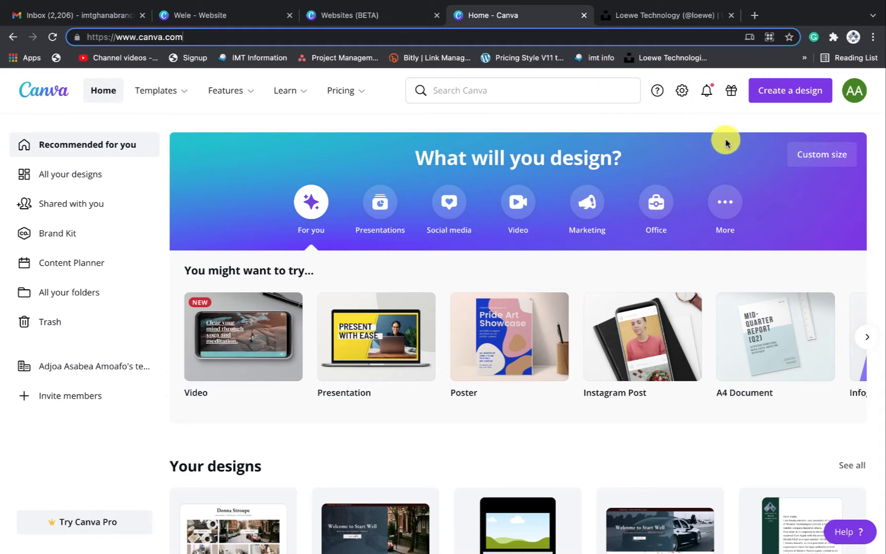
Search Canva for 'Website (BETA)' templates and browse the 30 results
left_click(559, 95)
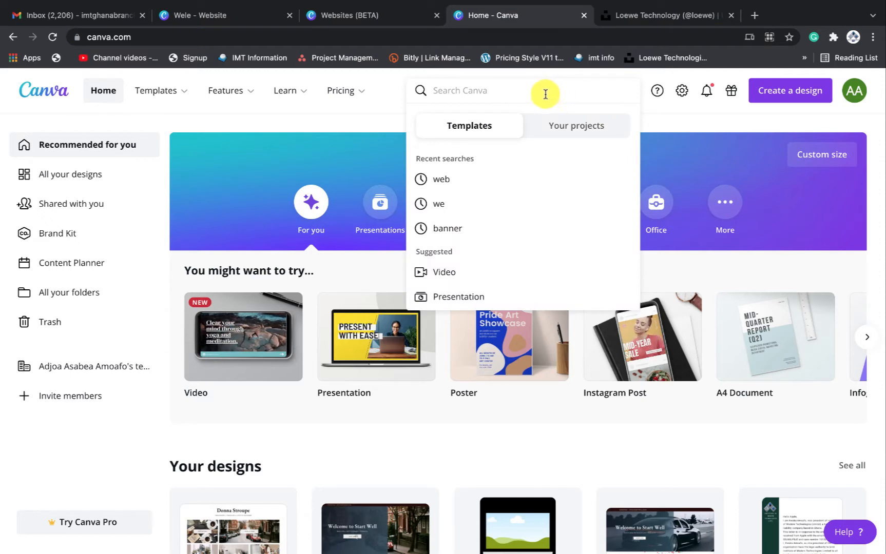
type("we")
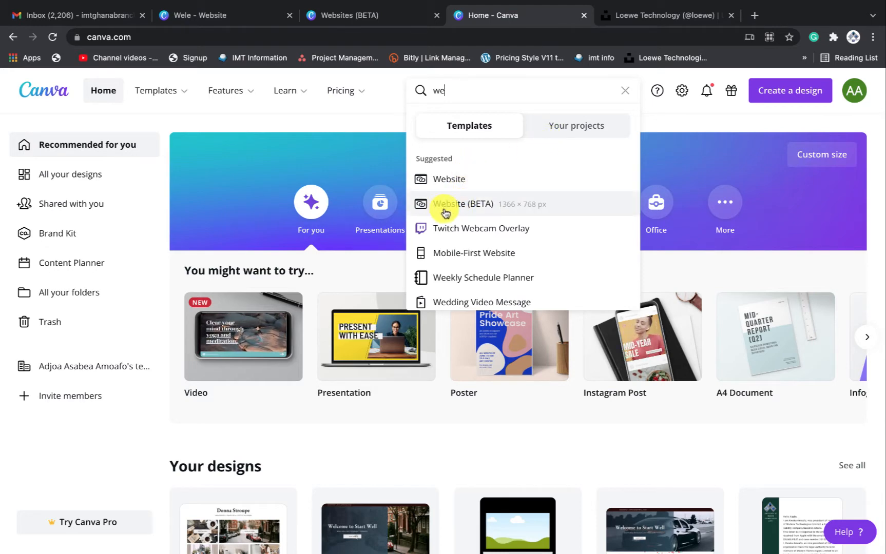
left_click(474, 212)
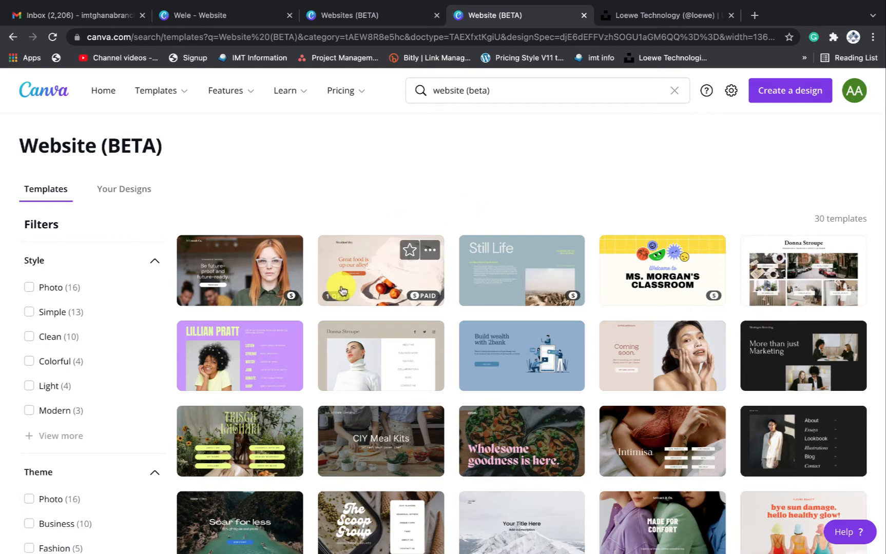
scroll(625, 296, "down", 2)
scroll(625, 297, "down", 4)
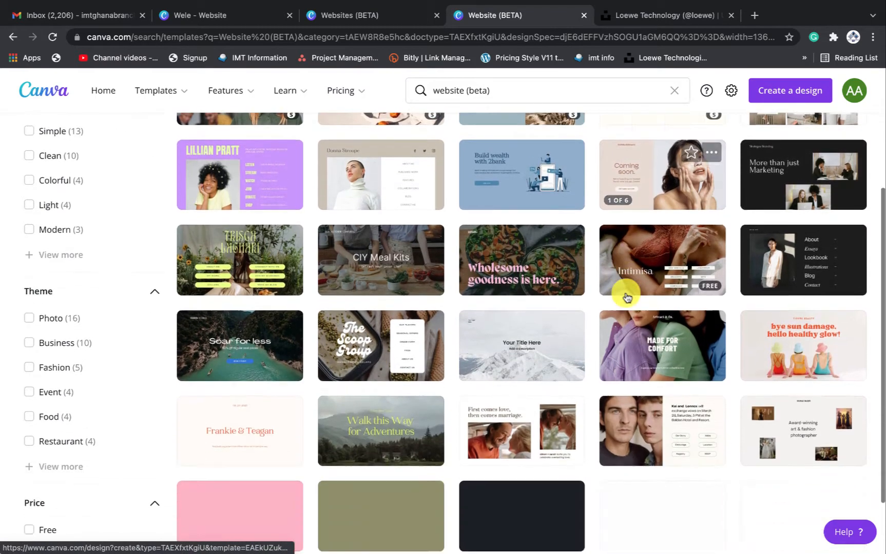
scroll(624, 297, "up", 2)
scroll(626, 297, "up", 3)
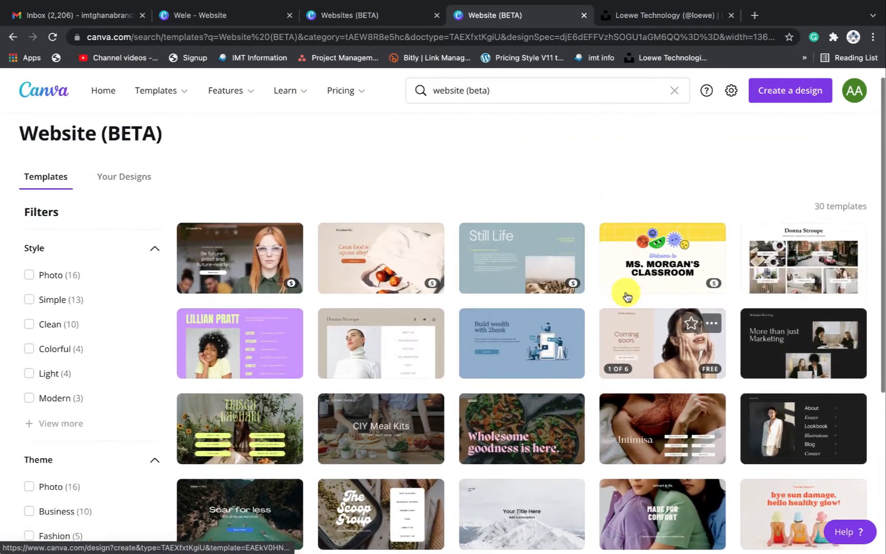
scroll(626, 296, "down", 1)
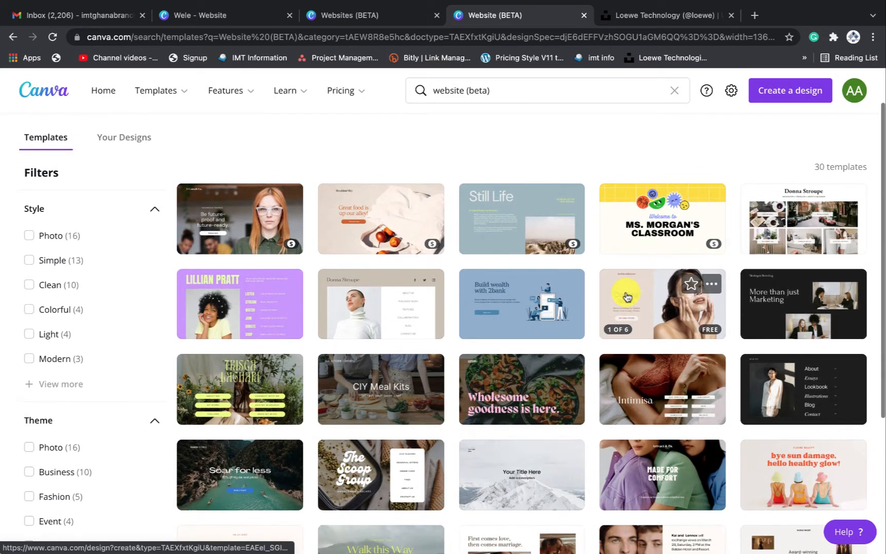
Start a White Simple Light Blogger website, delete every page element, then switch to the Wele design
left_click(784, 235)
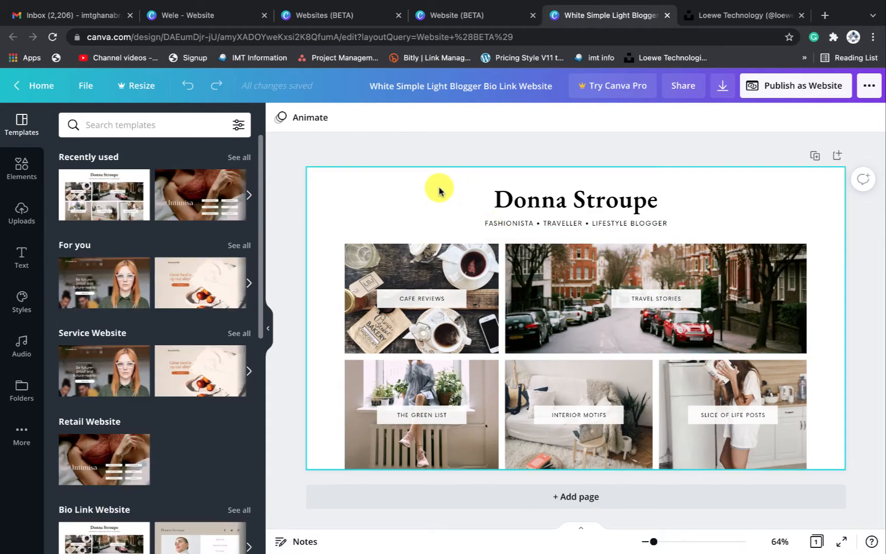
left_click_drag(399, 197, 755, 476)
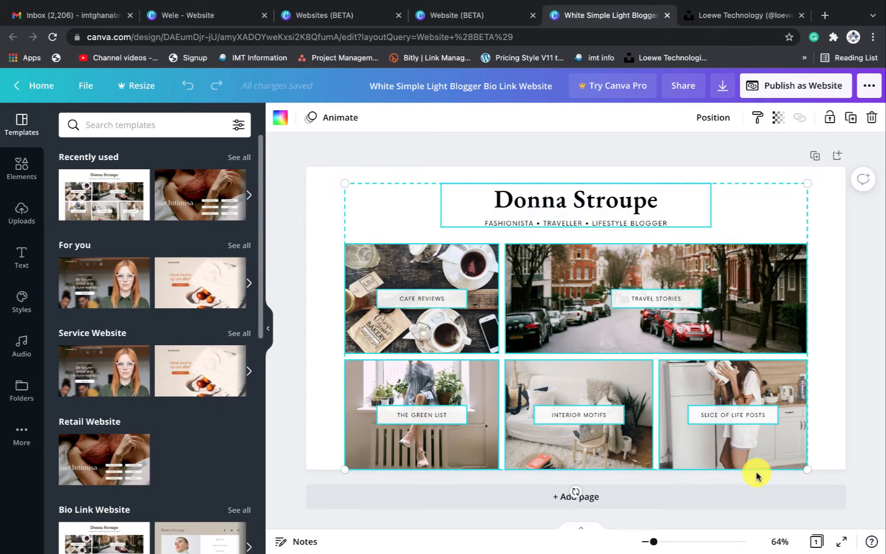
key("Delete")
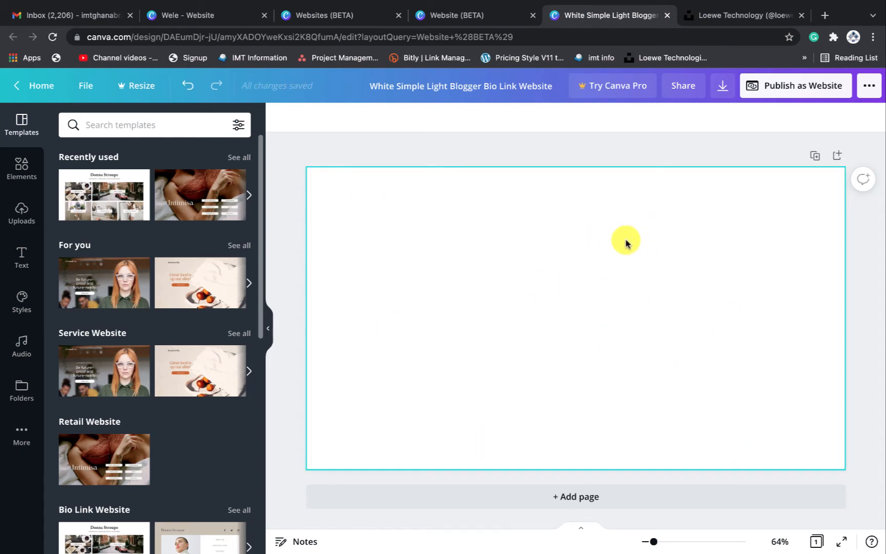
left_click(198, 20)
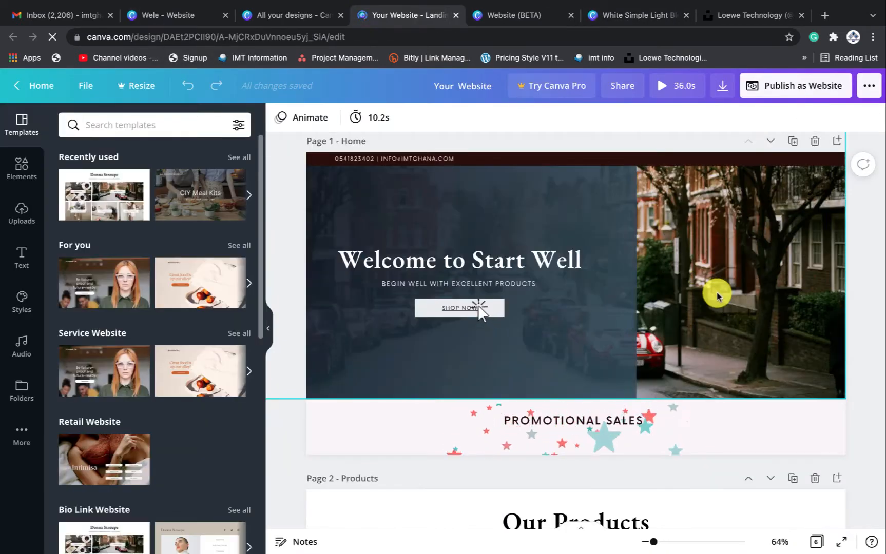
Scroll through the six Start Well pages, then bring up the Publish as Website options
scroll(708, 309, "down", 10)
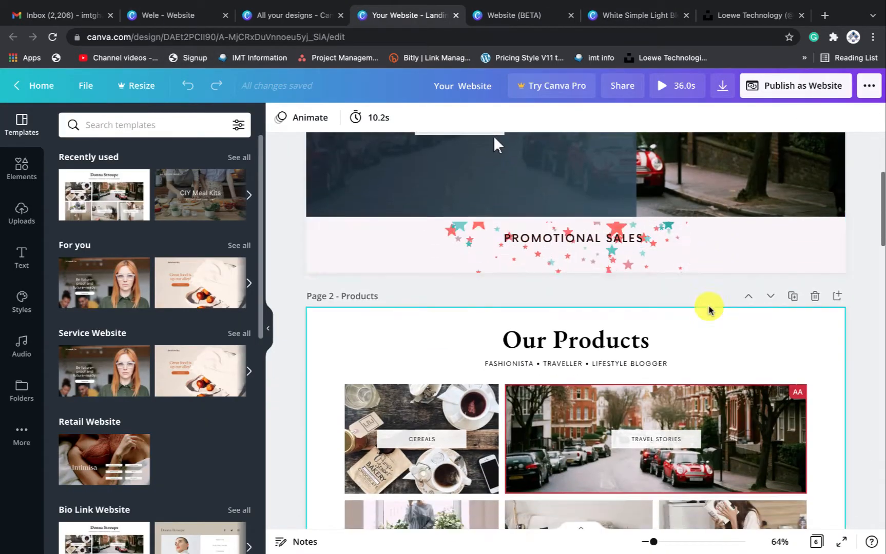
scroll(713, 189, "down", 10)
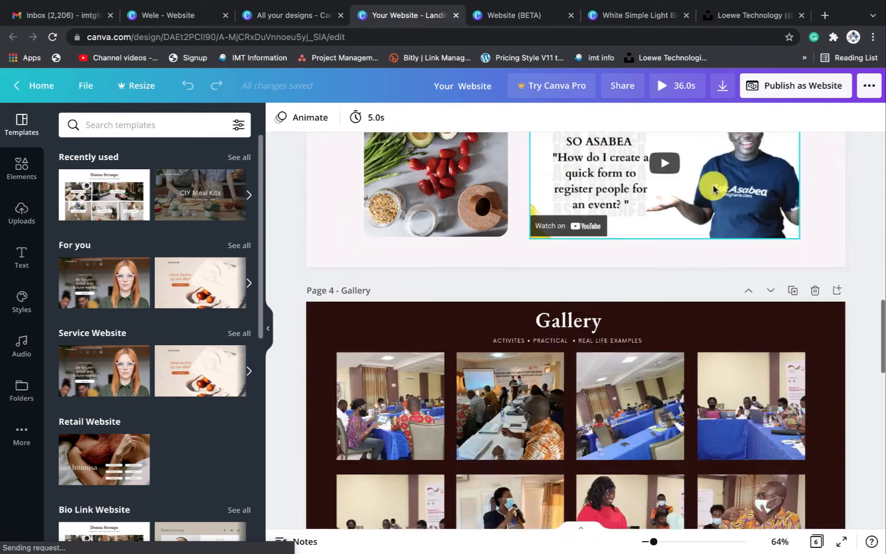
scroll(712, 187, "up", 15)
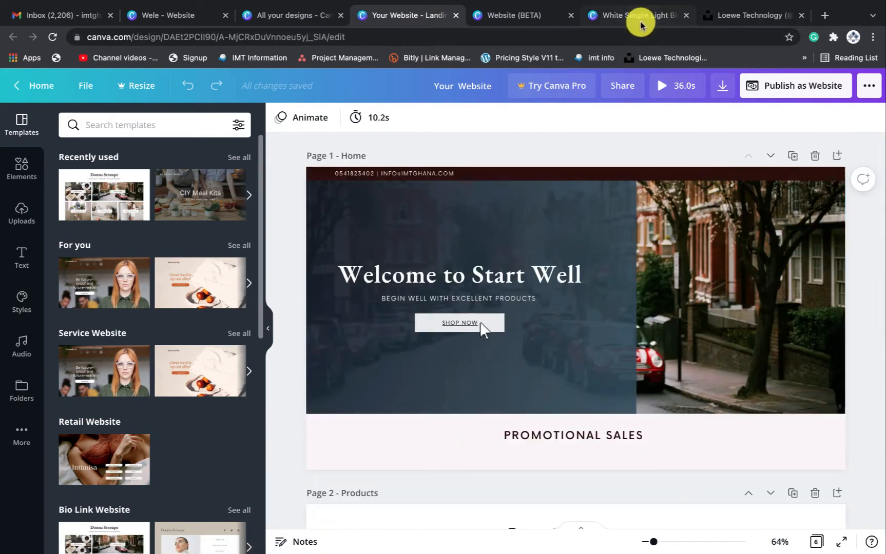
left_click(641, 18)
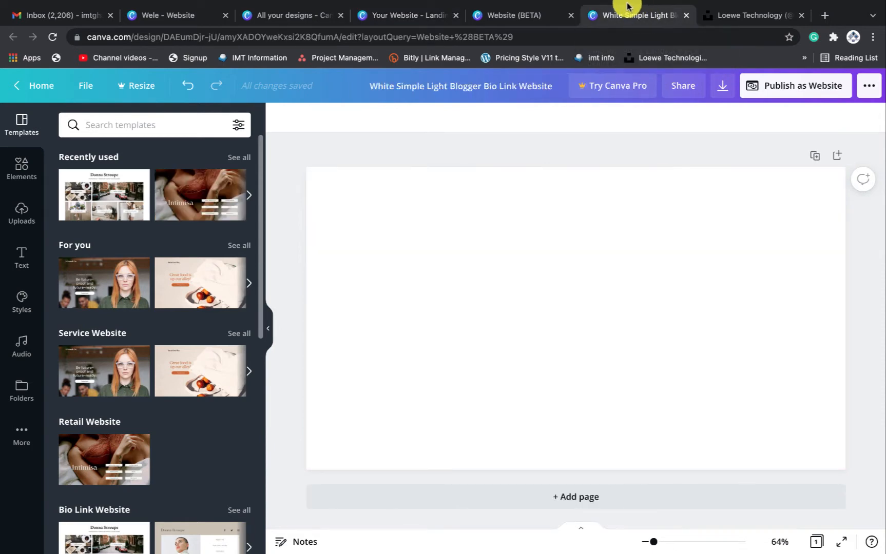
left_click(398, 16)
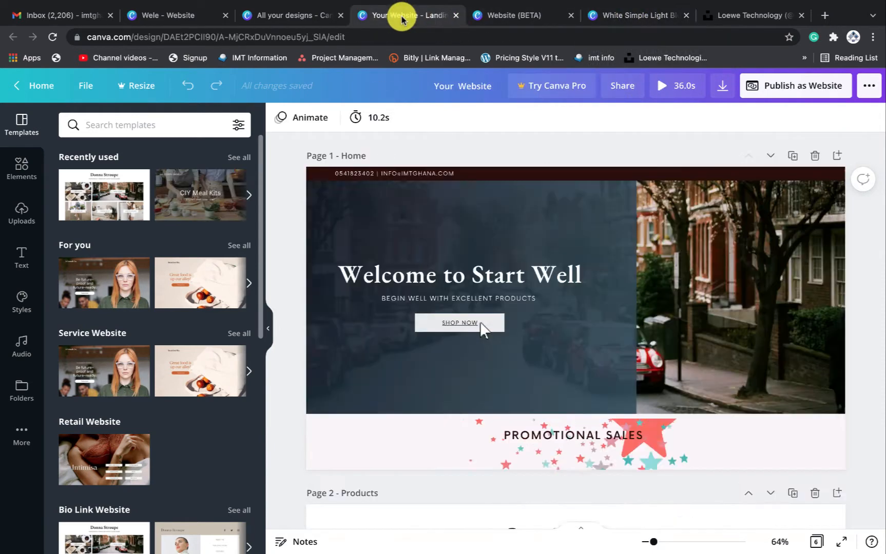
left_click(792, 85)
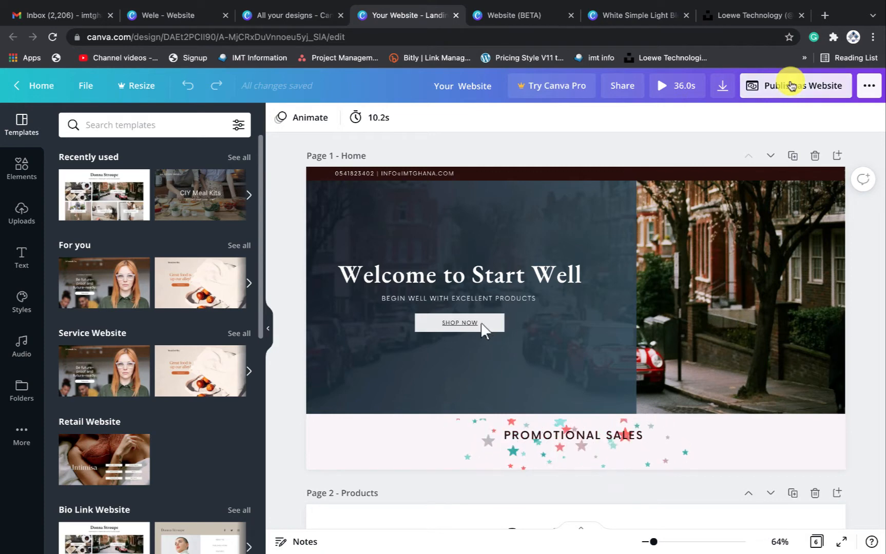
Set the web style to Scrolling and preview the Start Well website
left_click(745, 338)
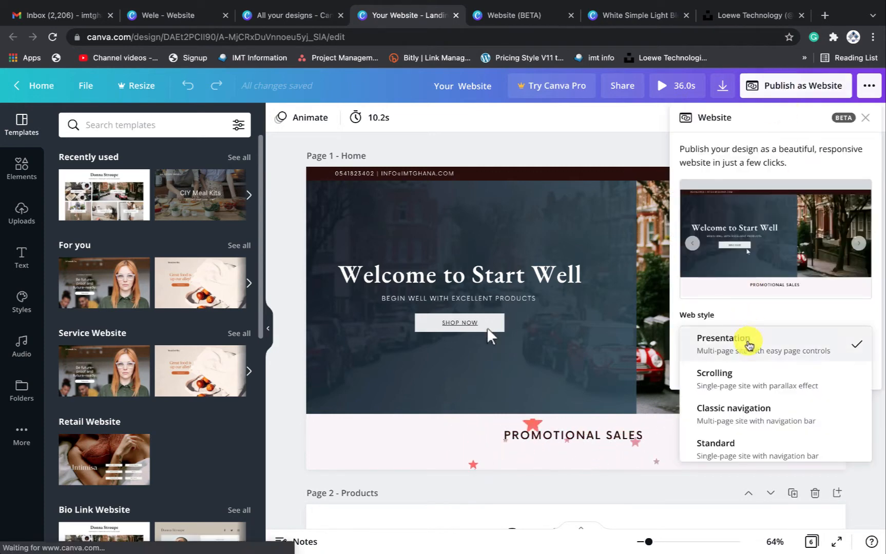
left_click(738, 381)
left_click(765, 368)
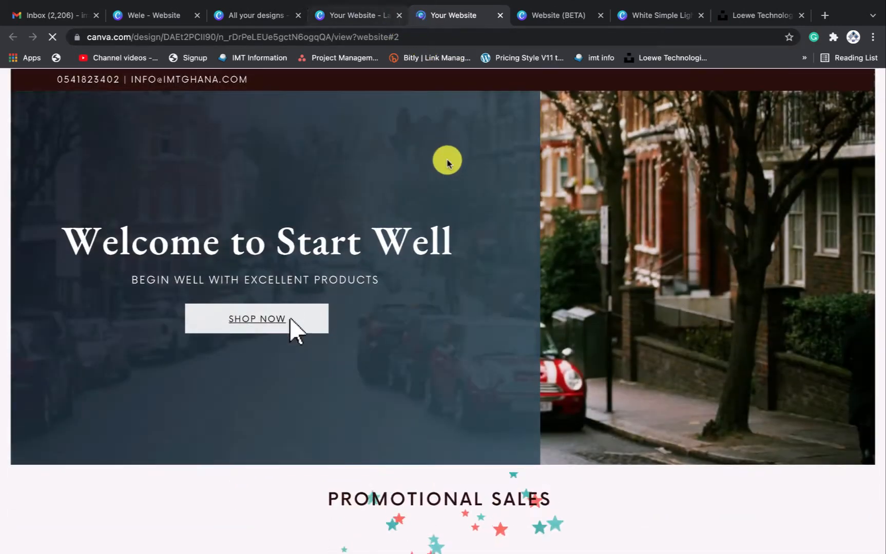
scroll(519, 287, "down", 10)
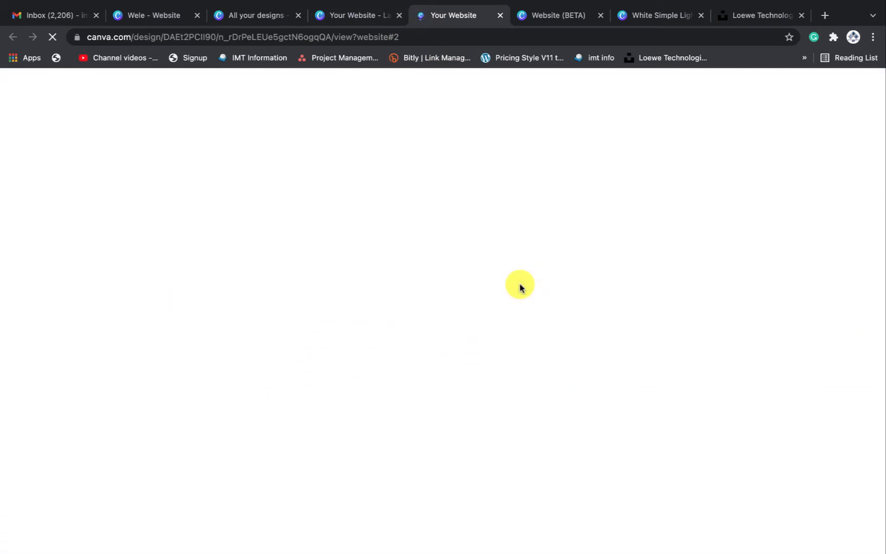
scroll(519, 287, "up", 10)
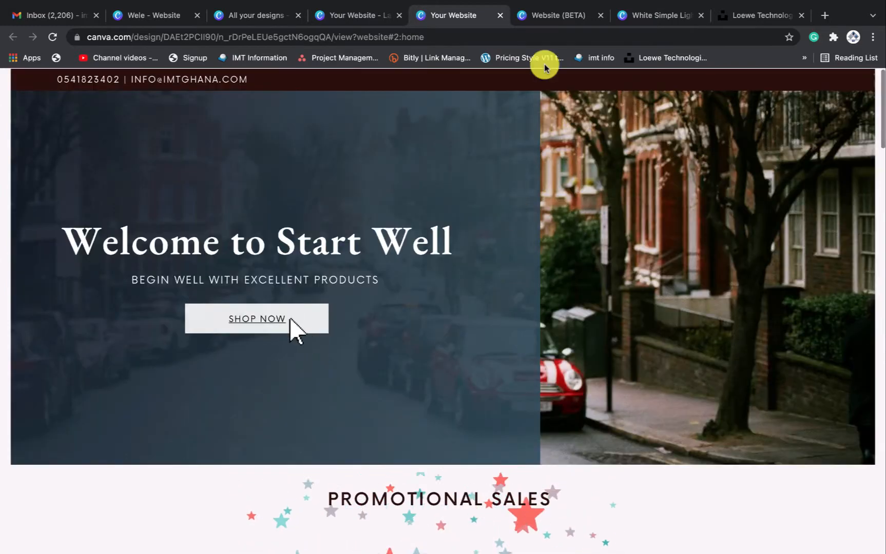
Close the Website (BETA) search tab and return to the blank blogger design
left_click(558, 15)
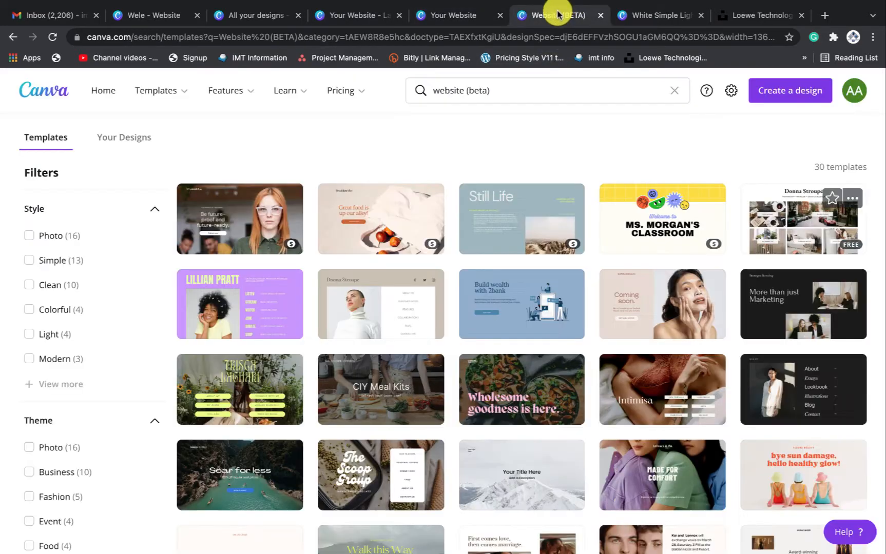
left_click(629, 16)
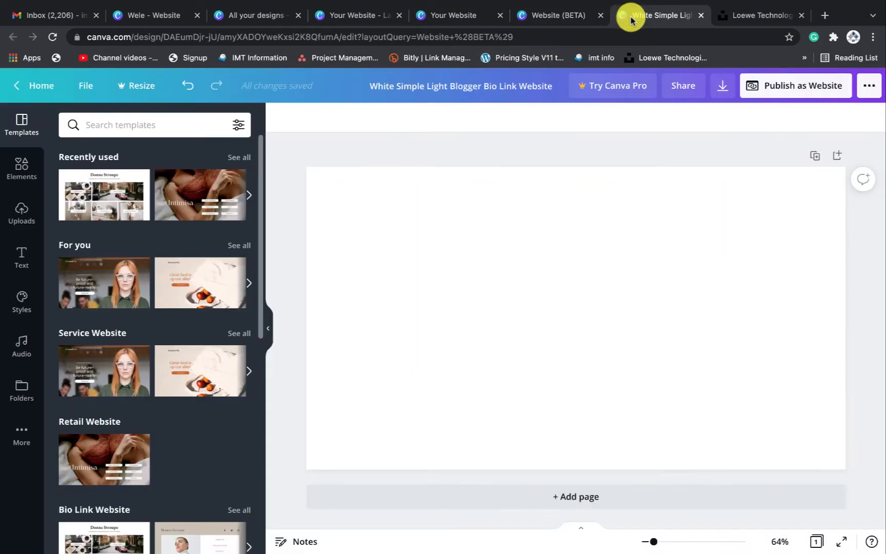
left_click(601, 16)
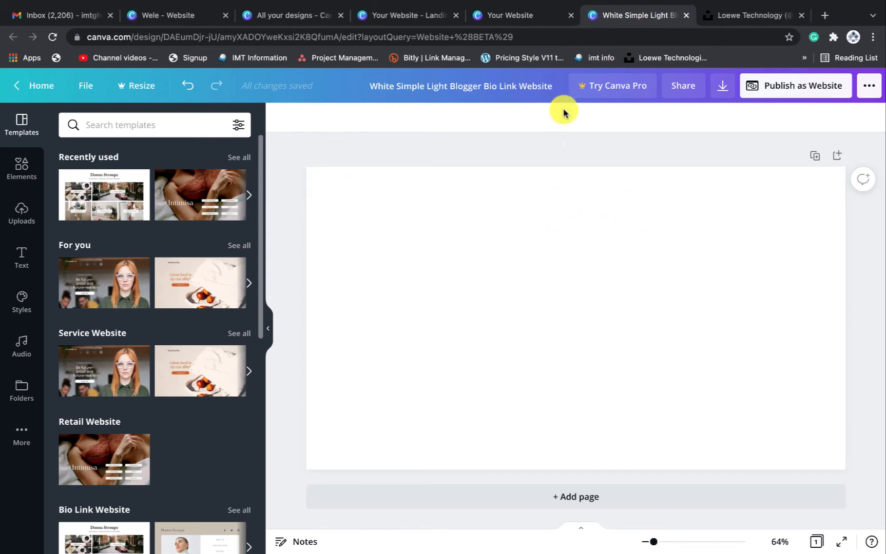
left_click(517, 22)
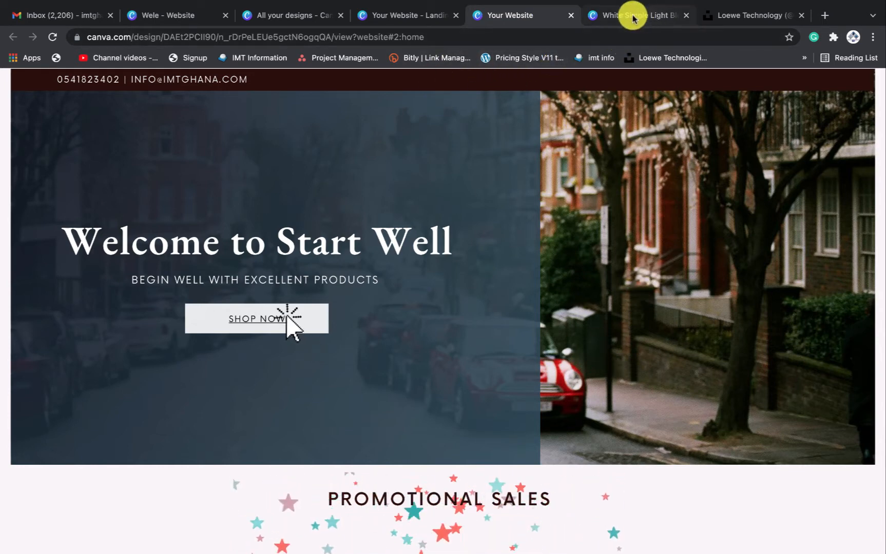
left_click(618, 22)
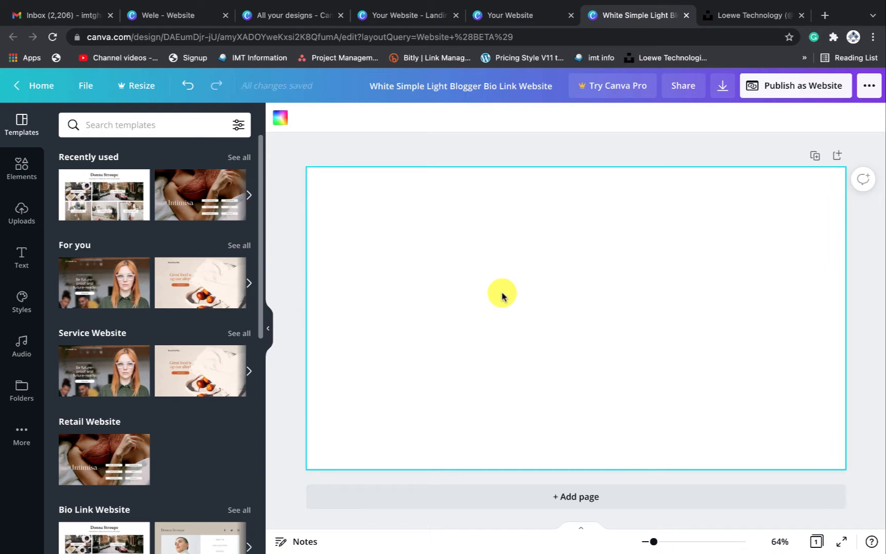
Show the uploaded images, including the black car photo, after briefly checking Unsplash
left_click(17, 215)
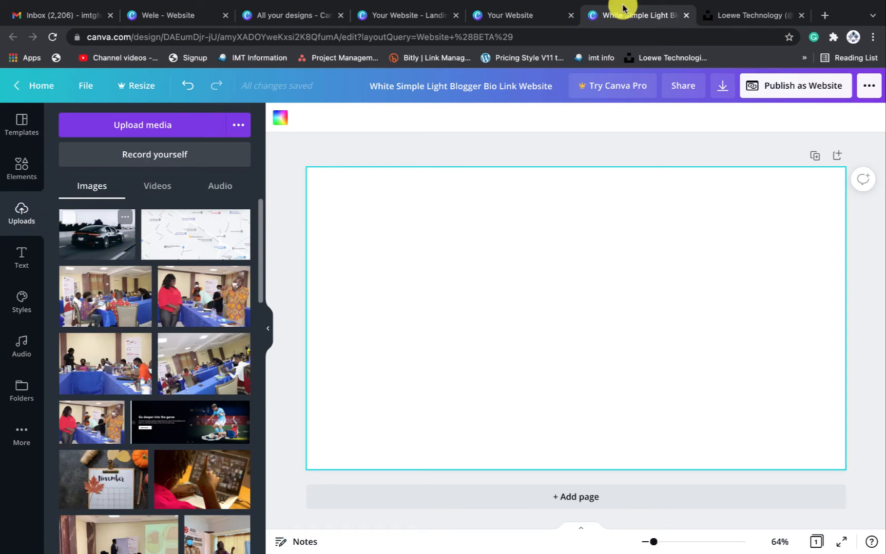
left_click(753, 14)
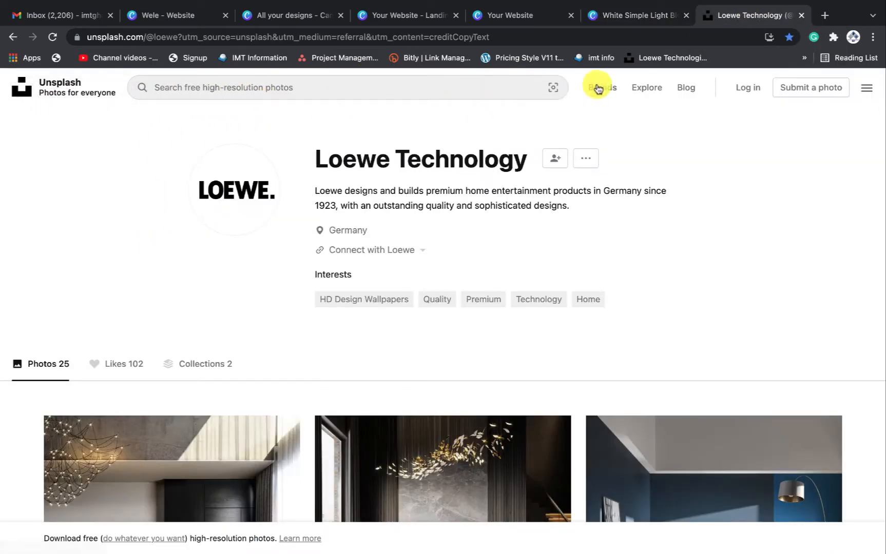
left_click(370, 87)
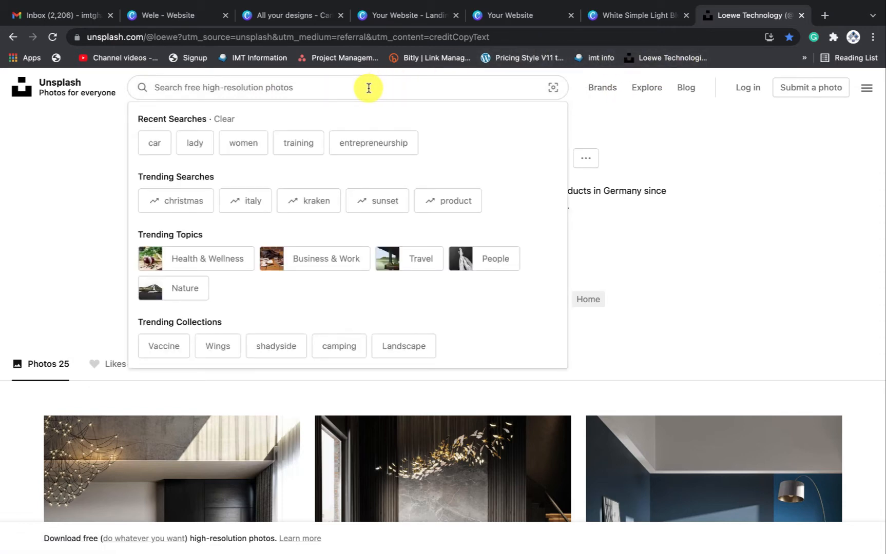
left_click(635, 19)
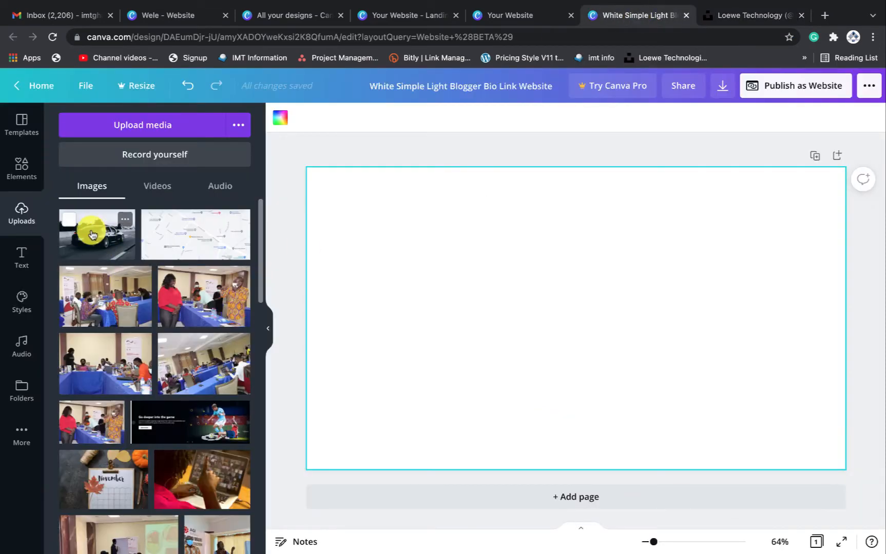
Place the black Porsche photo and stretch it full-width at the top, about 1387 × 667
left_click_drag(100, 246, 385, 214)
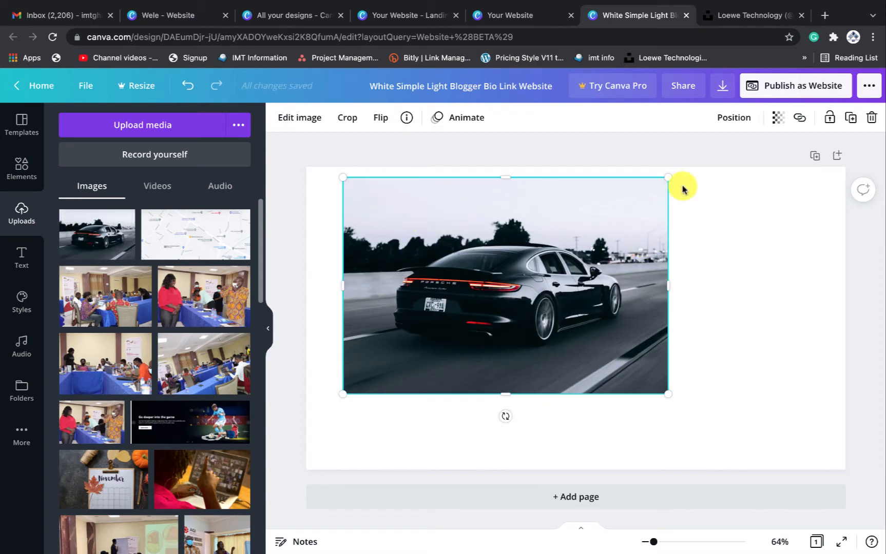
left_click_drag(668, 180, 774, 193)
left_click_drag(658, 223, 676, 267)
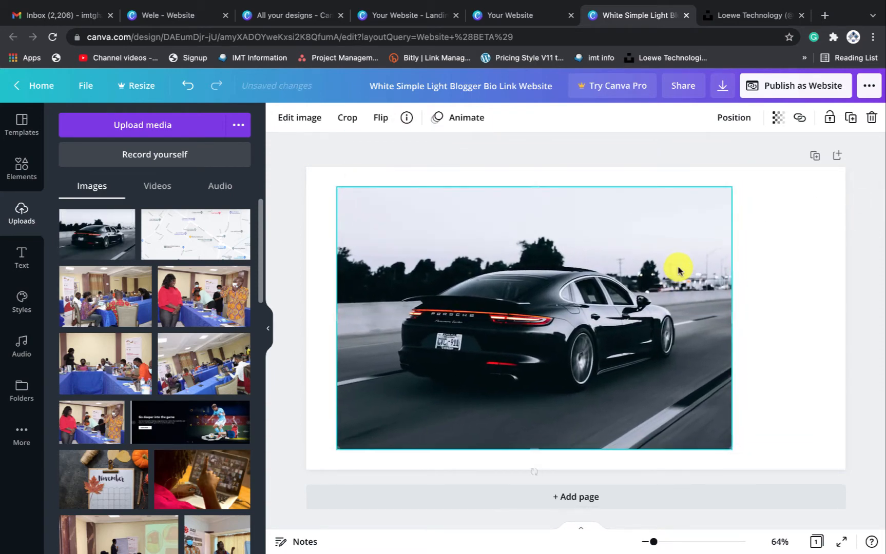
left_click_drag(334, 318, 301, 311)
left_click_drag(662, 238, 639, 207)
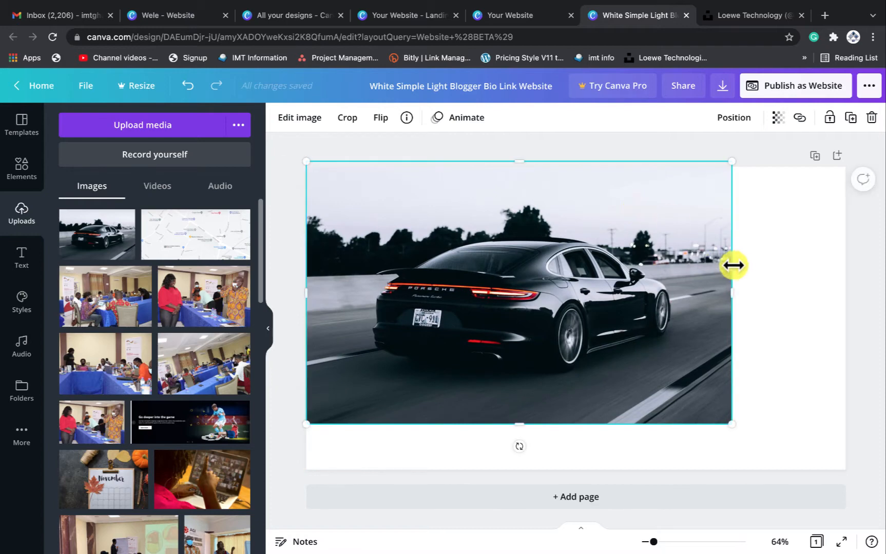
left_click_drag(735, 291, 854, 292)
left_click_drag(787, 272, 784, 277)
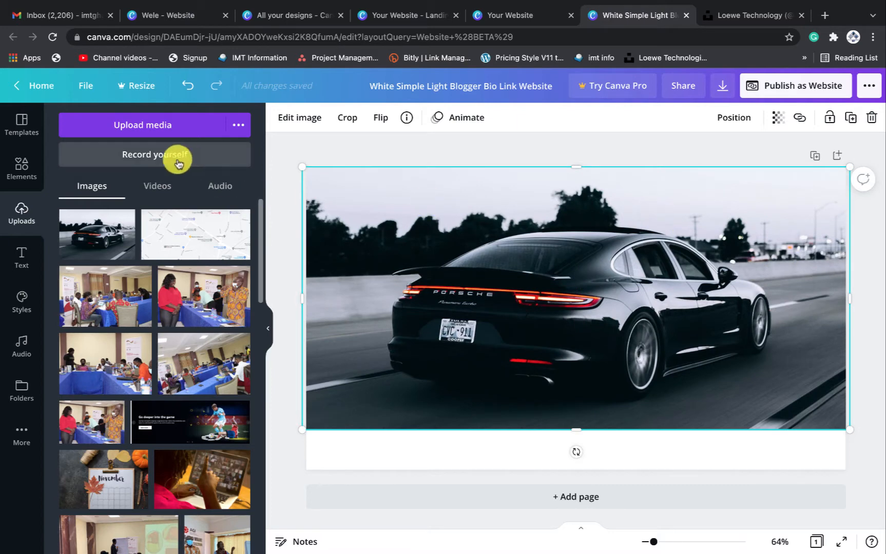
left_click(25, 176)
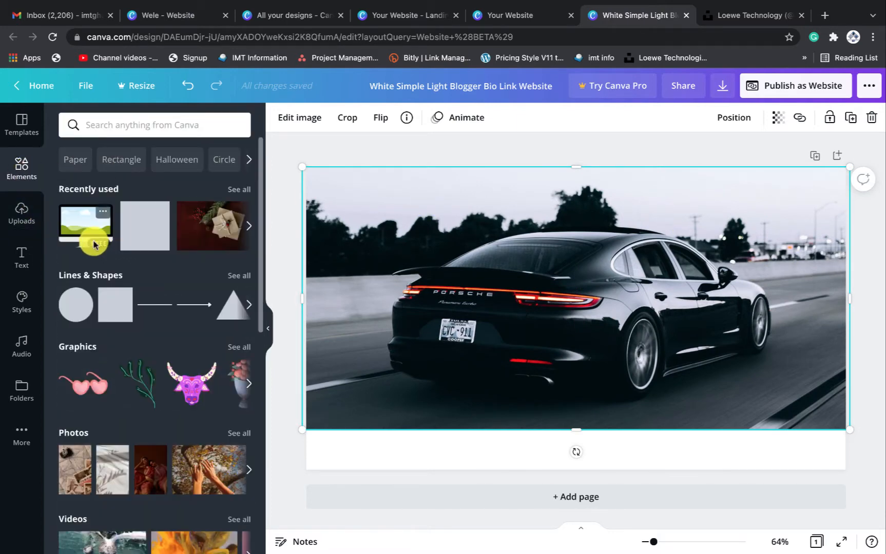
Add a square and reshape it into a thin full-width bar along the page top
left_click(147, 228)
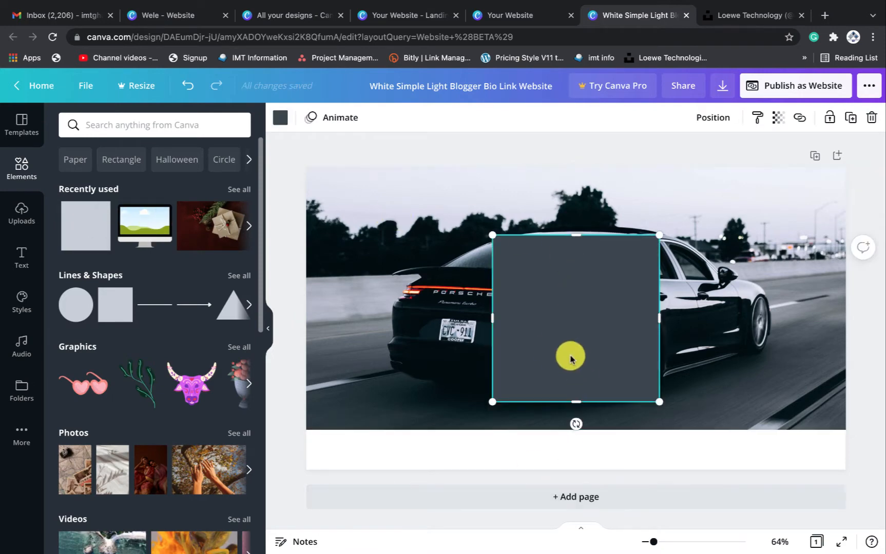
left_click_drag(569, 356, 423, 303)
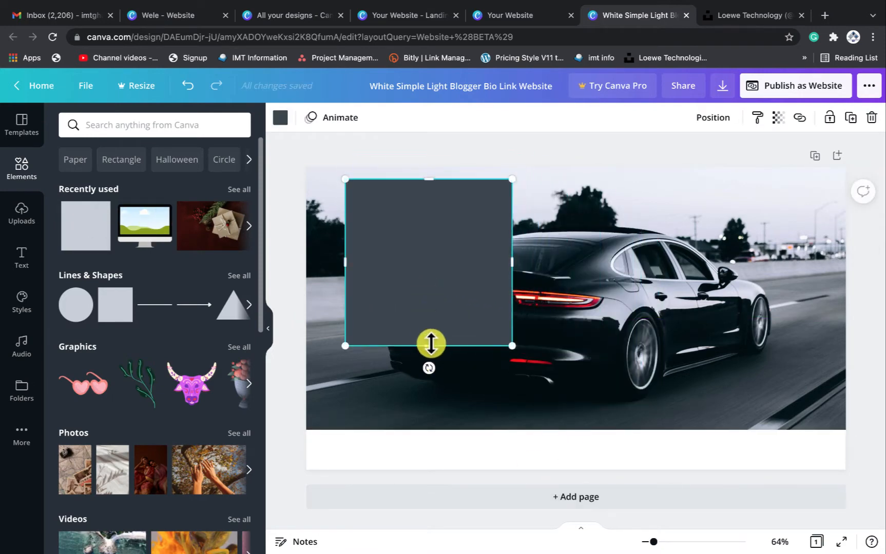
left_click_drag(429, 342, 386, 183)
left_click_drag(469, 179, 851, 183)
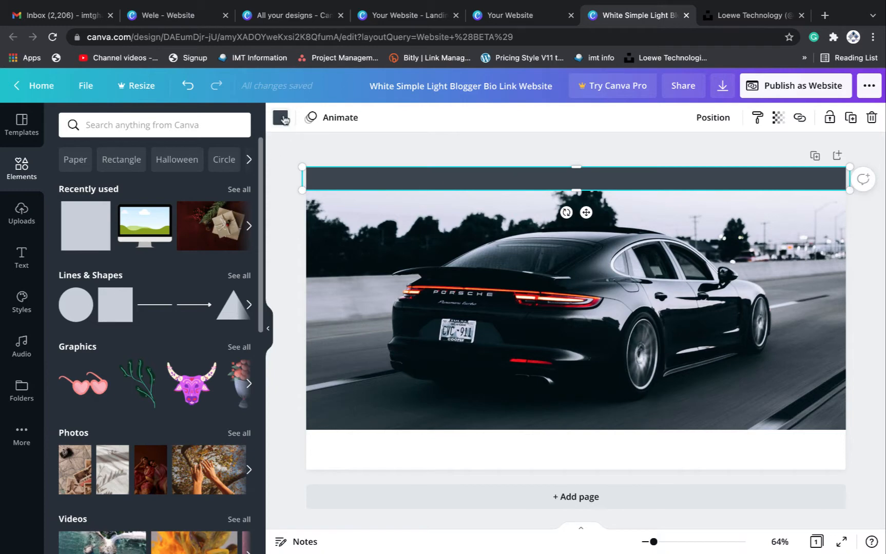
Colour the top bar dark brown #2B0F0E
left_click(280, 118)
left_click(72, 187)
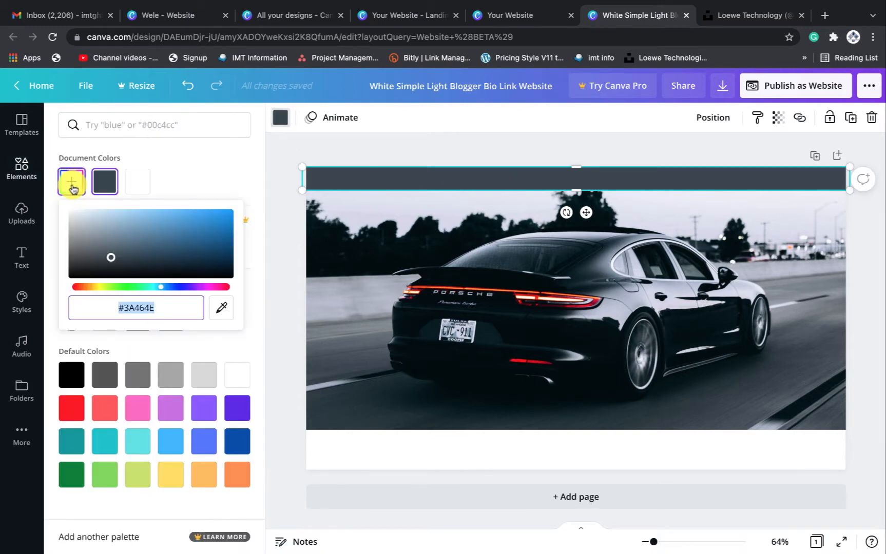
left_click(104, 131)
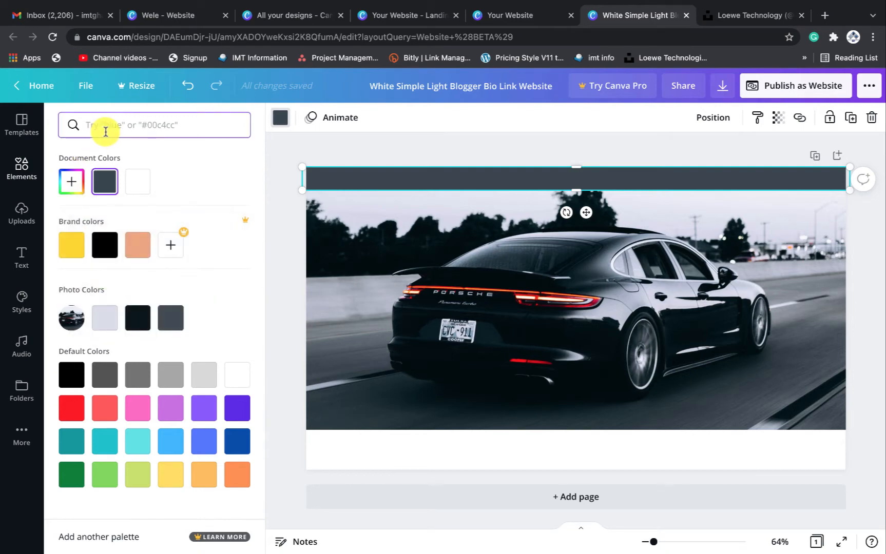
right_click(74, 185)
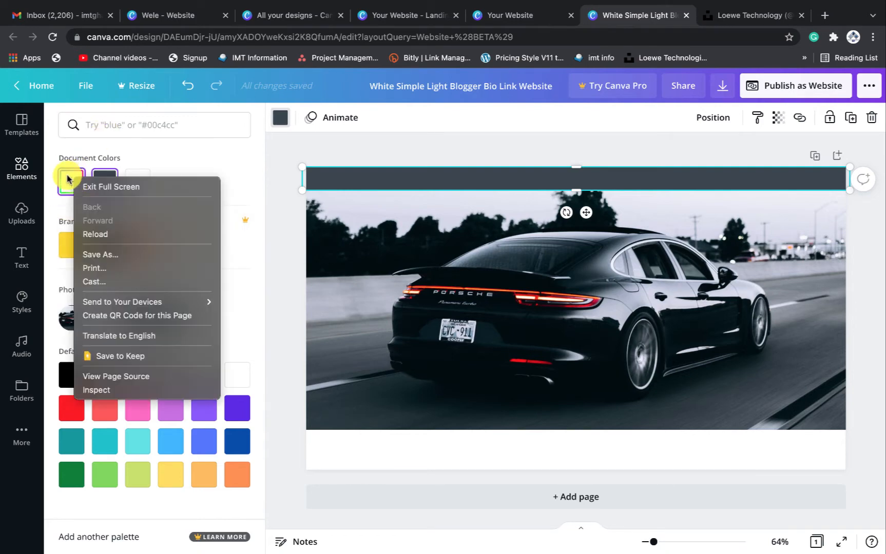
left_click(67, 179)
left_click(68, 179)
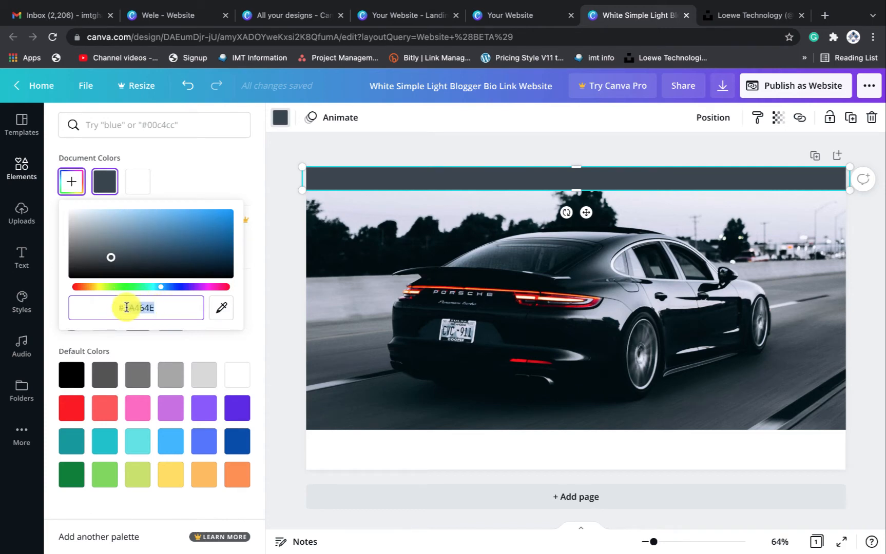
type("#2B")
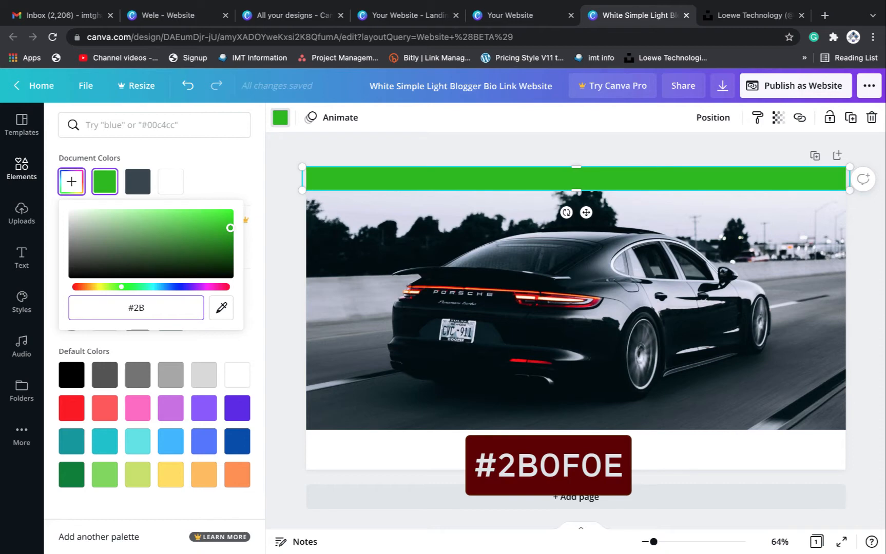
type("0F")
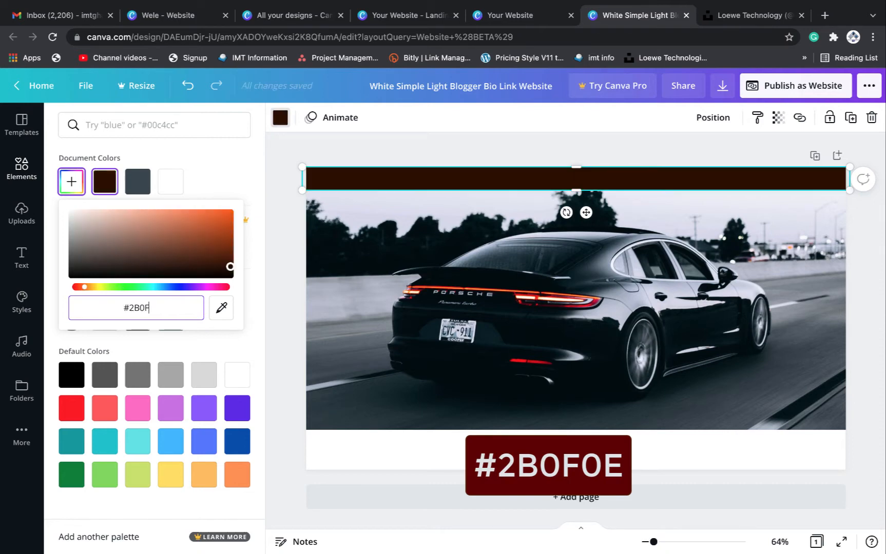
type("0E")
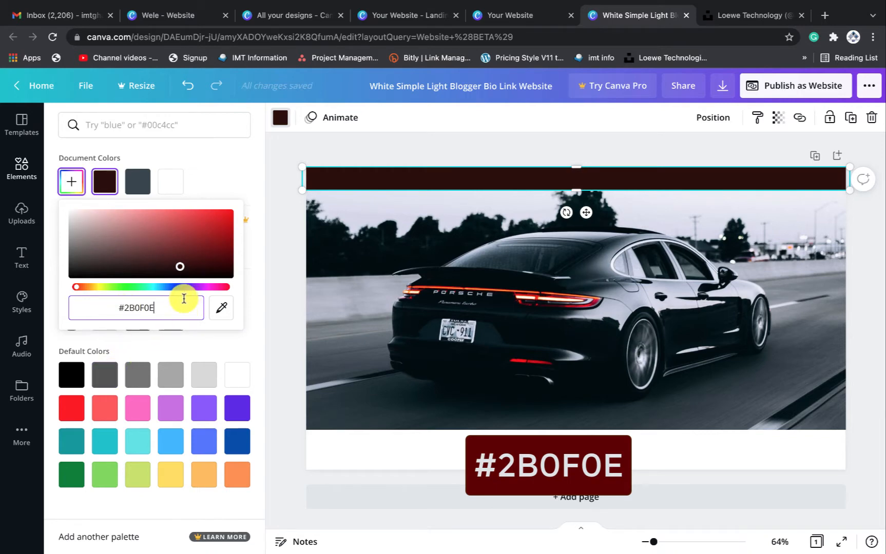
key("Return")
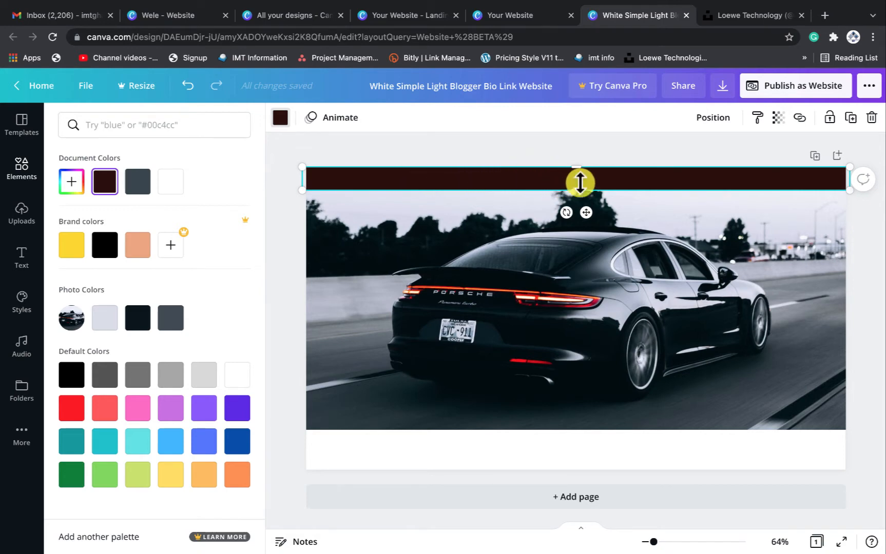
left_click(662, 213)
left_click(662, 183)
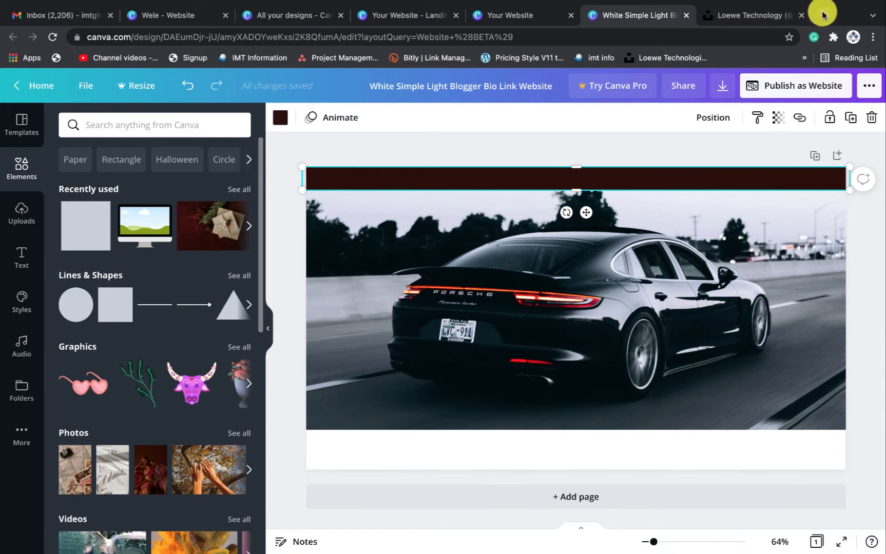
left_click(824, 15)
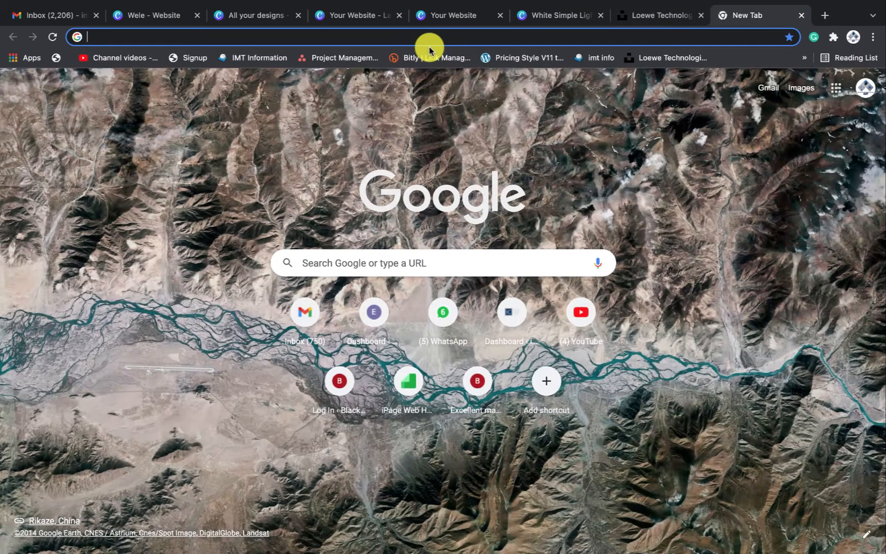
Search Google Images for coffee colour and find the 2B0F0E Coffee Bean shade
left_click(338, 264)
type("coffee colour")
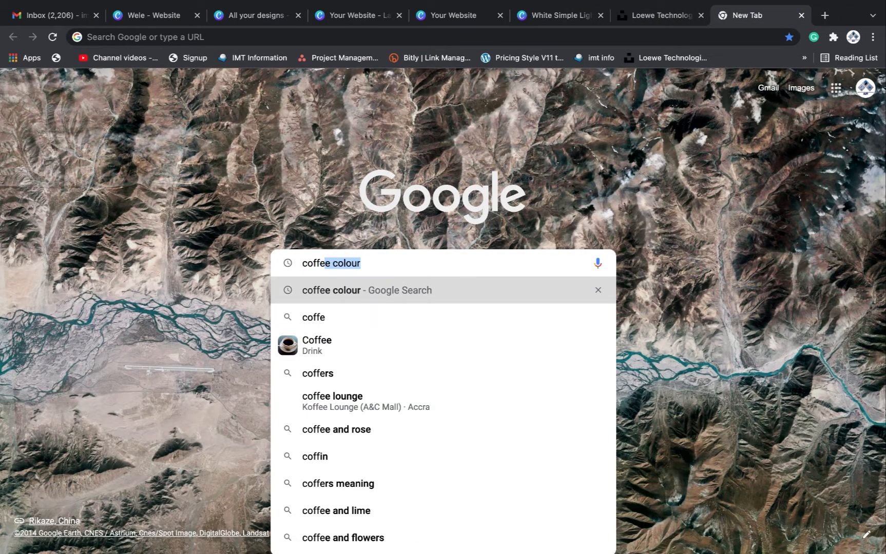
key("Return")
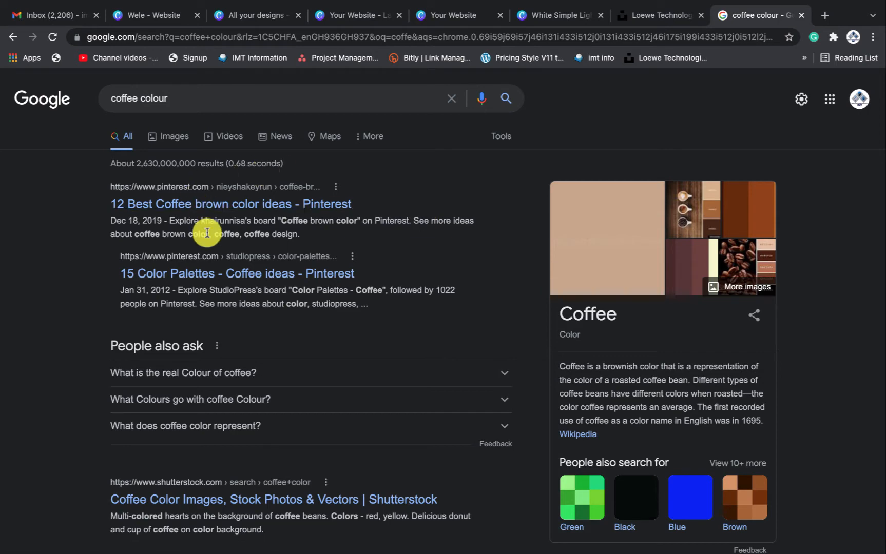
scroll(208, 232, "down", 1)
left_click(169, 85)
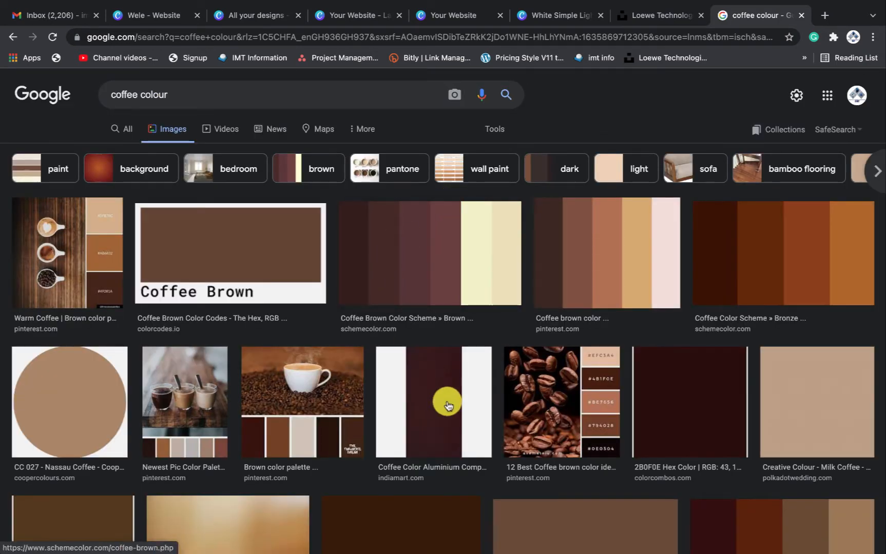
left_click(429, 405)
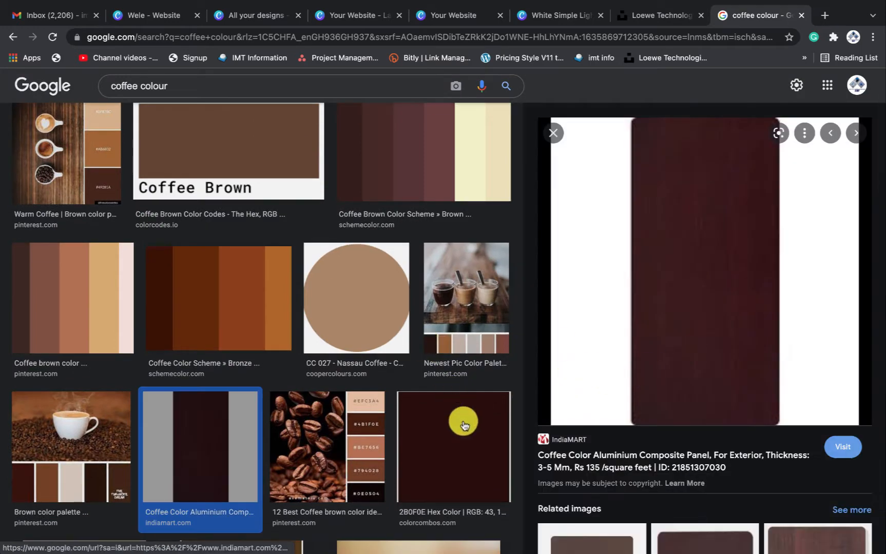
left_click(464, 424)
scroll(682, 315, "down", 1)
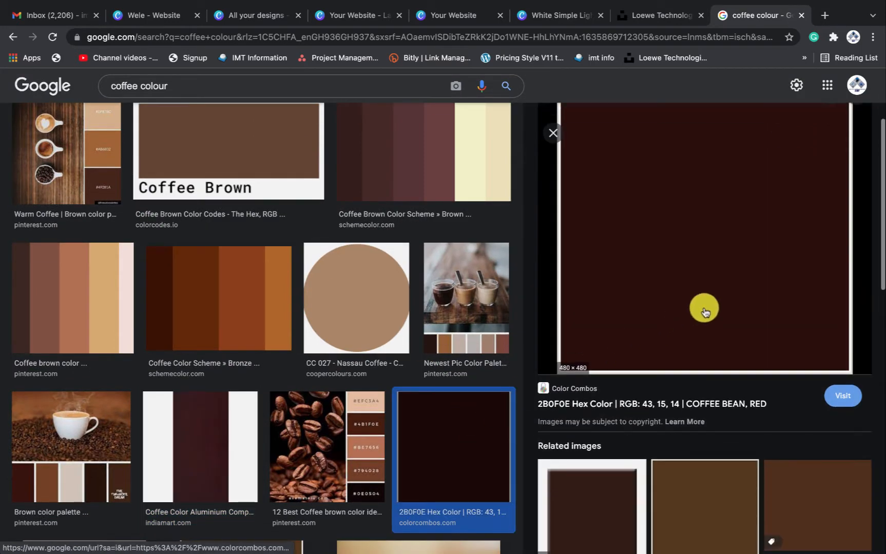
left_click_drag(539, 406, 561, 404)
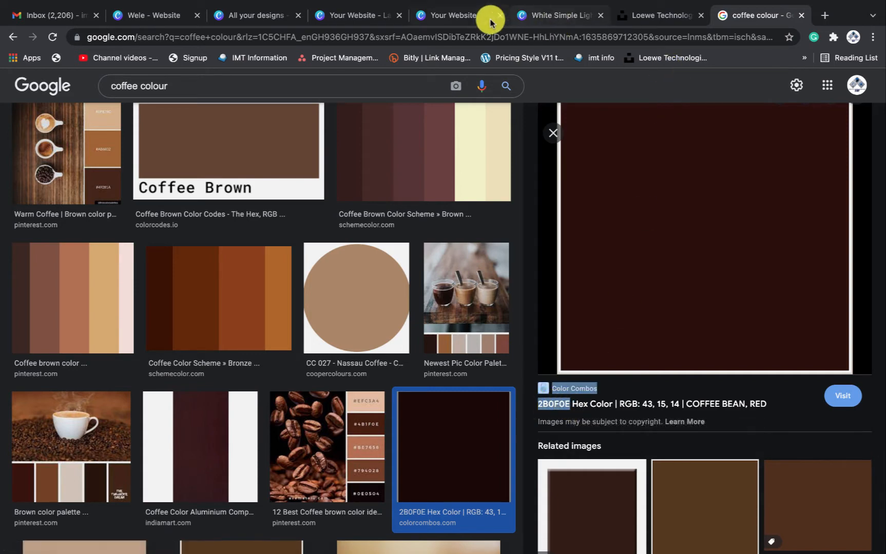
left_click(456, 17)
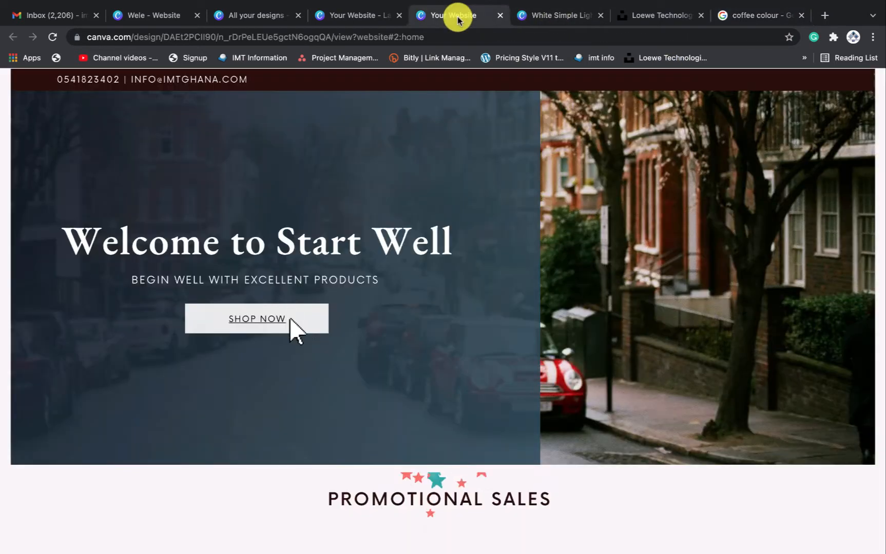
Switch between the Start Well tabs and land back on the car-photo blogger design
left_click(351, 17)
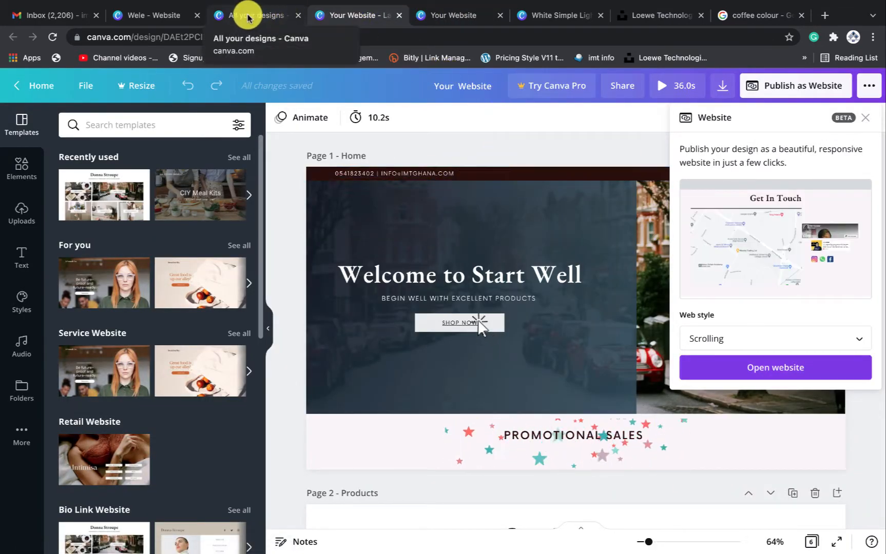
left_click(449, 22)
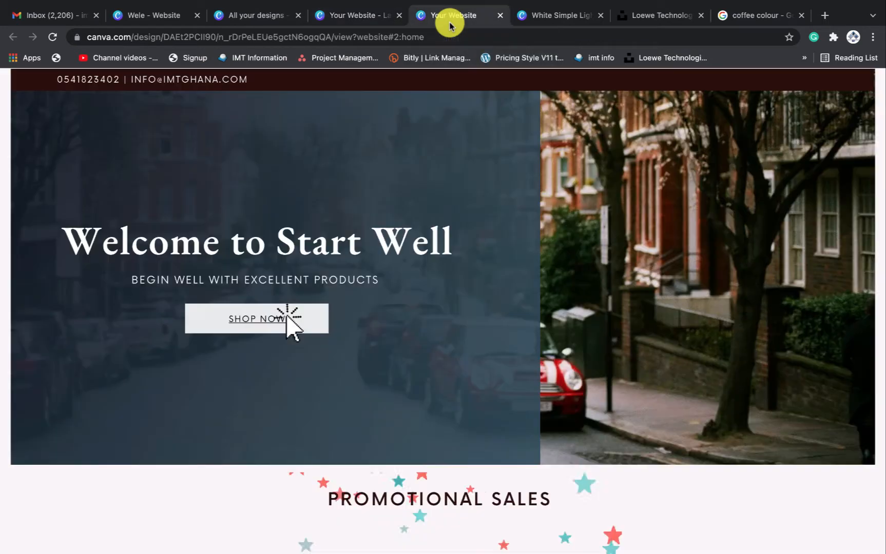
left_click(535, 16)
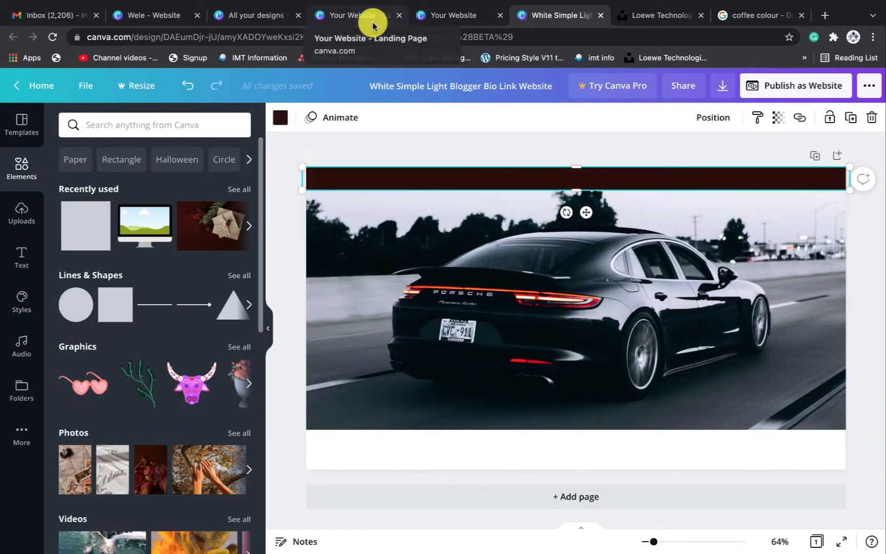
left_click(442, 15)
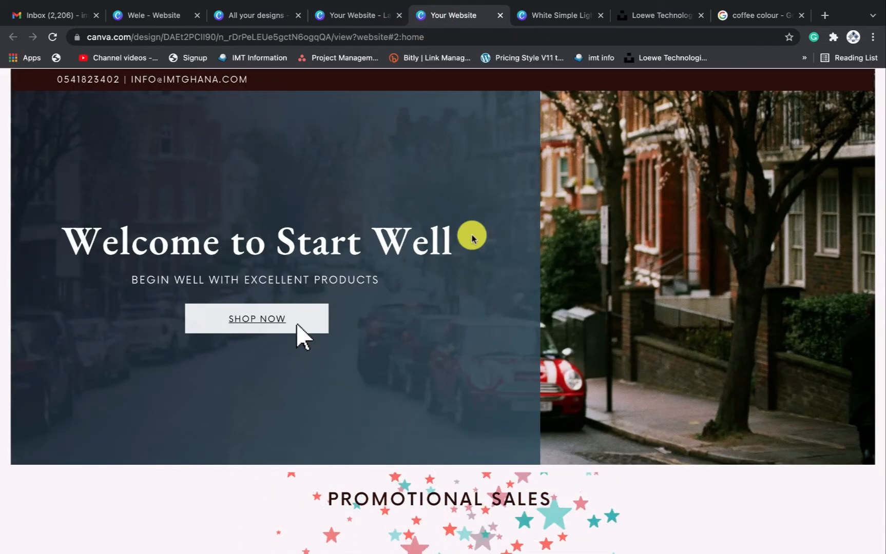
left_click(561, 17)
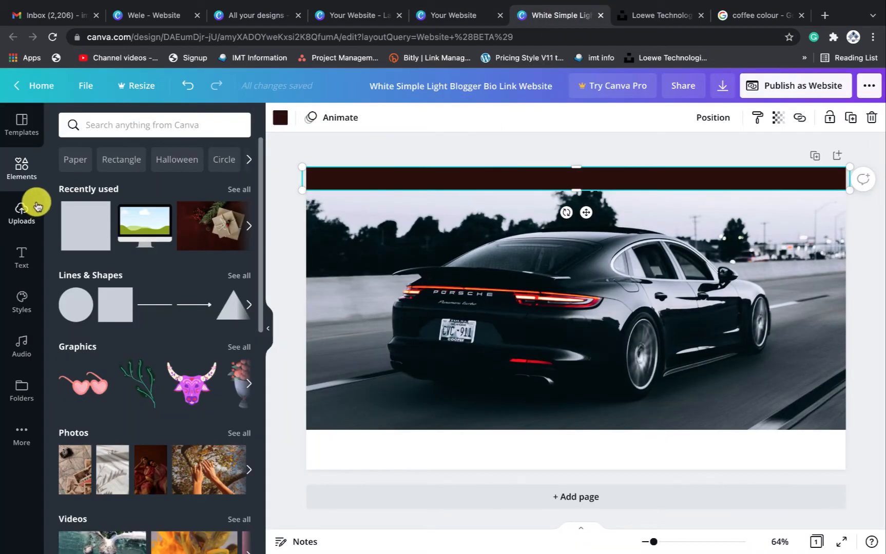
left_click(107, 125)
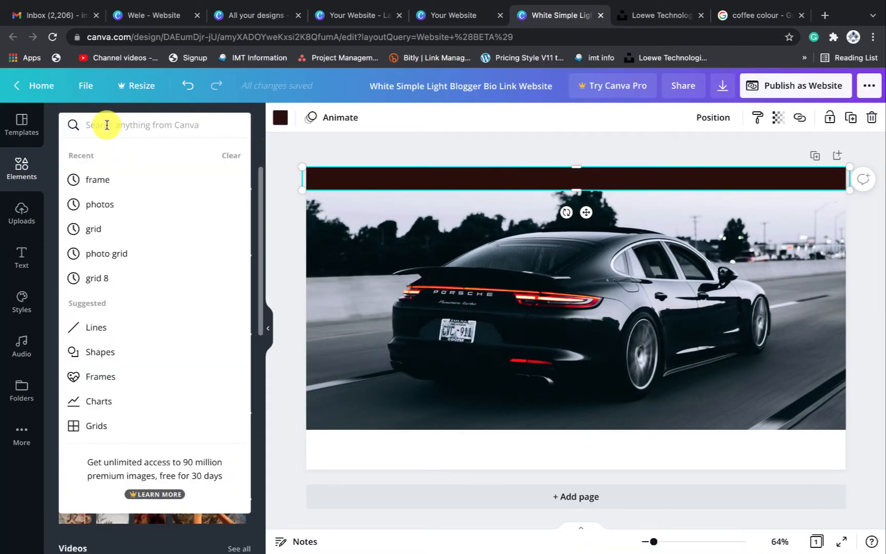
Search elements for 'gradient' and add the dark blue-grey gradient over the Porsche photo
type("g")
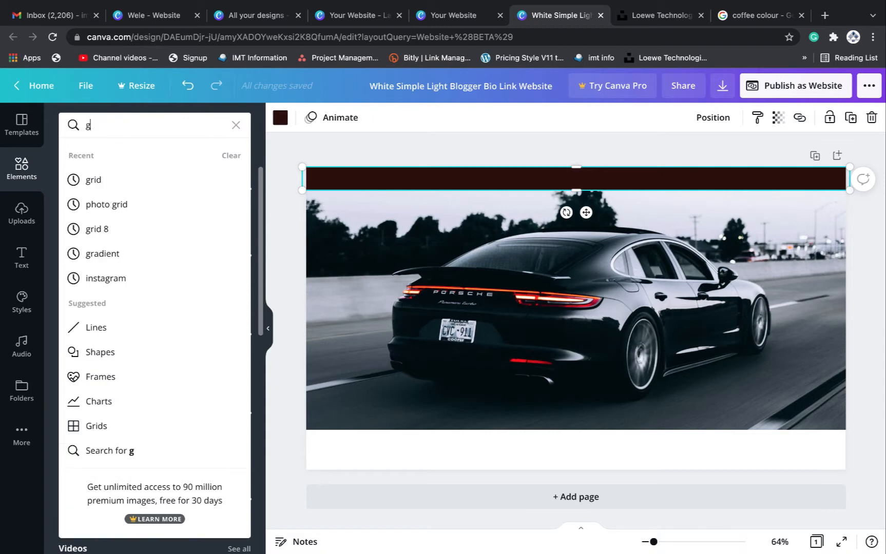
type("ra")
left_click(102, 180)
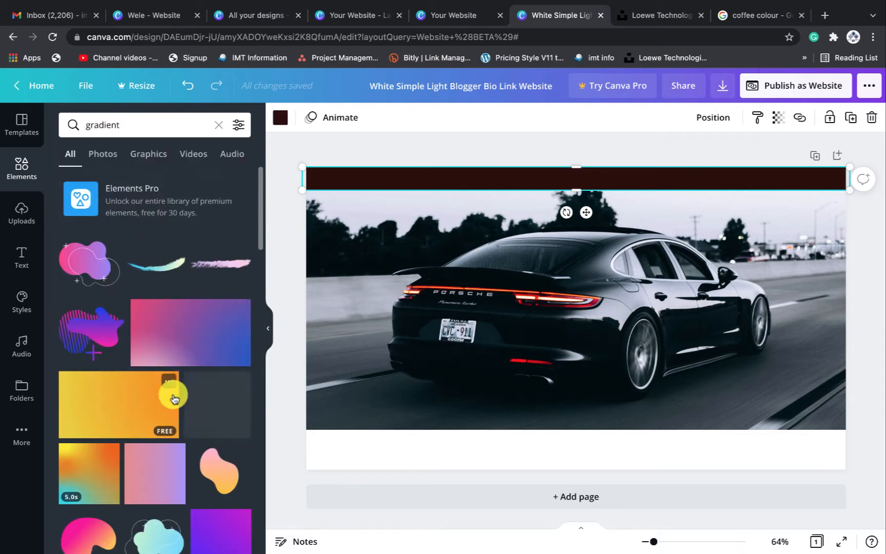
scroll(173, 435, "down", 15)
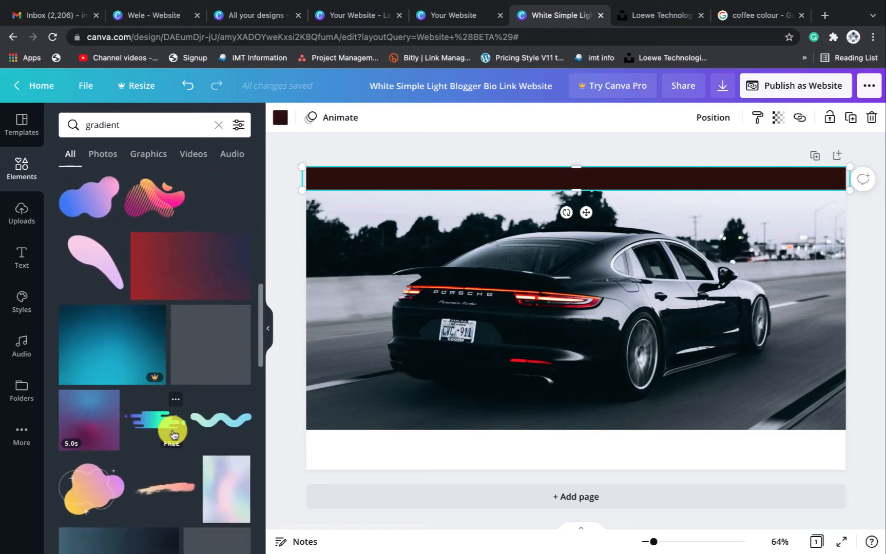
scroll(172, 435, "down", 5)
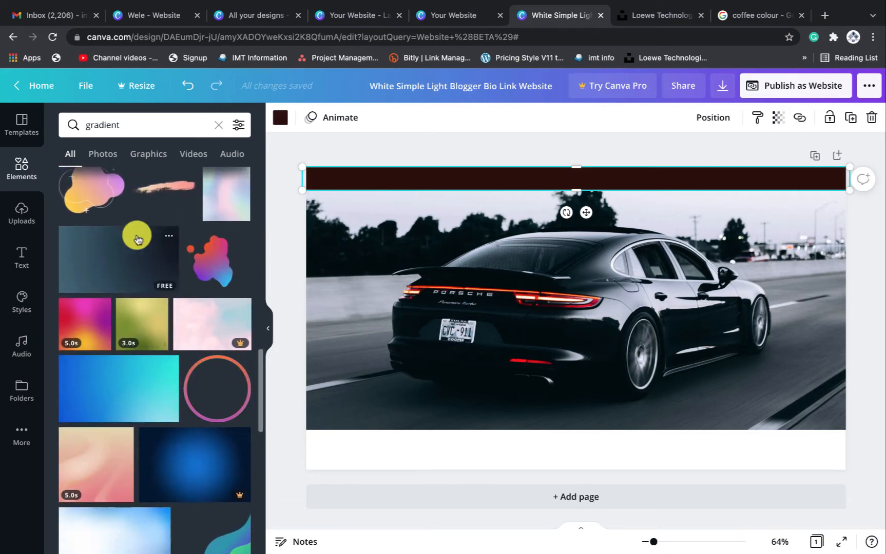
left_click(109, 263)
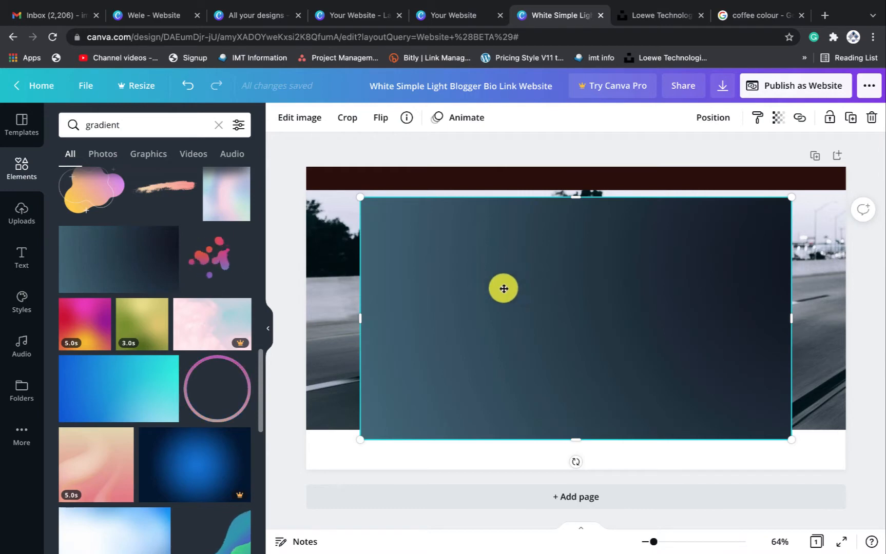
Mirror the gradient horizontally, align it to the page's left edge and narrow it over the photo
left_click_drag(503, 288, 526, 283)
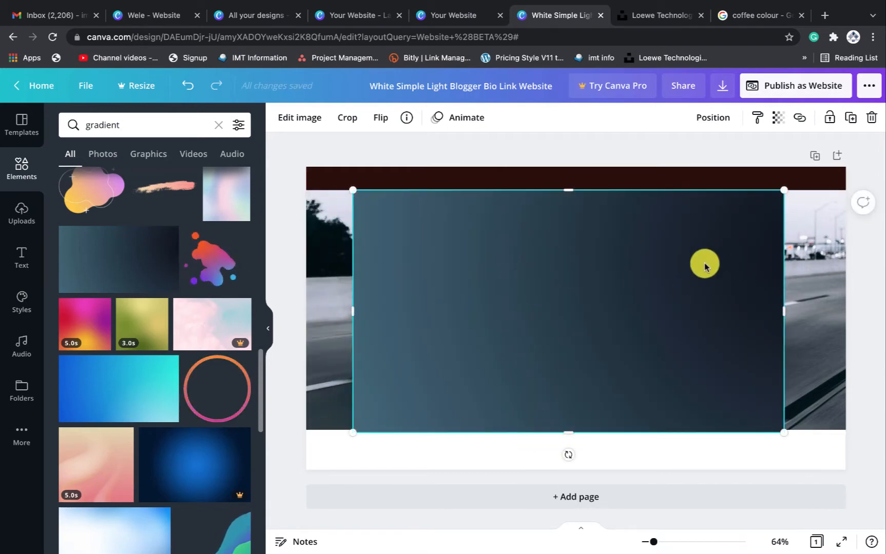
left_click(379, 121)
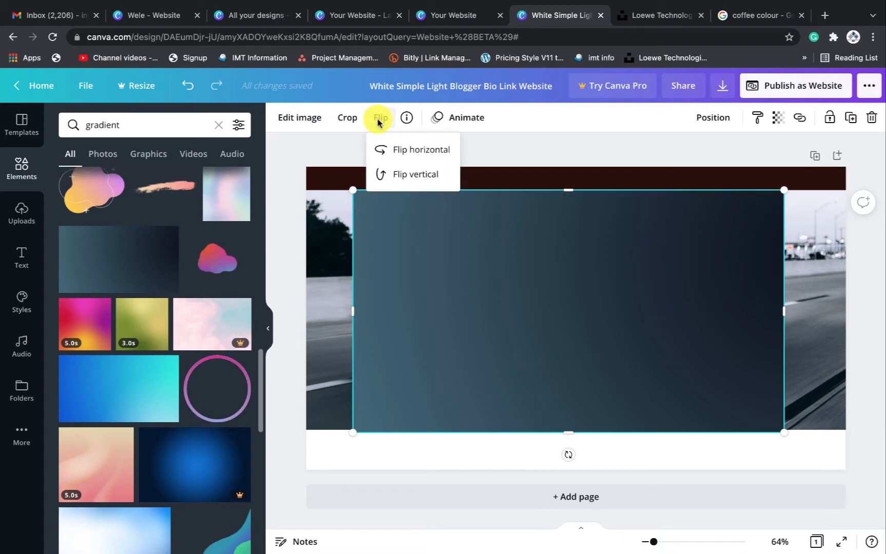
left_click(396, 154)
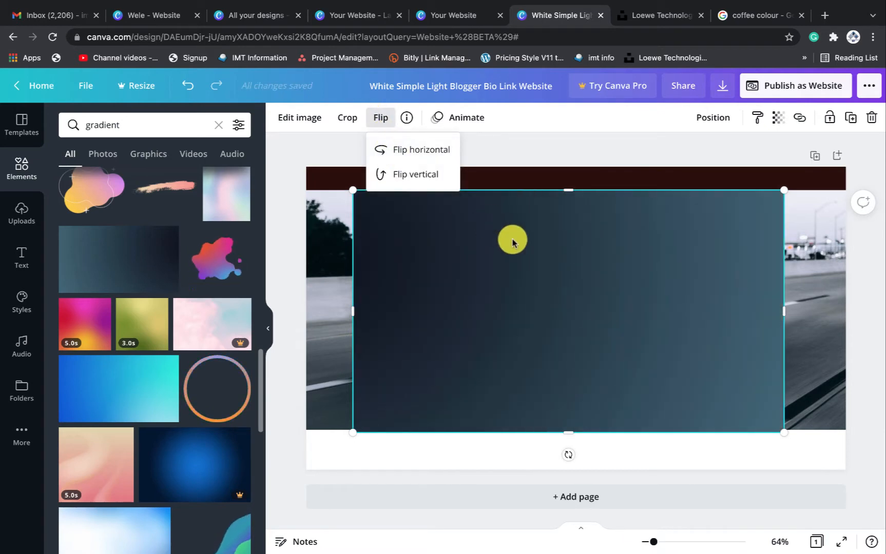
left_click_drag(512, 239, 465, 238)
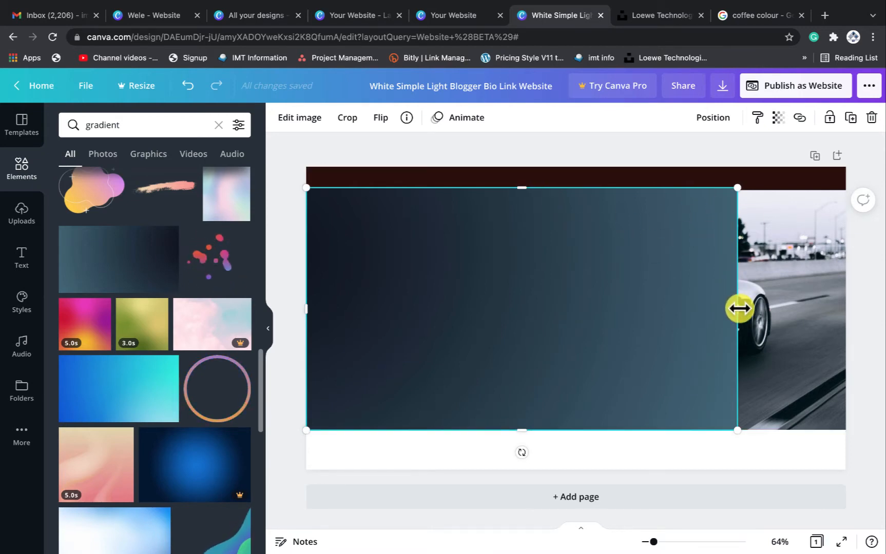
left_click_drag(739, 309, 668, 295)
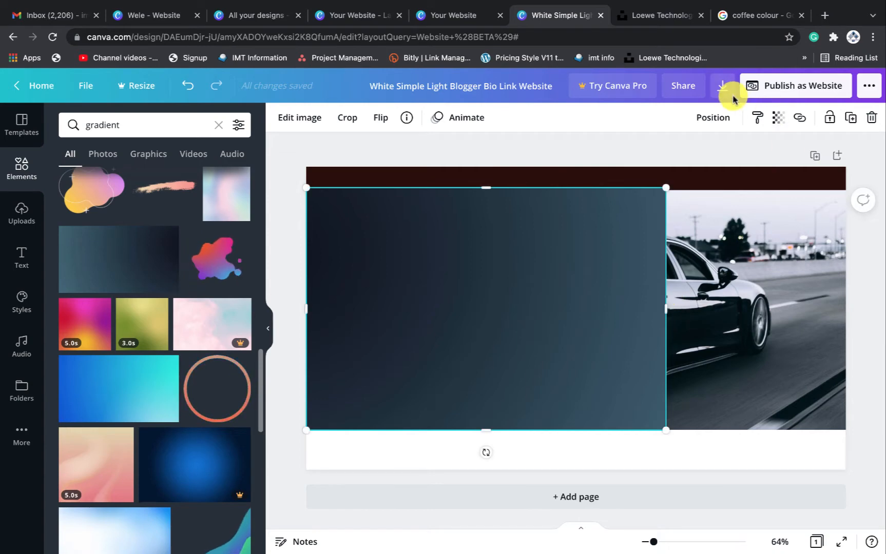
Set the gradient's transparency to 63 and stretch it up to the page's top edge
left_click(777, 121)
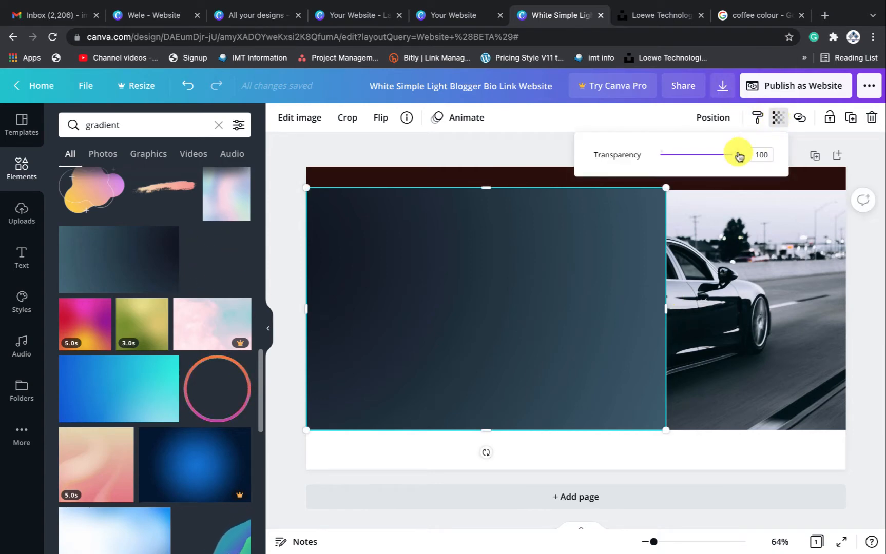
left_click_drag(736, 157, 712, 160)
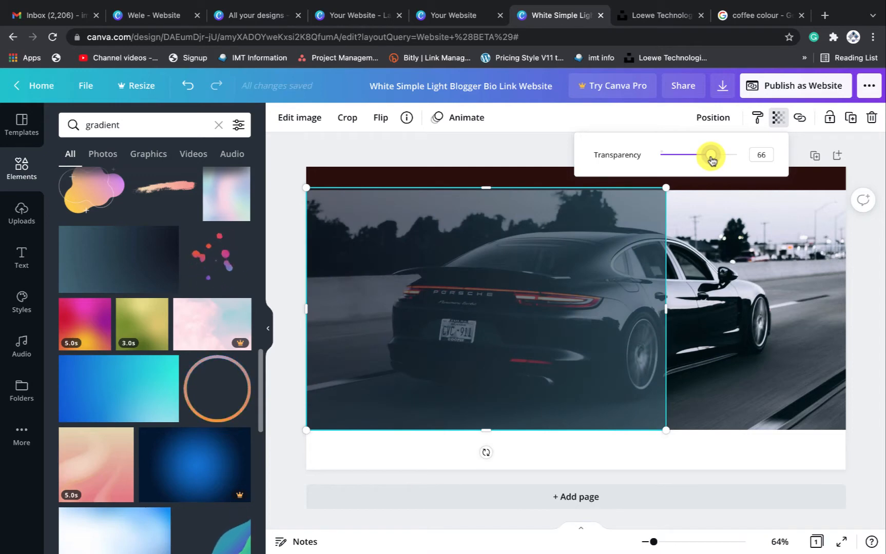
mouse_move(711, 161)
left_mouse_down()
mouse_move(697, 159)
mouse_move(707, 160)
left_mouse_up()
left_click(711, 289)
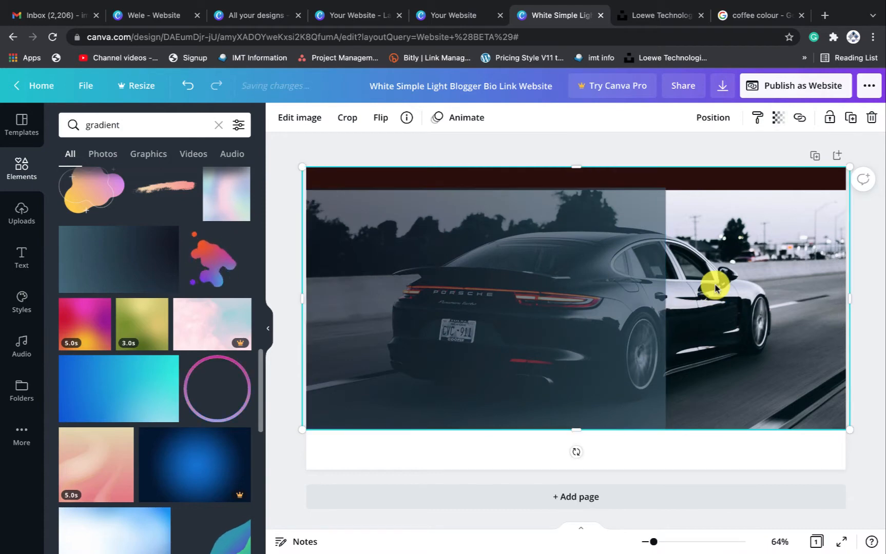
left_click(615, 250)
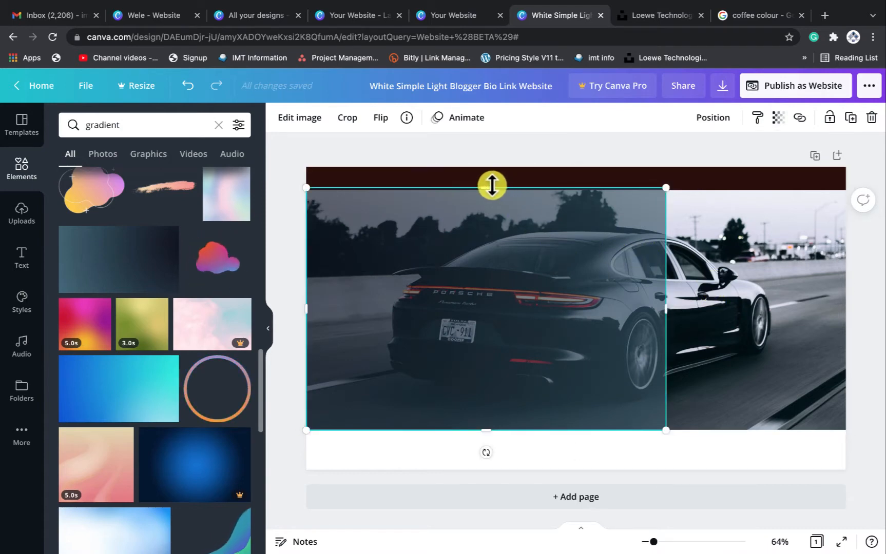
left_click_drag(490, 185, 491, 163)
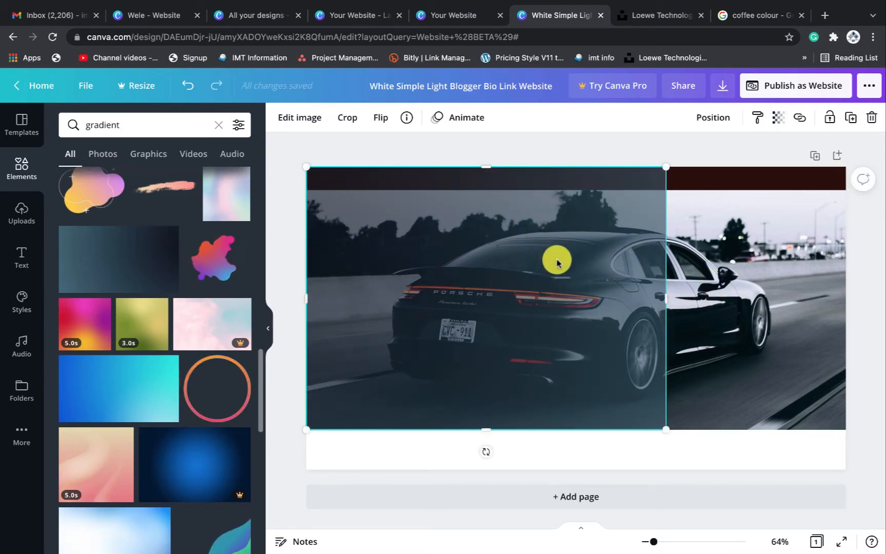
left_click(715, 121)
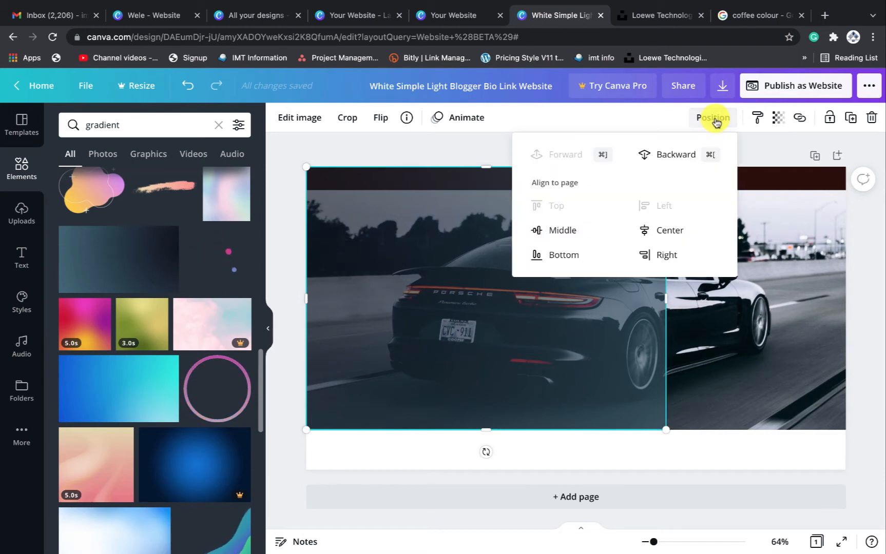
Send the gradient overlay one layer backward so the dark top bar shows in front
left_click(673, 155)
left_click(755, 250)
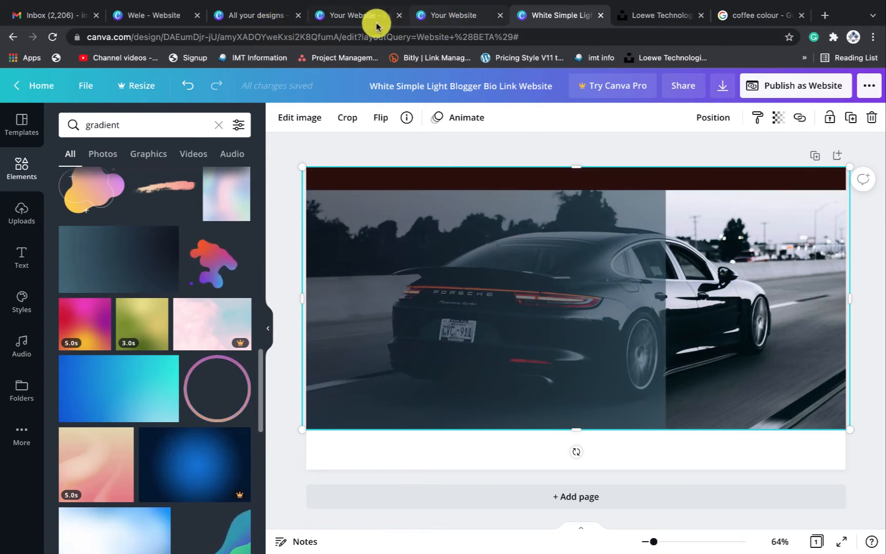
left_click(450, 16)
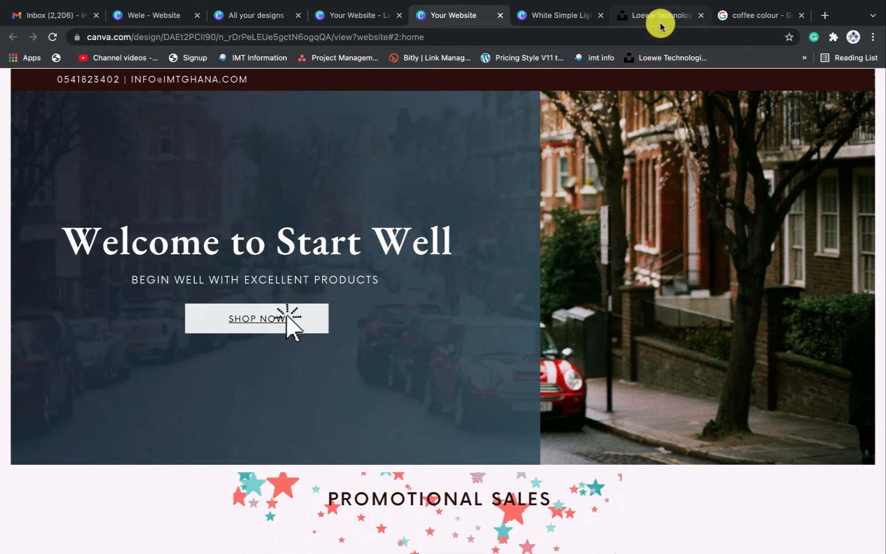
left_click(553, 14)
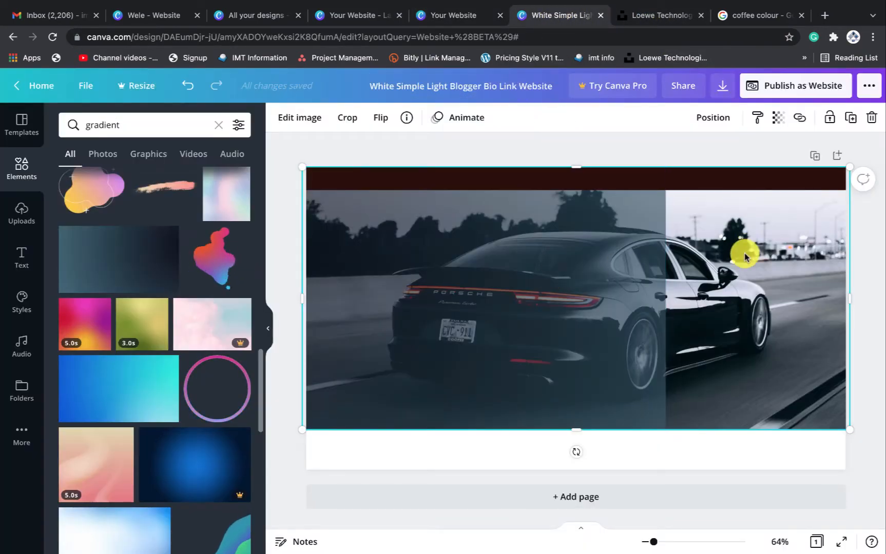
Compare with the Welcome to Start Well title in the Your Website design, then show the Text styles
left_click(570, 296)
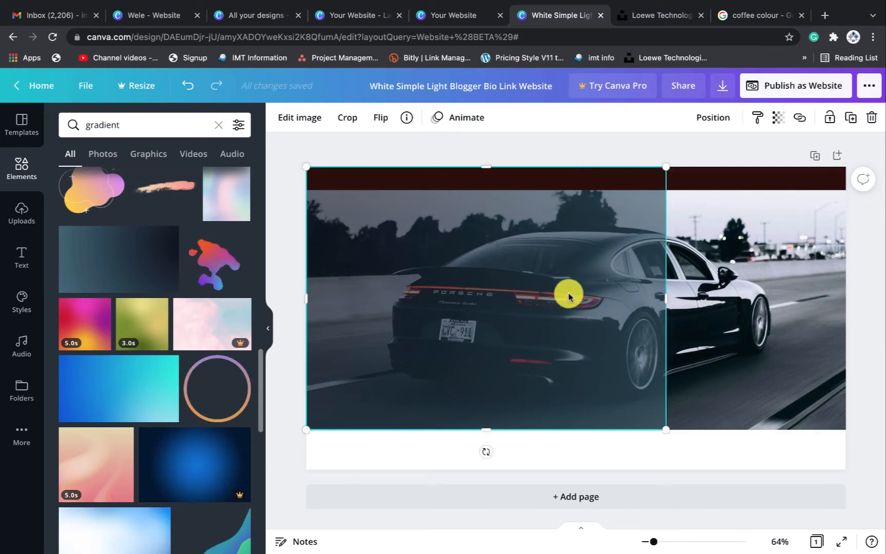
left_click(374, 23)
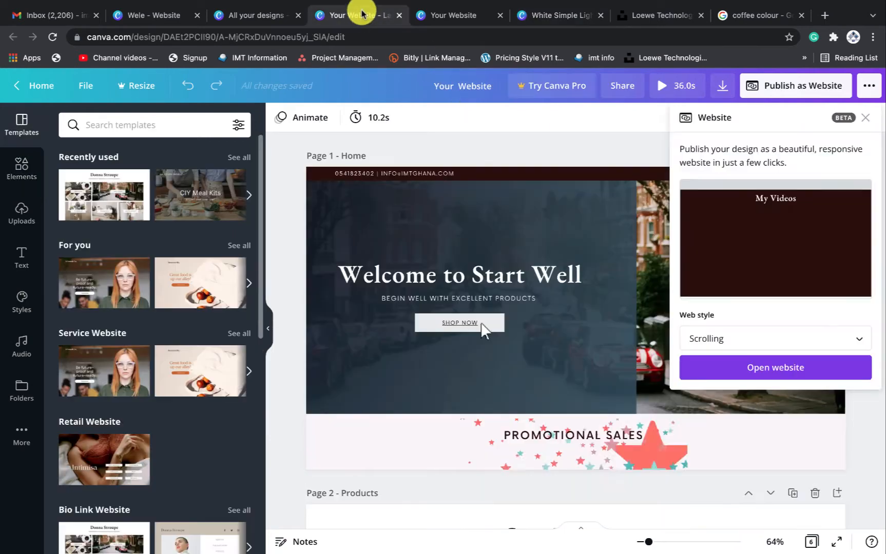
left_click(431, 282)
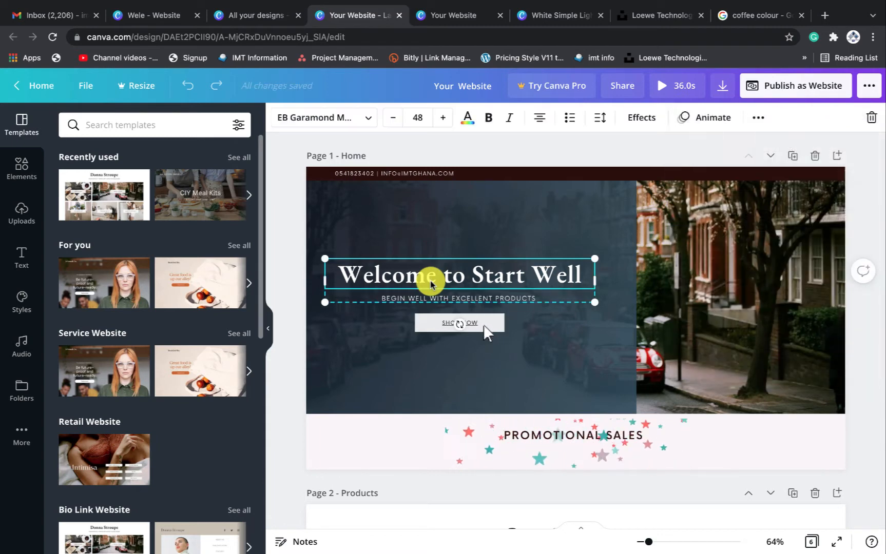
left_click(445, 16)
left_click(561, 15)
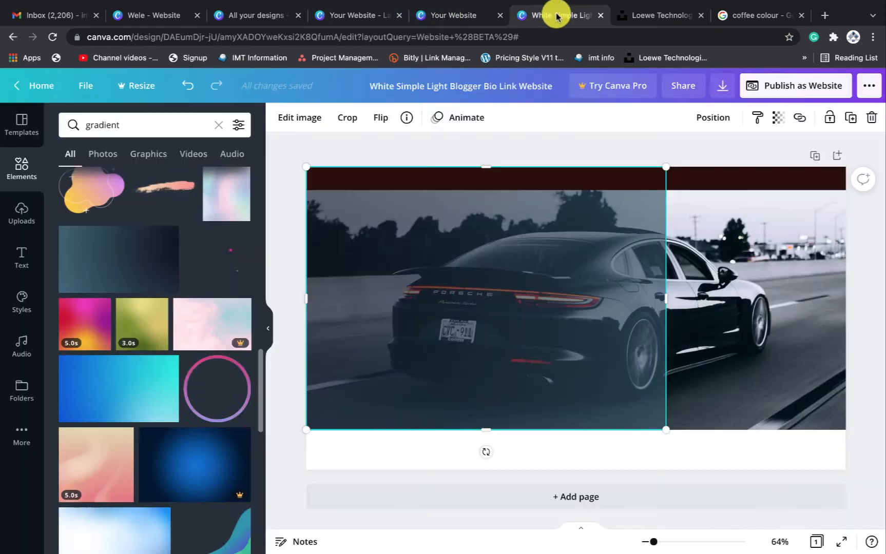
left_click(23, 259)
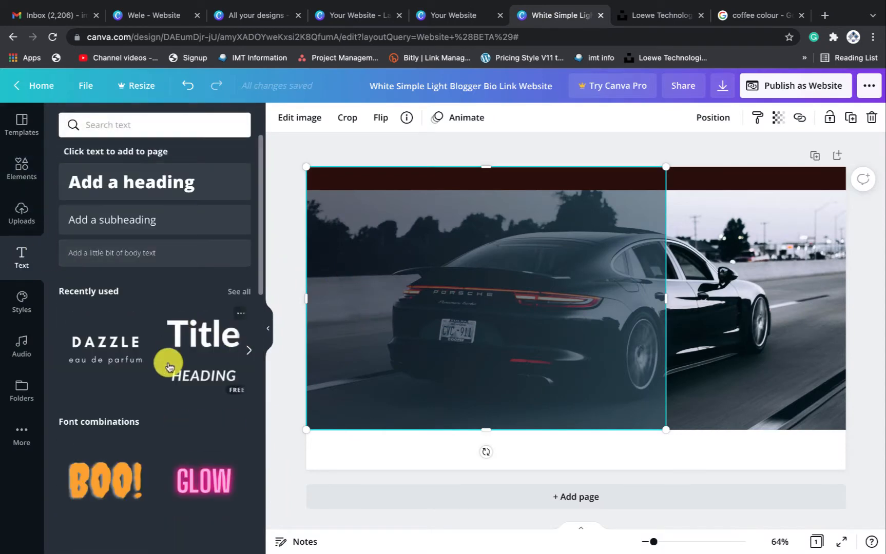
Add the DAZZLE eau de parfum text pair onto the dark overlay and retype the heading as WELCOME
left_click(102, 355)
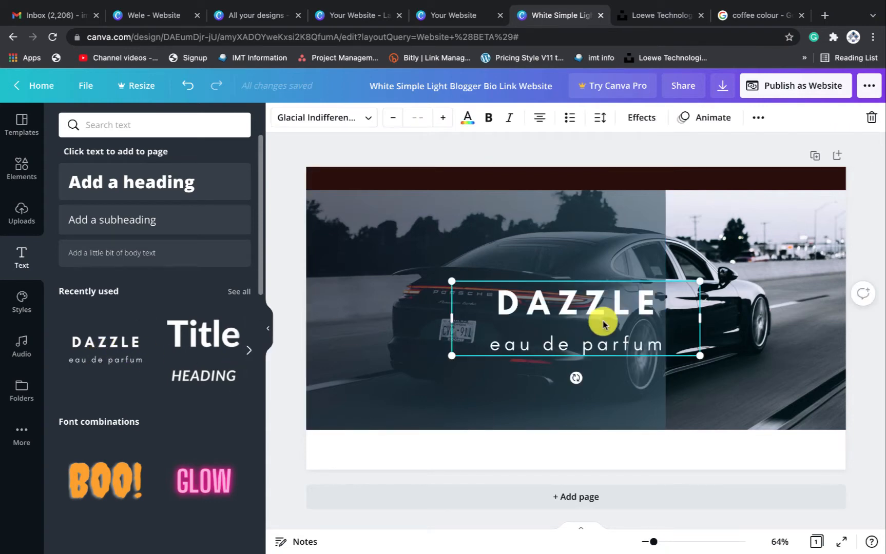
left_click_drag(600, 319, 506, 303)
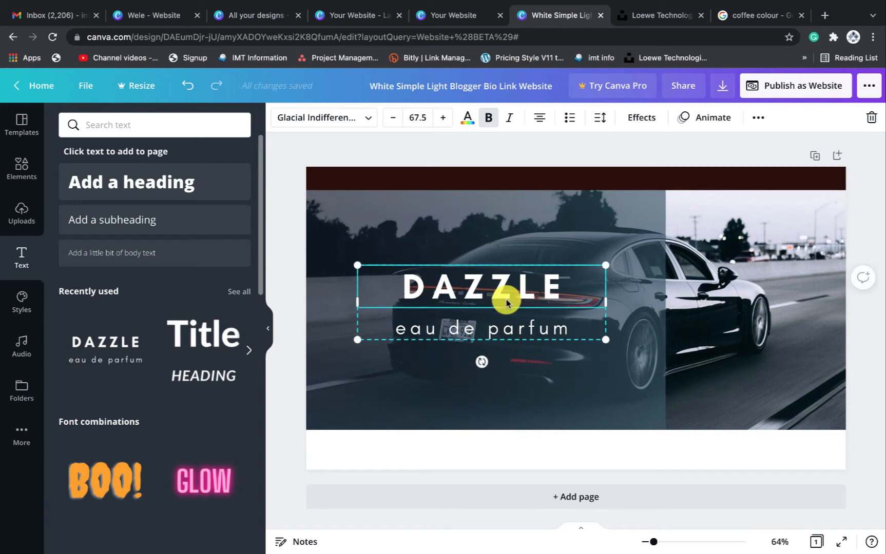
double_click(521, 289)
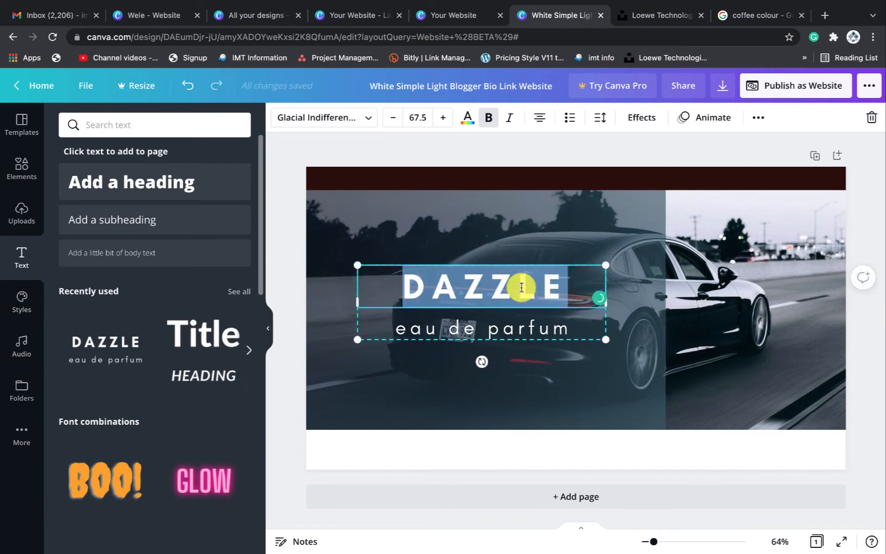
type("WELCI")
key("BackSpace")
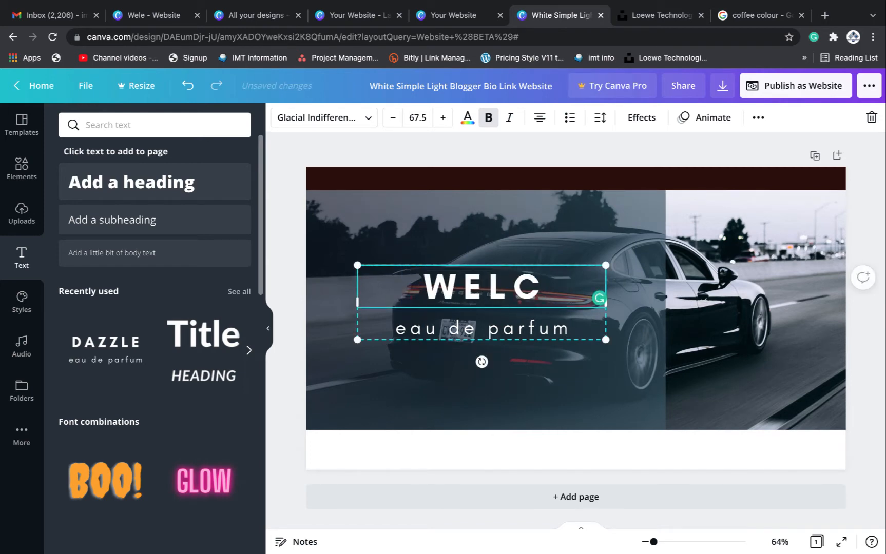
type("OME")
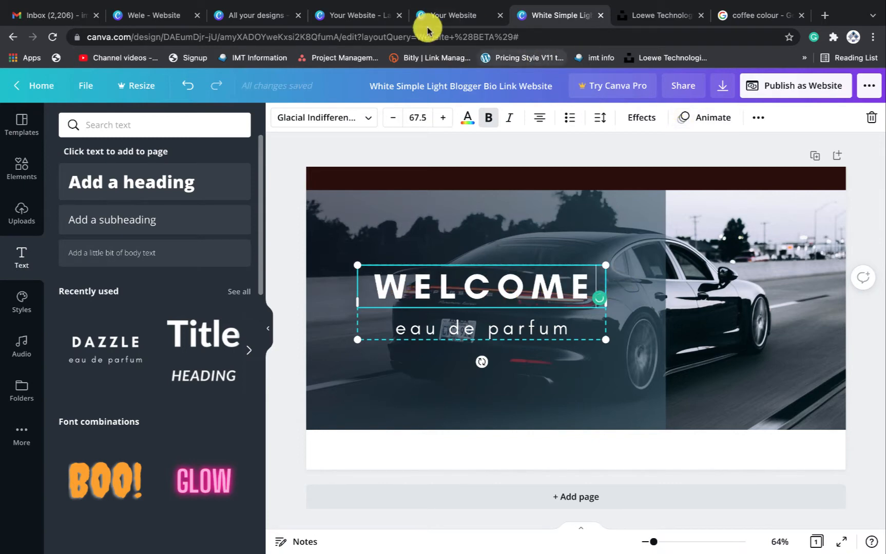
Copy the reference heading and paste it in as WELCOME TO START WELL
left_click(354, 16)
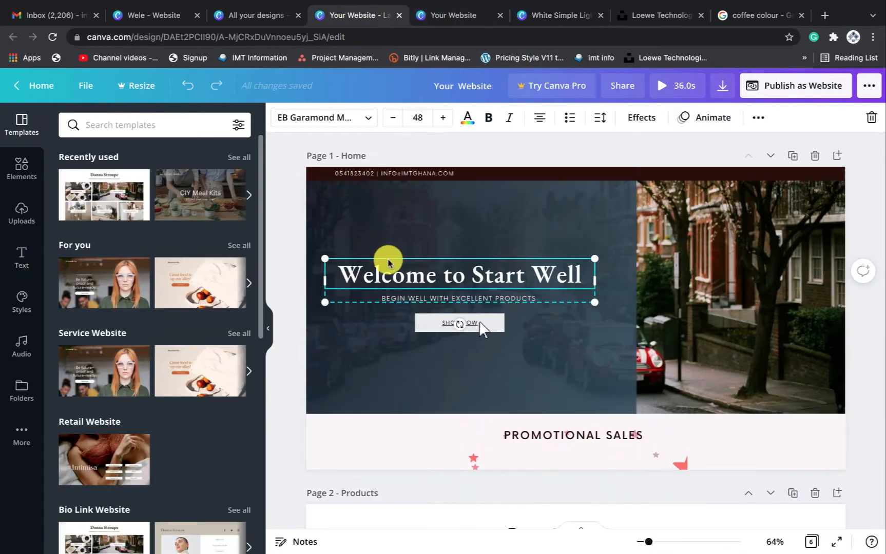
double_click(392, 277)
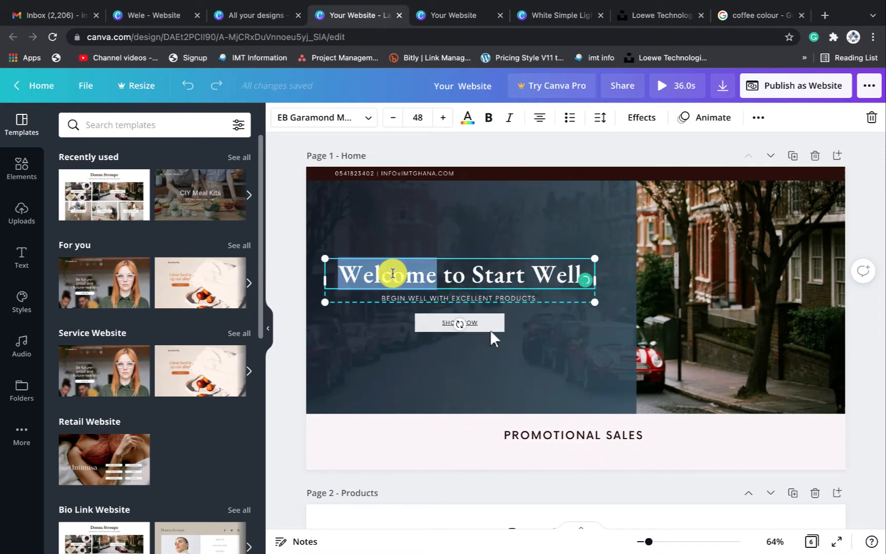
left_click(560, 16)
type("WELCOME TO START WELL")
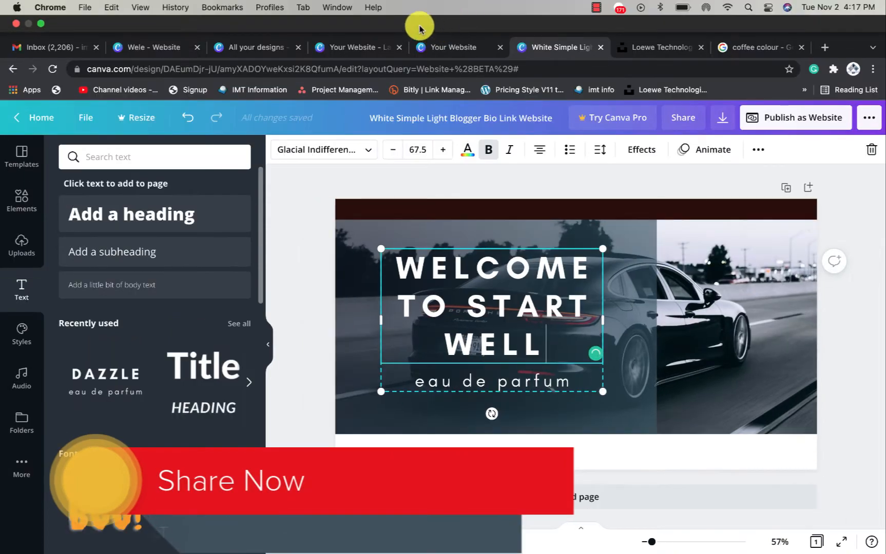
Paste the reference subtitle 'Begin well with excellent products' over eau de parfum
left_click(359, 15)
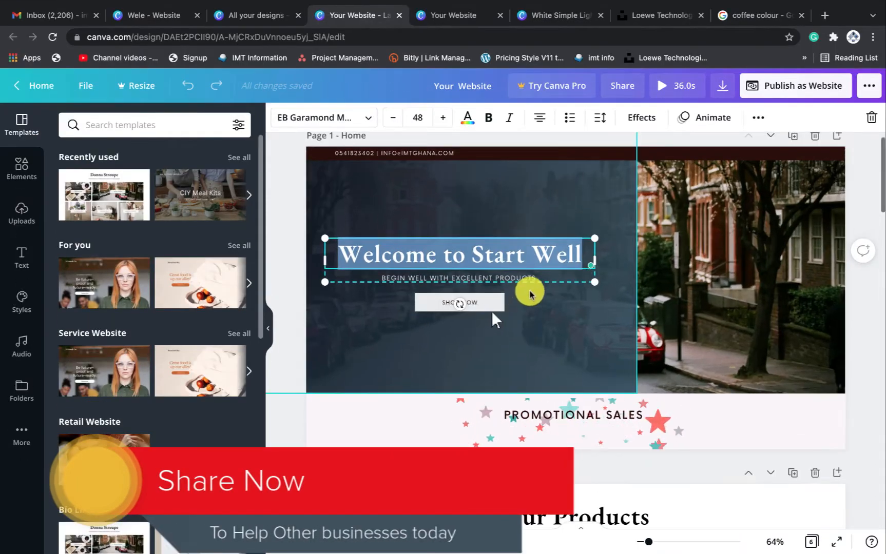
double_click(523, 276)
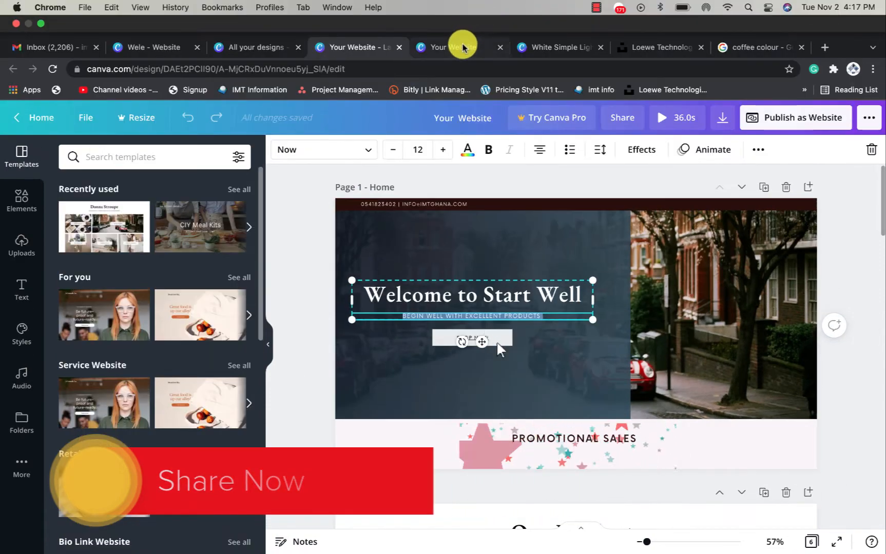
left_click(462, 47)
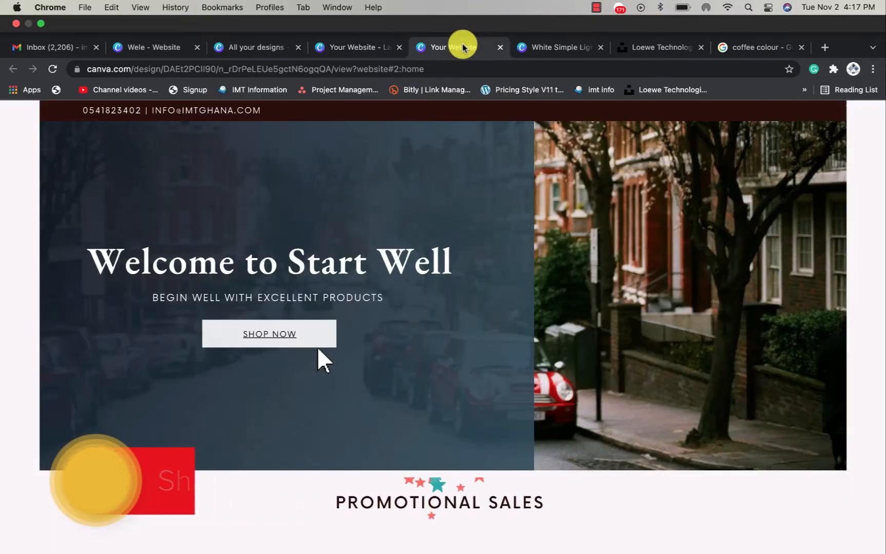
left_click(555, 12)
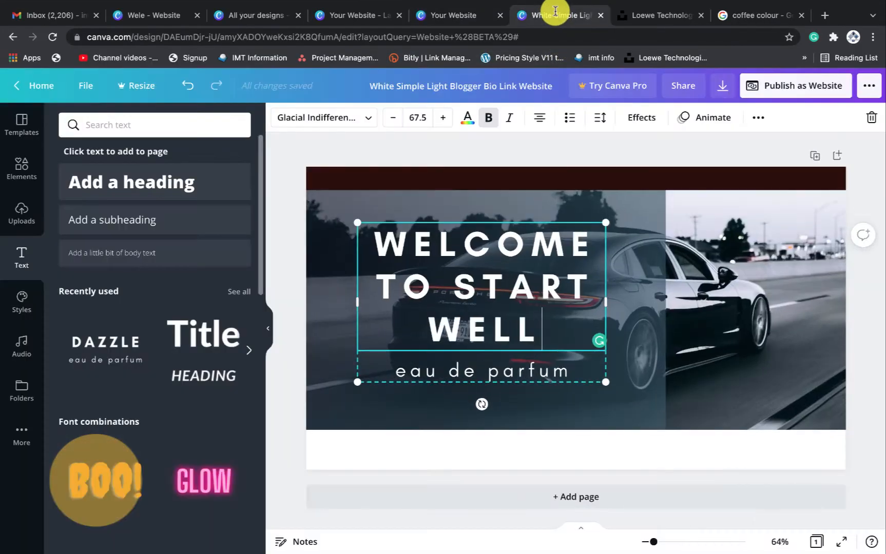
double_click(463, 370)
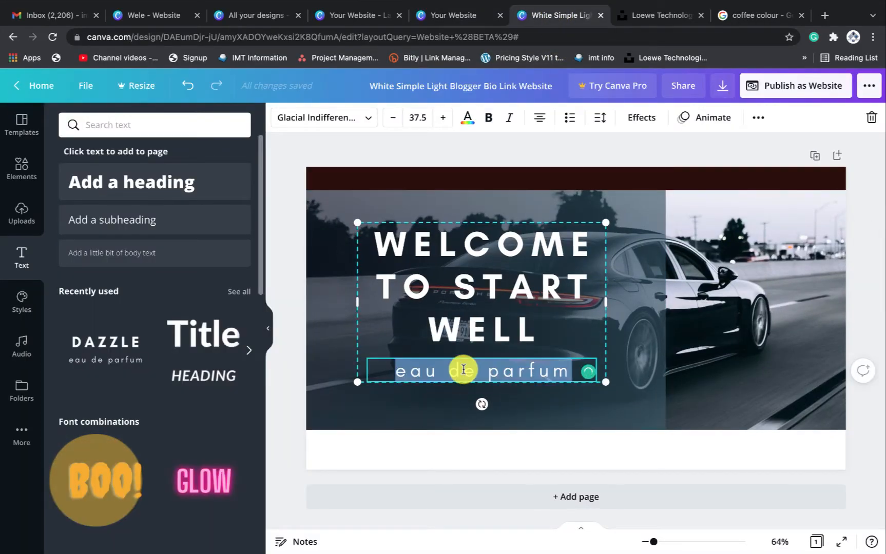
type("Begin well with excellent products")
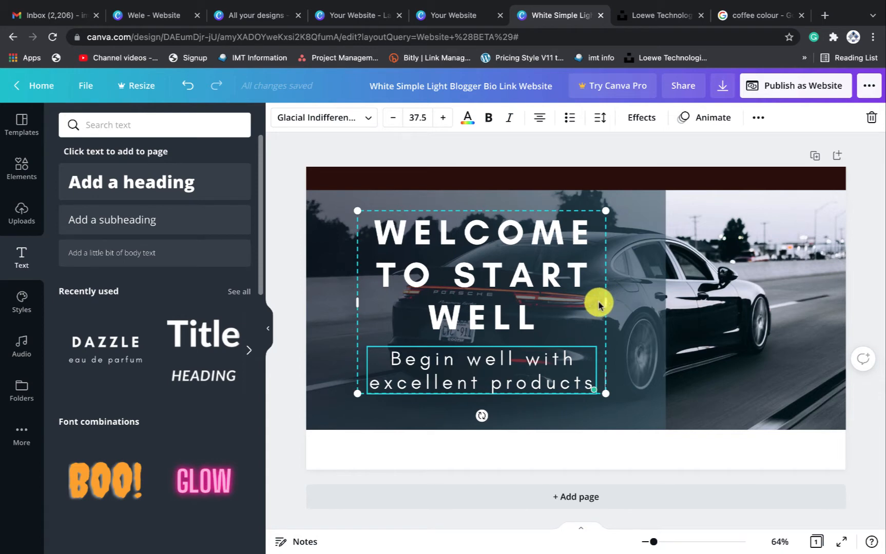
left_click(517, 277)
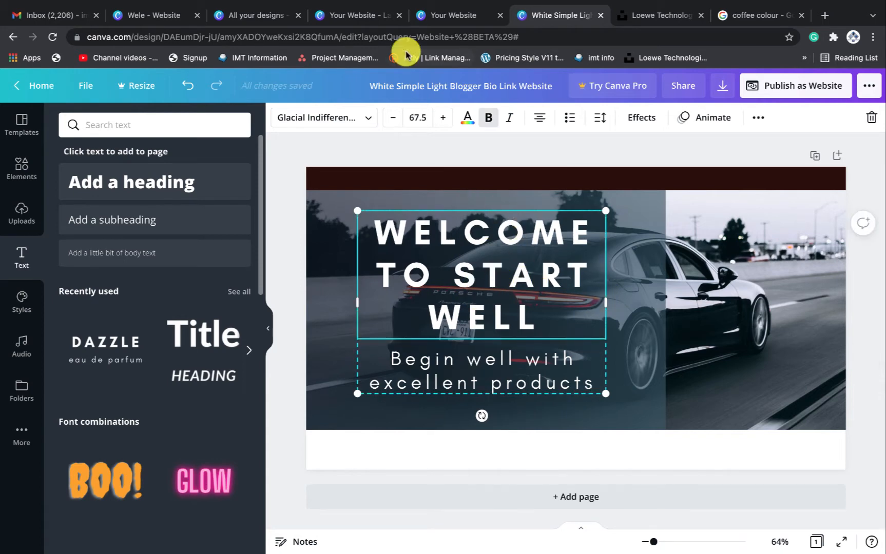
left_click(343, 15)
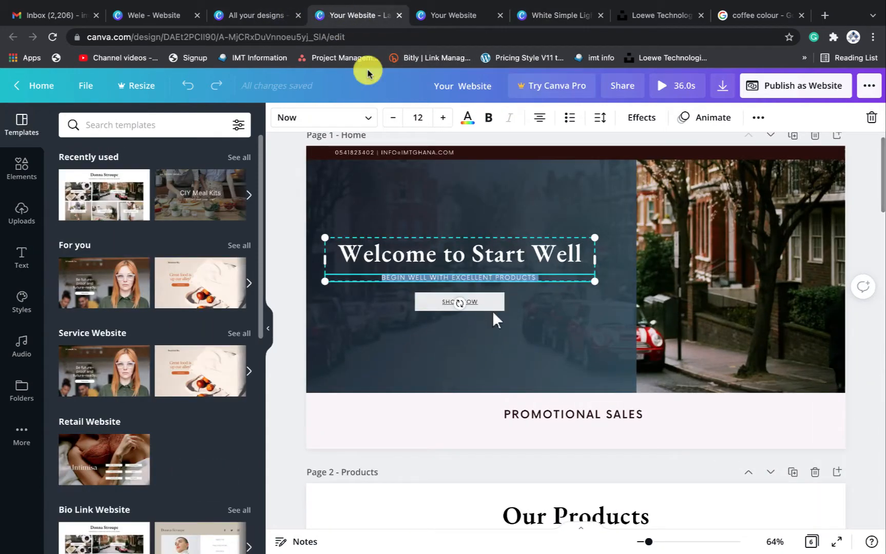
Check the reference heading's font and size in the Your Website design
left_click(425, 257)
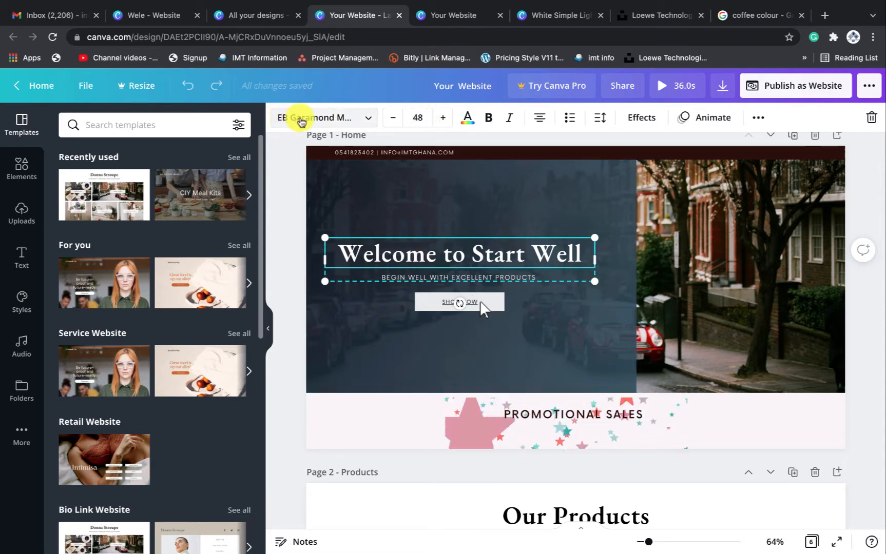
left_click(454, 20)
left_click(533, 15)
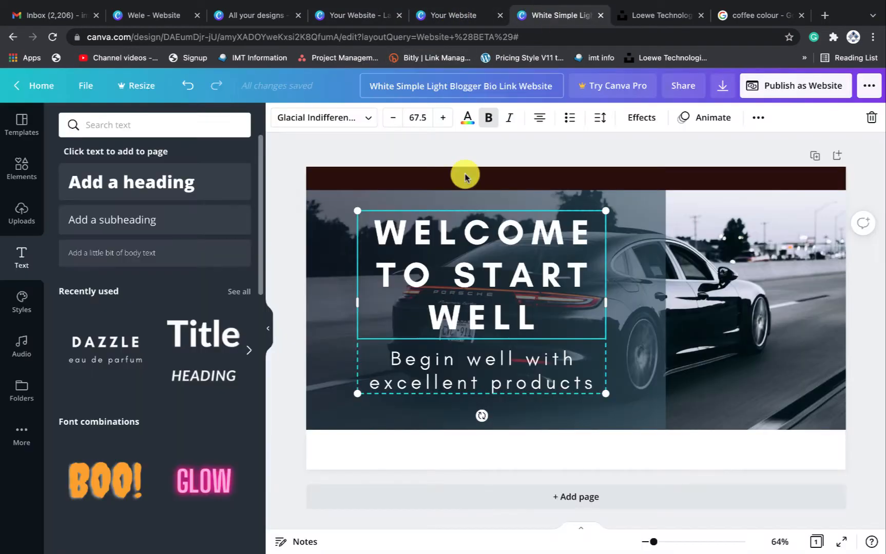
Set the car hero heading to EB Garamond at size 48 so it wraps onto two lines
left_click(331, 118)
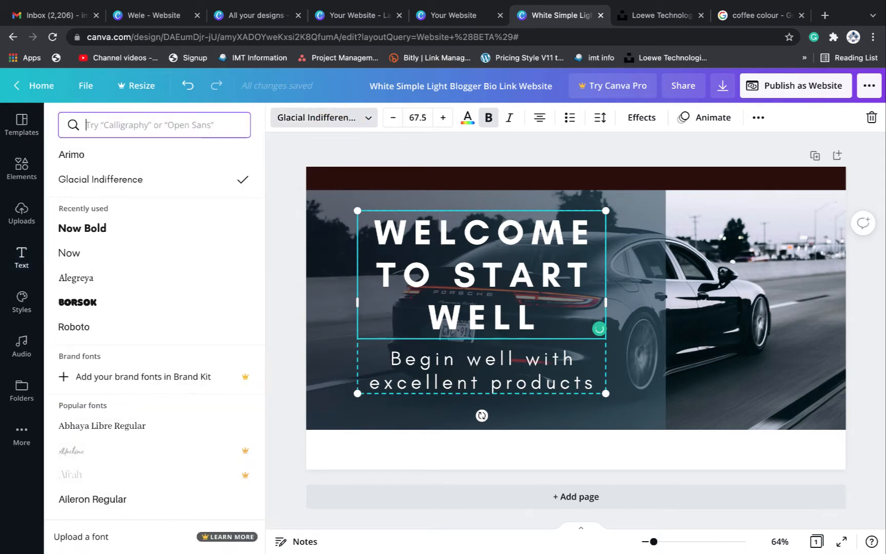
type("eb")
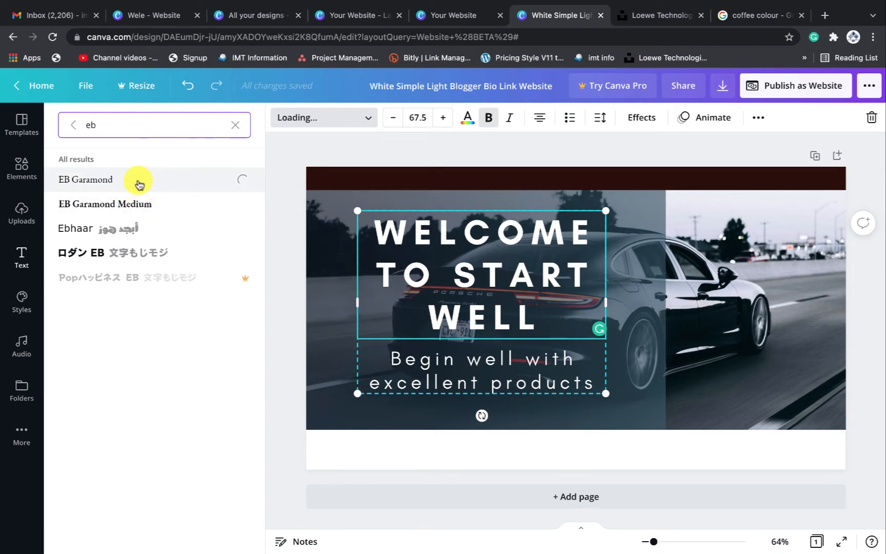
left_click(417, 121)
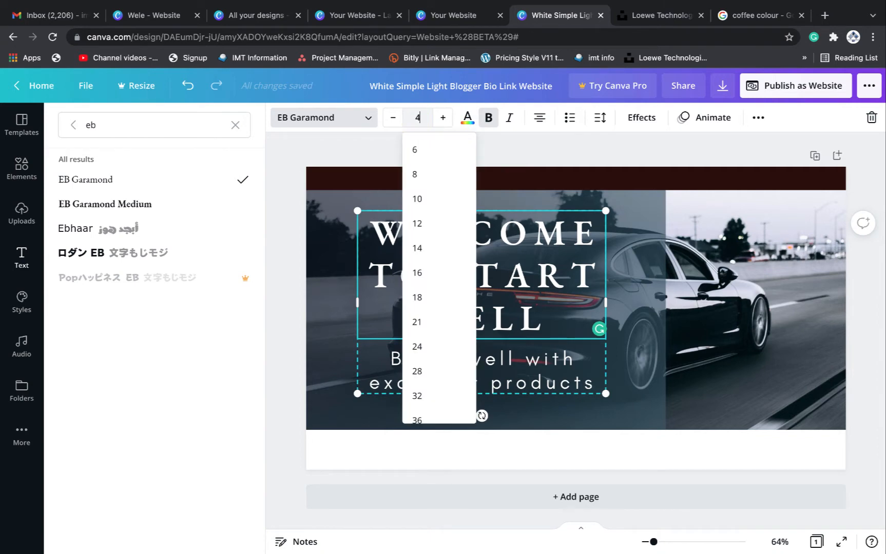
type("48")
key("Return")
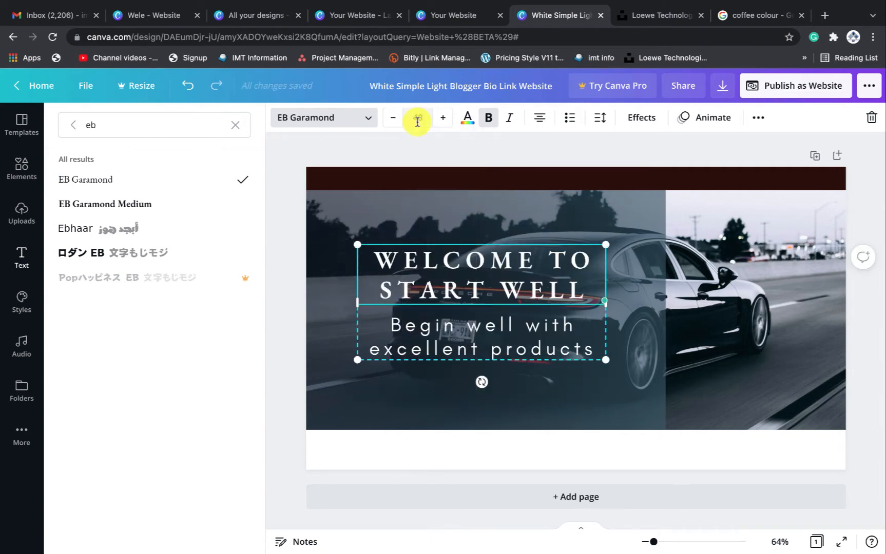
left_click(155, 205)
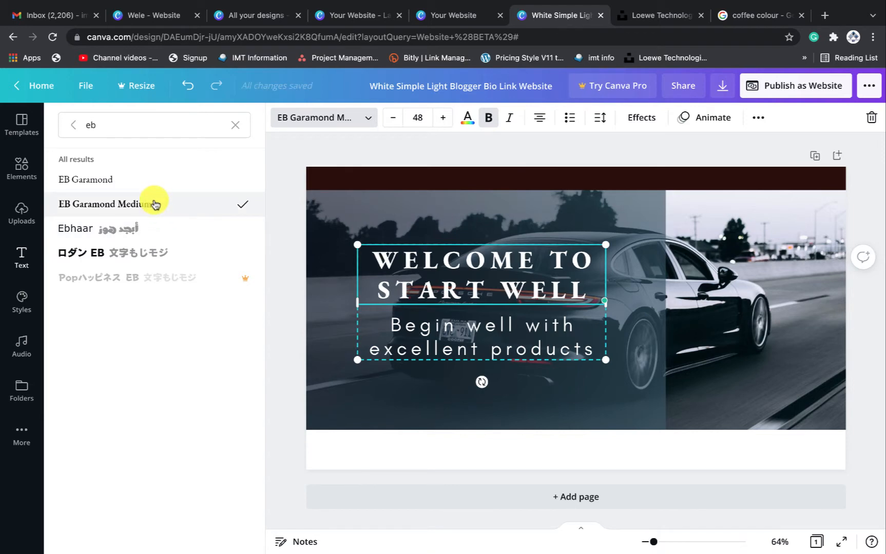
left_click(153, 180)
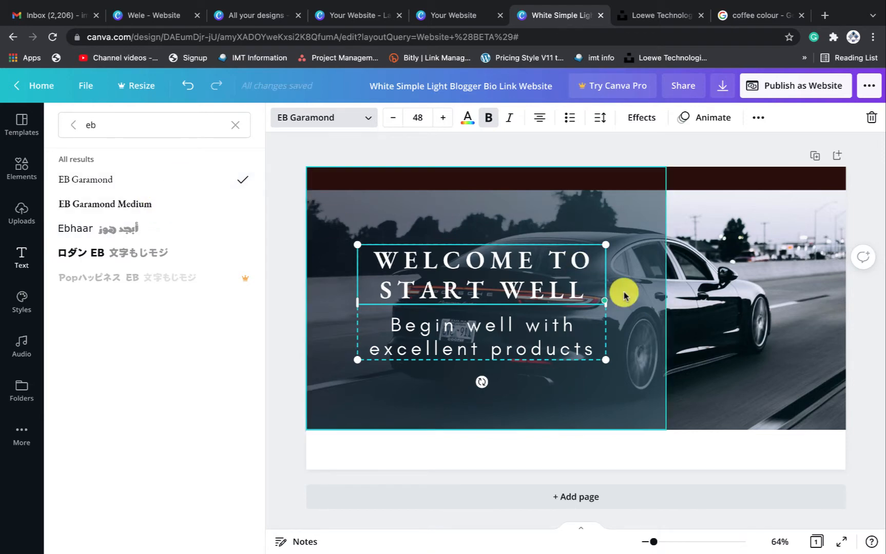
left_click(559, 337)
left_click(353, 15)
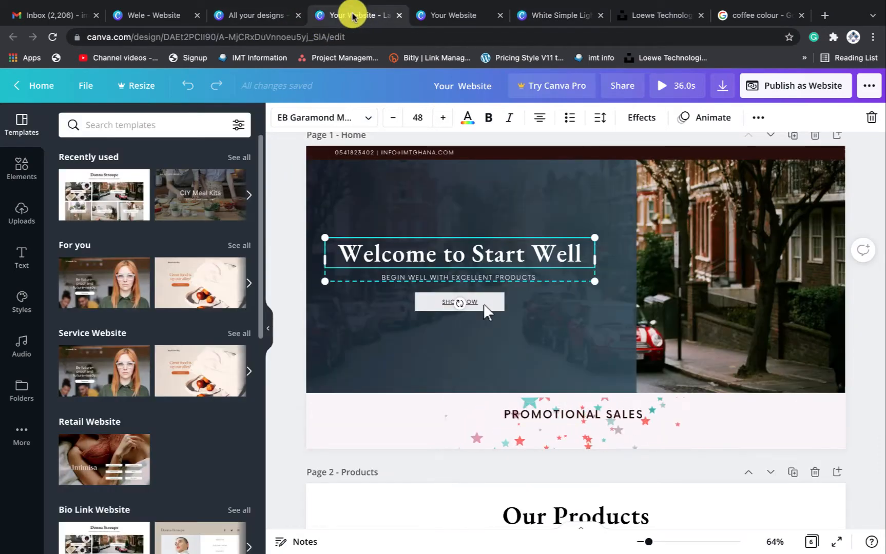
Check the reference subtitle's font and size, then select the car hero subtitle
left_click(396, 277)
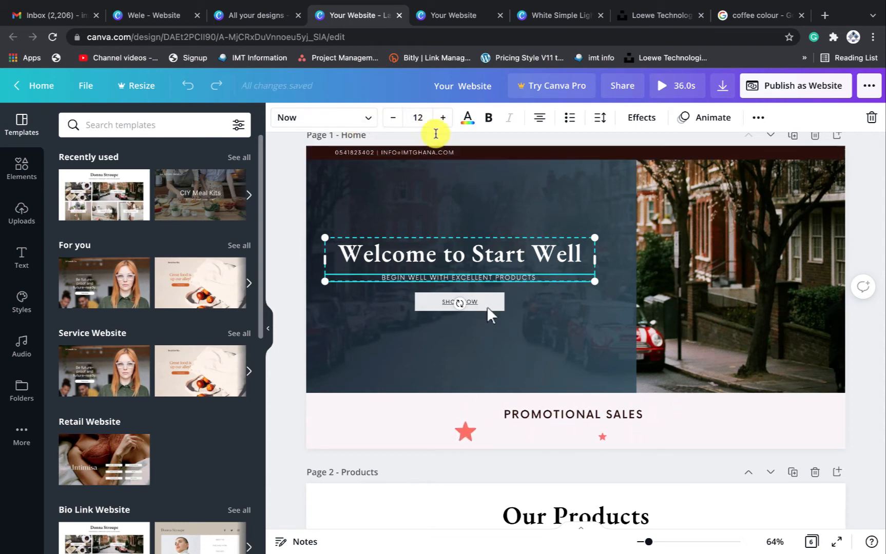
left_click(555, 20)
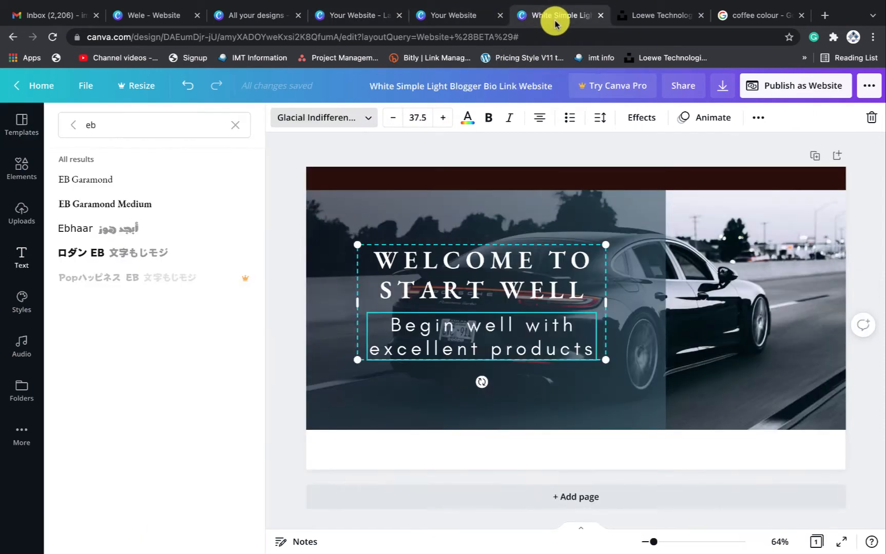
left_click(368, 121)
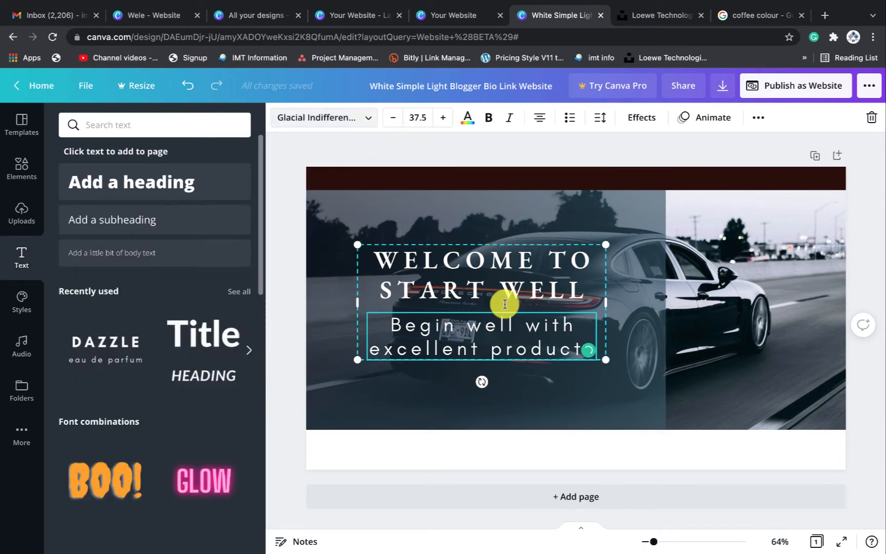
left_click(632, 322)
left_click(556, 327)
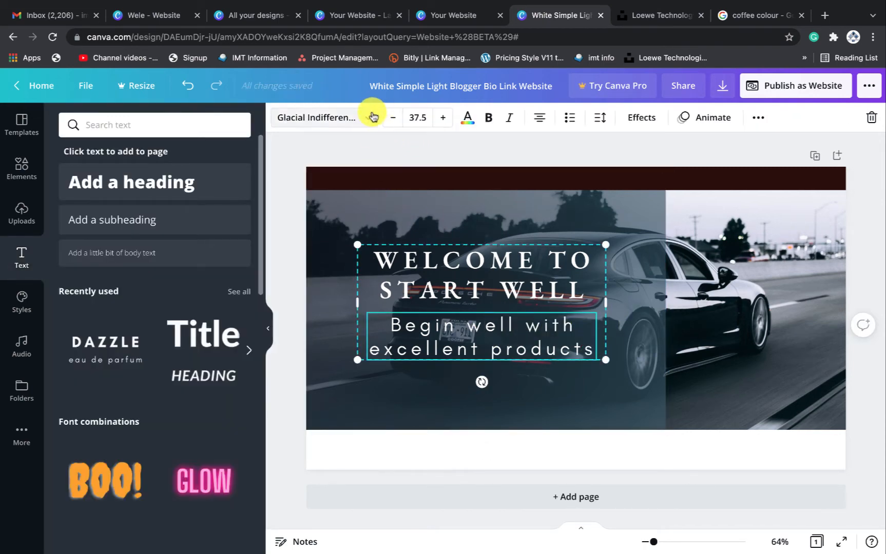
Set the subtitle to size 12 and widen its text box so the lines re-centre
left_click(372, 117)
type("eb")
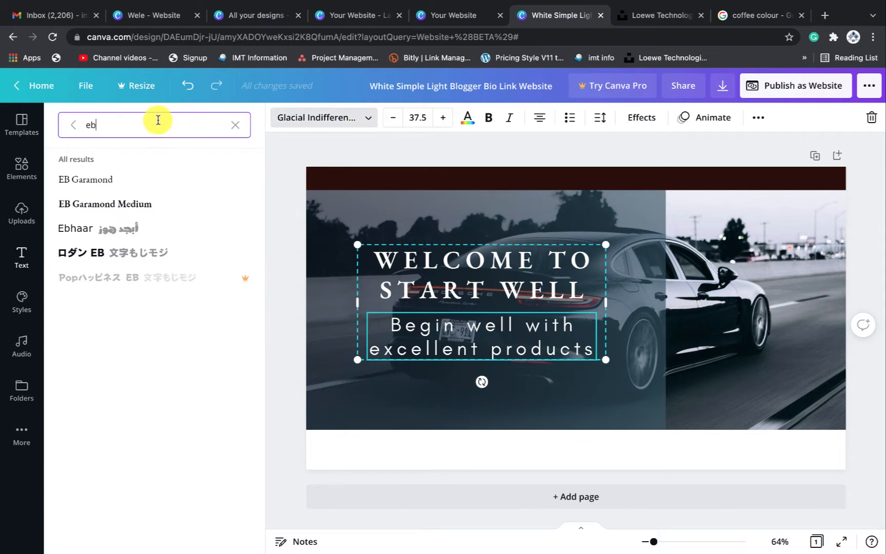
left_click_drag(158, 123, 81, 129)
type("now")
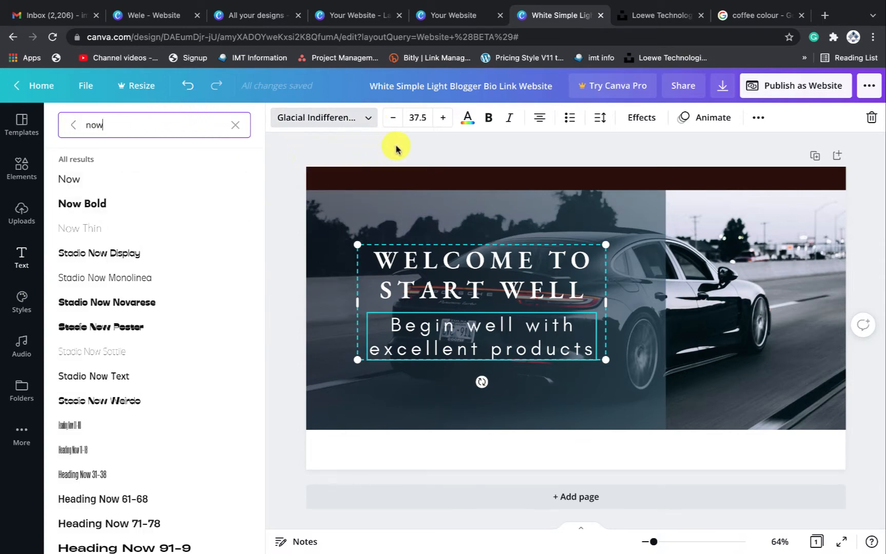
left_click(416, 118)
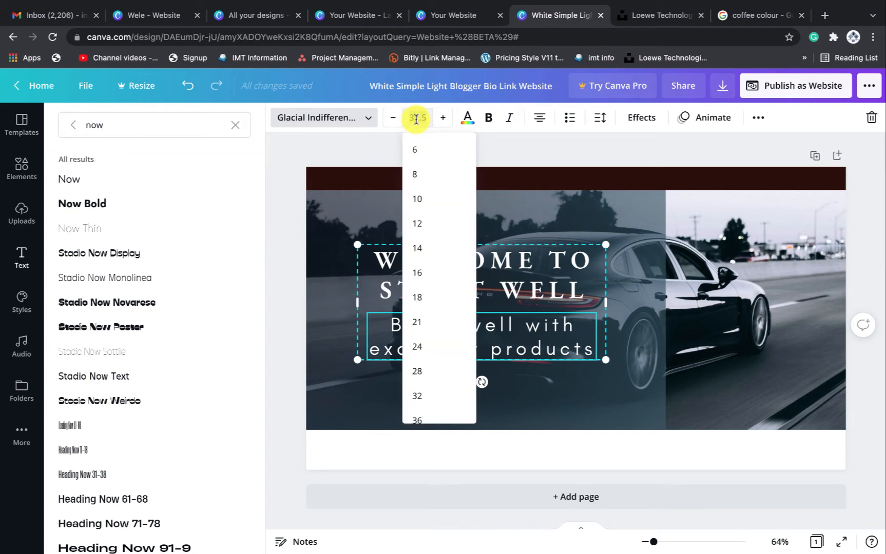
key("Return")
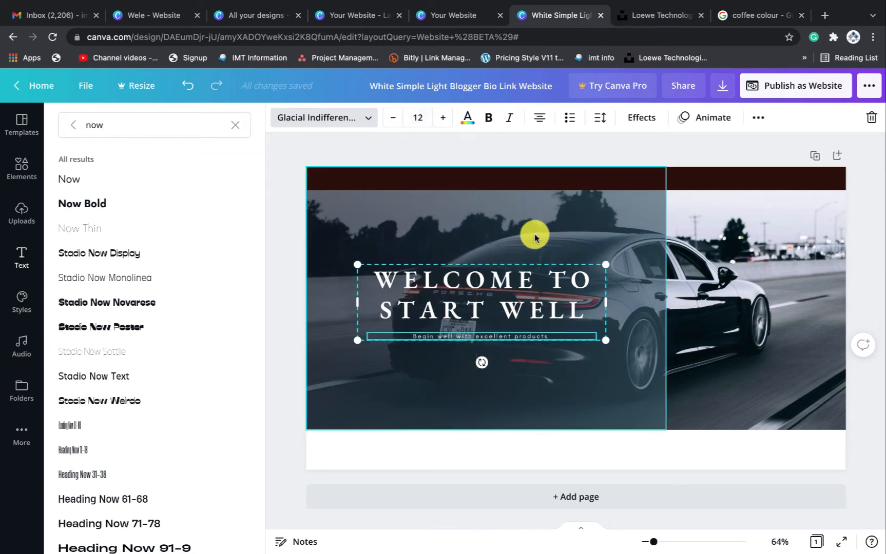
left_click_drag(606, 303, 638, 303)
left_click(532, 310)
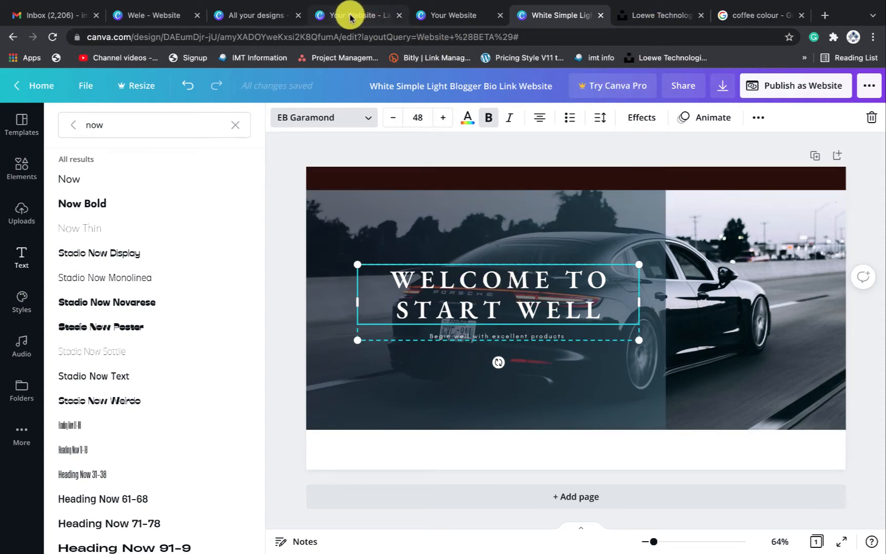
Make the subtitle all capitals with the aA case option
left_click(455, 17)
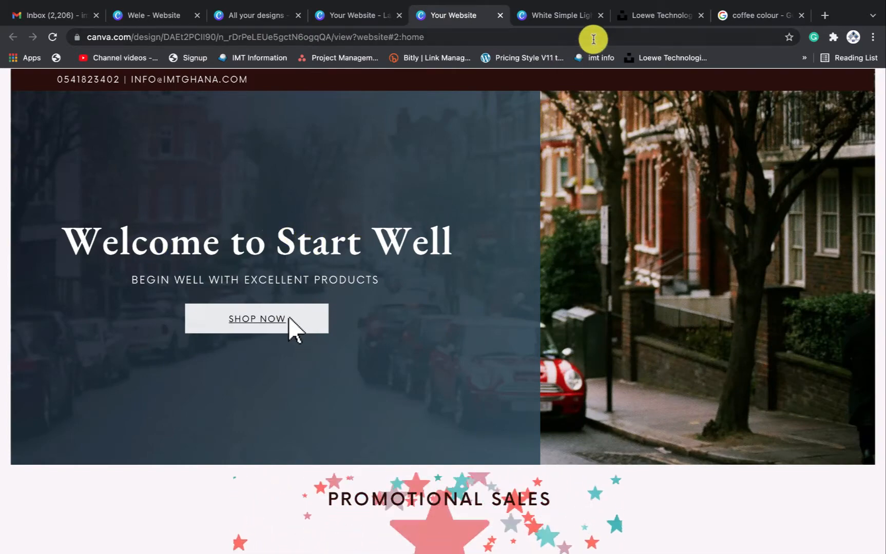
left_click(554, 16)
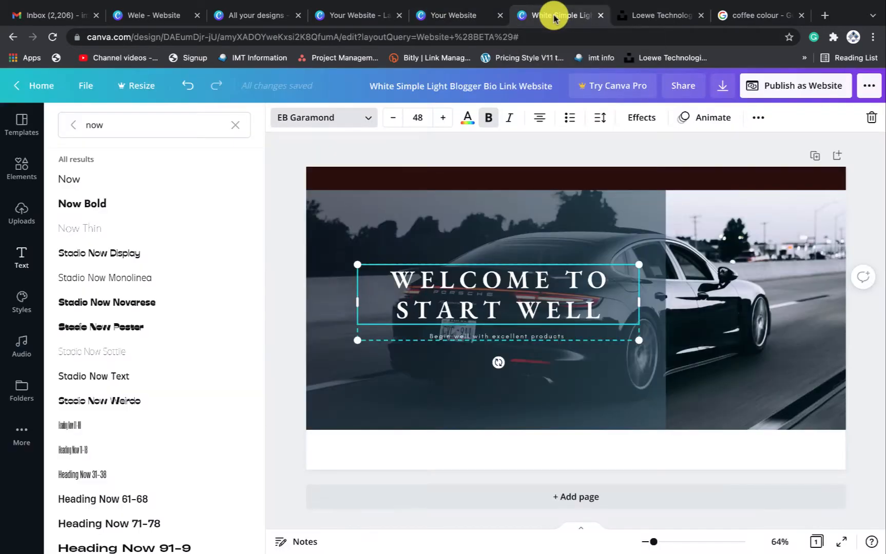
left_click(641, 263)
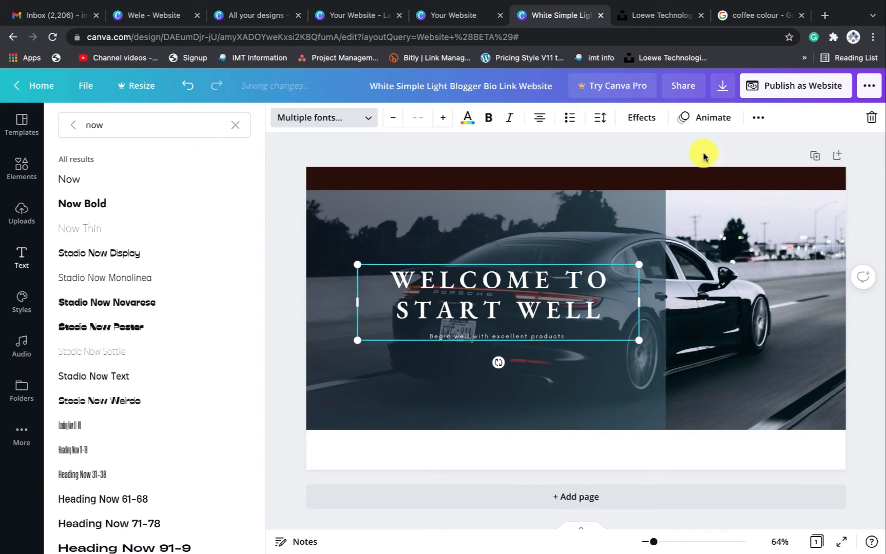
left_click(759, 118)
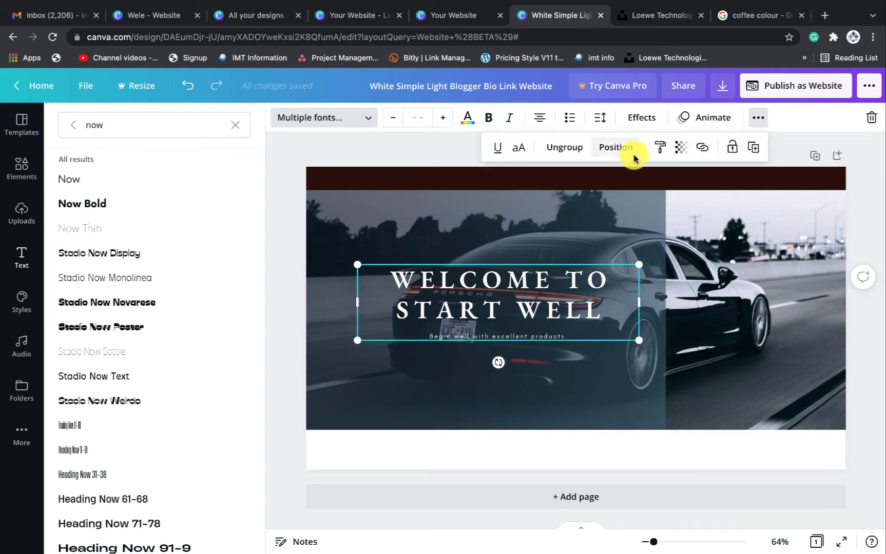
left_click(519, 150)
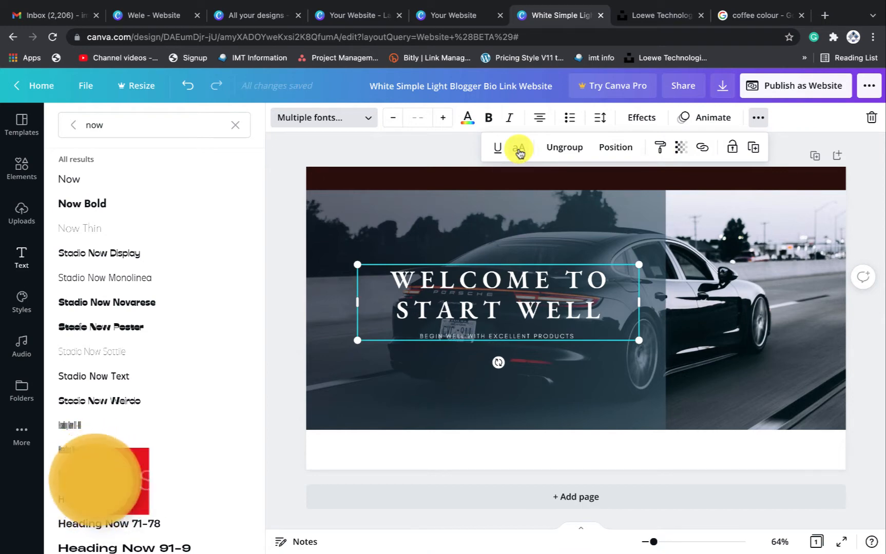
key("BackSpace")
key("BackSpace")
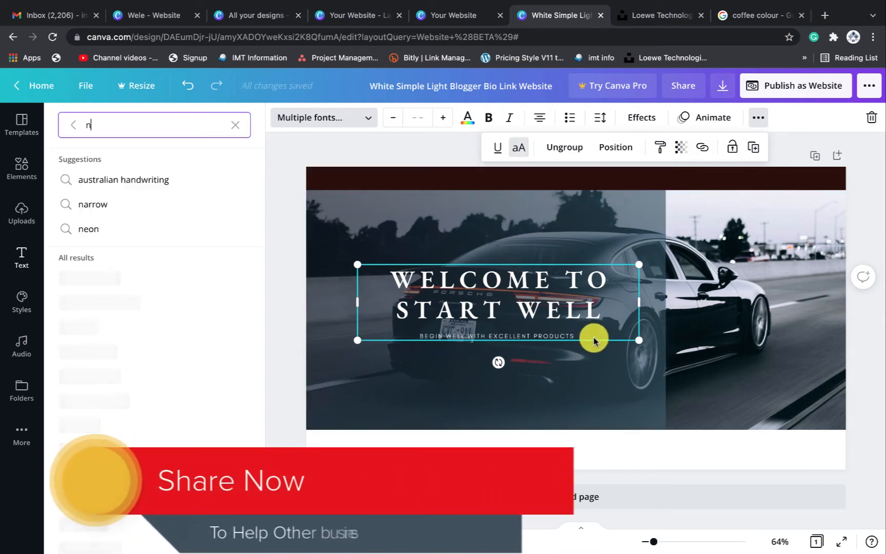
Ungroup the heading and subtitle into separate text boxes
left_click(573, 312)
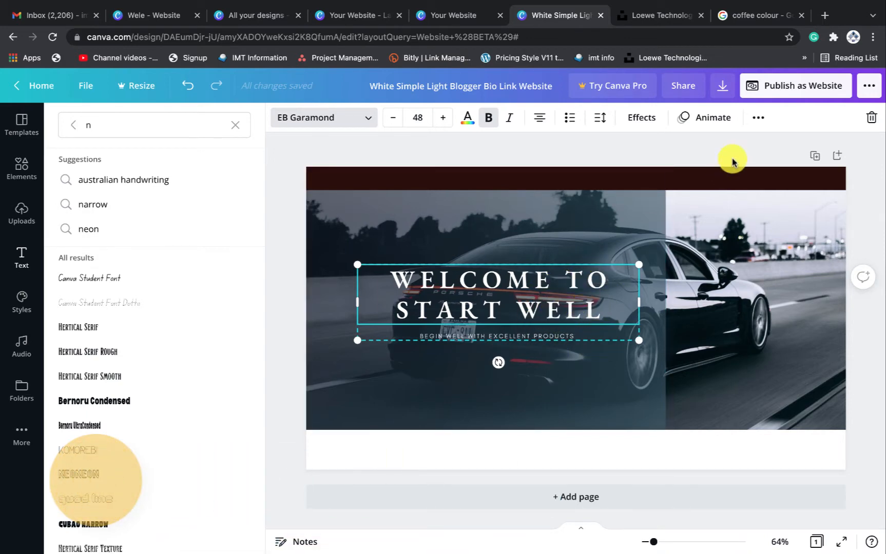
left_click(755, 119)
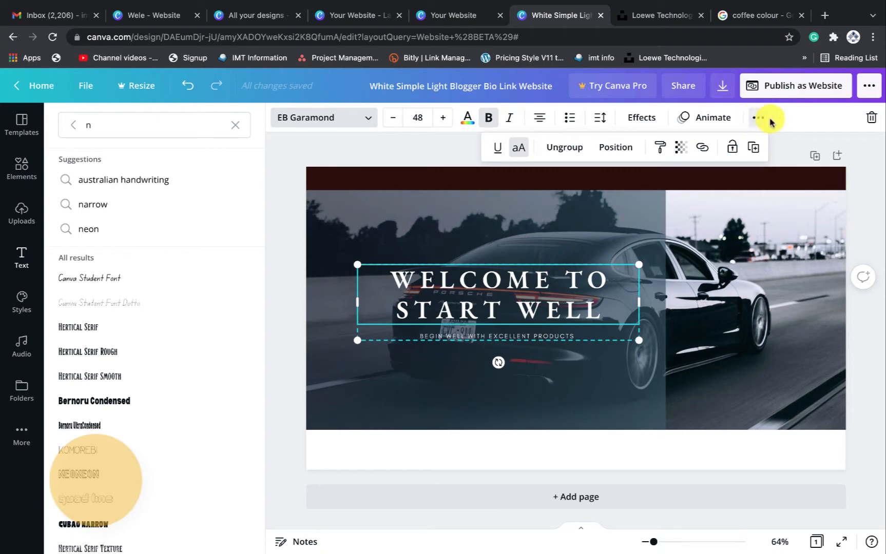
left_click(570, 147)
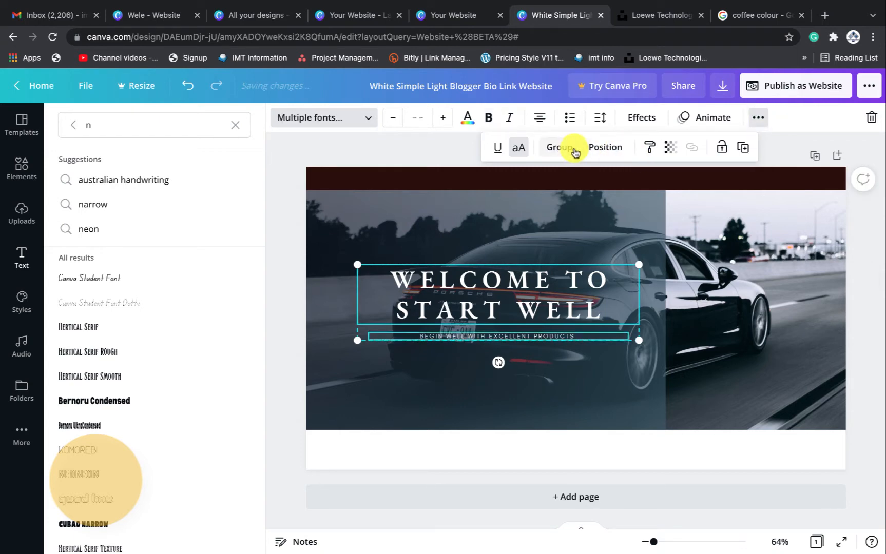
left_click(559, 225)
left_click(544, 283)
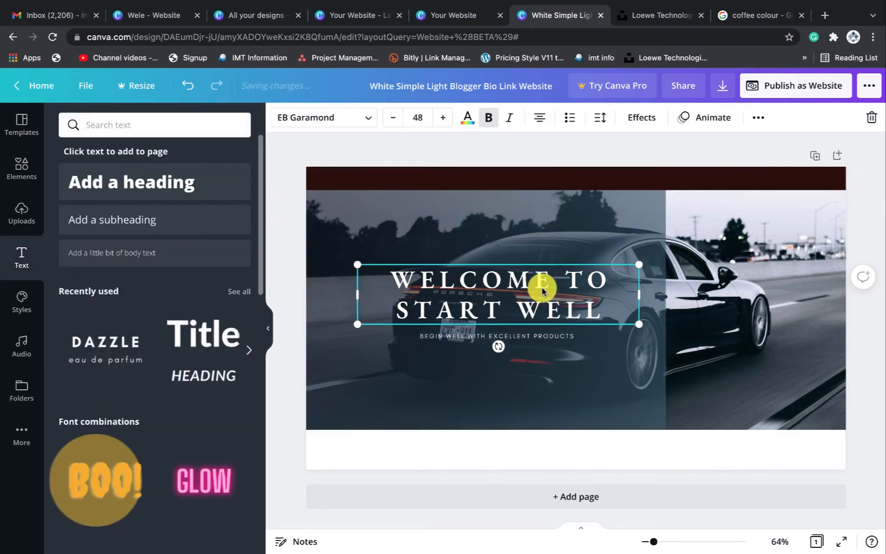
Put the heading on one line with letter spacing 82 at size 40.7, subtitle tucked beneath
left_click_drag(640, 295, 845, 268)
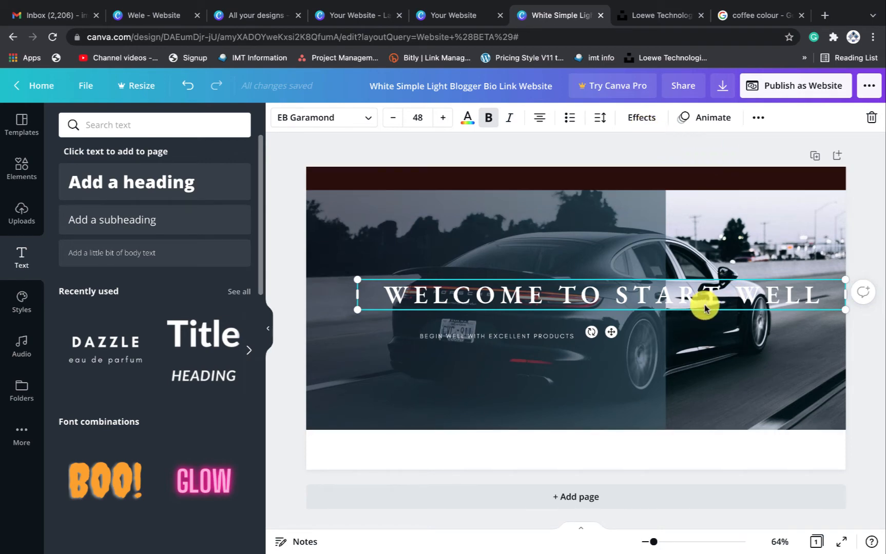
left_click(603, 121)
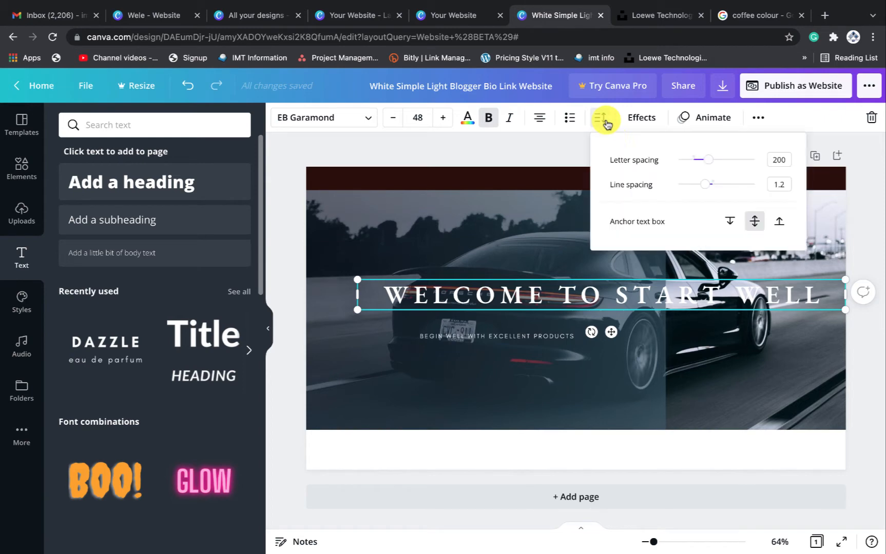
left_click_drag(707, 163, 693, 169)
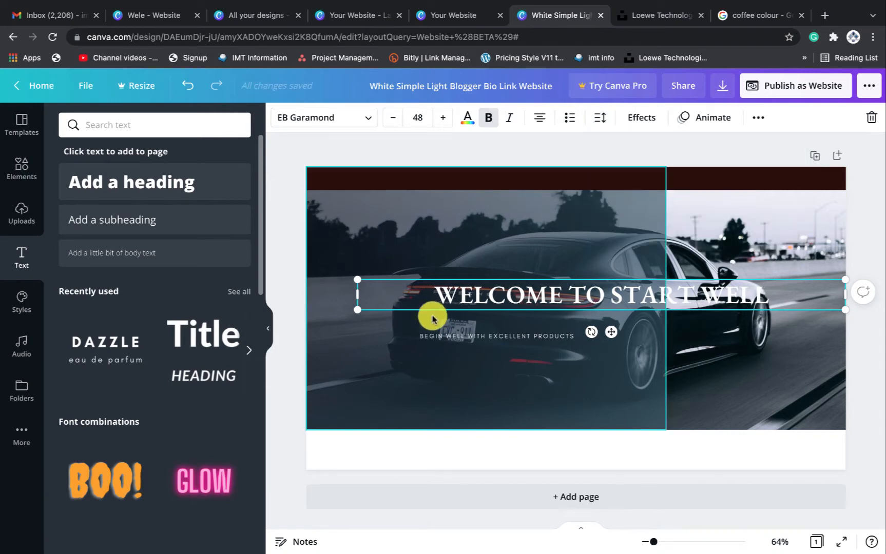
left_click_drag(514, 301, 445, 298)
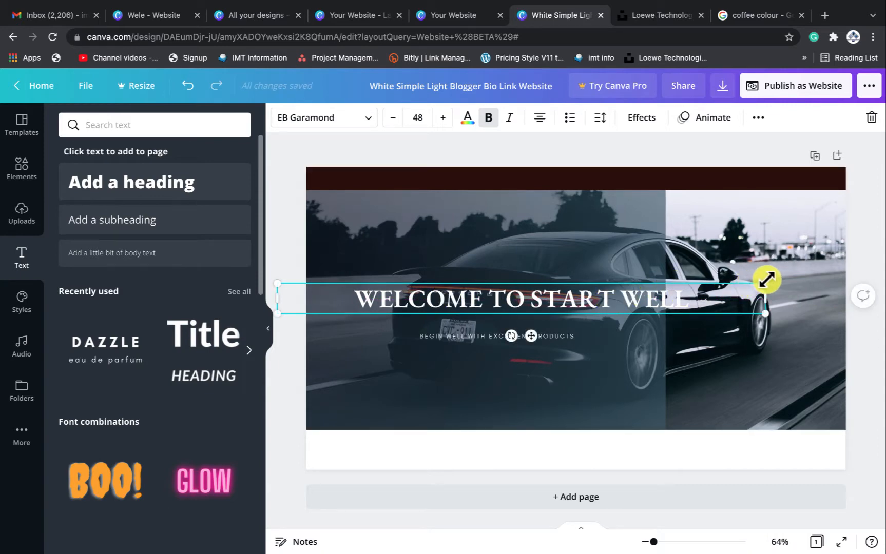
left_click_drag(766, 279, 692, 287)
mouse_move(568, 335)
left_mouse_down()
mouse_move(557, 335)
mouse_move(555, 323)
mouse_move(567, 297)
mouse_move(557, 322)
left_mouse_up()
left_click(747, 250)
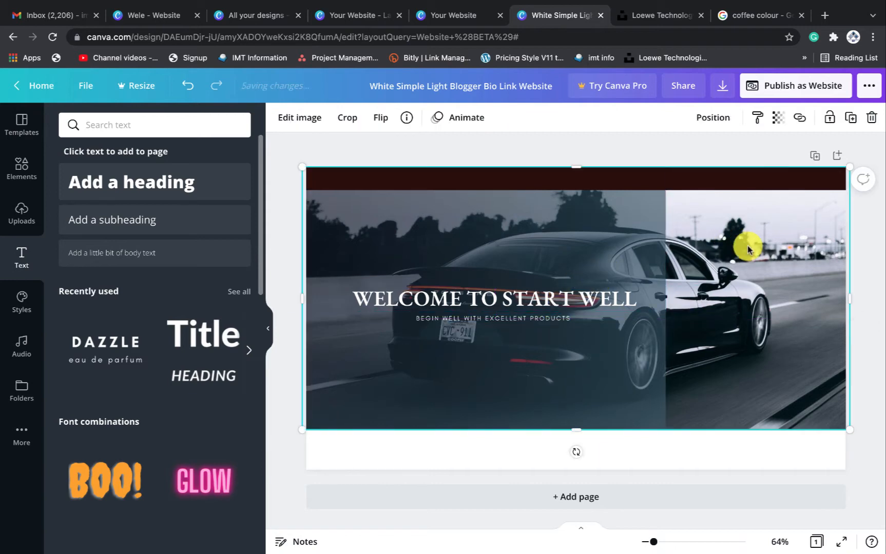
Raise the left dark overlay's transparency to 78
left_click(604, 236)
left_click(777, 118)
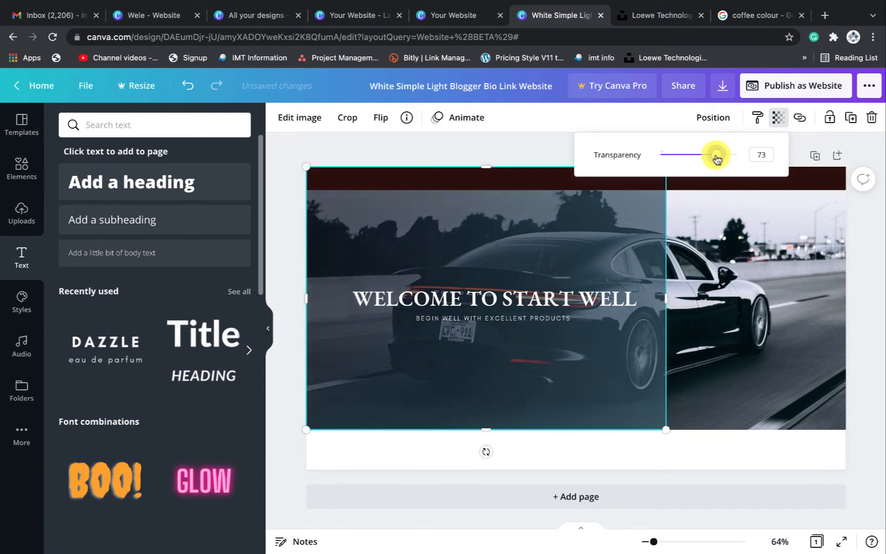
left_click_drag(717, 159, 720, 159)
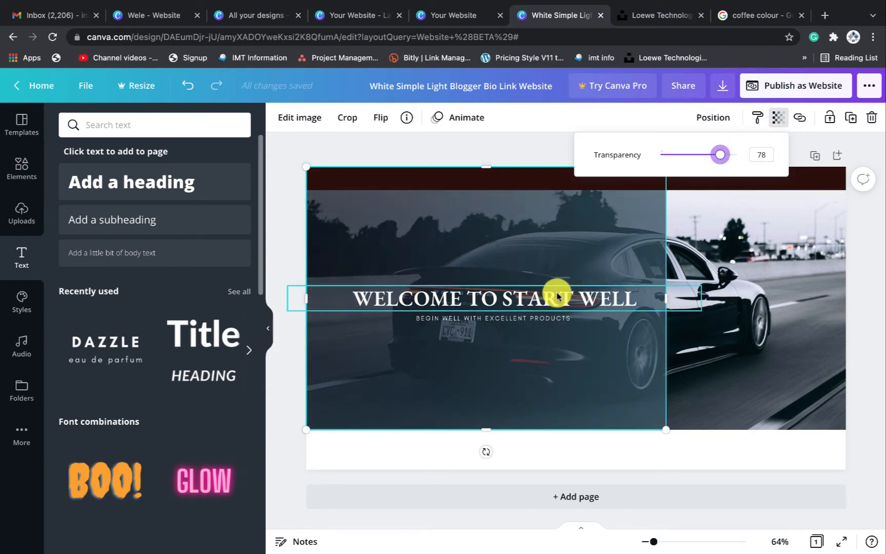
left_click(647, 296)
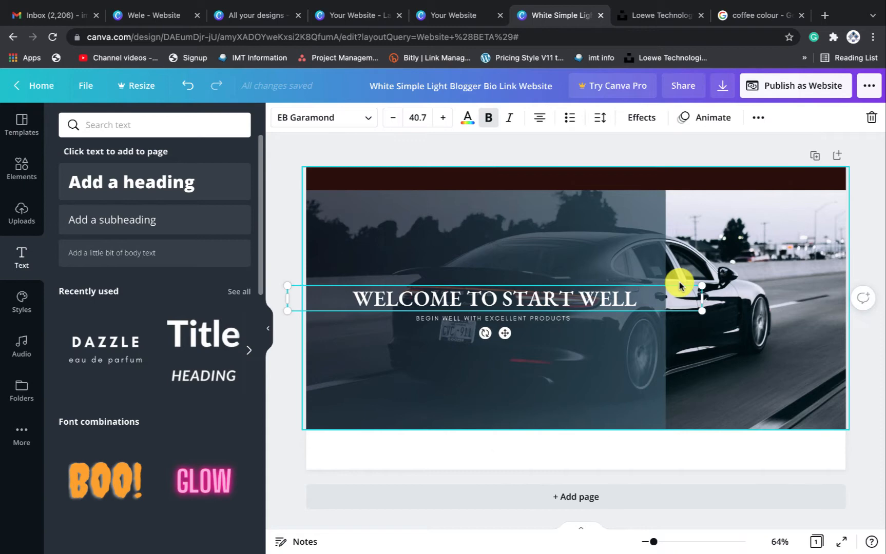
left_click(864, 174)
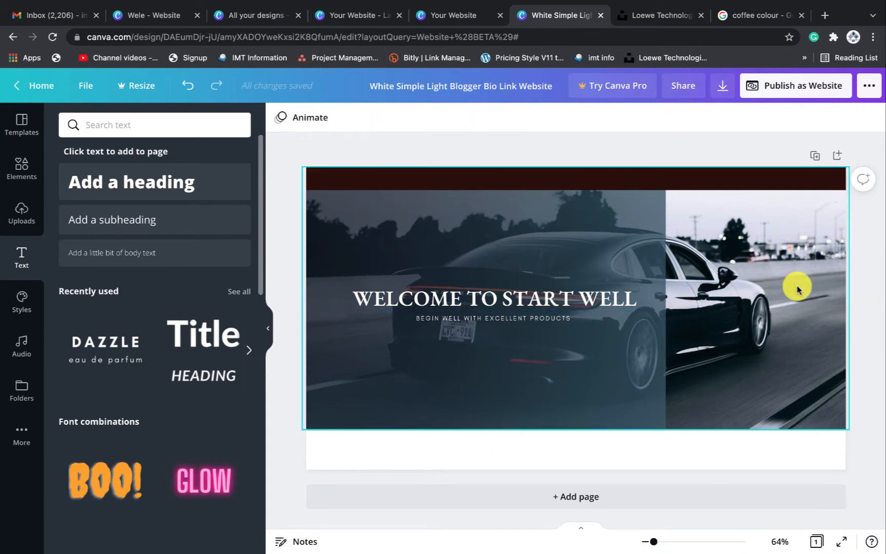
left_click(451, 15)
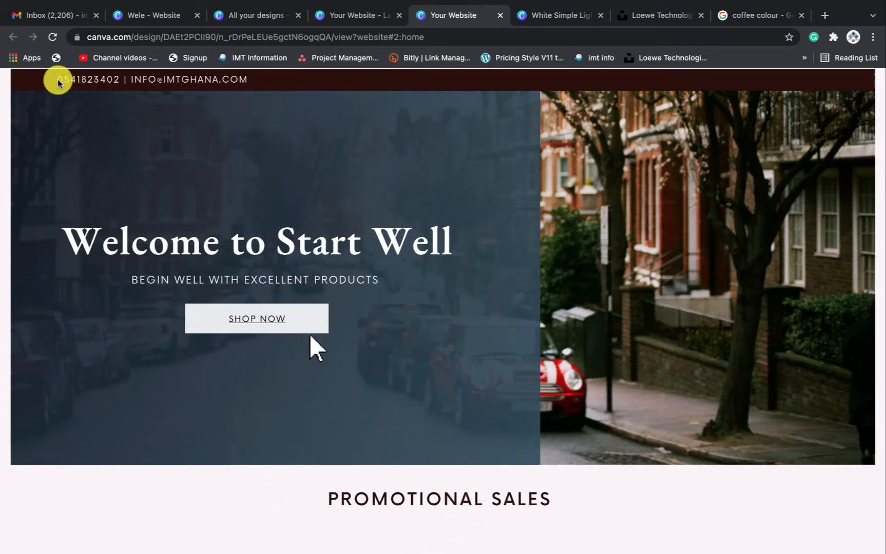
left_click_drag(53, 78, 264, 86)
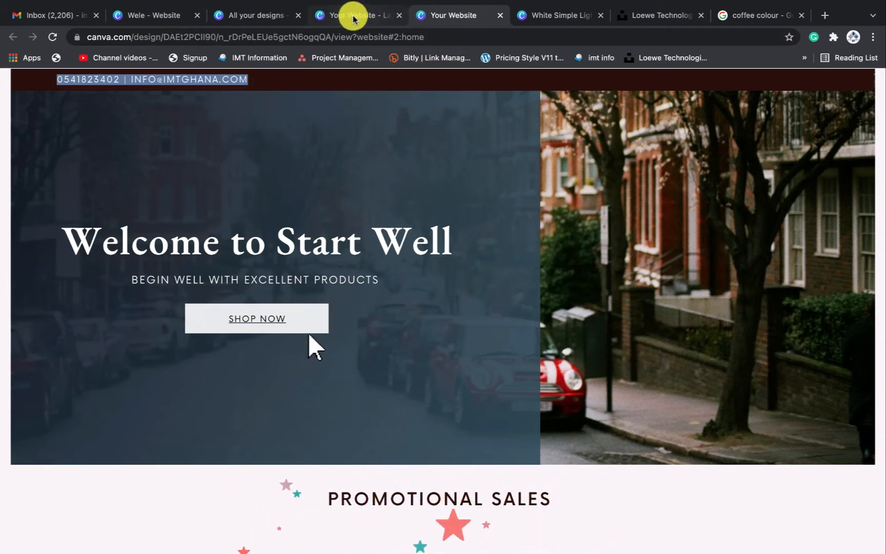
left_click(558, 16)
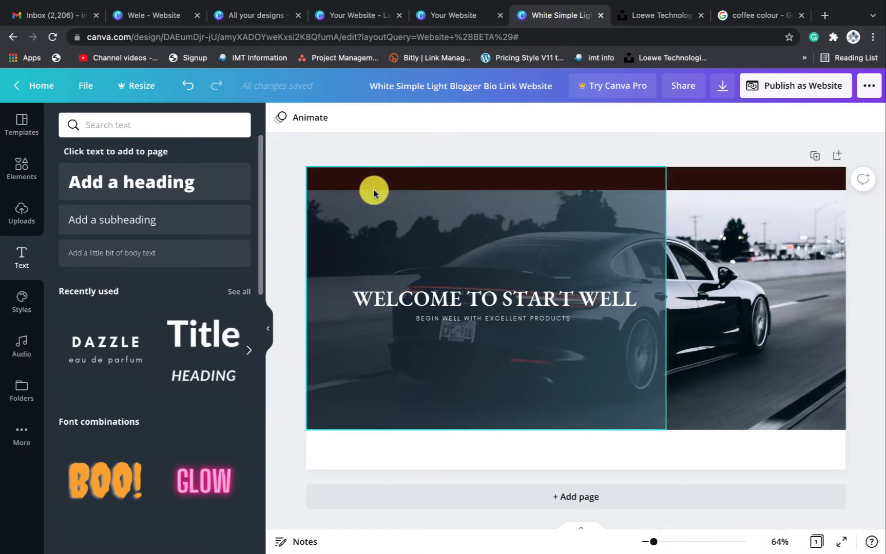
left_click(390, 178)
left_click(514, 319)
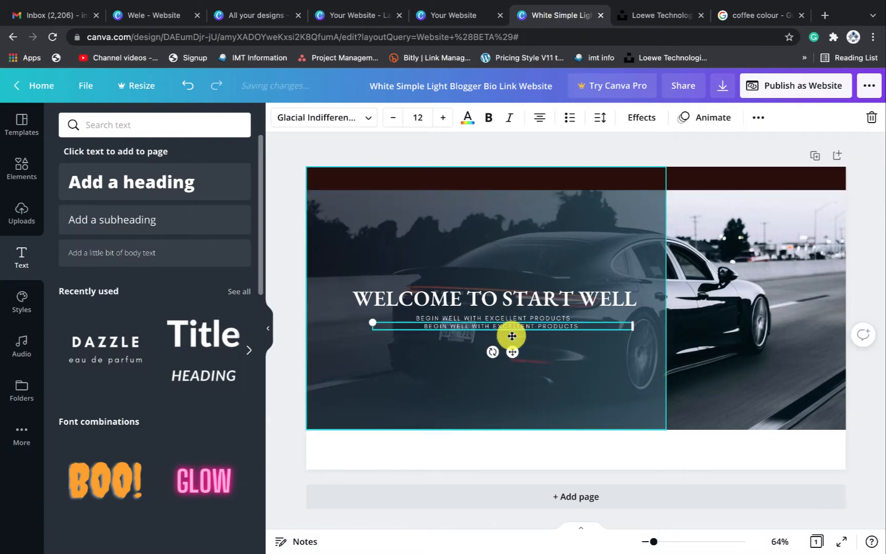
Copy the subtitle into the dark top bar and replace its text with a contact phone number and e-mail
left_click_drag(505, 344, 452, 200)
left_click(452, 170)
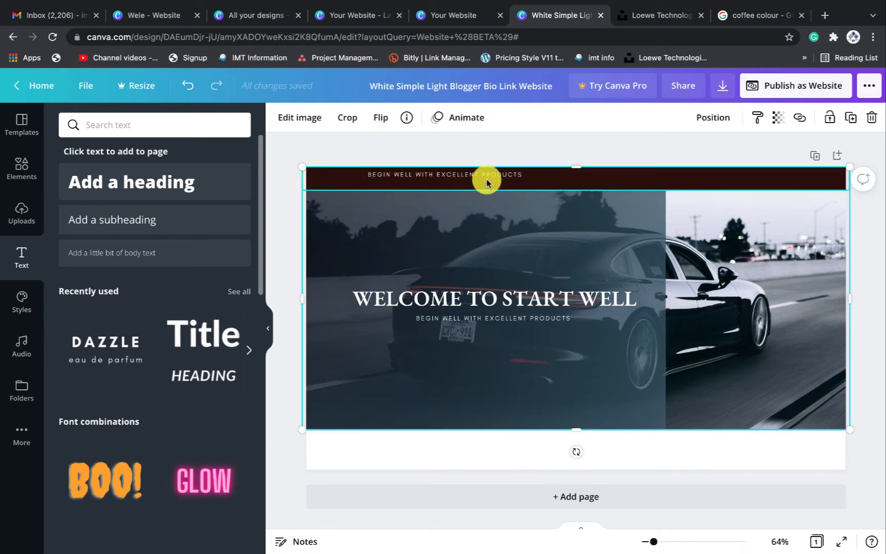
left_click(478, 176)
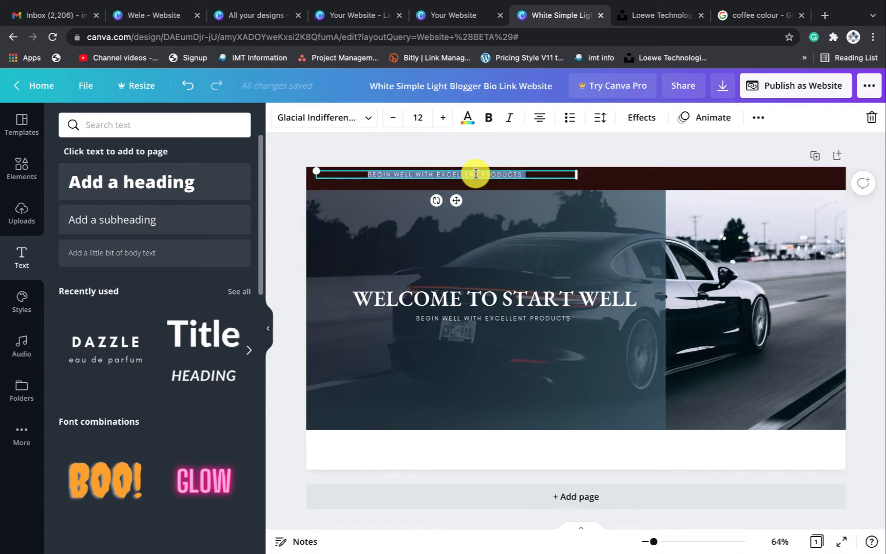
left_click(475, 174)
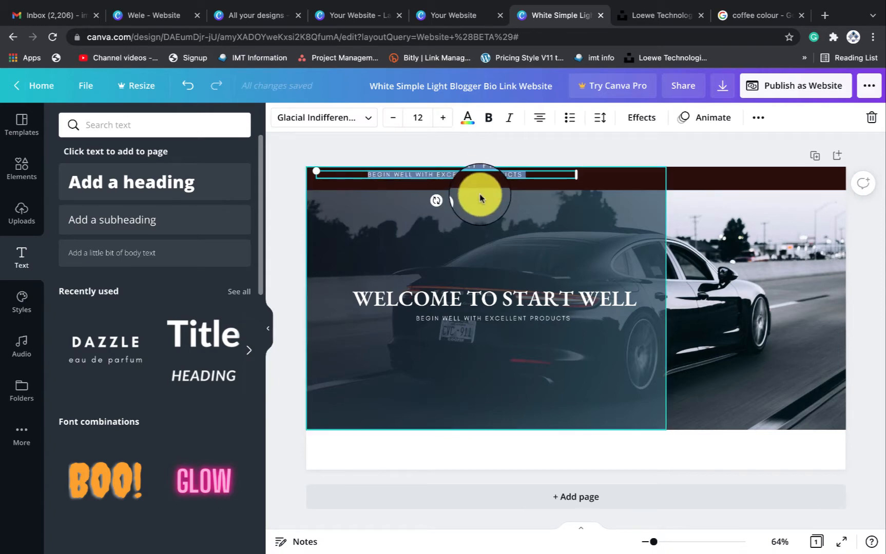
key("BackSpace")
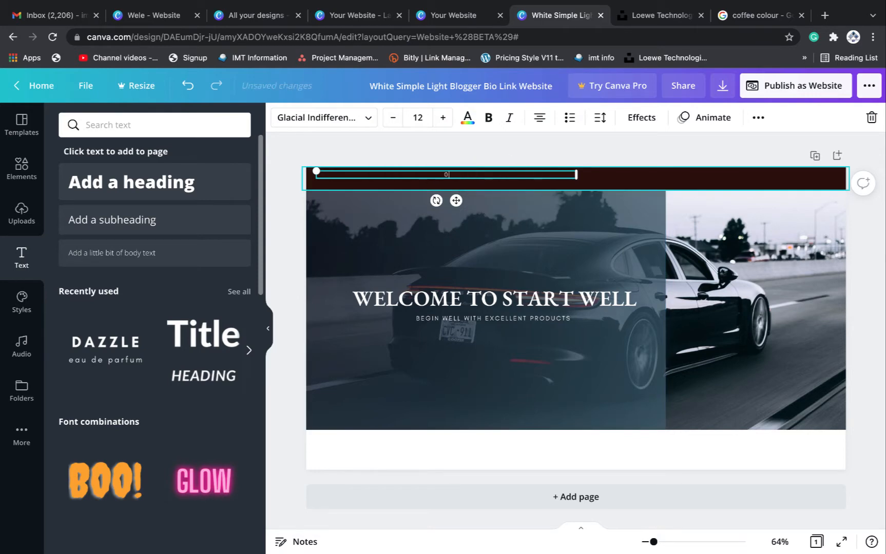
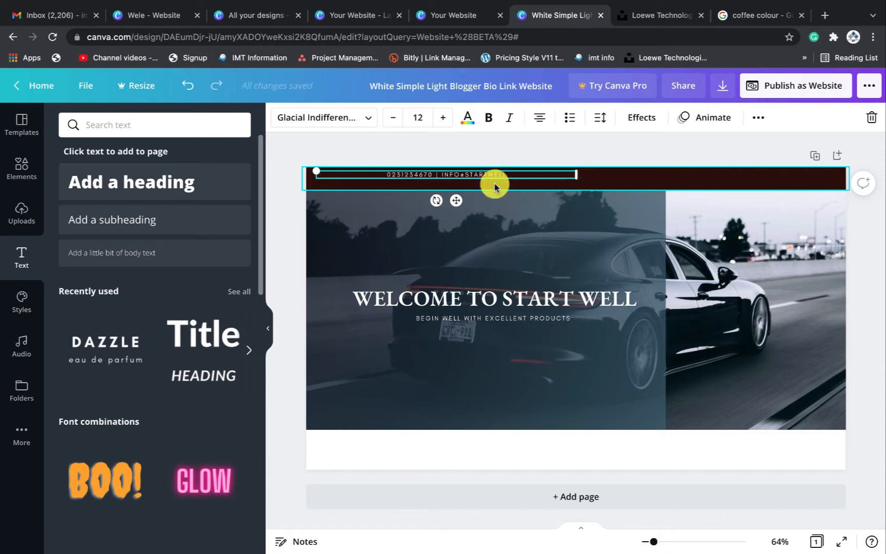
left_click(510, 295)
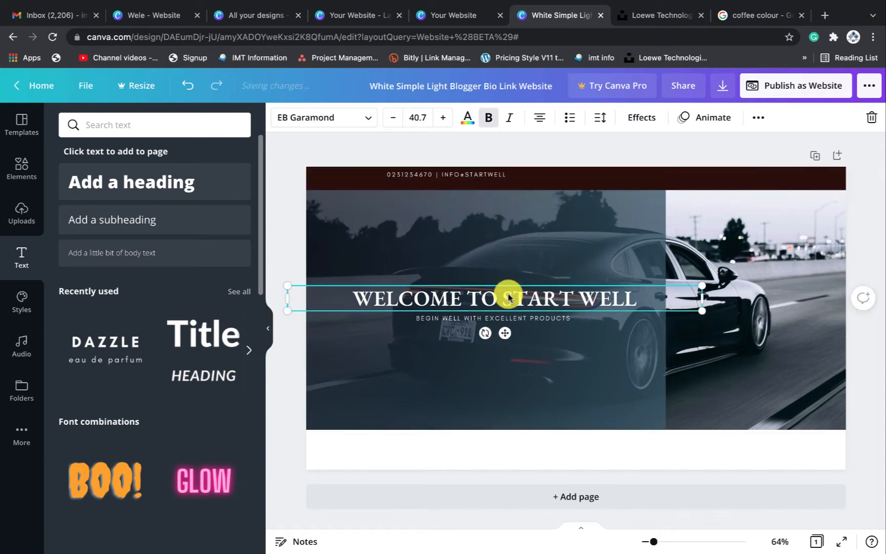
Switch the heading to title case, Welcome to Start Well, and enlarge it to size 48
left_click(758, 119)
left_click(571, 148)
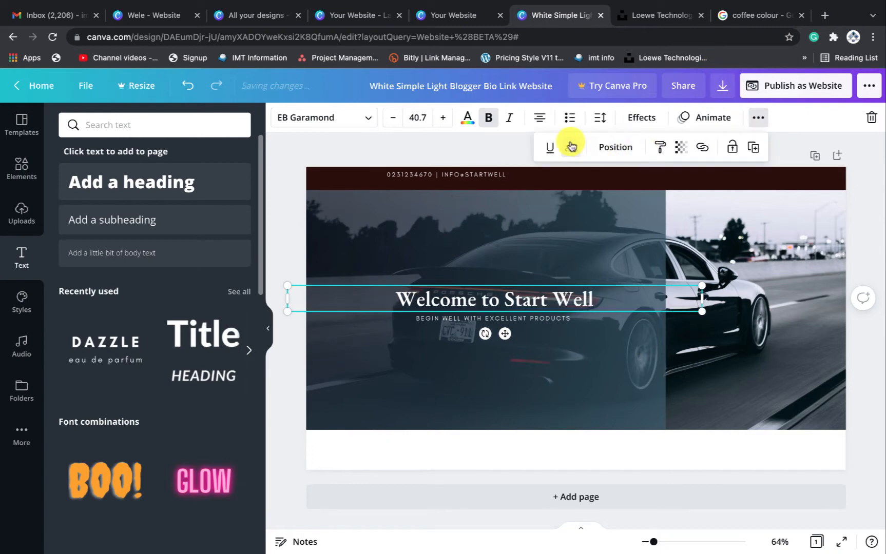
left_click(417, 118)
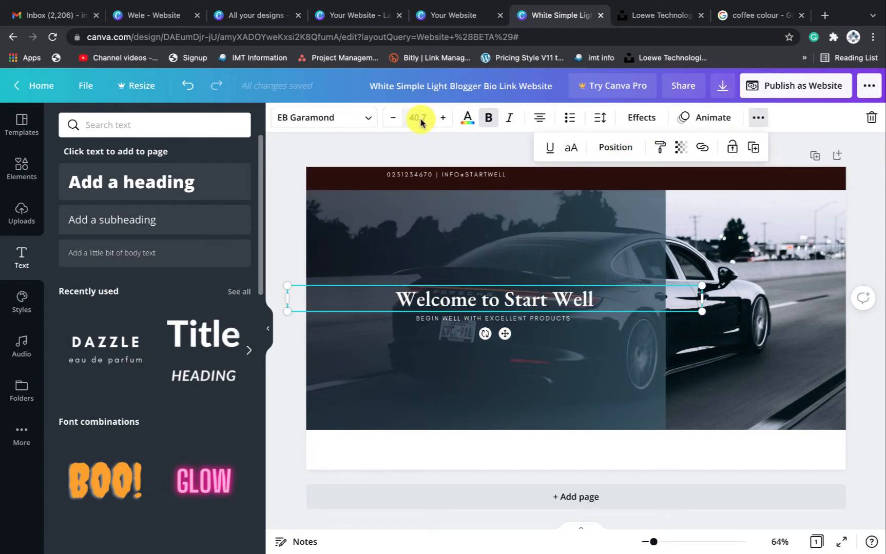
right_click(422, 118)
left_click(440, 114)
left_click(442, 116)
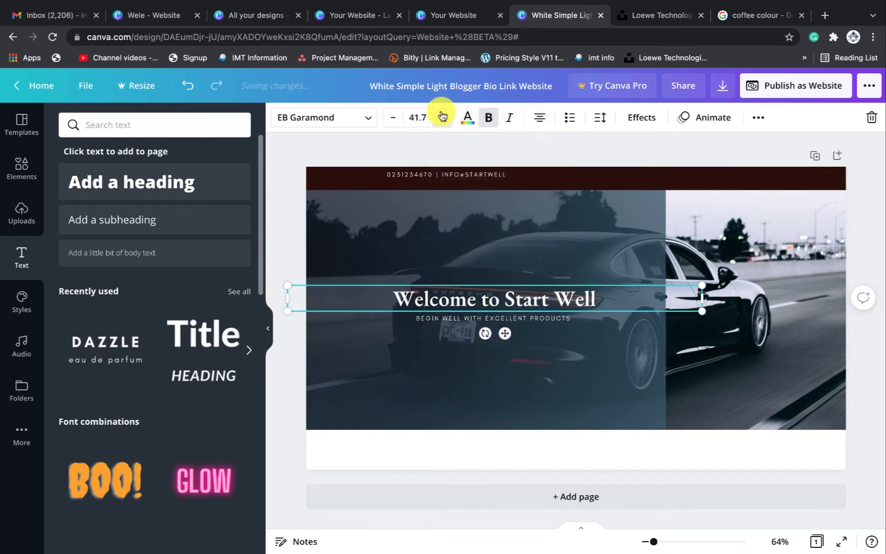
left_click(441, 116)
left_click(441, 116)
left_click(442, 116)
left_click(442, 116)
left_click(442, 116)
left_click(443, 116)
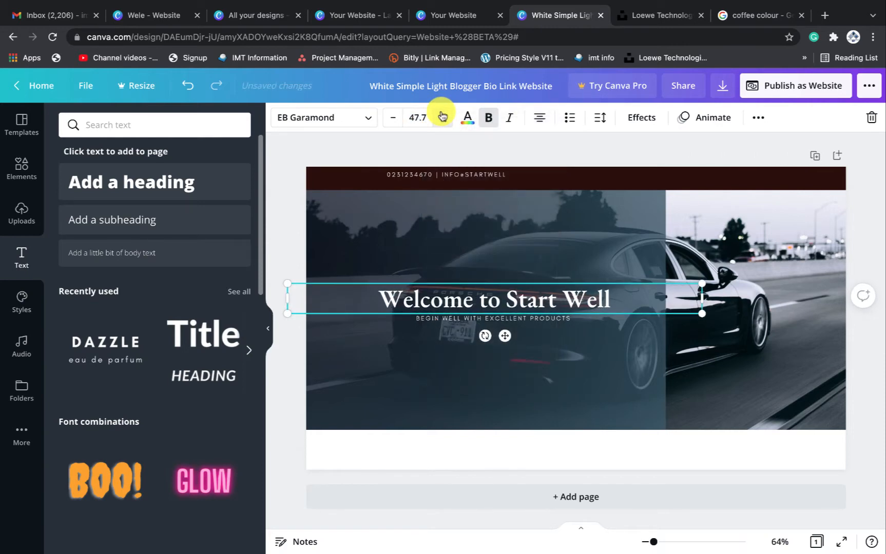
left_click(413, 117)
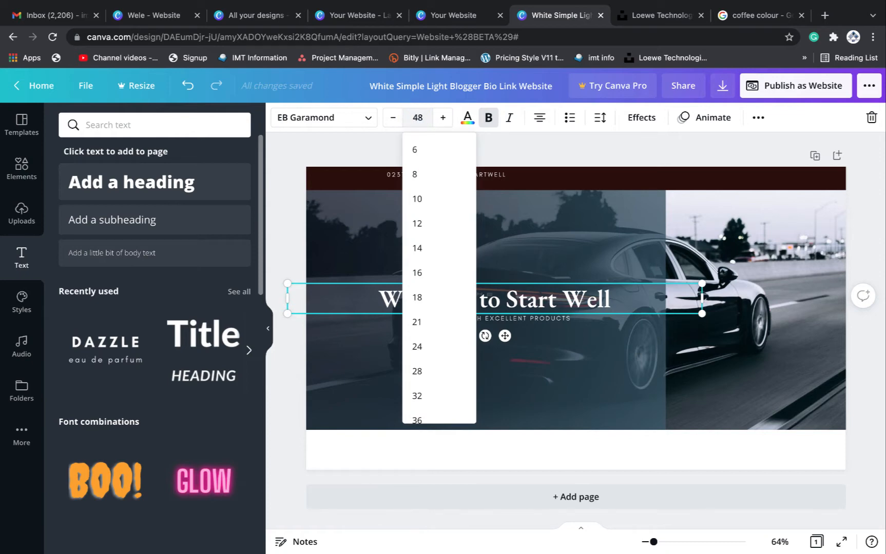
key("Return")
left_click(585, 336)
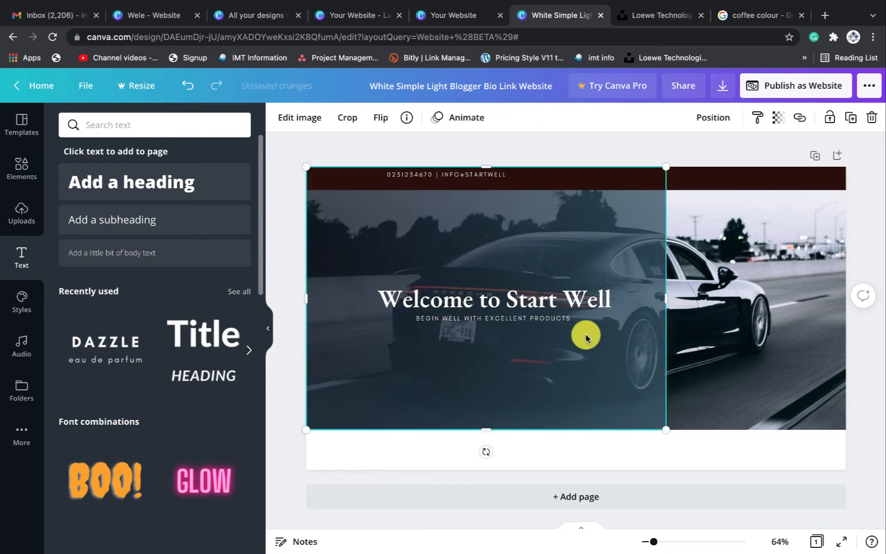
Nudge the contact line slightly lower so it centres in the dark top bar
left_click(601, 301)
left_click(562, 318)
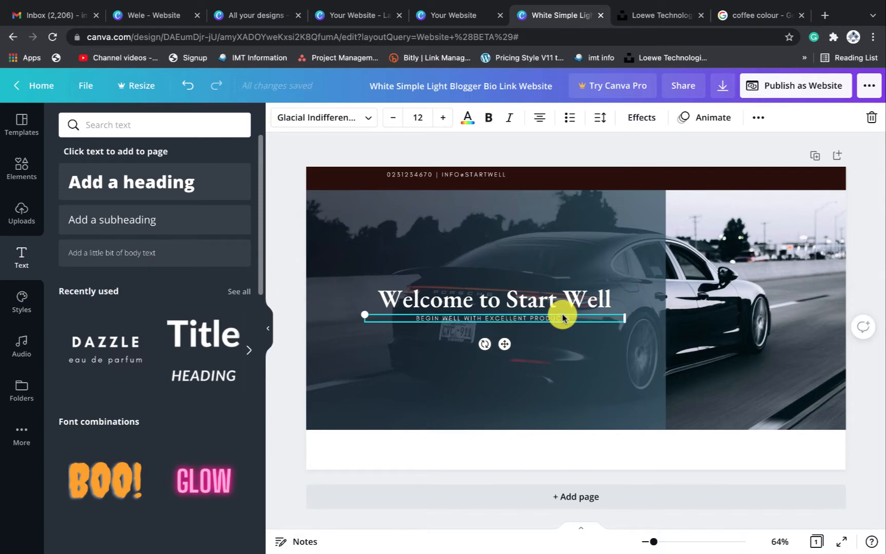
left_click(576, 360)
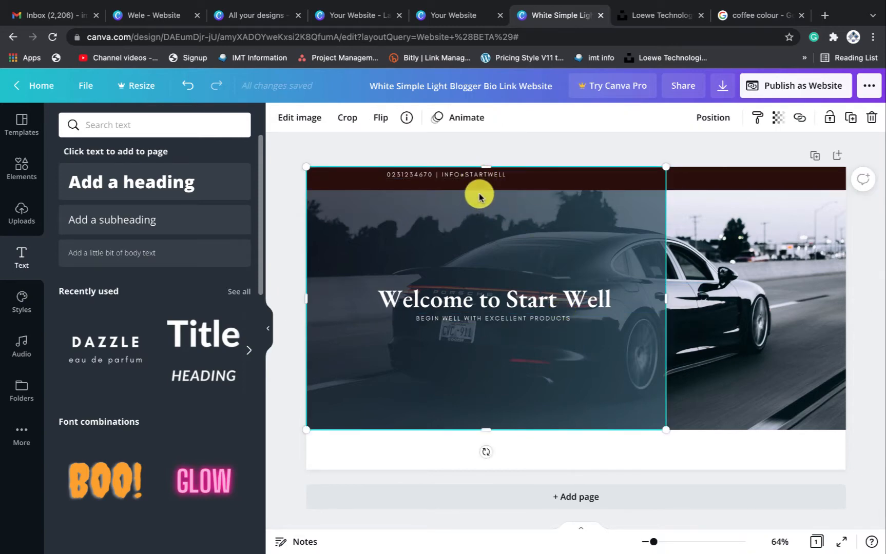
left_click(485, 178)
left_click_drag(485, 176, 486, 177)
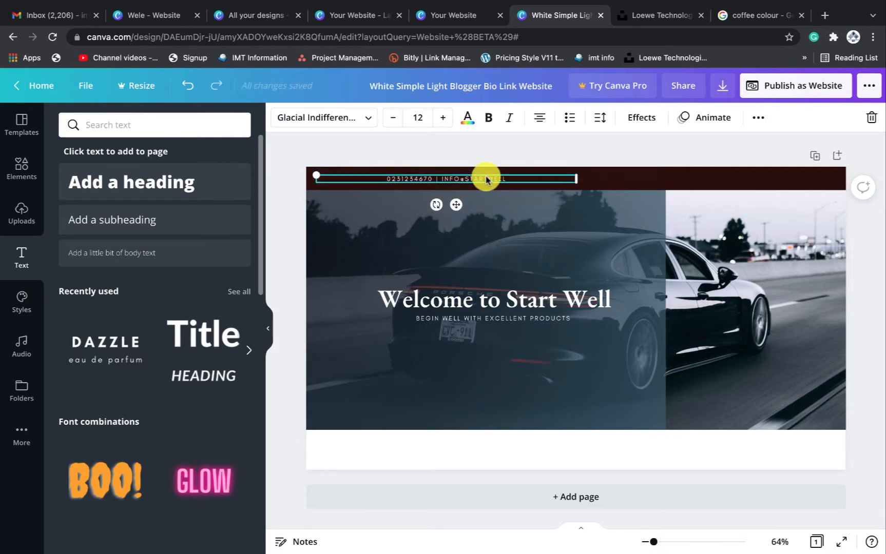
mouse_move(536, 251)
left_mouse_down()
mouse_move(534, 280)
mouse_move(538, 255)
left_mouse_up()
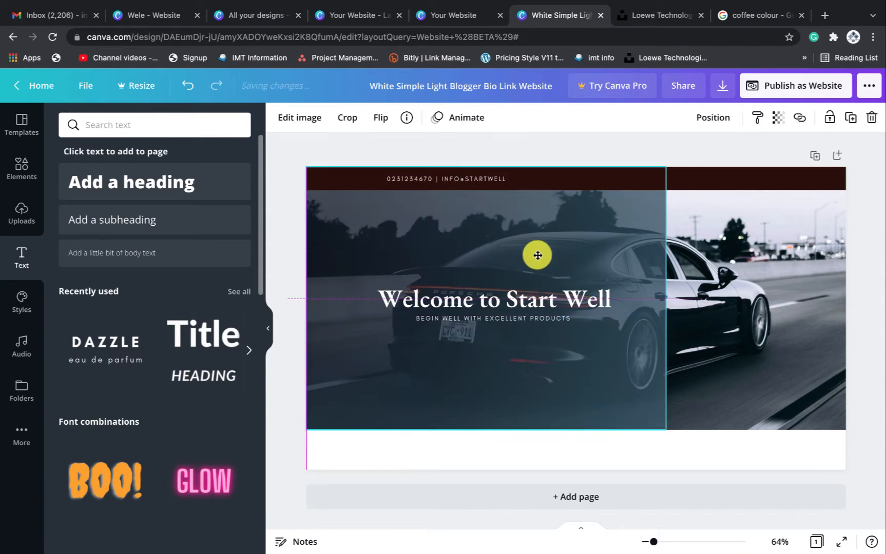
left_click(721, 301)
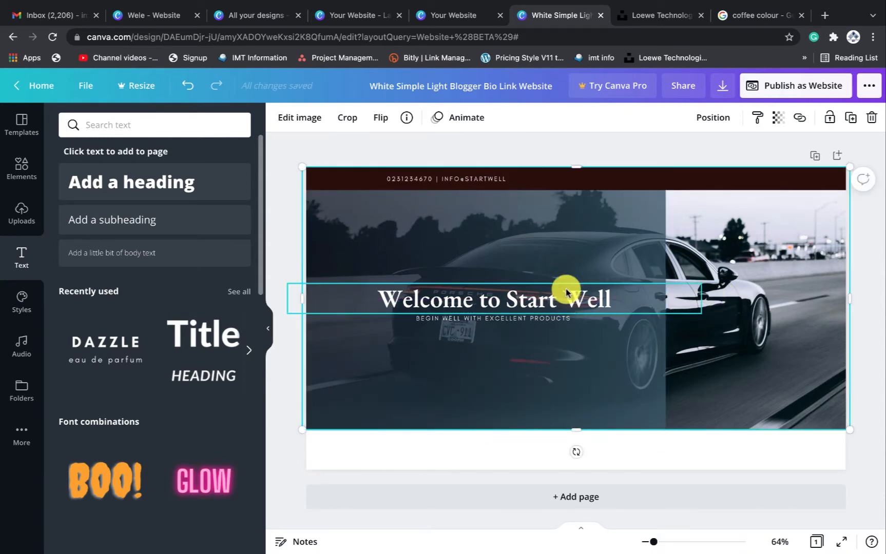
Search Elements for Shapes and add a square to the page
left_click(18, 167)
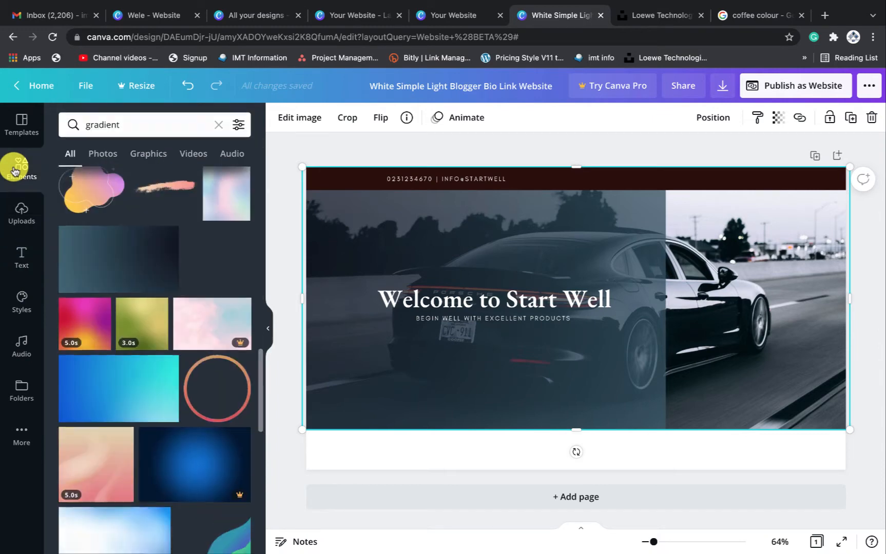
left_click_drag(131, 131, 69, 125)
key("BackSpace")
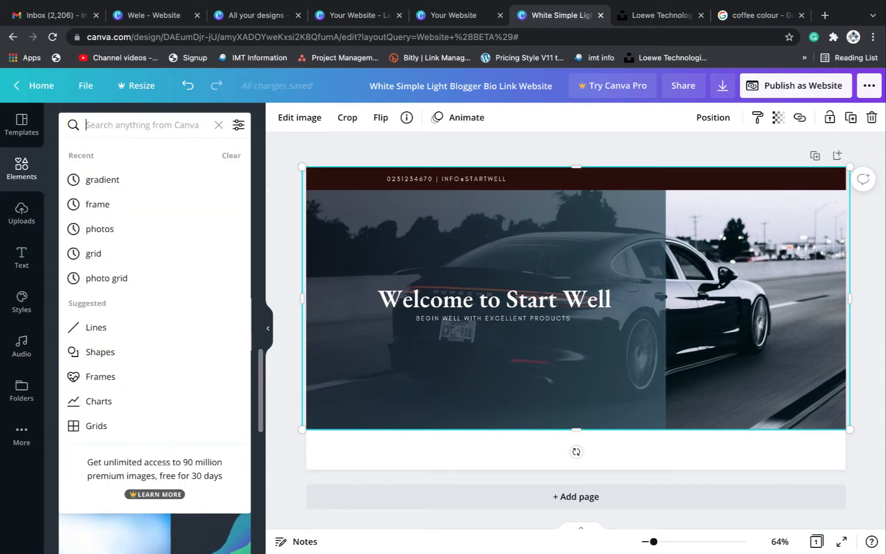
type("s")
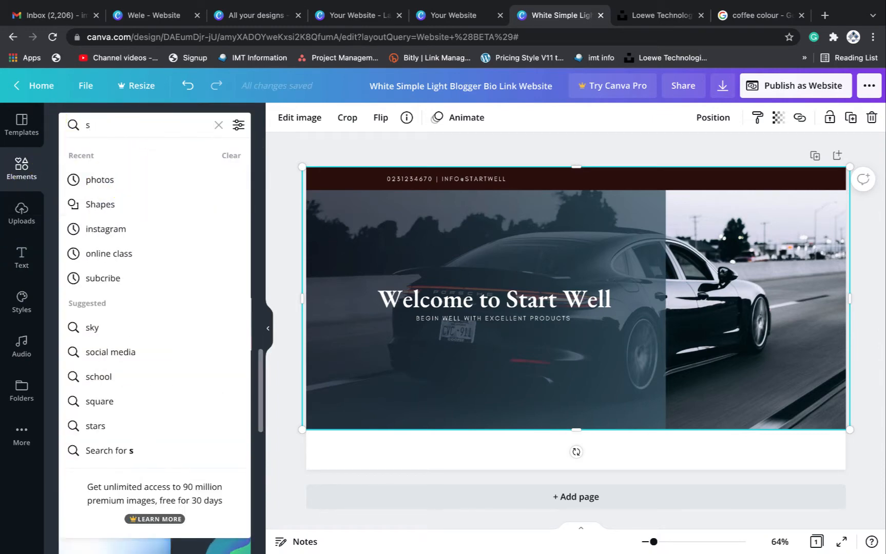
type("hap")
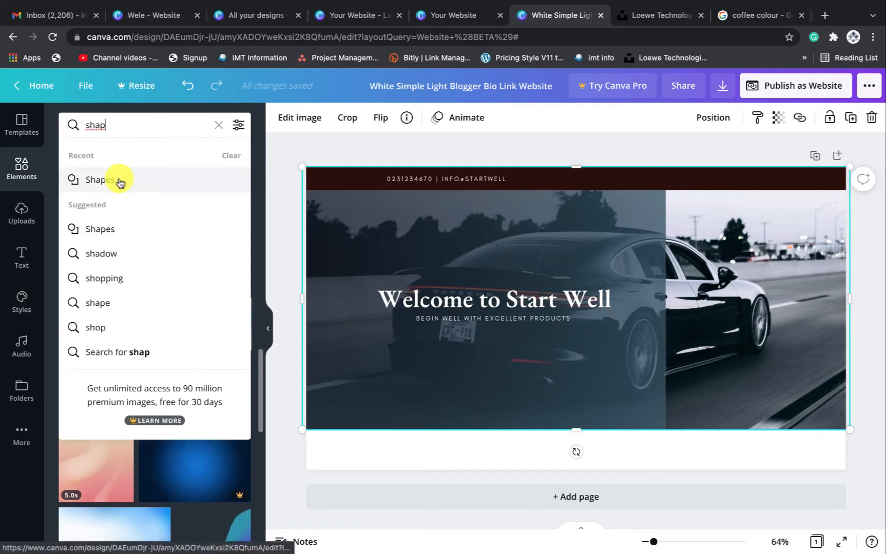
left_click(118, 180)
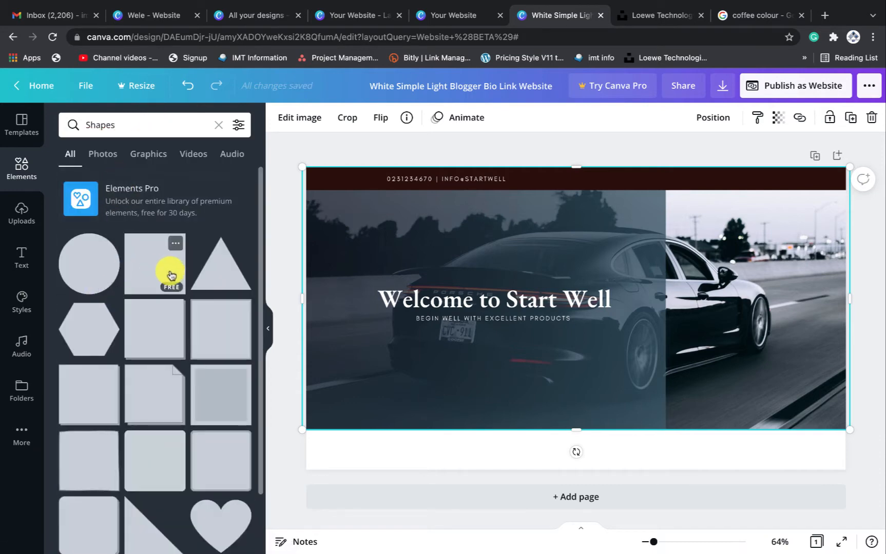
left_click(160, 272)
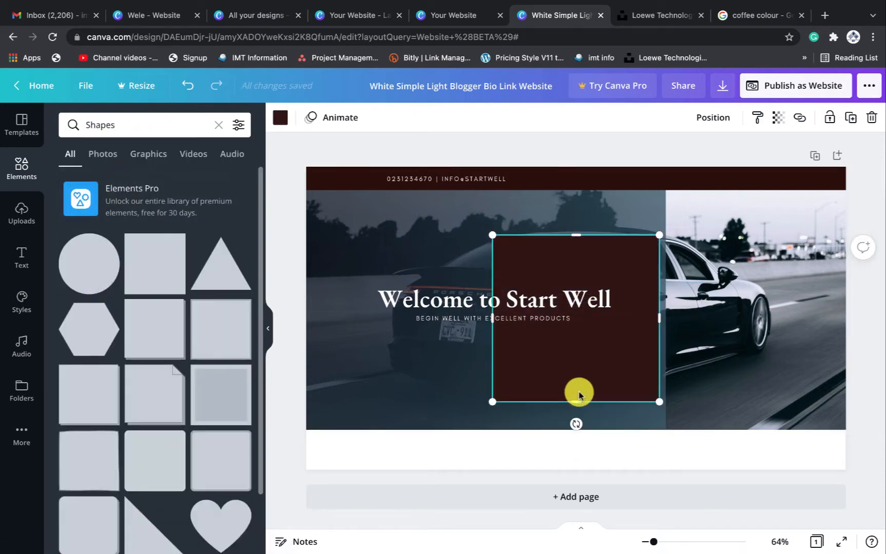
Shrink the square into a short bar under the subtitle and colour it white
left_click_drag(577, 243, 573, 350)
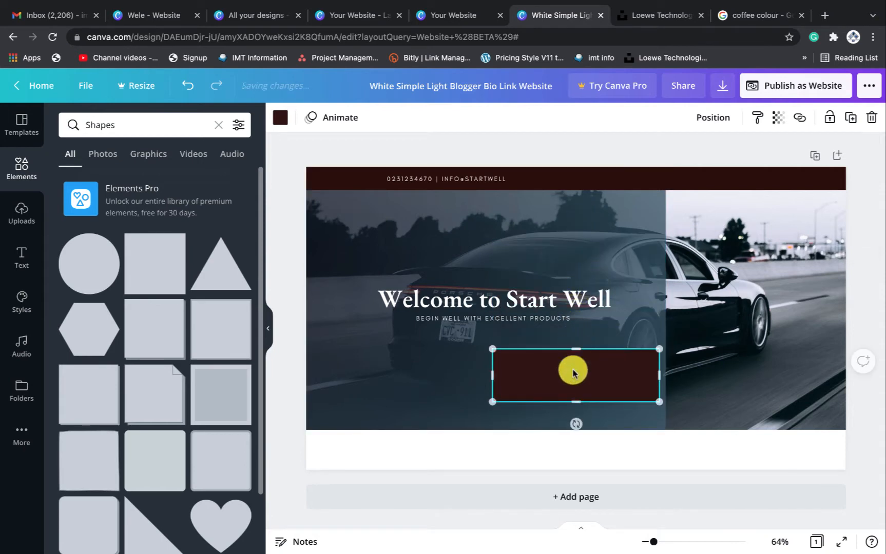
left_click_drag(575, 402, 574, 373)
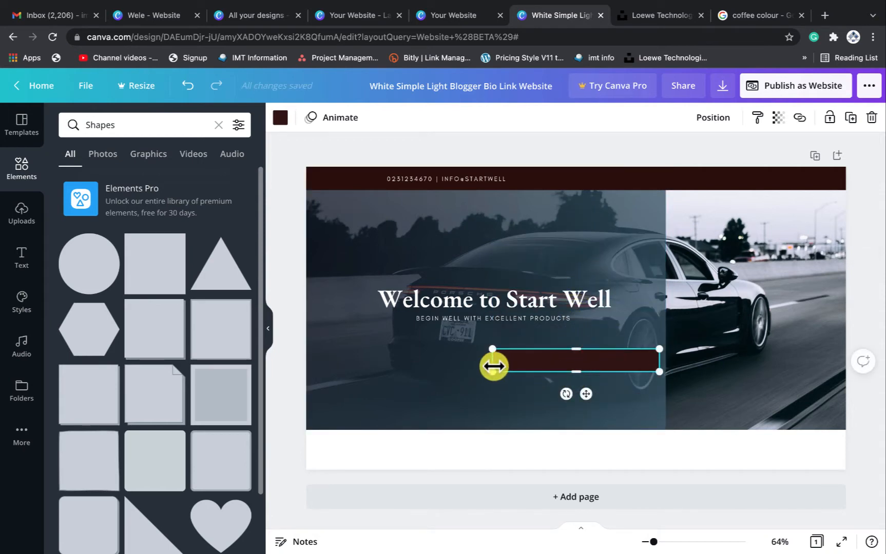
mouse_move(492, 357)
left_mouse_down()
mouse_move(585, 357)
mouse_move(489, 339)
left_mouse_up()
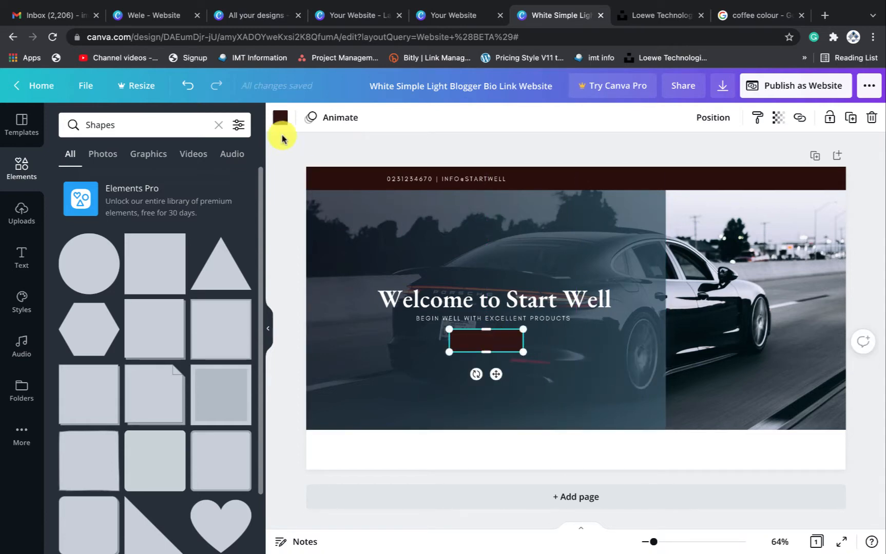
left_click(281, 119)
left_click(170, 181)
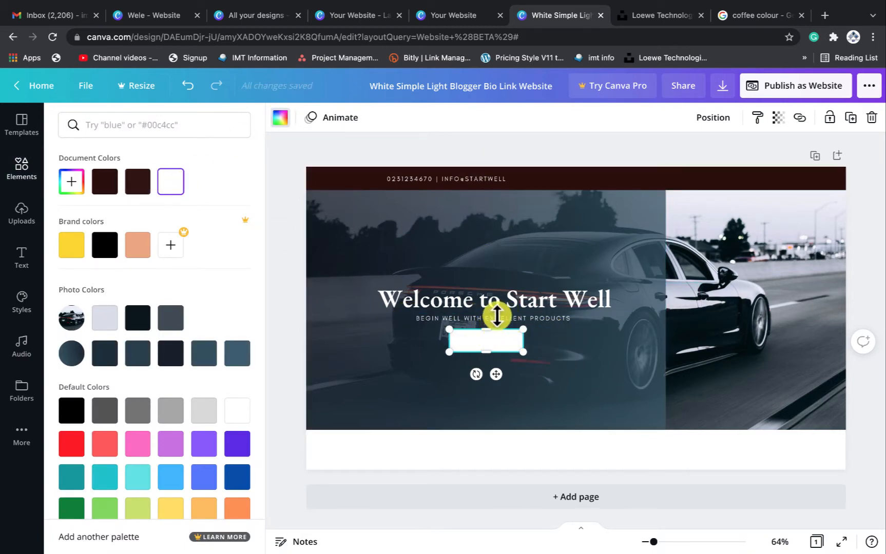
Duplicate the BEGIN WELL subtitle onto the white bar as dark brown SHOW NOW text
left_click(565, 324)
left_click(561, 321)
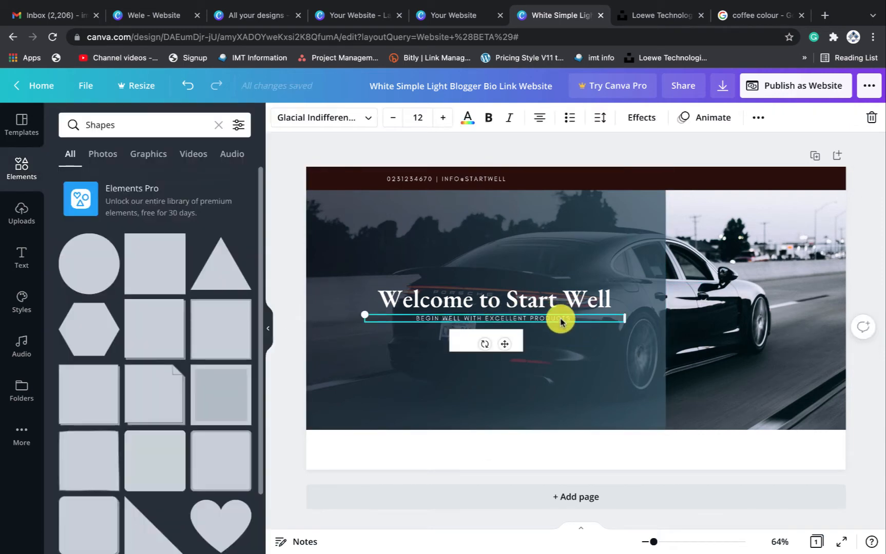
key("ctrl+d")
mouse_move(580, 327)
left_mouse_down()
mouse_move(573, 341)
mouse_move(590, 339)
left_mouse_up()
key("ctrl+z")
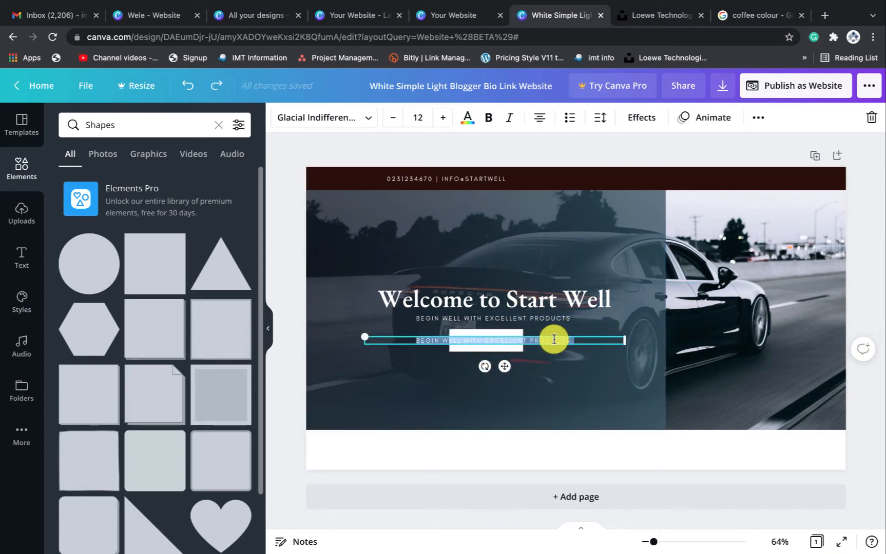
key("BackSpace")
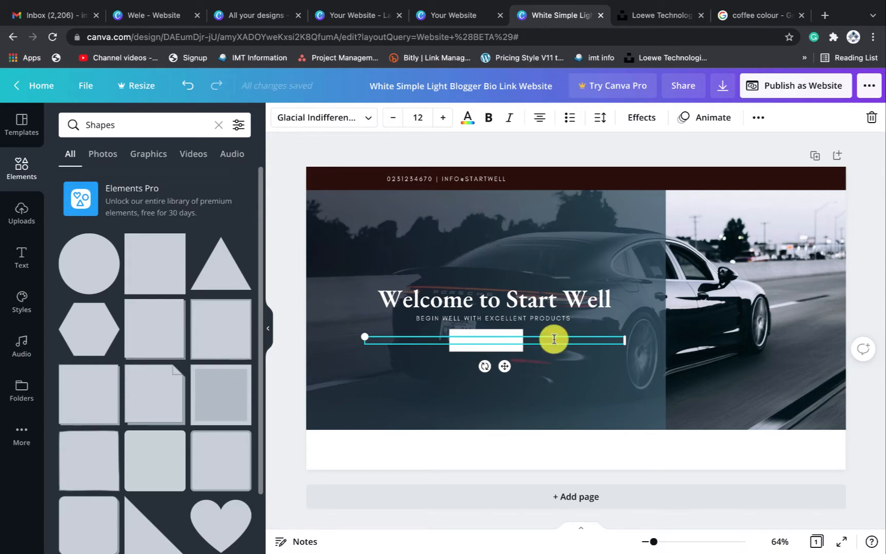
left_click(469, 120)
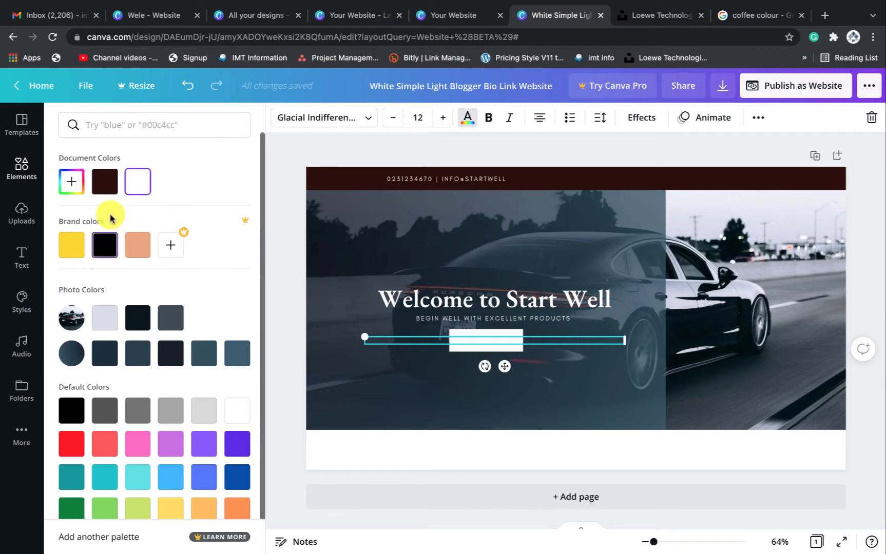
left_click(104, 182)
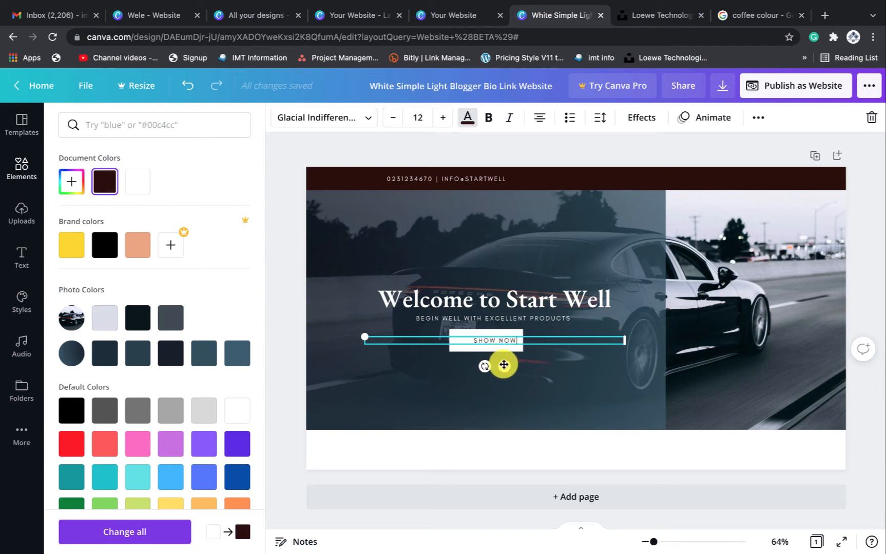
Narrow the SHOW NOW text box and centre it on the bar beneath the heading
left_click_drag(503, 364, 498, 364)
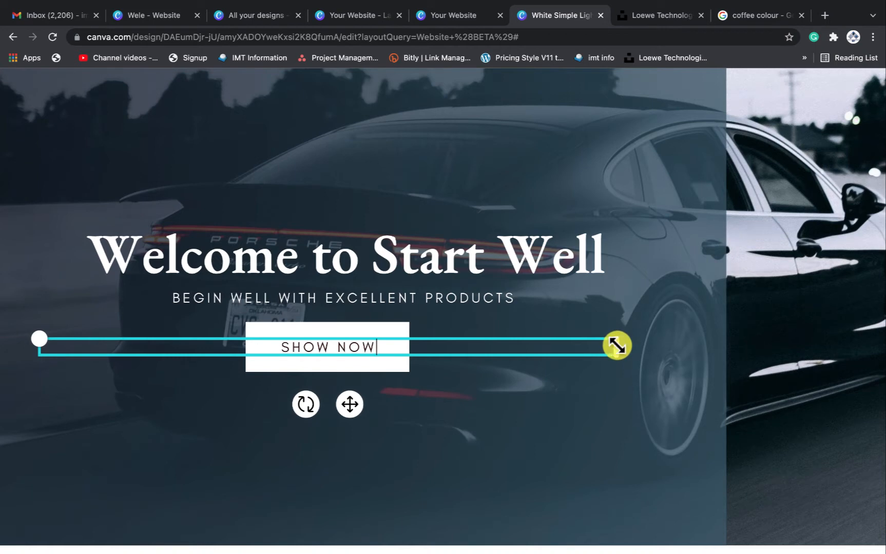
left_click_drag(616, 345, 565, 354)
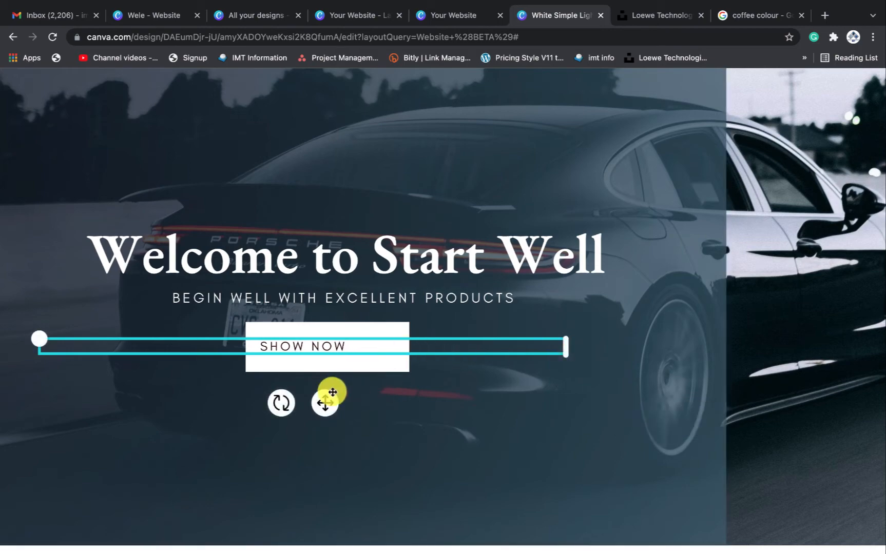
left_click_drag(329, 401, 359, 398)
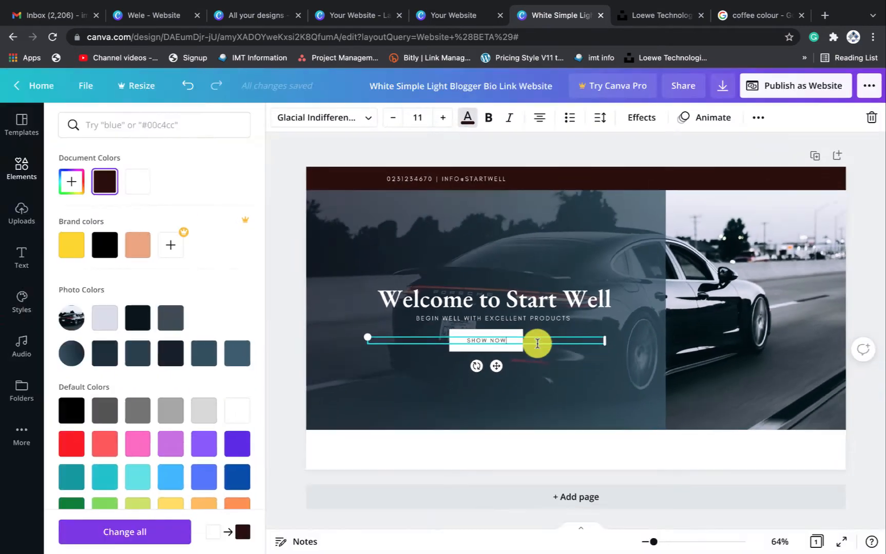
left_click(735, 142)
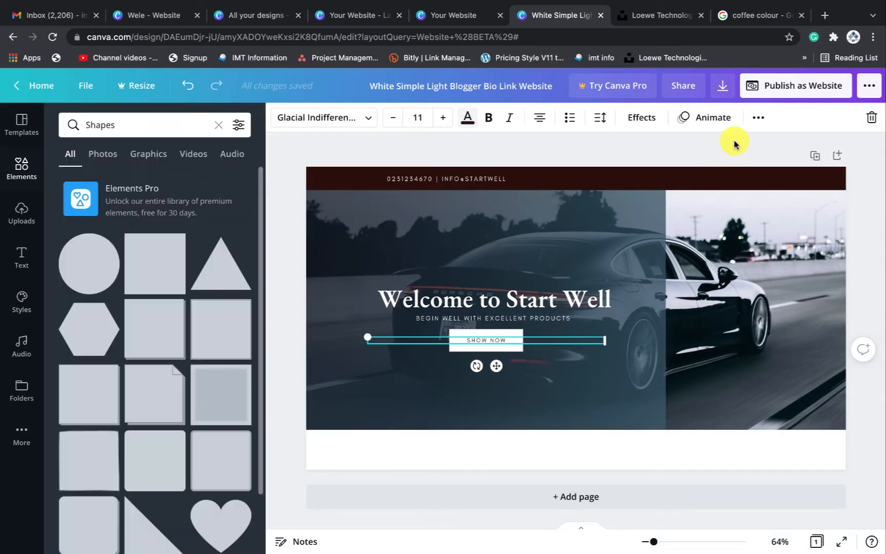
left_click(747, 338)
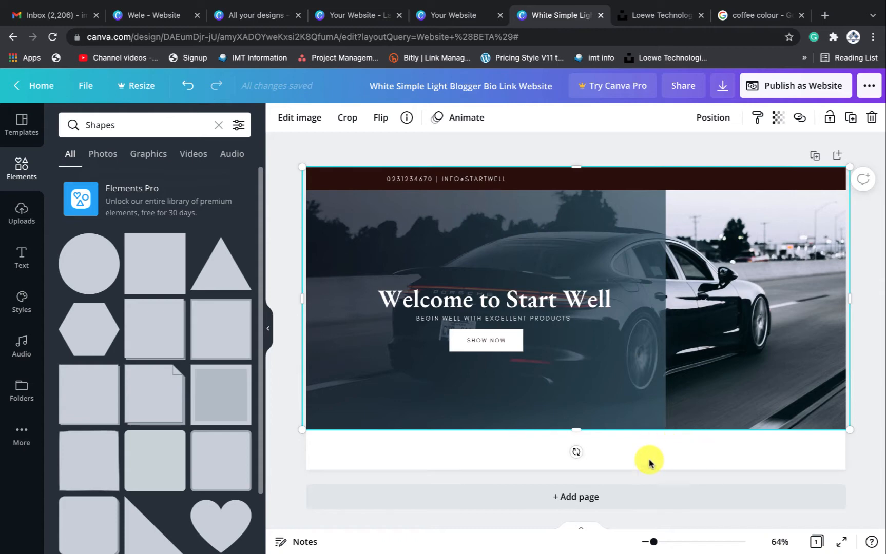
left_click(349, 16)
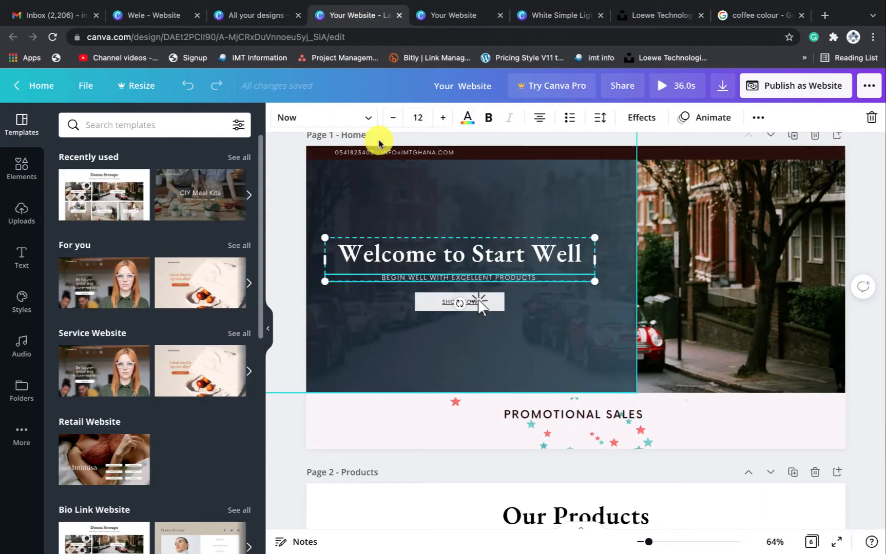
left_click(443, 15)
scroll(308, 333, "down", 2)
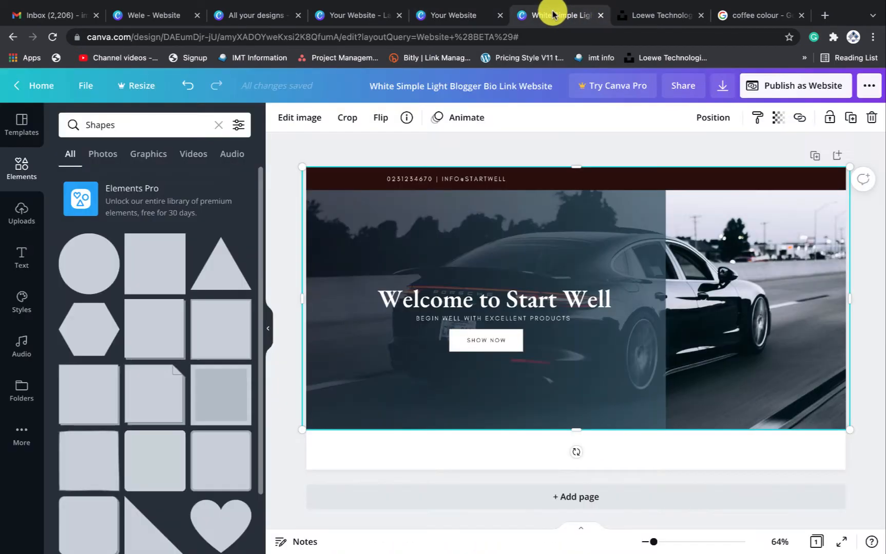
left_click(559, 14)
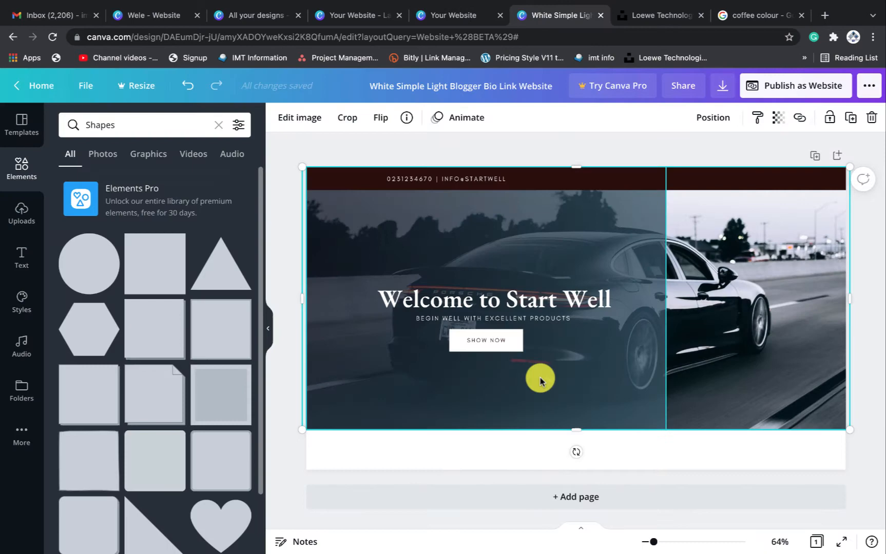
Replace the Shapes search with an 'ani' animation search and browse the results
left_click(536, 456)
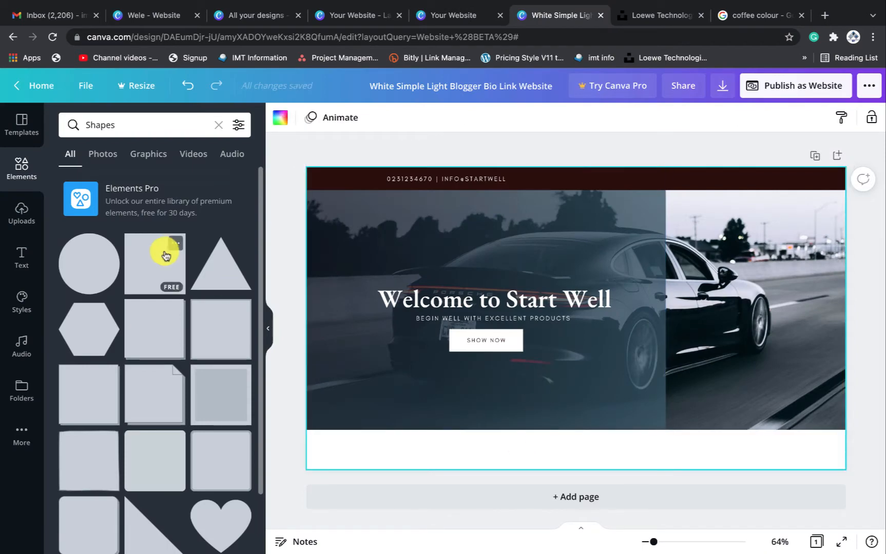
left_click(23, 169)
left_click(134, 128)
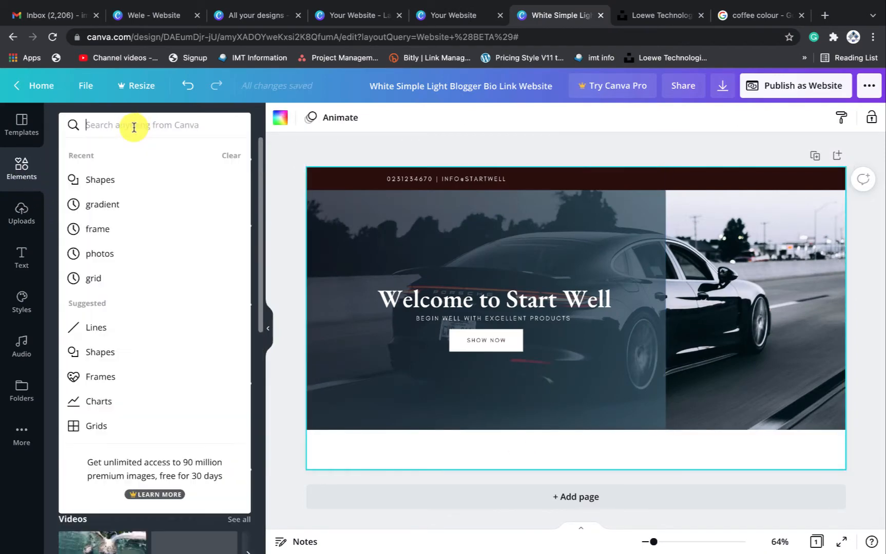
type("ani")
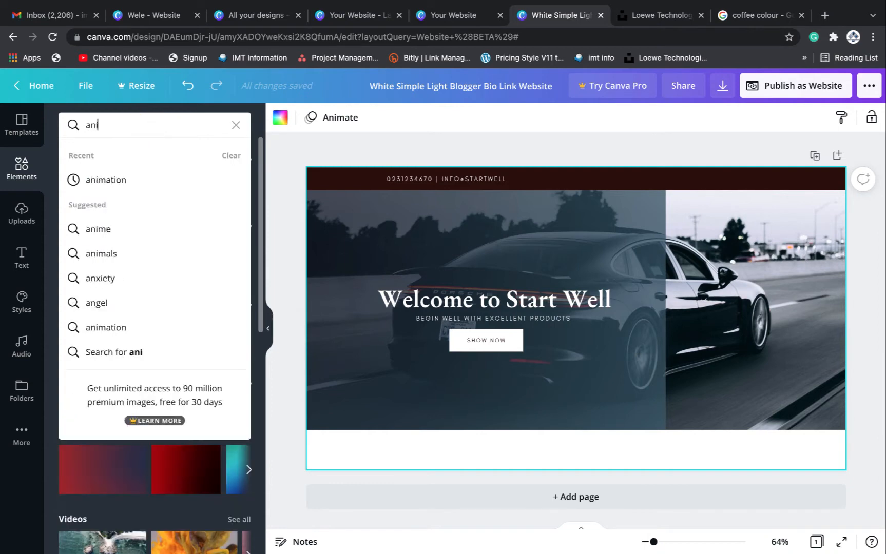
left_click(129, 179)
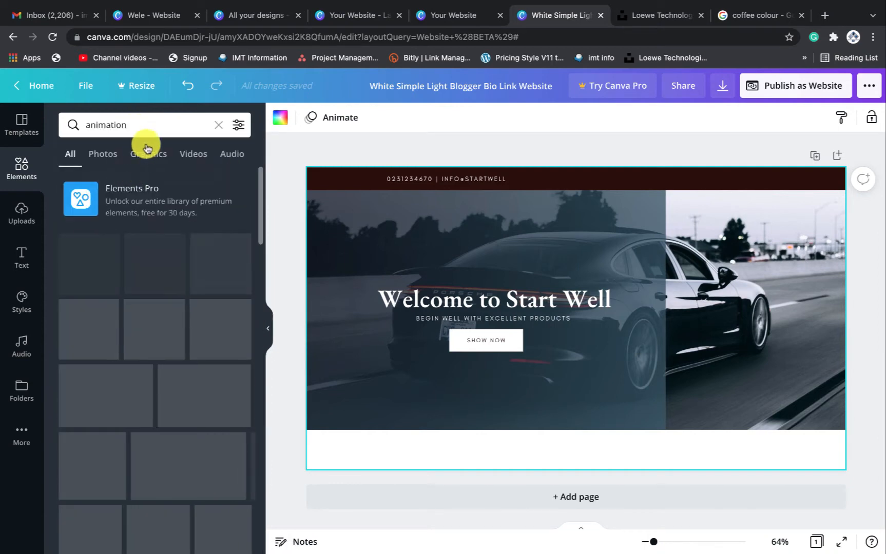
scroll(162, 343, "down", 10)
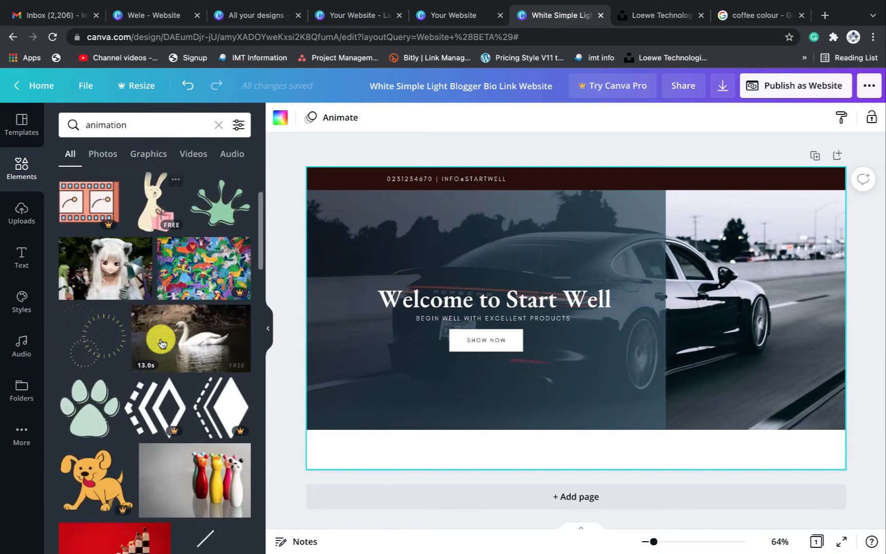
scroll(161, 342, "down", 15)
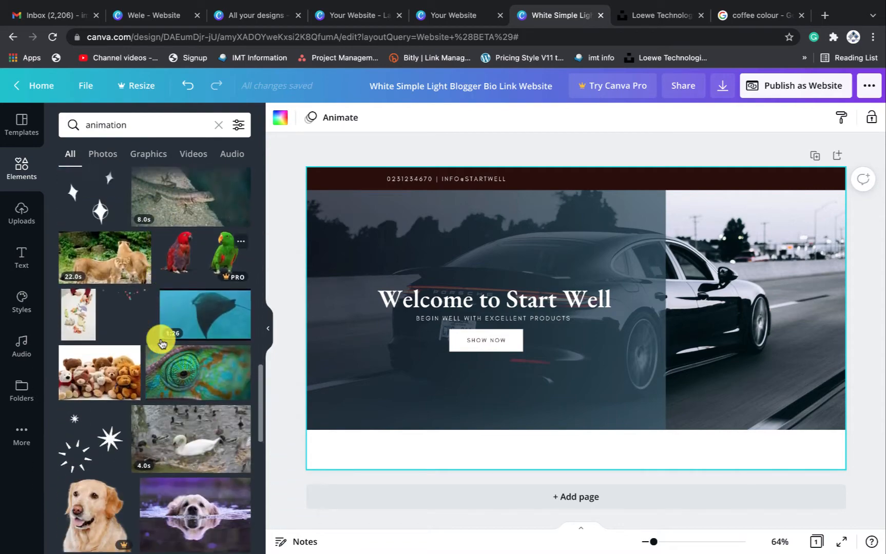
scroll(161, 343, "down", 15)
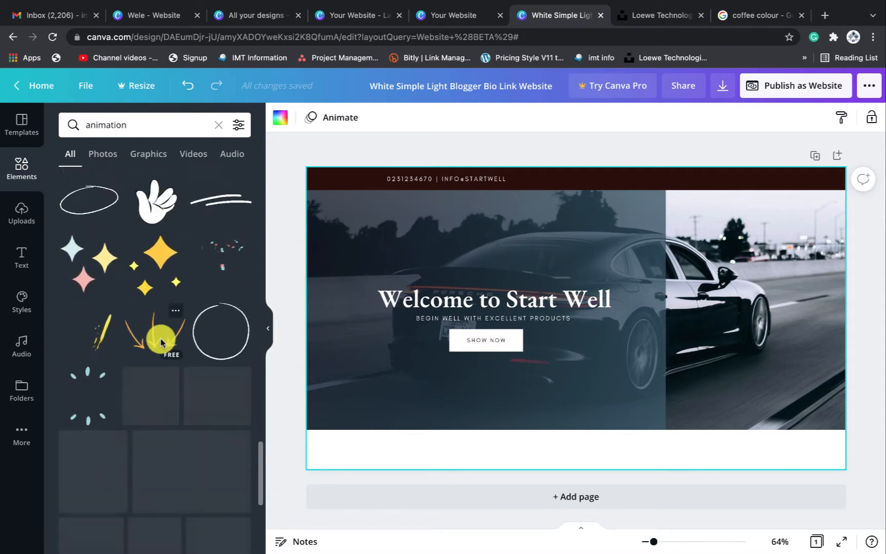
scroll(162, 342, "down", 15)
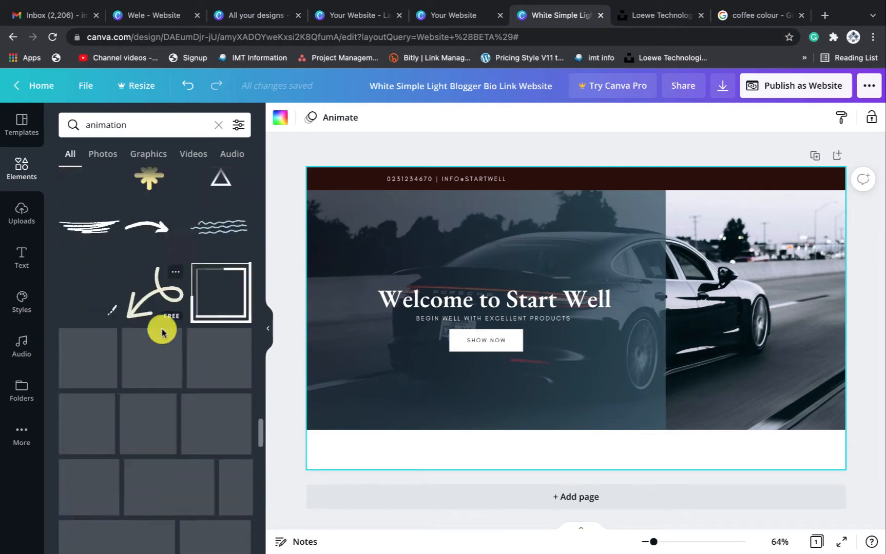
Try red-stars and confetti elements, then keep the pink-and-teal stars sticker
left_click(86, 233)
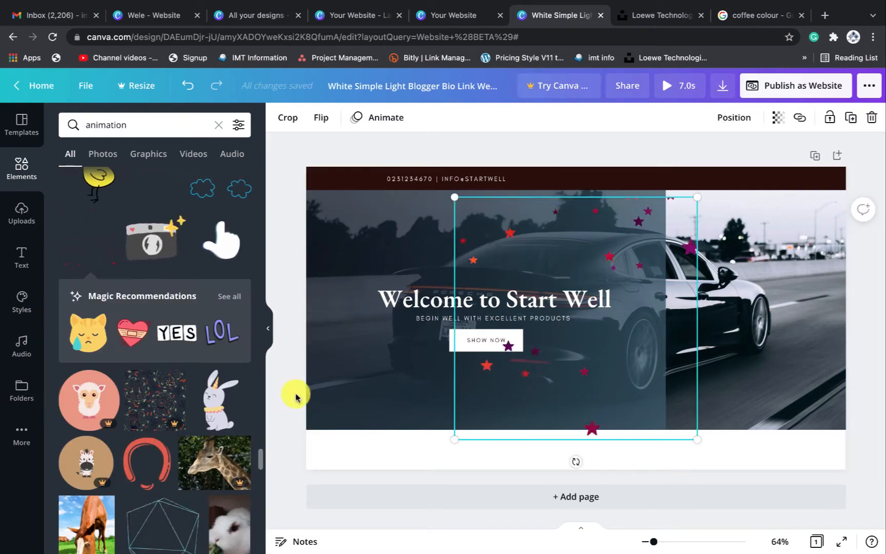
scroll(196, 401, "down", 10)
key("Delete")
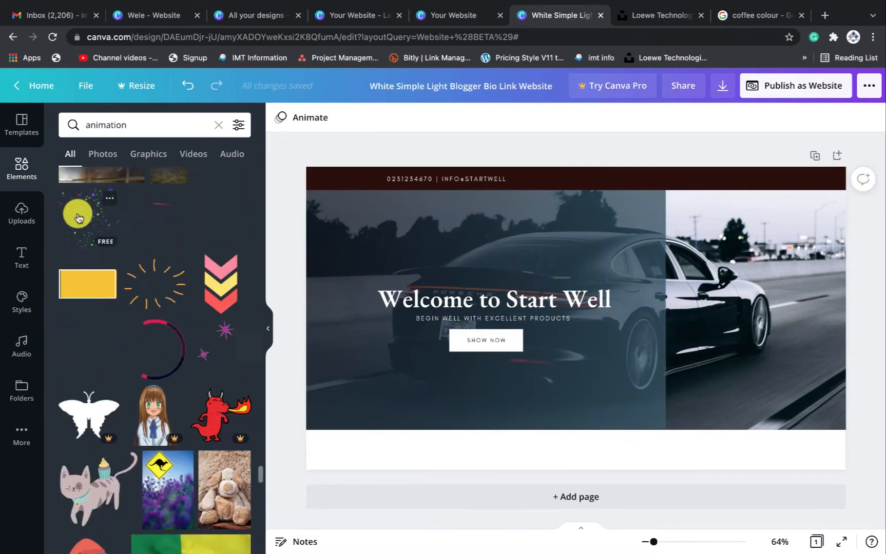
left_click(78, 218)
key("Delete")
left_click(229, 276)
scroll(190, 403, "down", 5)
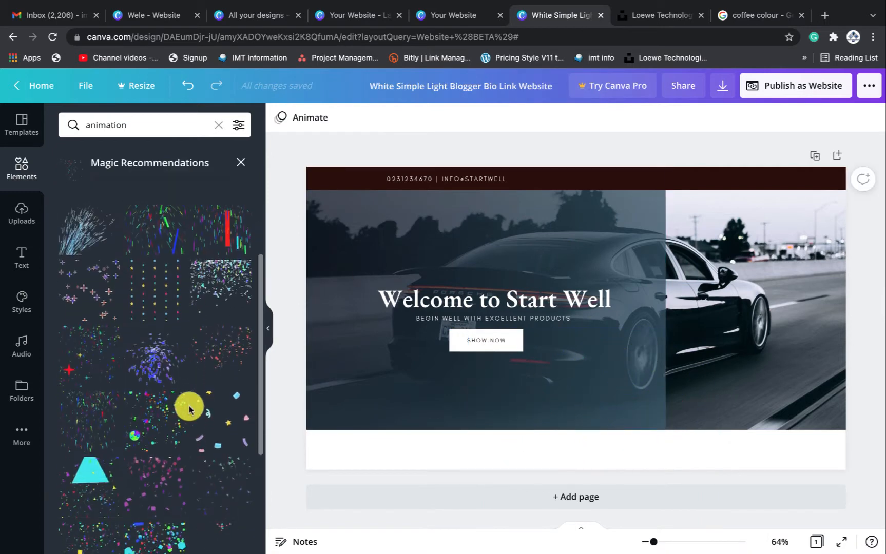
scroll(190, 409, "down", 3)
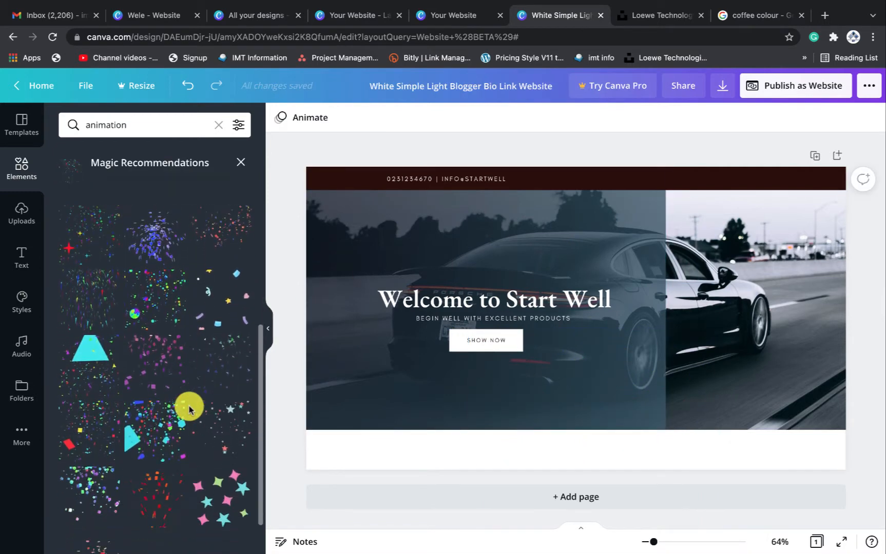
left_click(223, 408)
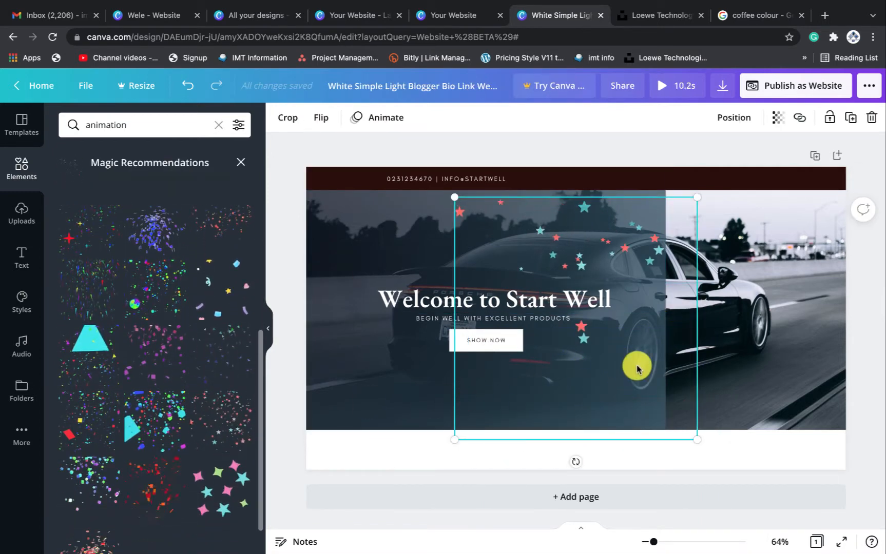
Shrink the stars sticker and move it onto the white strip below the photo
left_click_drag(696, 439, 808, 424)
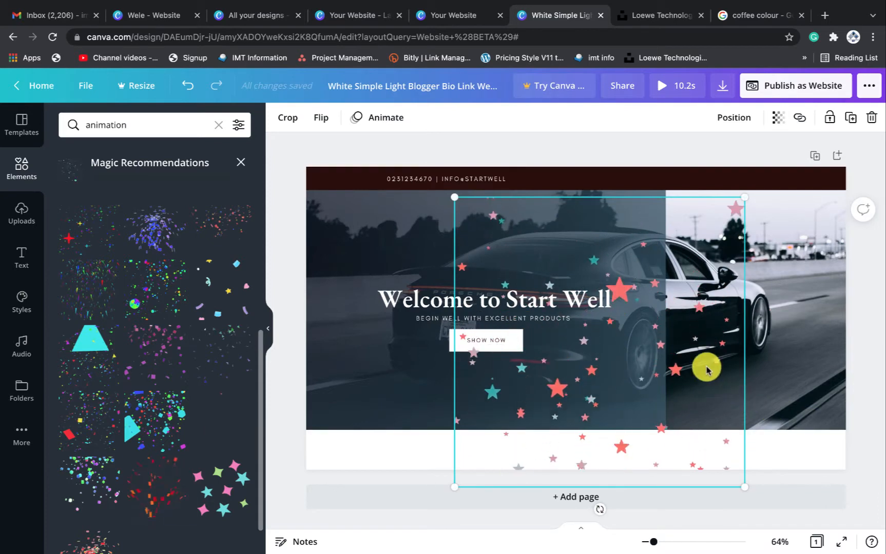
left_click_drag(705, 368, 687, 552)
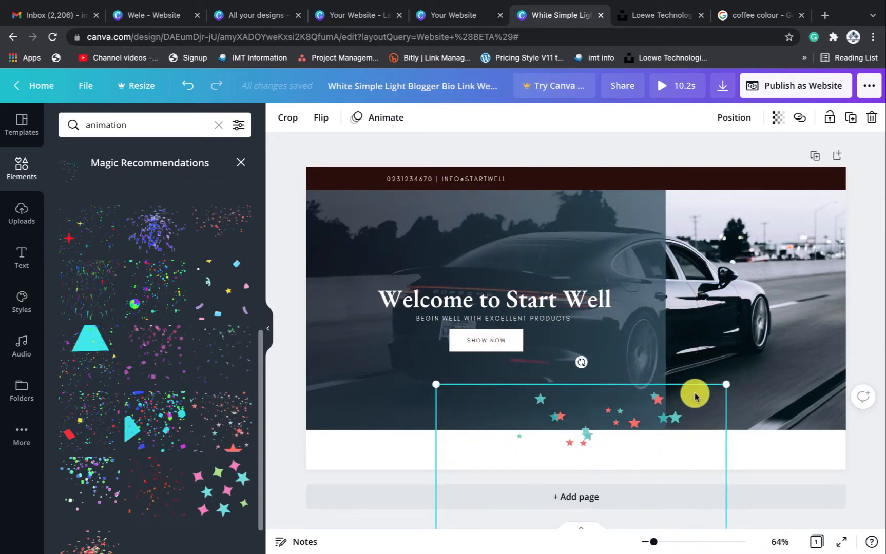
left_click_drag(695, 397, 690, 442)
left_click(775, 454)
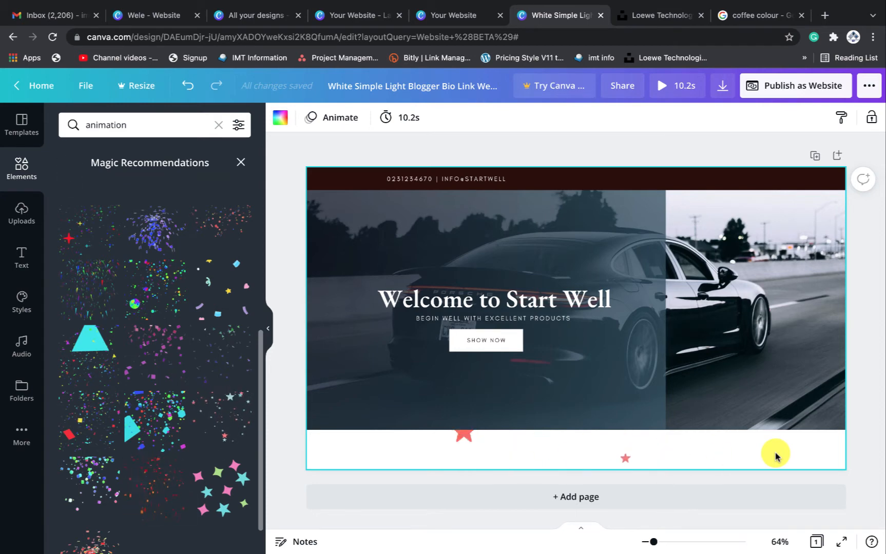
Duplicate the heading onto the white strip, colour it dark brown, and retype it 'Promotional Sales'
left_click(491, 305)
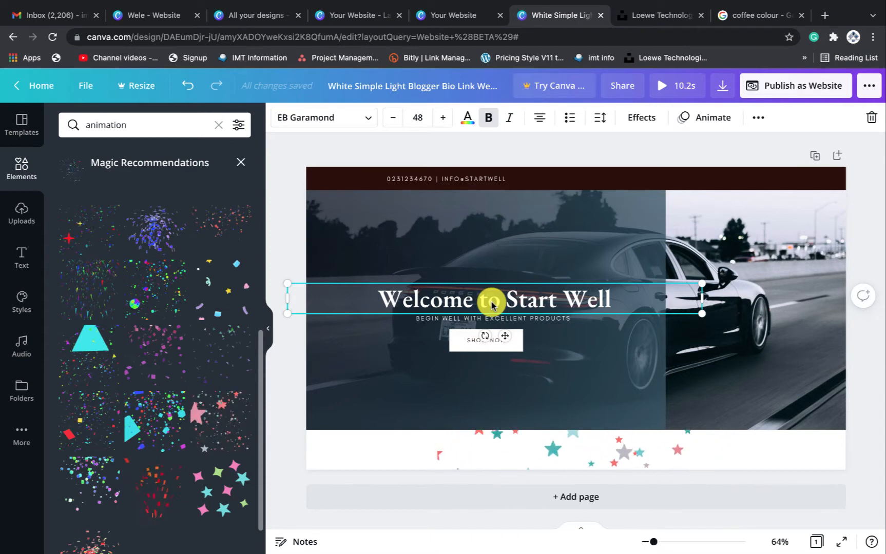
key("ctrl+d")
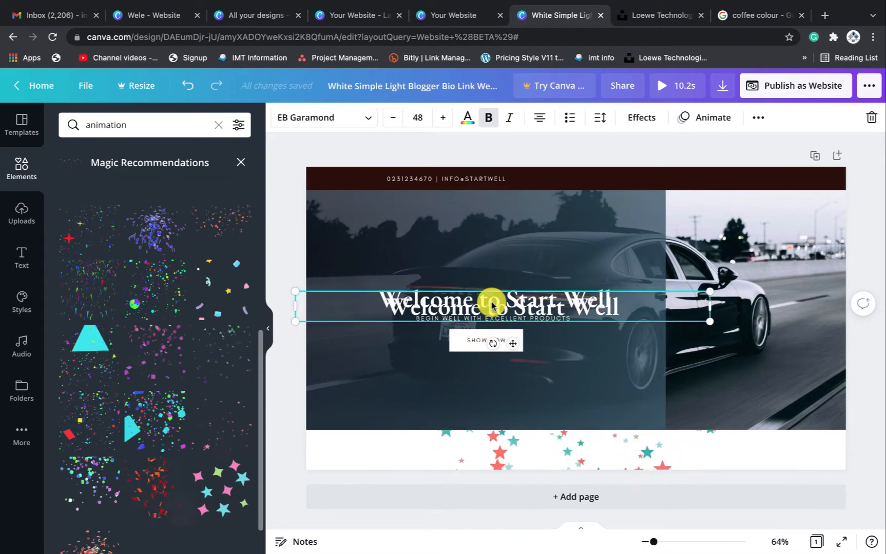
left_click_drag(495, 320, 556, 446)
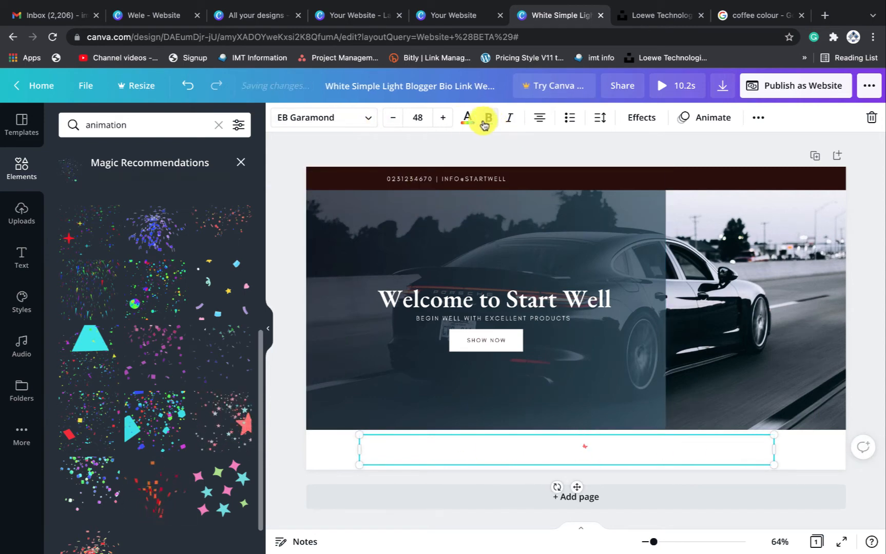
left_click(469, 119)
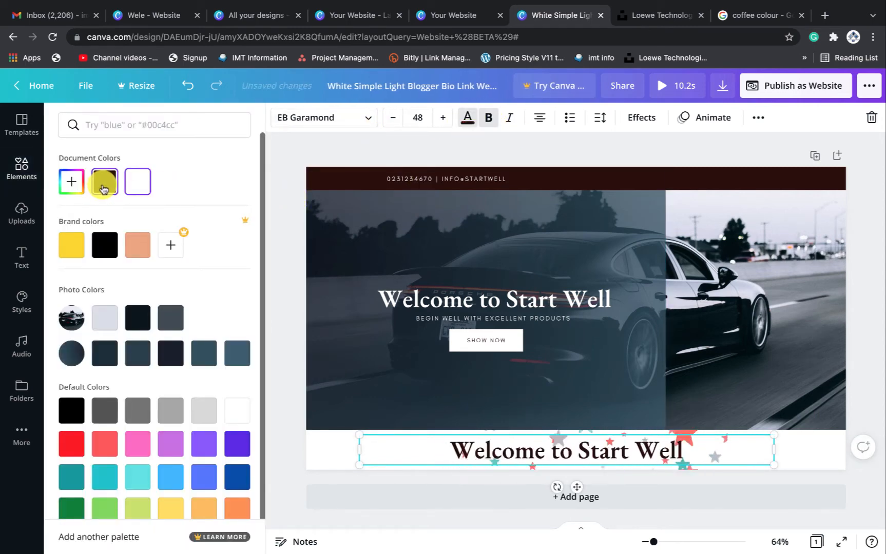
left_click(104, 185)
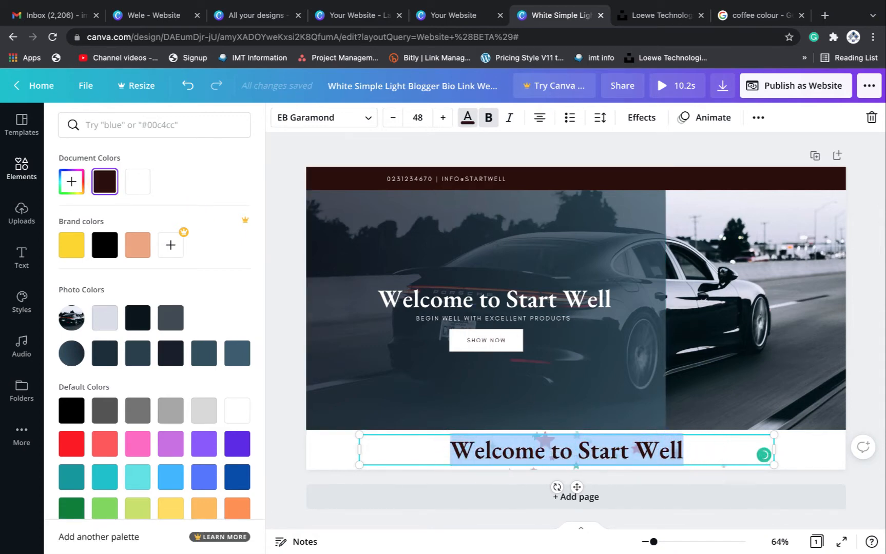
type("Promoti")
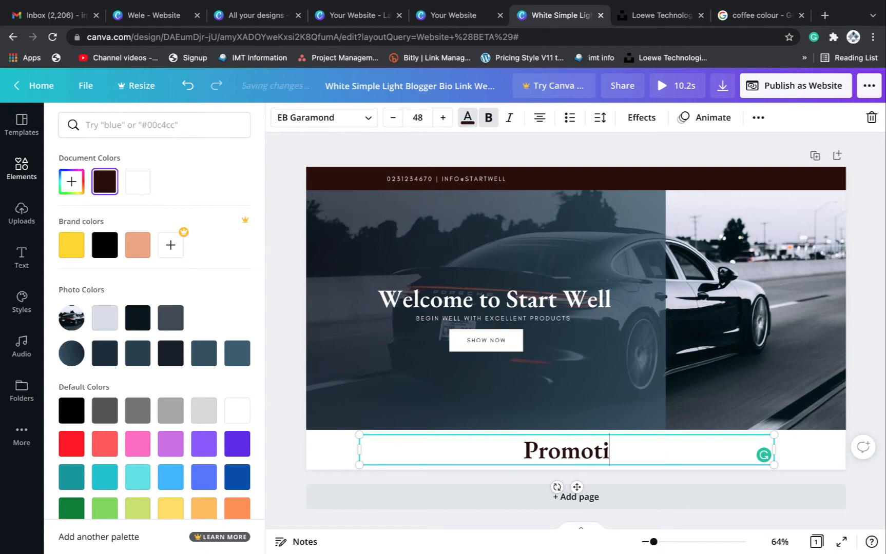
type("onal Sales")
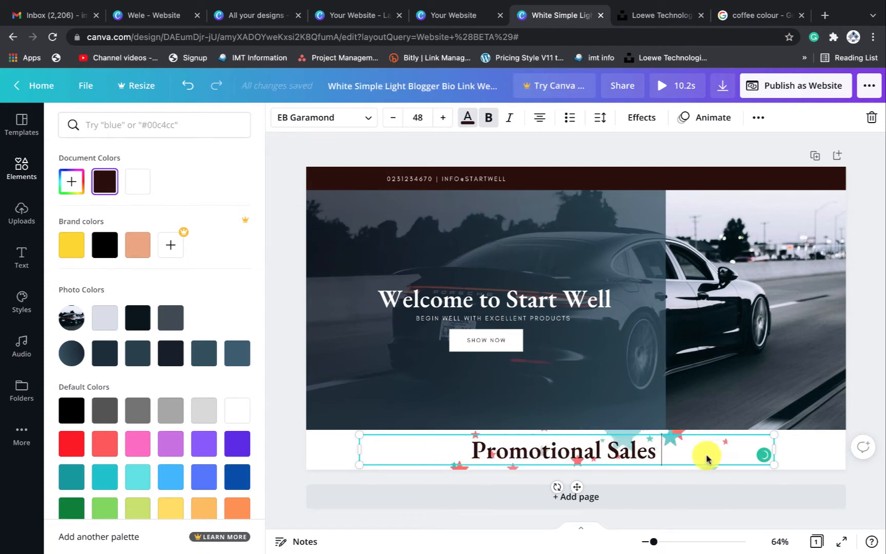
Nudge the Promotional Sales text slightly up and right over the stars
left_click(863, 404)
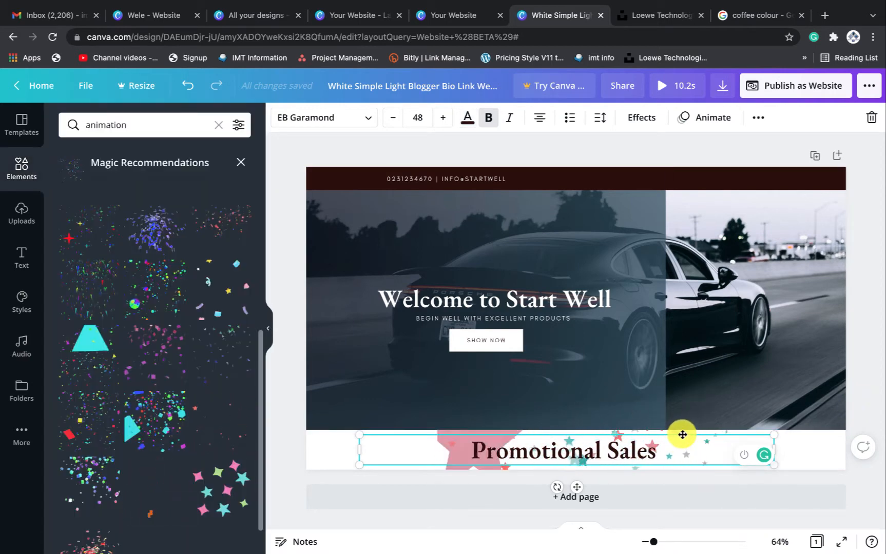
left_click(681, 434)
left_click(575, 453)
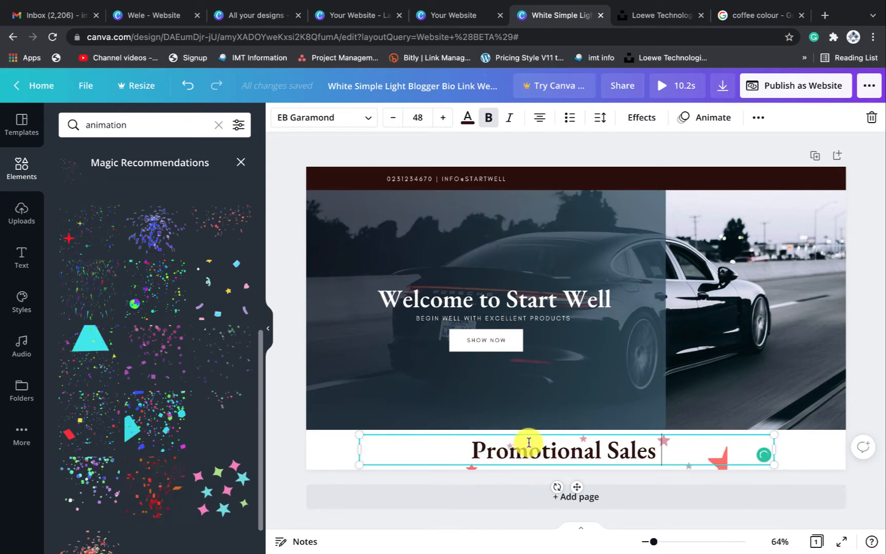
left_click_drag(535, 432, 537, 429)
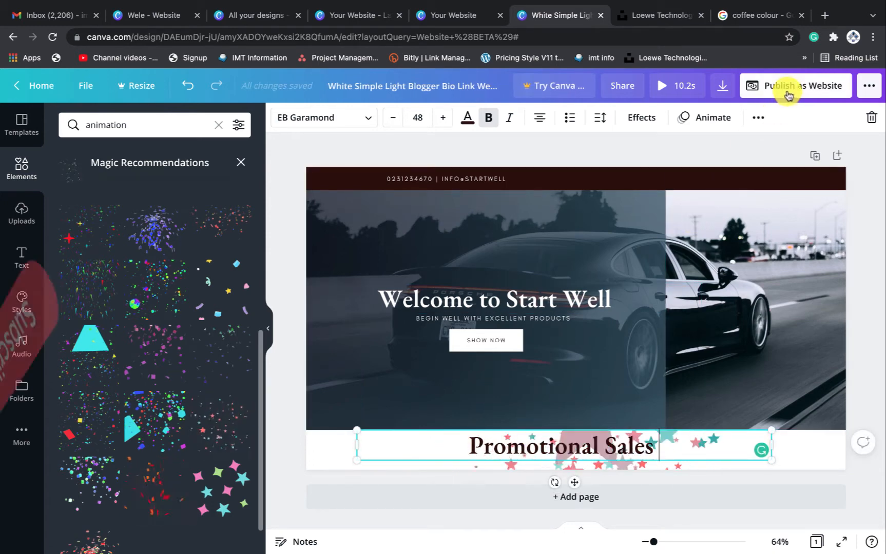
Set the website's web style to Scrolling, preview the site, then close the preview
left_click(790, 91)
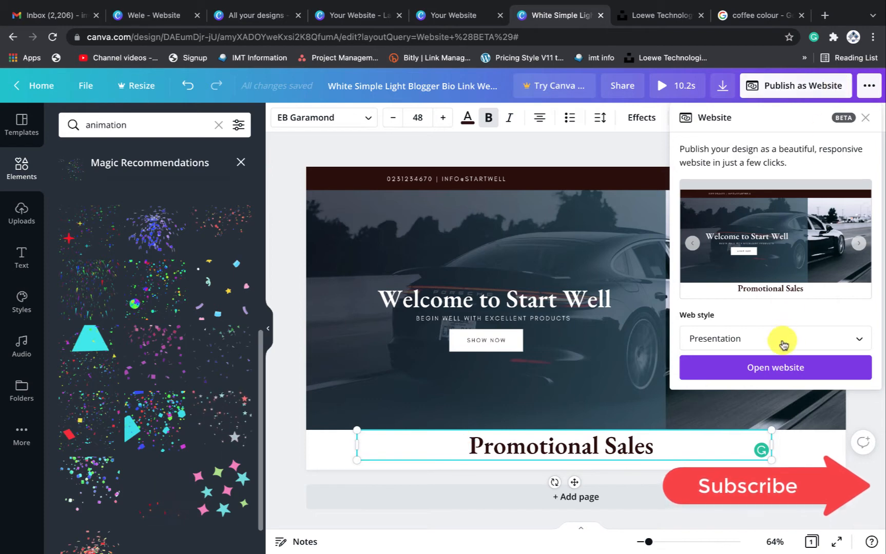
left_click(798, 342)
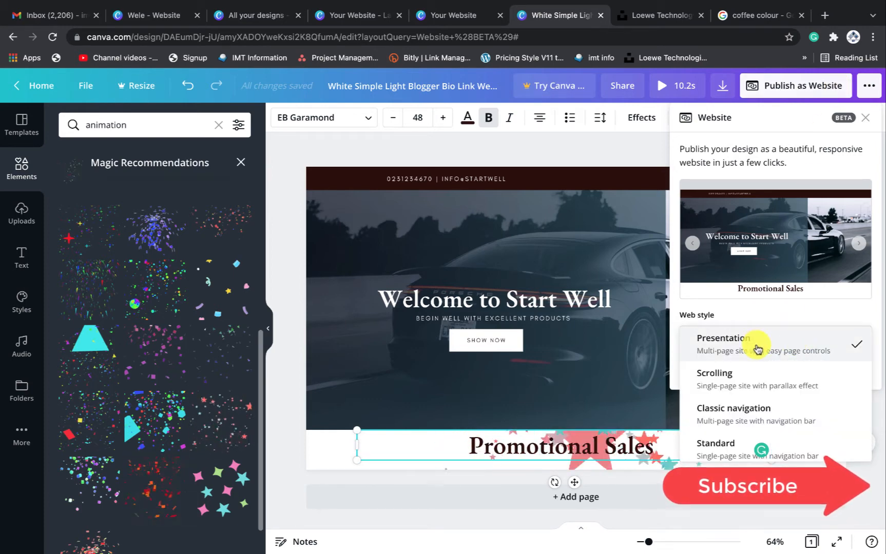
left_click(745, 389)
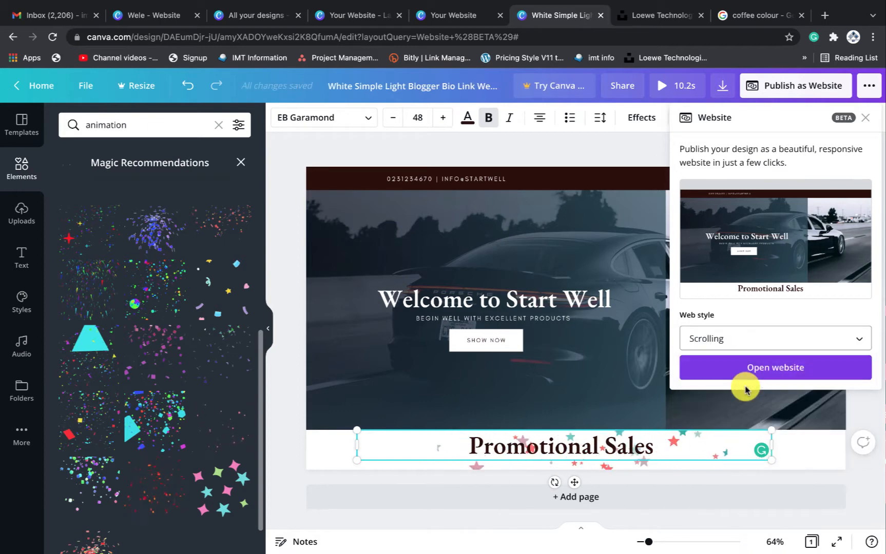
left_click(792, 369)
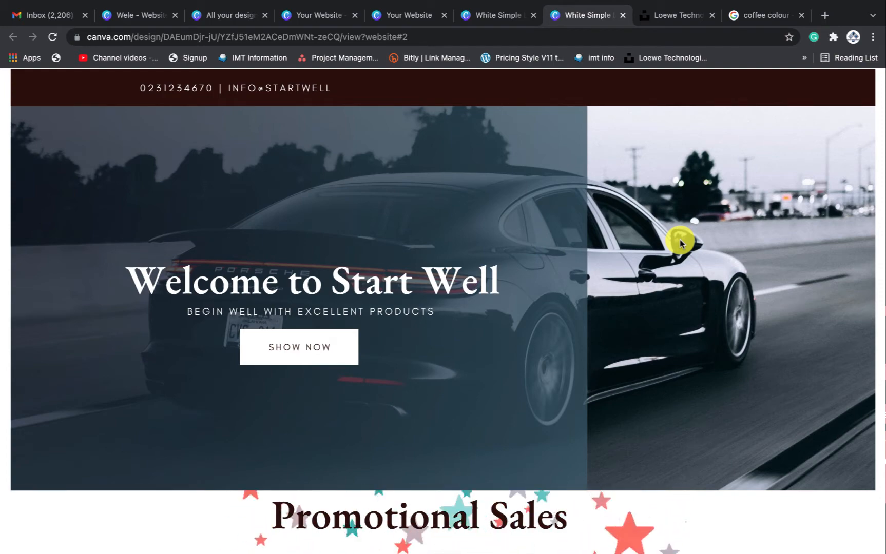
key("ctrl+w")
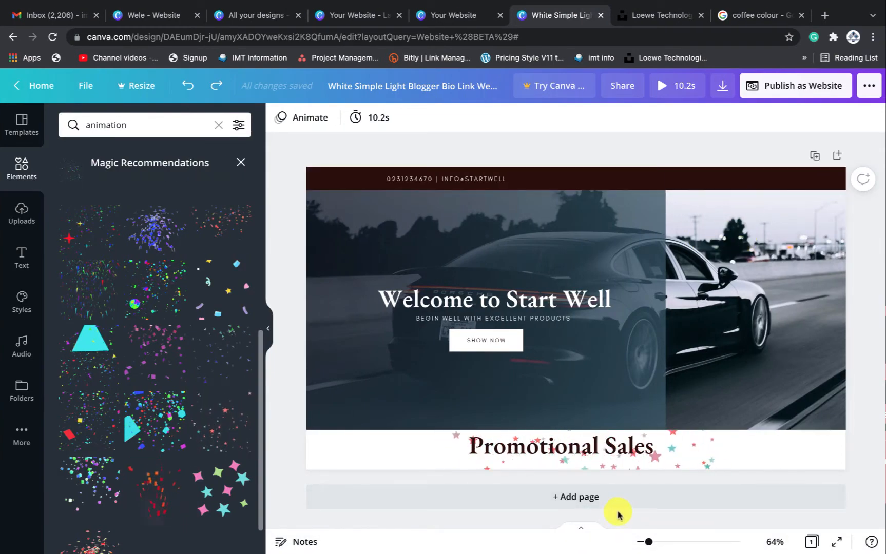
Add a blank Page 2 after reviewing the reference site's Our Products section
left_click(571, 499)
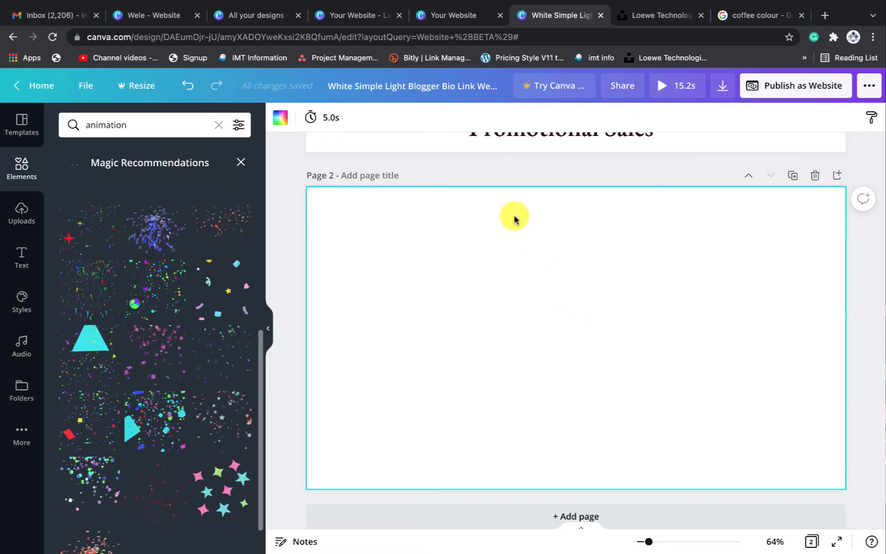
left_click(444, 16)
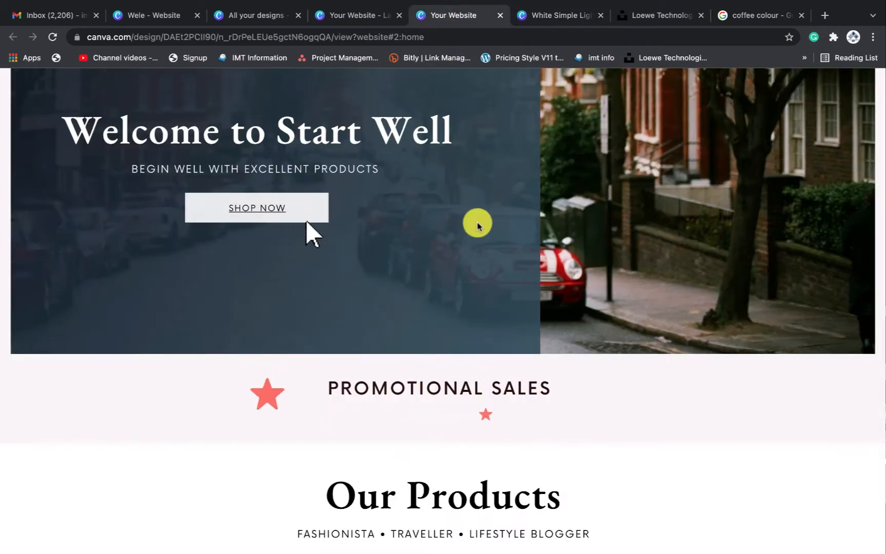
scroll(475, 241, "down", 5)
scroll(476, 248, "down", 4)
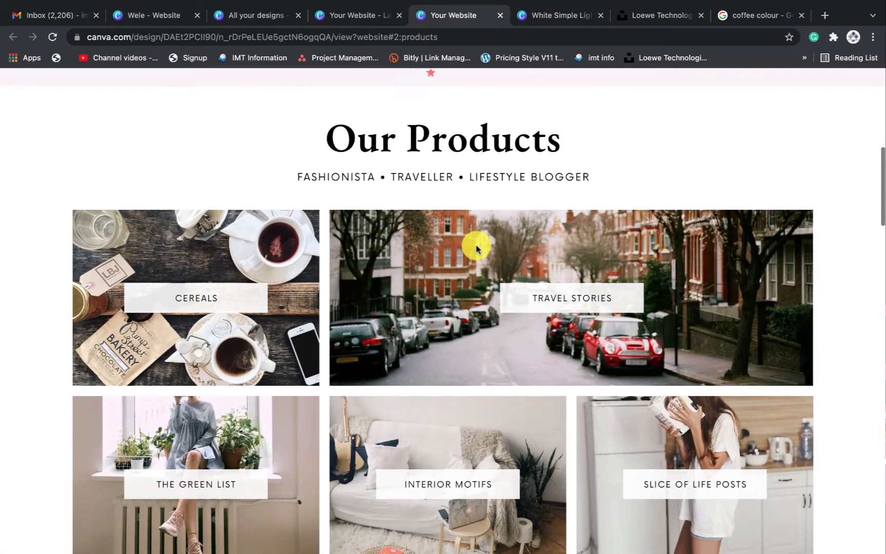
scroll(475, 249, "up", 1)
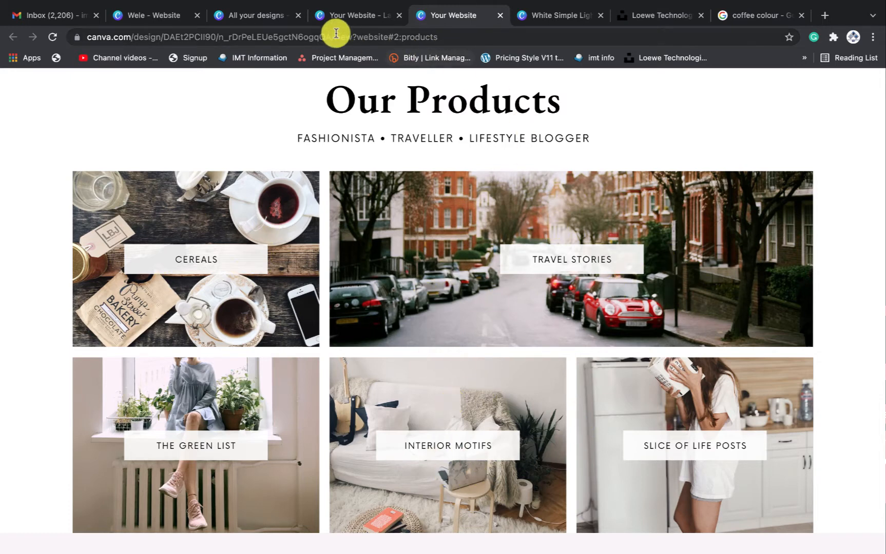
left_click(561, 19)
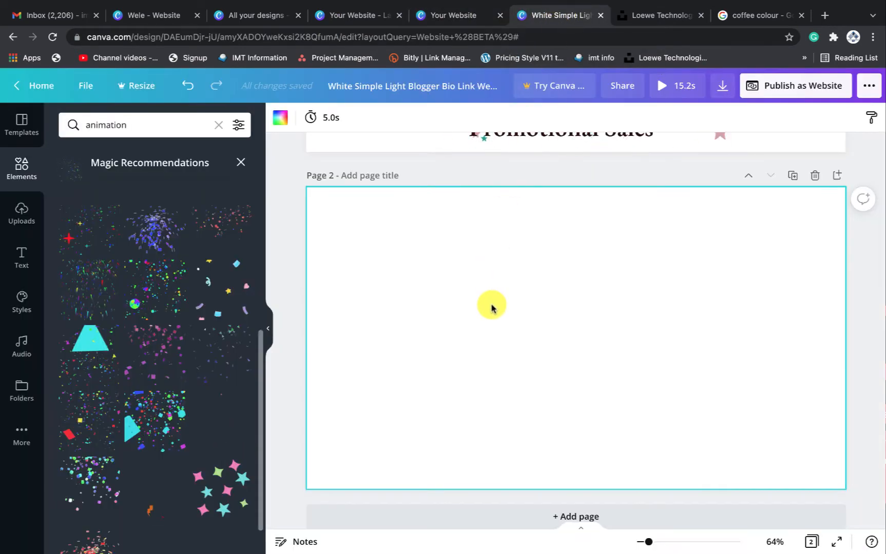
Paste the Welcome to Start Well heading and subtitle at the top of Page 2
scroll(514, 259, "up", 6)
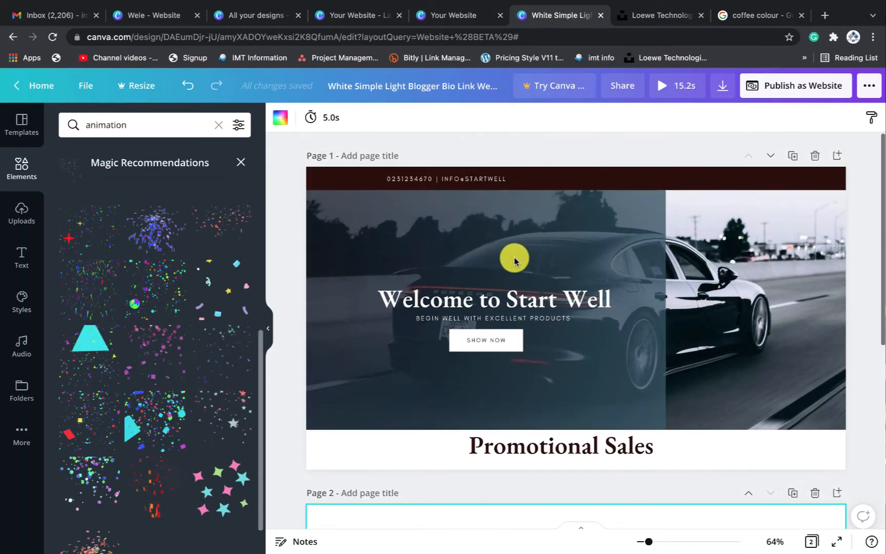
left_click(520, 295)
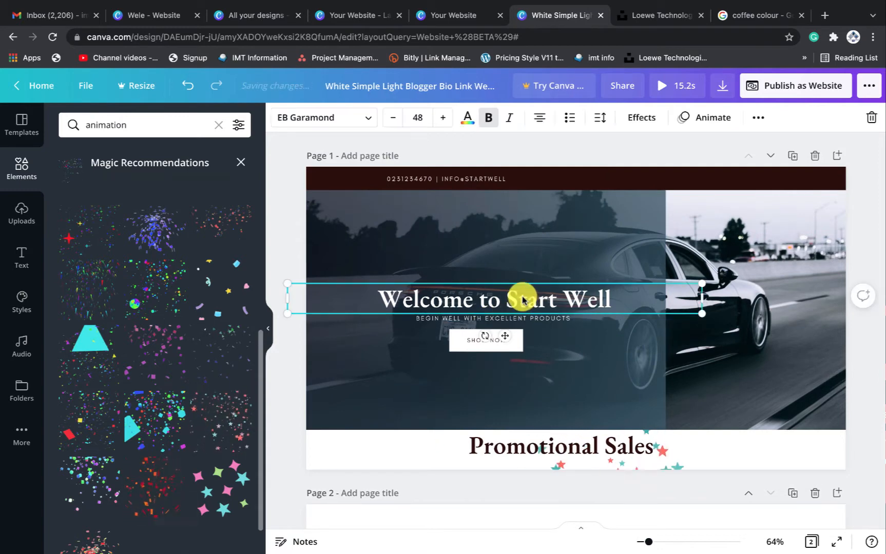
left_click(444, 318, "shift")
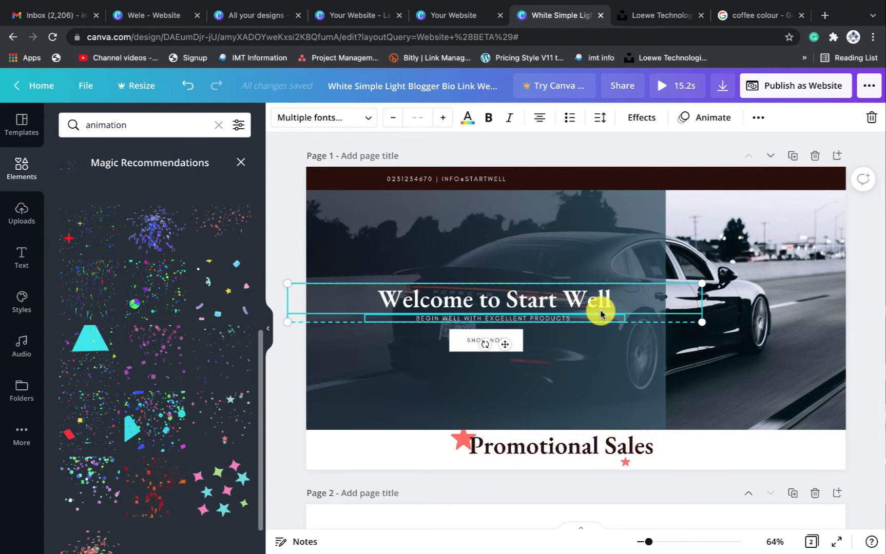
scroll(589, 418, "down", 5)
left_click(589, 299)
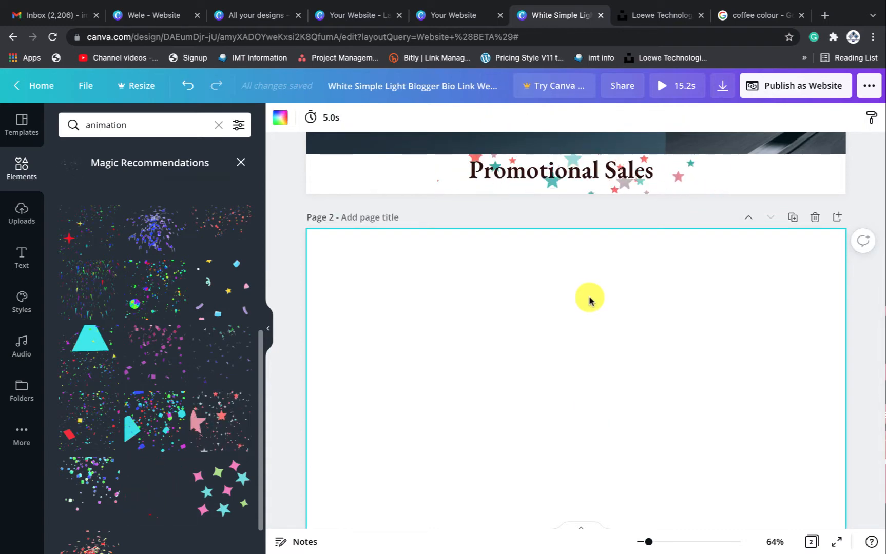
key("ctrl+v")
left_click_drag(553, 364, 644, 258)
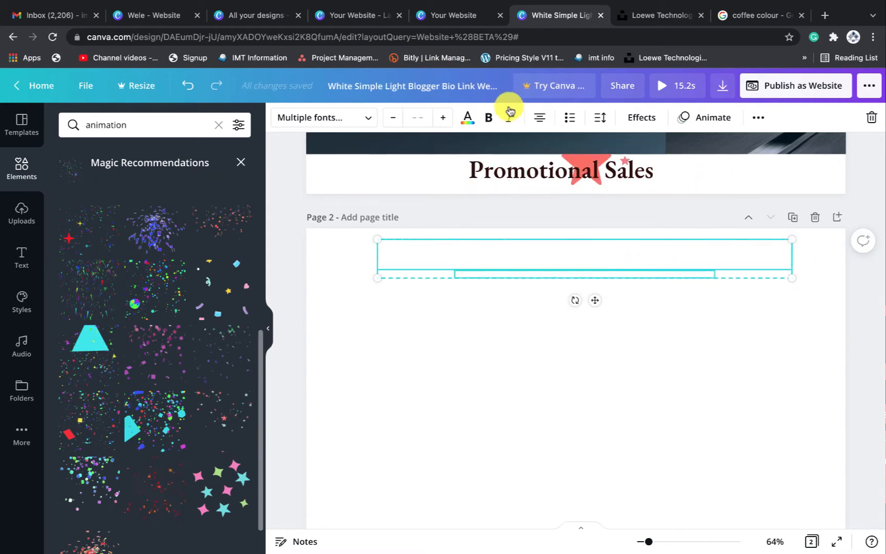
left_click(467, 121)
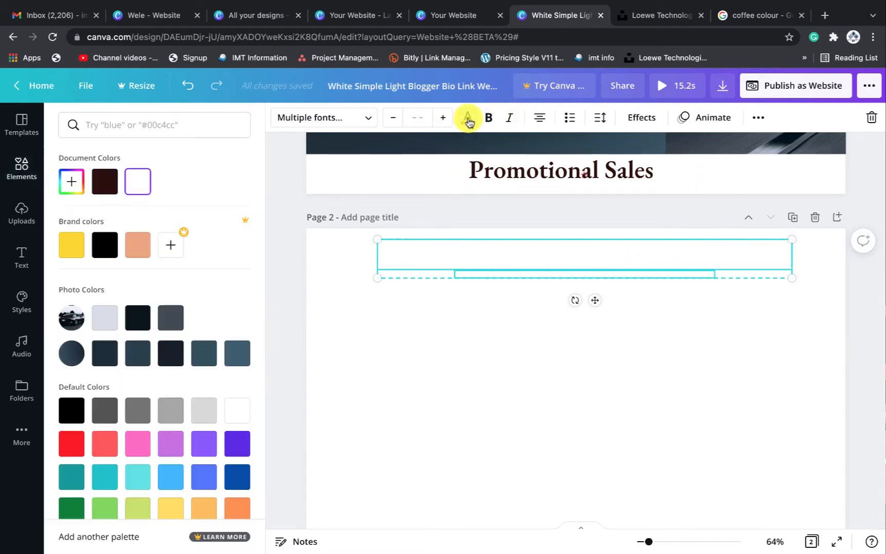
Colour the Page 2 text dark brown and retype its heading 'Our Products and service'
left_click(102, 182)
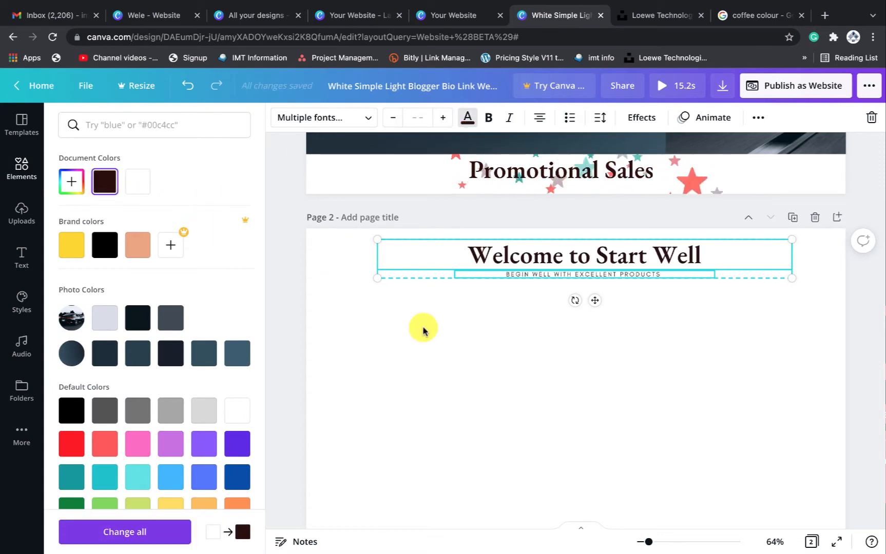
left_click(577, 373)
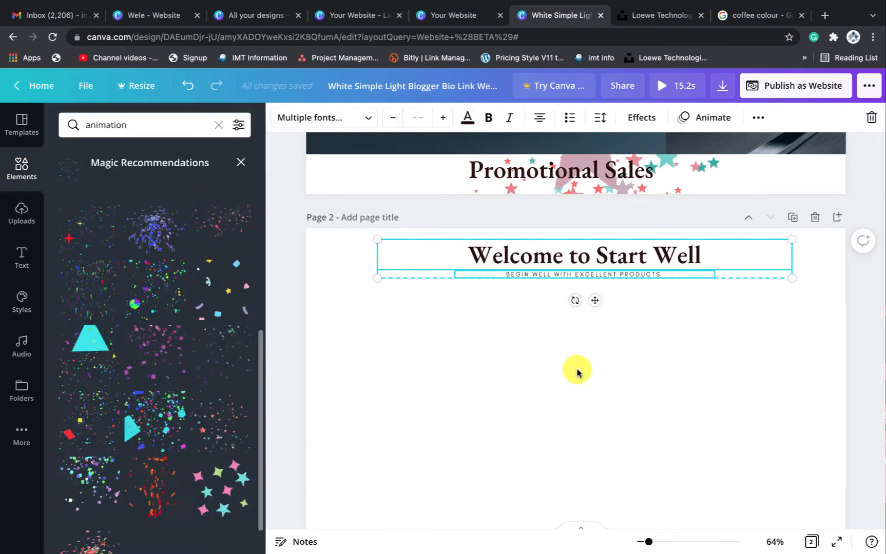
left_click(604, 254)
left_click(603, 253)
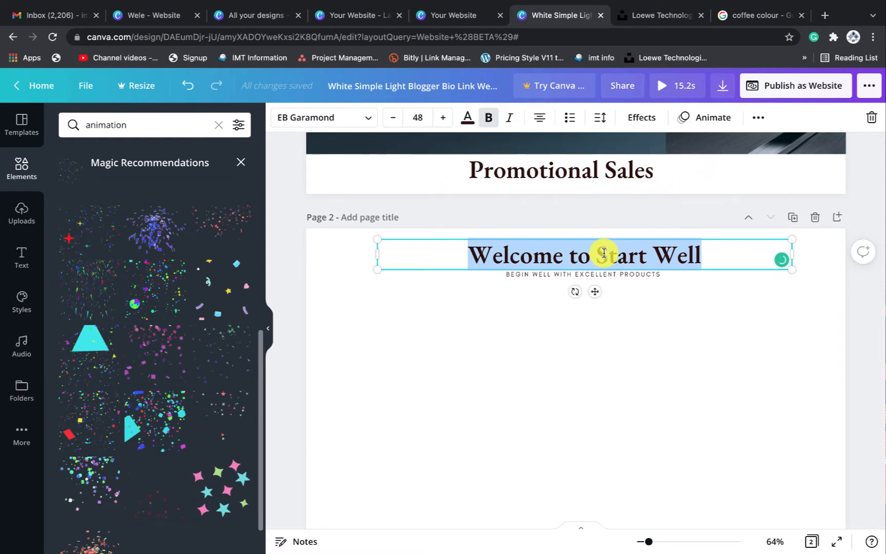
type("Our ")
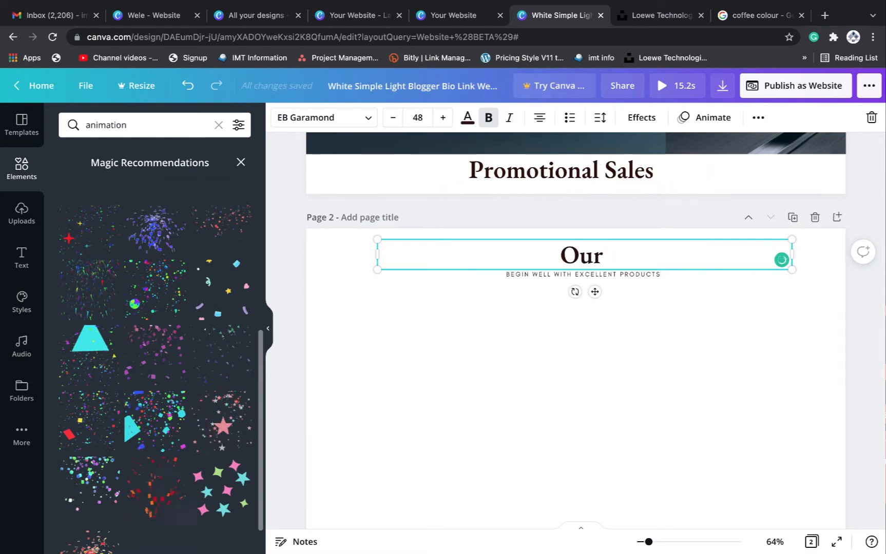
type("Pro")
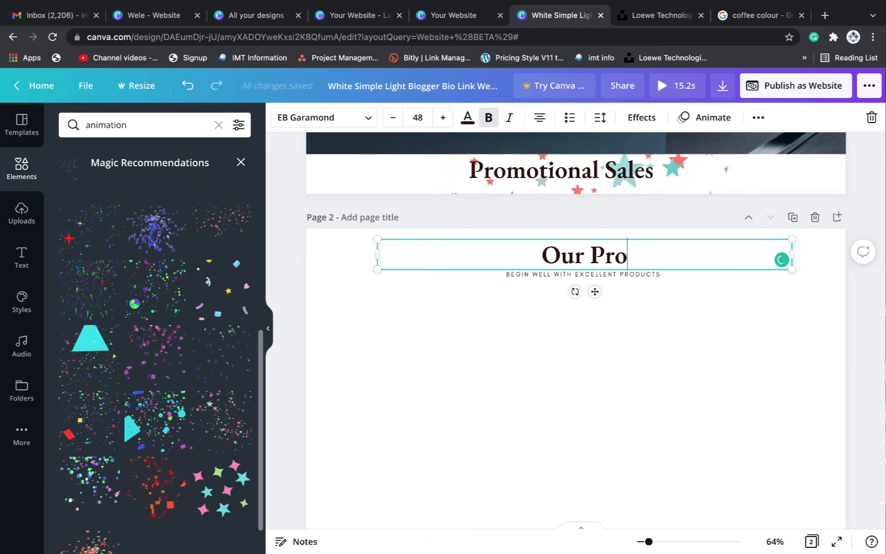
type("duct")
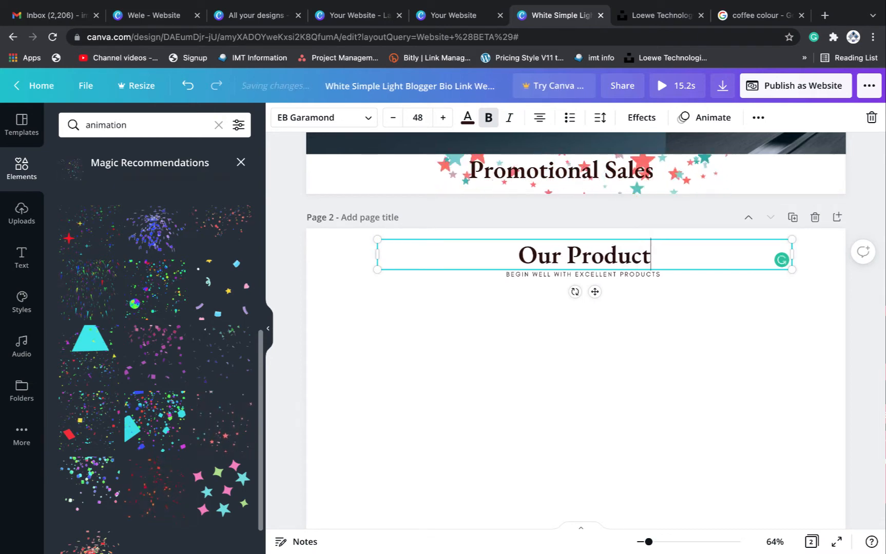
type("s ")
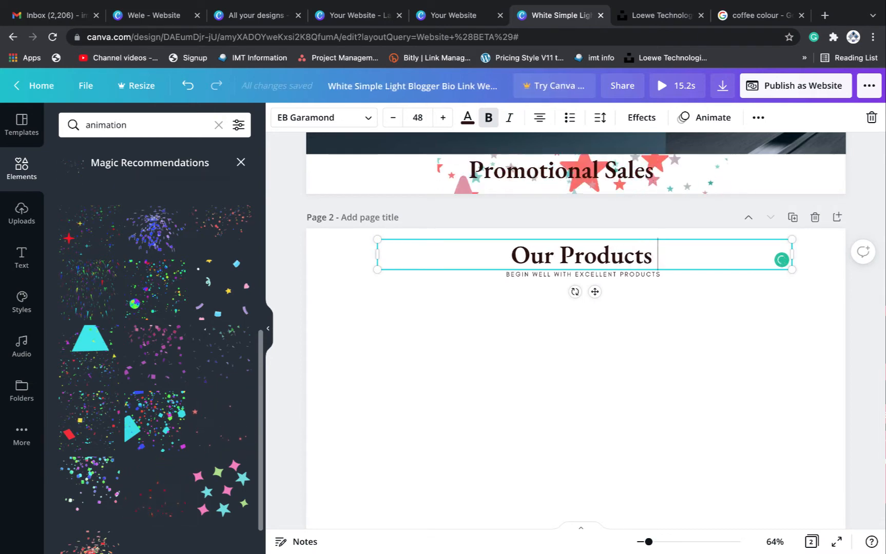
type(" and service")
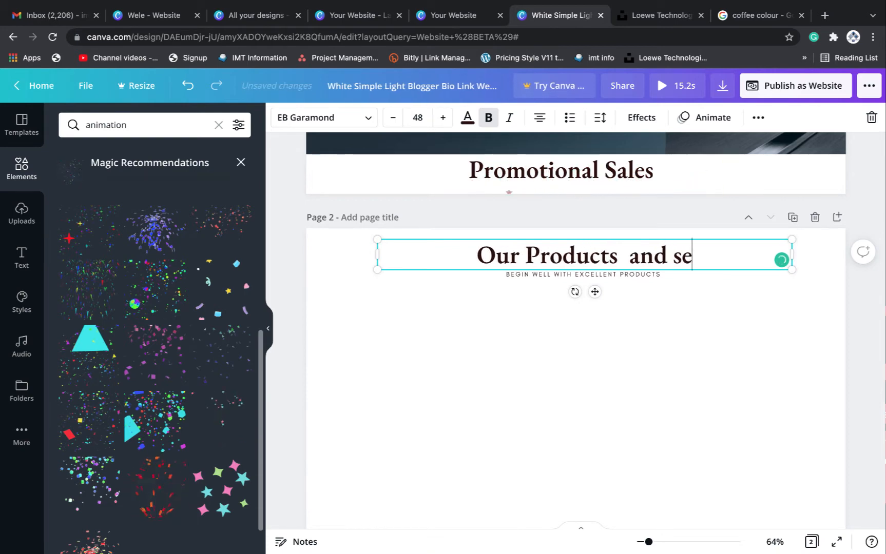
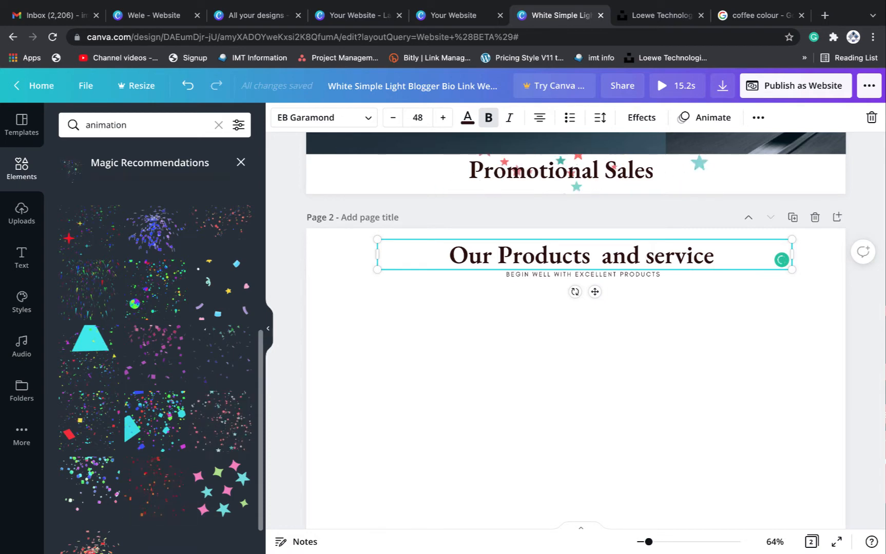
Capitalise 'Service' so the Page 2 heading reads 'Our Products and Service'
left_click(655, 255)
key("BackSpace")
type("S")
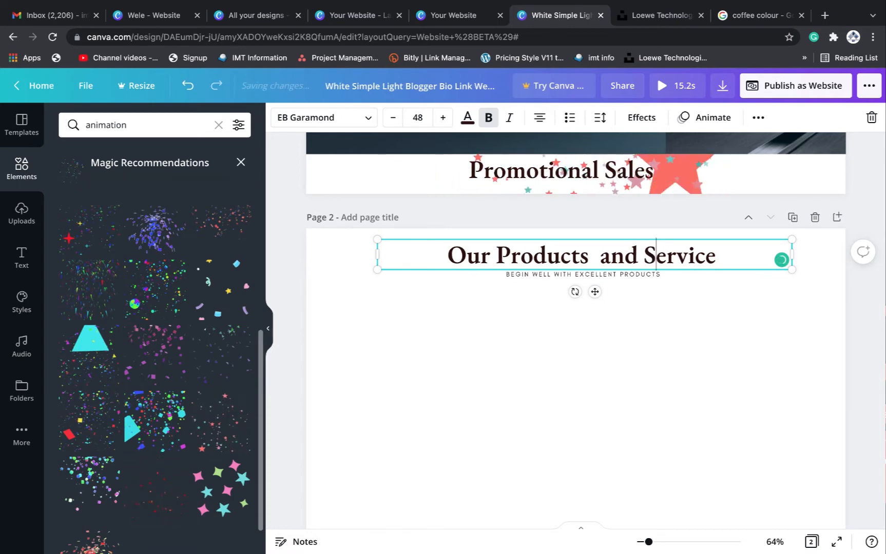
Delete the small subtitle line beneath the Page 2 heading
left_click(639, 276)
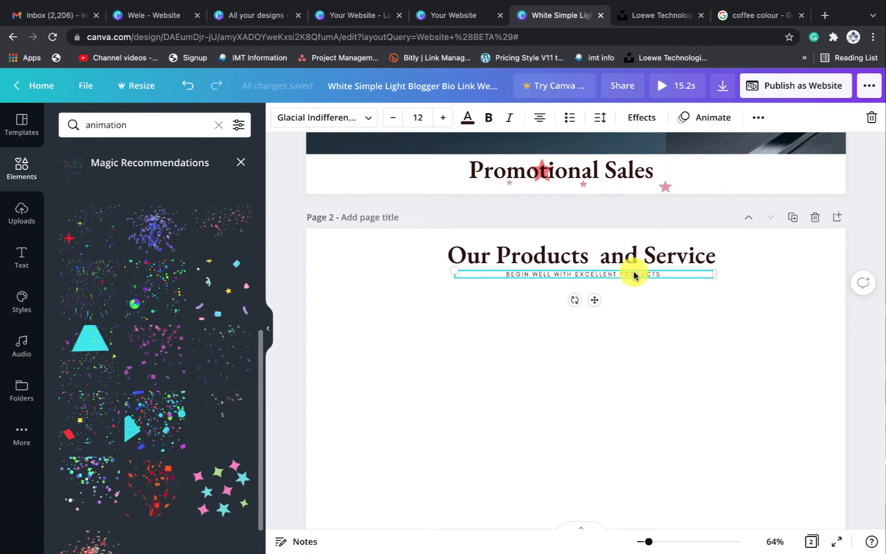
scroll(633, 275, "up", 1)
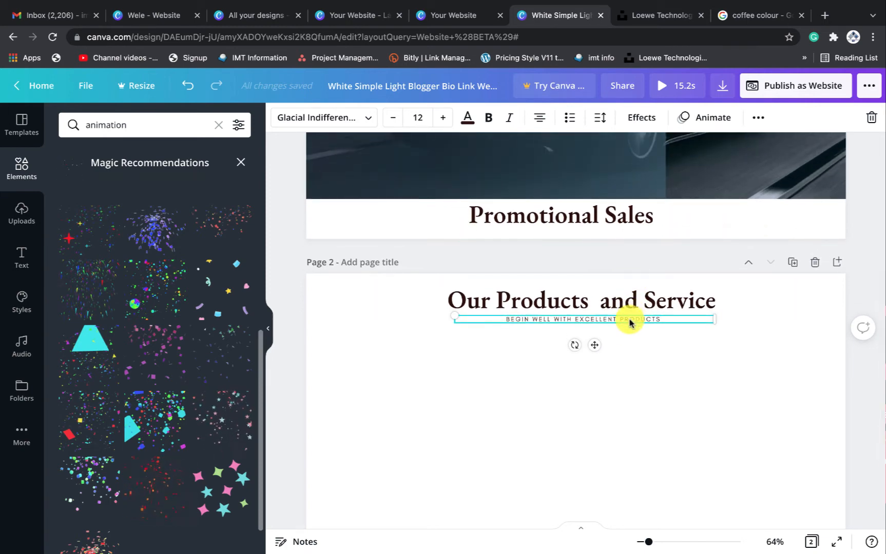
key("BackSpace")
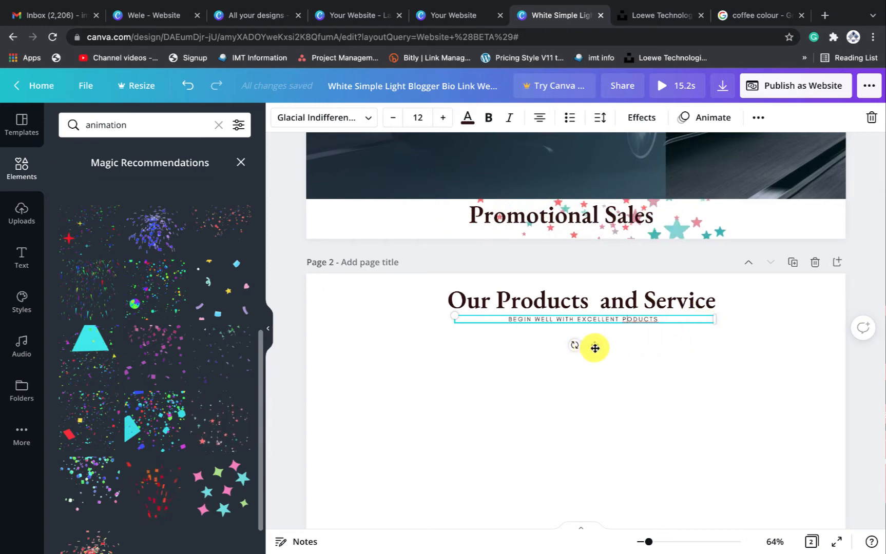
key("BackSpace")
left_click(688, 332)
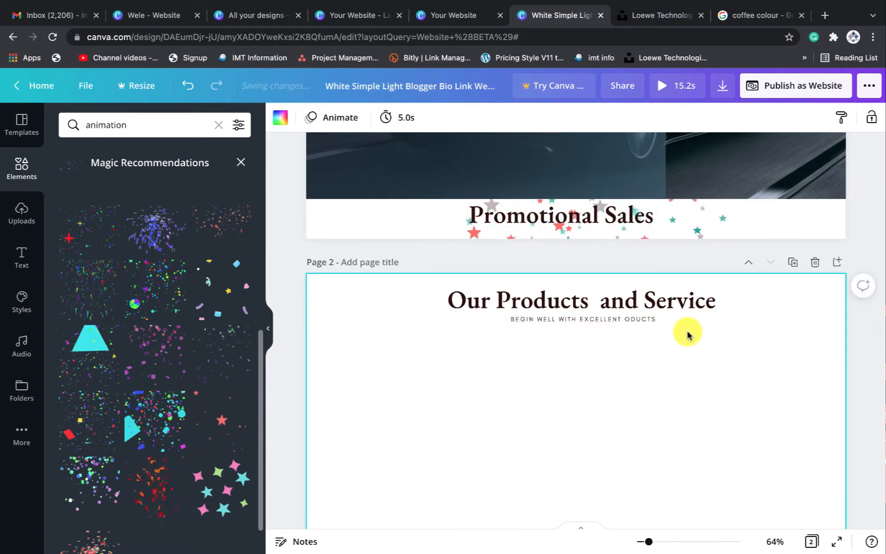
left_click(677, 320)
key("BackSpace")
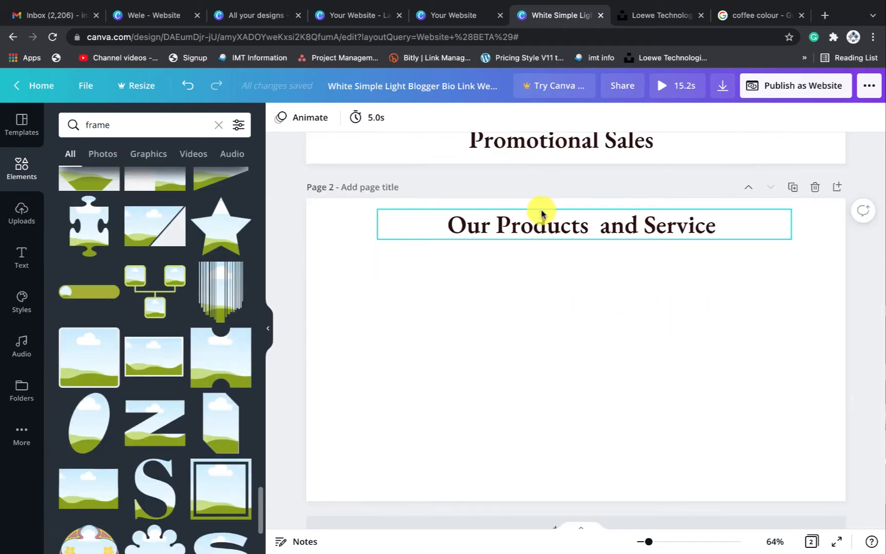
Add the black car photo from Uploads to Page 2, shrink it and move it right
left_click(533, 227)
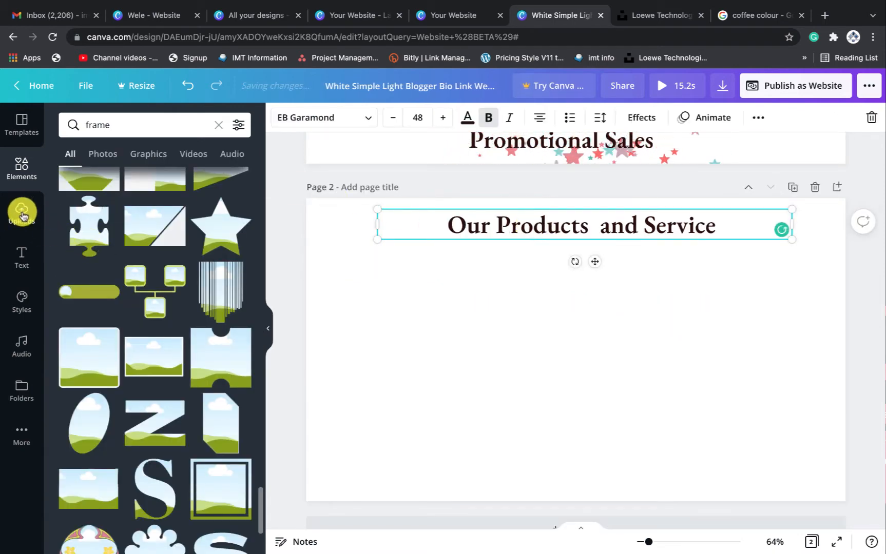
left_click(22, 214)
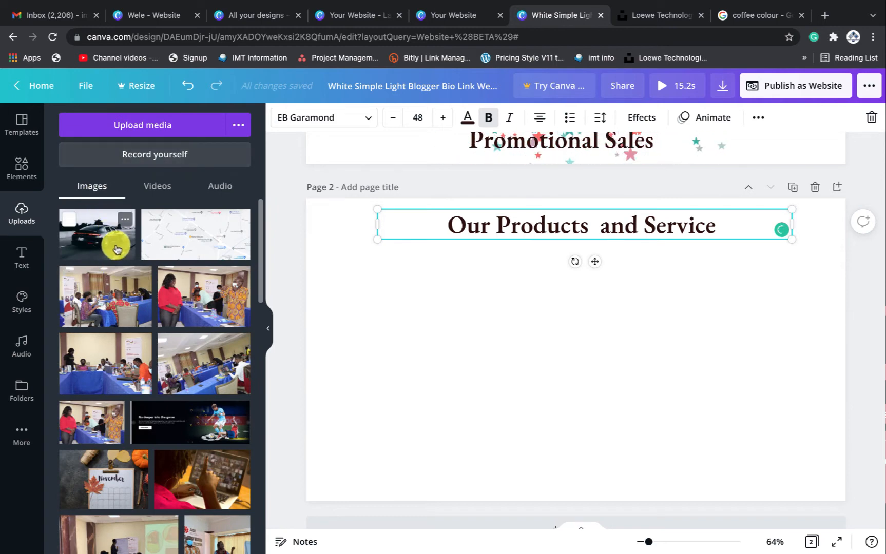
left_click(99, 238)
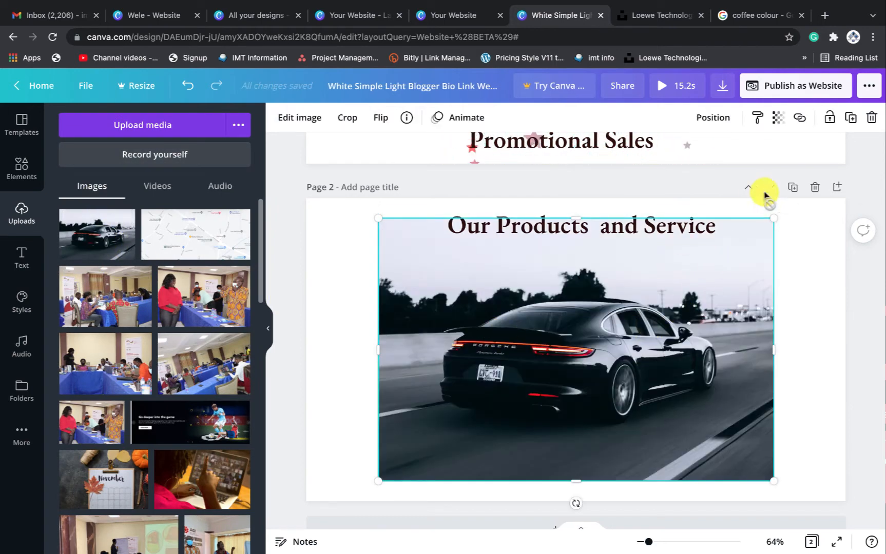
left_click_drag(757, 241, 600, 360)
left_click_drag(502, 308, 504, 331)
left_click_drag(534, 413, 725, 332)
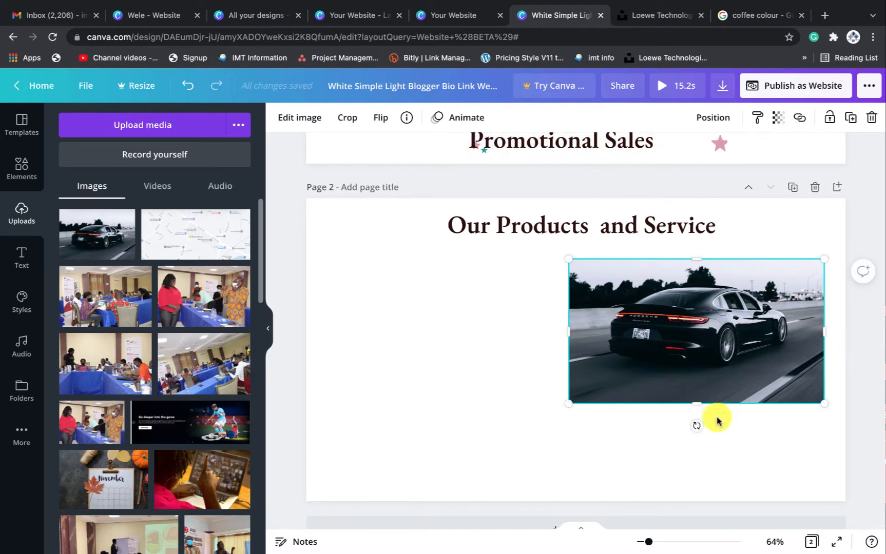
Trim and nudge the car photo into a wide strip beneath the heading
left_click_drag(695, 403, 696, 380)
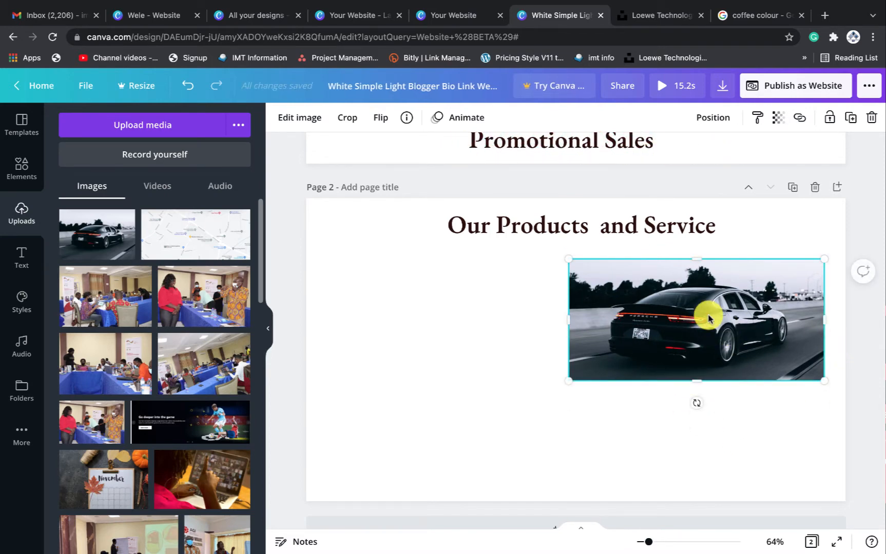
left_click_drag(708, 313, 705, 310)
left_click_drag(694, 254, 696, 261)
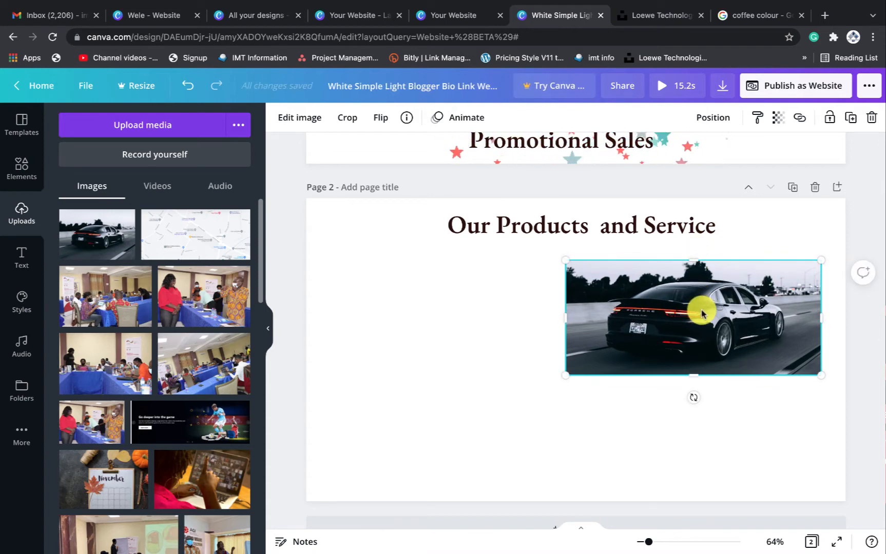
mouse_move(700, 310)
left_mouse_down()
mouse_move(701, 294)
mouse_move(702, 303)
mouse_move(681, 303)
mouse_move(694, 303)
left_mouse_up()
scroll(154, 439, "down", 10)
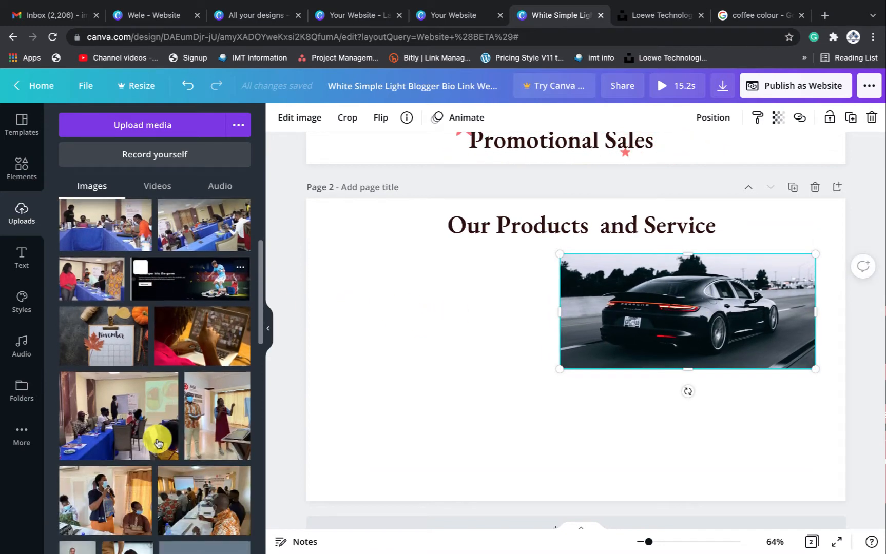
scroll(157, 442, "down", 5)
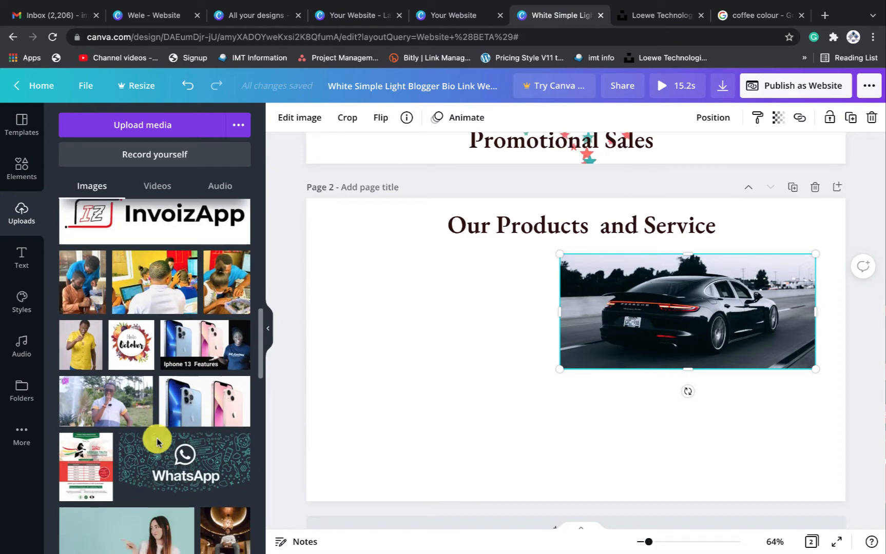
scroll(157, 442, "down", 4)
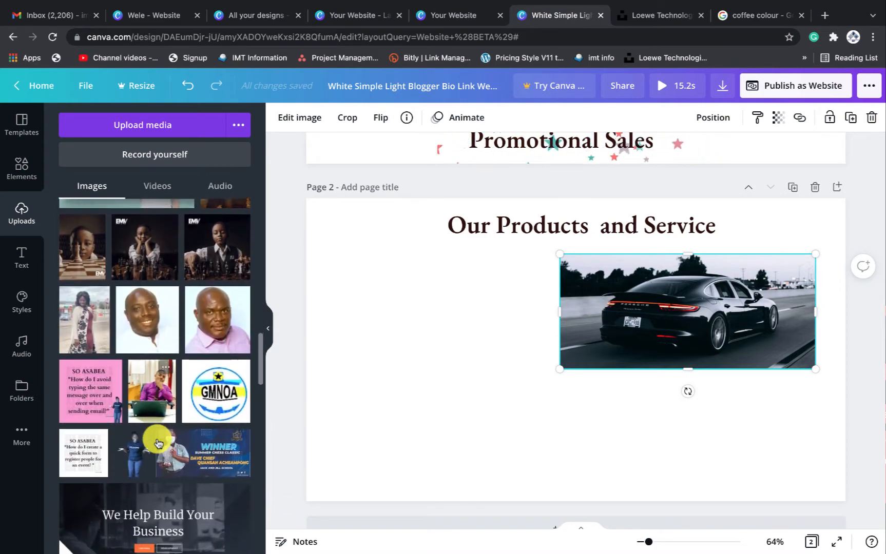
scroll(157, 443, "up", 10)
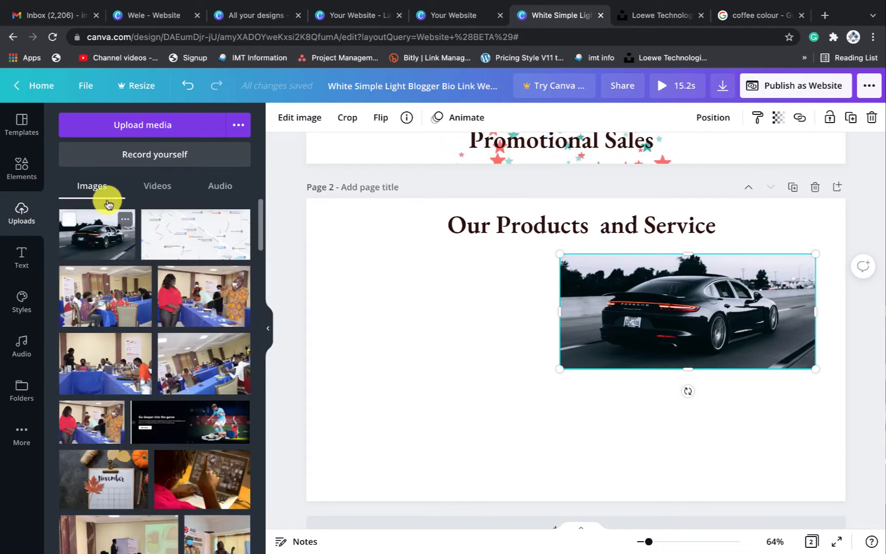
Search Elements Photos for 'cereal' in place of the frame search
left_click(24, 174)
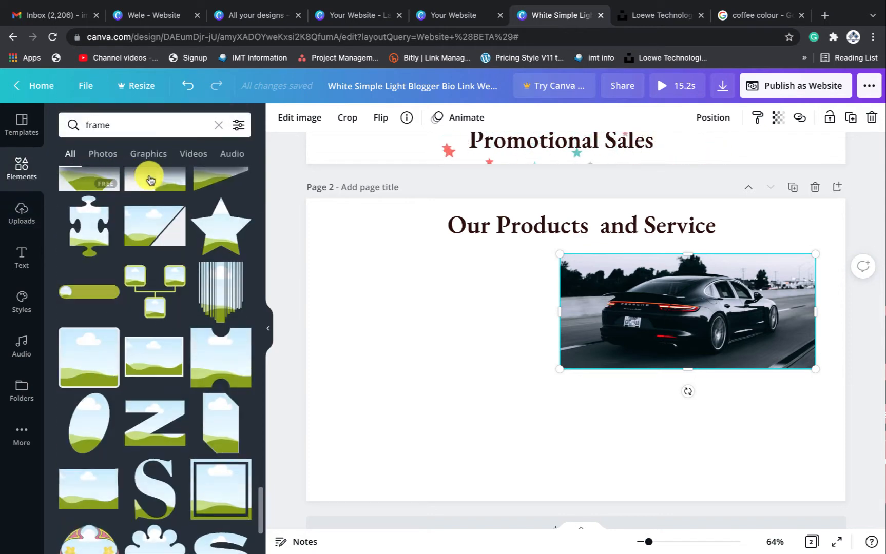
left_click(104, 157)
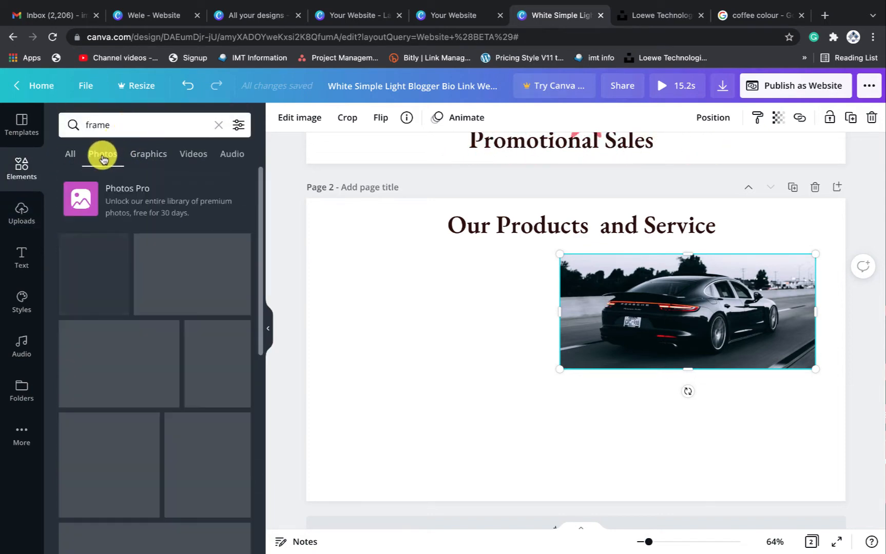
left_click(131, 123)
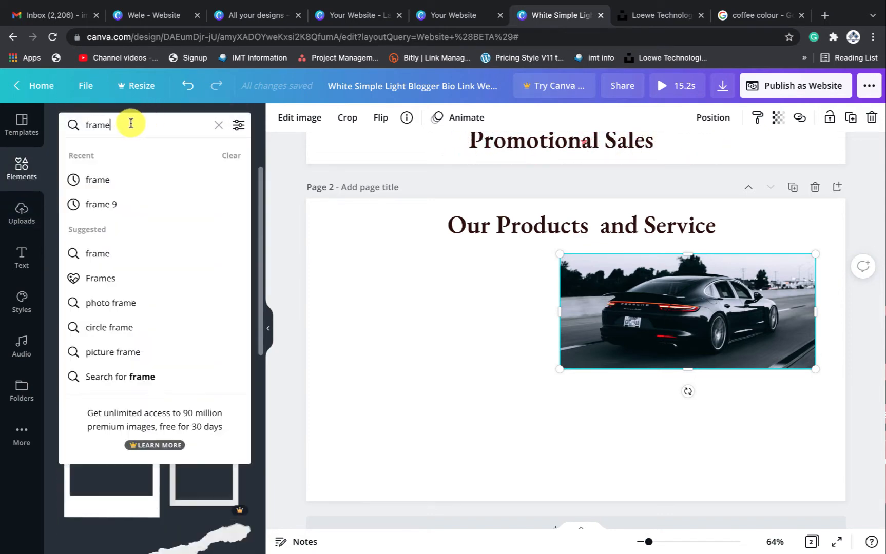
key("BackSpace")
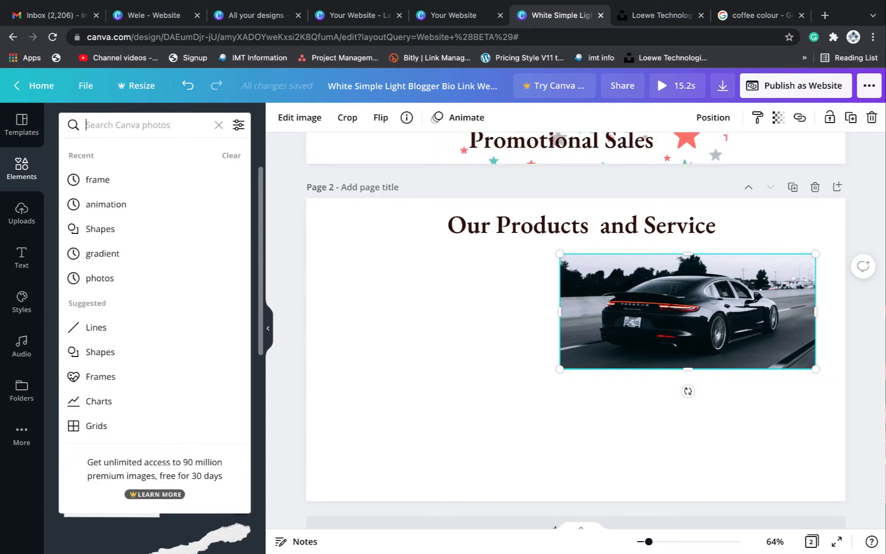
type("cereal")
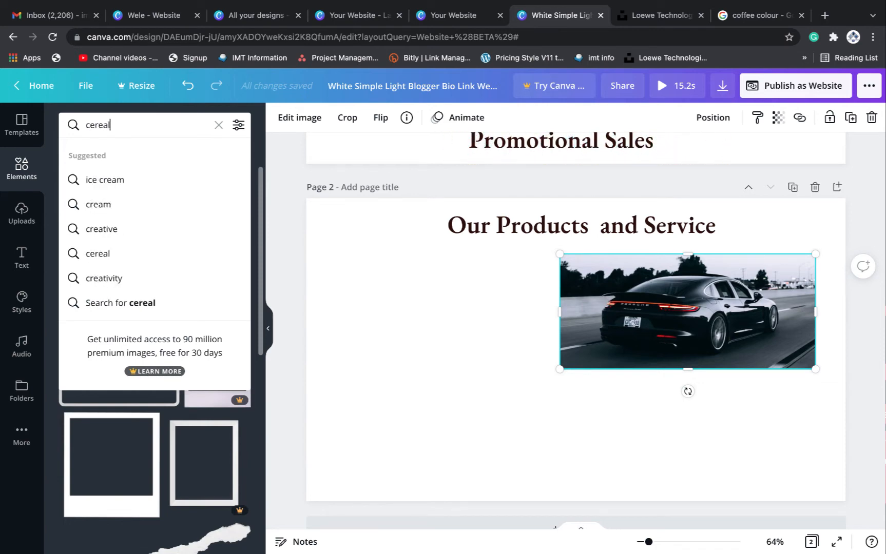
key("Return")
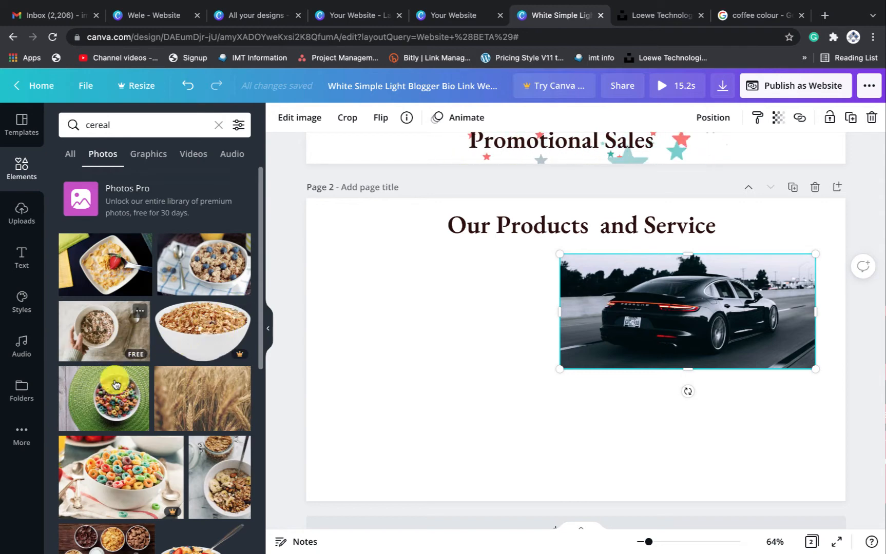
scroll(119, 415, "down", 4)
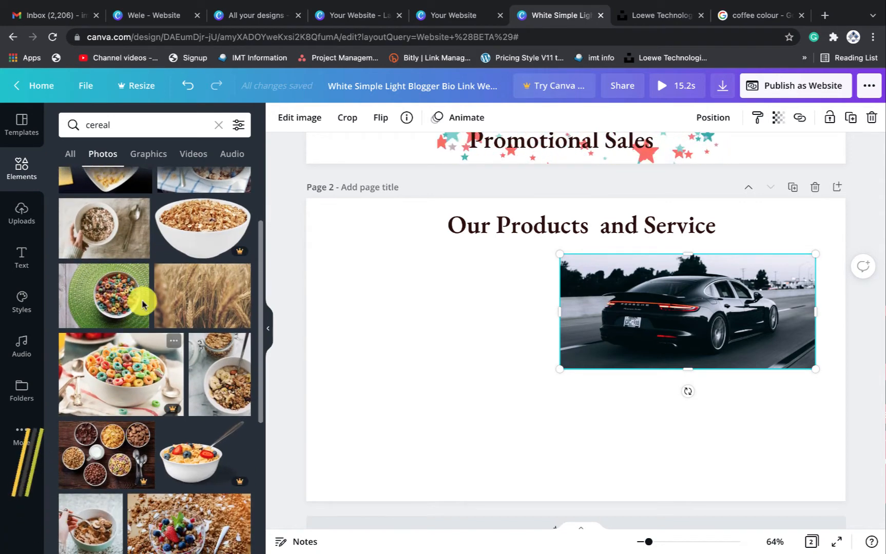
scroll(128, 226, "up", 3)
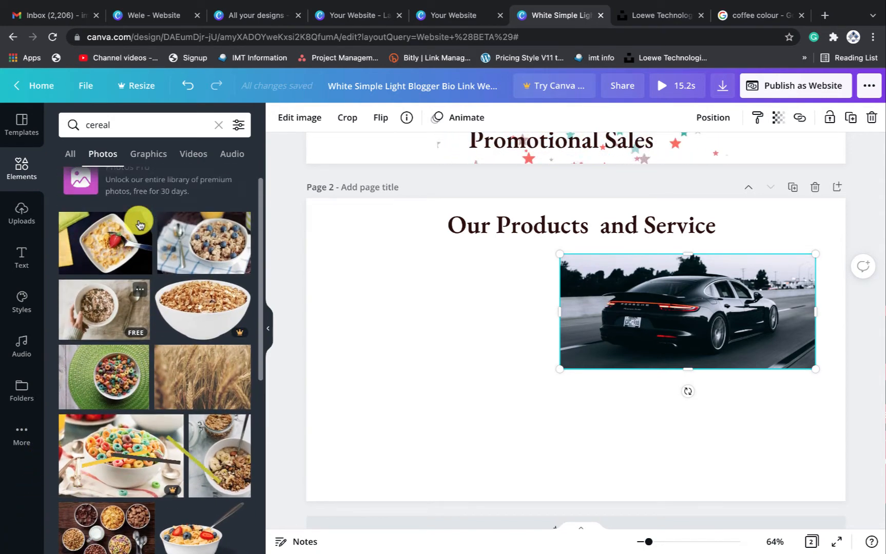
Add a cereal bowl photo and size it beside the car photo at the same height
left_click(112, 249)
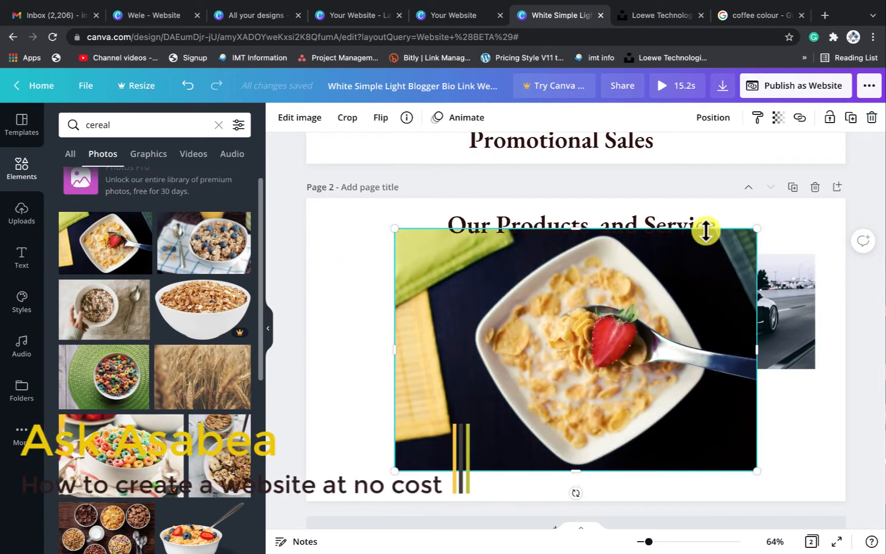
left_click_drag(755, 232, 590, 340)
left_click_drag(506, 402, 435, 311)
left_click_drag(525, 246, 519, 261)
left_click_drag(514, 370, 514, 362)
left_click_drag(463, 334, 525, 369)
Widen the car photo leftward so it meets the cereal photo
left_click(614, 324)
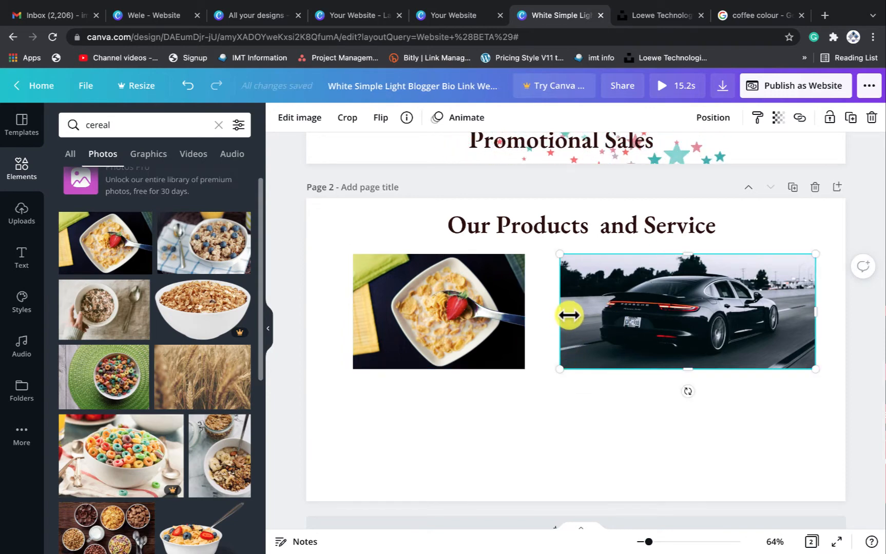
left_click_drag(558, 312, 541, 312)
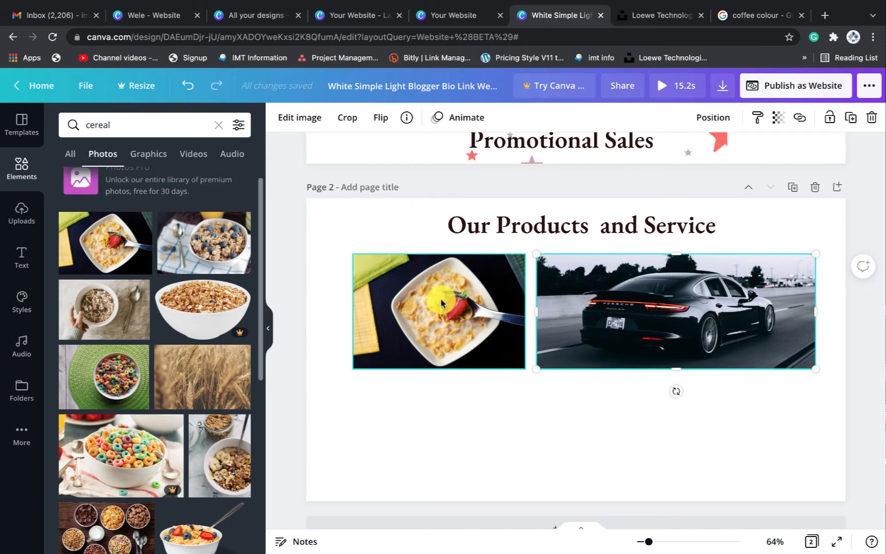
left_click(441, 300)
scroll(172, 400, "down", 10)
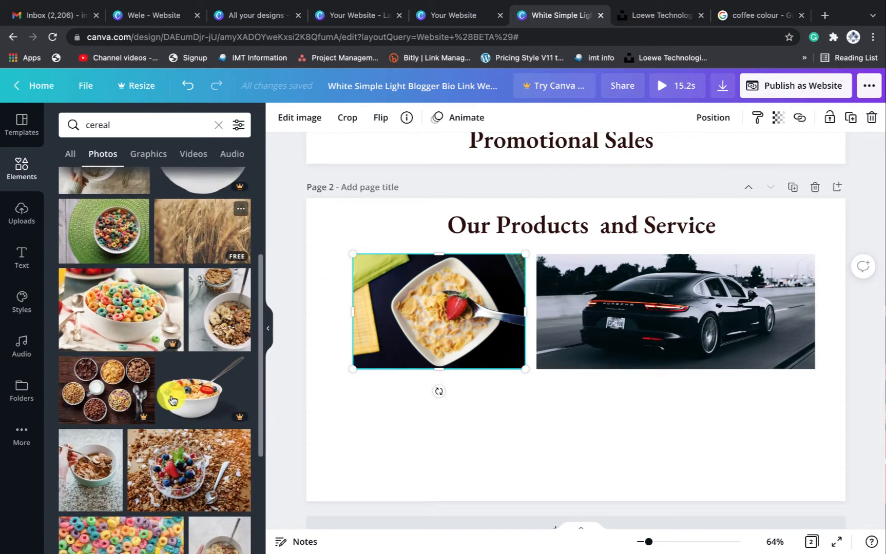
scroll(172, 401, "down", 3)
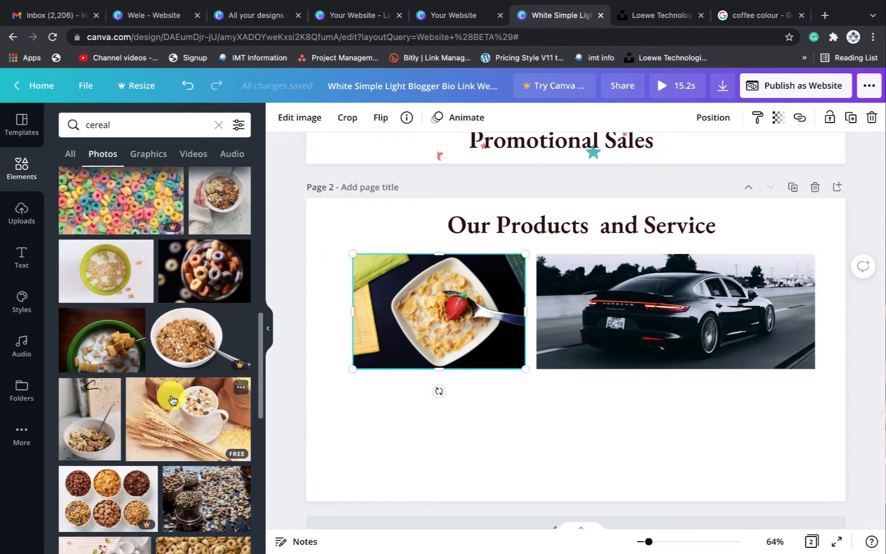
Search photos for 'consulting' and add the laptop consulting photo to Page 2
left_click(124, 126)
key("BackSpace")
type("con")
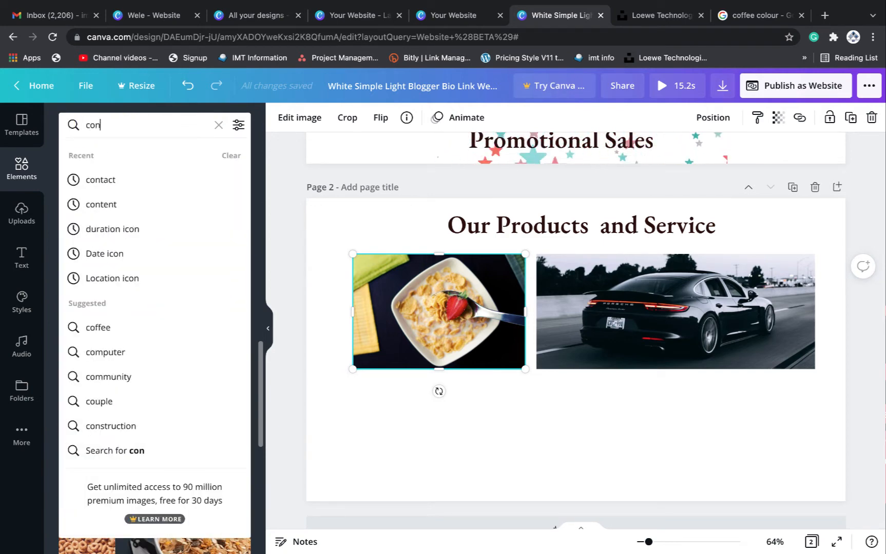
type("sult")
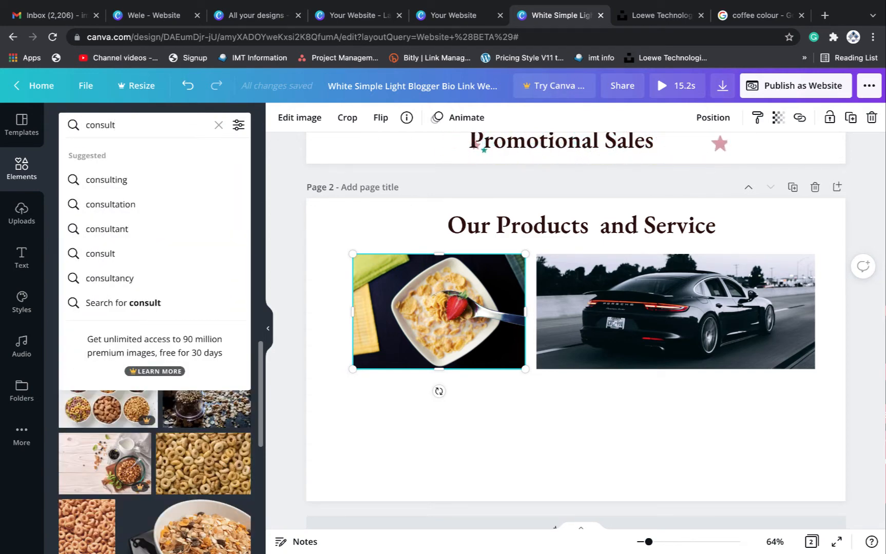
left_click(90, 179)
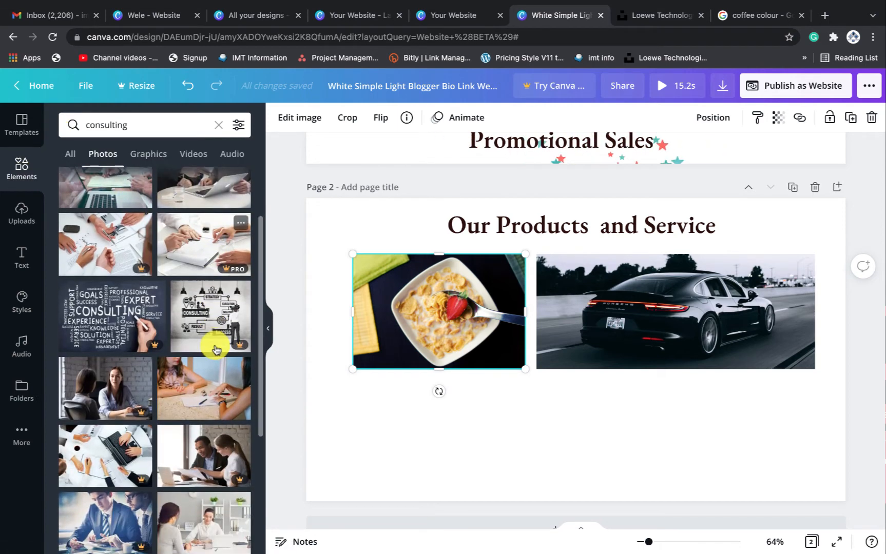
left_click(164, 278)
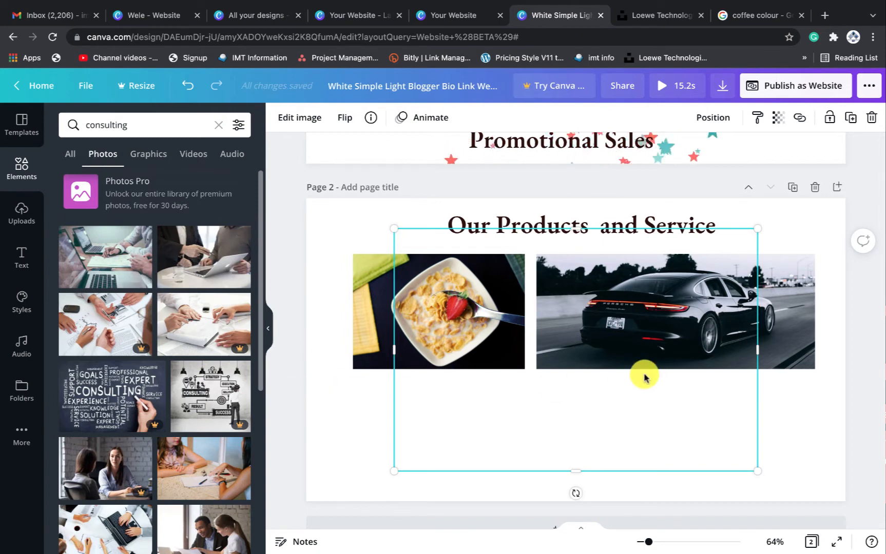
Resize the laptop photo and place it under the cereal photo, matching its width
left_click_drag(753, 229, 539, 363)
mouse_move(431, 427)
left_mouse_down()
mouse_move(409, 432)
mouse_move(419, 432)
left_mouse_up()
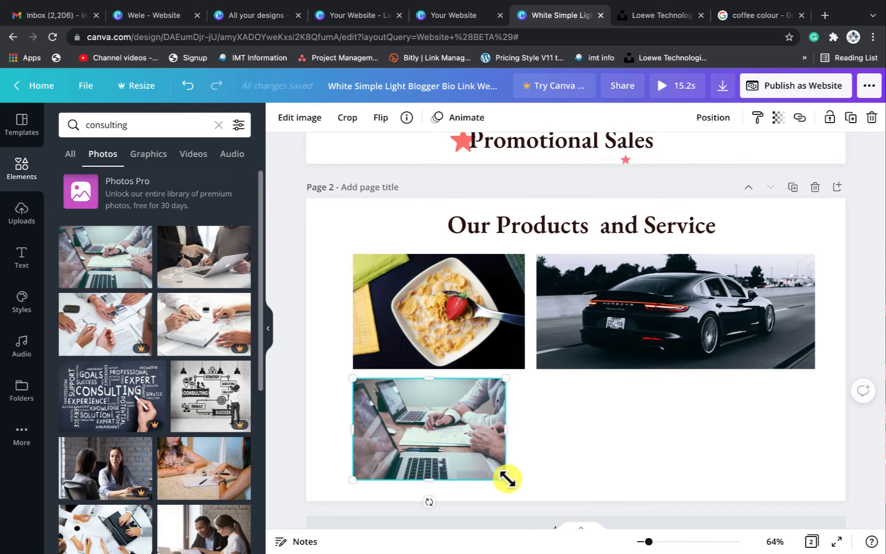
left_click_drag(513, 485, 536, 496)
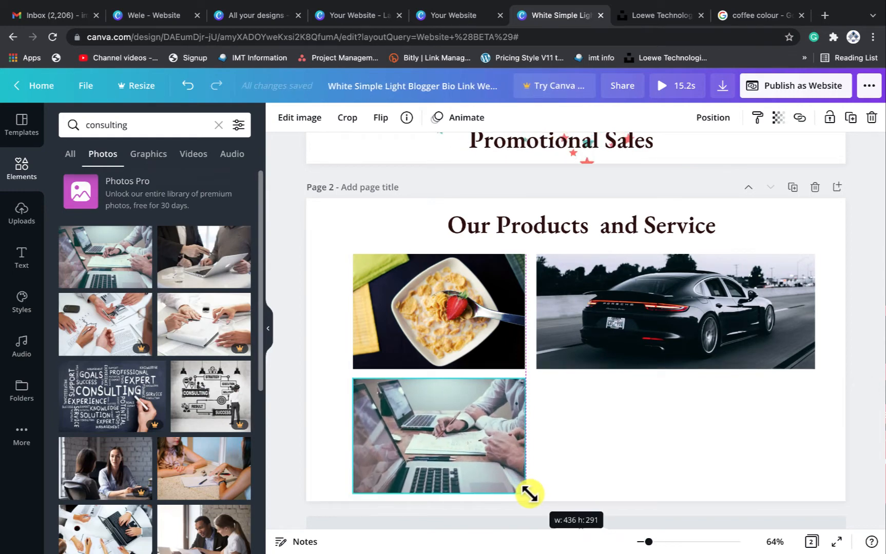
left_click_drag(528, 494, 526, 487)
scroll(133, 433, "down", 1)
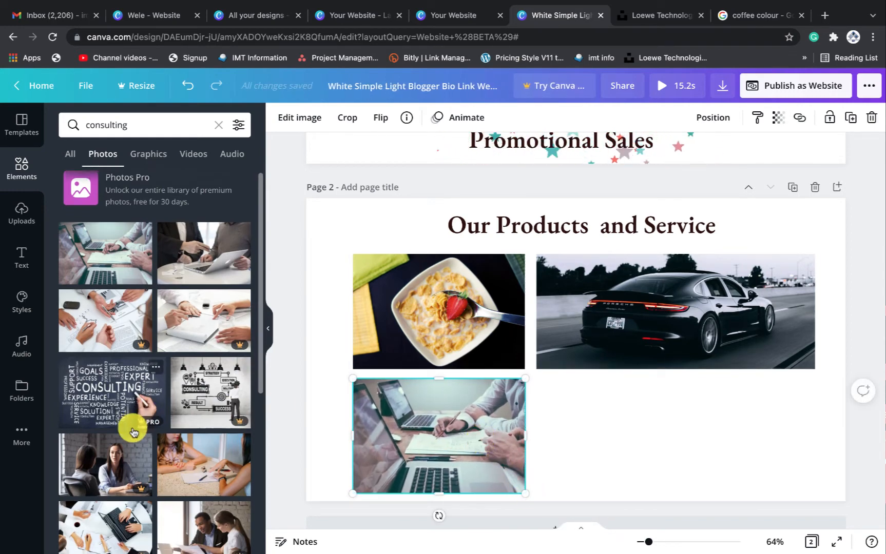
scroll(132, 432, "down", 10)
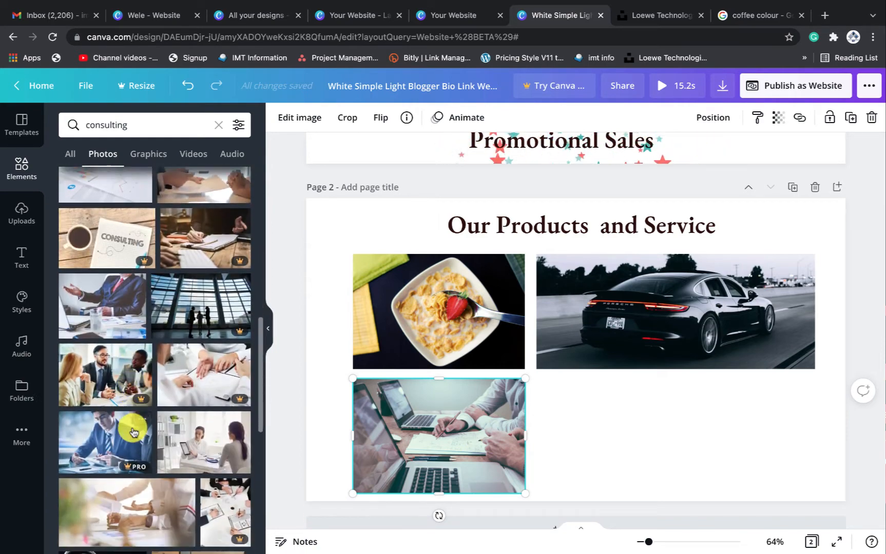
scroll(133, 433, "up", 10)
left_click(89, 123)
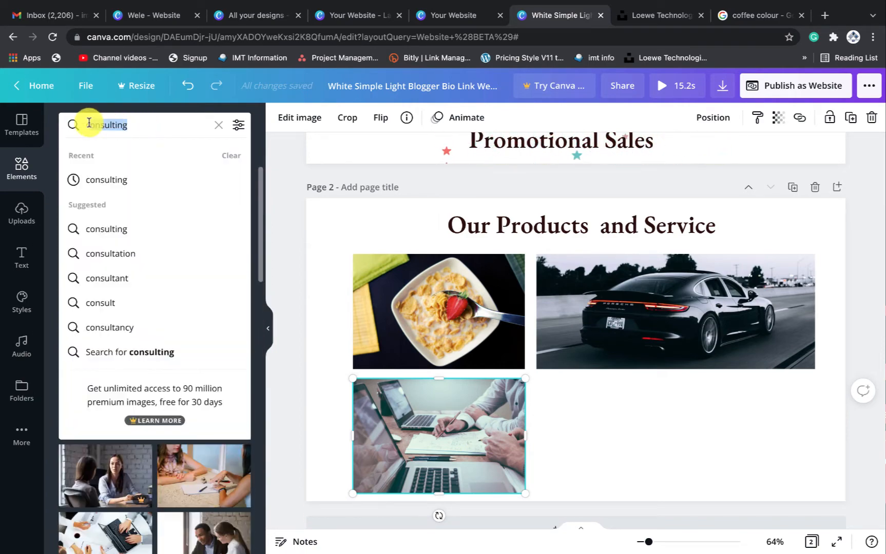
Search photos for 'fashion' and drop the sweater-and-jeans photo onto Page 2
key("BackSpace")
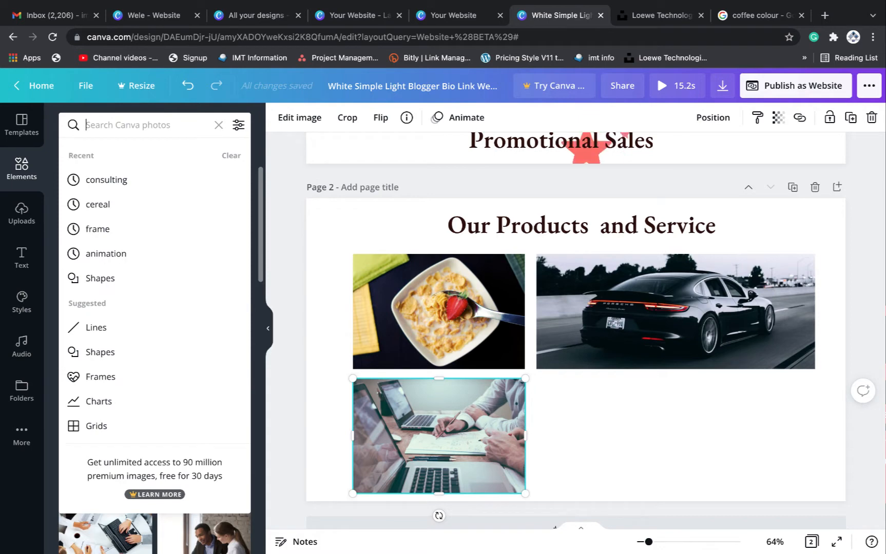
type("fa")
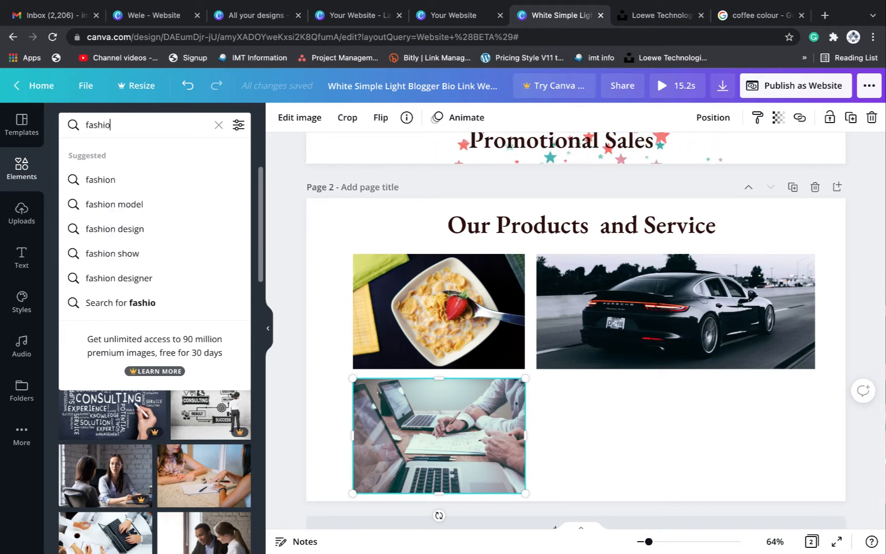
type("shio")
left_click(114, 178)
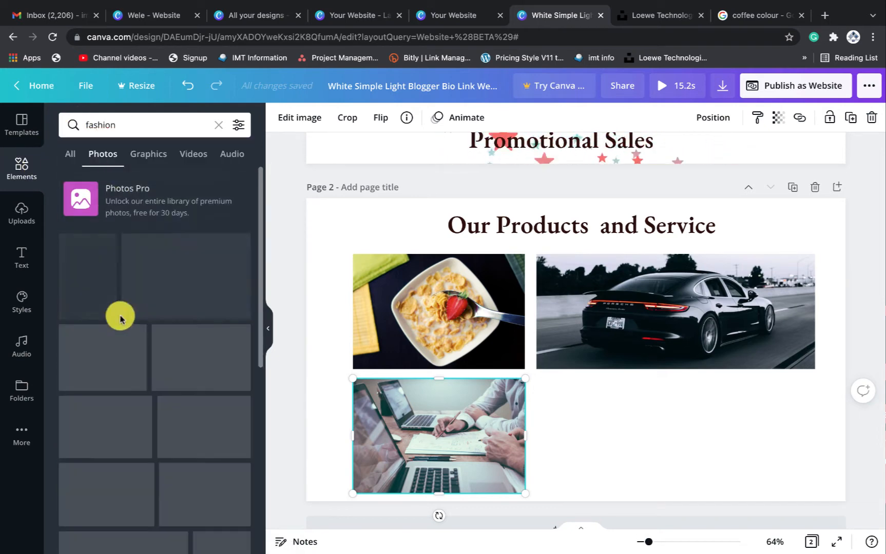
scroll(164, 372, "down", 5)
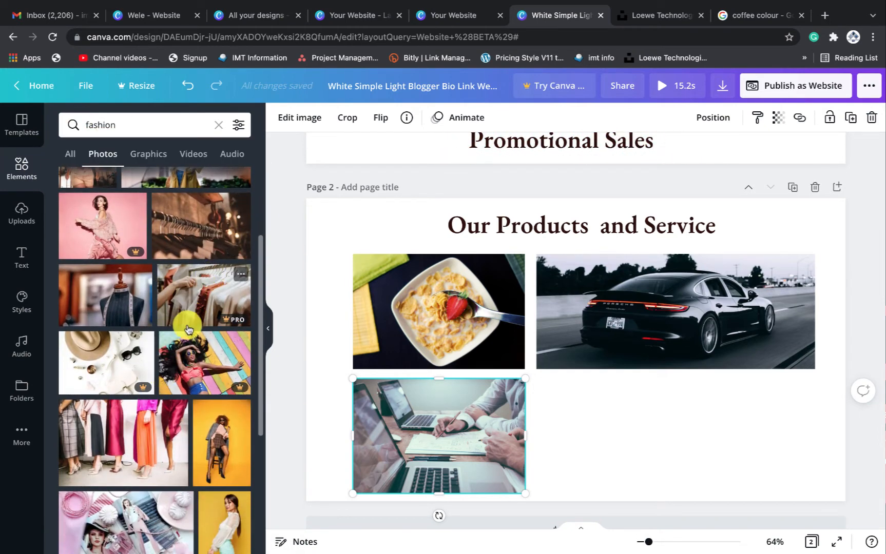
scroll(188, 329, "down", 2)
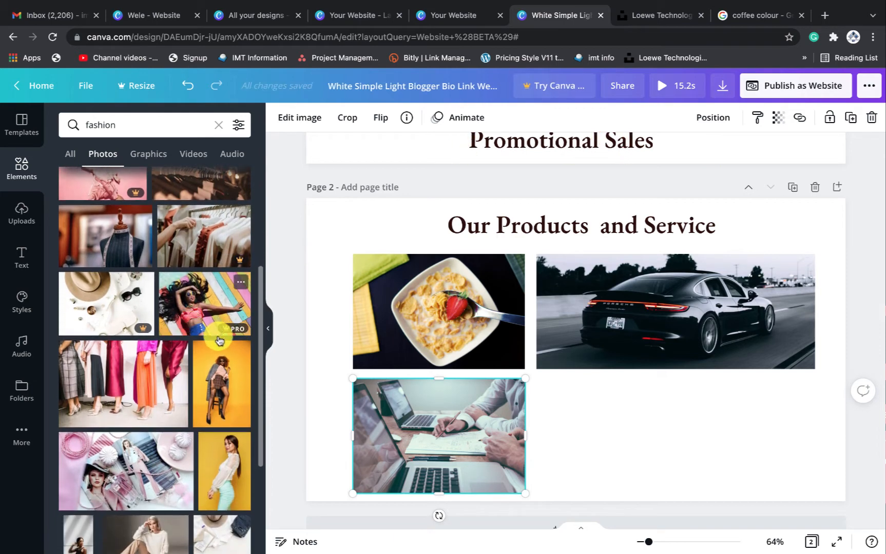
scroll(182, 360, "down", 2)
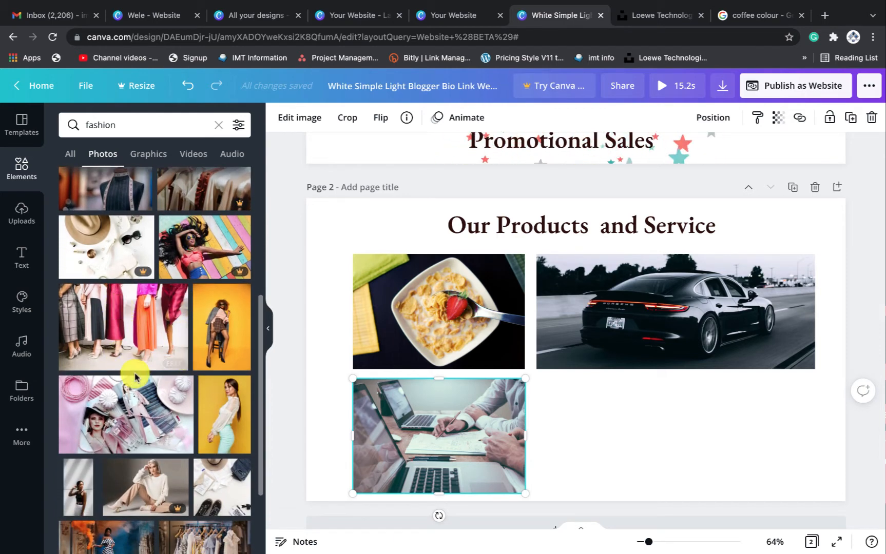
scroll(133, 371, "down", 6)
scroll(135, 359, "down", 7)
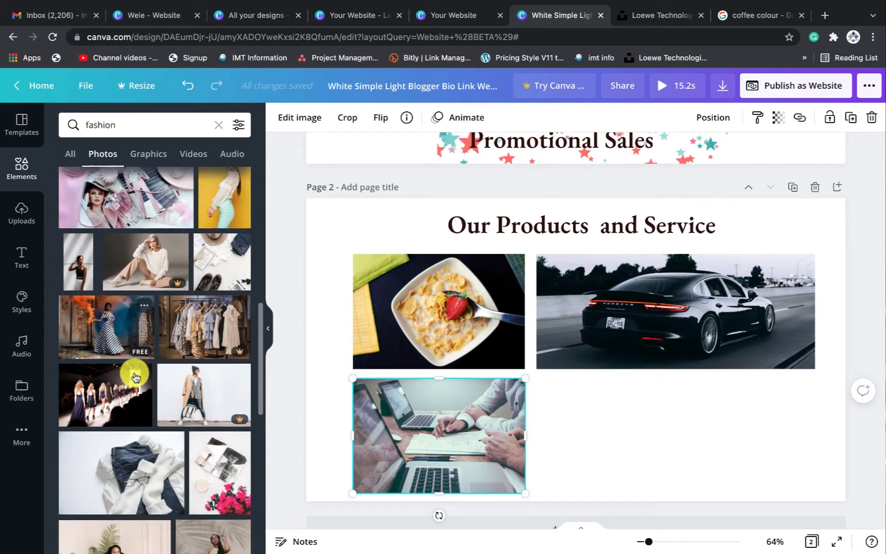
left_click_drag(132, 330, 583, 404)
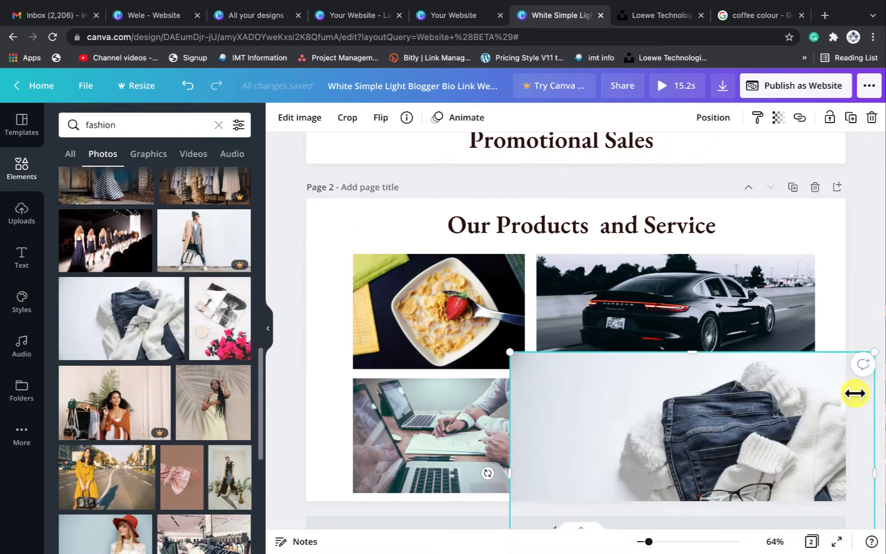
Resize the sweater photo and line it up beside the laptop photo at matching height
left_click_drag(876, 355, 670, 447)
left_click_drag(649, 485, 664, 400)
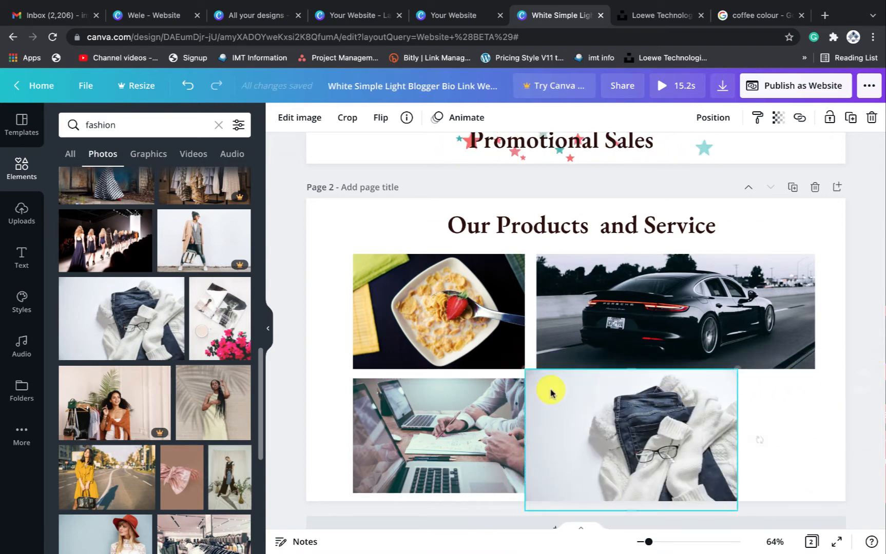
left_click_drag(558, 380, 567, 414)
mouse_move(712, 435)
left_mouse_down()
mouse_move(693, 434)
mouse_move(702, 434)
left_mouse_up()
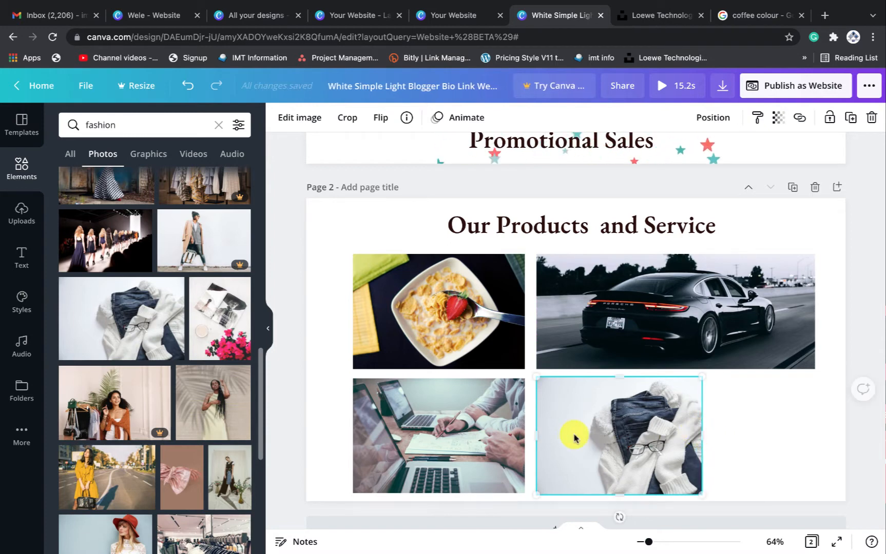
left_click_drag(534, 436, 575, 435)
left_click_drag(703, 434, 756, 436)
mouse_move(695, 433)
left_mouse_down()
mouse_move(660, 437)
mouse_move(705, 438)
left_mouse_up()
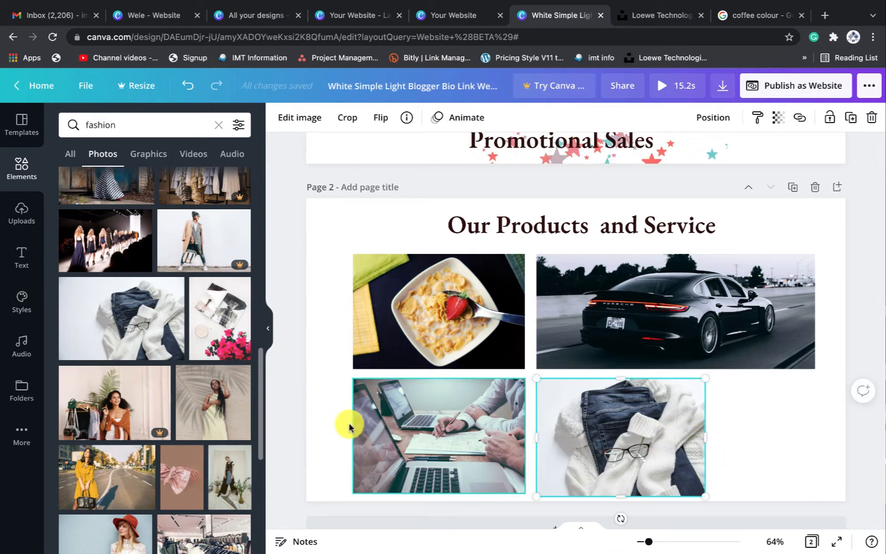
Search photos for 'child care' and place the baby-feet photo beside the sweater photo
left_click(69, 122)
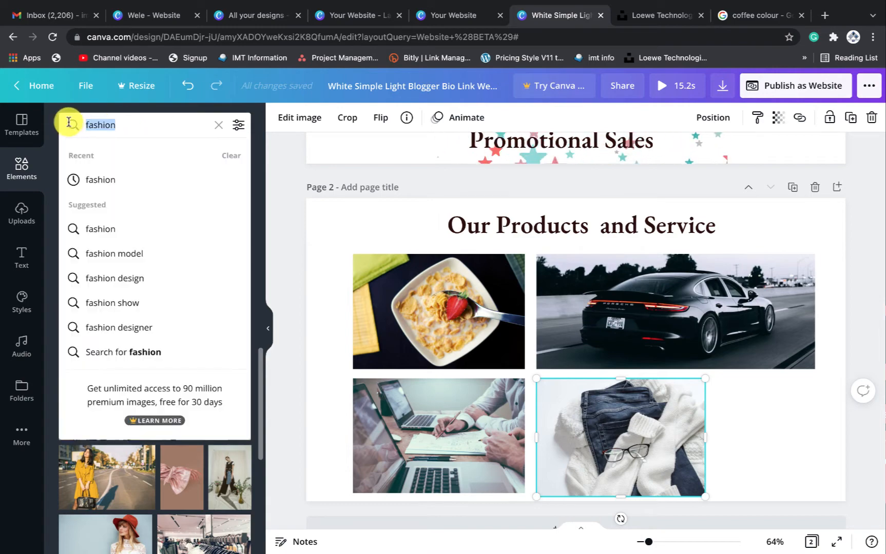
key("BackSpace")
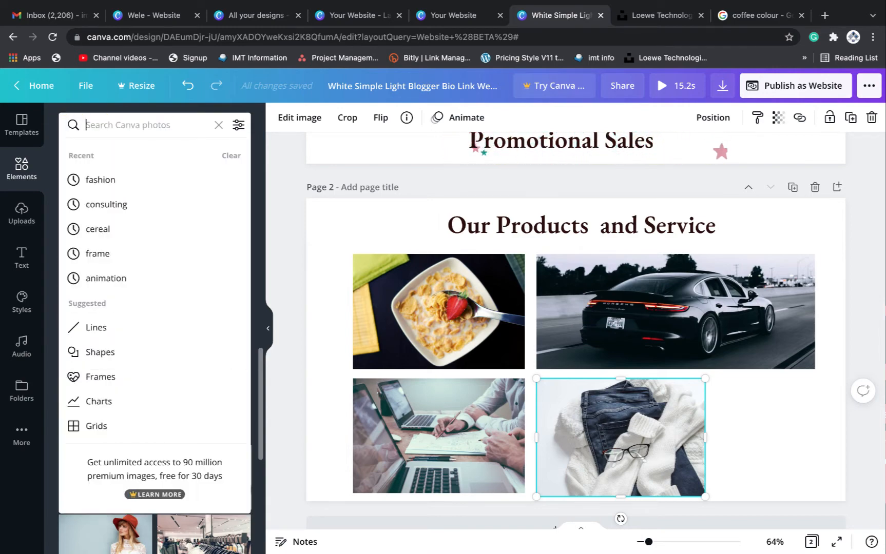
type("child")
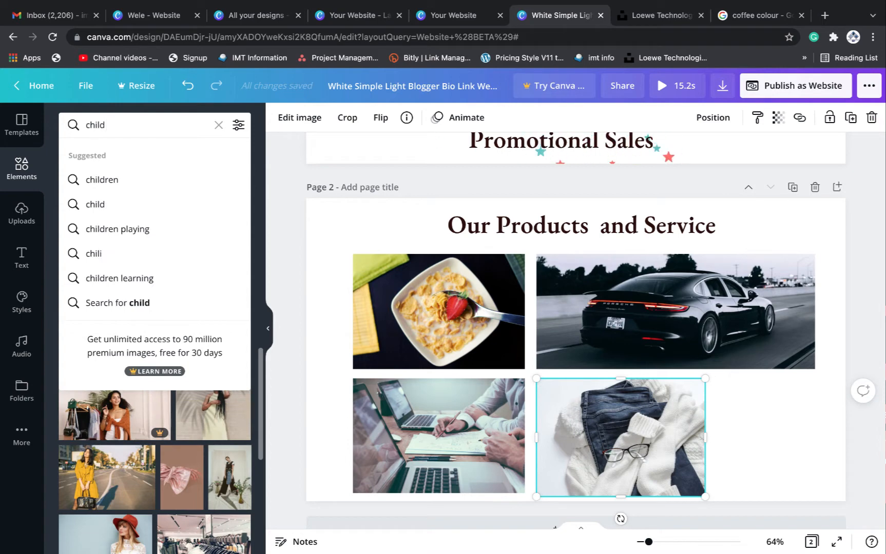
type(" care")
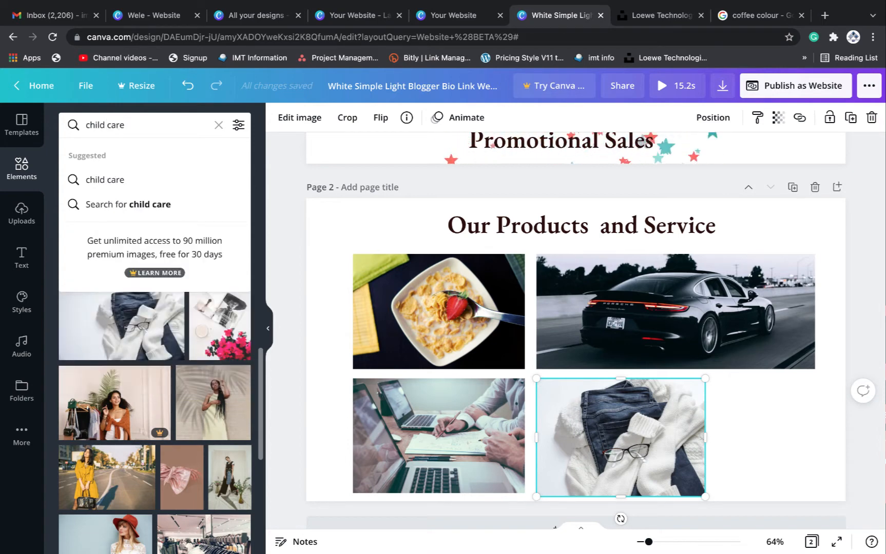
key("Return")
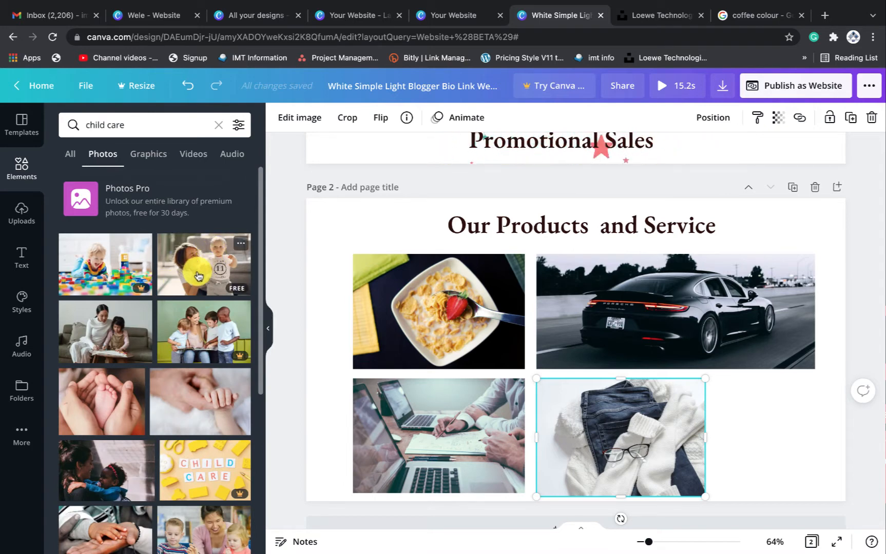
left_click_drag(109, 401, 751, 402)
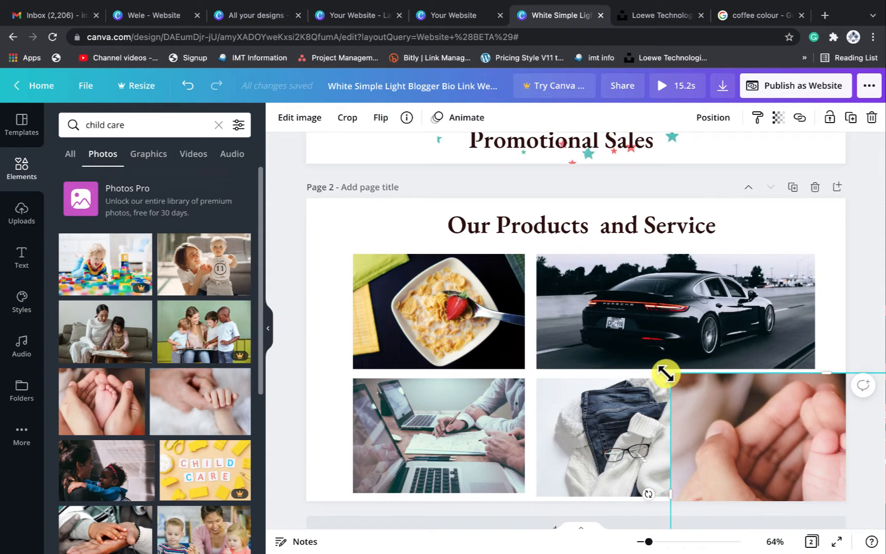
left_click_drag(671, 374, 783, 437)
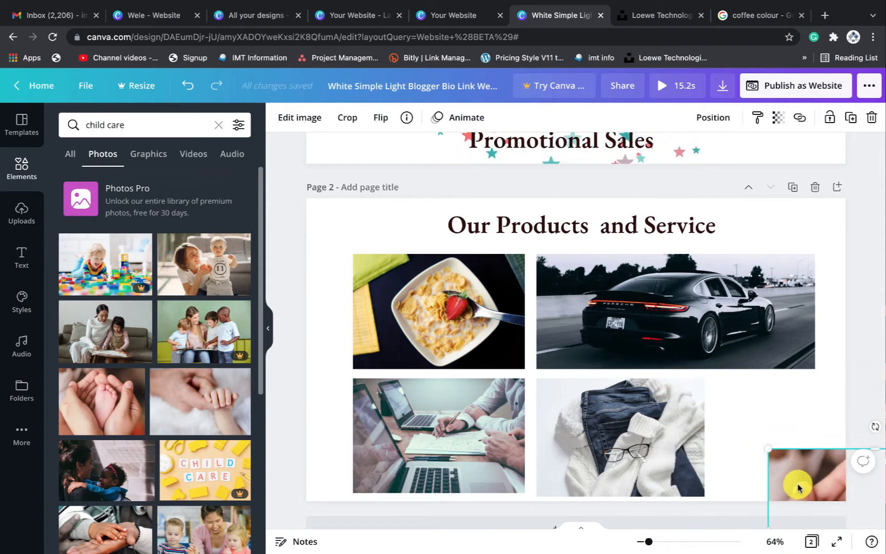
left_click_drag(796, 484, 728, 410)
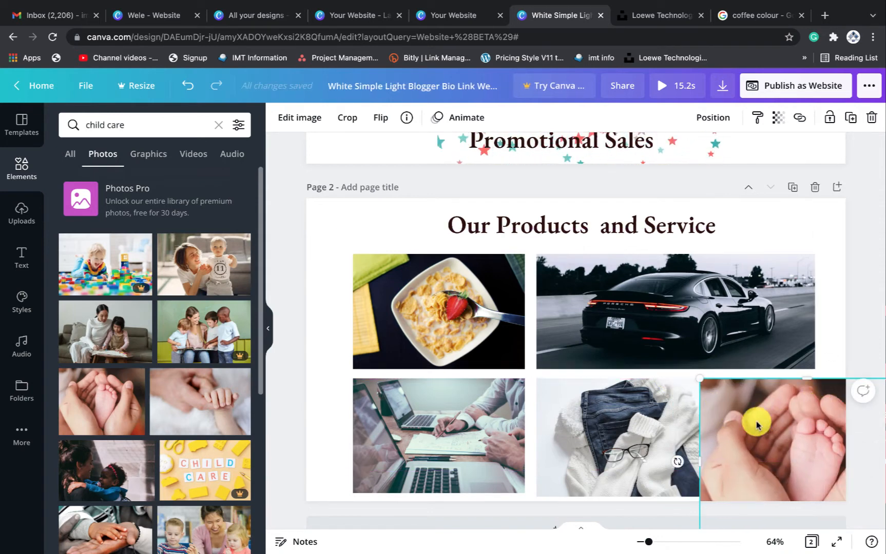
Nudge the sweater and car photos left and fit the baby-feet photo to the row
left_click(629, 416)
left_click_drag(631, 418, 627, 415)
left_click_drag(607, 352, 601, 352)
left_click(738, 422)
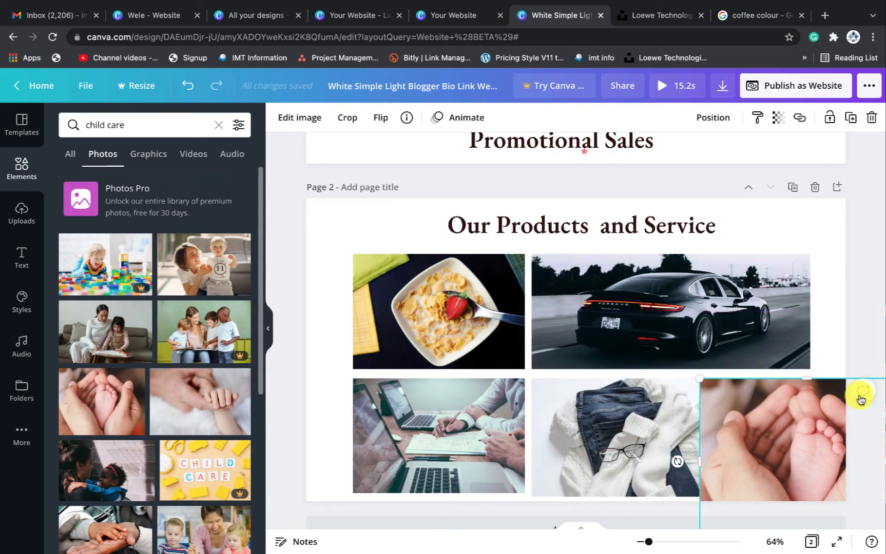
mouse_move(745, 411)
left_mouse_down()
mouse_move(804, 456)
mouse_move(730, 399)
mouse_move(741, 414)
left_mouse_up()
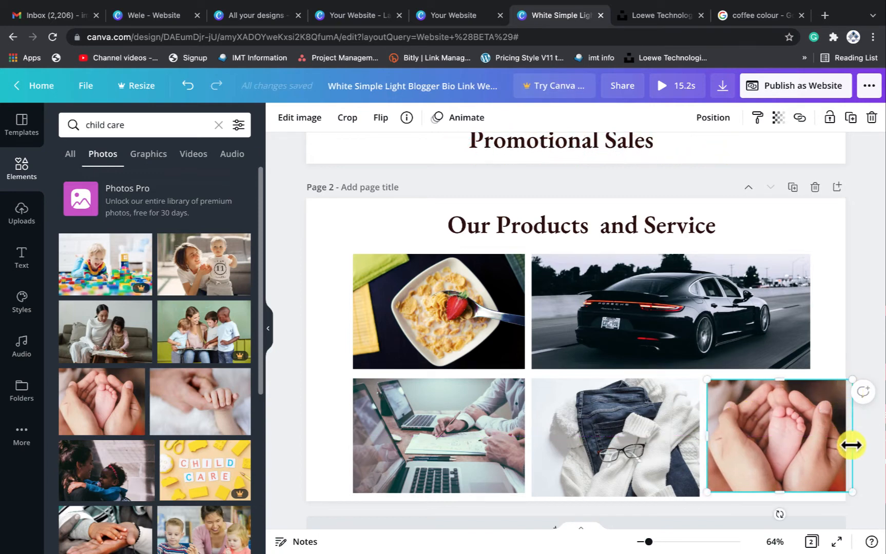
left_click_drag(847, 438, 817, 437)
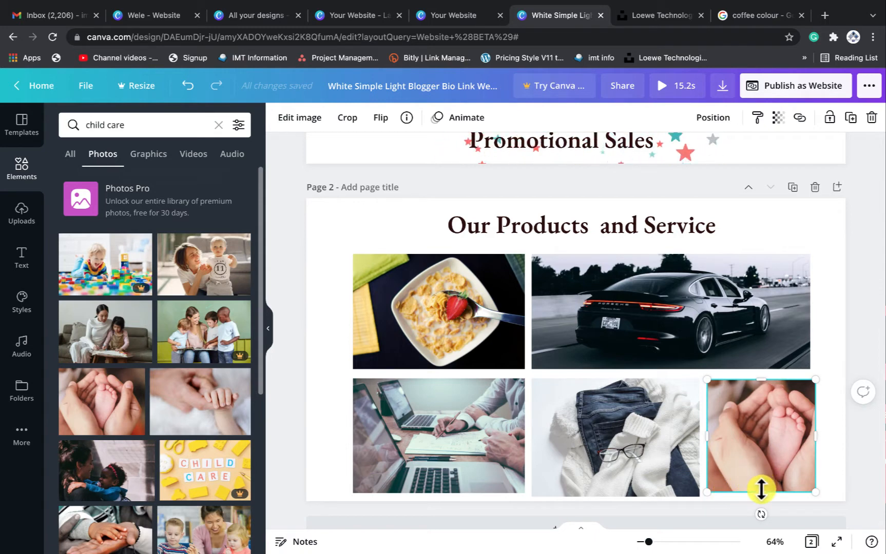
left_click_drag(761, 492, 761, 495)
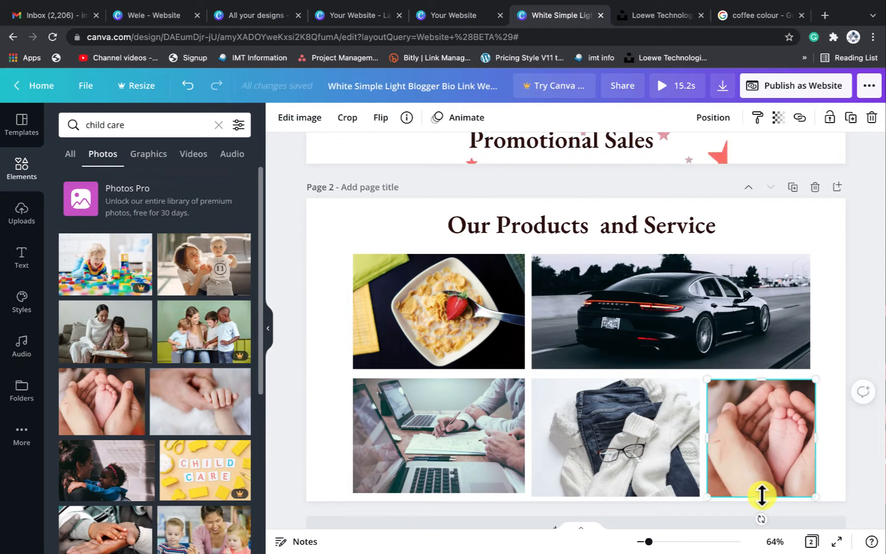
left_click(834, 336)
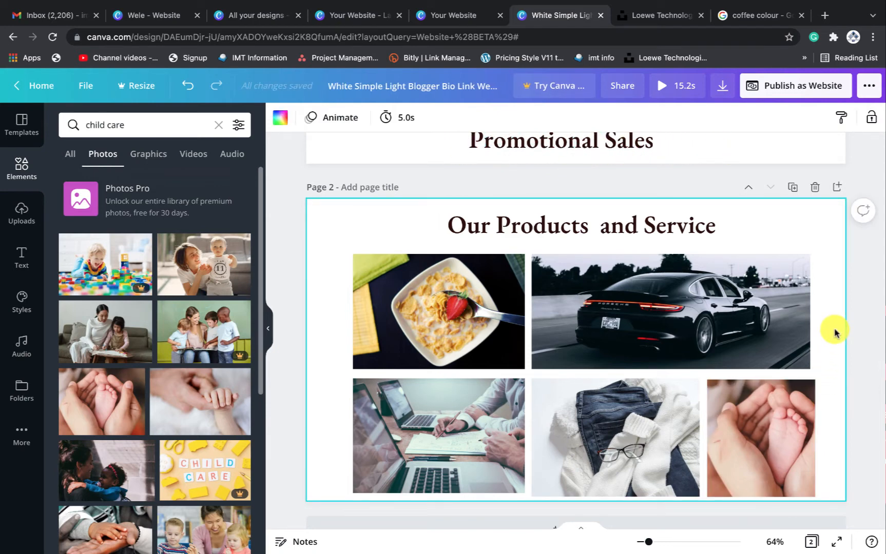
Widen the car photo slightly to the right
scroll(835, 331, "down", 1)
scroll(835, 331, "up", 1)
scroll(834, 331, "down", 1)
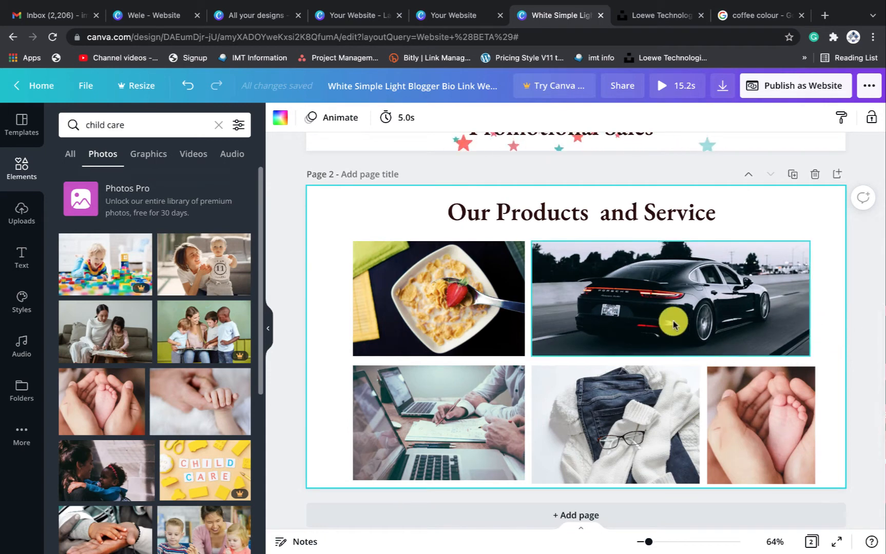
left_click(796, 320)
left_click_drag(809, 298, 819, 299)
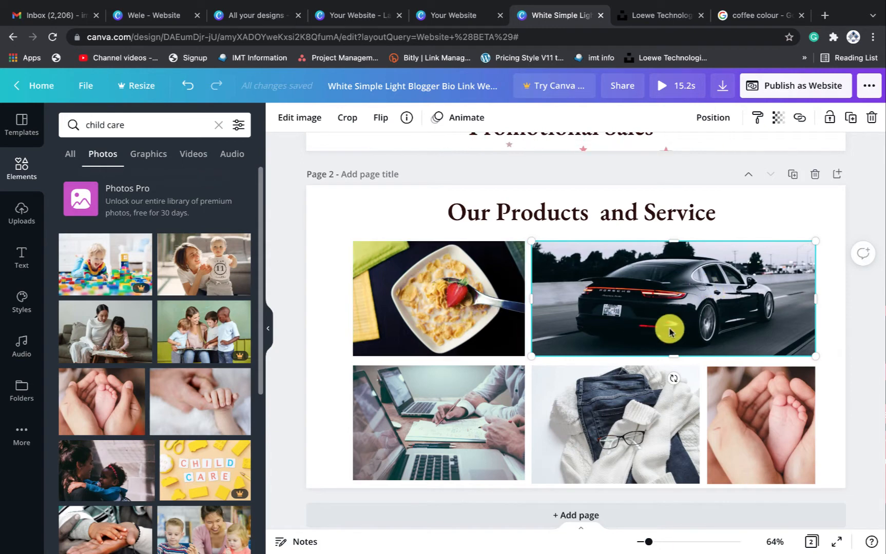
Group the SHOW NOW text with its white button shape in the hero banner
scroll(696, 296, "up", 1)
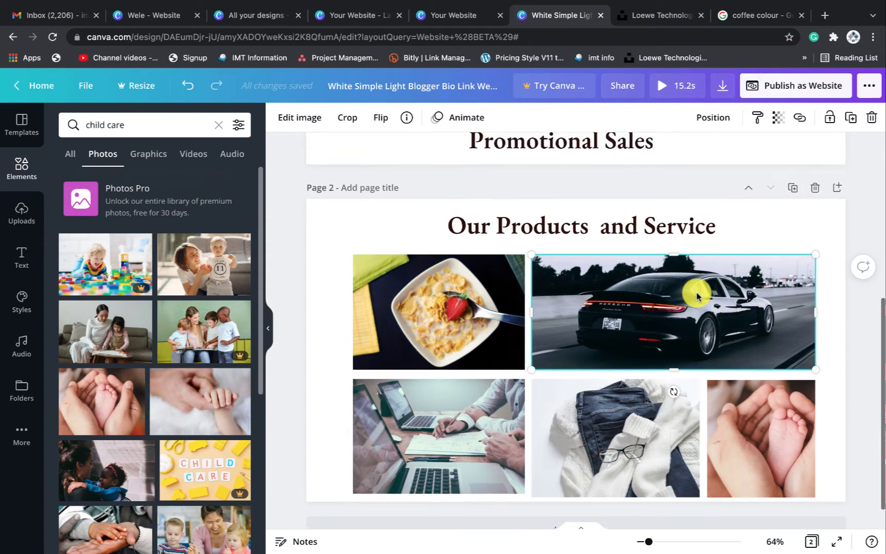
scroll(696, 296, "up", 5)
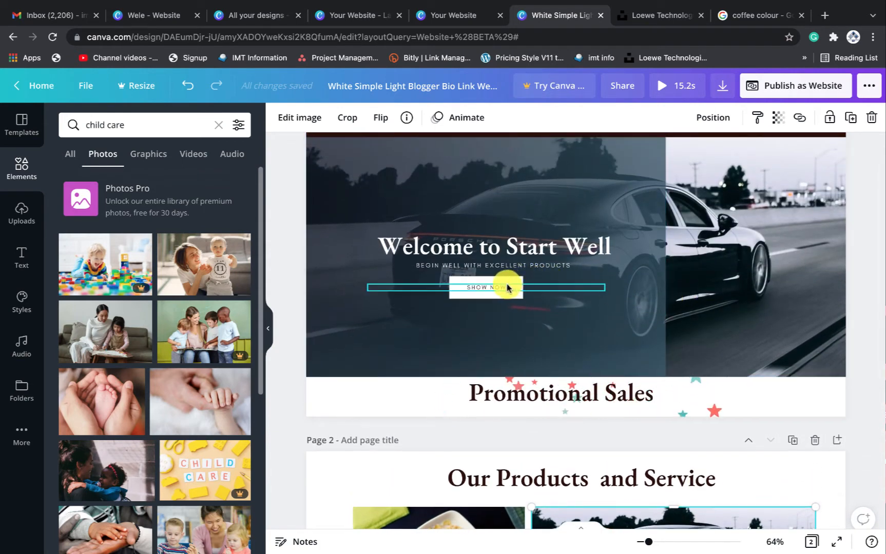
left_click(500, 286)
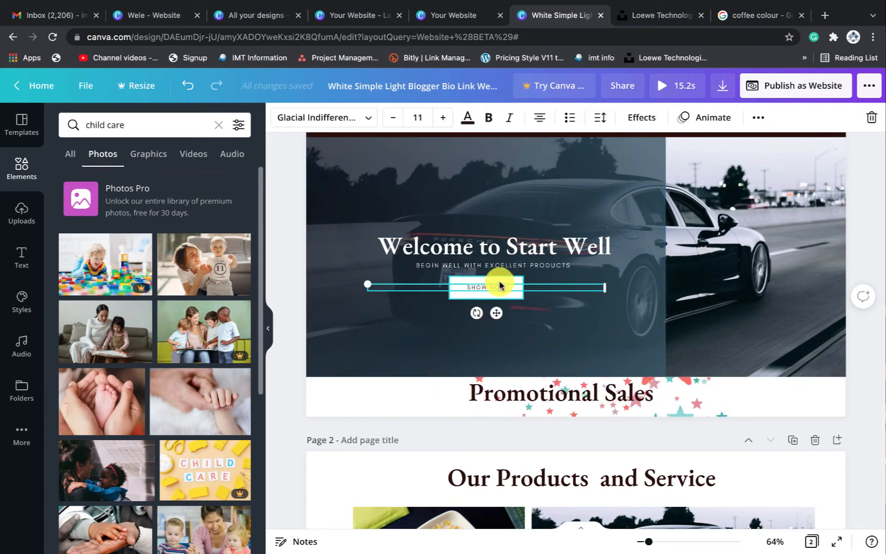
left_click(499, 284)
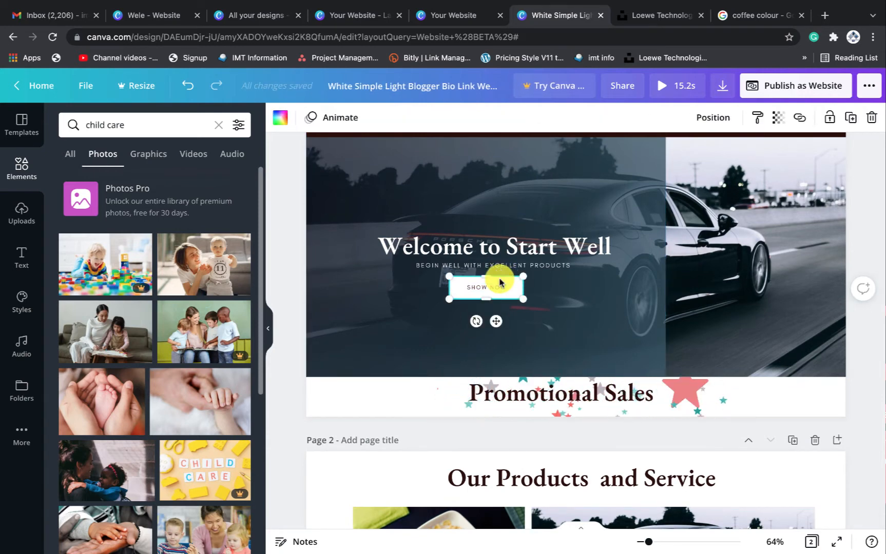
left_click(494, 288)
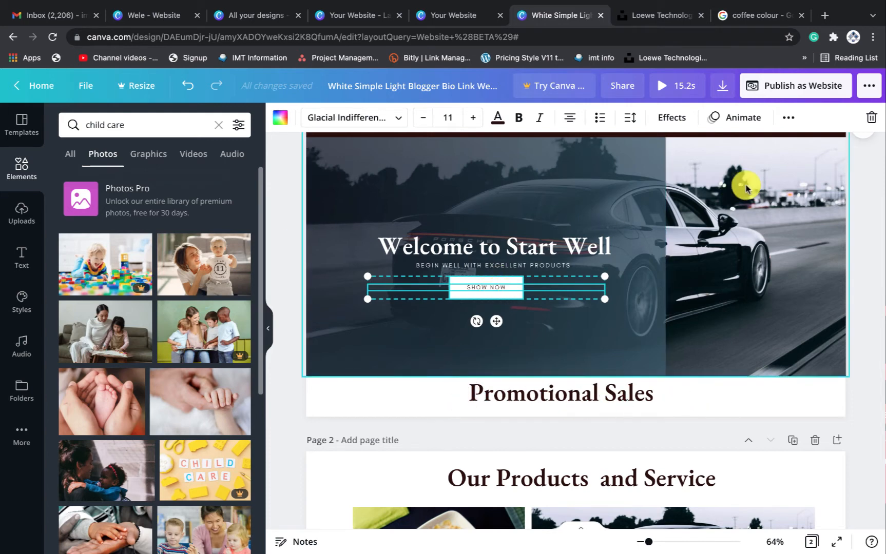
left_click(788, 118)
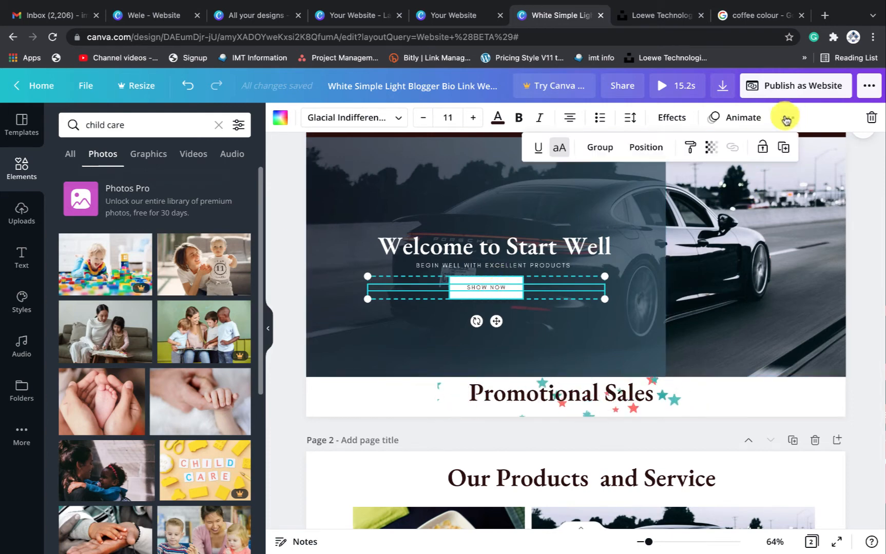
left_click(596, 150)
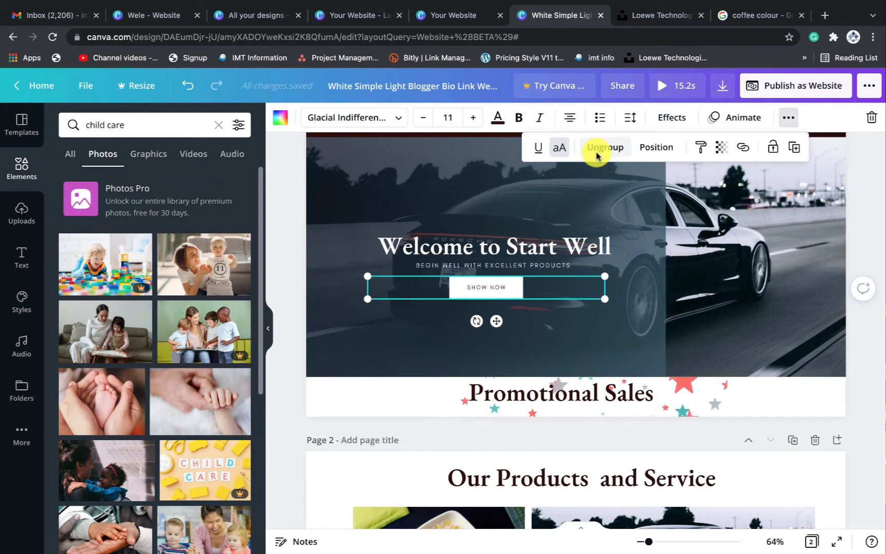
left_click(490, 290)
scroll(557, 359, "down", 5)
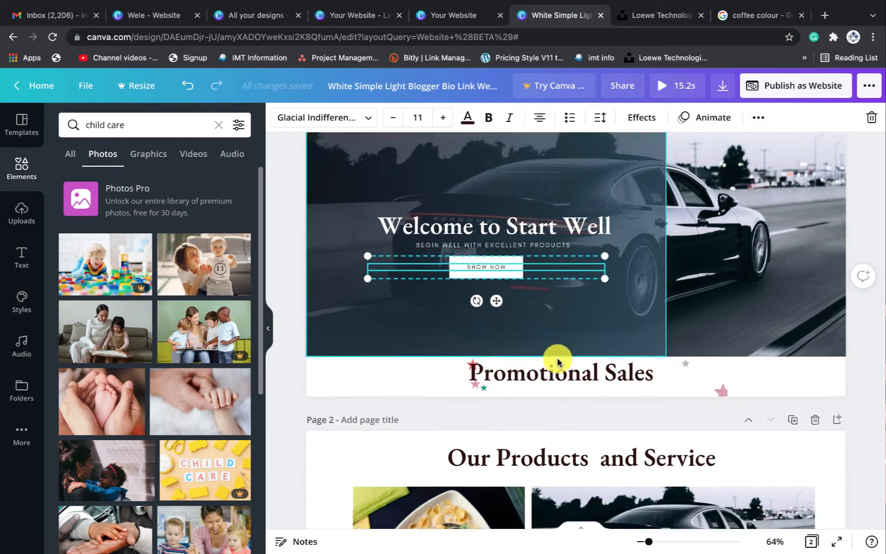
Paste SHOW NOW button copies onto the cereal and car photos
left_click(572, 361)
key("super+v")
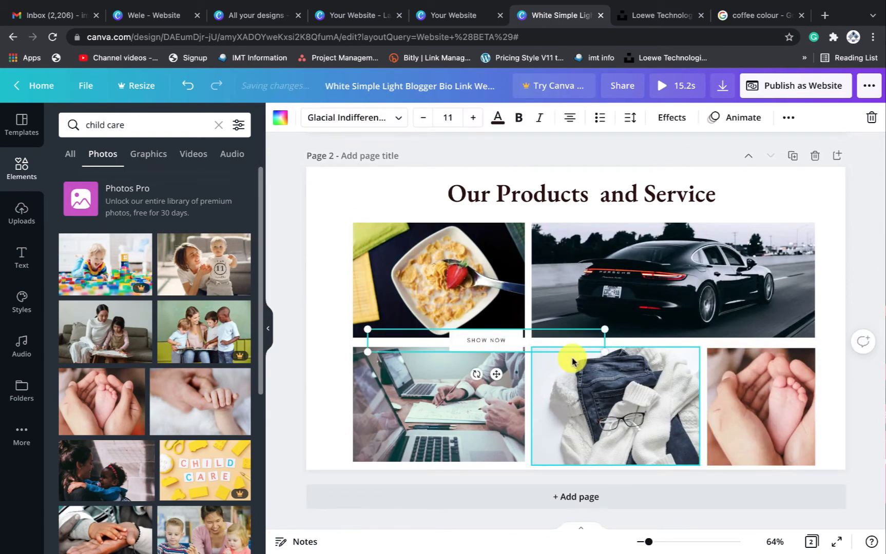
left_click_drag(486, 337, 444, 277)
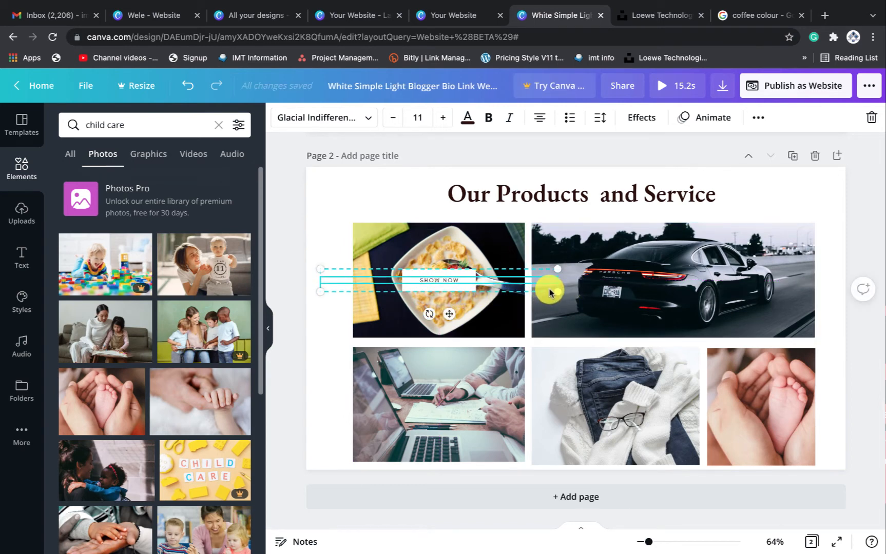
left_click(654, 252)
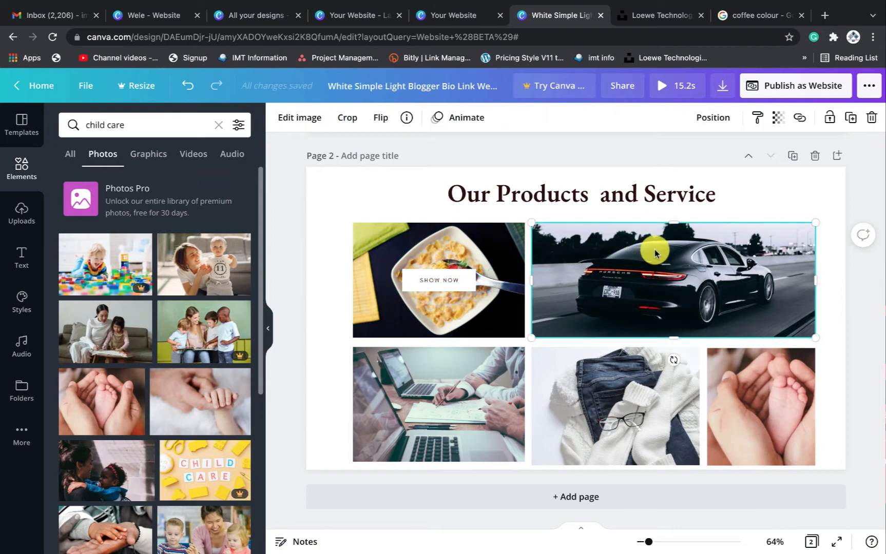
key("ctrl+v")
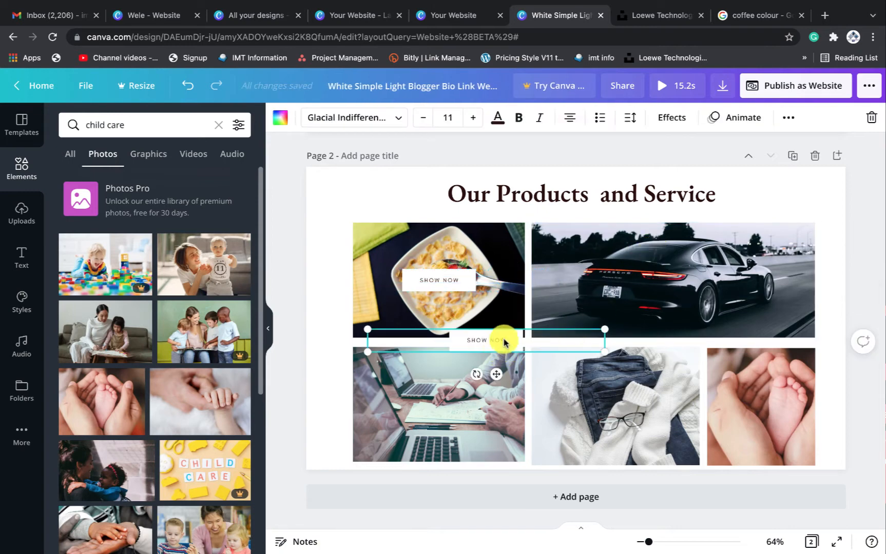
left_click_drag(503, 341, 677, 279)
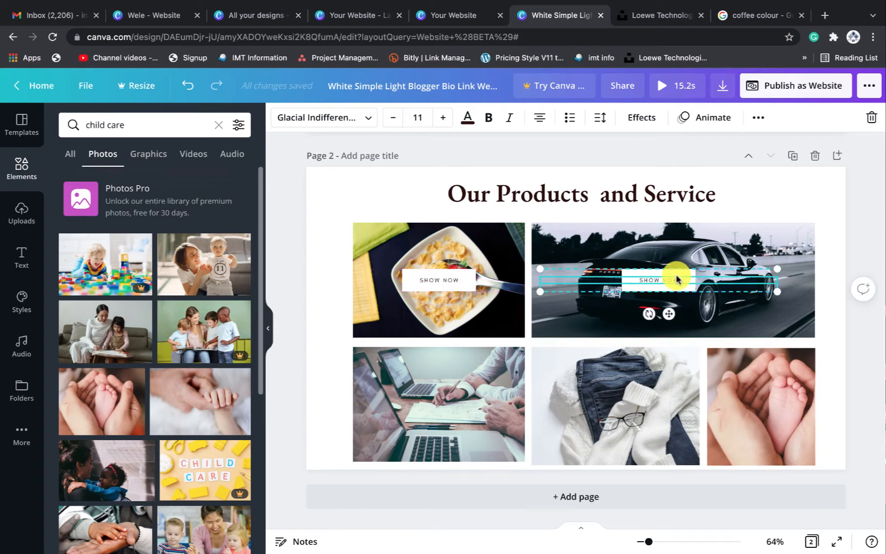
Paste three more SHOW NOW copies onto the baby-feet, clothes and laptop photos
key("ctrl+v")
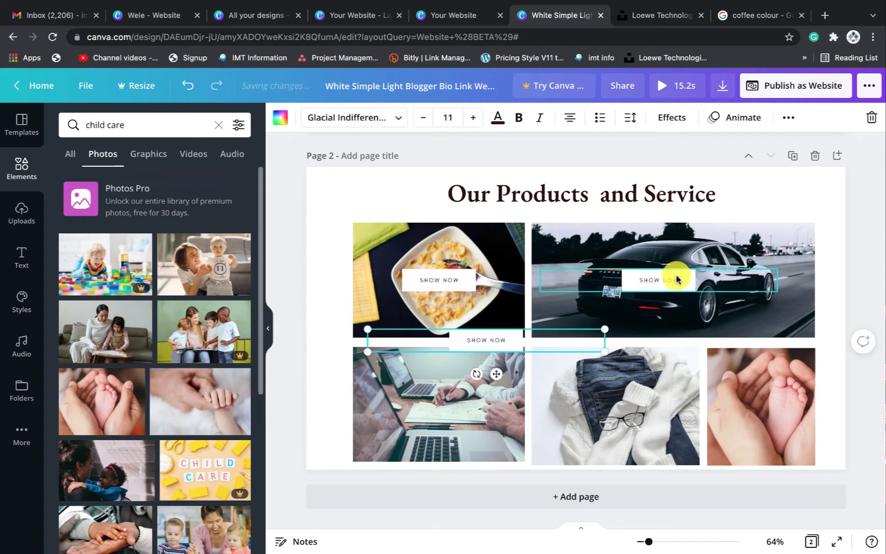
type("SHOW NOW")
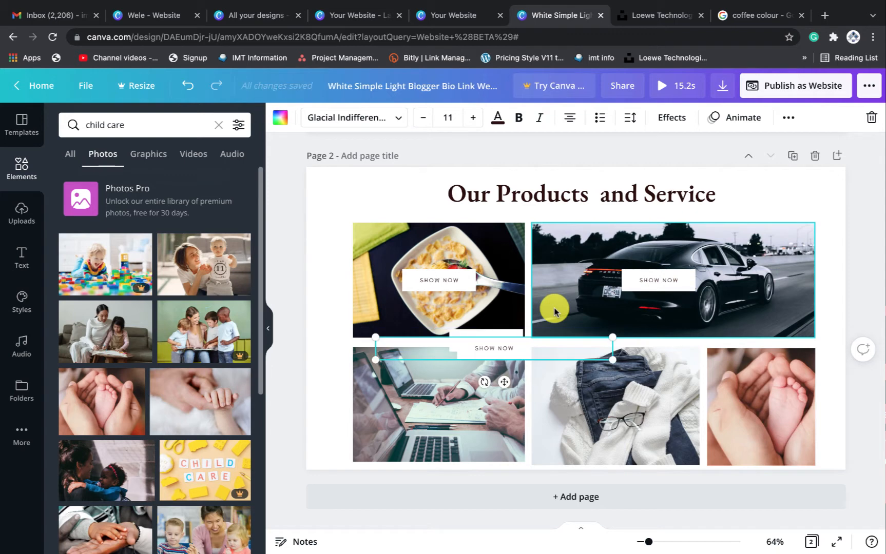
left_click_drag(508, 348, 778, 409)
left_click_drag(506, 354, 628, 409)
left_click_drag(486, 339, 442, 404)
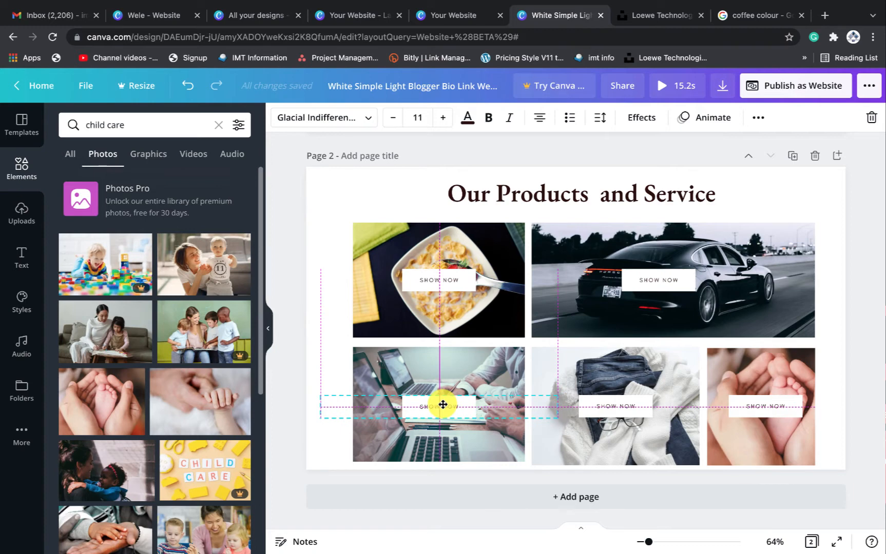
left_click_drag(443, 404, 443, 405)
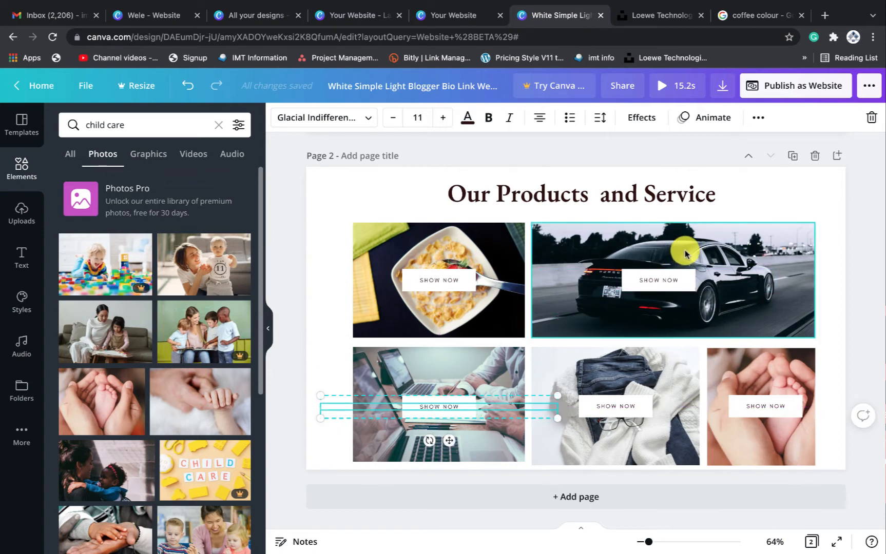
left_click(754, 190)
left_click(821, 201)
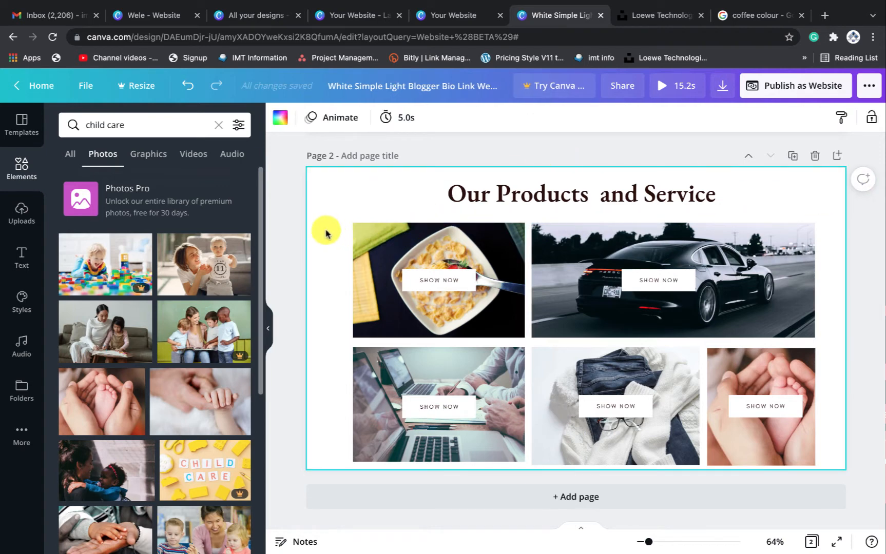
left_click_drag(331, 236, 794, 442)
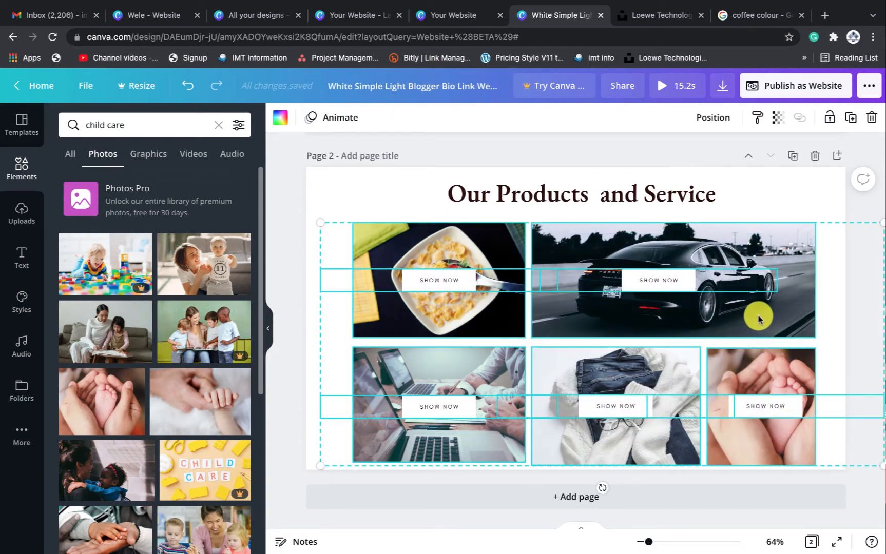
Move the five photos and their SHOW NOW buttons up together as one block
left_click_drag(758, 319, 756, 306)
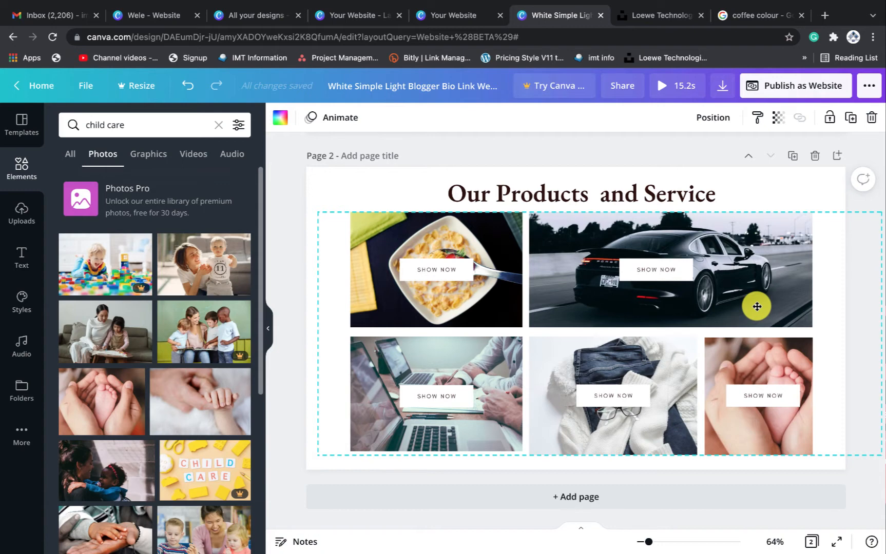
left_click_drag(756, 306, 757, 306)
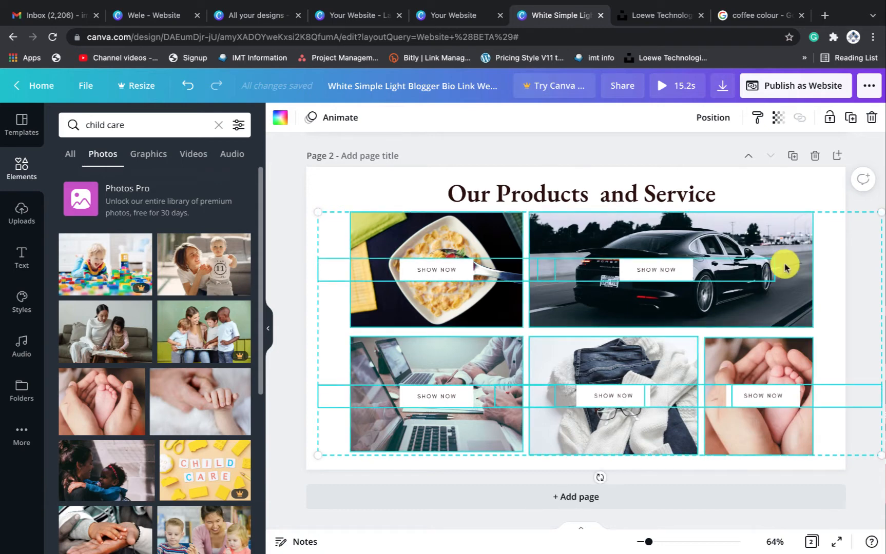
left_click(816, 198)
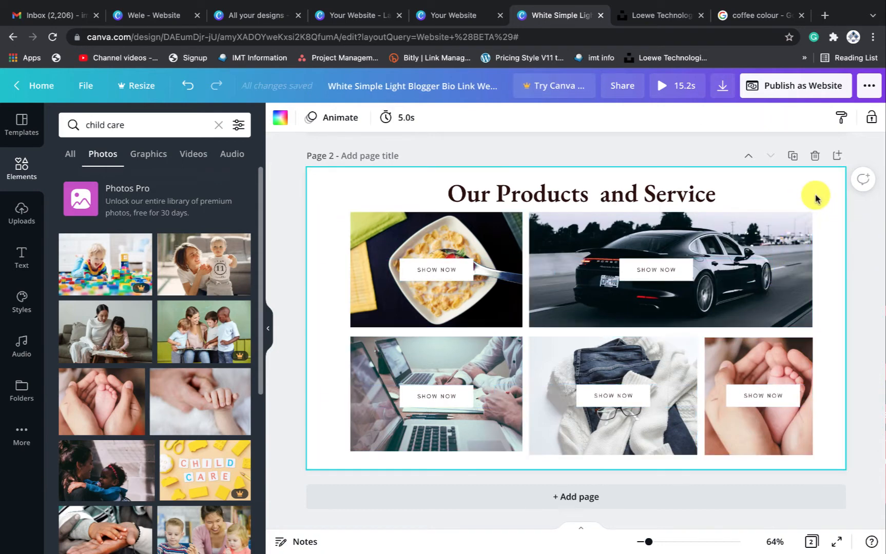
scroll(816, 198, "up", 4)
scroll(816, 197, "down", 3)
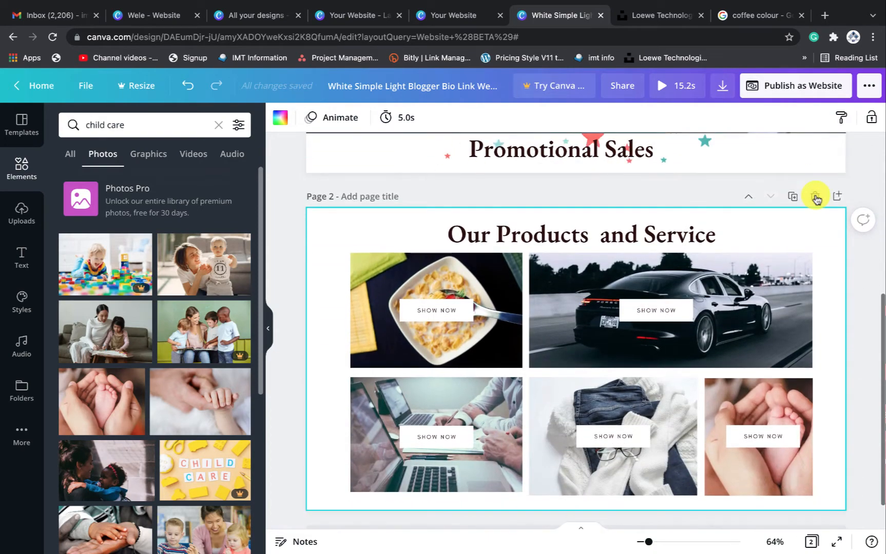
Publish as a website, open it in a new tab and review hero, Promotional Sales and products
left_click(792, 88)
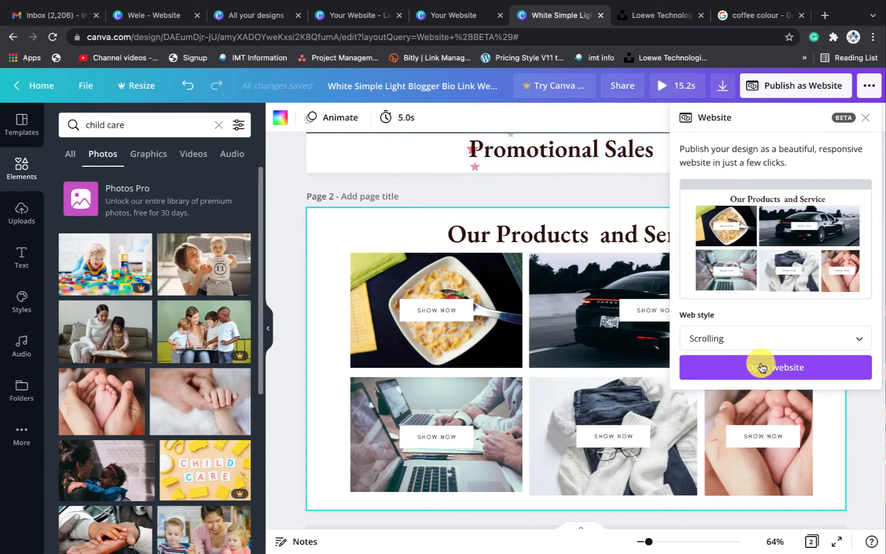
left_click(763, 367)
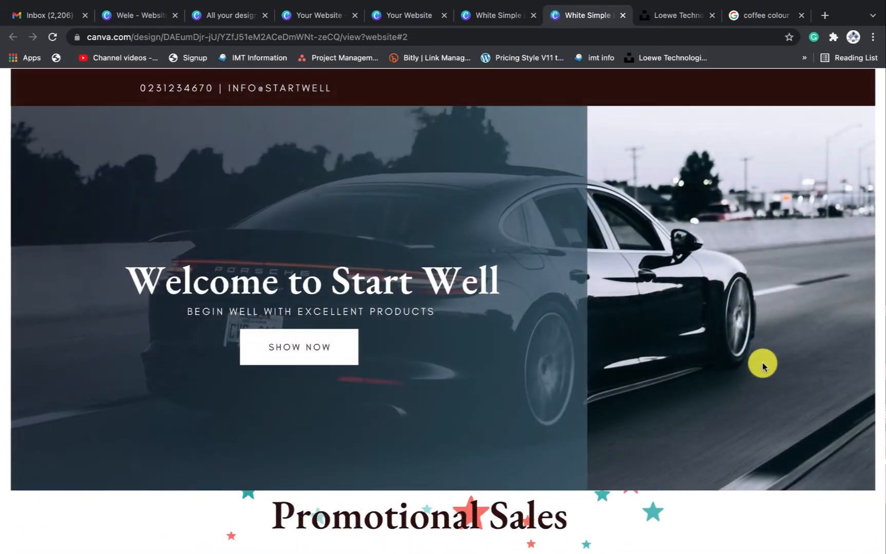
scroll(763, 367, "down", 5)
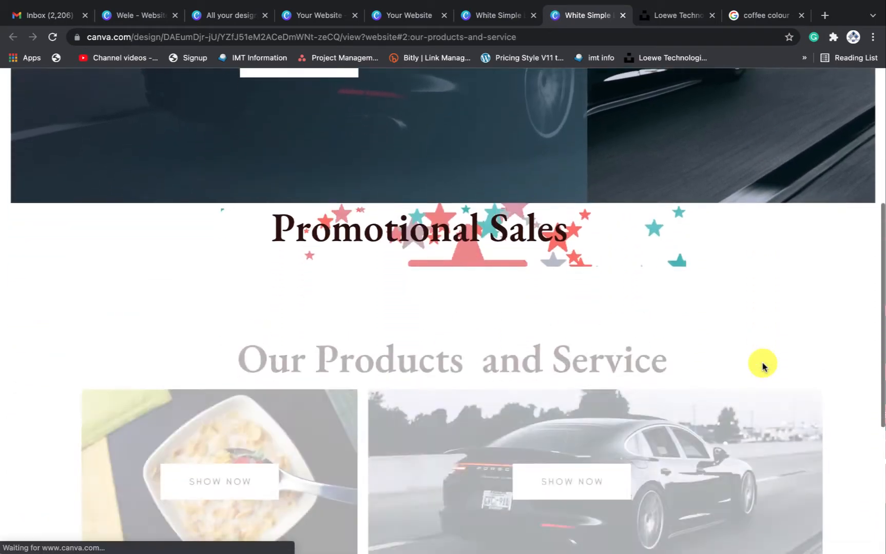
scroll(762, 365, "down", 4)
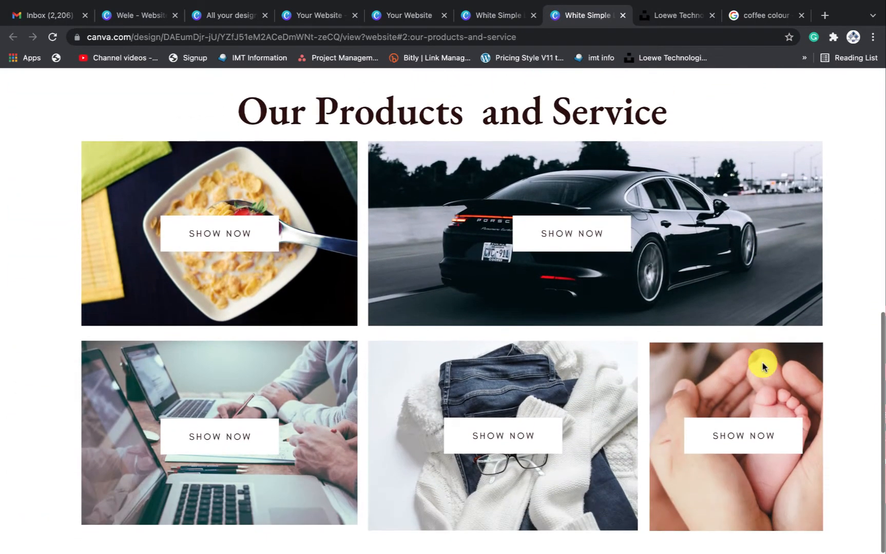
scroll(762, 366, "up", 4)
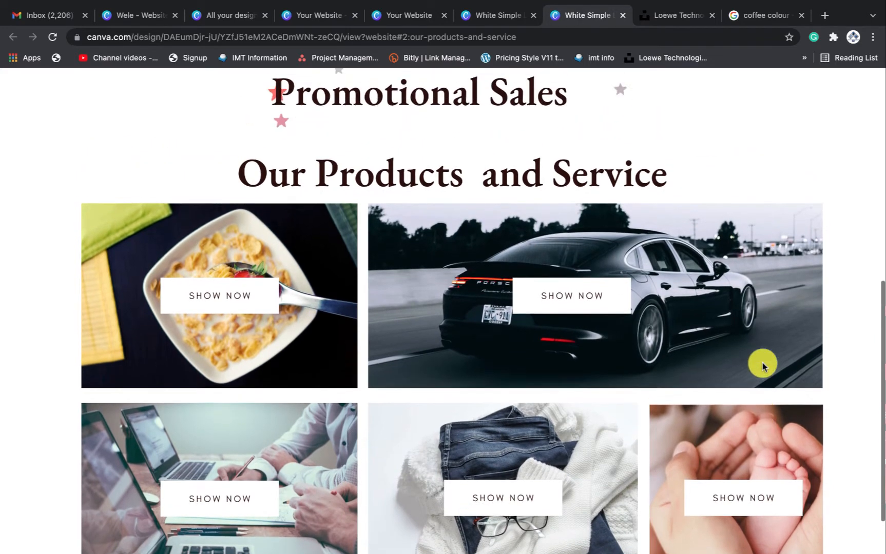
scroll(763, 366, "up", 2)
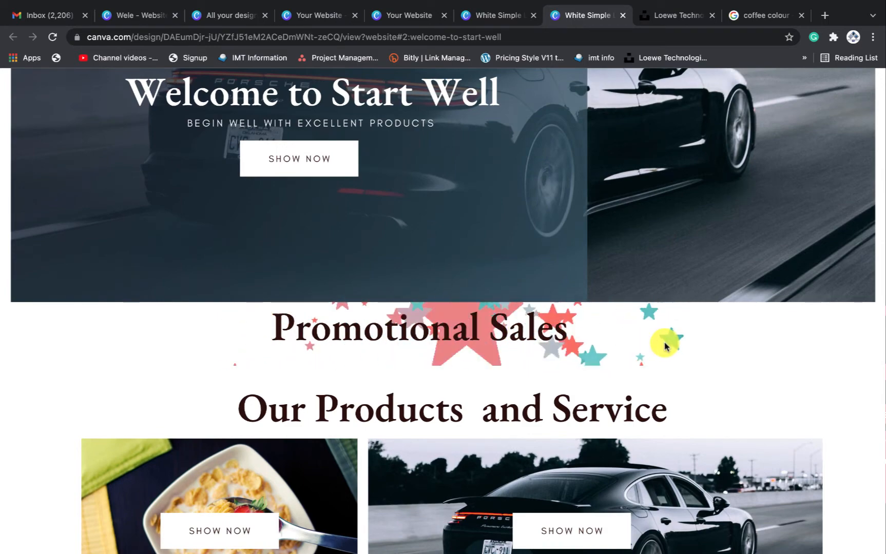
scroll(665, 341, "up", 4)
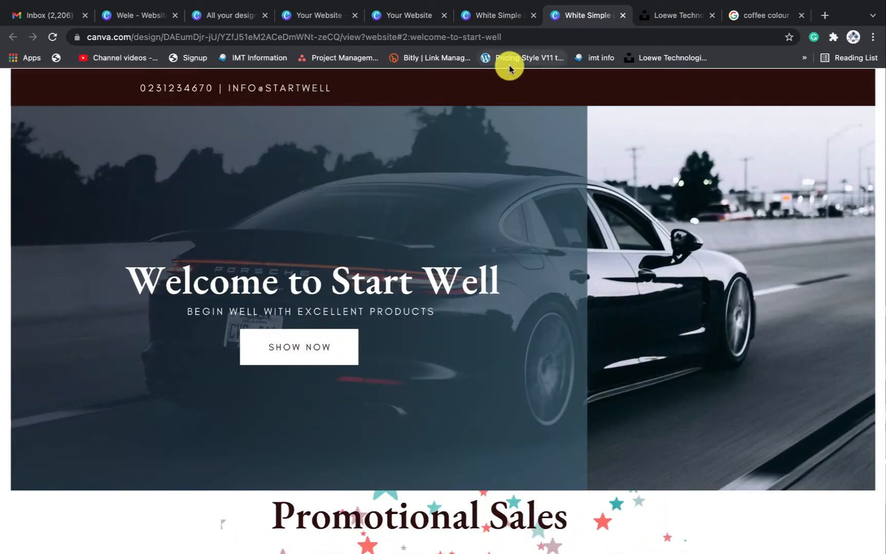
Shrink the Promotional Sales text to size 33 and change its font to Canva Student Font
left_click(482, 17)
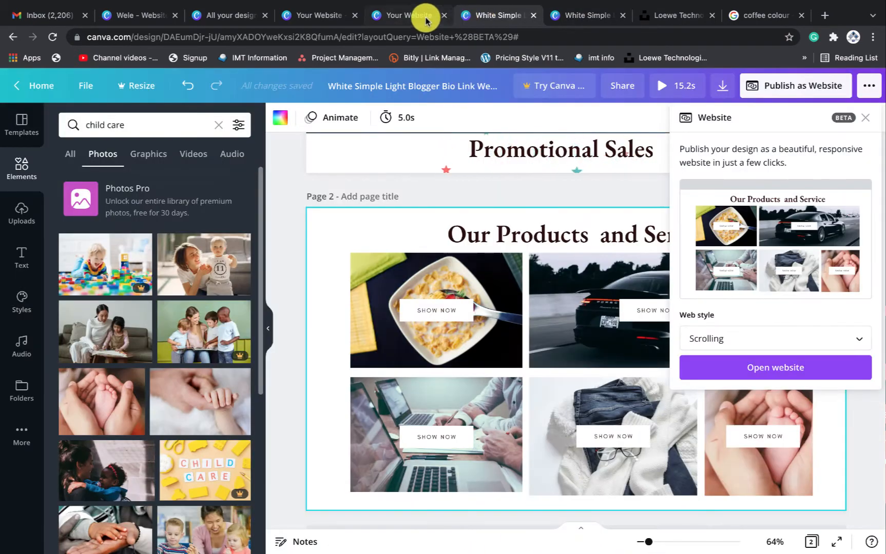
left_click(545, 163)
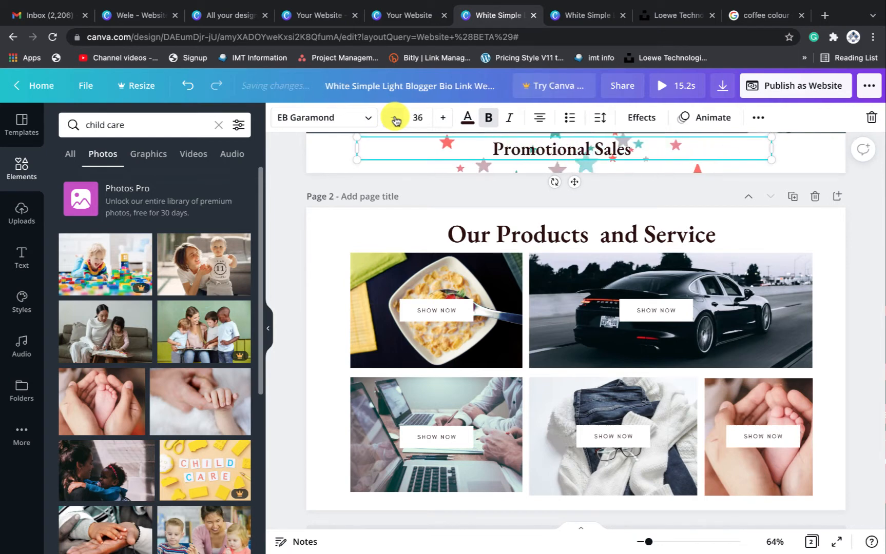
left_click(395, 119)
left_click(395, 119)
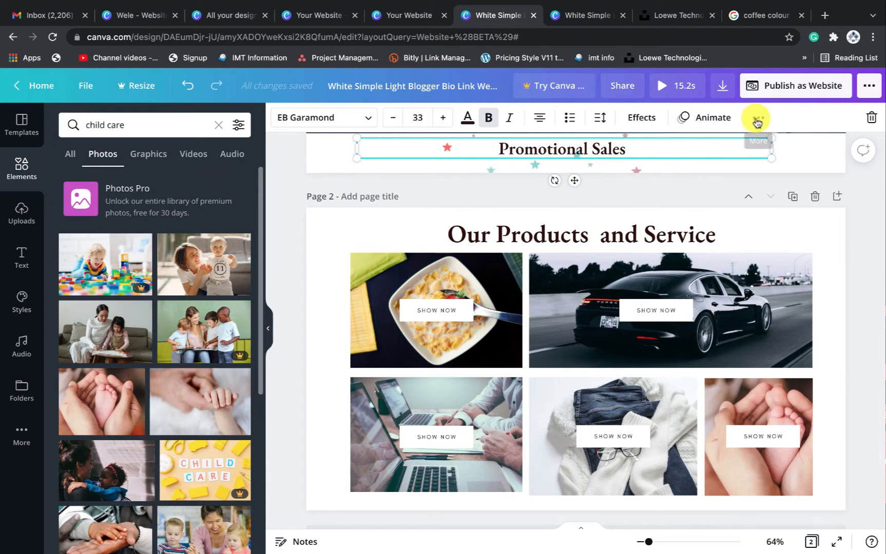
left_click(368, 123)
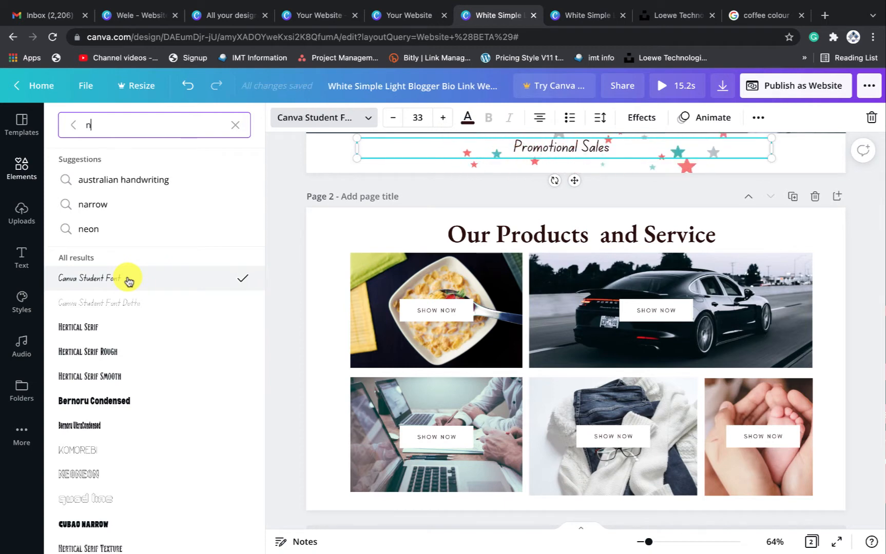
left_click(798, 157)
Check the Our Products heading and Promotional Sales text, then view the live site's Our Products page
scroll(705, 339, "up", 3)
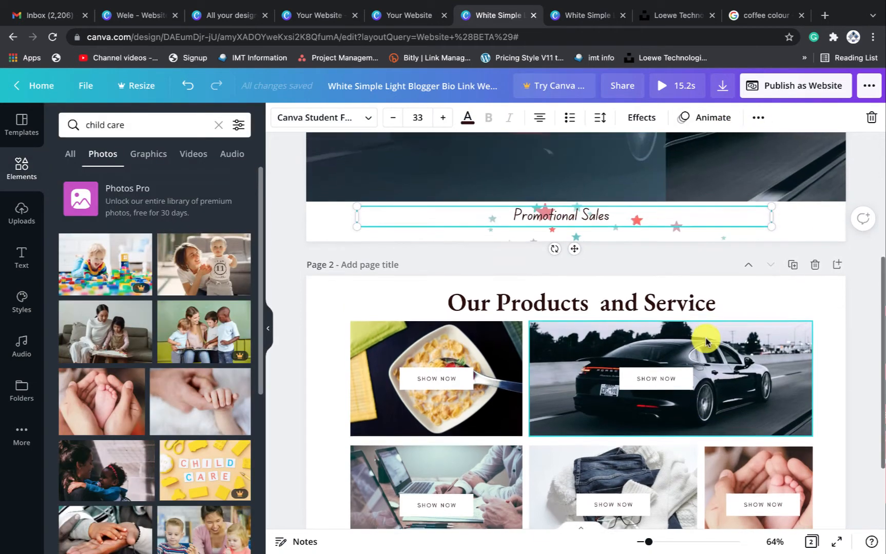
left_click(667, 338)
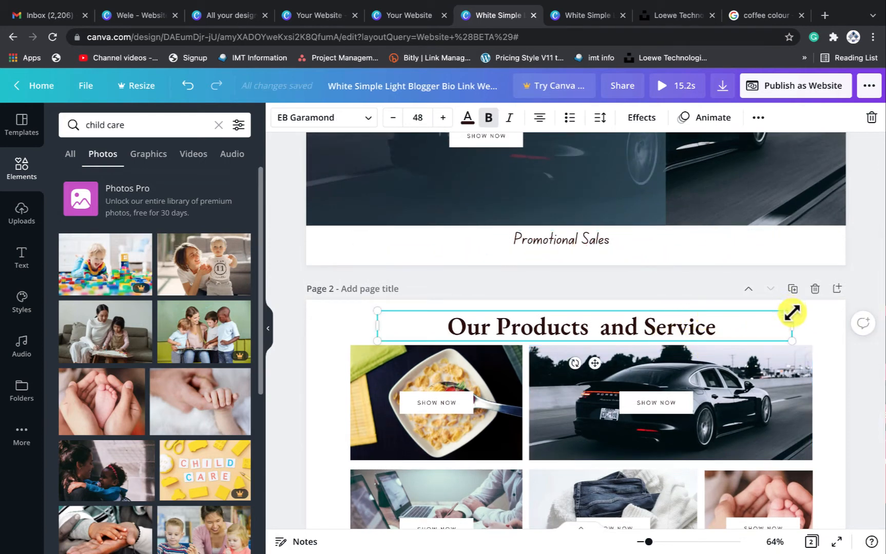
left_click(836, 318)
scroll(816, 320, "up", 5)
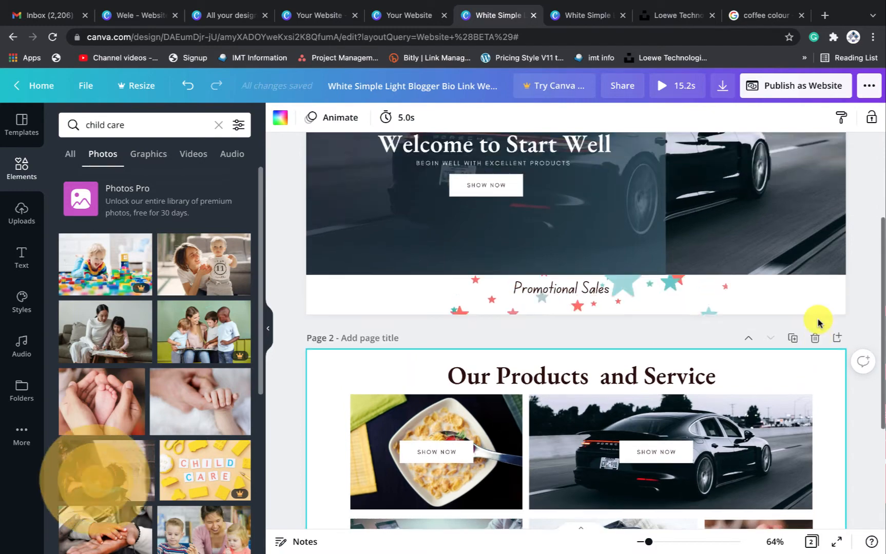
left_click(816, 318)
scroll(816, 321, "down", 3)
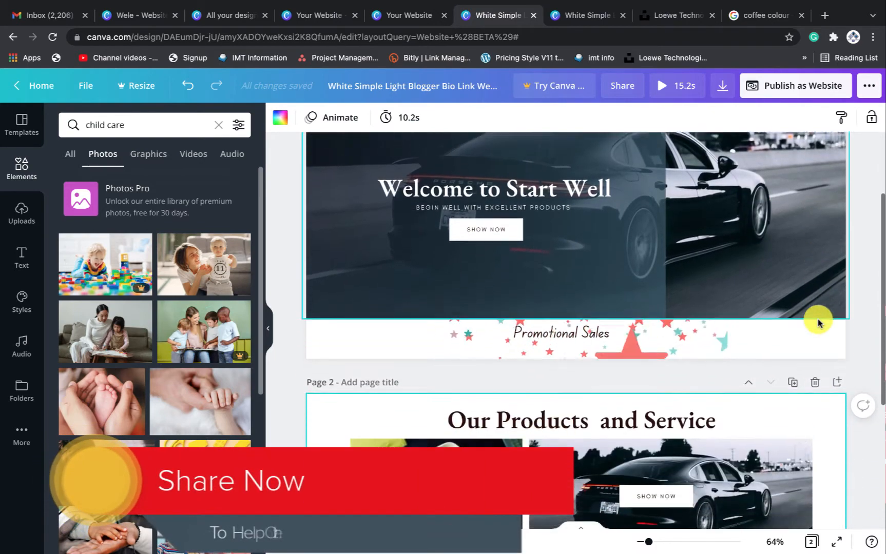
left_click(588, 271)
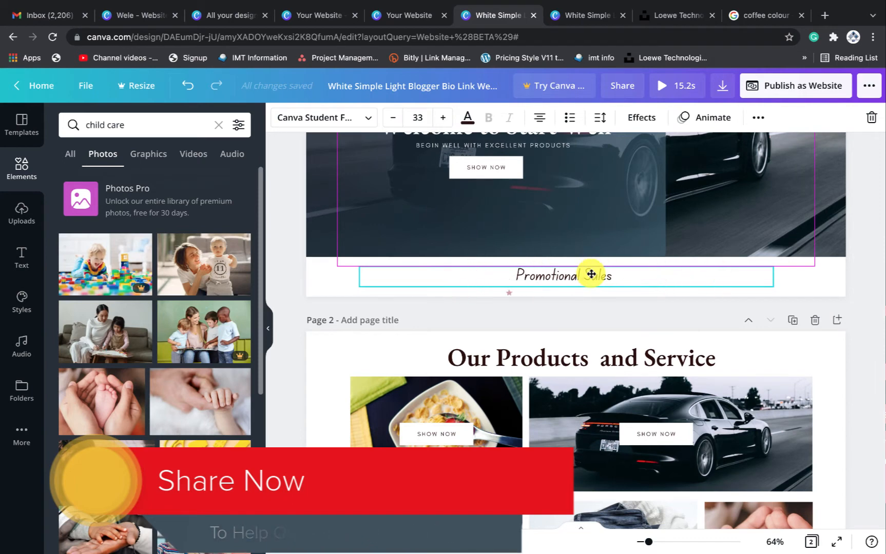
scroll(748, 231, "up", 3)
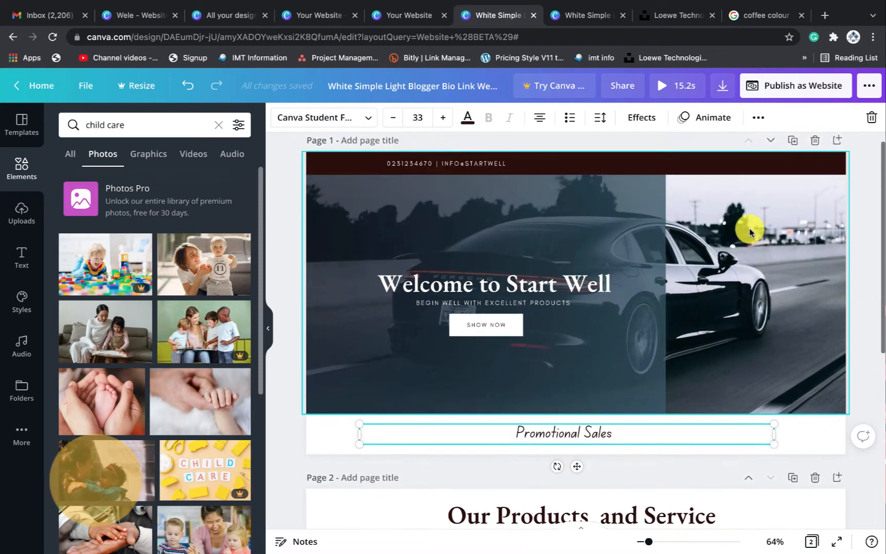
scroll(749, 232, "down", 4)
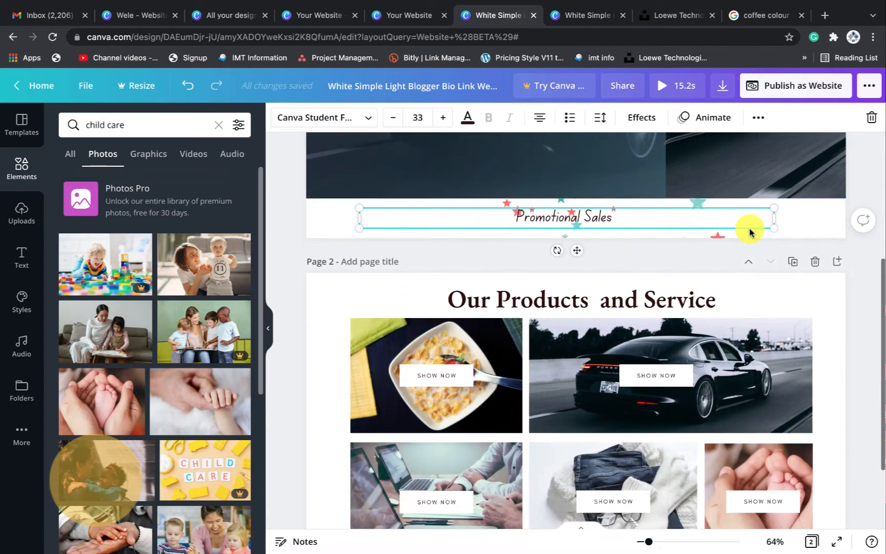
scroll(748, 232, "down", 2)
left_click(408, 17)
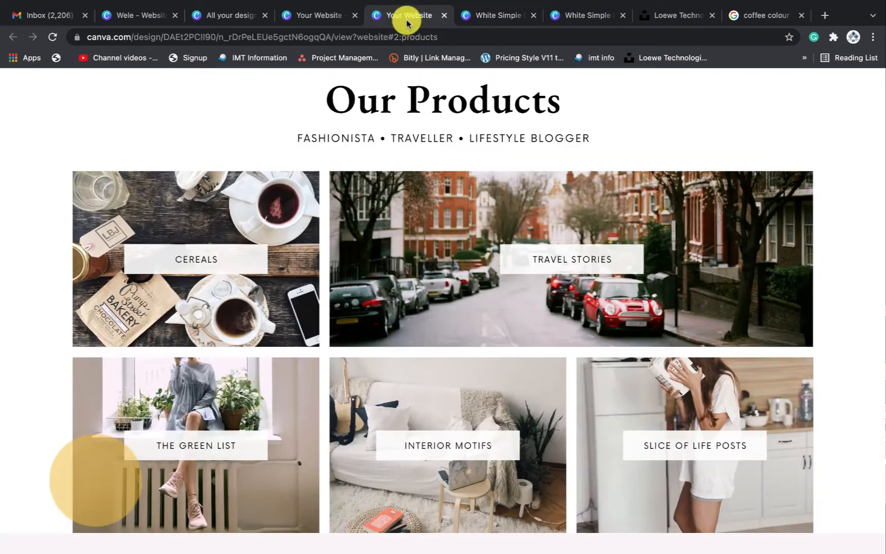
Scroll the live site between Our Products and About, then return to the White Simple editor
scroll(467, 213, "down", 10)
scroll(468, 207, "up", 5)
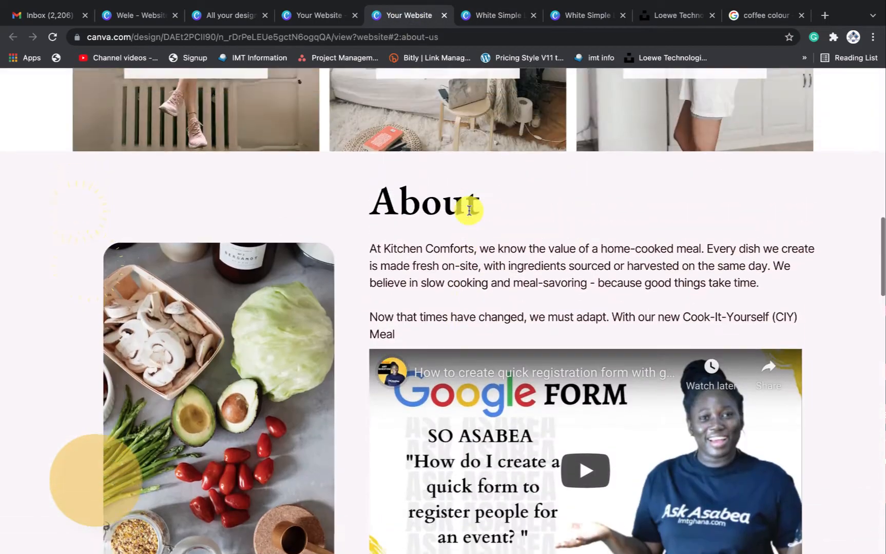
scroll(469, 213, "up", 5)
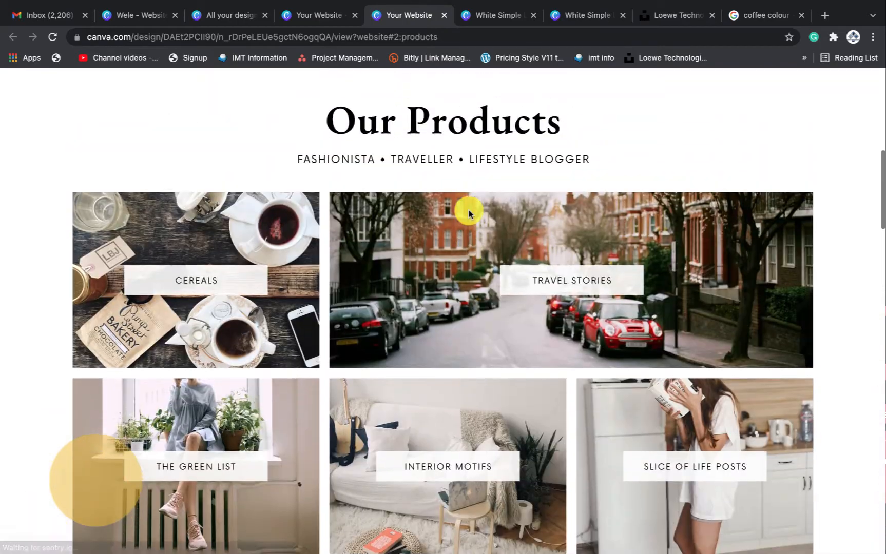
scroll(469, 213, "down", 3)
scroll(468, 212, "up", 8)
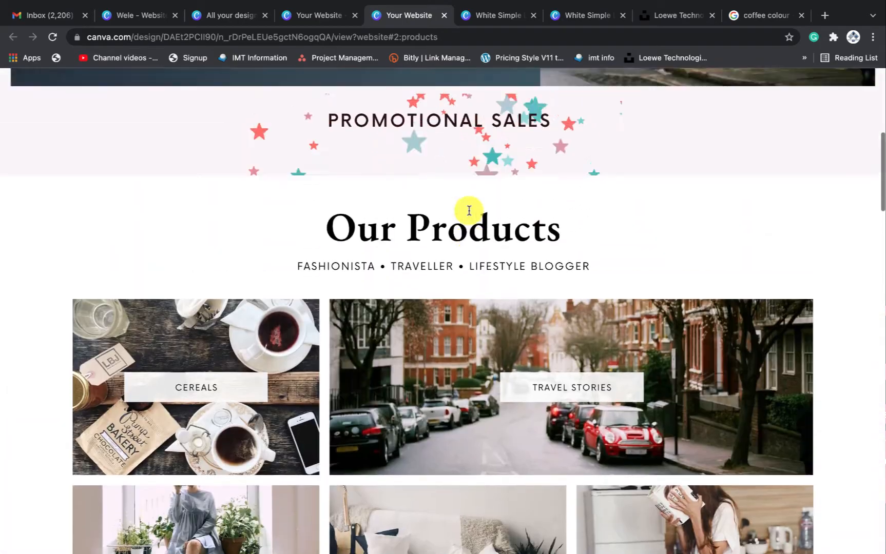
scroll(468, 213, "down", 5)
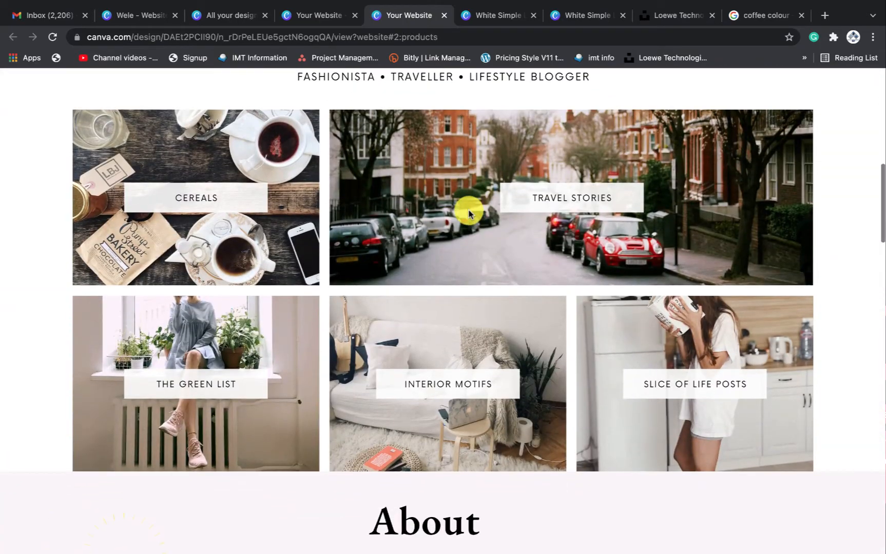
scroll(468, 213, "up", 10)
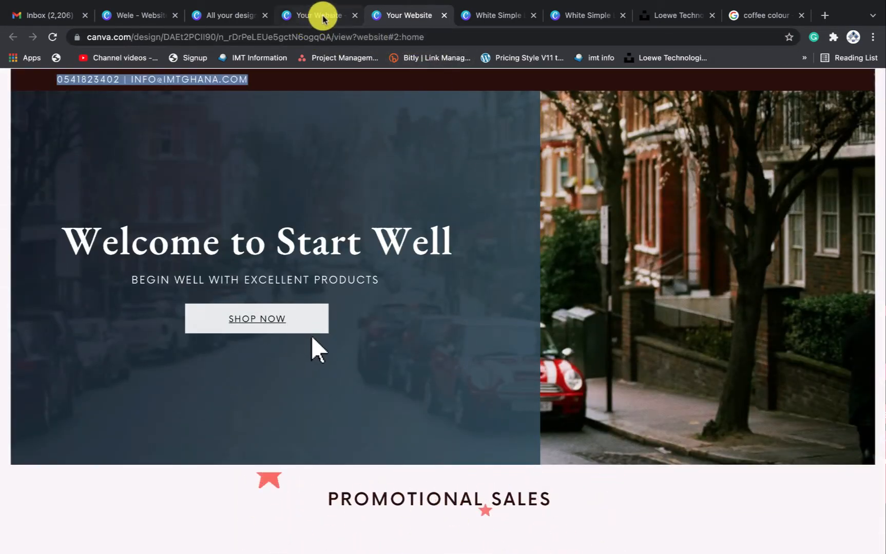
left_click(495, 16)
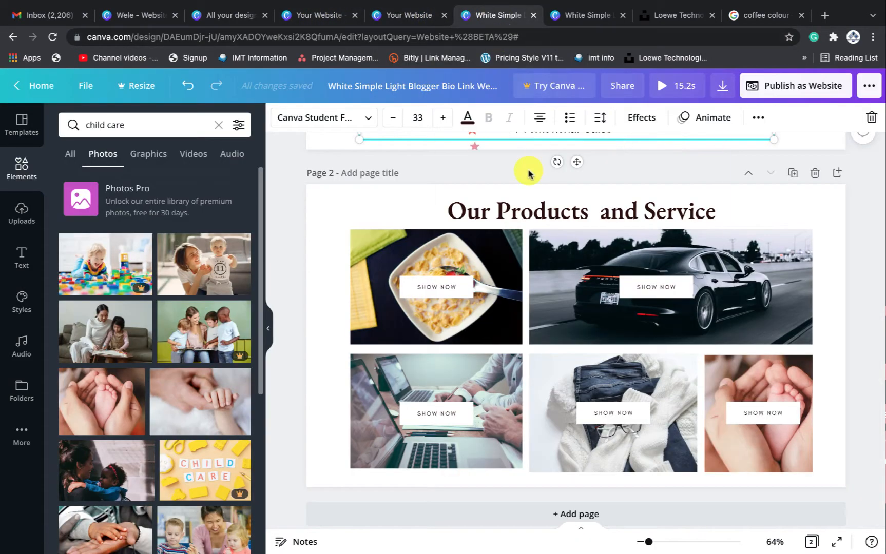
scroll(822, 223, "up", 6)
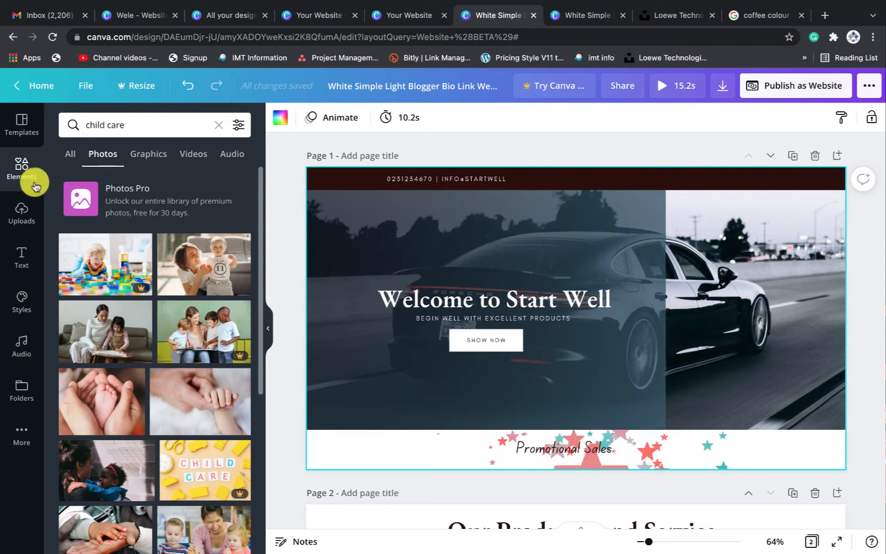
left_click(282, 122)
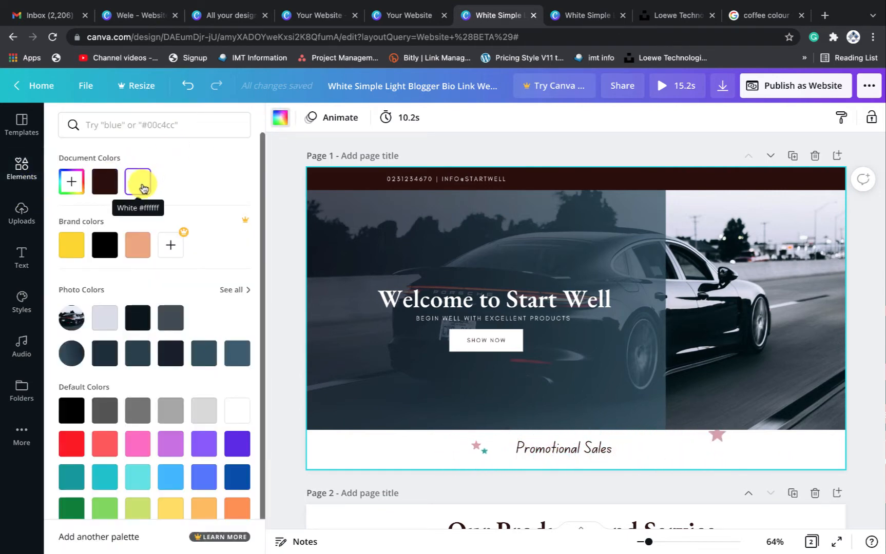
left_click(74, 187)
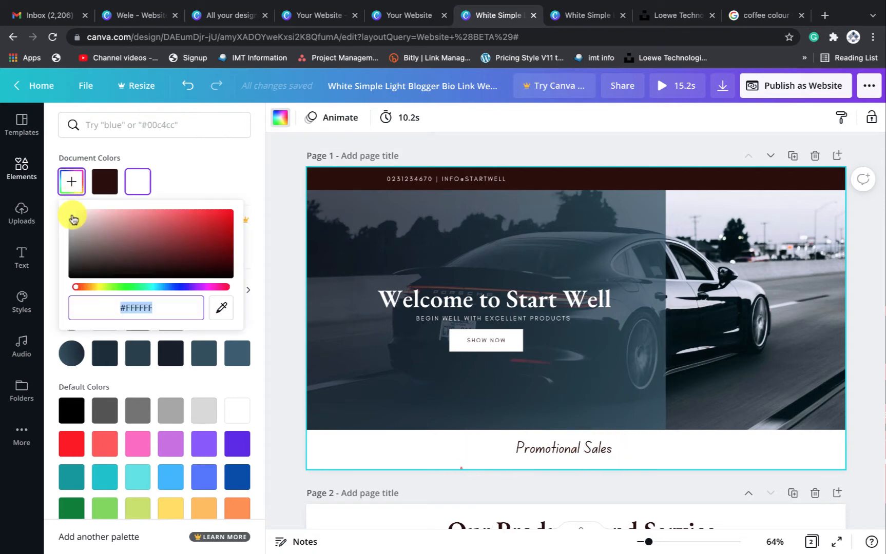
left_click_drag(72, 216, 71, 215)
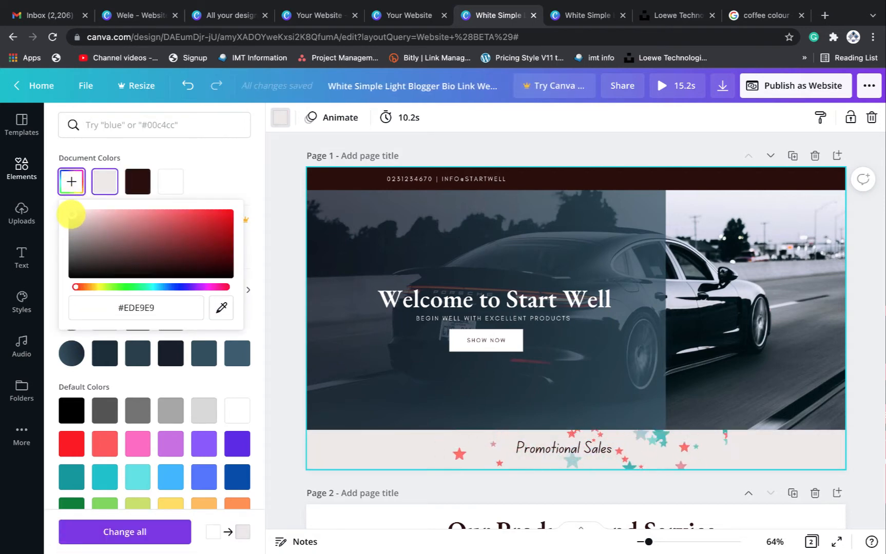
left_click(287, 158)
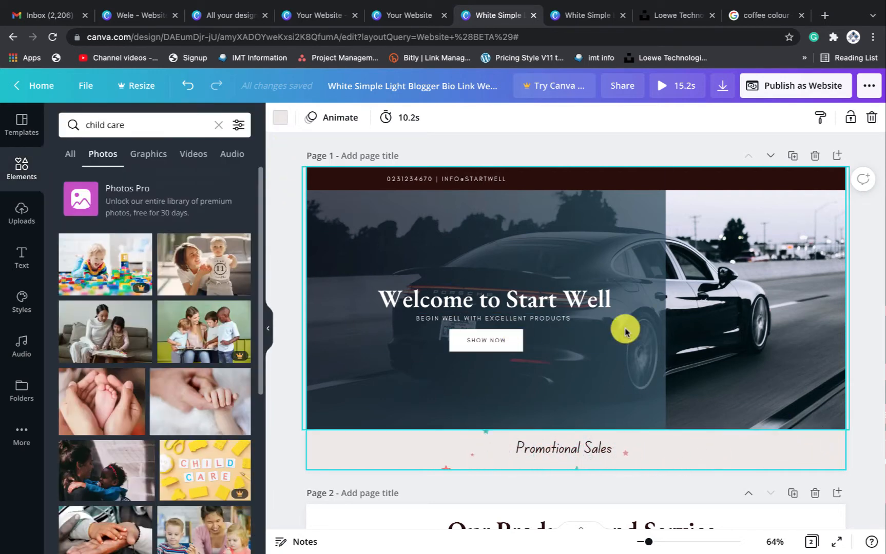
left_click(280, 116)
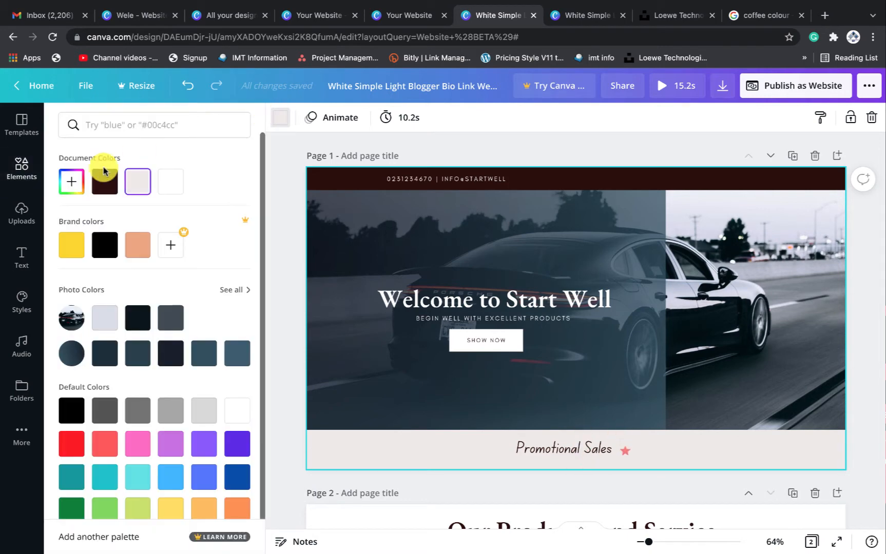
left_click(68, 183)
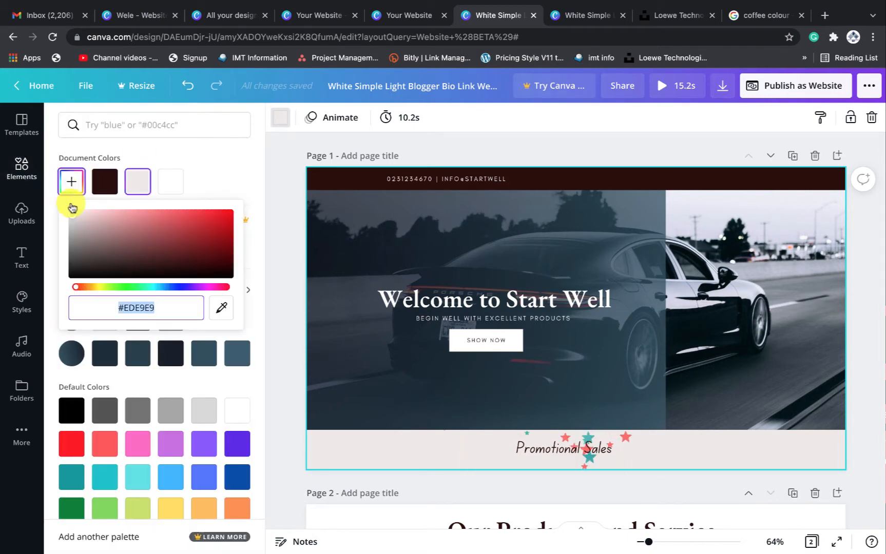
left_click(72, 218)
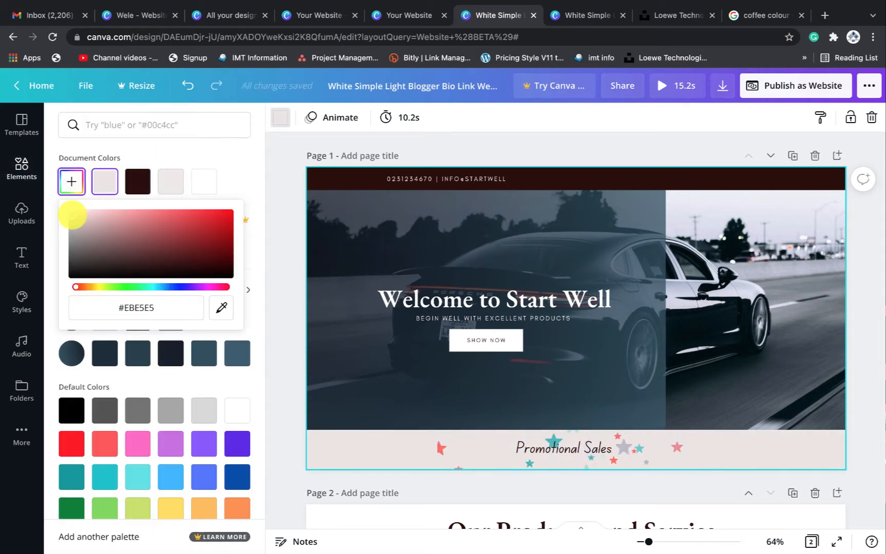
left_click_drag(73, 214, 55, 211)
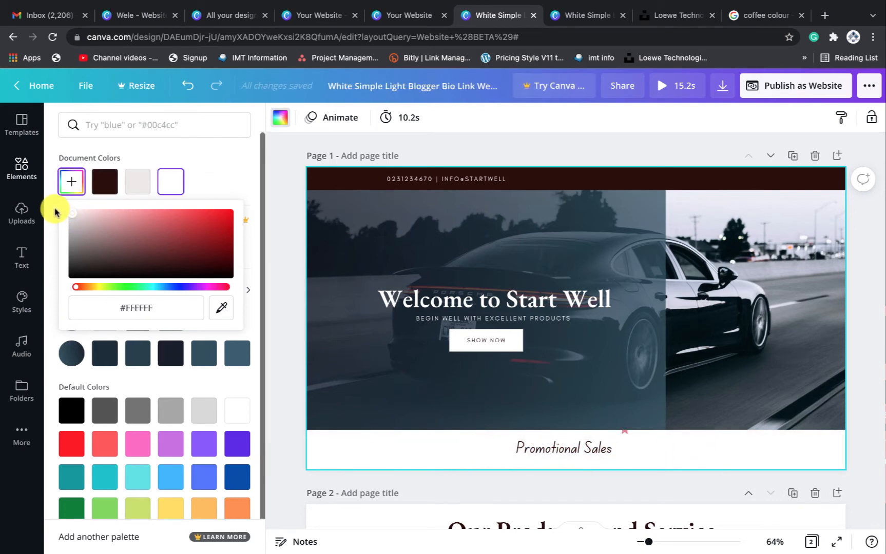
left_click_drag(158, 291, 160, 292)
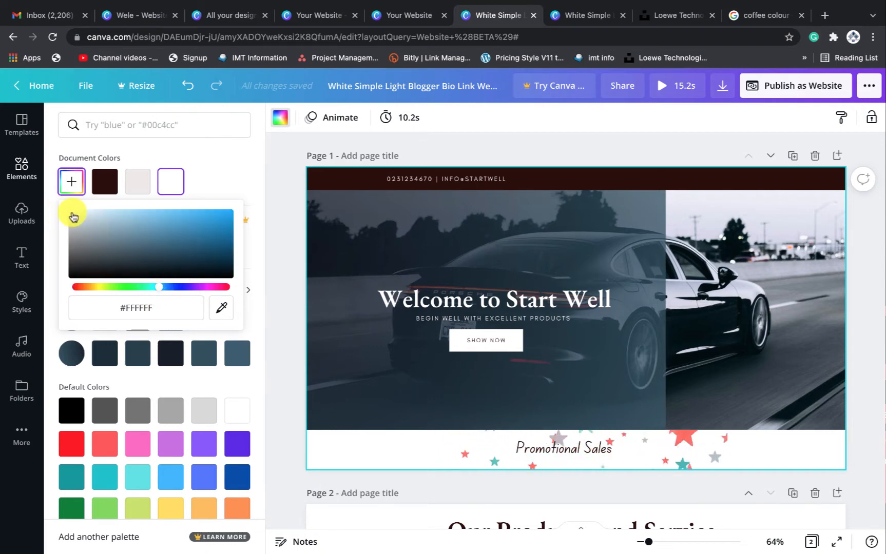
left_click_drag(73, 217, 72, 213)
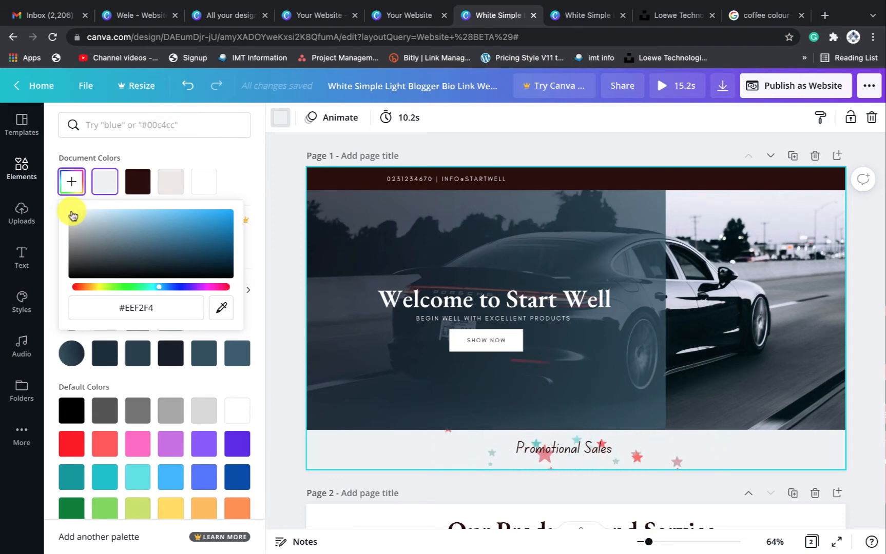
left_click_drag(68, 211, 68, 212)
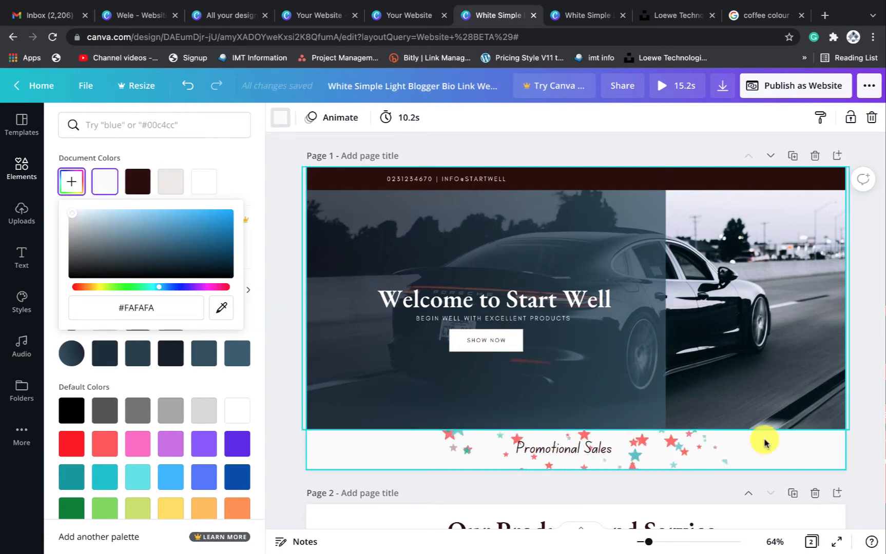
left_click(811, 456)
scroll(811, 456, "down", 1)
scroll(811, 455, "down", 5)
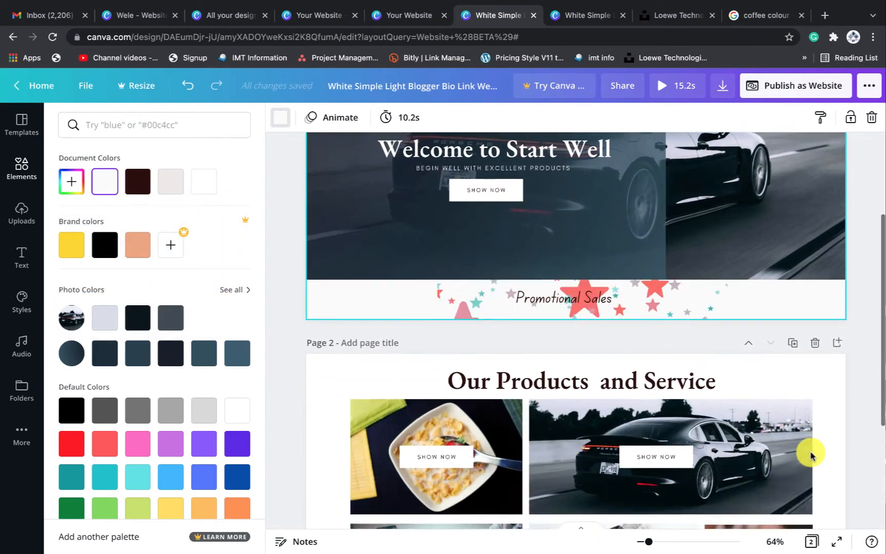
left_click(828, 399)
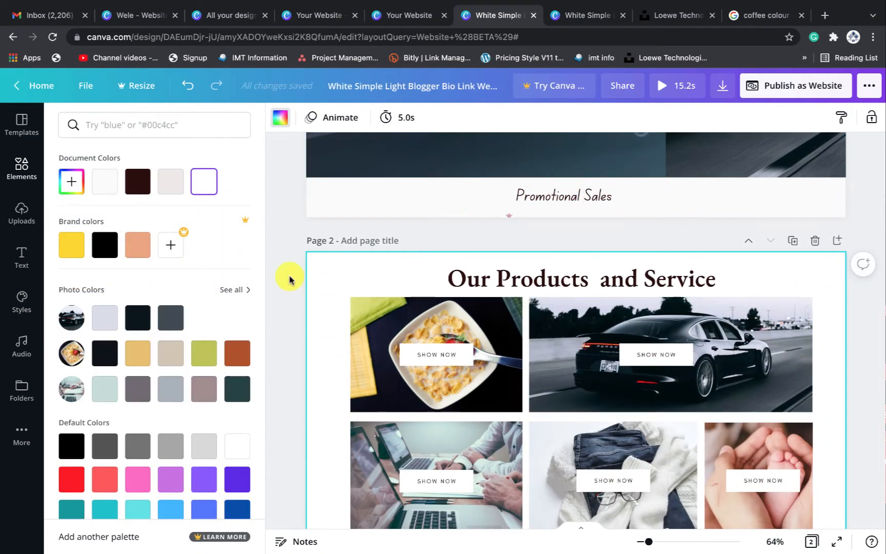
left_click(176, 188)
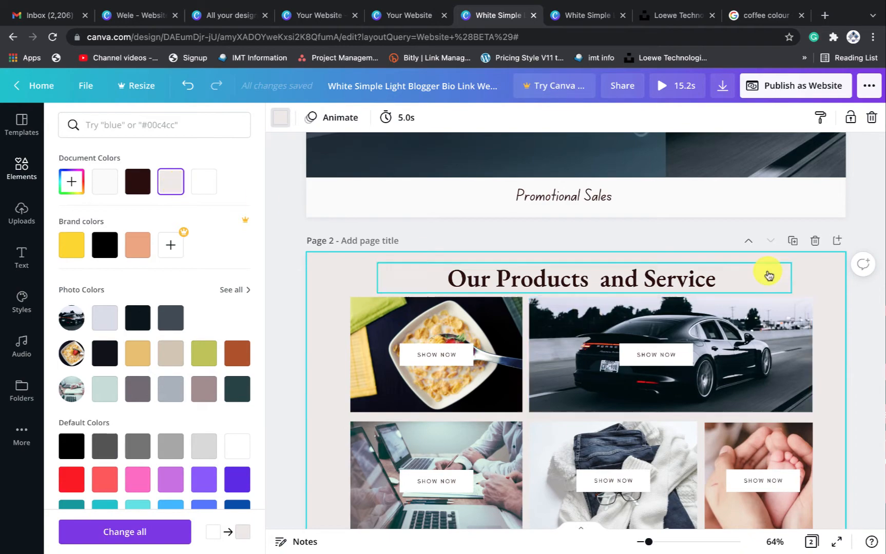
scroll(747, 293, "up", 5)
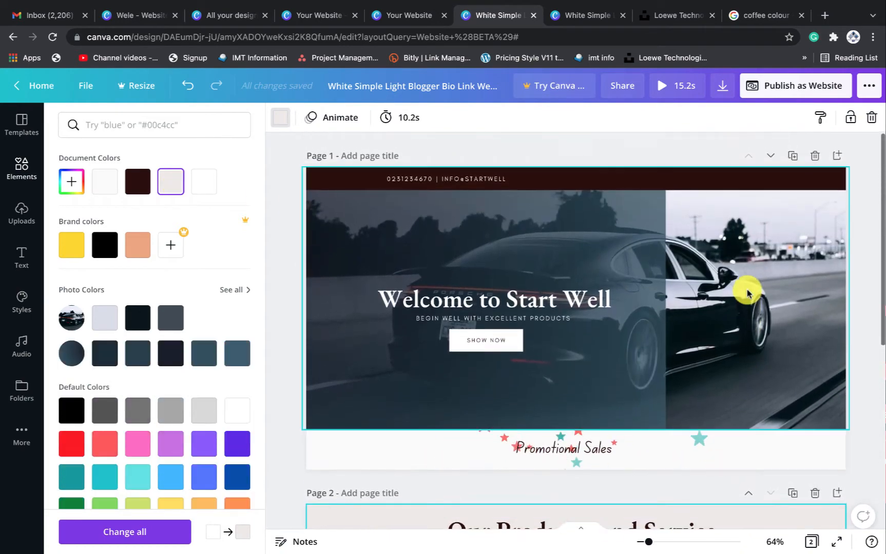
scroll(746, 294, "down", 3)
scroll(746, 293, "down", 5)
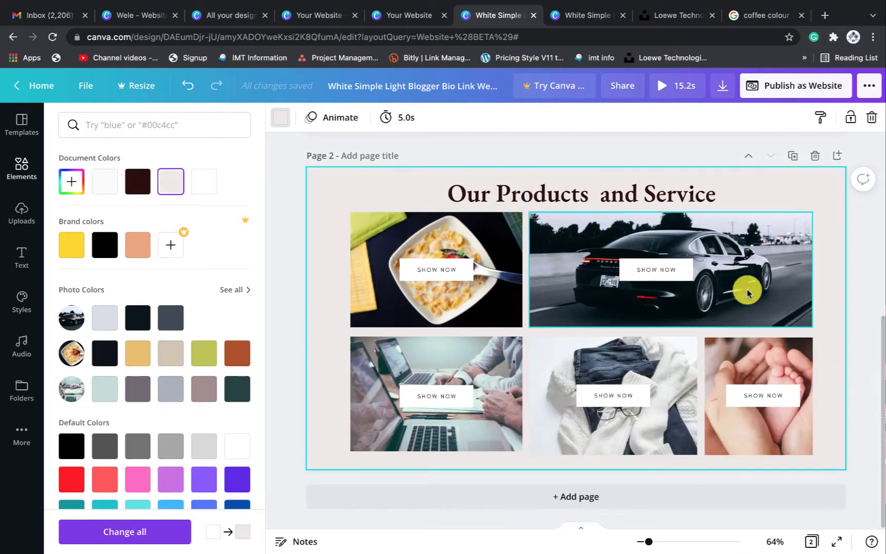
scroll(746, 294, "up", 3)
scroll(746, 294, "down", 2)
scroll(747, 293, "up", 3)
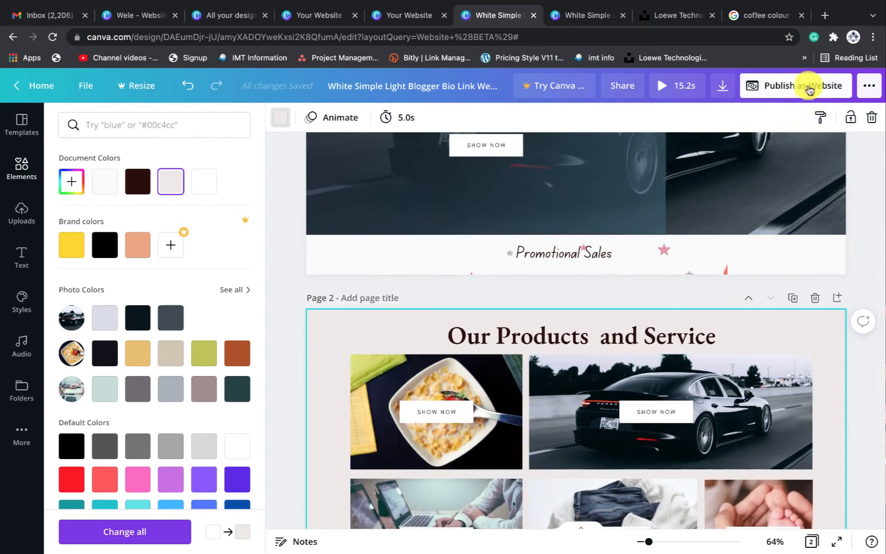
Publish the Start Well design as a website and open the live site
left_click(788, 93)
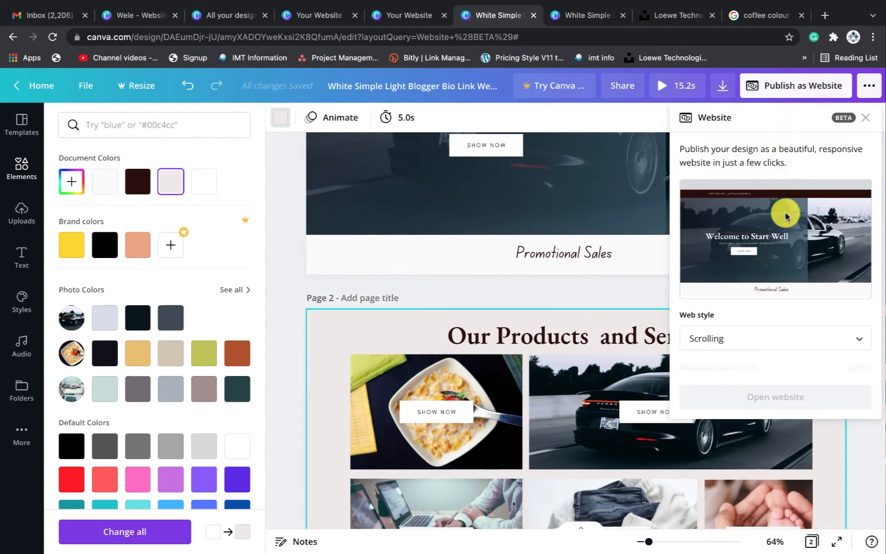
left_click(751, 364)
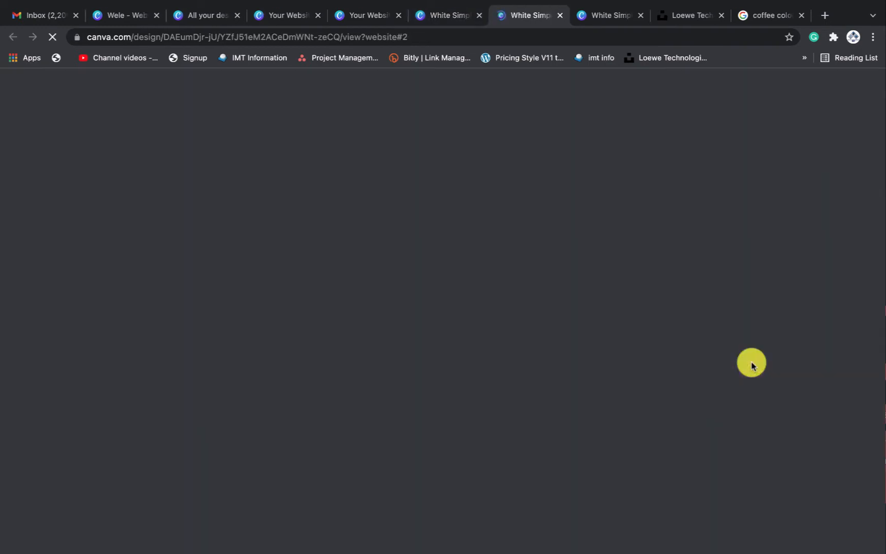
scroll(751, 366, "down", 1)
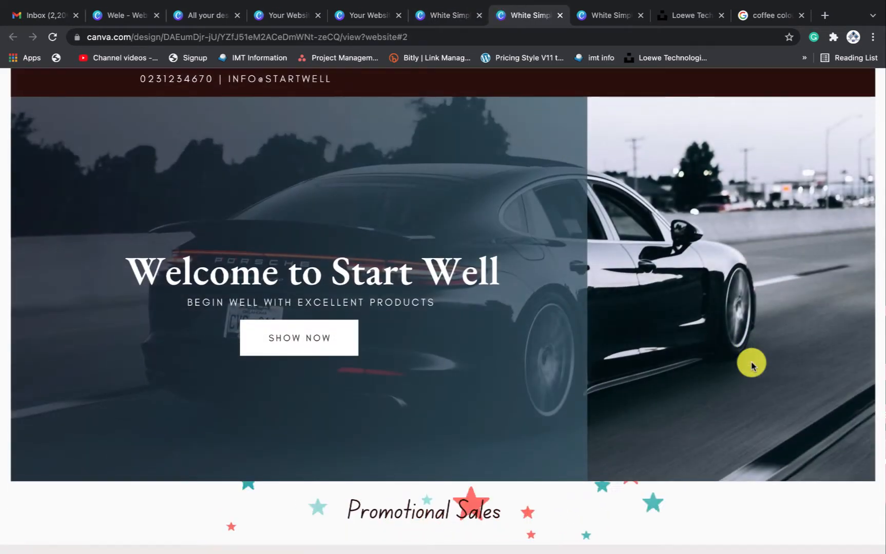
scroll(751, 365, "up", 1)
scroll(751, 366, "down", 1)
scroll(751, 366, "down", 6)
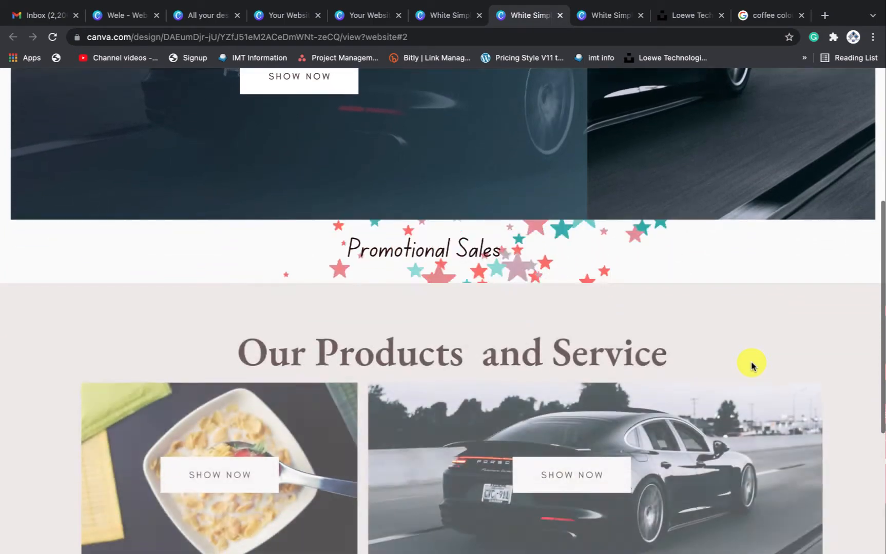
scroll(752, 365, "down", 2)
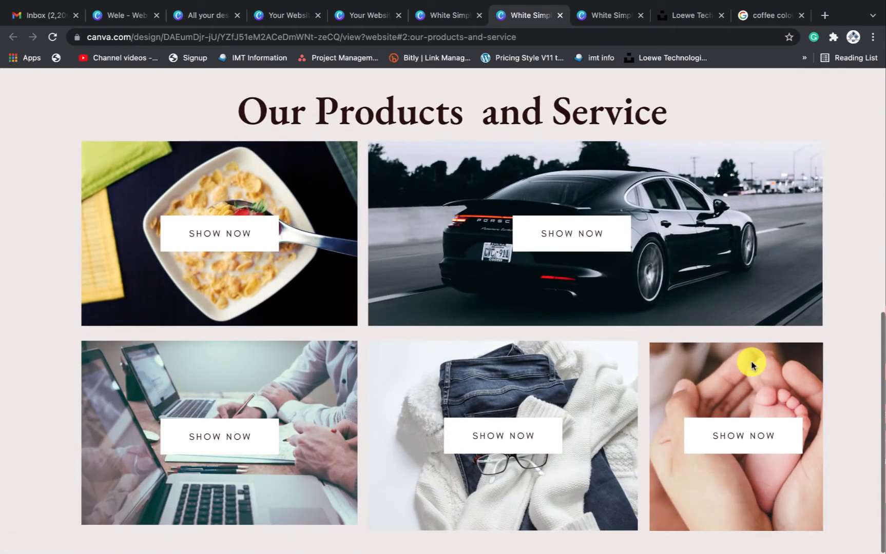
Scroll through the live site's welcome and products sections
scroll(751, 366, "up", 3)
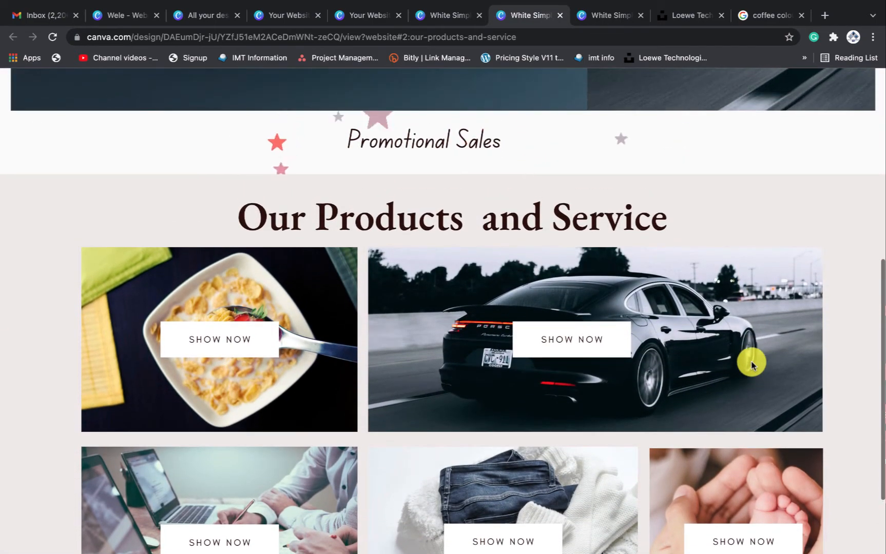
scroll(751, 366, "down", 2)
scroll(751, 364, "down", 1)
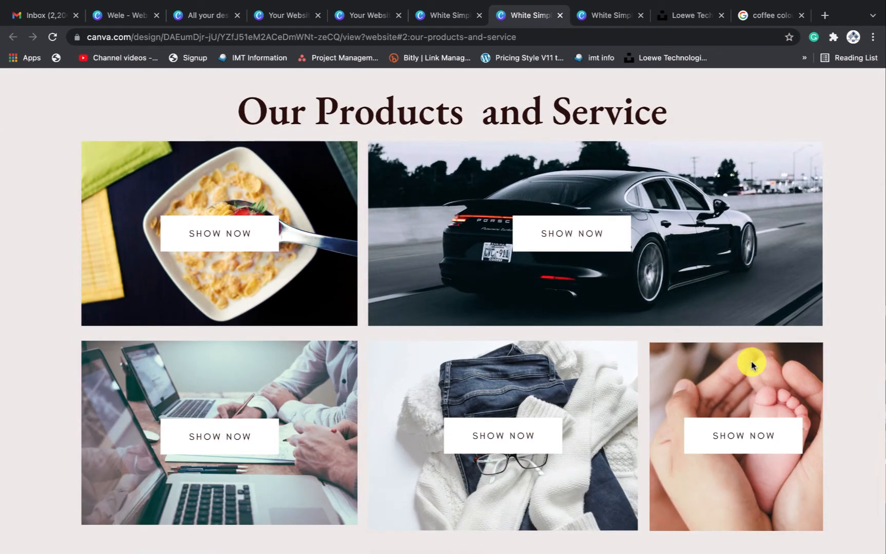
scroll(752, 365, "up", 7)
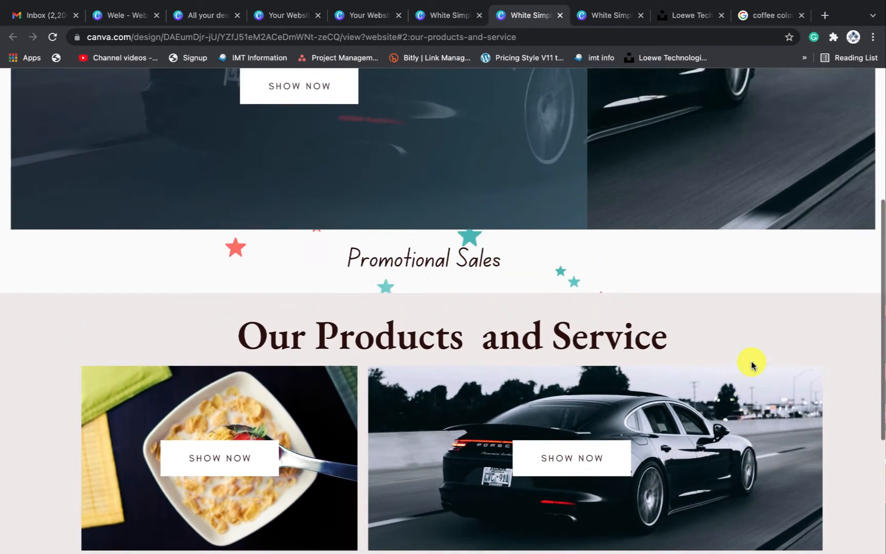
scroll(751, 366, "down", 2)
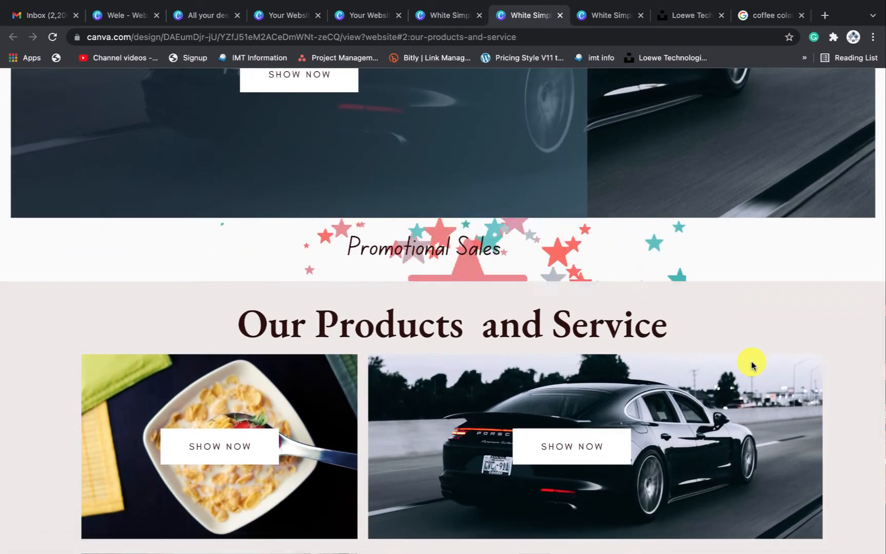
scroll(751, 364, "down", 3)
scroll(751, 365, "up", 7)
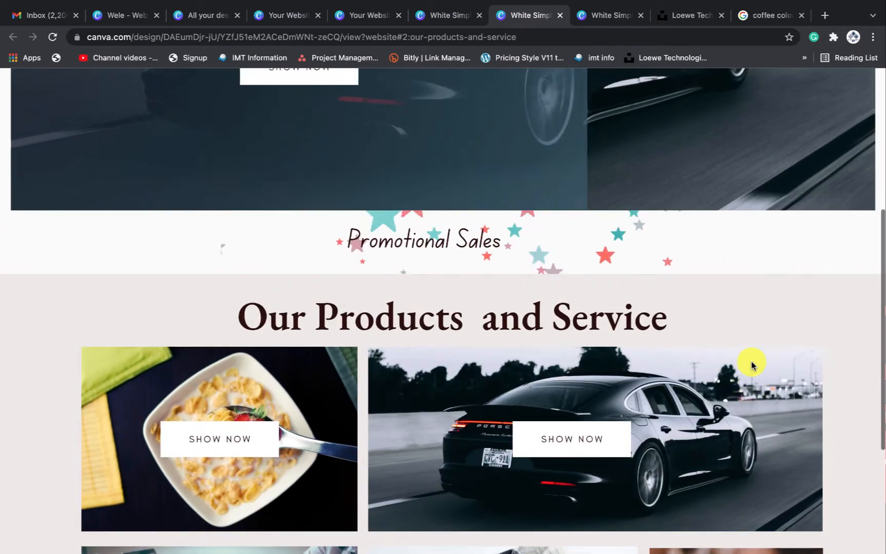
scroll(751, 365, "up", 3)
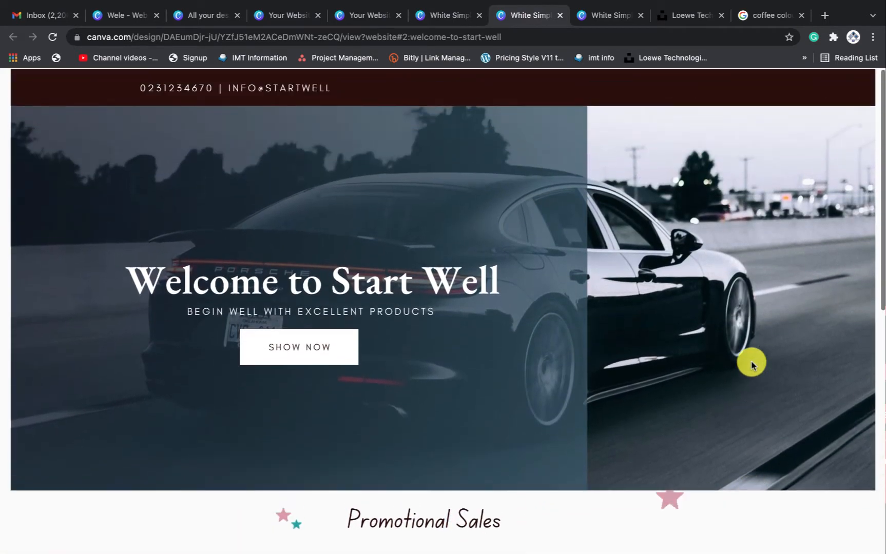
scroll(751, 364, "down", 10)
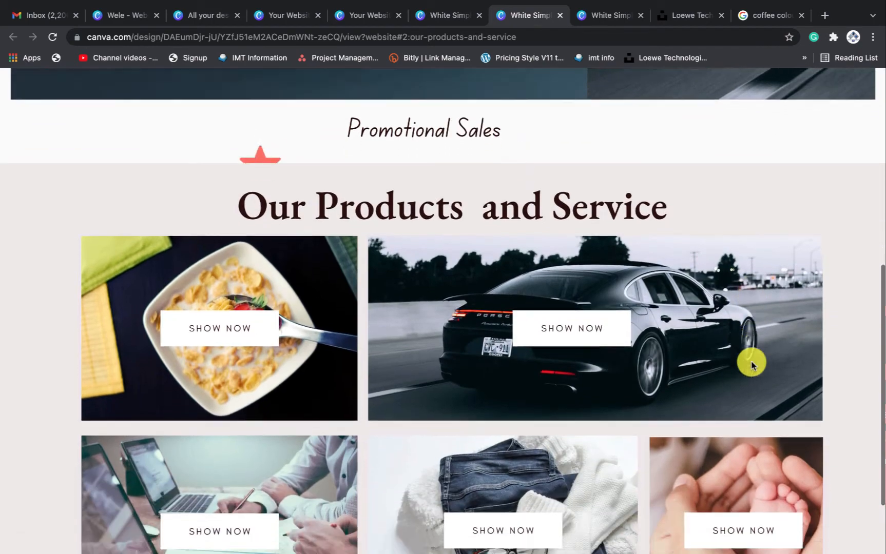
scroll(751, 365, "up", 5)
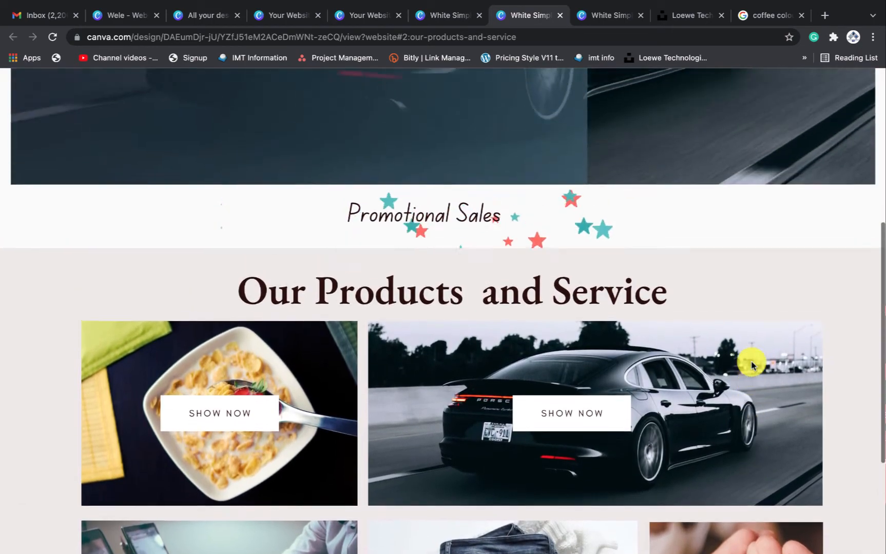
scroll(751, 365, "up", 4)
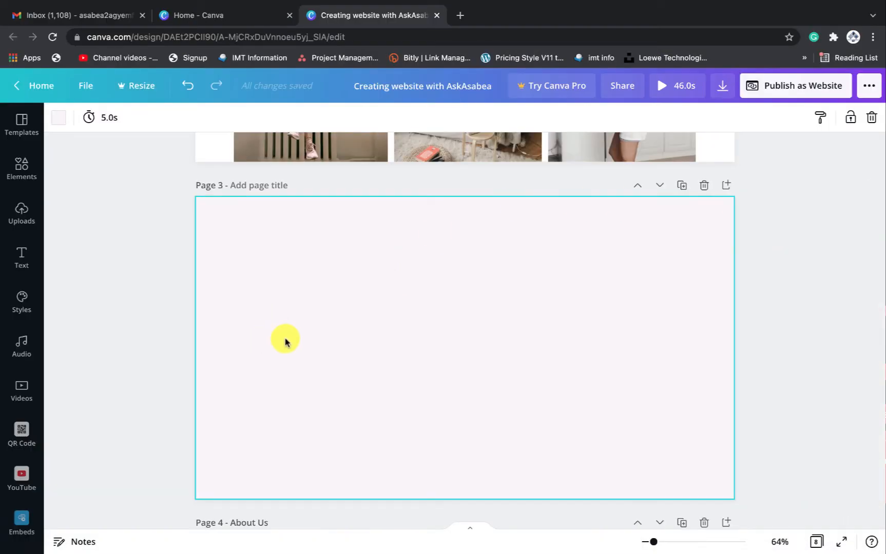
Scroll the AskAsabea design between its Our Products page 2 and the empty pages 3–4
scroll(563, 297, "up", 3)
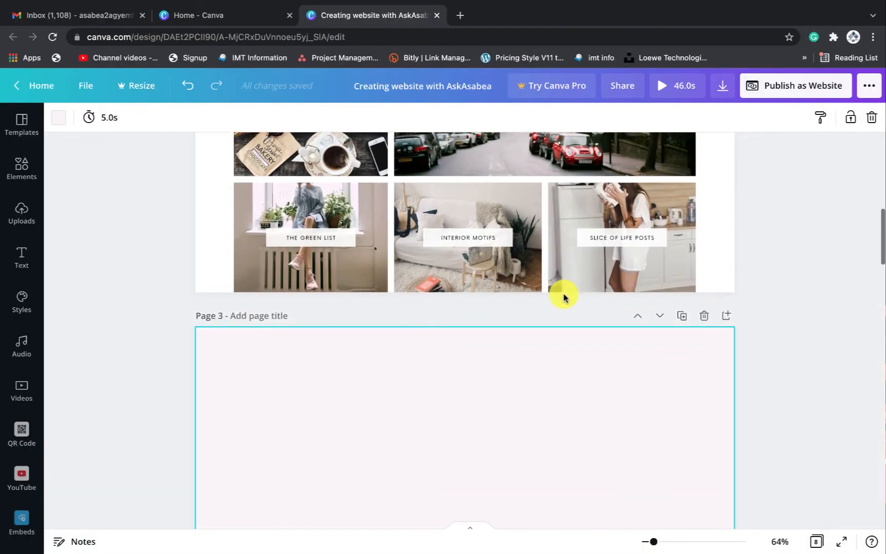
scroll(564, 297, "down", 2)
scroll(464, 307, "down", 1)
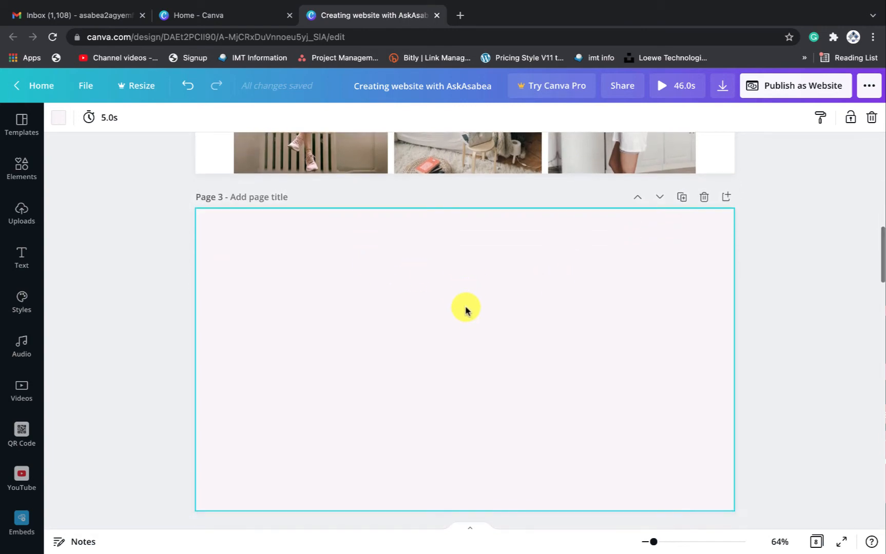
scroll(464, 307, "up", 5)
scroll(465, 310, "up", 5)
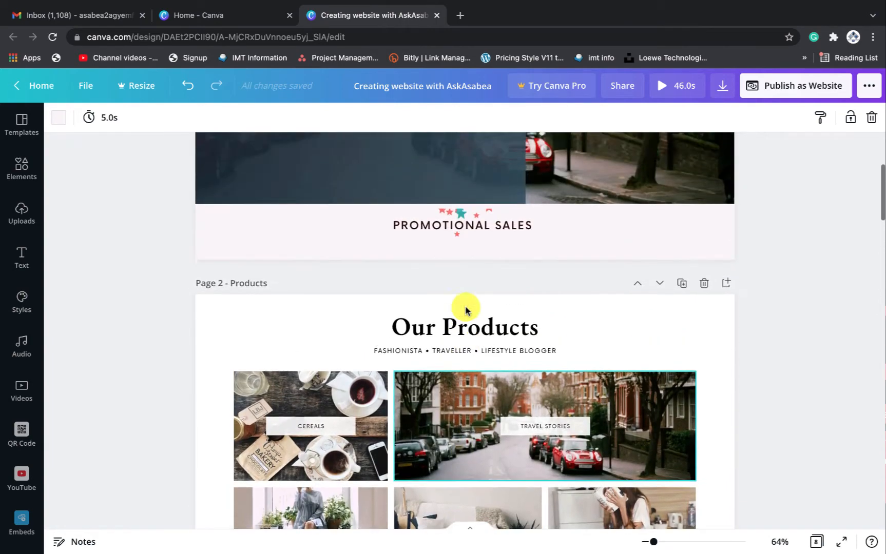
scroll(465, 310, "down", 5)
scroll(465, 309, "down", 2)
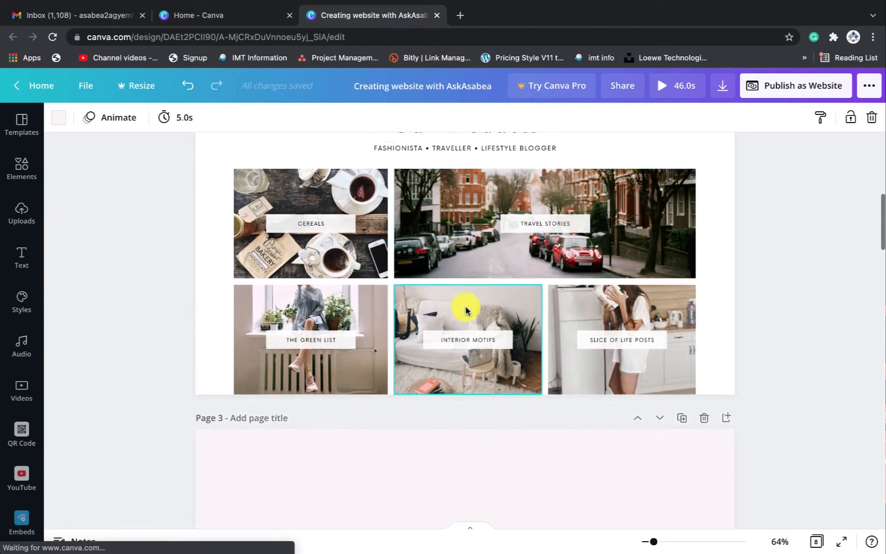
scroll(465, 310, "up", 1)
scroll(465, 309, "down", 3)
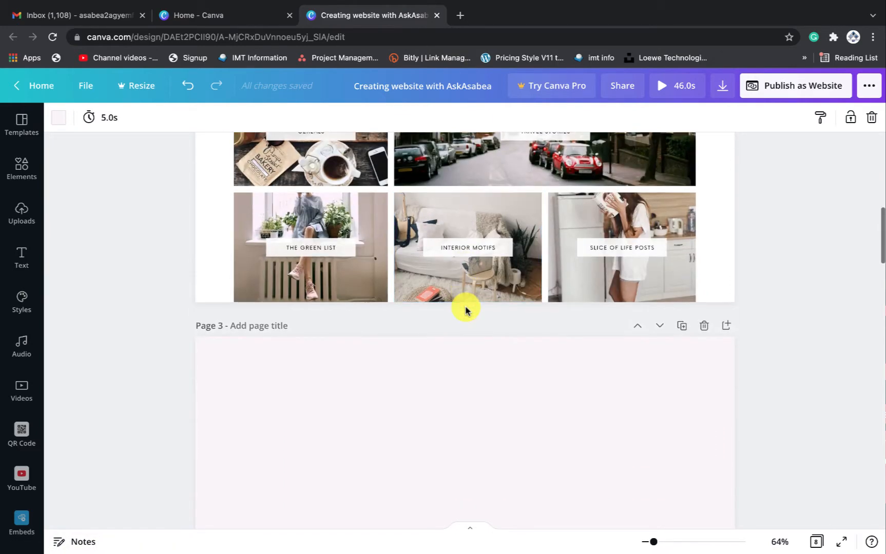
scroll(436, 351, "down", 1)
scroll(502, 339, "down", 1)
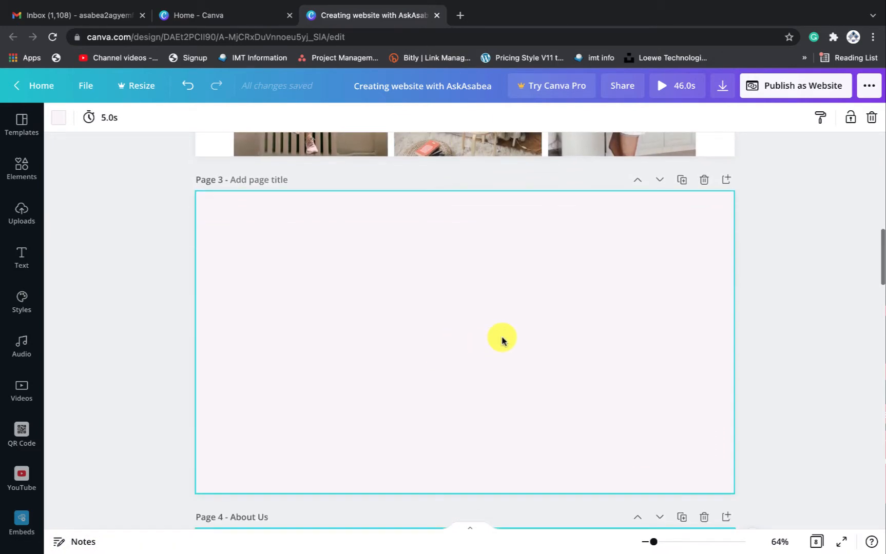
scroll(502, 339, "up", 1)
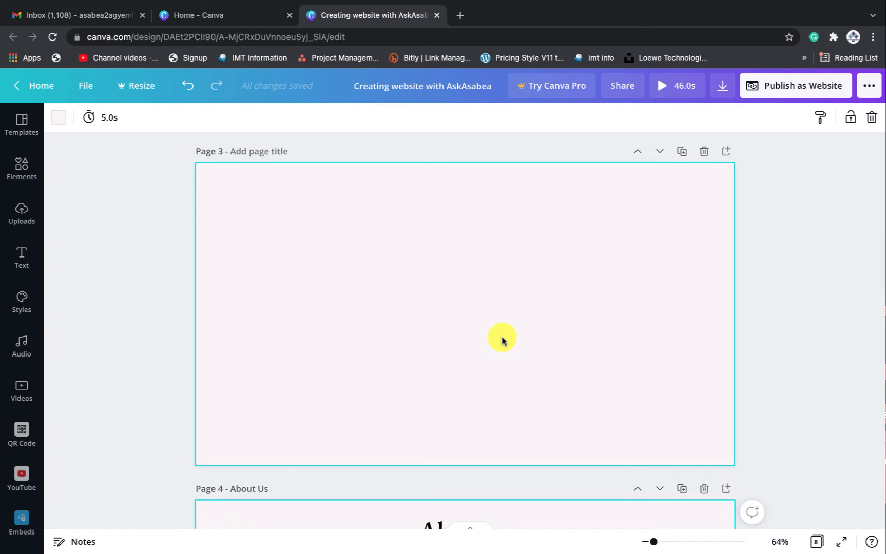
scroll(501, 340, "down", 5)
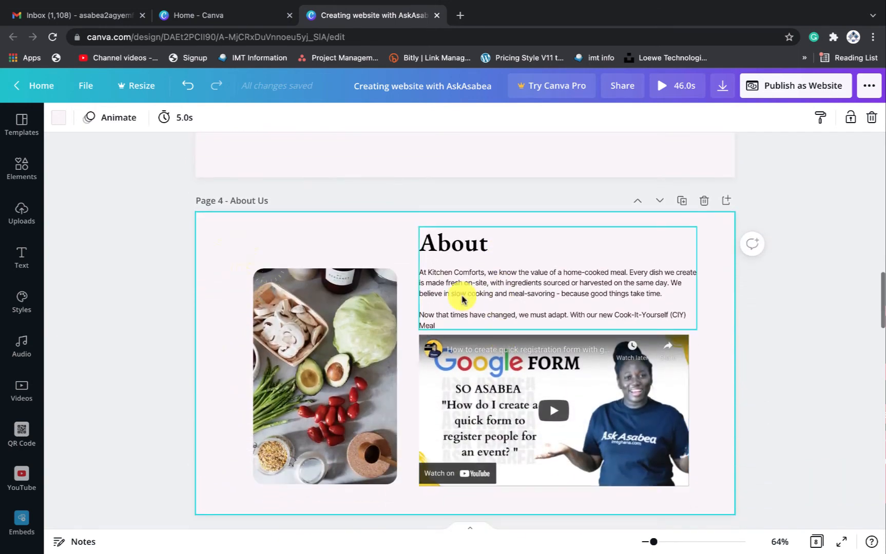
scroll(530, 338, "up", 2)
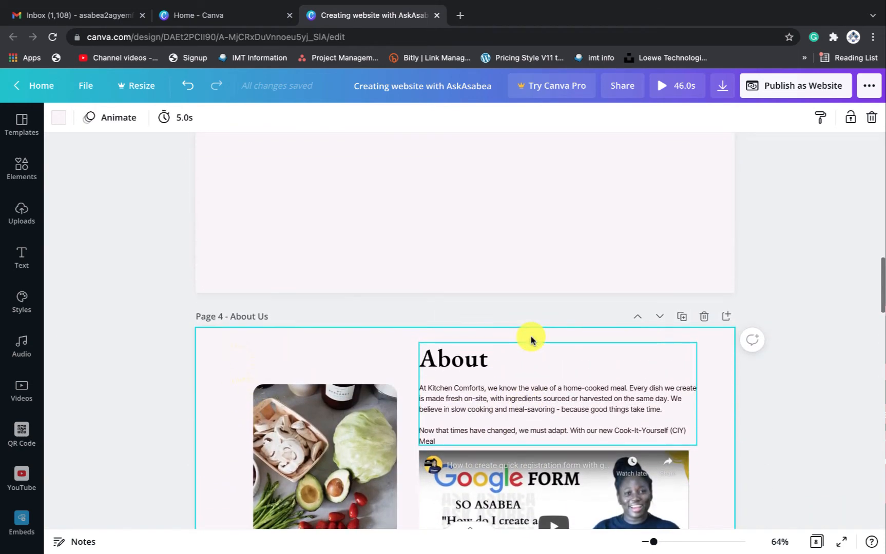
scroll(530, 338, "up", 10)
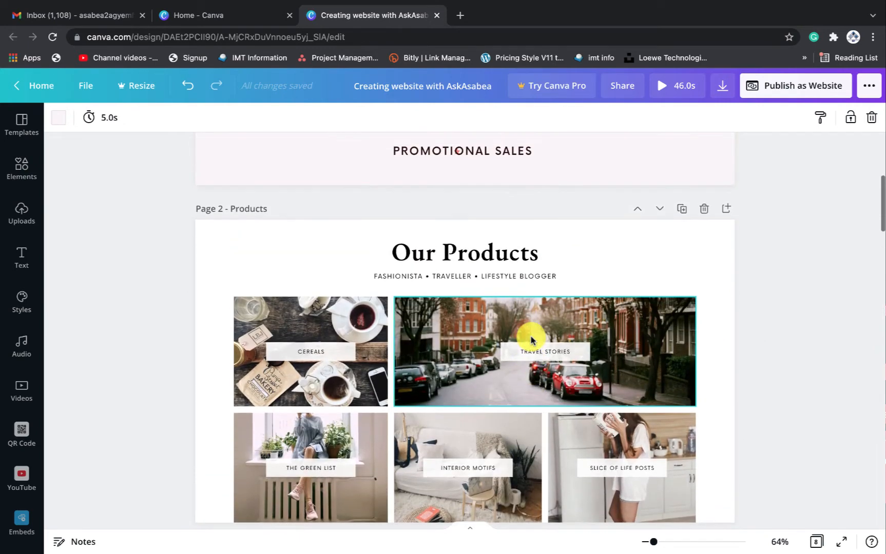
scroll(531, 340, "down", 1)
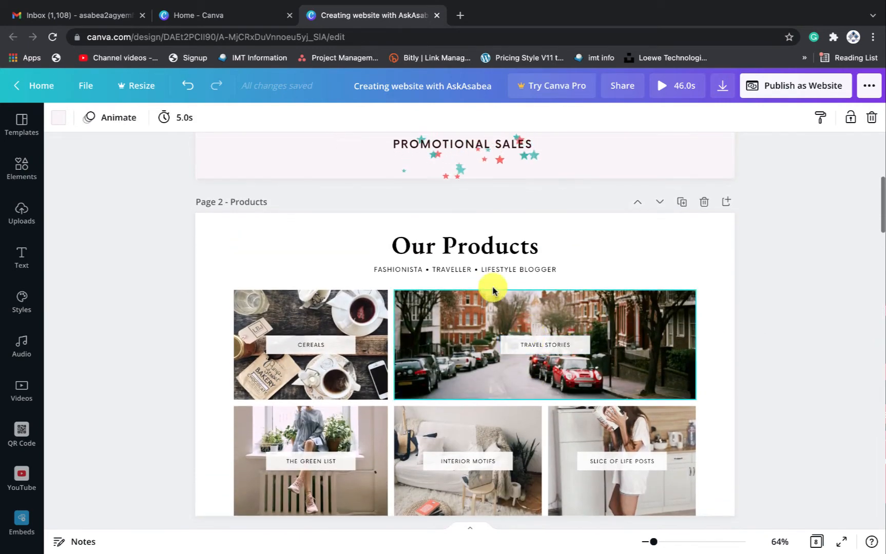
Copy the Our Products heading onto page 3 and retype it as 'About Us'
left_click(437, 247)
scroll(437, 247, "down", 6)
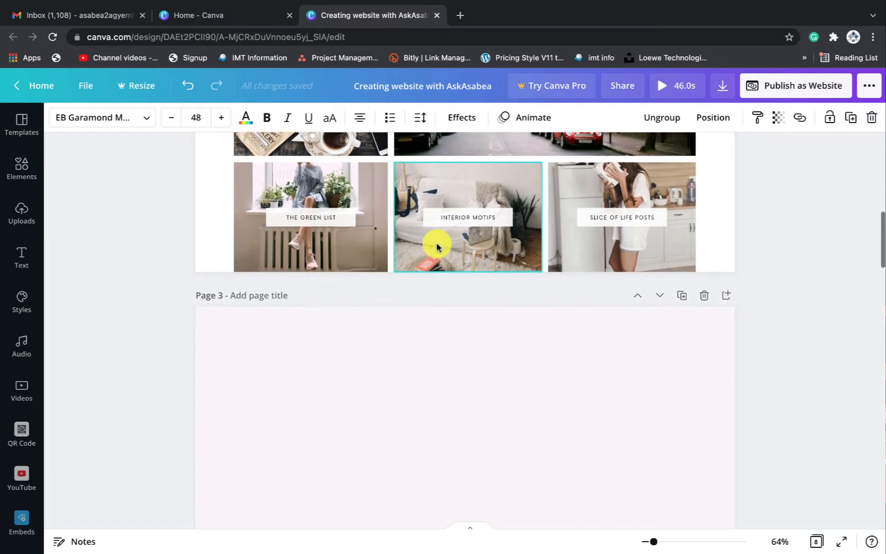
left_click(431, 313)
key("ctrl+v")
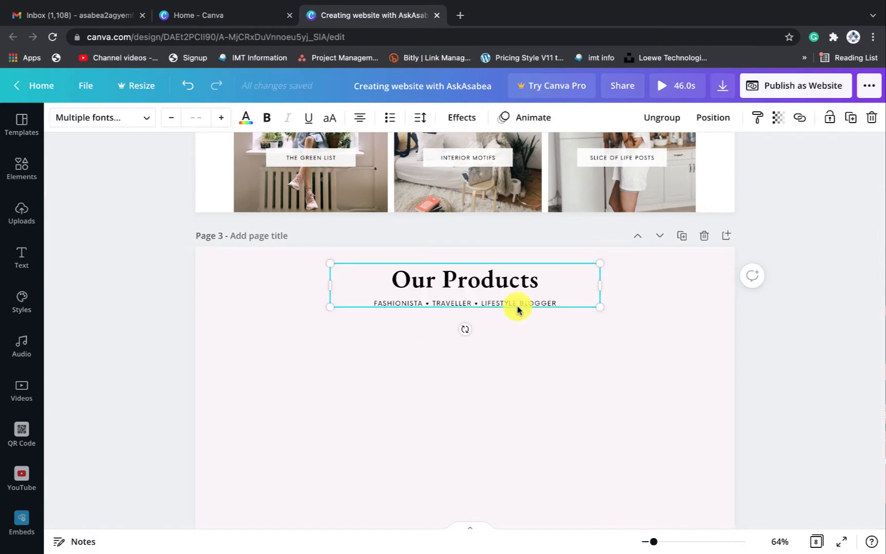
triple_click(504, 282)
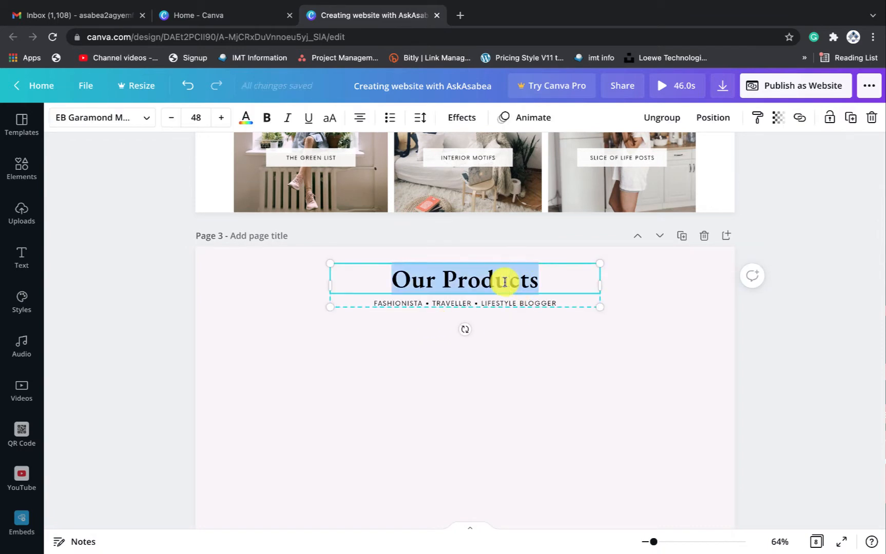
type("Abou")
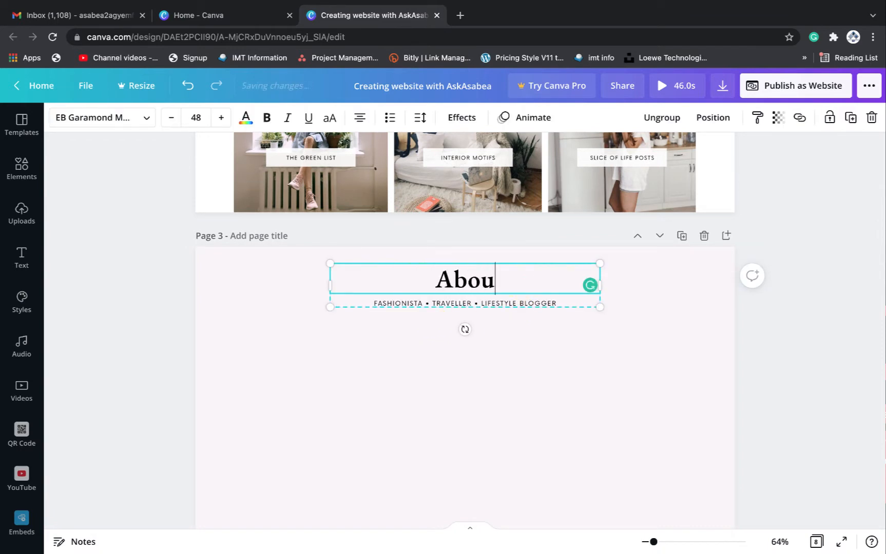
key("BackSpace")
type("ut Us")
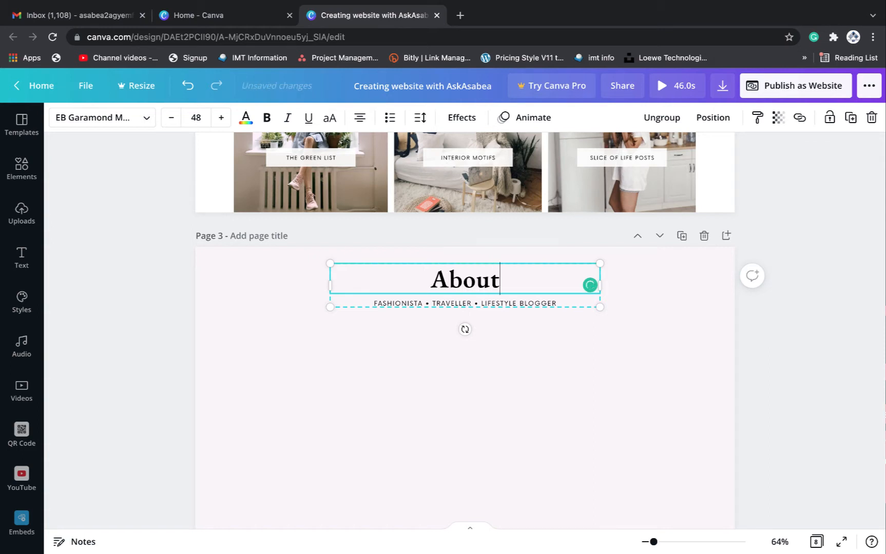
Clear the subtitle text beneath the About Us heading
double_click(544, 303)
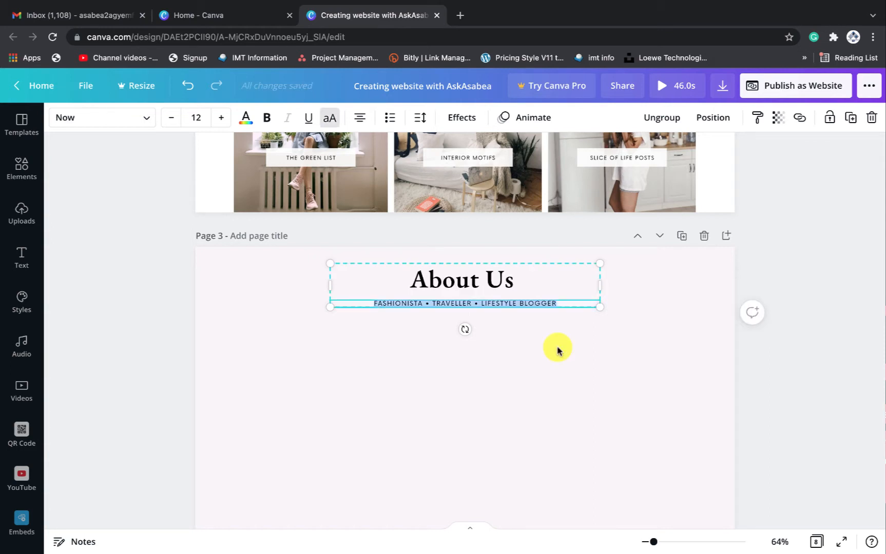
scroll(557, 351, "up", 1)
scroll(557, 350, "down", 5)
scroll(557, 350, "up", 5)
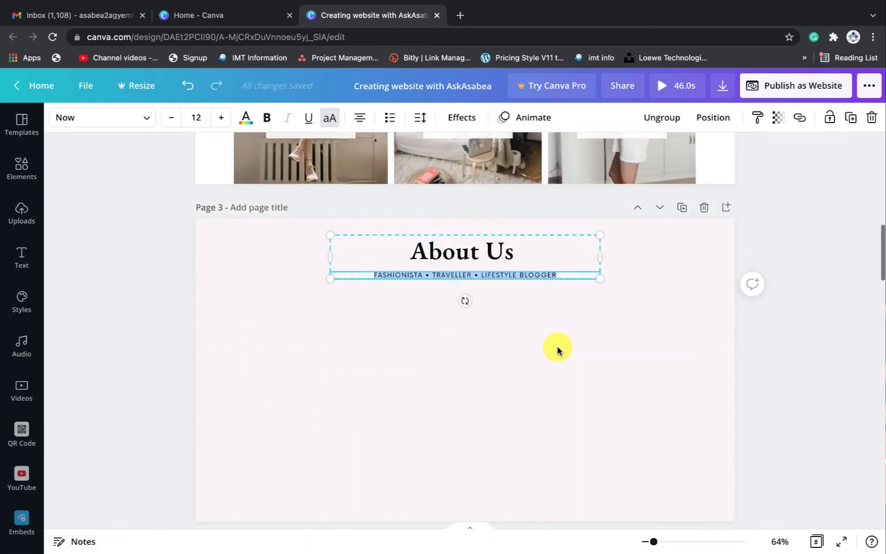
scroll(549, 343, "down", 1)
key("BackSpace")
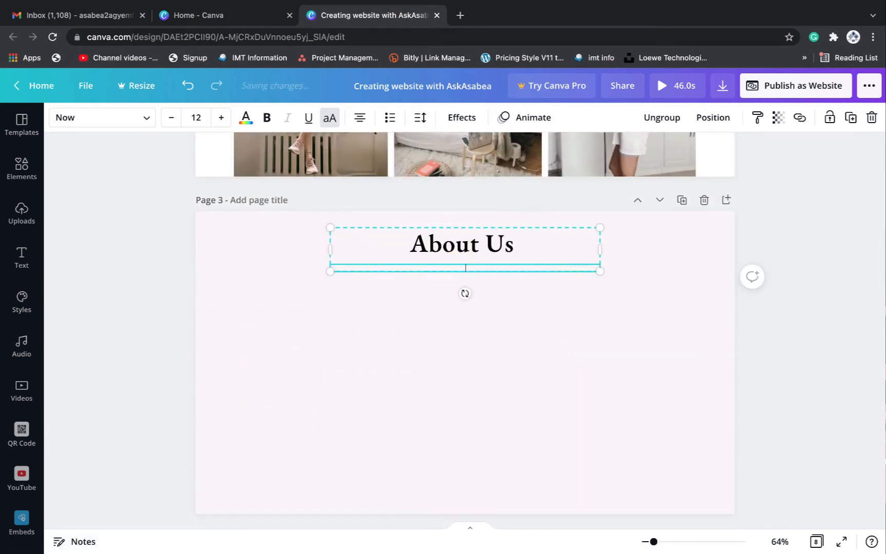
left_click(573, 325)
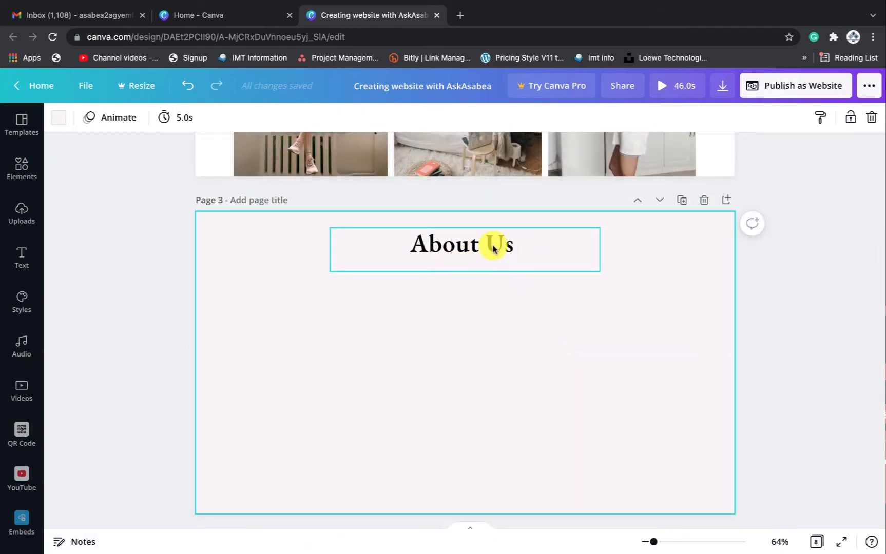
Ungroup the heading and delete the leftover empty subtitle text box
left_click(496, 248)
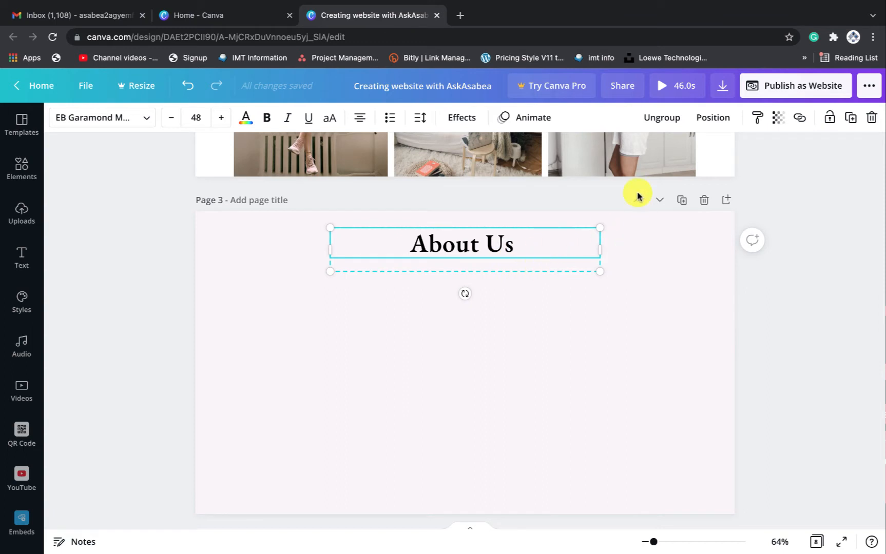
left_click(661, 118)
left_click(531, 329)
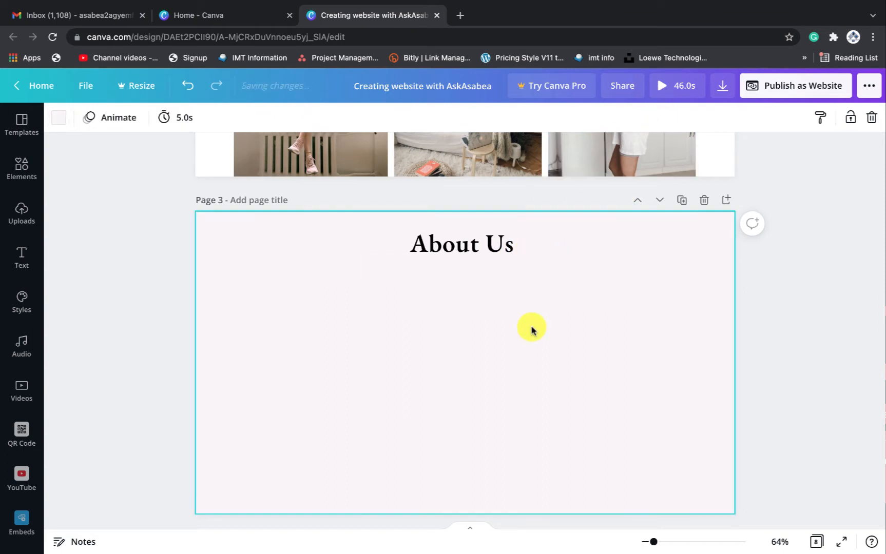
left_click(514, 266)
key("Delete")
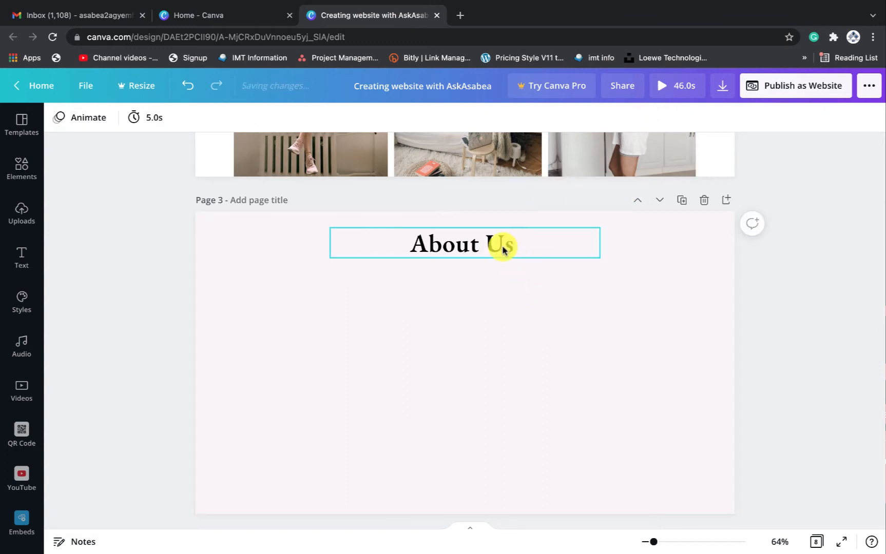
left_click(503, 249)
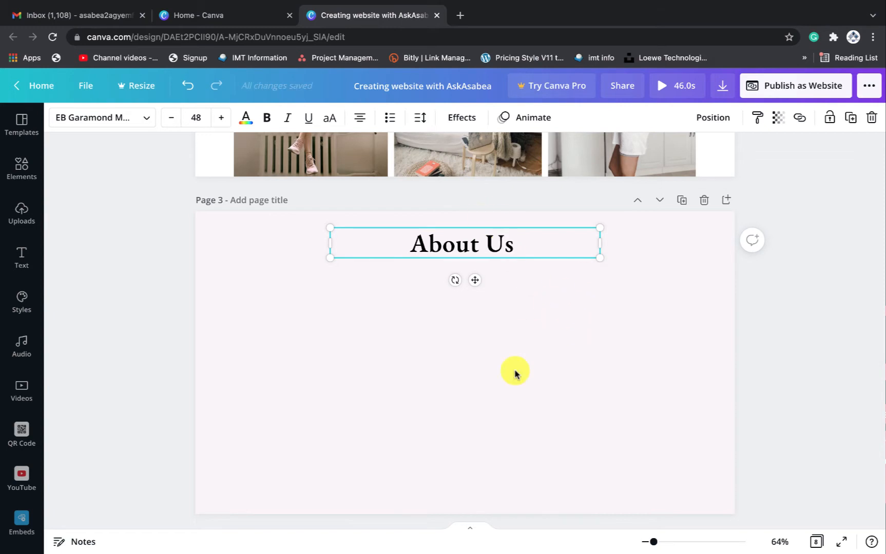
scroll(514, 373, "down", 5)
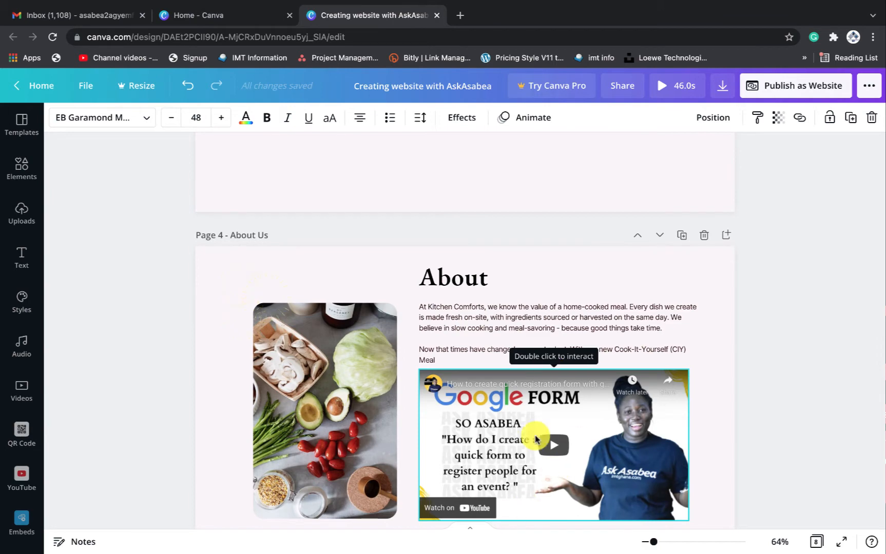
scroll(534, 404, "up", 5)
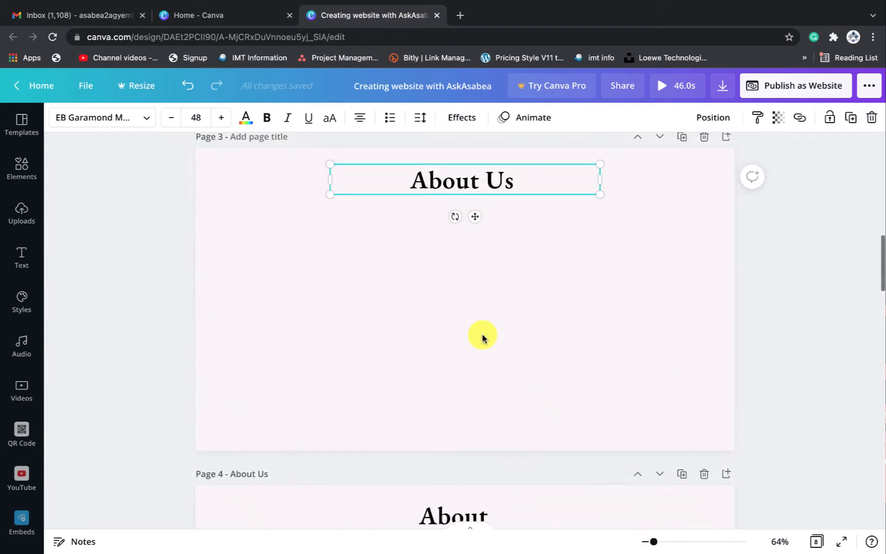
left_click(478, 336)
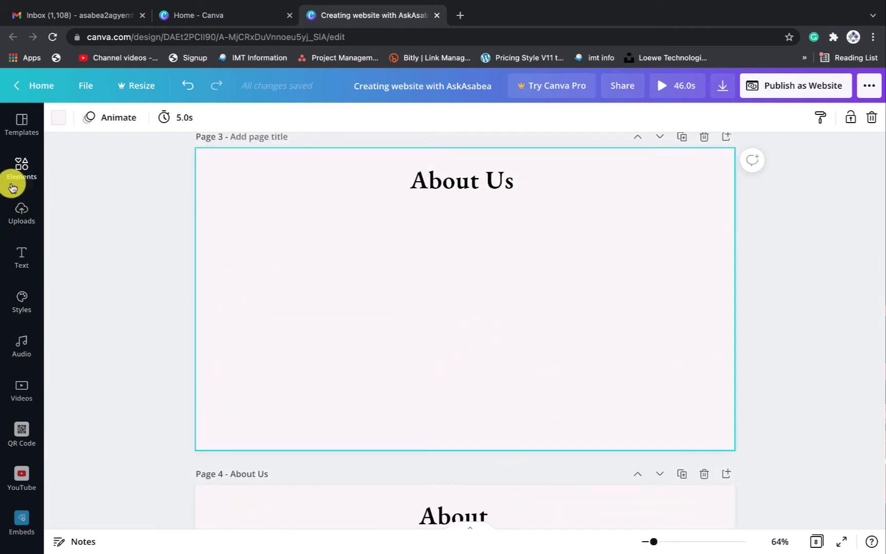
Search the Elements library for 'fruit' and scroll through the results
left_click(22, 218)
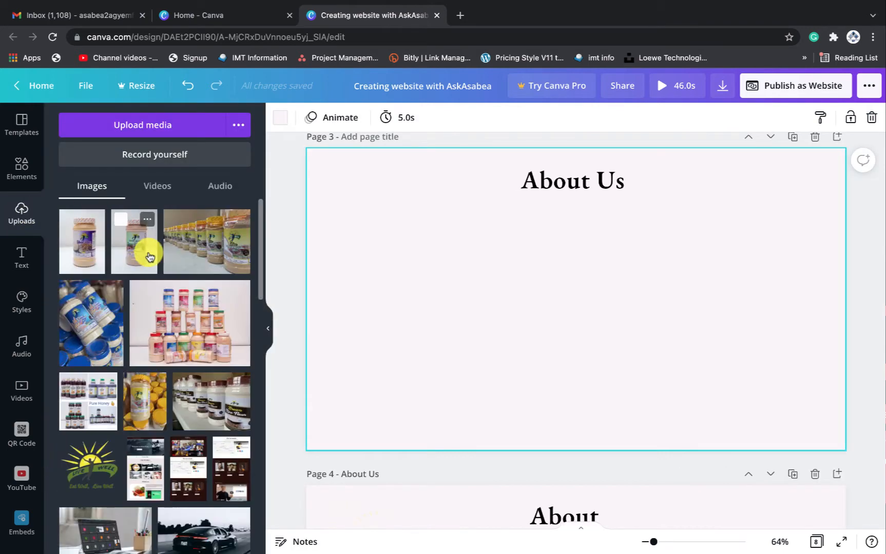
scroll(184, 338, "down", 2)
scroll(182, 336, "up", 2)
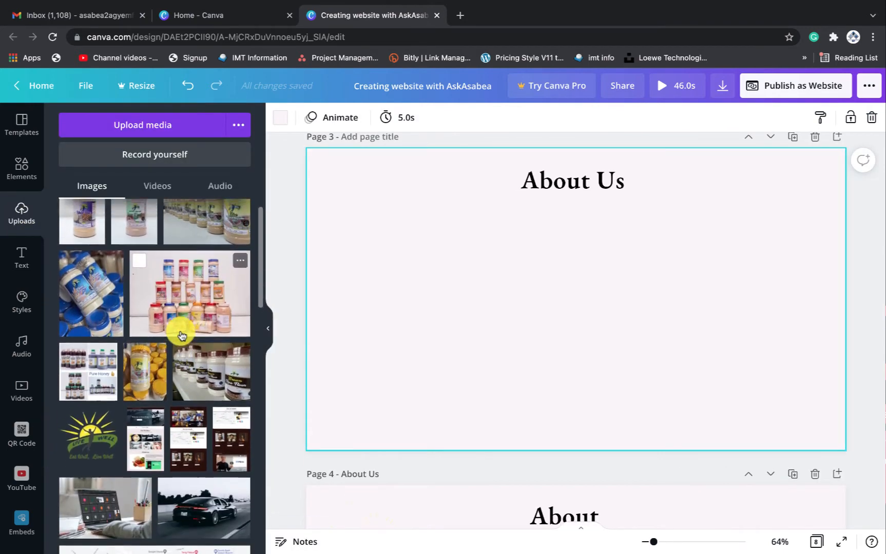
left_click(20, 171)
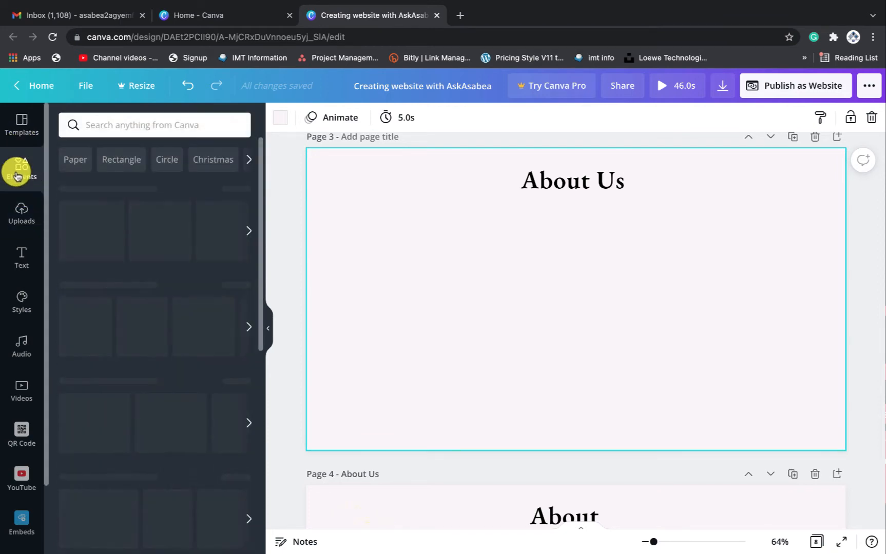
left_click(127, 125)
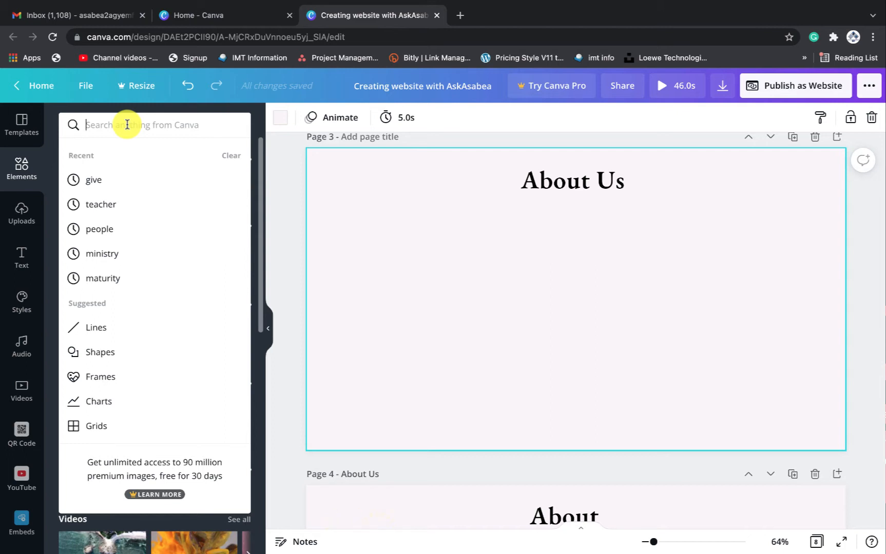
type("fruit")
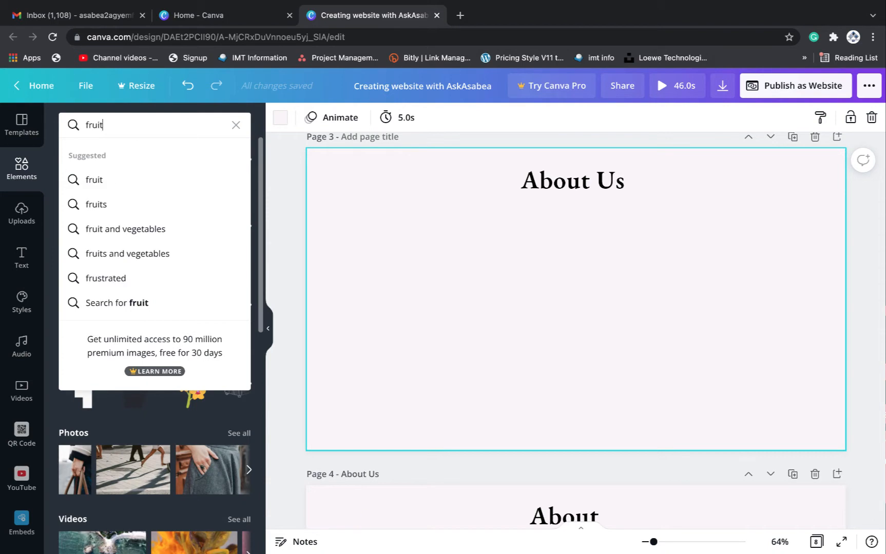
key("Down")
key("Return")
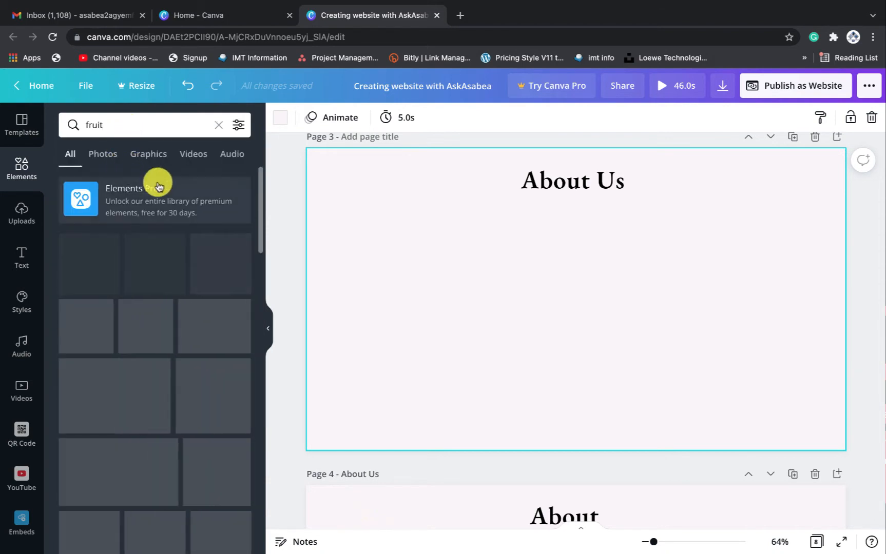
scroll(143, 409, "down", 10)
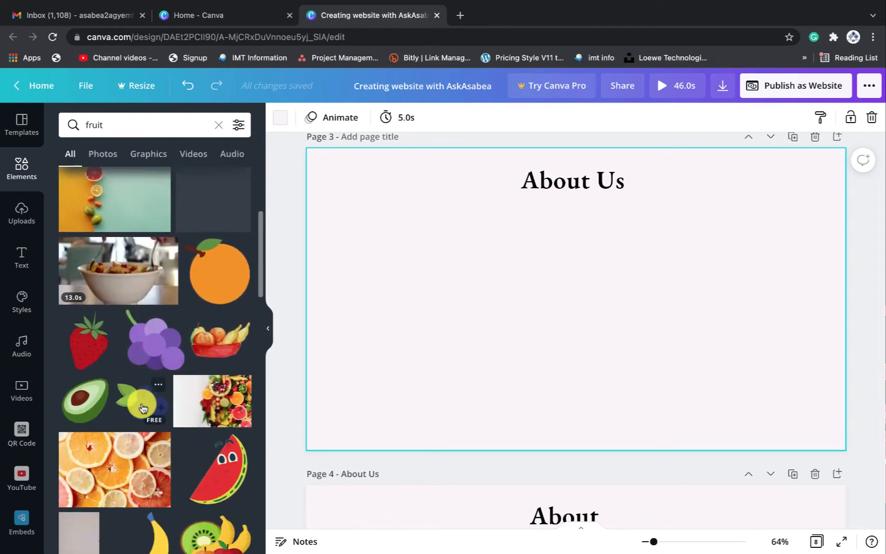
scroll(143, 408, "down", 10)
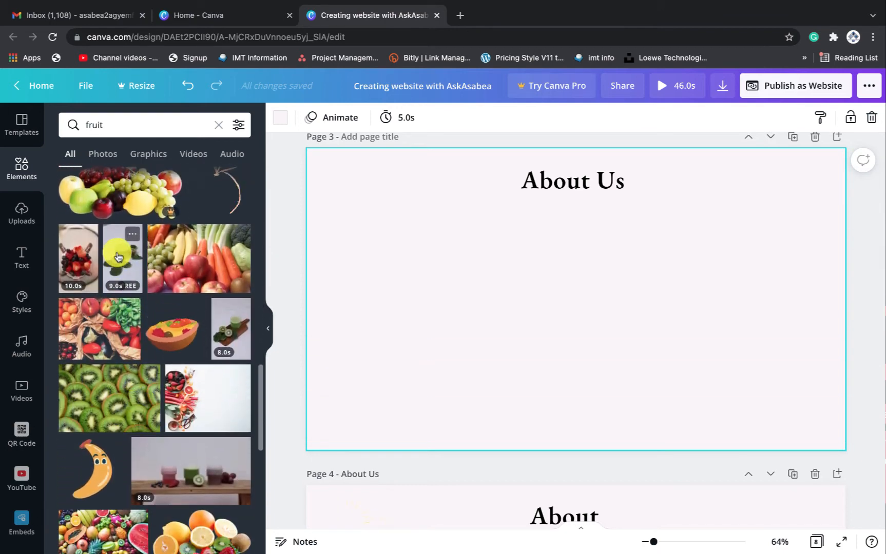
scroll(121, 300, "down", 8)
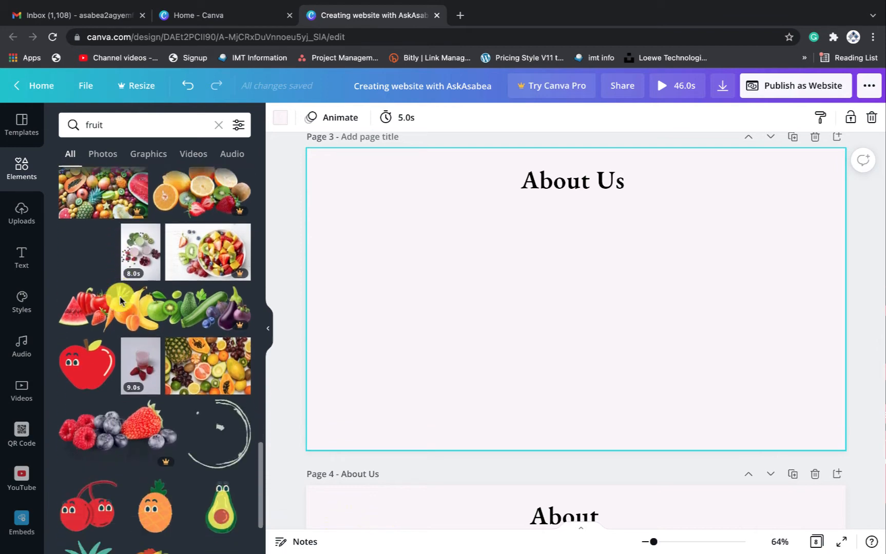
scroll(121, 300, "down", 3)
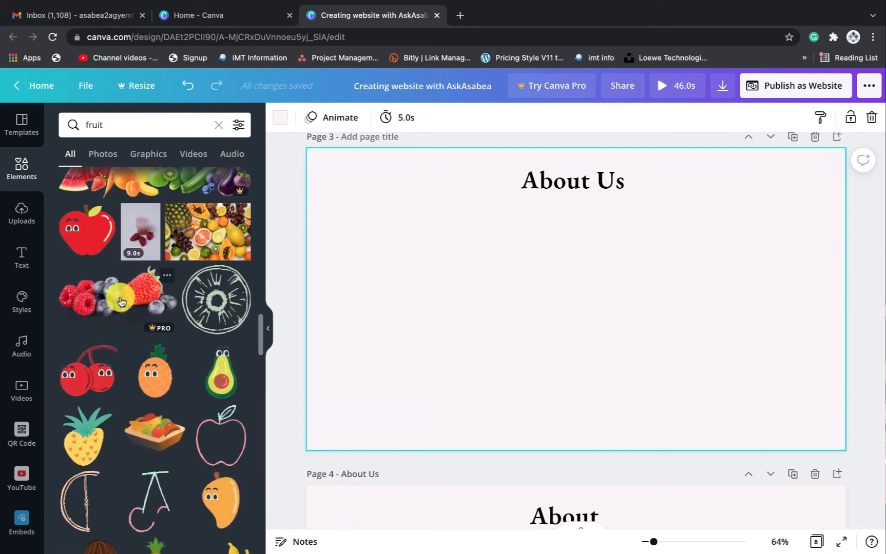
Drop a mixed-fruit photo on page 3 under About Us, cropped to a tall left portrait
left_click_drag(191, 234, 423, 279)
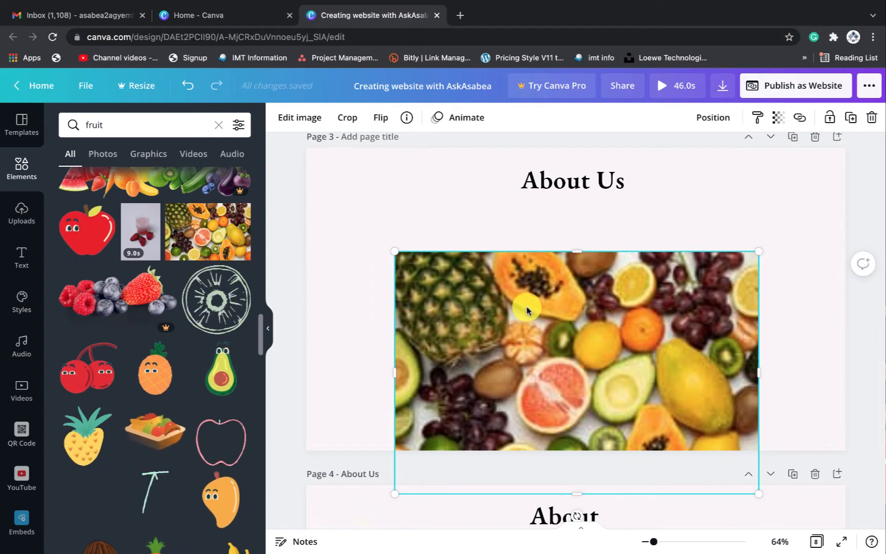
left_click_drag(571, 309, 498, 252)
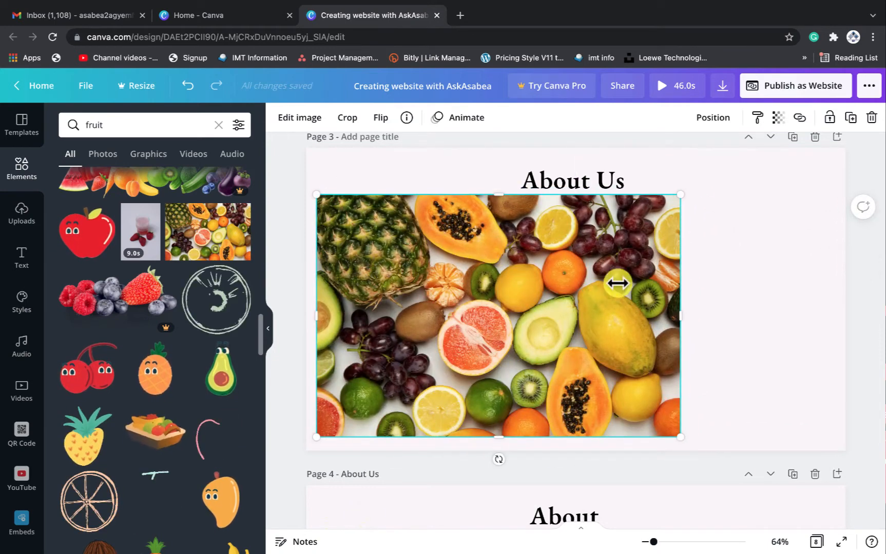
left_click_drag(679, 305, 509, 298)
left_click_drag(315, 312, 348, 307)
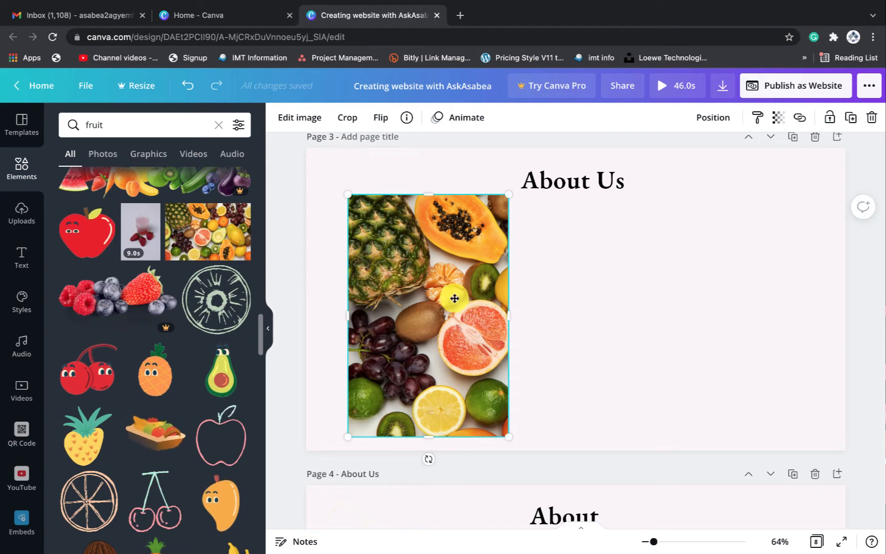
mouse_move(452, 297)
left_mouse_down()
mouse_move(447, 291)
mouse_move(450, 299)
left_mouse_up()
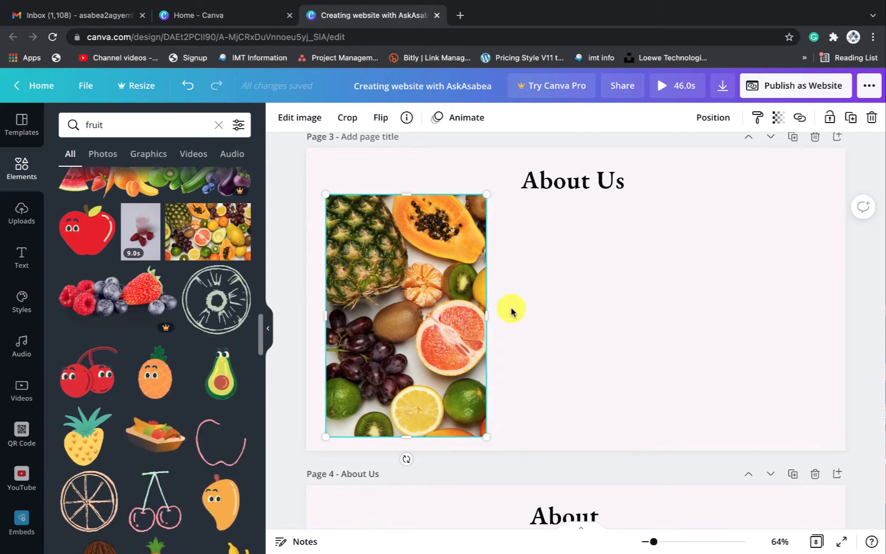
left_click(620, 289)
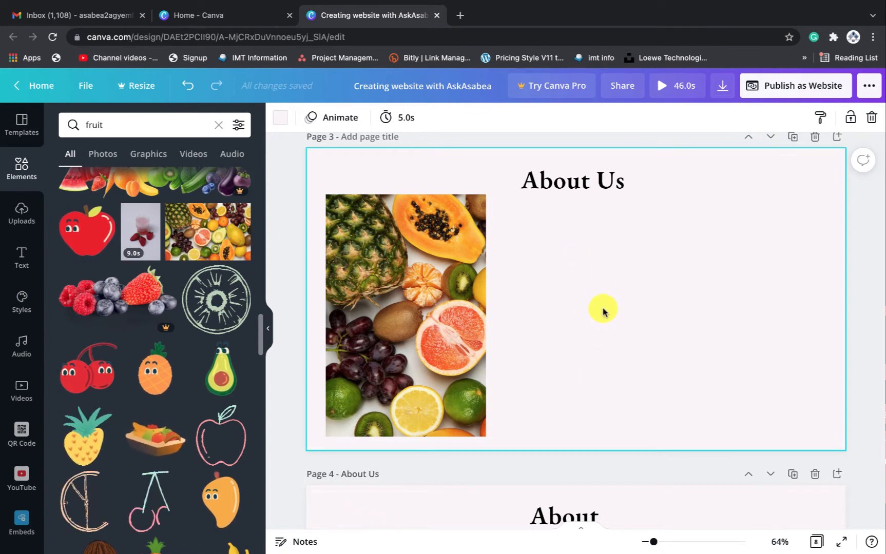
Add a paragraph text box to page 3 and place it just below the About Us heading
left_click(21, 256)
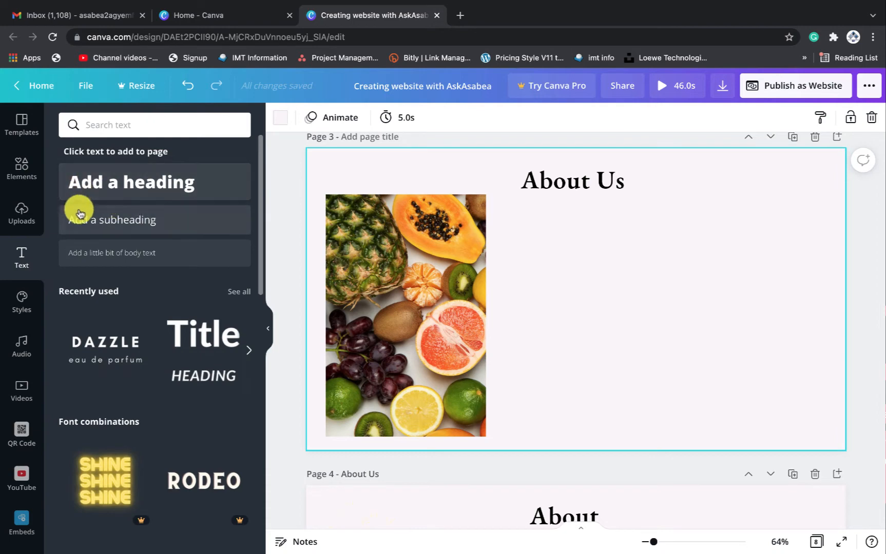
left_click(138, 256)
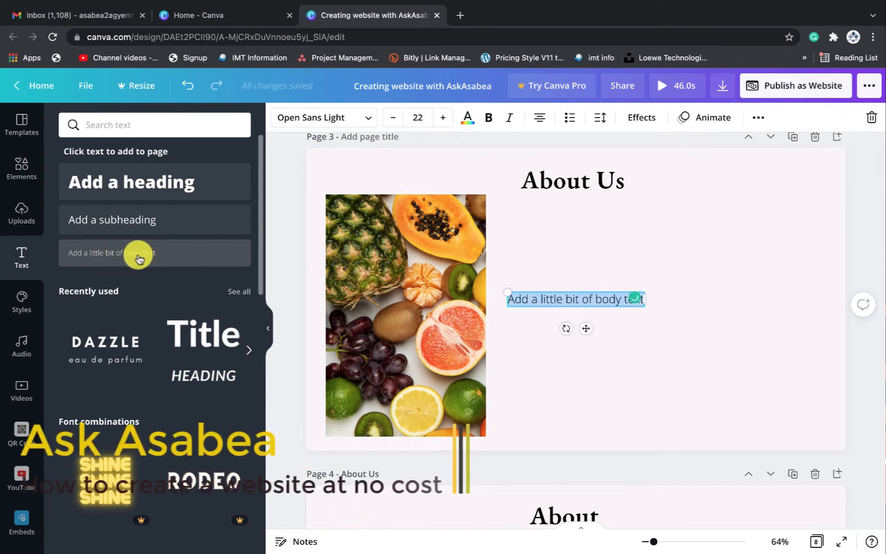
left_click_drag(587, 324, 590, 267)
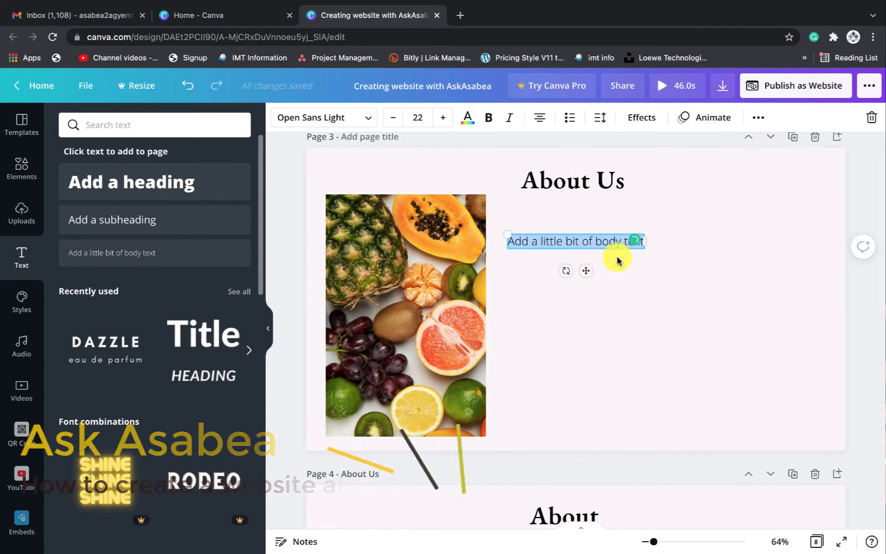
key("BackSpace")
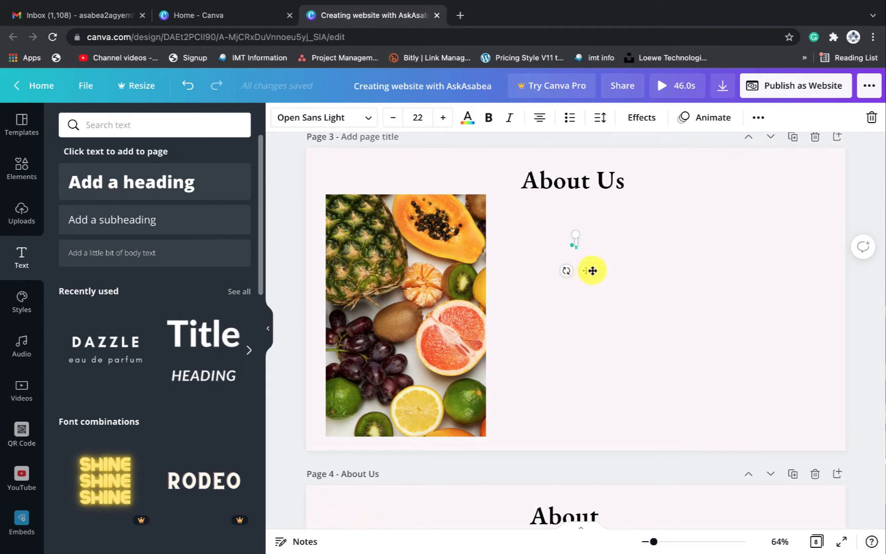
left_click(691, 311)
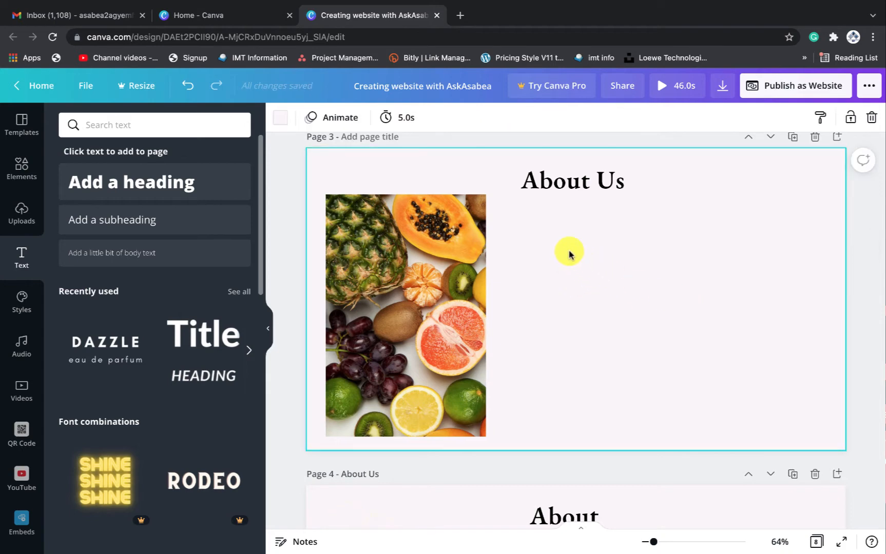
key("t")
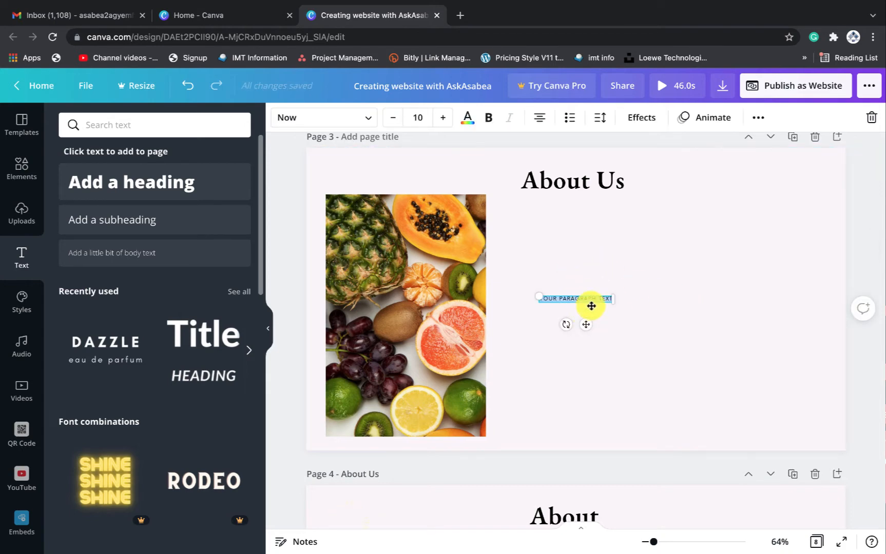
left_click_drag(587, 326, 573, 245)
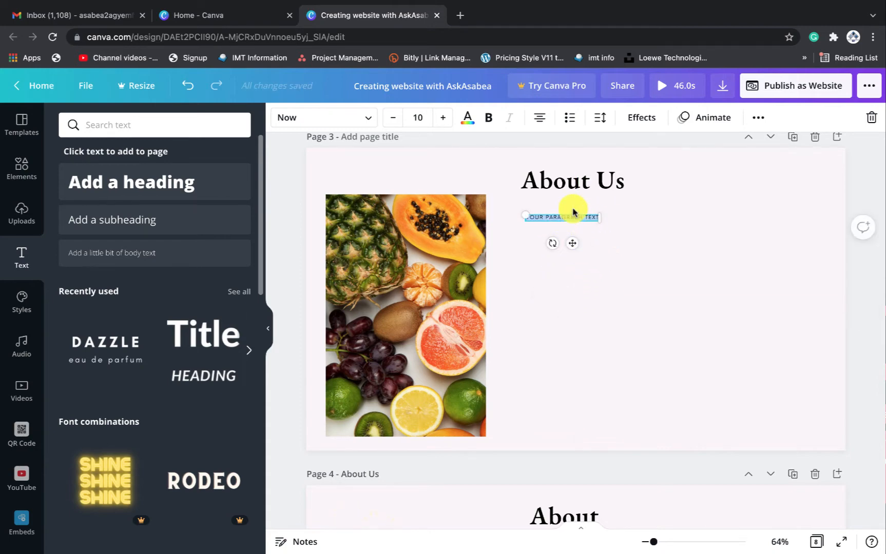
Select the About paragraph text on Page 4 for copying
scroll(568, 226, "down", 5)
left_click(571, 259)
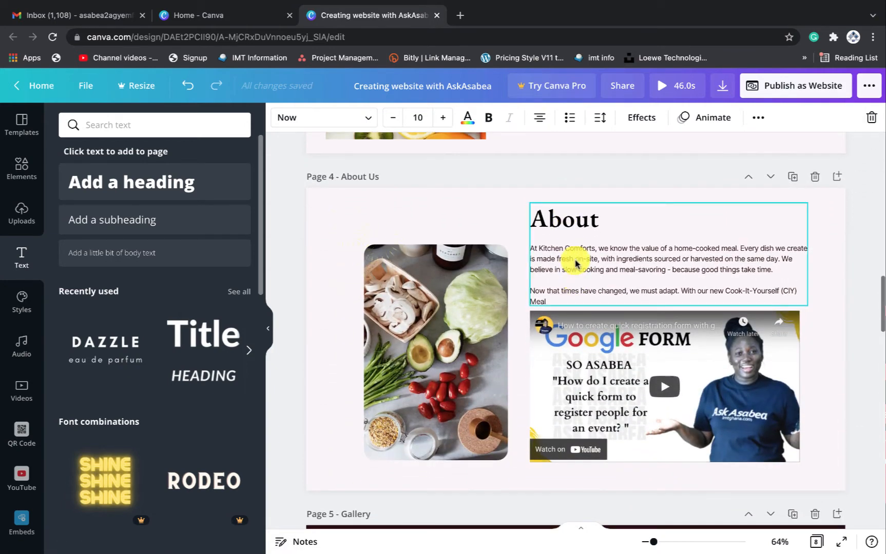
left_click_drag(530, 250, 597, 306)
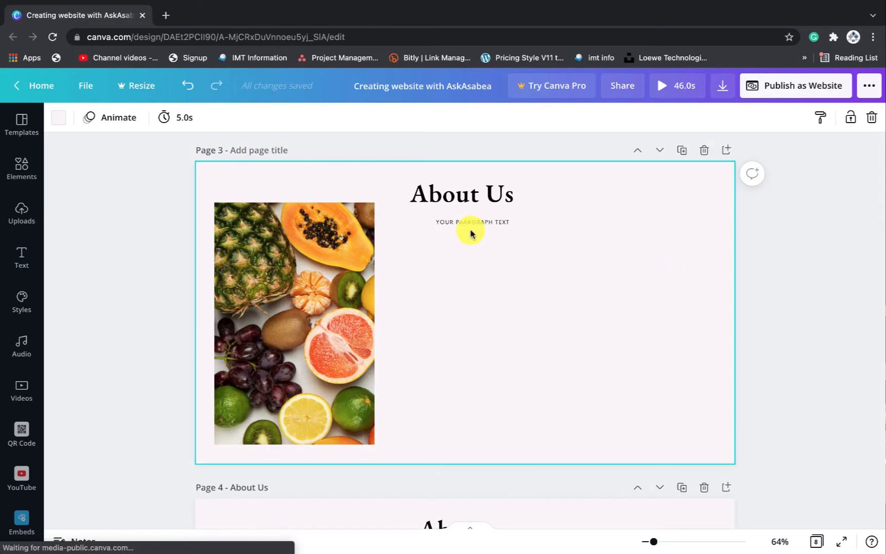
Paste the Kitchen Comforts text into the placeholder, widen it, use sentence case and scale to 13.2
left_click(505, 224)
left_click(506, 223)
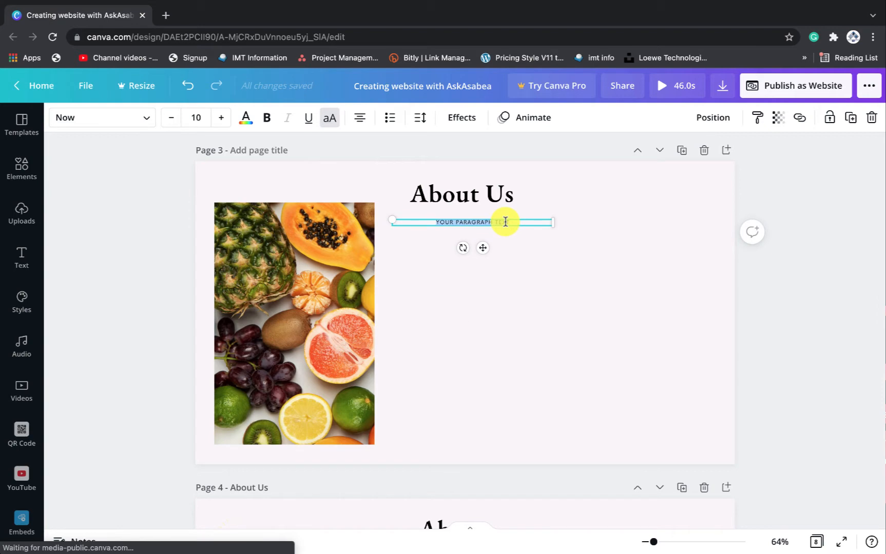
type("AT KITCHEN COMFORTS, WE KNOW THE VALUE OF A HOME-COOKED MEAL. EVERY DISH WE CREATE IS MADE FRESH ON-SITE, WITH INGREDIENTS SOURCED OR HARVESTED ON THE SAME DAY. WE BELIEVE IN SLOW COOKING AND MEAL-SAVORING - BECAUSE GOOD THINGS TAKE TIME.  NOW THAT TIMES HAVE CHANGED, WE MUST ADAPT. WITH OUR NEW COOK-IT-YOURSELF (CIY) MEAL")
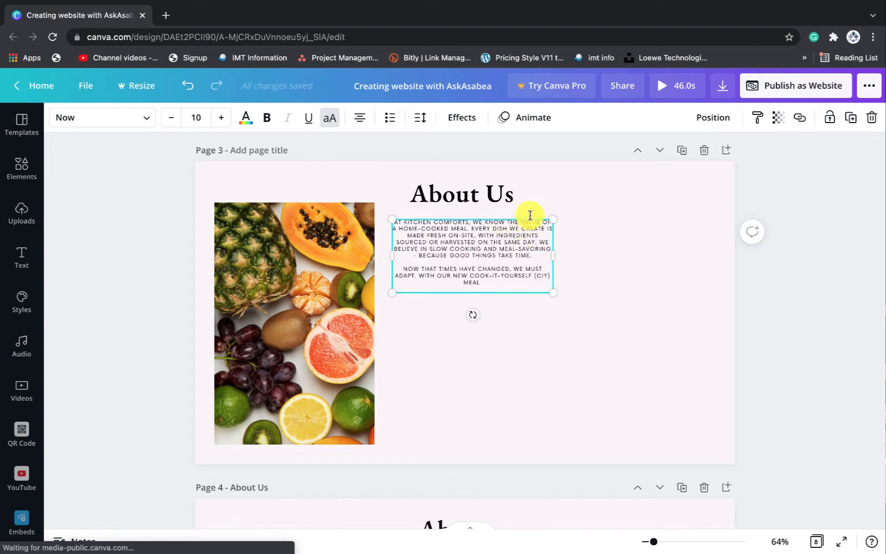
left_click_drag(555, 253, 642, 249)
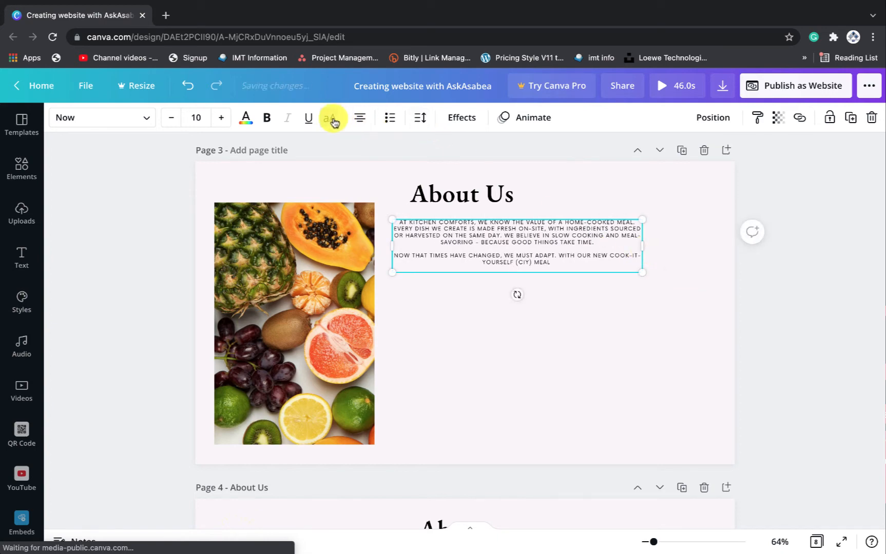
left_click(396, 220)
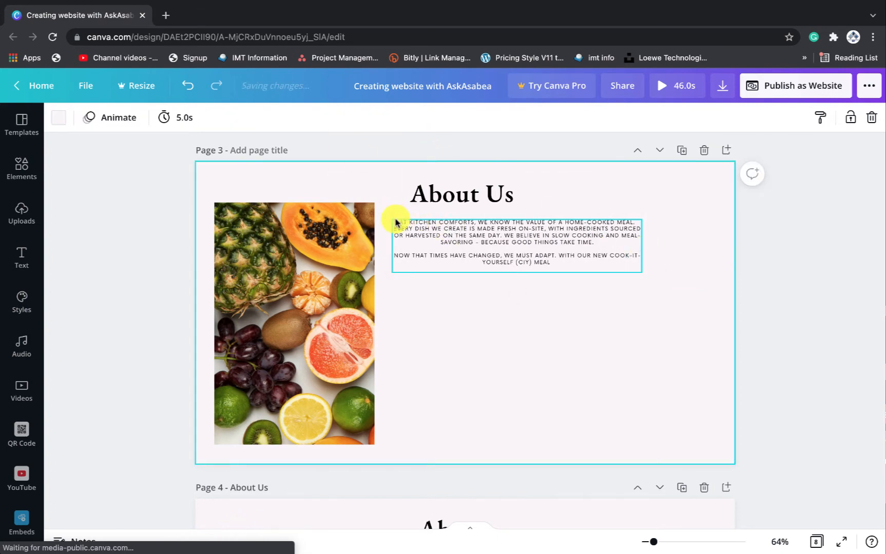
left_click(430, 235)
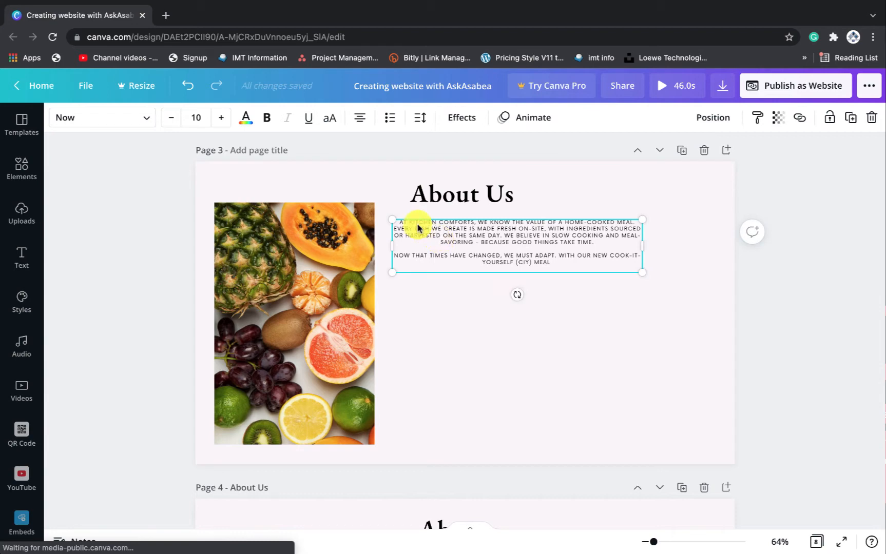
left_click(328, 119)
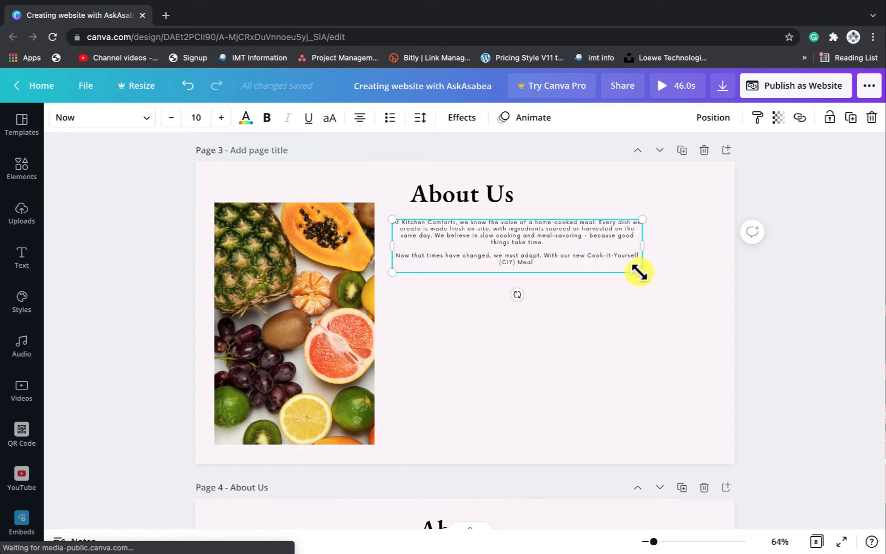
left_click_drag(653, 276, 720, 298)
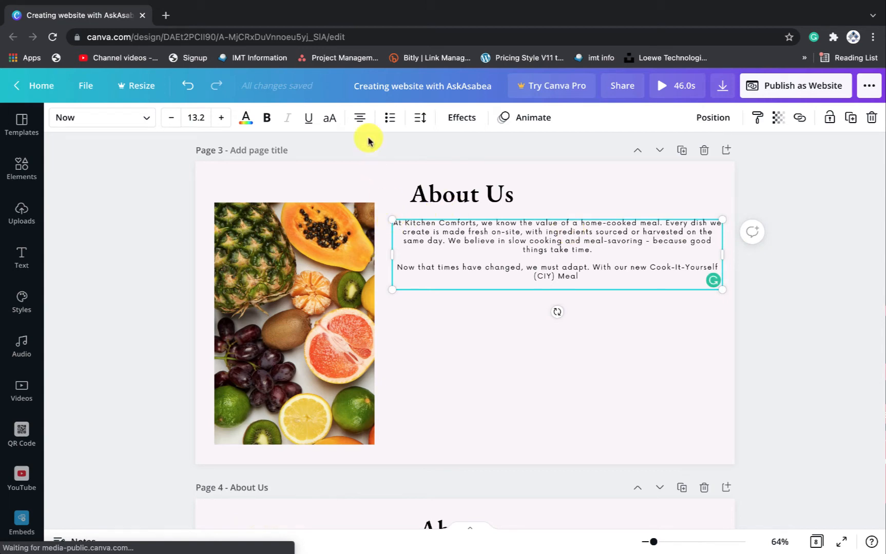
Justify the first paragraph and left-align the second
left_click(361, 121)
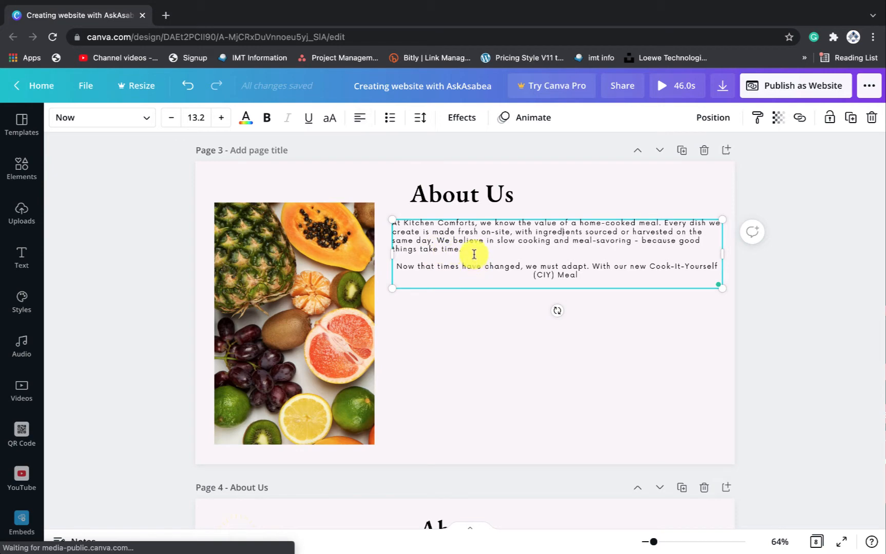
left_click_drag(474, 254, 391, 226)
left_click(359, 118)
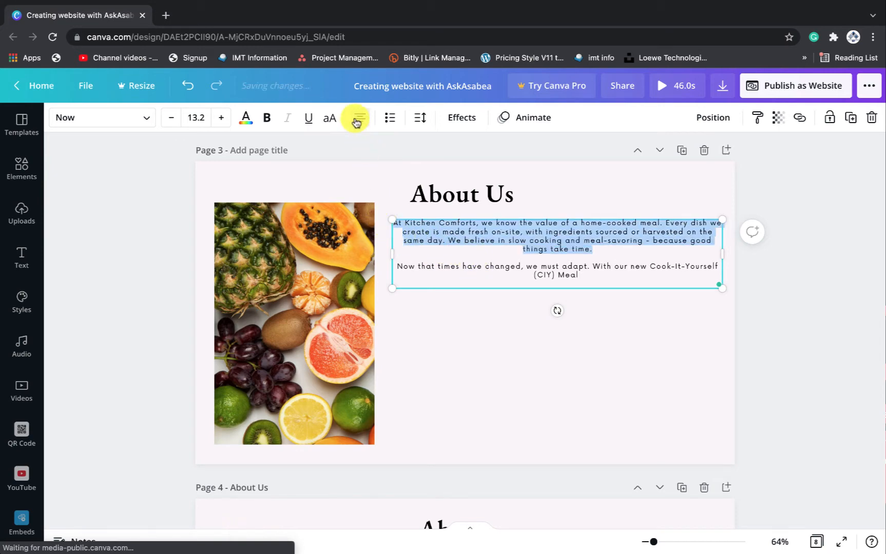
left_click(357, 120)
left_click(358, 120)
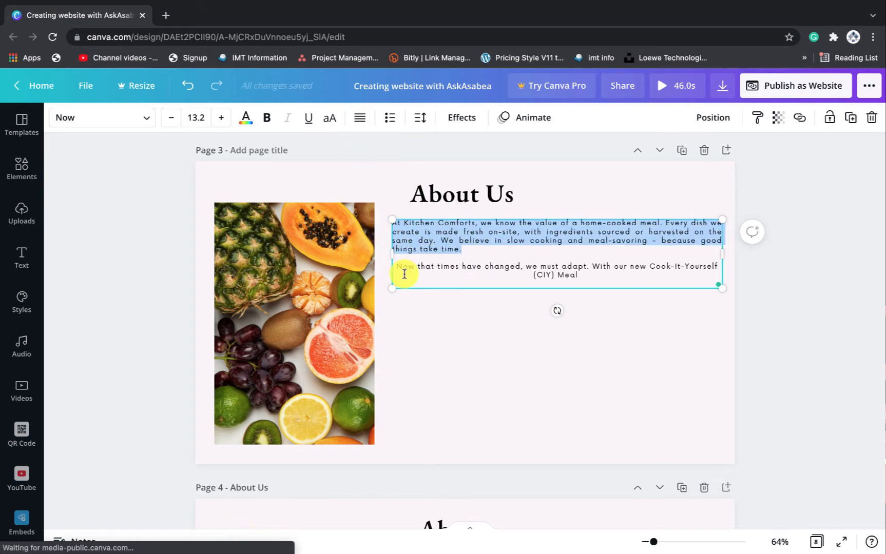
left_click(445, 277)
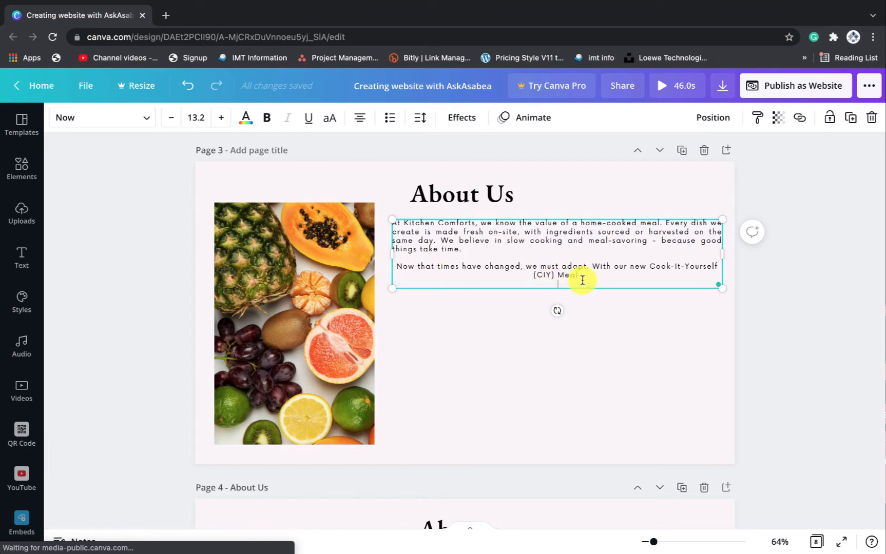
left_click_drag(582, 280, 403, 271)
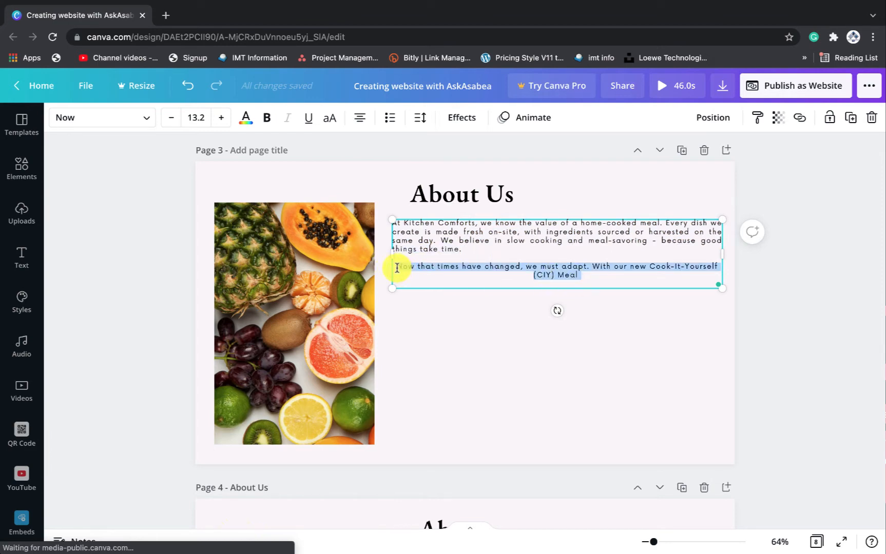
left_click(360, 117)
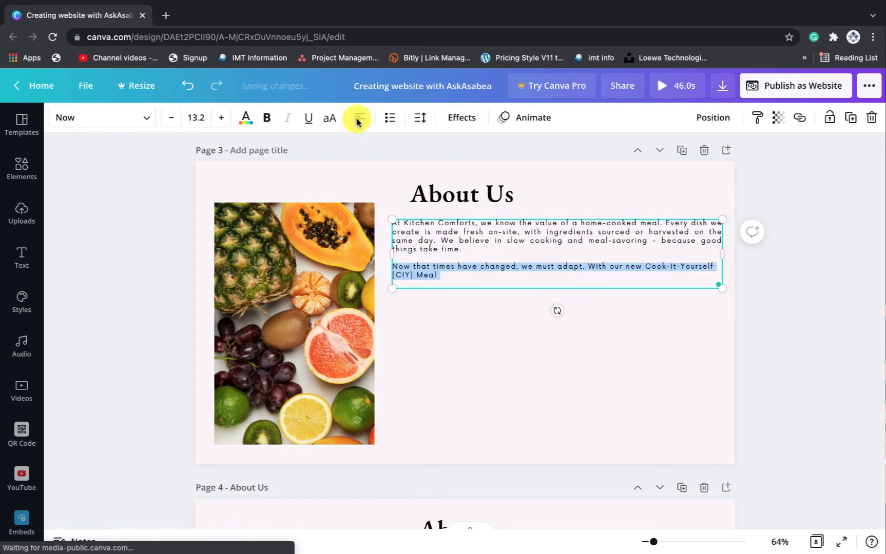
Reselect the paragraph text box and scroll to review page 3
left_click(684, 318)
left_click(545, 227)
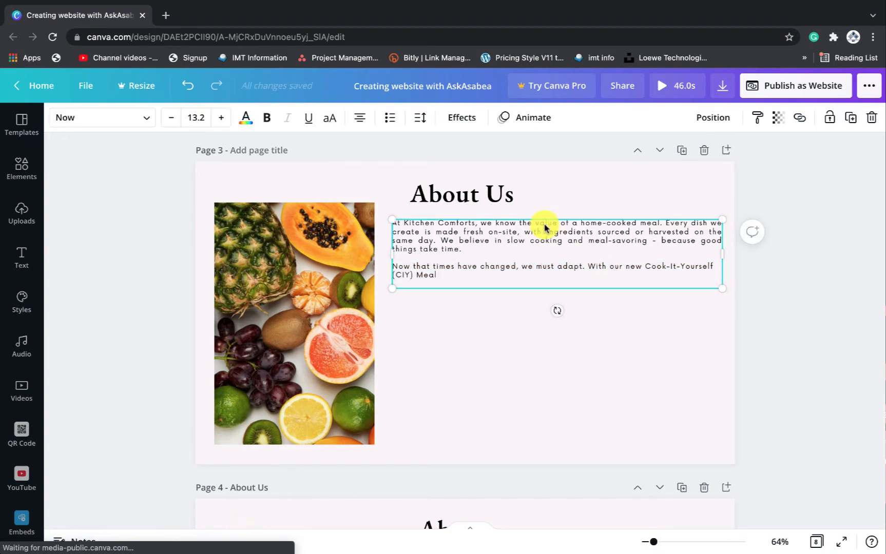
scroll(545, 228, "up", 10)
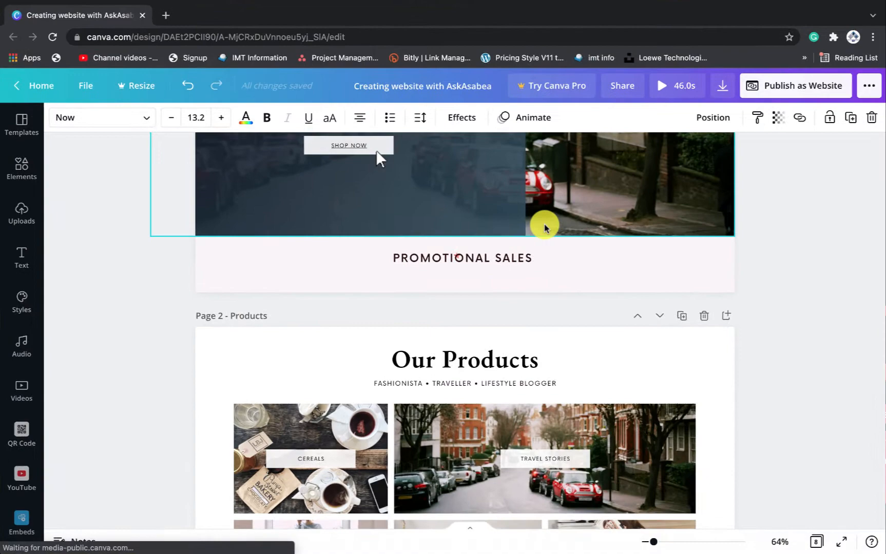
scroll(545, 227, "down", 15)
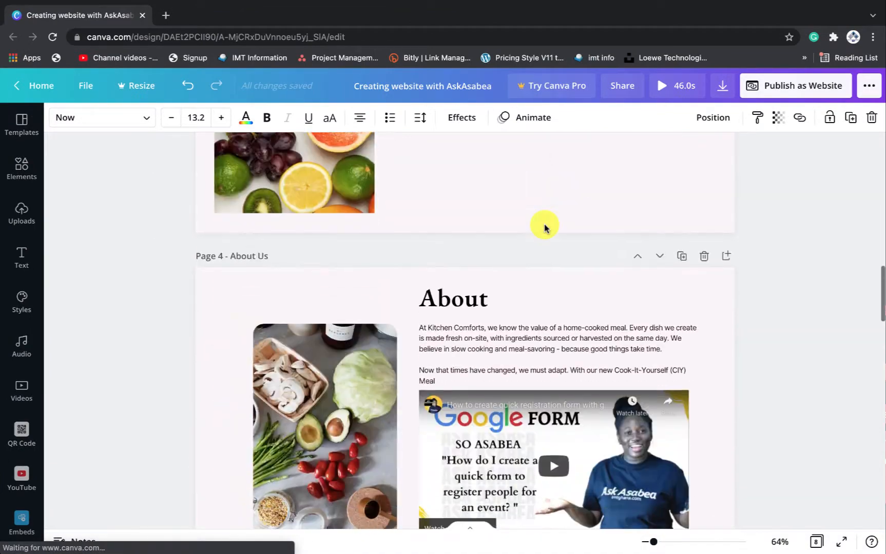
scroll(545, 227, "down", 2)
scroll(545, 227, "up", 3)
scroll(522, 377, "up", 5)
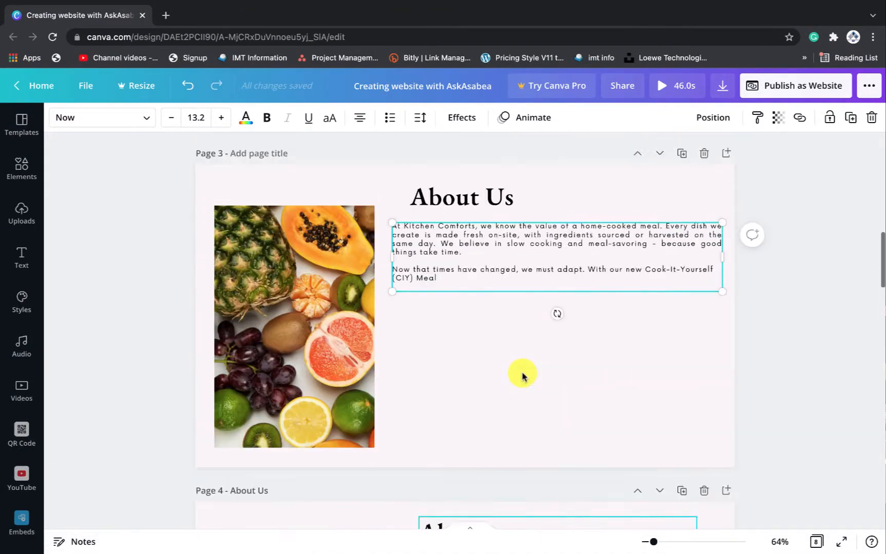
scroll(522, 377, "up", 4)
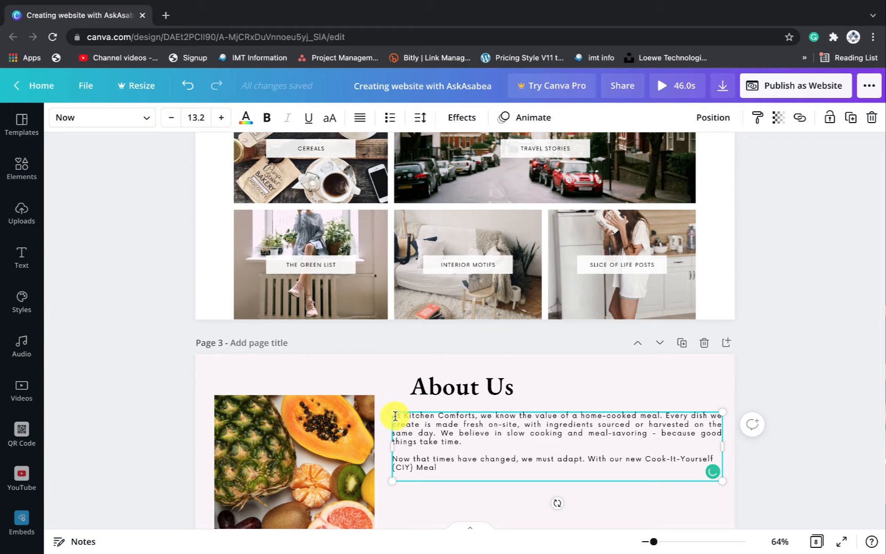
Change the whole About Us paragraph to the Roboto font
key("ctrl+a")
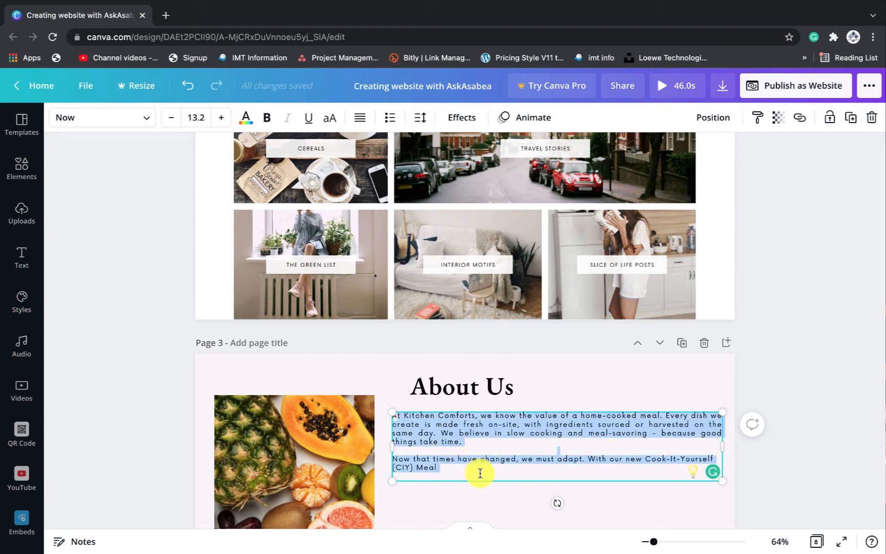
left_click(146, 115)
type("ro")
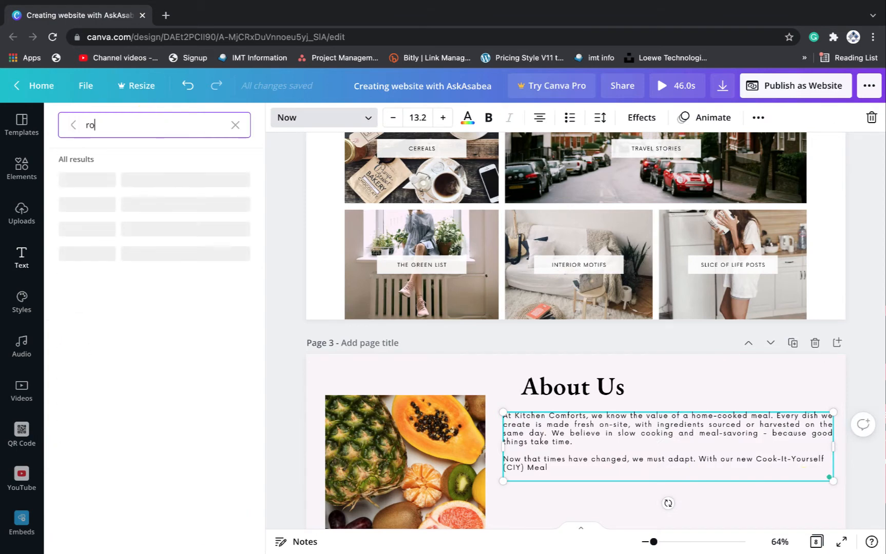
type("boto")
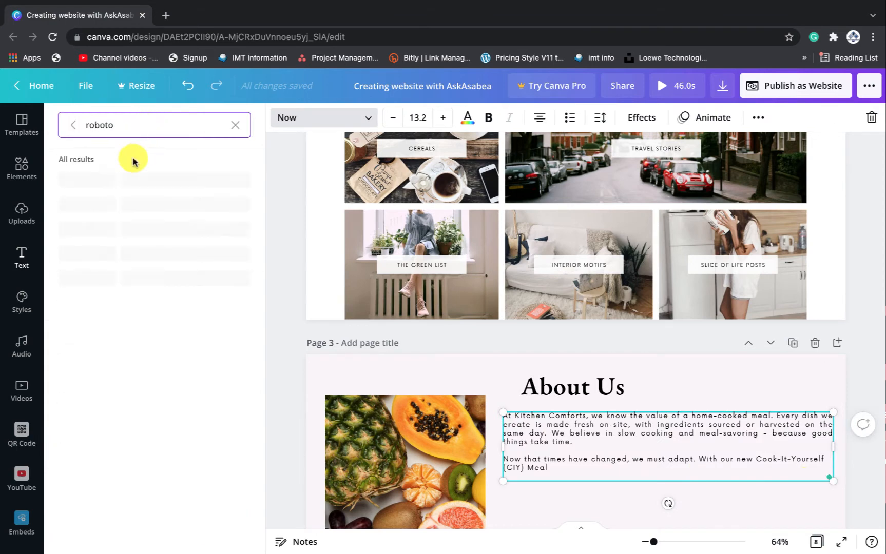
right_click(136, 183)
left_click(102, 177)
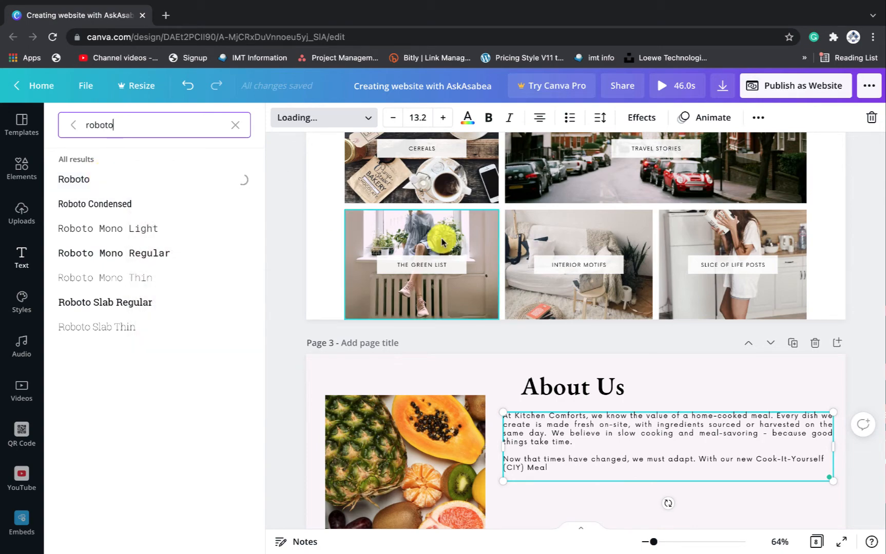
left_click(791, 495)
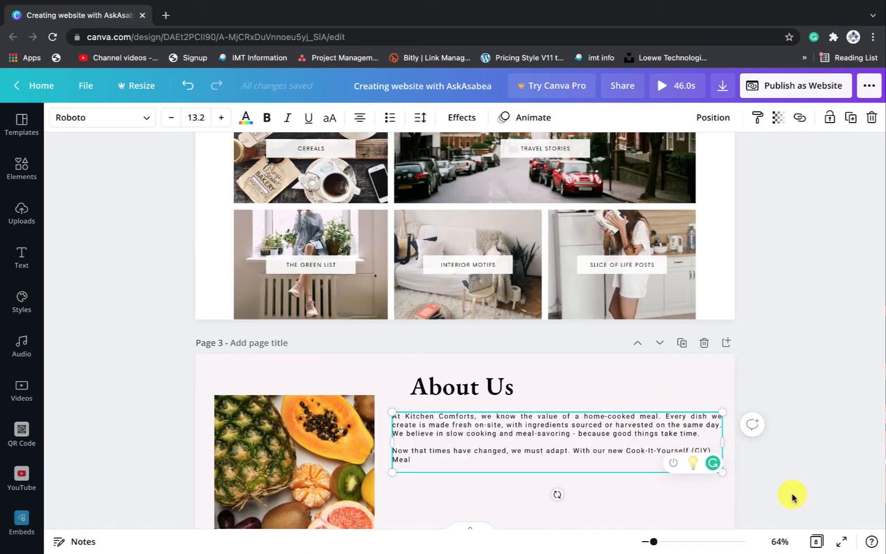
Stretch the paragraph box slightly so its text grows to size 13.4
scroll(791, 494, "down", 2)
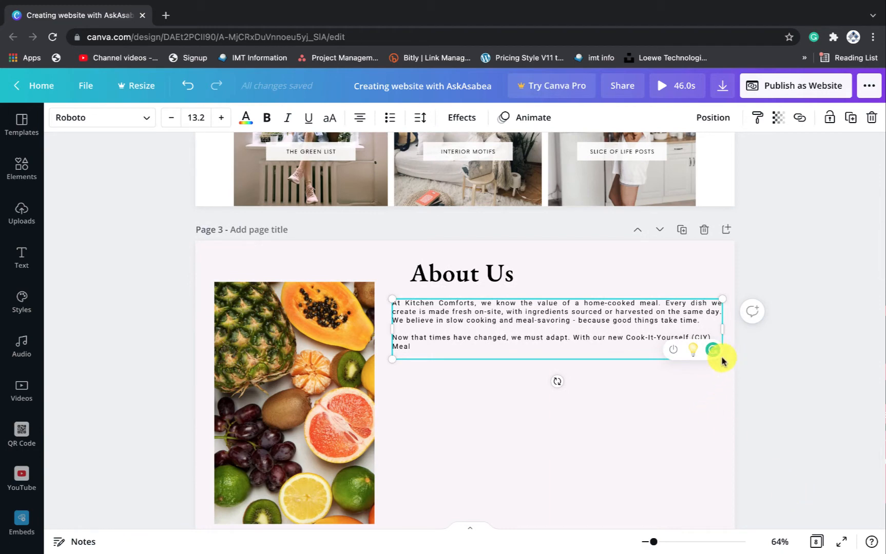
mouse_move(724, 366)
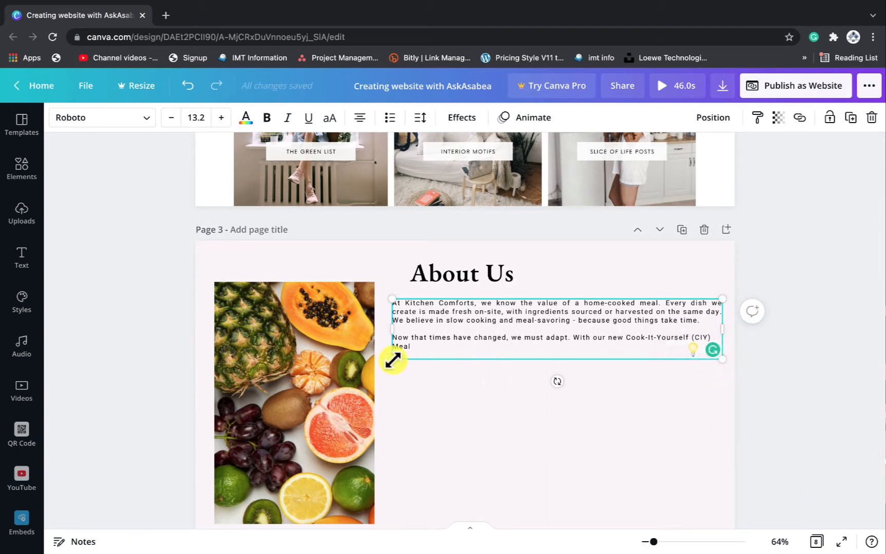
left_click_drag(393, 360, 387, 362)
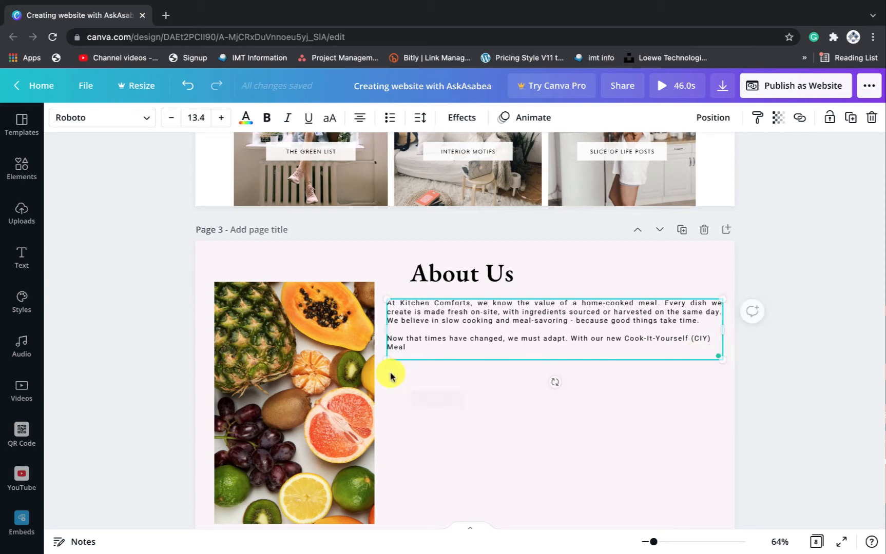
left_click(555, 414)
scroll(569, 391, "down", 1)
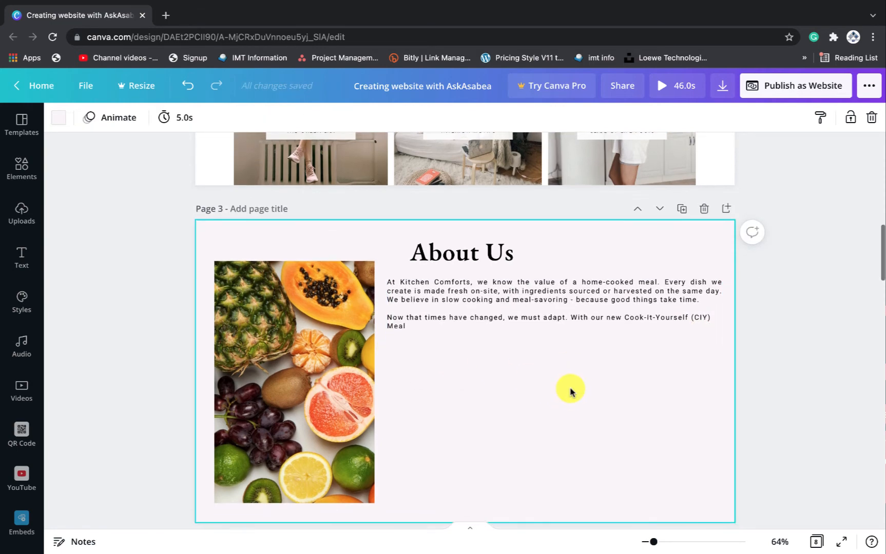
scroll(569, 391, "down", 2)
scroll(570, 392, "down", 3)
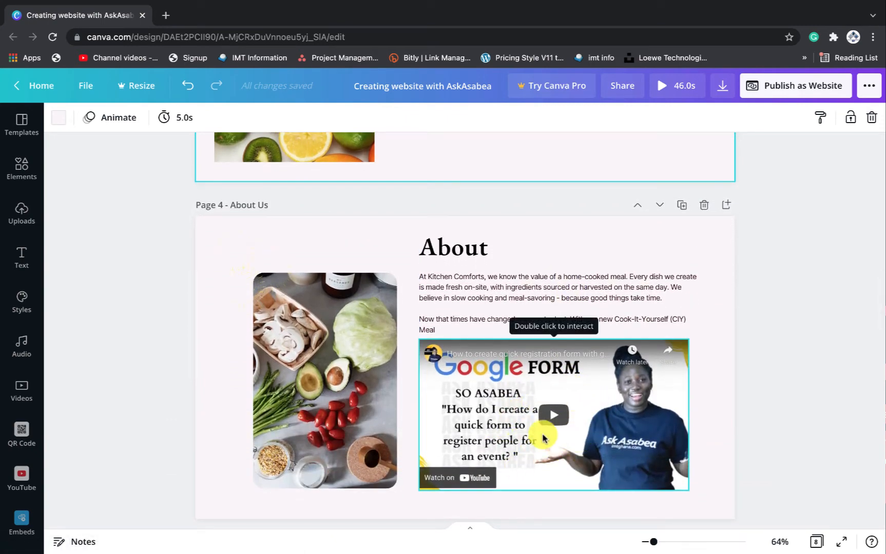
scroll(543, 438, "up", 5)
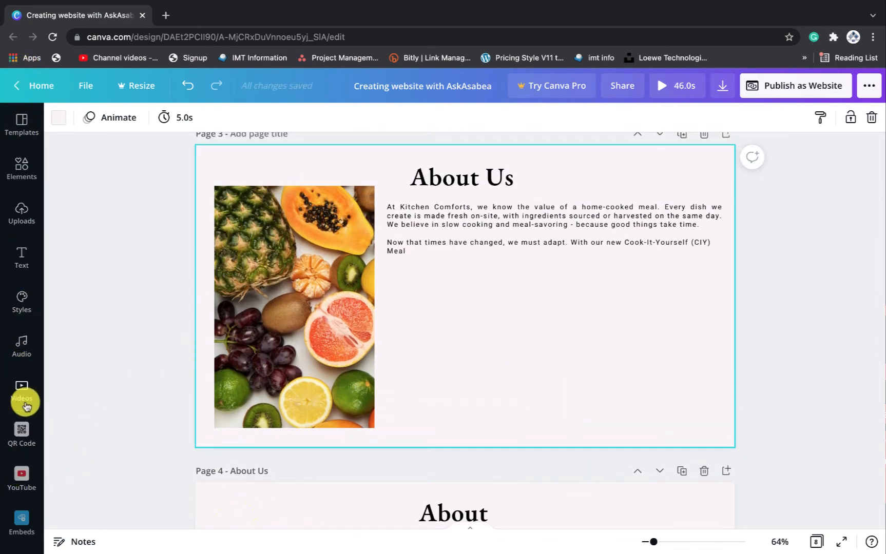
Search the YouTube panel for askasabea and browse videos like 'How to use canva complete tutorial'
left_click(21, 480)
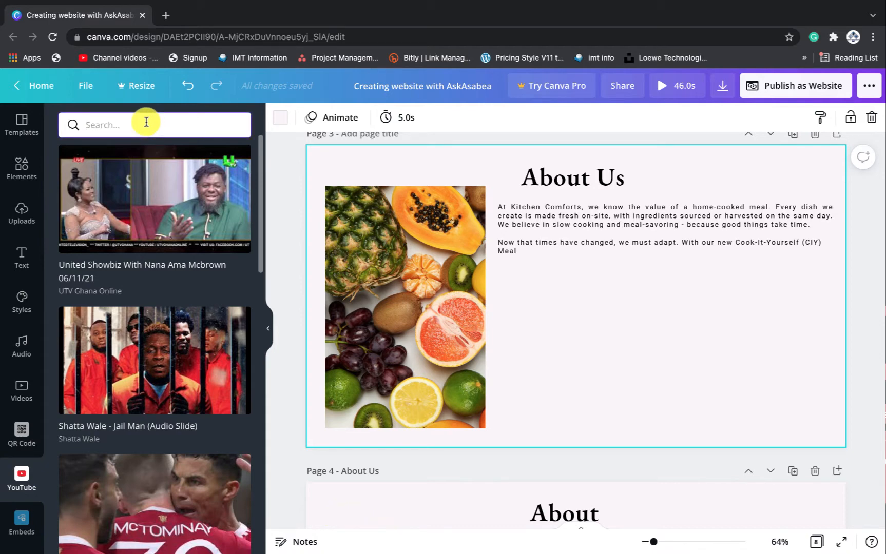
type("askasabea")
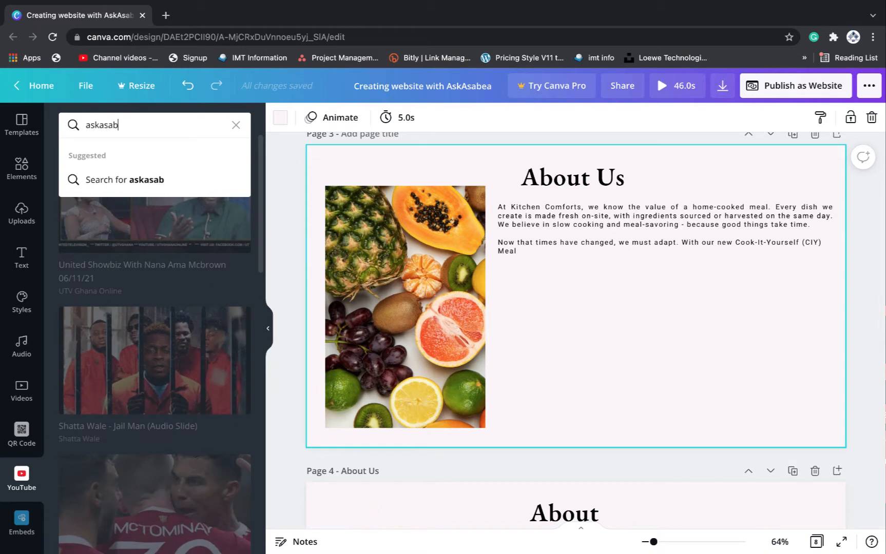
left_click(154, 179)
scroll(201, 374, "down", 12)
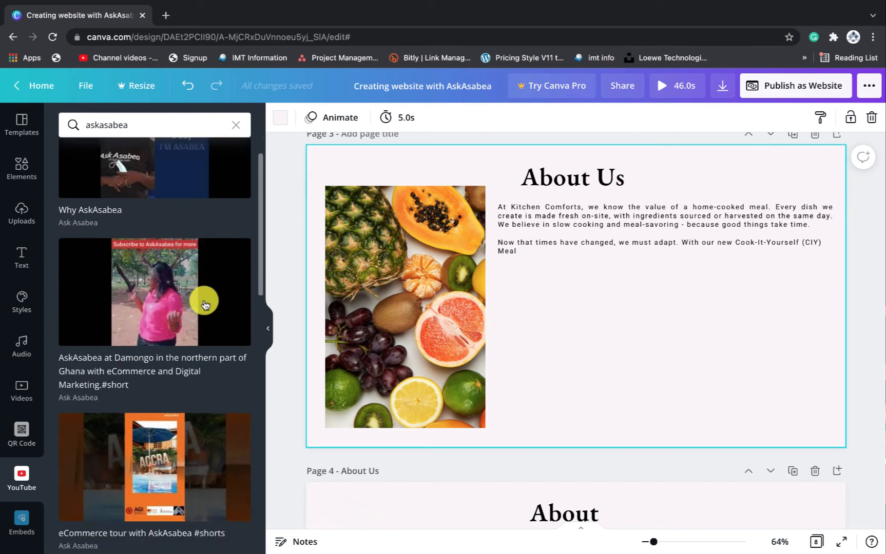
scroll(204, 304, "down", 10)
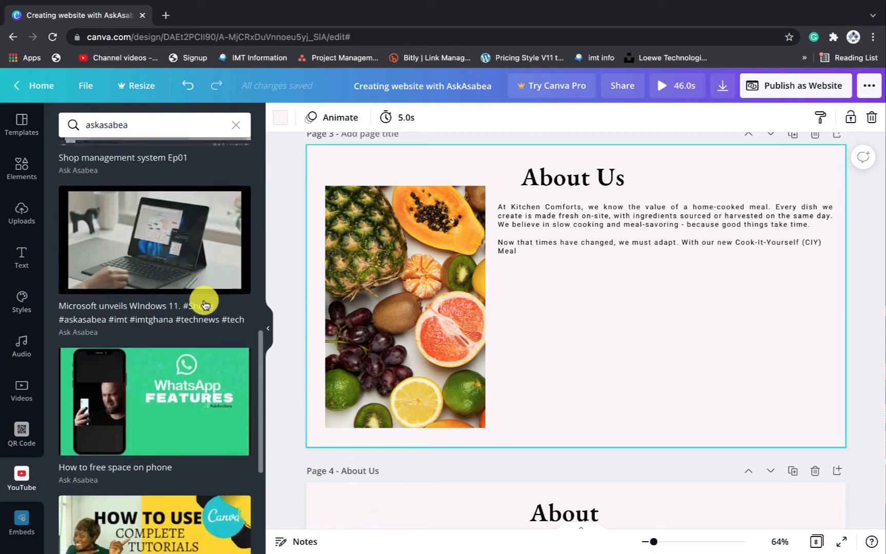
scroll(204, 303, "down", 1)
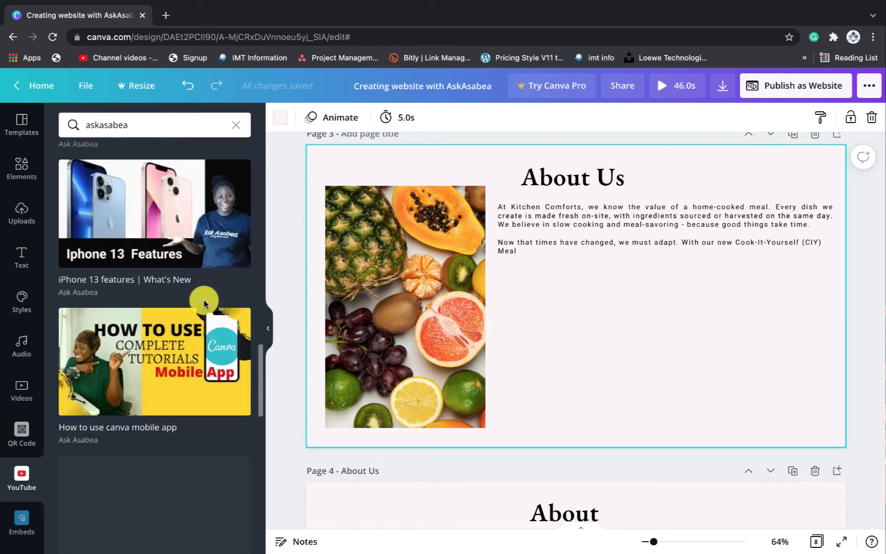
scroll(204, 303, "down", 15)
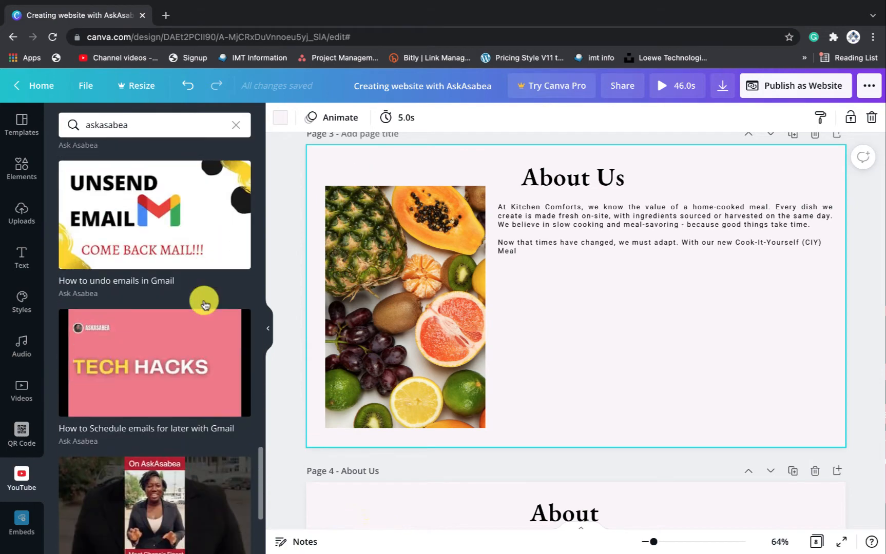
scroll(203, 304, "down", 10)
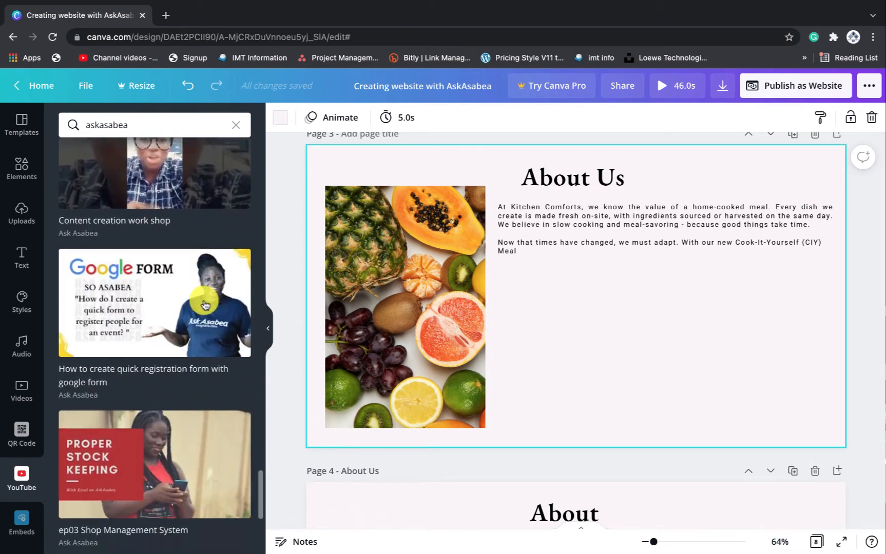
scroll(203, 303, "down", 10)
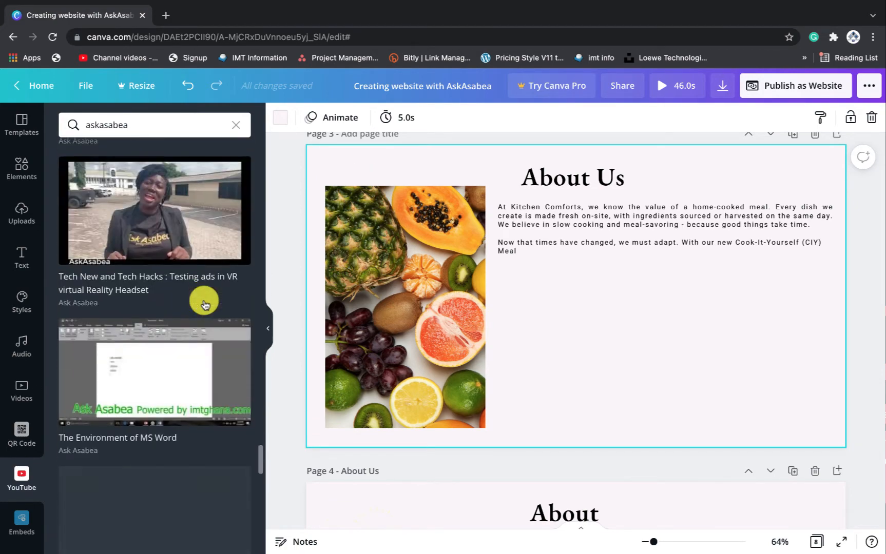
scroll(203, 303, "down", 12)
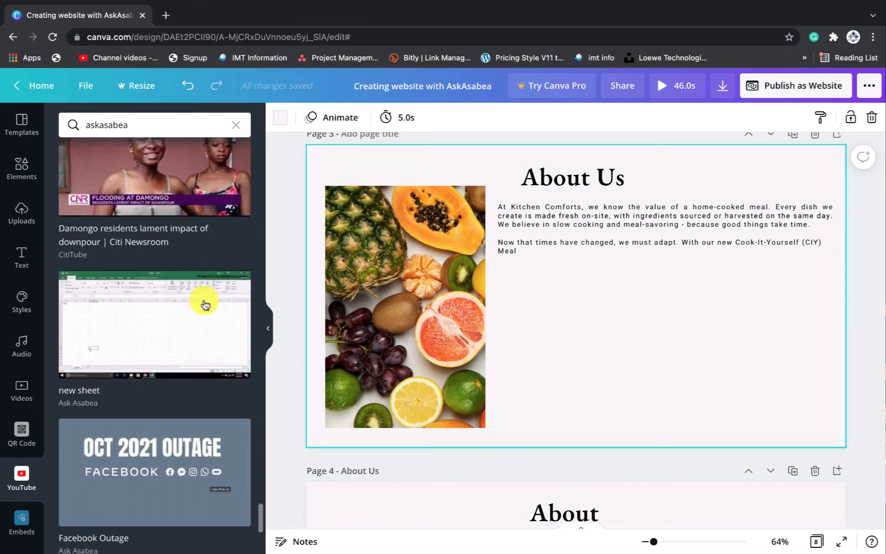
scroll(205, 305, "down", 12)
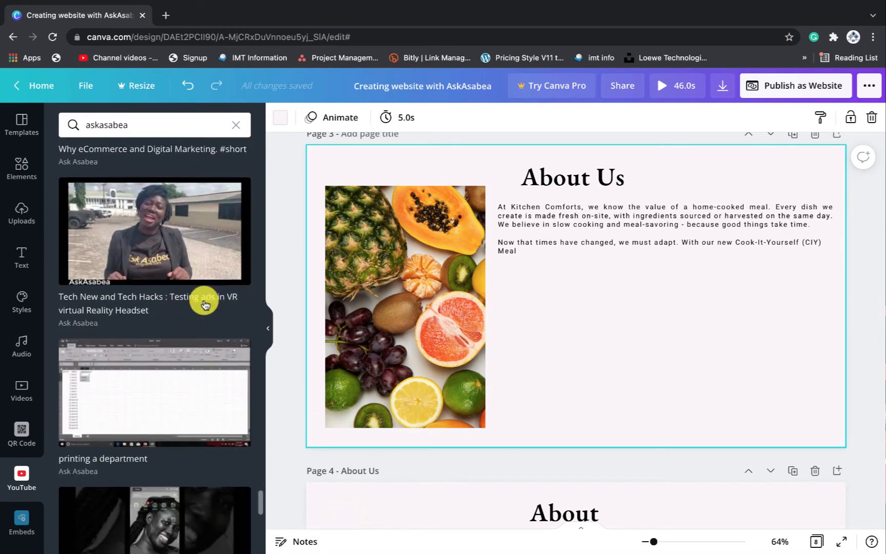
scroll(205, 305, "down", 3)
scroll(205, 305, "up", 20)
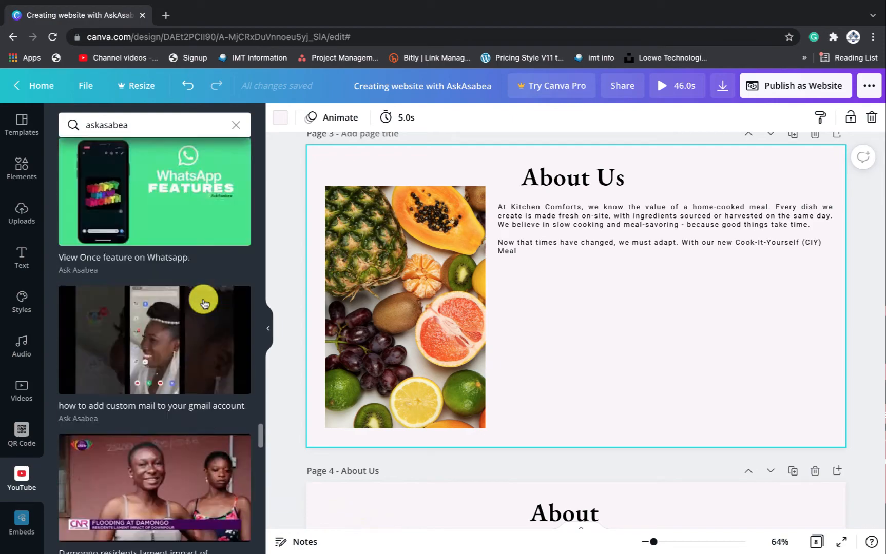
scroll(204, 303, "up", 20)
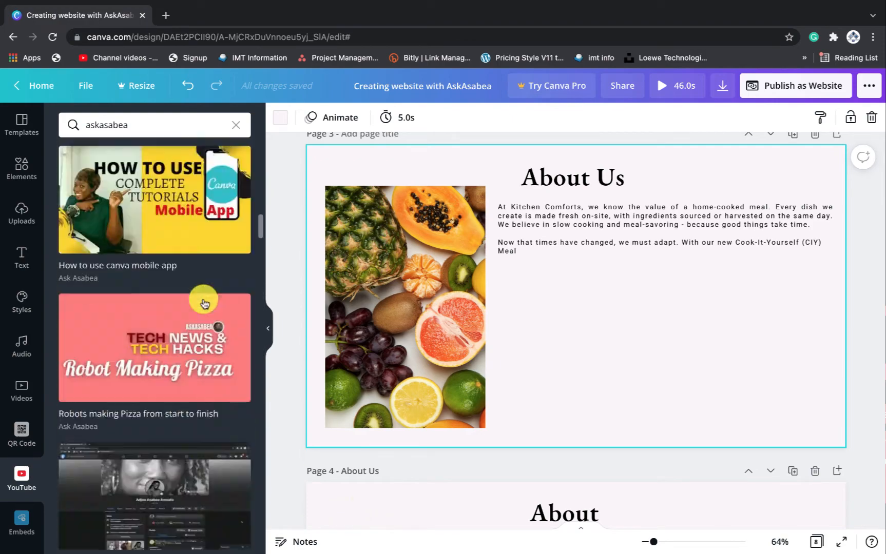
scroll(204, 304, "up", 10)
scroll(204, 303, "down", 3)
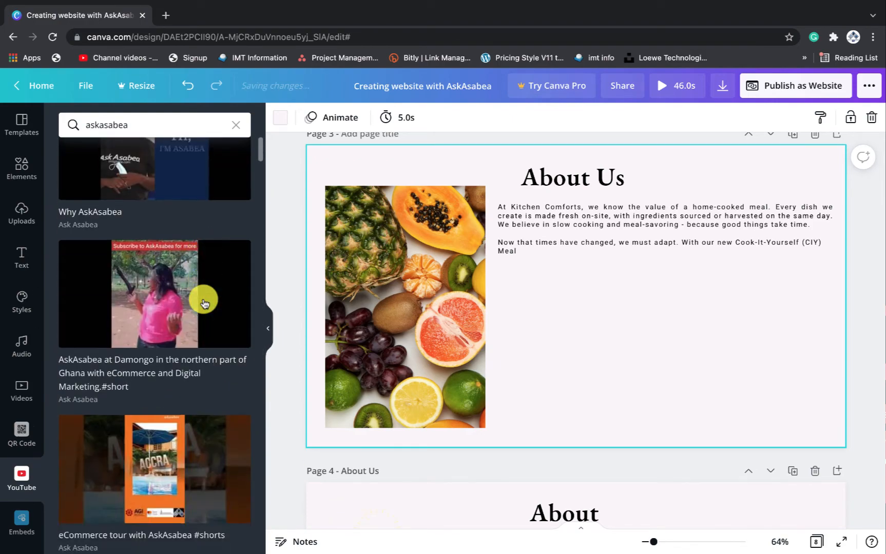
scroll(204, 304, "down", 3)
scroll(204, 303, "up", 1)
scroll(203, 303, "down", 3)
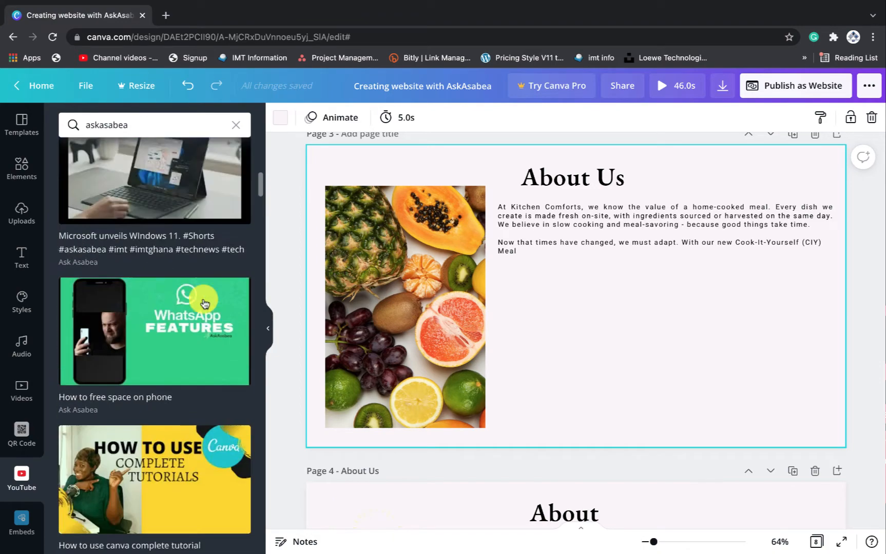
Search YouTube for 'askasabea facebook' and insert the Facebook now Meta video
left_click(147, 129)
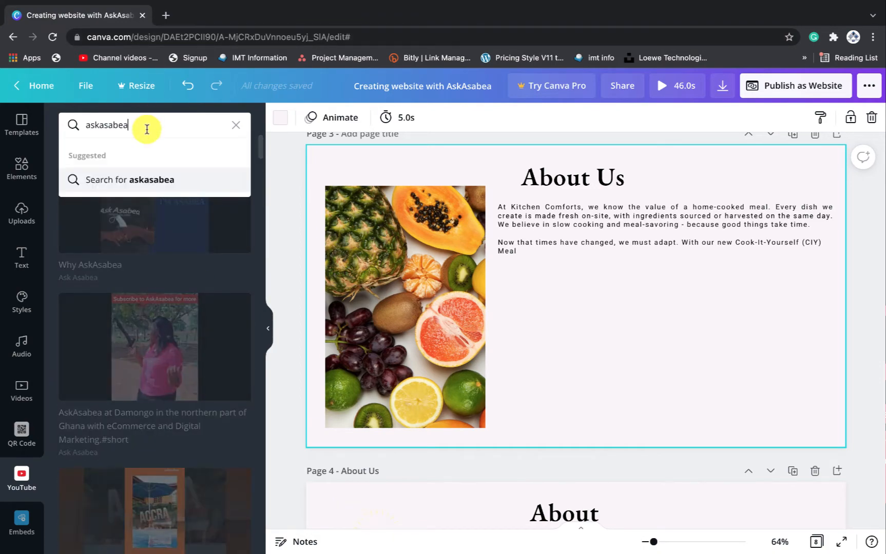
type("facebook")
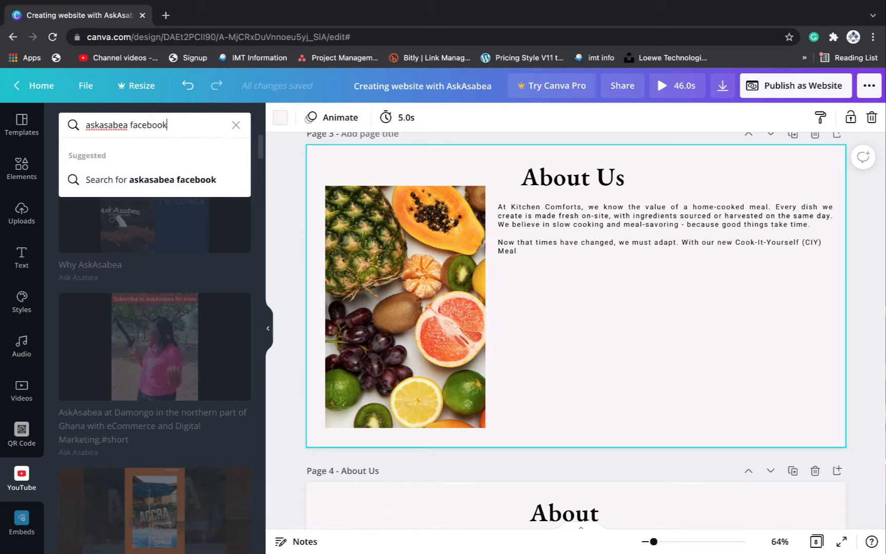
key("Return")
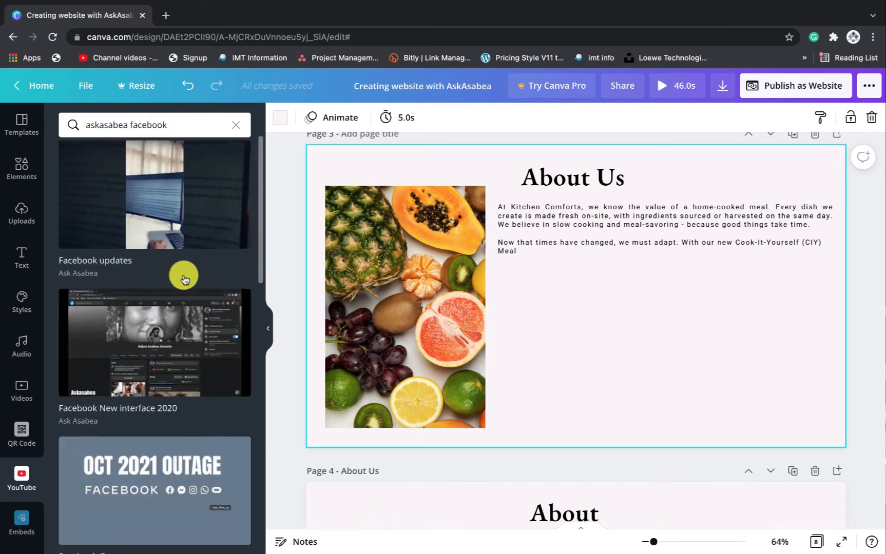
scroll(182, 272, "down", 8)
scroll(154, 318, "down", 1)
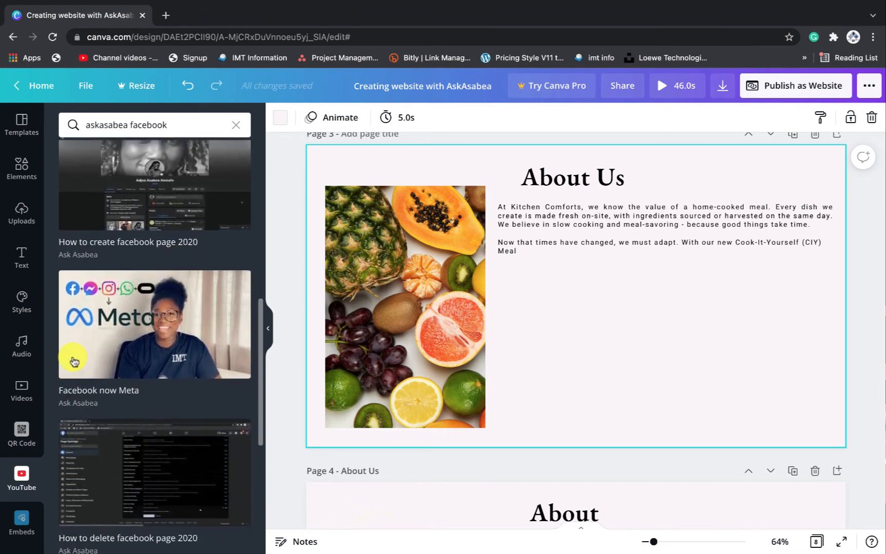
left_click(143, 354)
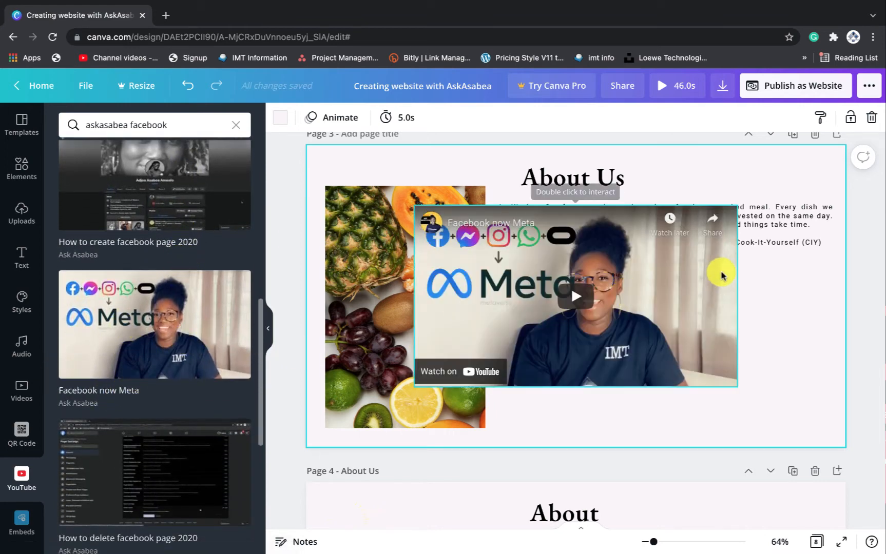
Move and shrink the video to sit beneath the Kitchen Comforts paragraph
left_click_drag(680, 277, 772, 329)
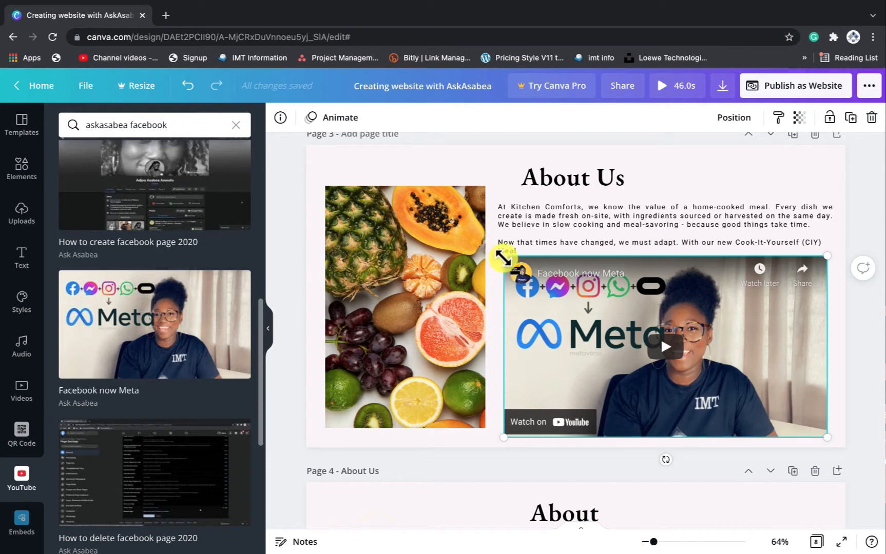
mouse_move(505, 257)
left_mouse_down()
mouse_move(589, 282)
mouse_move(495, 260)
mouse_move(528, 267)
mouse_move(518, 263)
left_mouse_up()
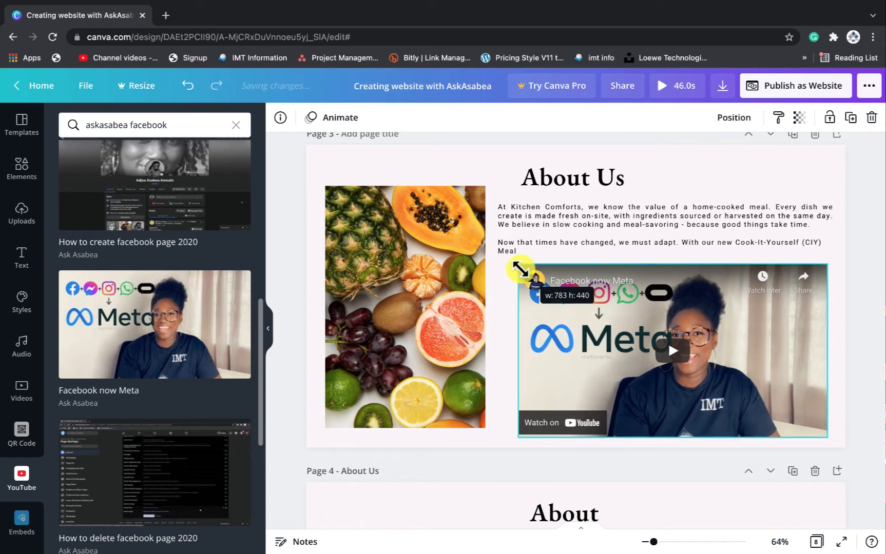
mouse_move(761, 335)
left_mouse_down()
mouse_move(756, 324)
mouse_move(767, 325)
left_mouse_up()
left_click(579, 248)
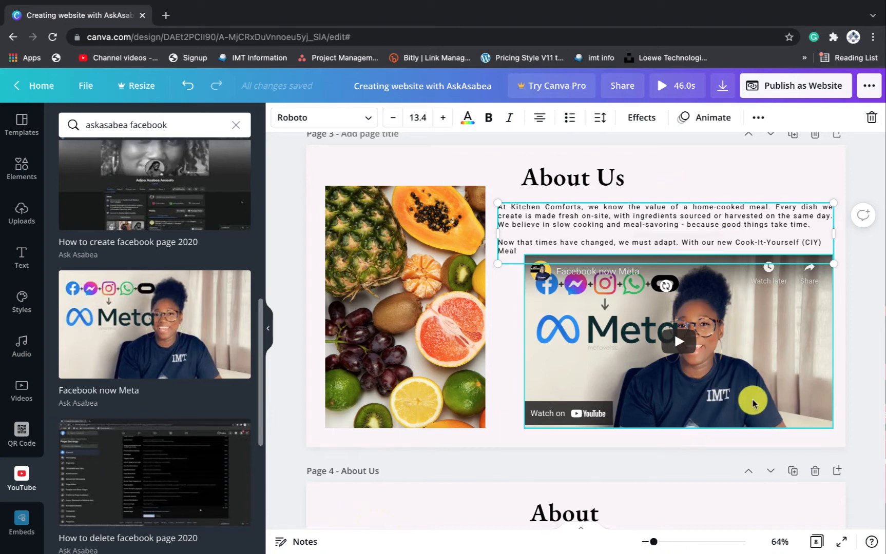
scroll(753, 408, "down", 10)
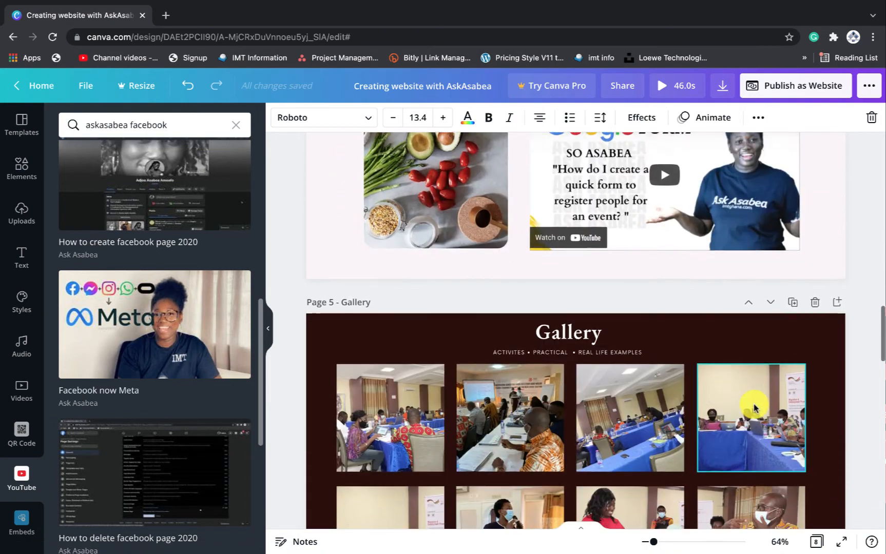
scroll(753, 408, "up", 10)
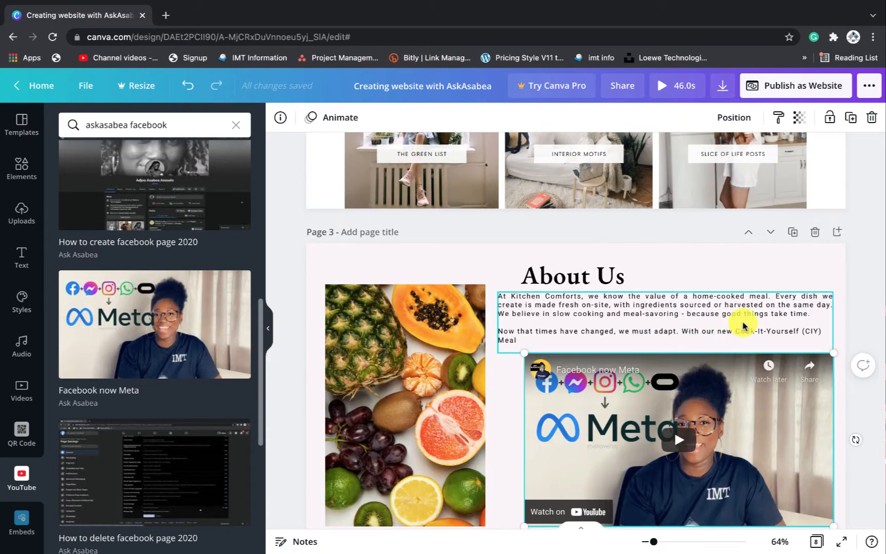
scroll(742, 324, "up", 2)
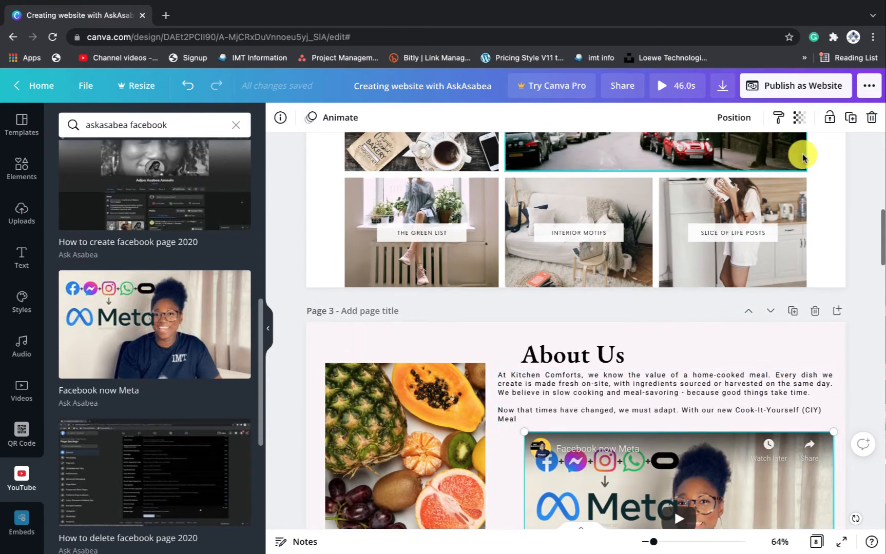
Switch the website's web style from Presentation to Scrolling and open the published site
left_click(780, 89)
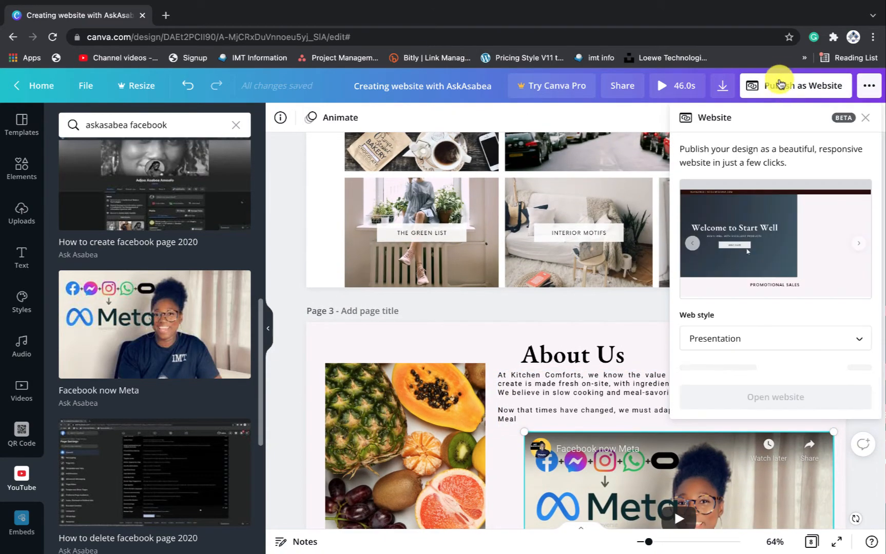
left_click(767, 350)
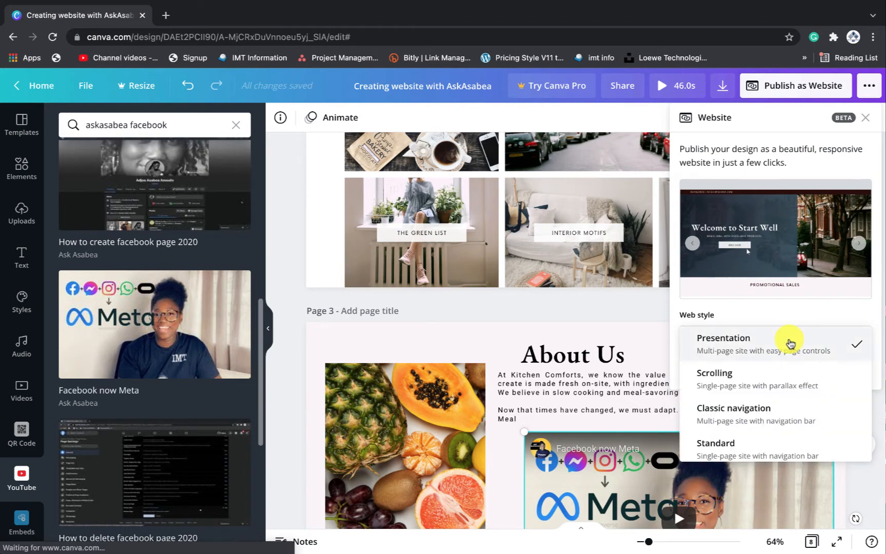
left_click(768, 376)
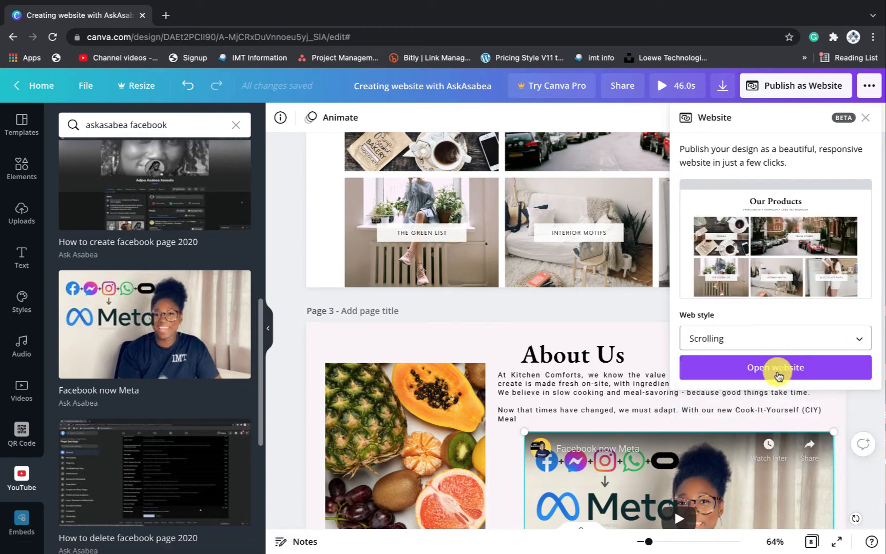
left_click(775, 369)
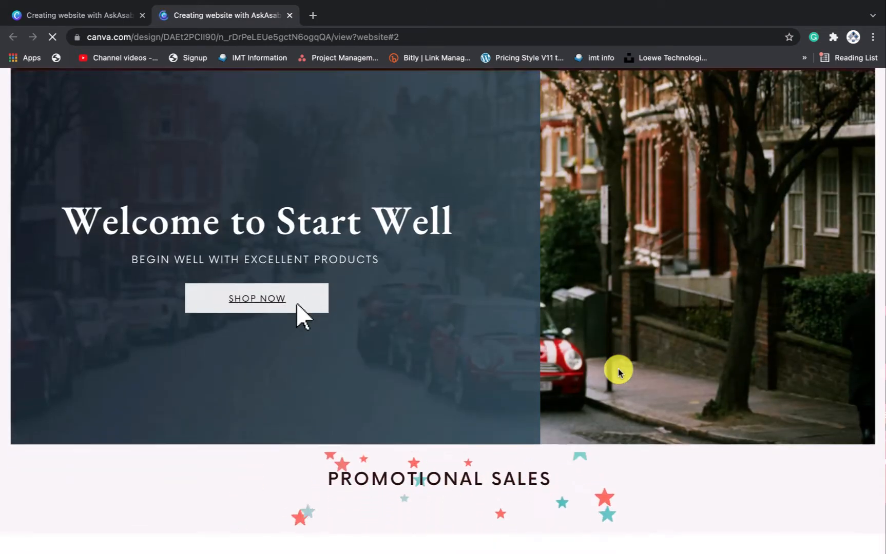
left_click(296, 303)
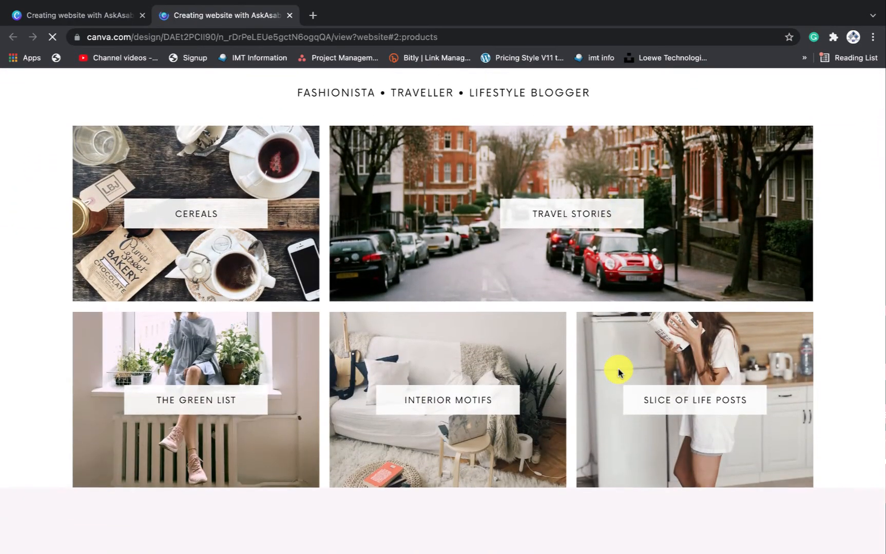
scroll(617, 371, "down", 7)
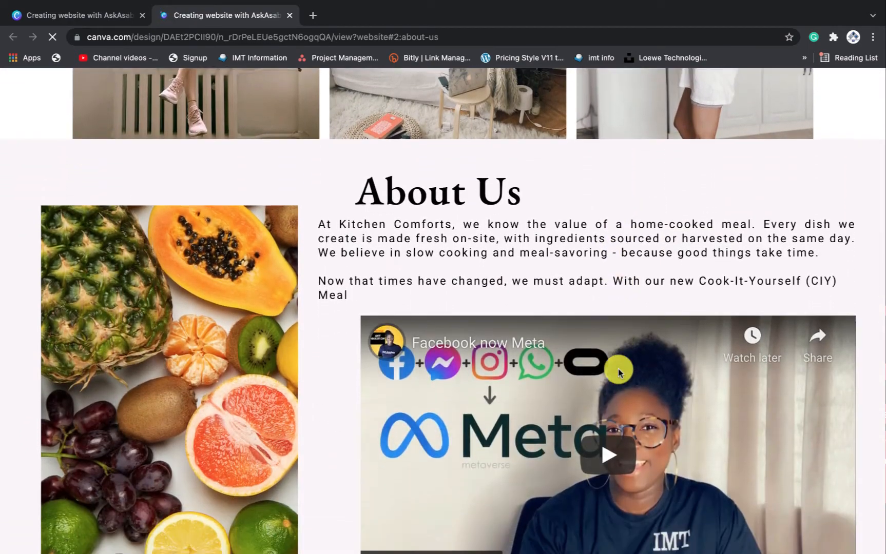
scroll(617, 369, "down", 3)
scroll(618, 369, "up", 1)
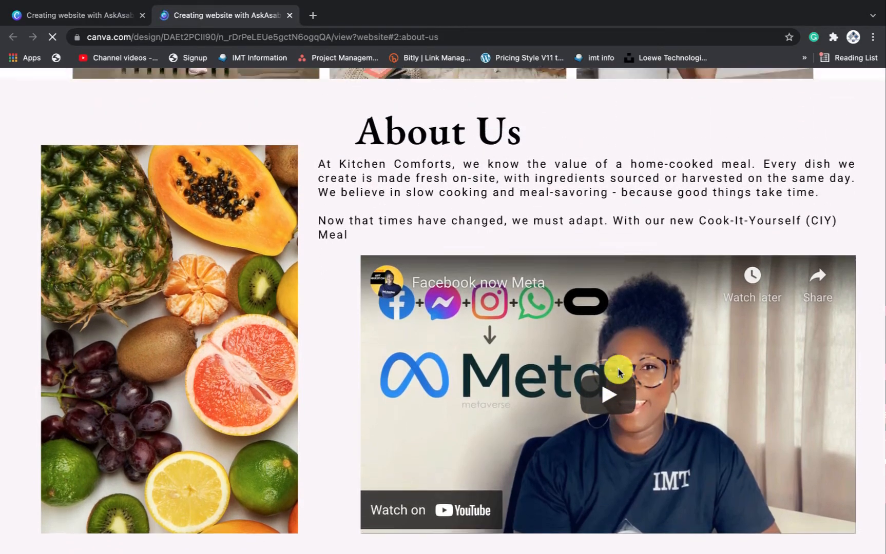
scroll(618, 372, "up", 8)
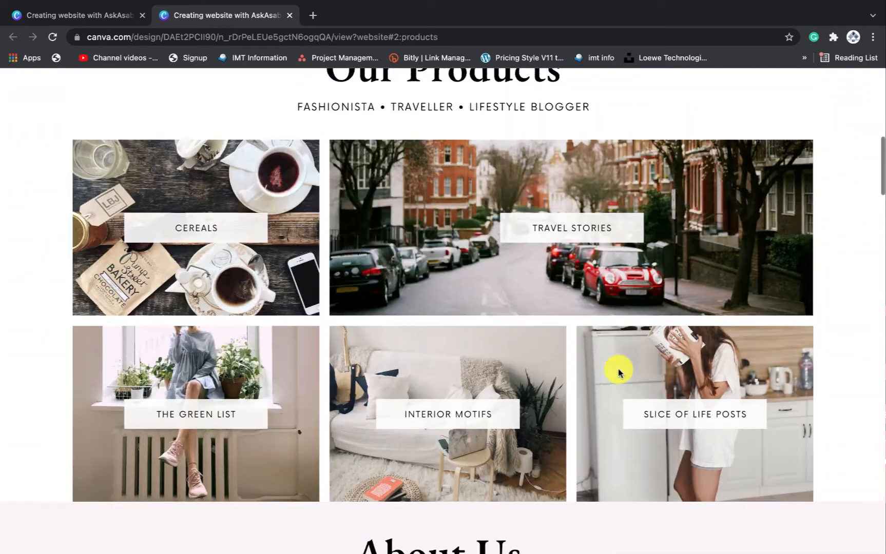
scroll(618, 371, "up", 8)
scroll(618, 371, "down", 4)
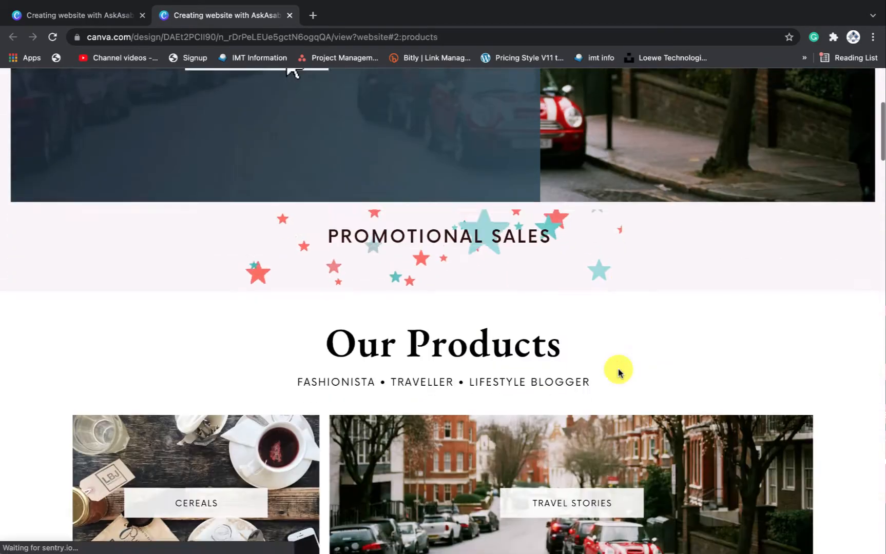
scroll(618, 371, "down", 8)
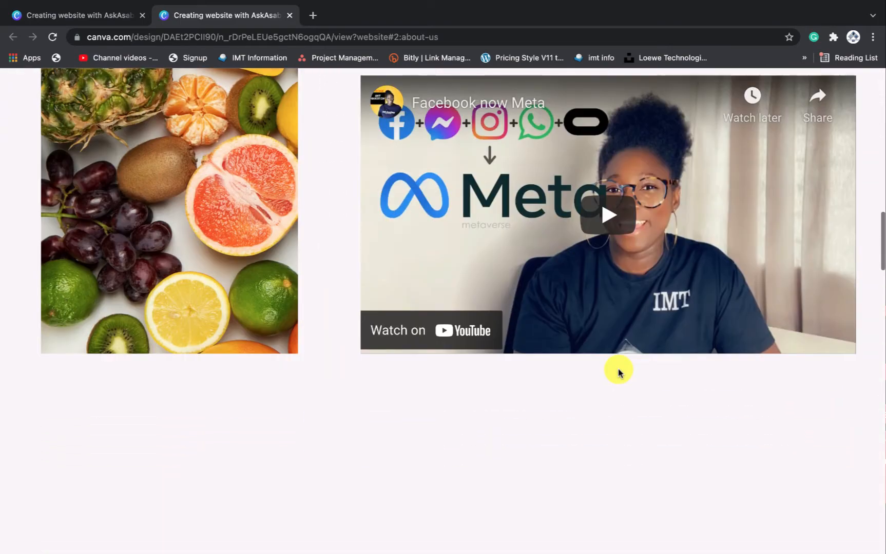
scroll(618, 371, "up", 2)
Close the website preview and return to the design editor
key("ctrl+w")
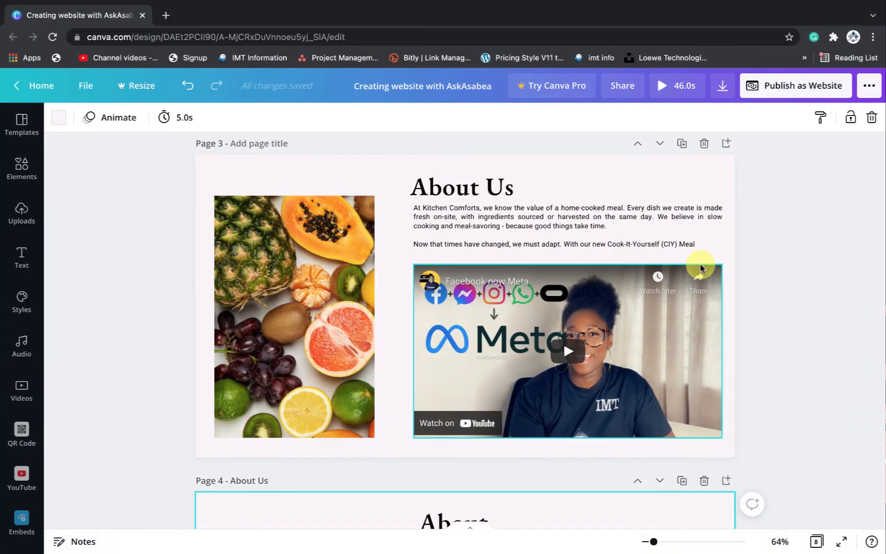
scroll(701, 268, "down", 2)
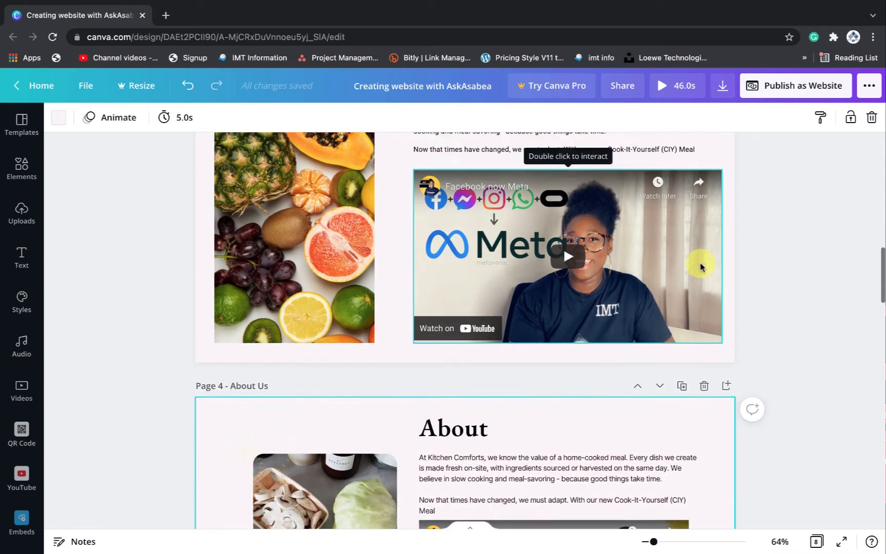
scroll(701, 268, "up", 3)
scroll(700, 266, "down", 12)
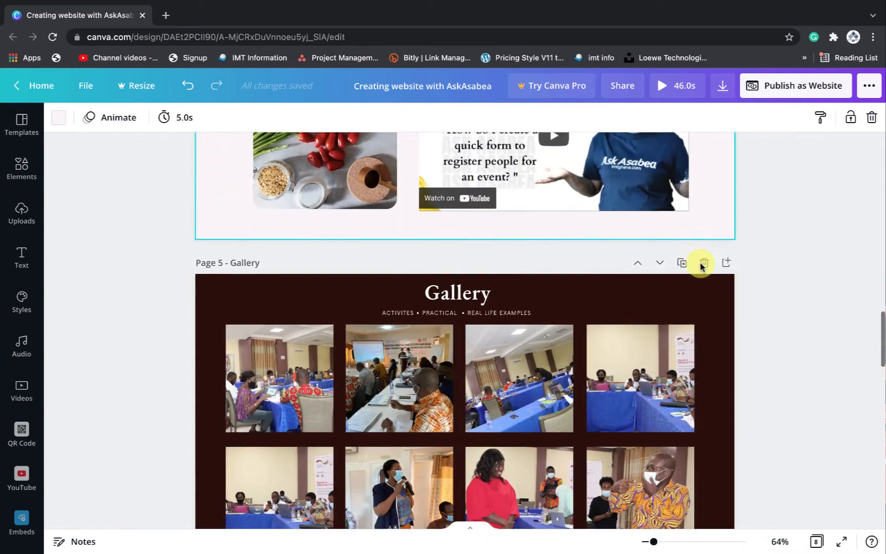
scroll(700, 264, "down", 1)
scroll(700, 264, "up", 5)
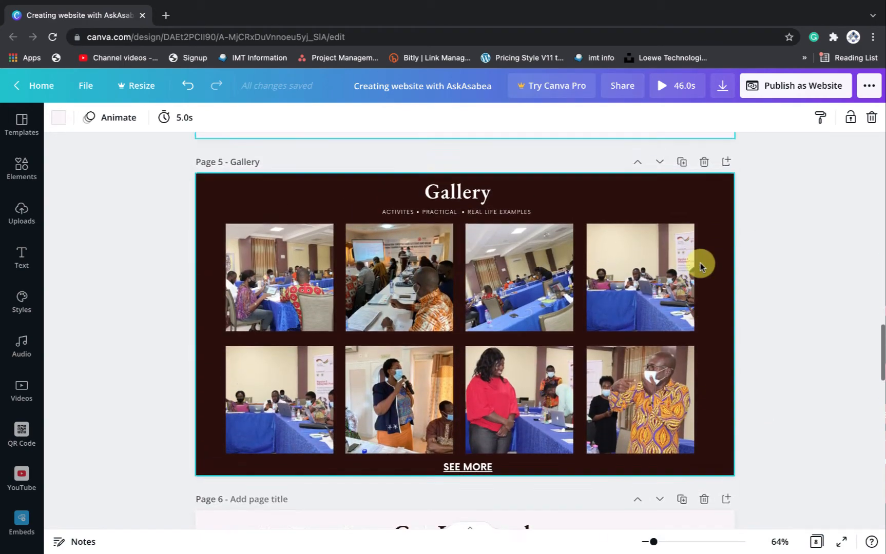
scroll(700, 264, "down", 2)
scroll(701, 264, "up", 7)
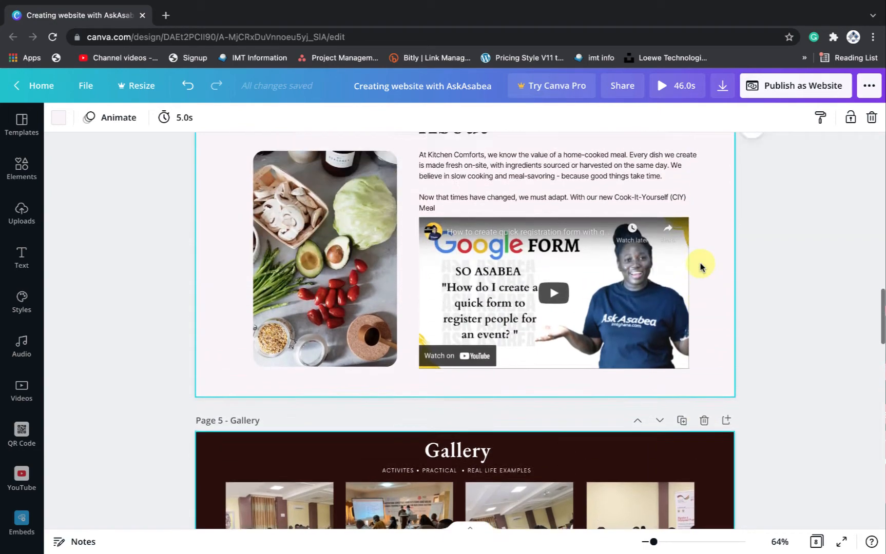
scroll(701, 266, "up", 1)
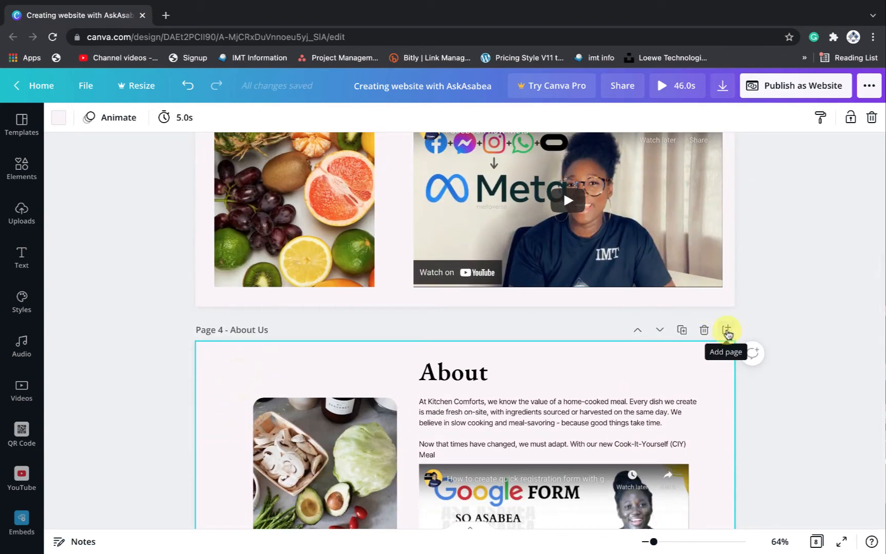
Add a blank page and move About Us below it, leaving the blank page as Page 4
left_click(726, 330)
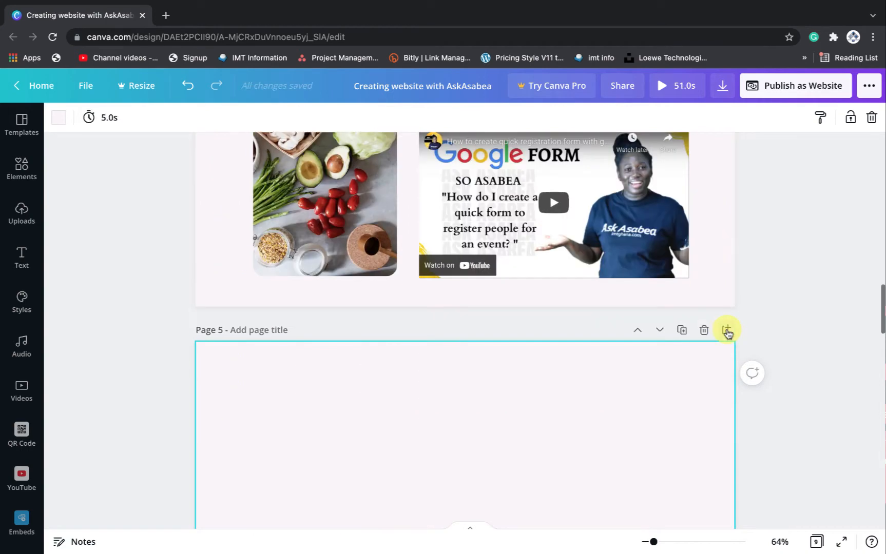
scroll(675, 331, "up", 5)
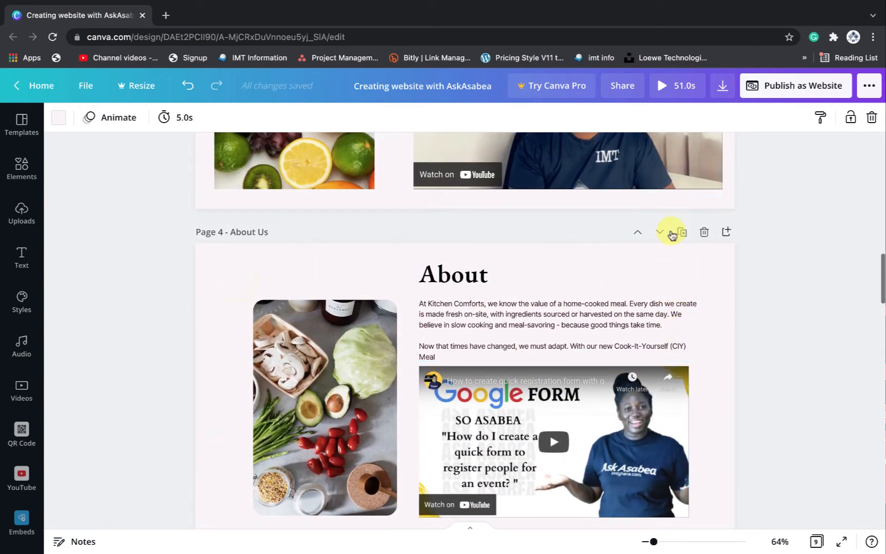
left_click(658, 235)
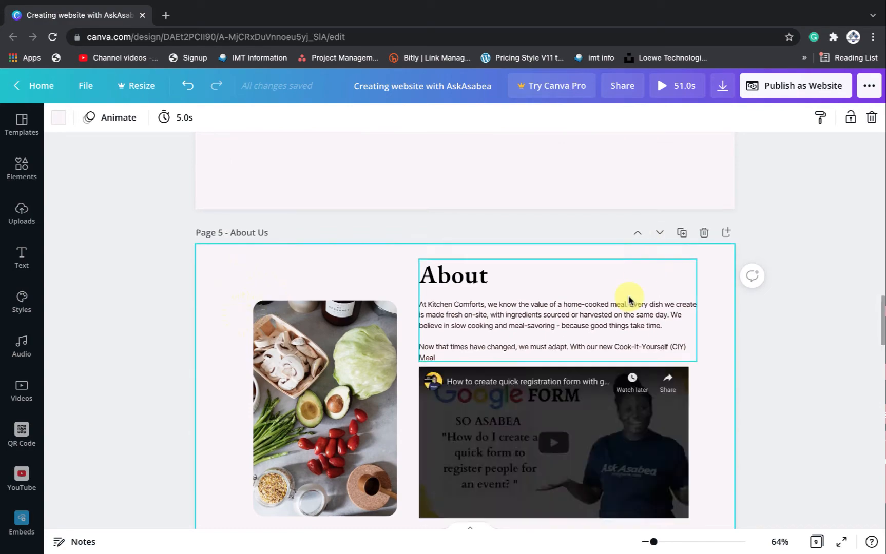
scroll(627, 297, "up", 6)
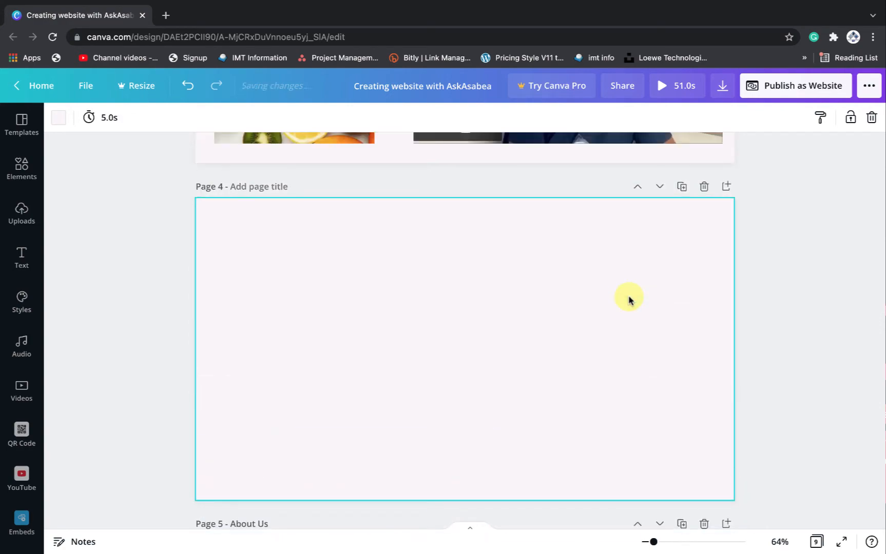
scroll(629, 299, "down", 15)
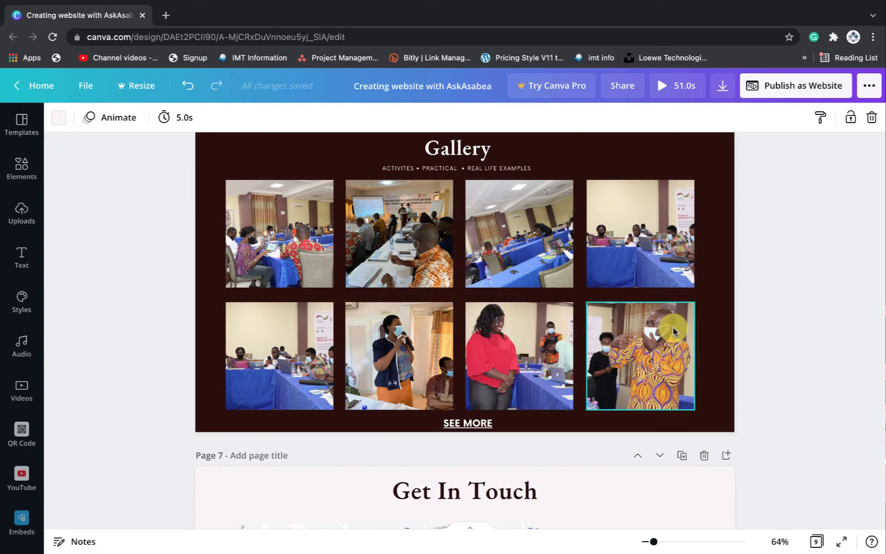
scroll(672, 329, "up", 2)
scroll(672, 331, "up", 15)
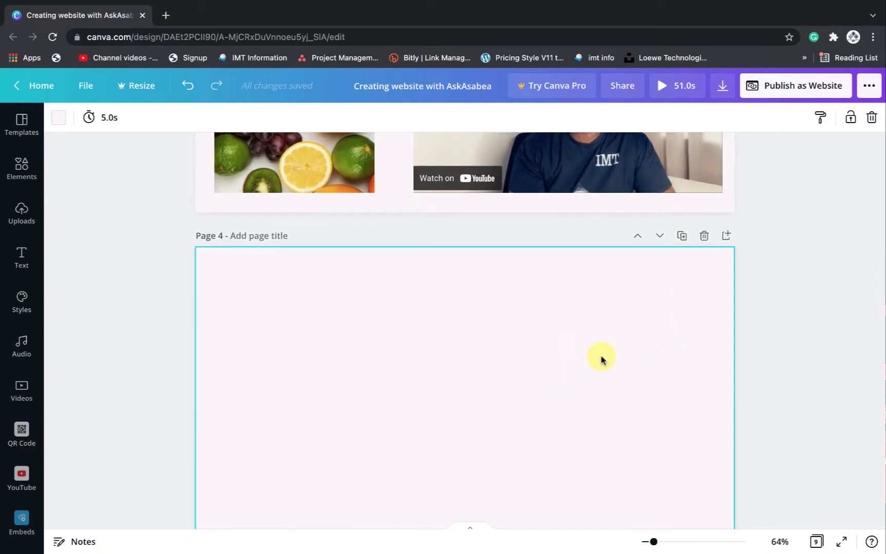
scroll(602, 359, "up", 10)
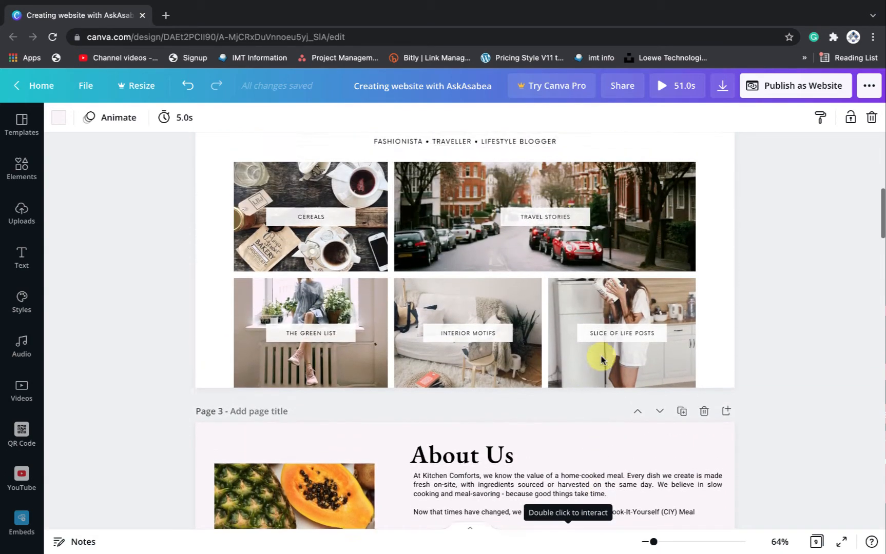
scroll(601, 359, "up", 3)
Paste a copy of the Our Products heading onto blank Page 4
left_click(476, 272)
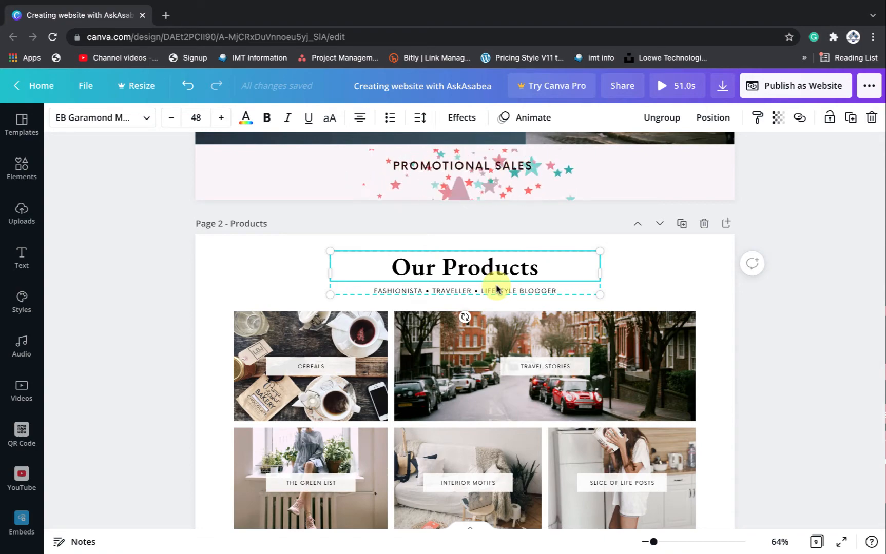
scroll(495, 289, "down", 3)
scroll(495, 289, "down", 10)
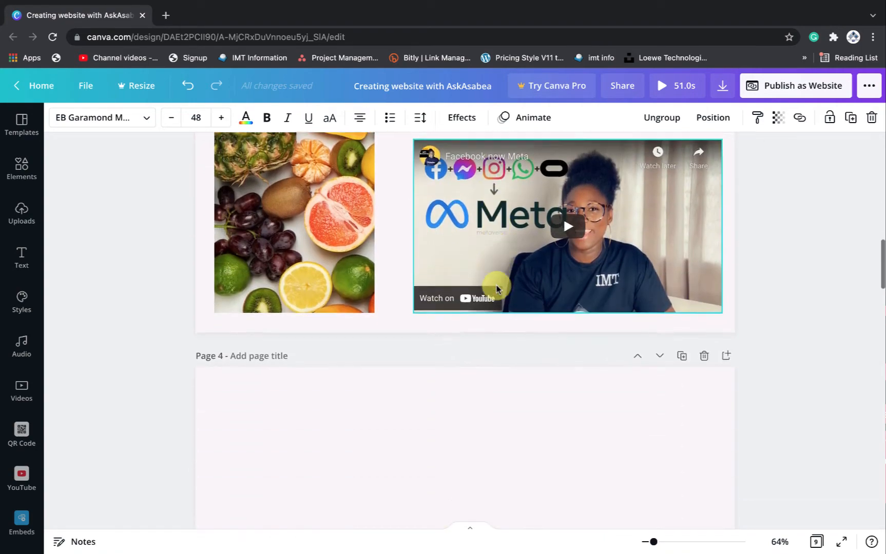
left_click(456, 349)
key("ctrl+v")
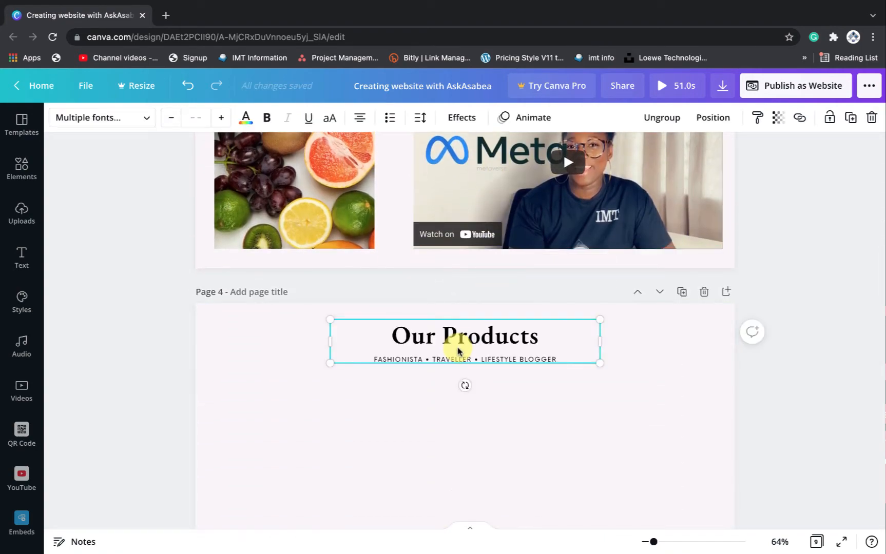
Retitle the pasted heading to 'Gallery'
left_click(486, 339)
left_click(486, 336)
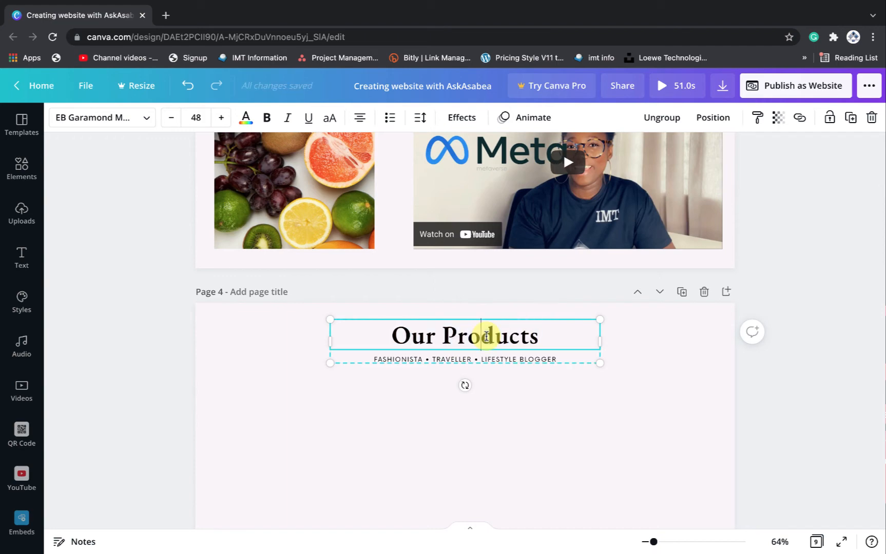
double_click(486, 338)
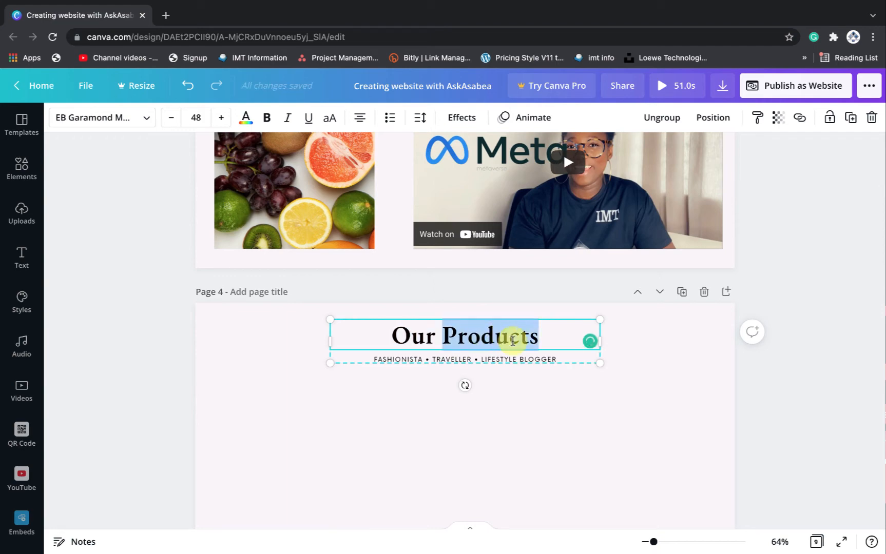
left_click_drag(542, 341, 392, 334)
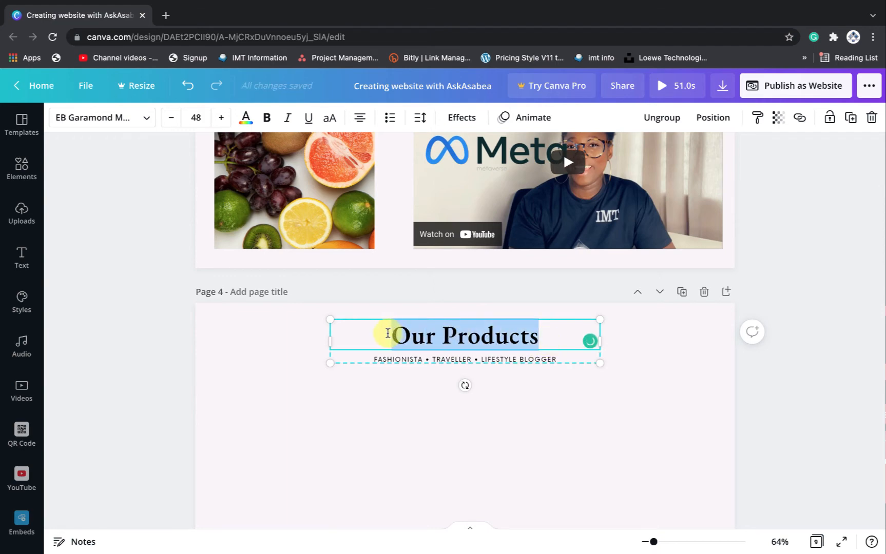
type("Gallery")
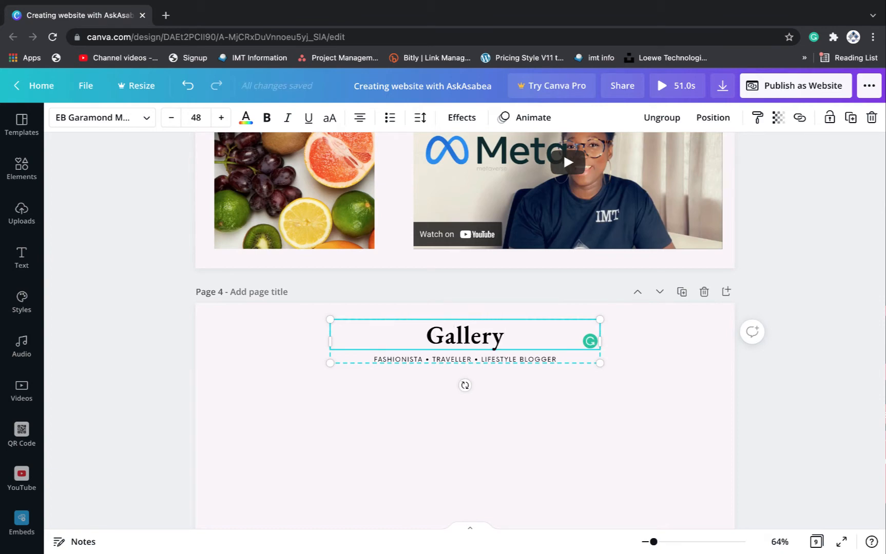
double_click(457, 360)
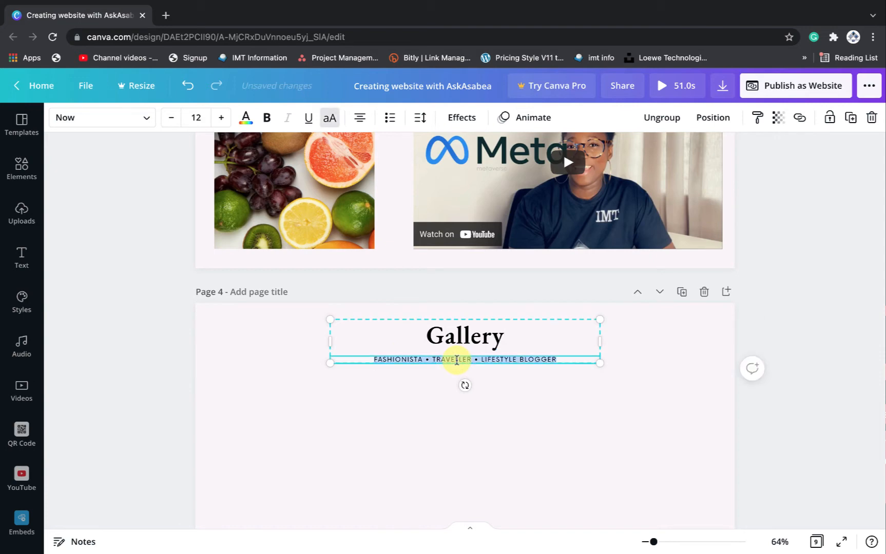
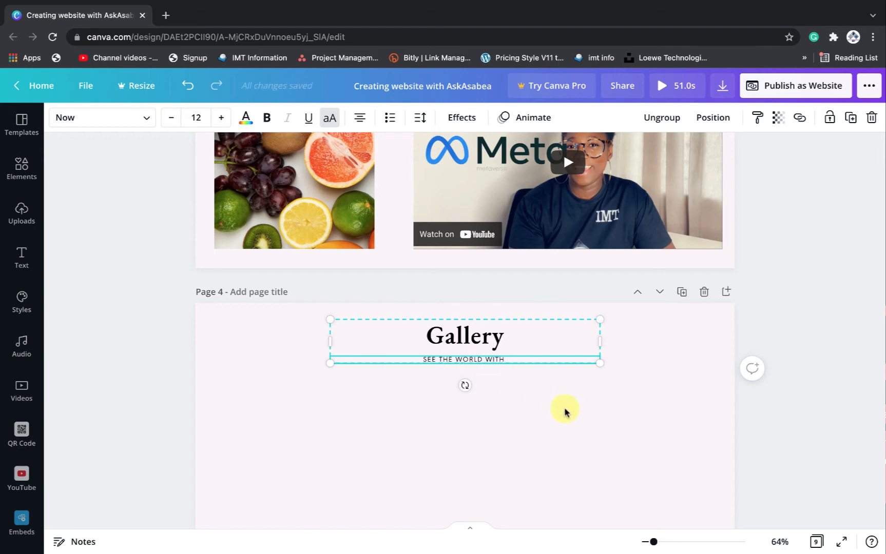
Search Elements for 'grid' and add the 3-2-3 photo grid to Page 4
left_click(576, 419)
scroll(529, 368, "down", 3)
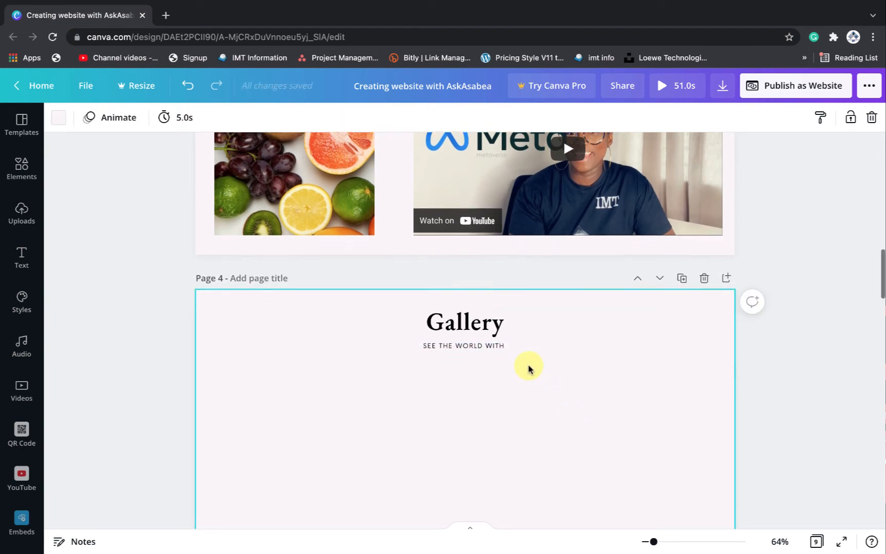
scroll(528, 368, "down", 10)
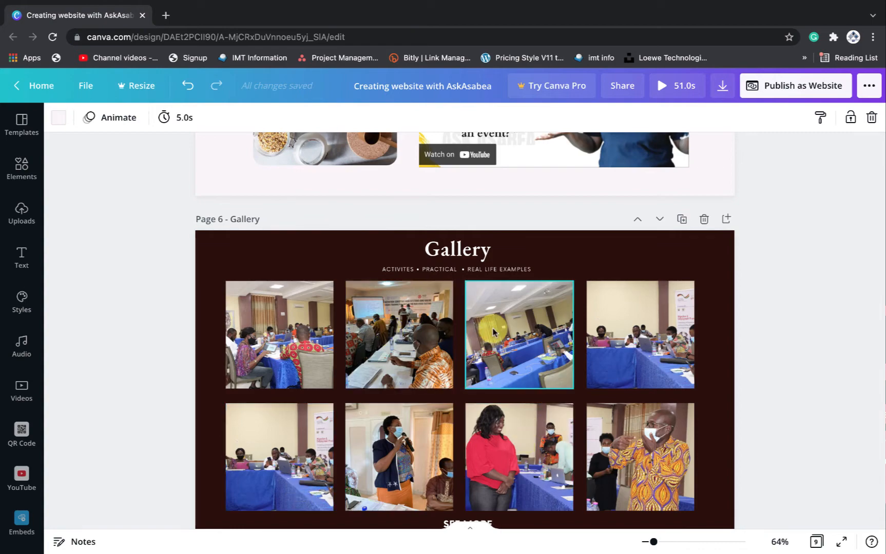
scroll(493, 332, "up", 8)
scroll(492, 332, "down", 1)
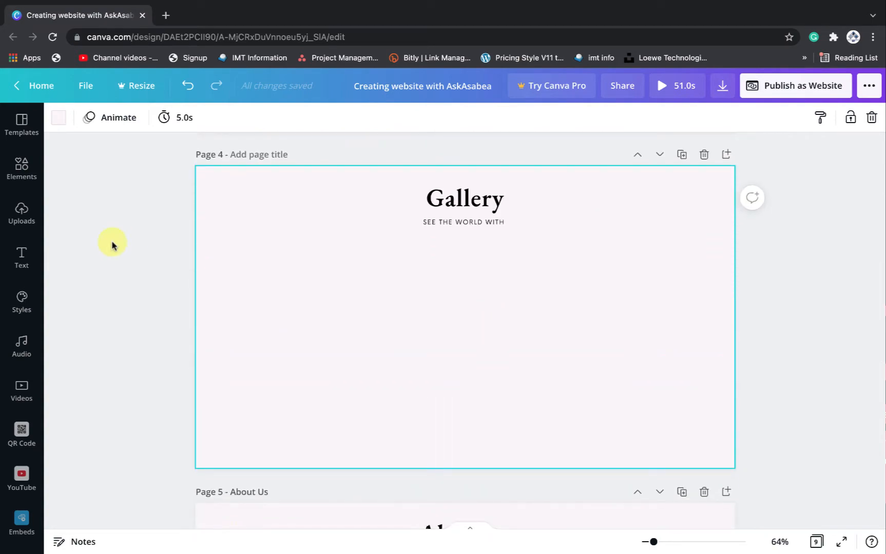
left_click(19, 175)
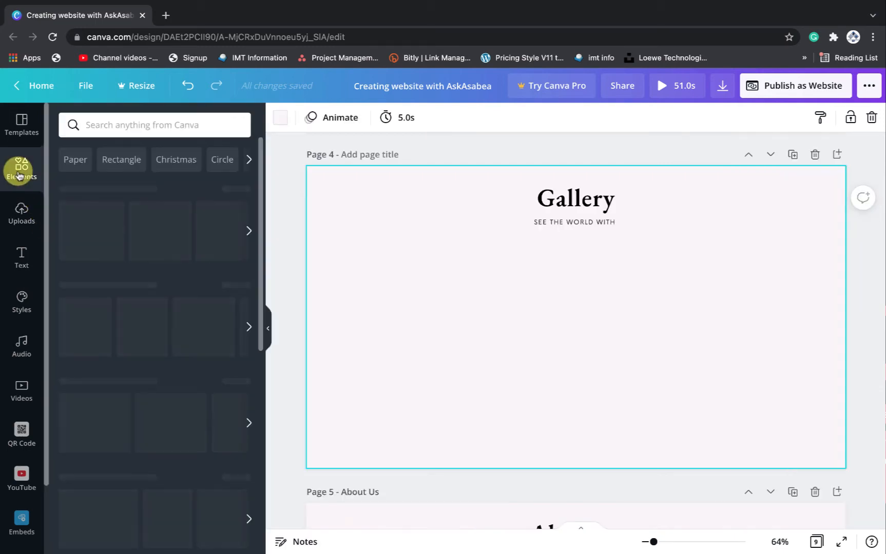
left_click(110, 125)
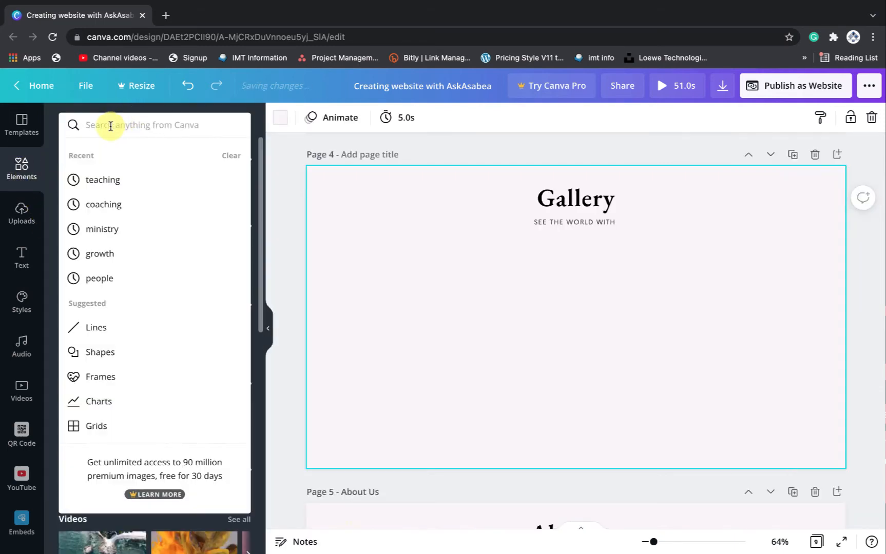
type("gr")
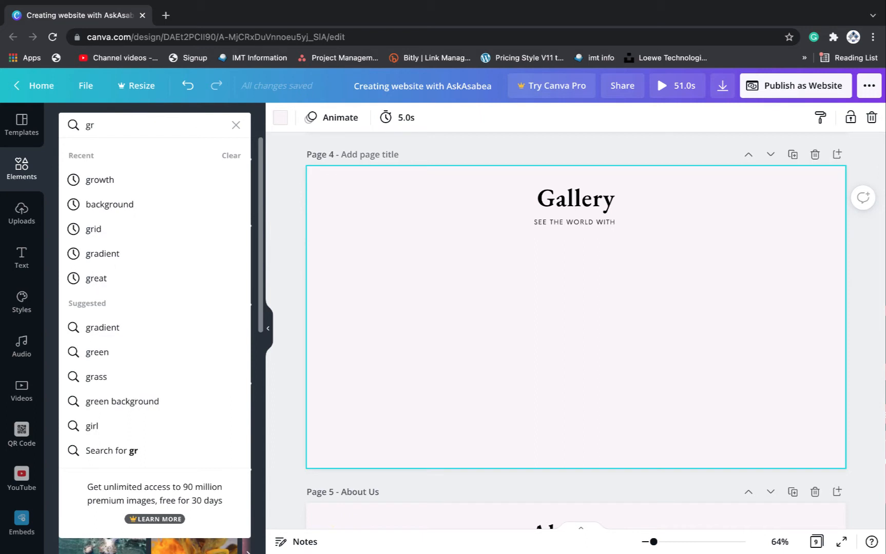
type("id")
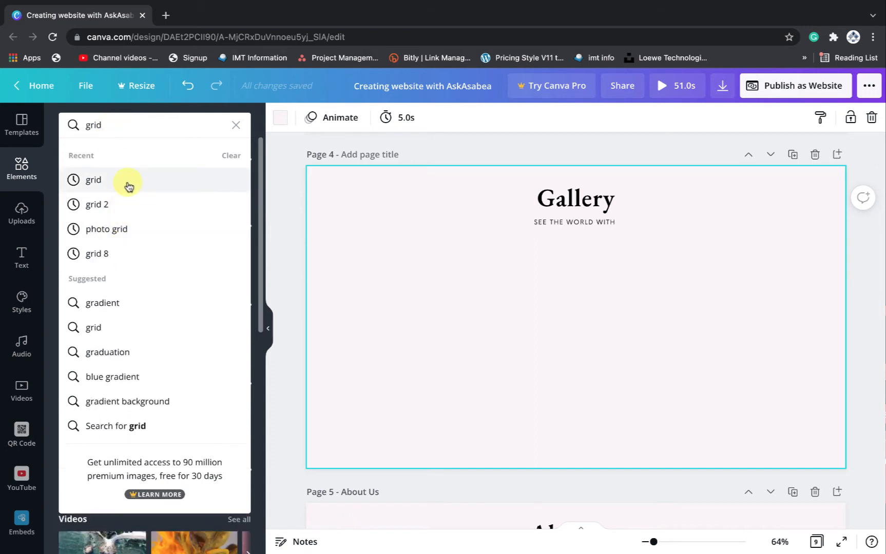
left_click(129, 185)
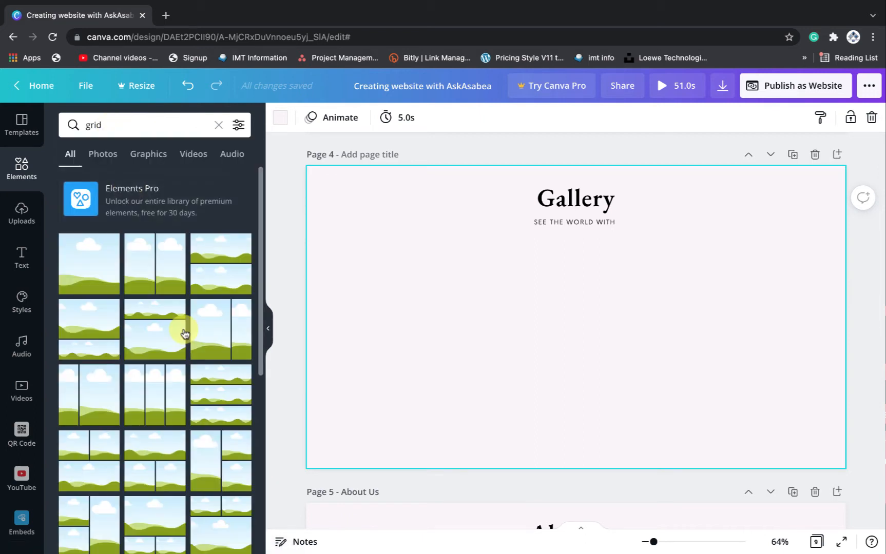
scroll(185, 333, "down", 10)
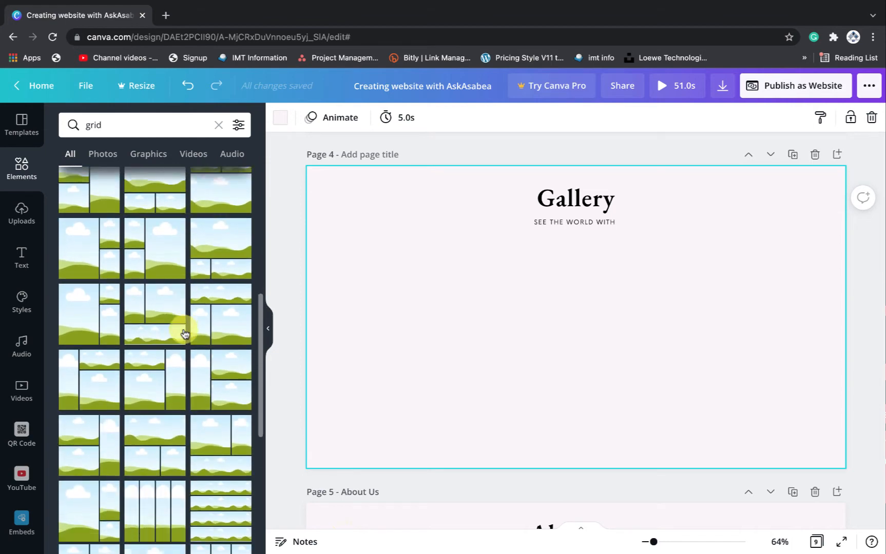
scroll(185, 334, "down", 10)
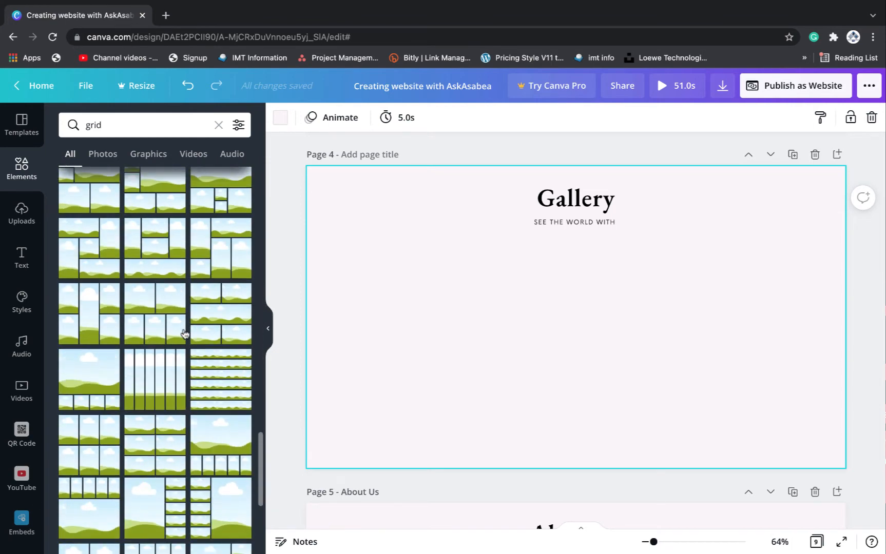
scroll(224, 317, "down", 10)
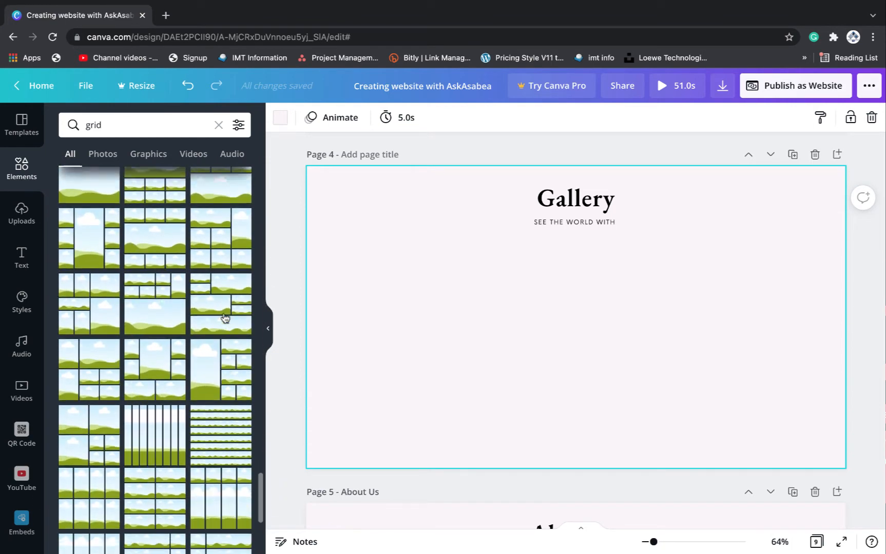
scroll(224, 317, "down", 10)
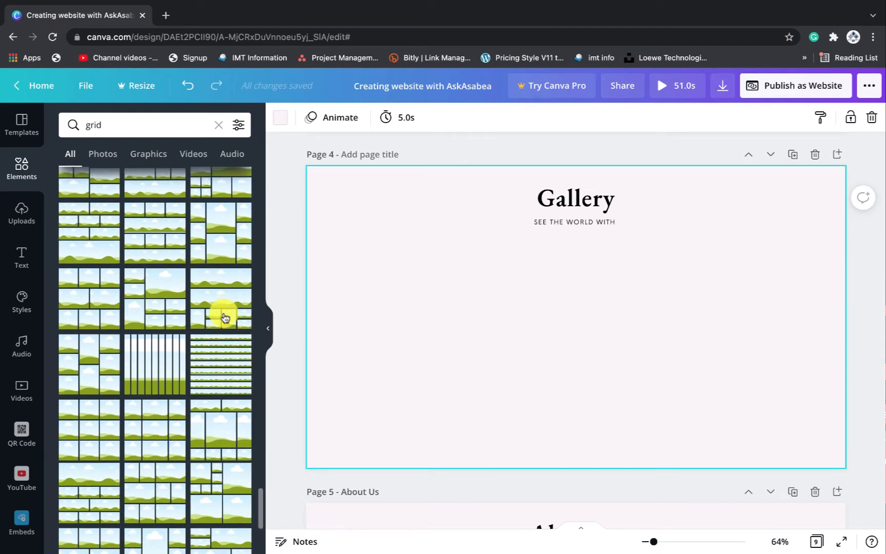
scroll(223, 317, "down", 1)
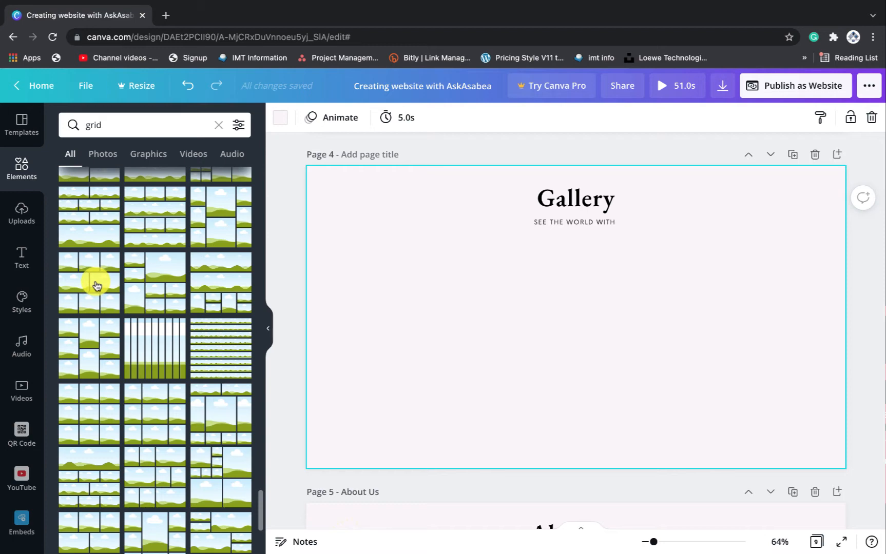
left_click(96, 285)
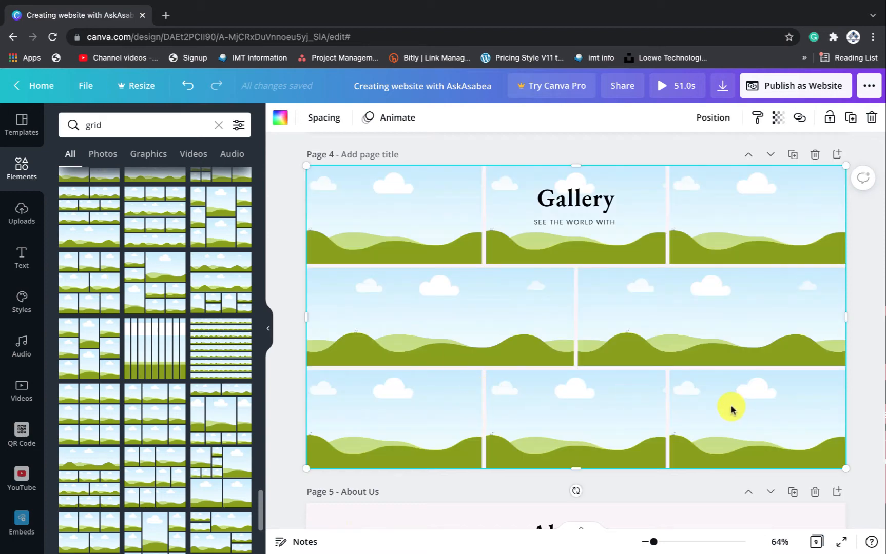
Shrink the grid below the Gallery heading and centre it horizontally on the page
left_click_drag(848, 167, 750, 251)
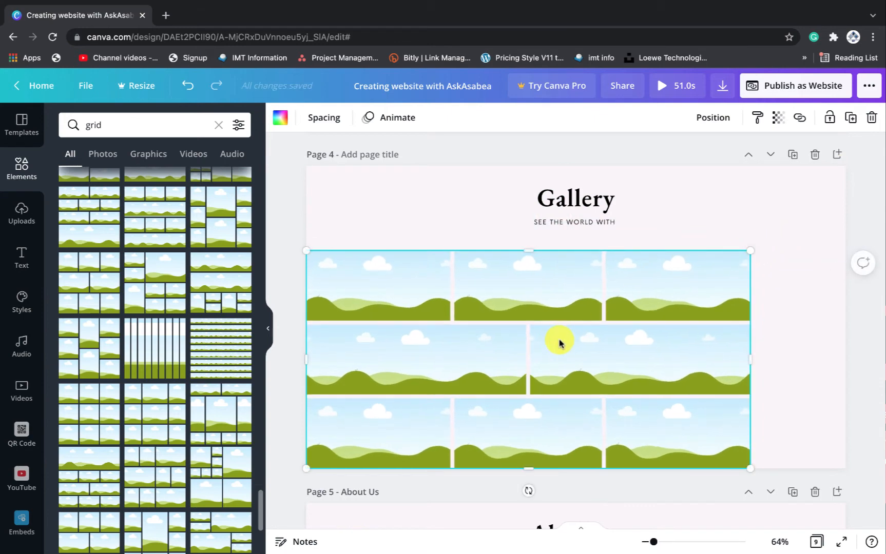
left_click_drag(559, 343, 604, 329)
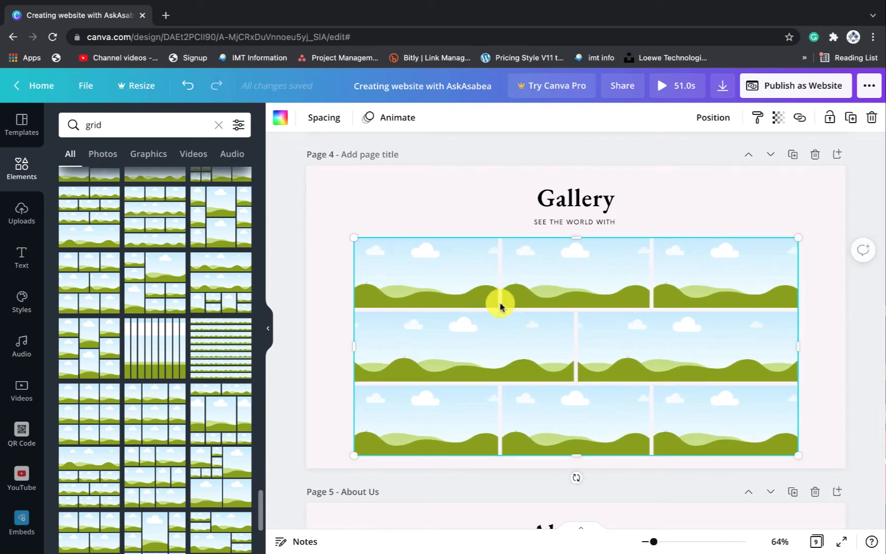
left_click(705, 222)
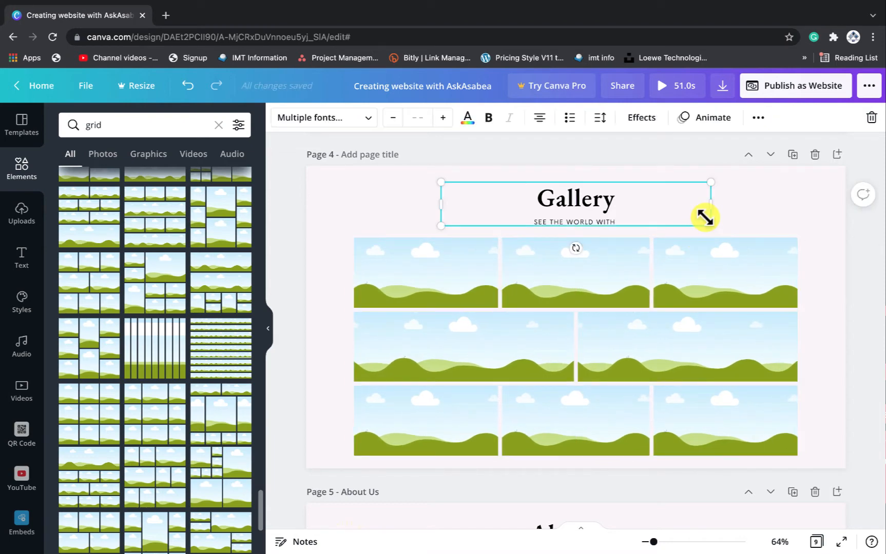
left_click(790, 218)
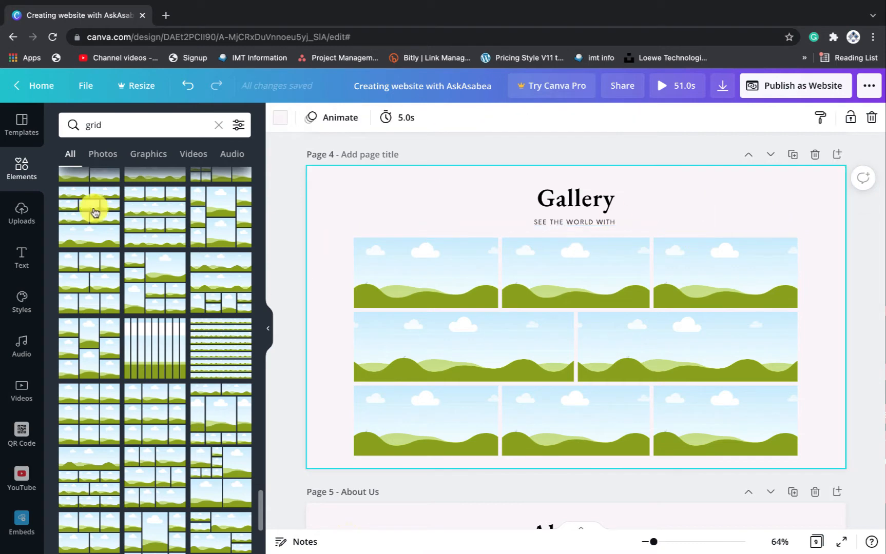
Fill the grid's top three frames and two middle frames with uploaded photos
left_click(21, 213)
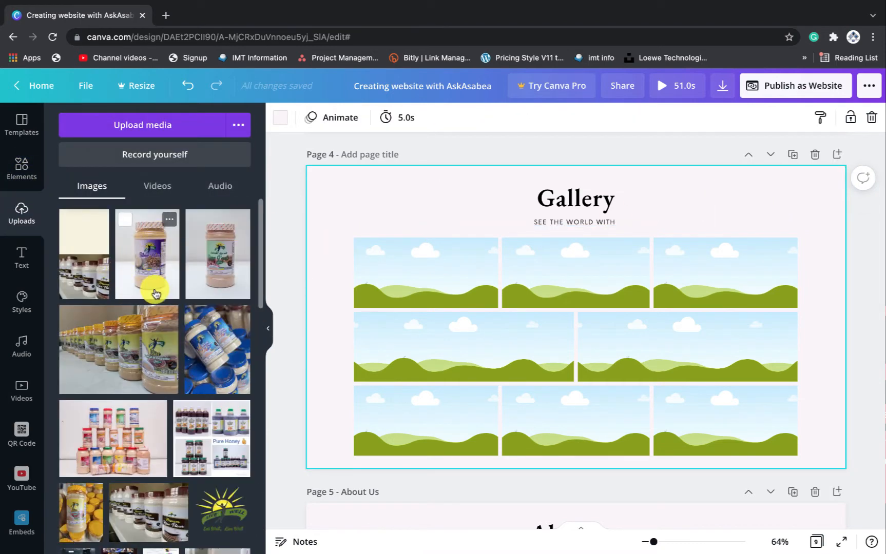
scroll(156, 293, "down", 10)
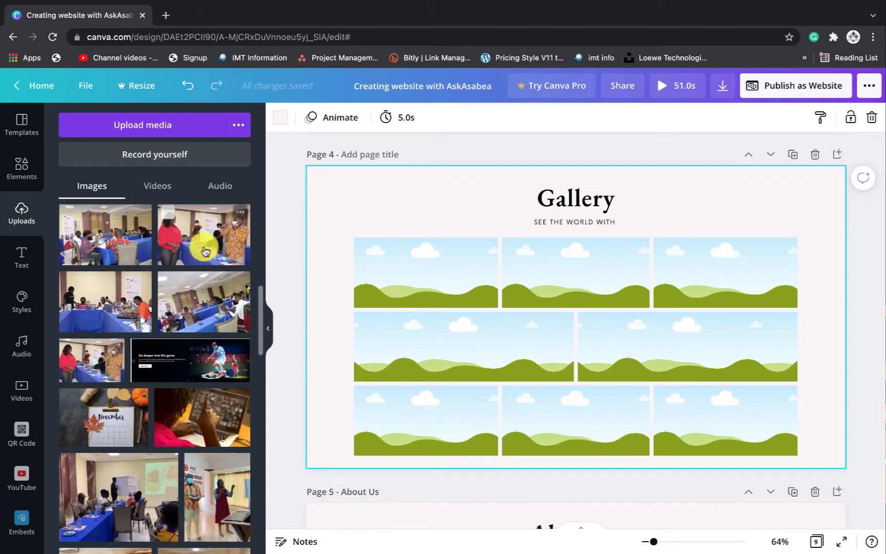
left_click_drag(394, 279, 413, 267)
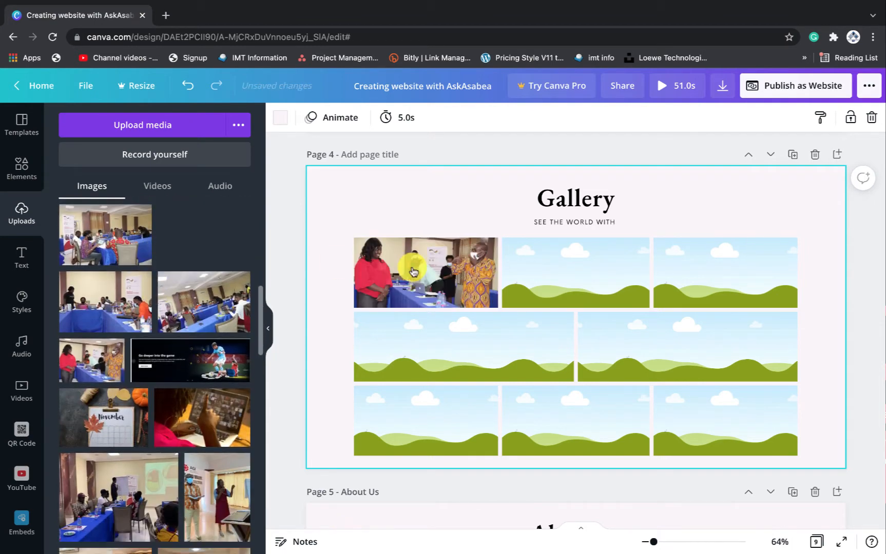
left_click_drag(102, 240, 575, 257)
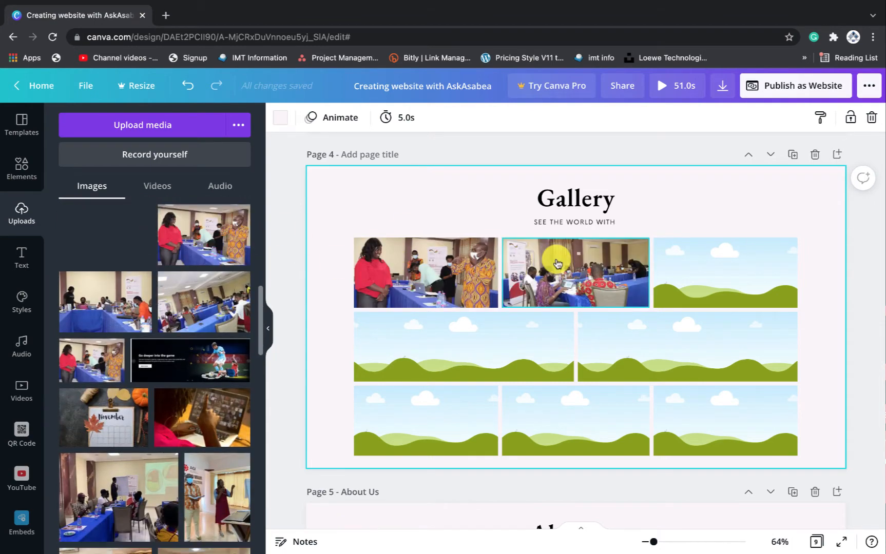
left_click_drag(198, 314, 724, 280)
left_click_drag(99, 305, 417, 362)
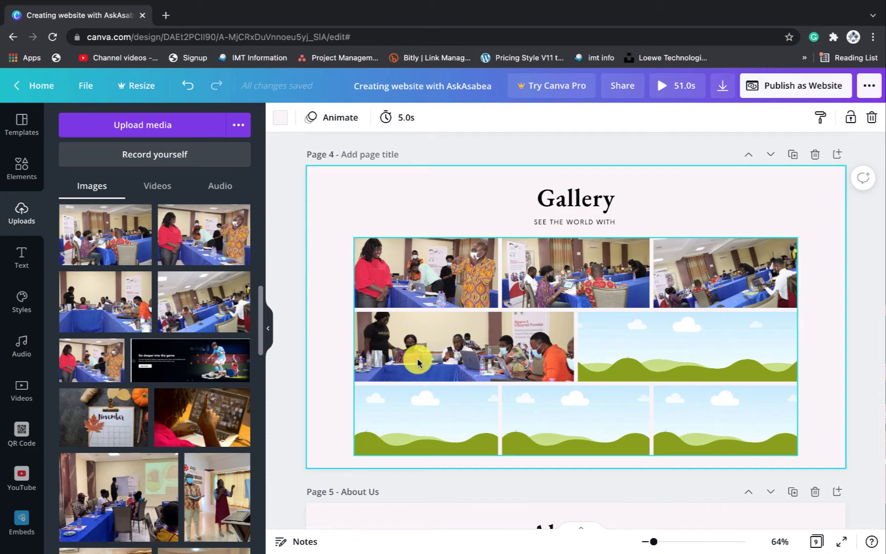
left_click_drag(90, 360, 638, 349)
Fill the three bottom frames with the yellow laptop photo and another upload
scroll(123, 487, "down", 2)
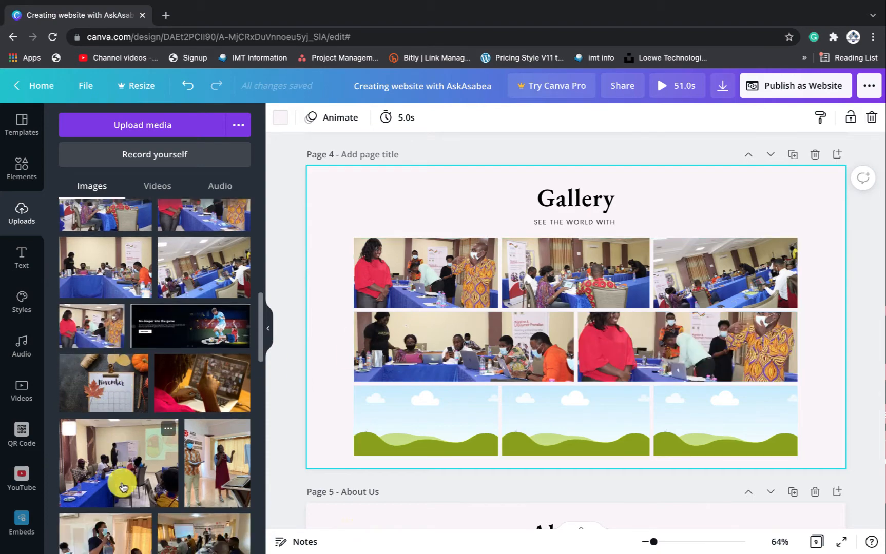
scroll(122, 487, "down", 8)
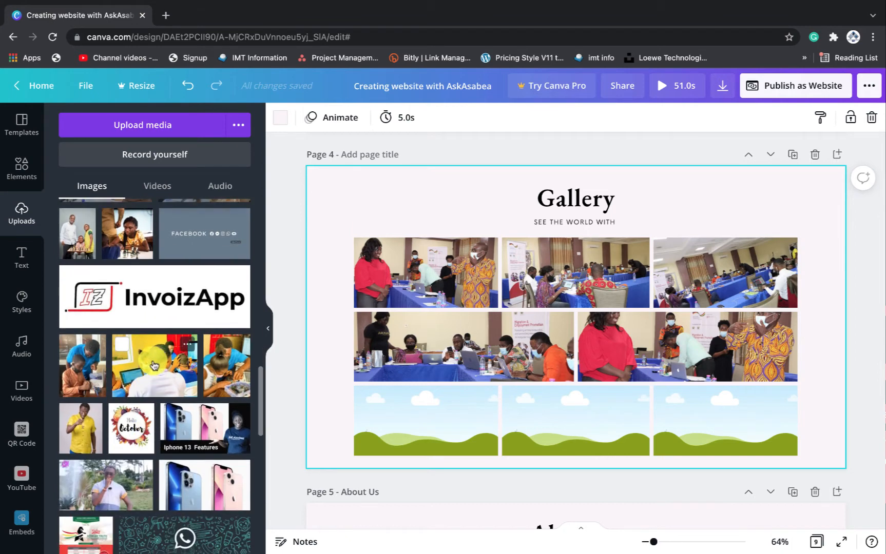
left_click_drag(154, 365, 457, 421)
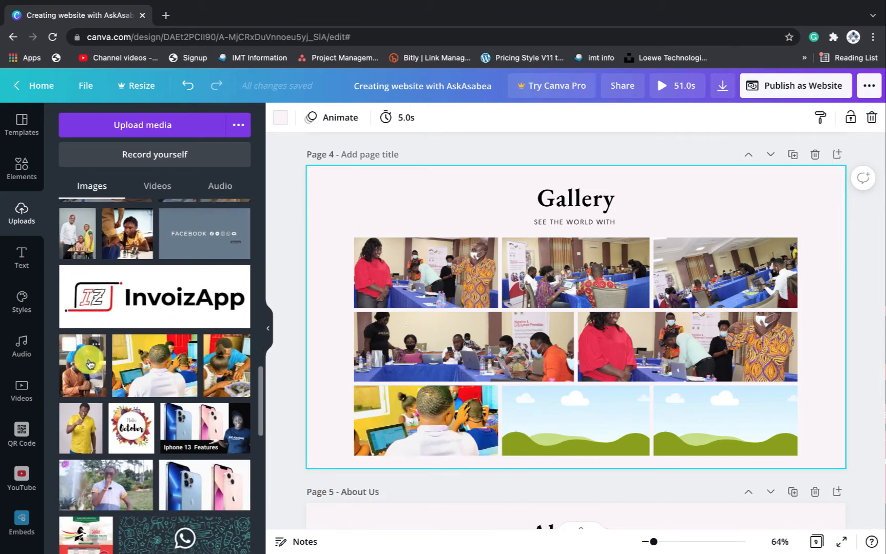
left_click_drag(150, 362, 616, 420)
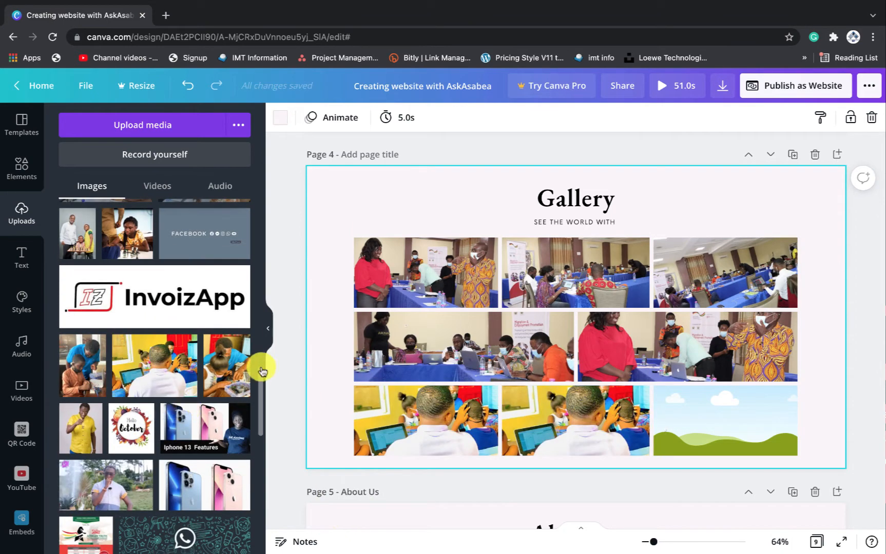
left_click_drag(228, 361, 702, 413)
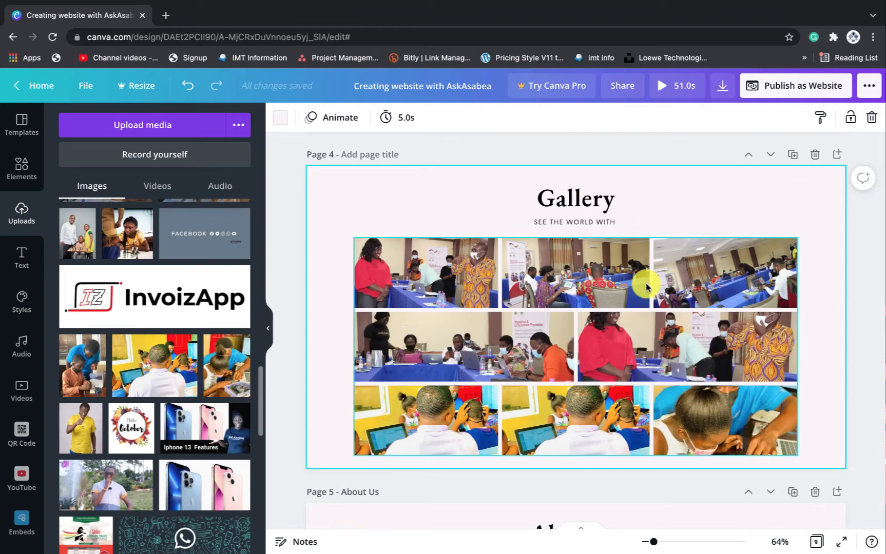
scroll(809, 300, "down", 1)
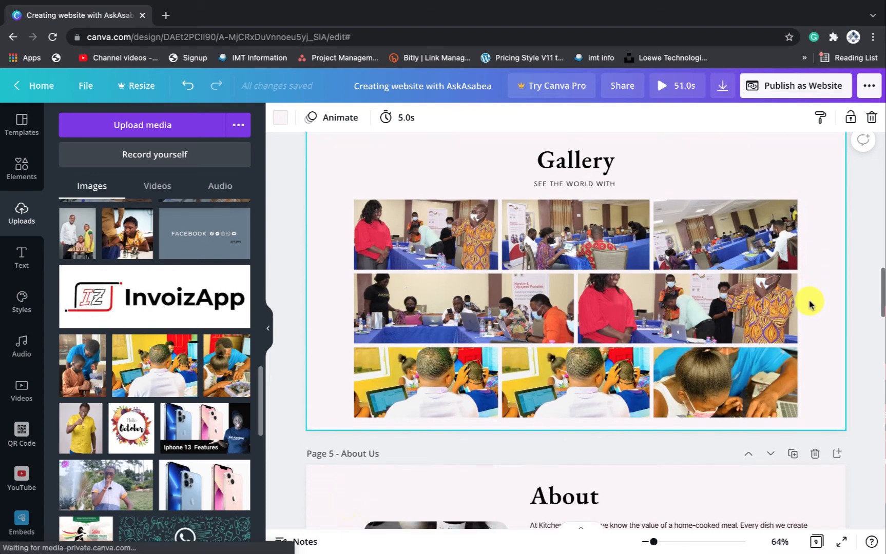
scroll(809, 303, "up", 1)
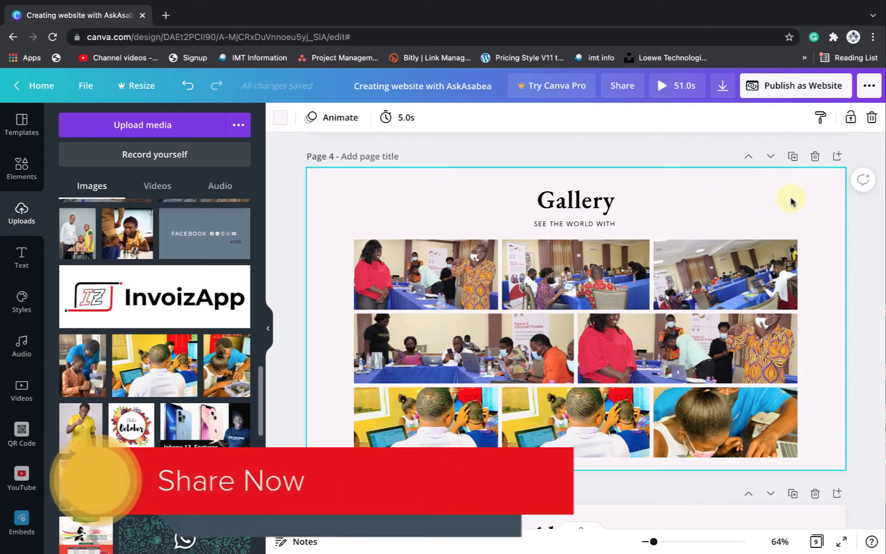
scroll(790, 201, "down", 9)
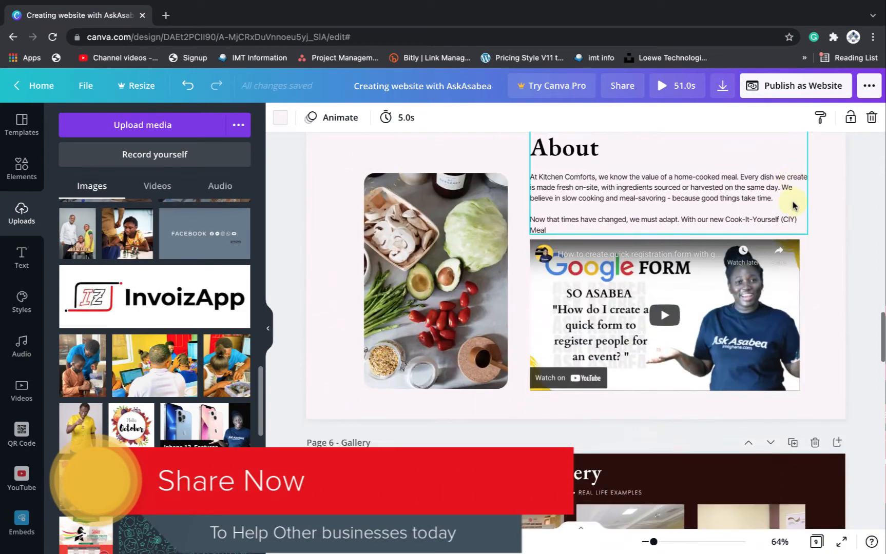
scroll(792, 205, "down", 5)
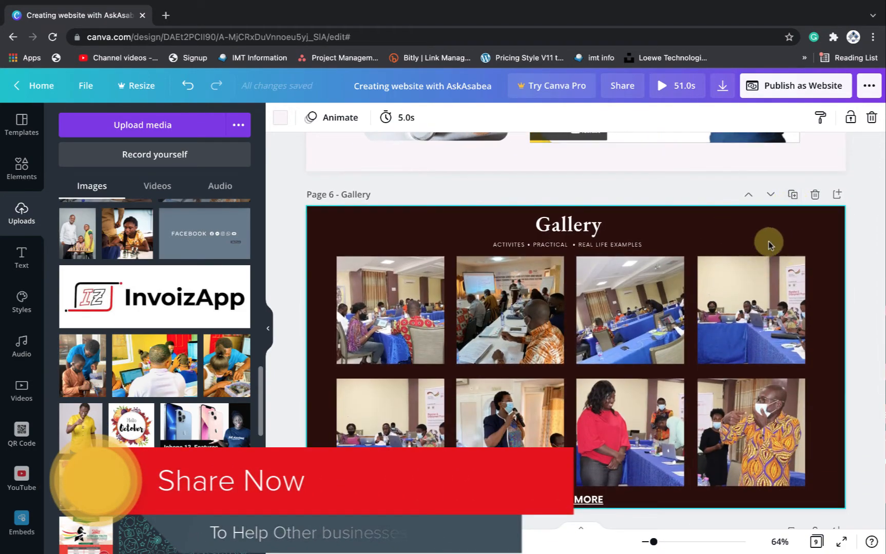
scroll(777, 233, "up", 12)
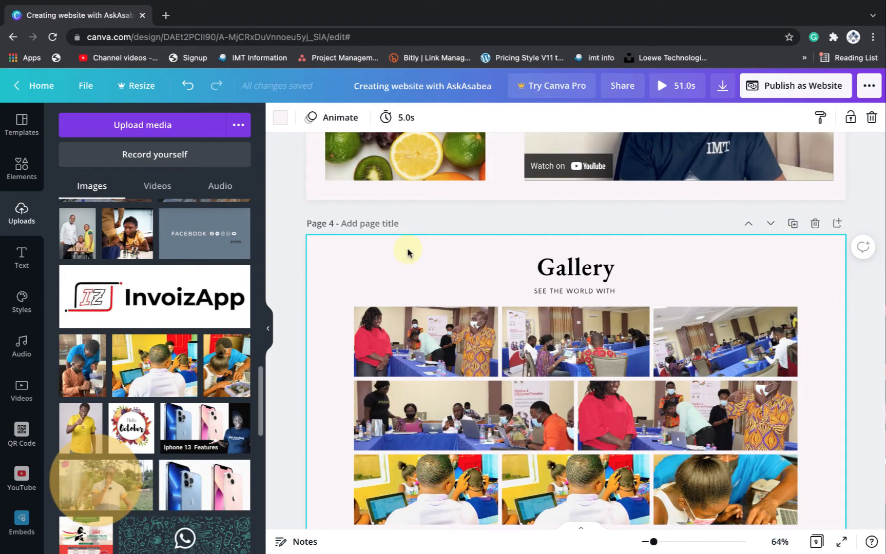
Set the Page 4 background to the custom dark maroon #541C19
left_click(281, 117)
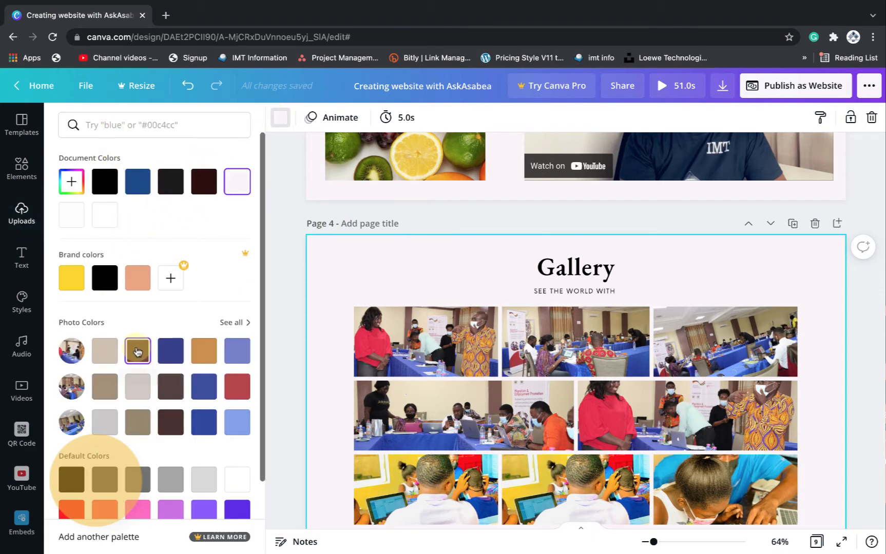
left_click(137, 351)
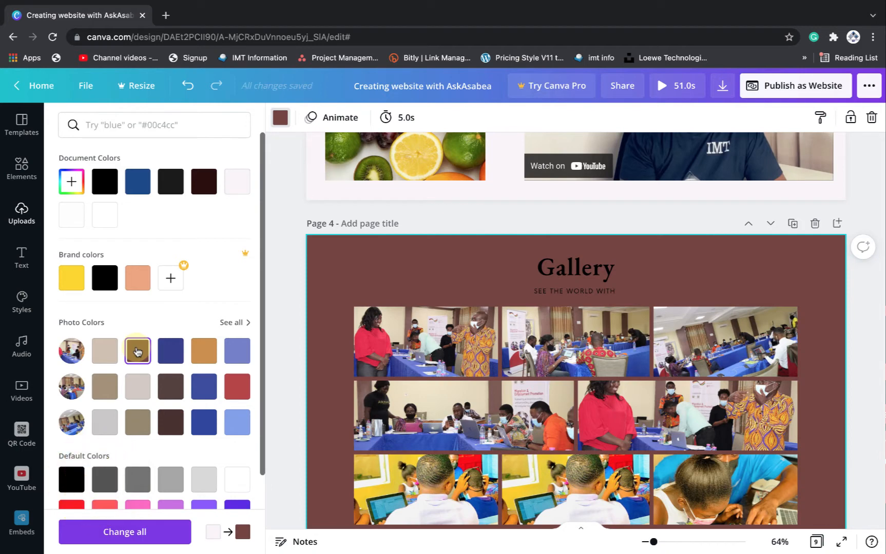
left_click(73, 183)
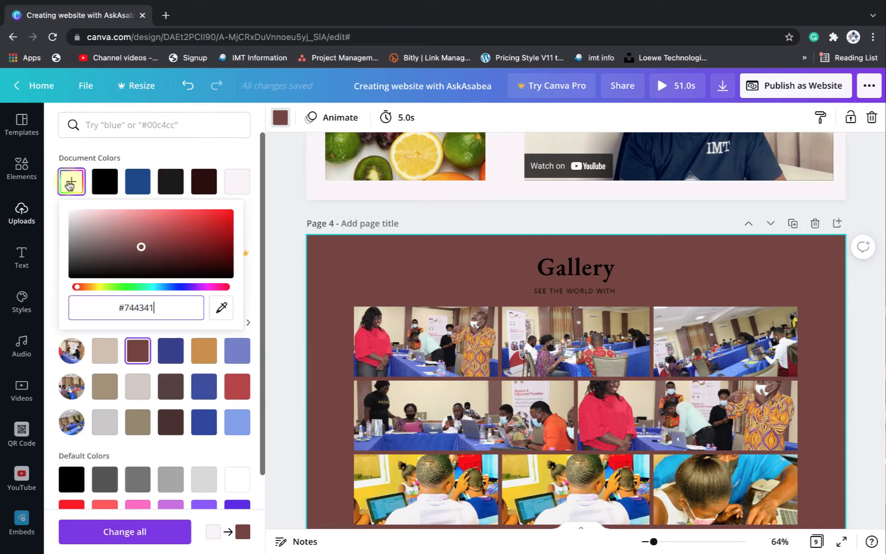
left_click_drag(150, 252, 183, 254)
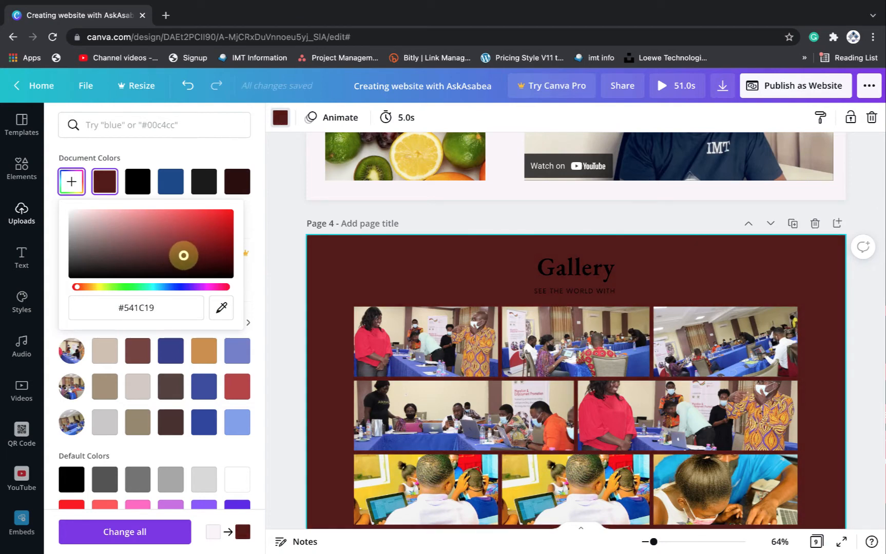
left_click(590, 264)
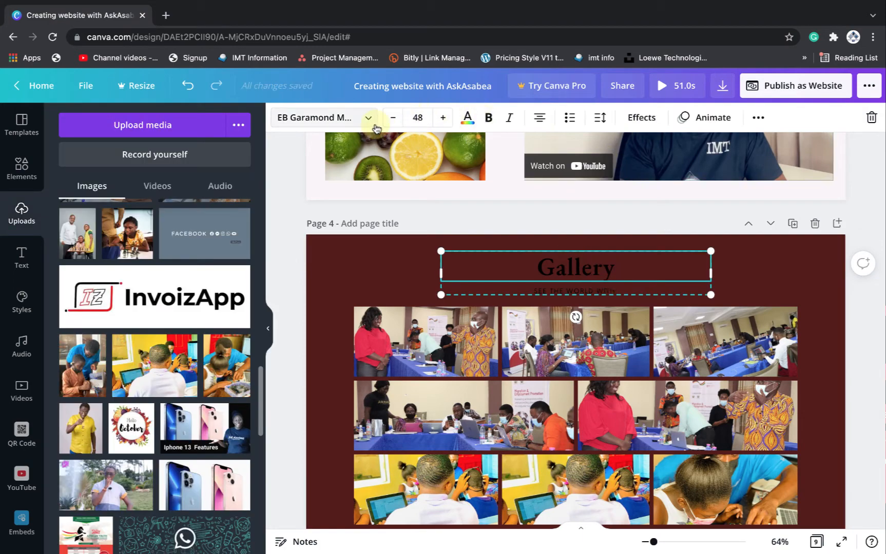
Turn the Gallery heading and the SEE THE WORLD WITH subtitle white
left_click(465, 119)
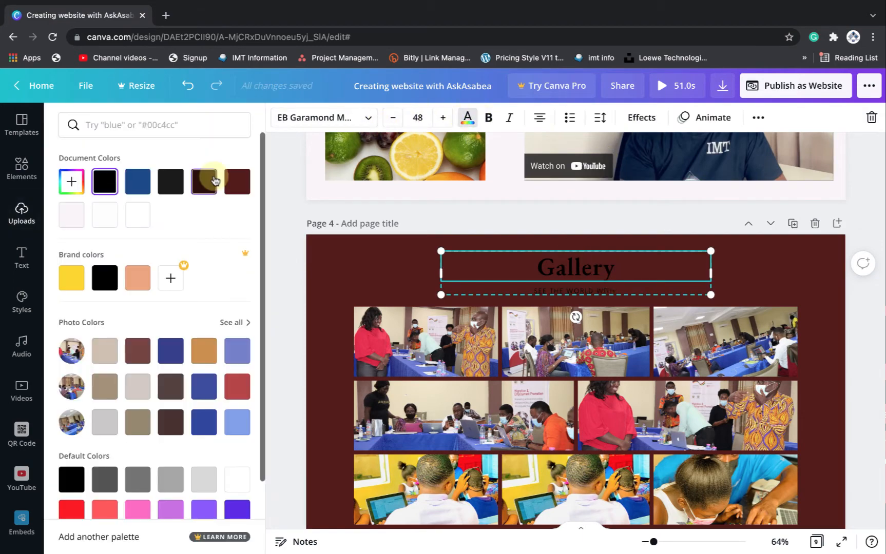
left_click(137, 214)
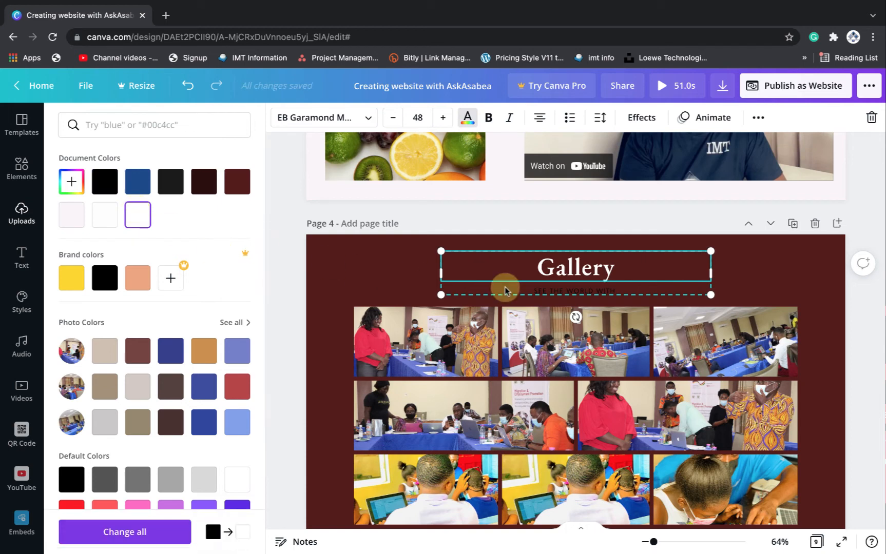
left_click(575, 289)
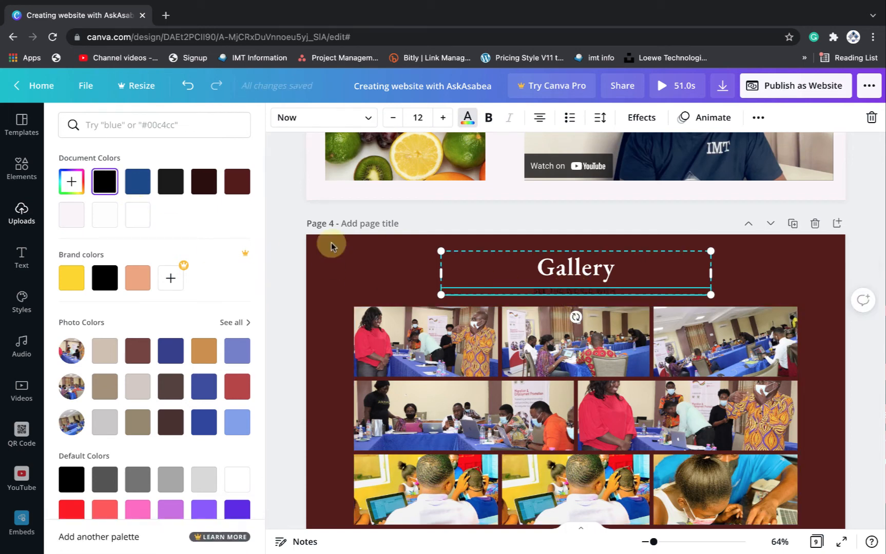
left_click(138, 218)
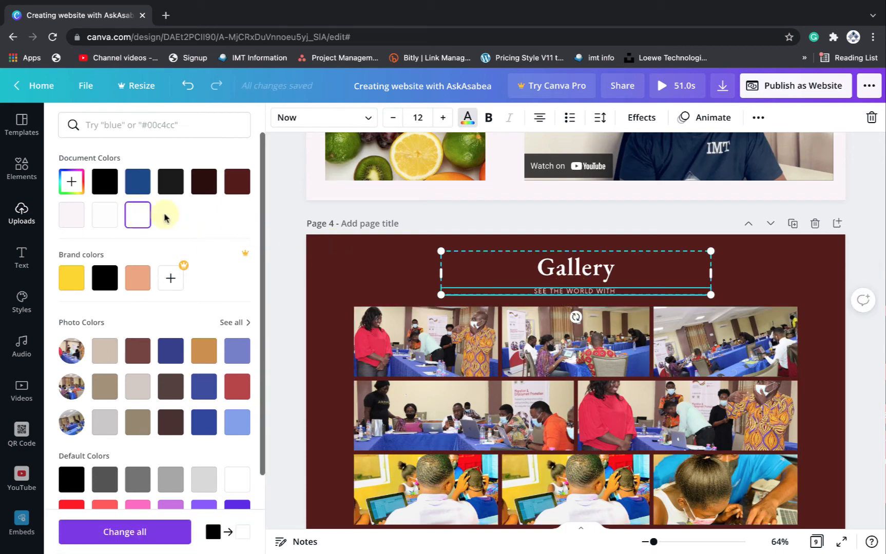
left_click(778, 270)
Nudge the eight-photo grid up slightly beneath the heading
scroll(779, 273, "down", 3)
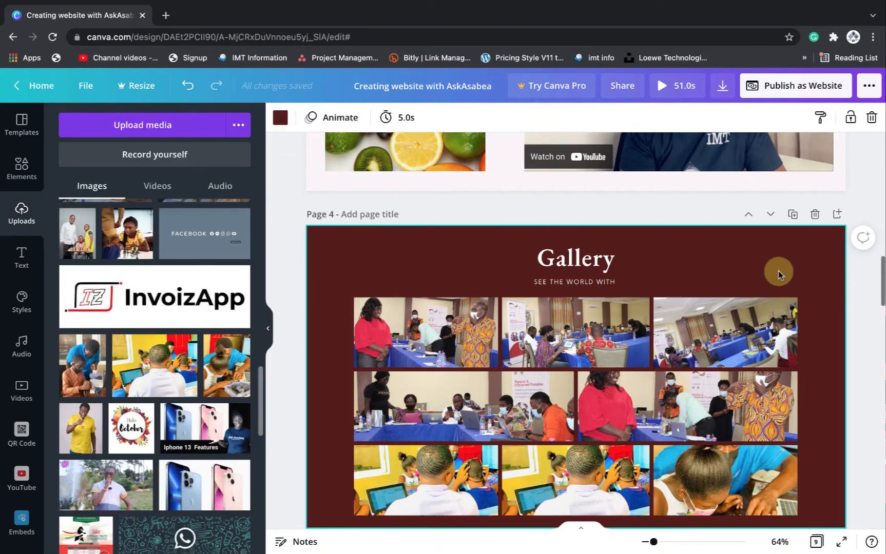
scroll(778, 274, "up", 1)
left_click(703, 297)
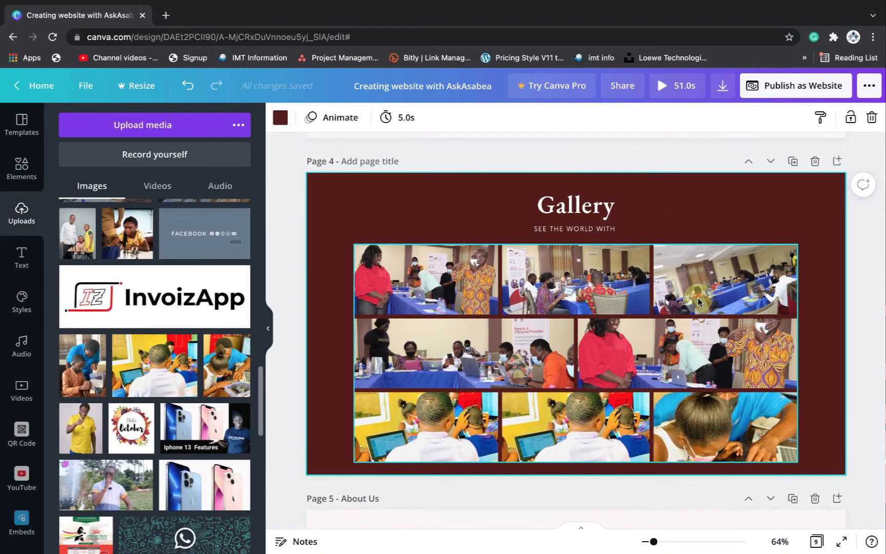
right_click(700, 297)
right_click(640, 279)
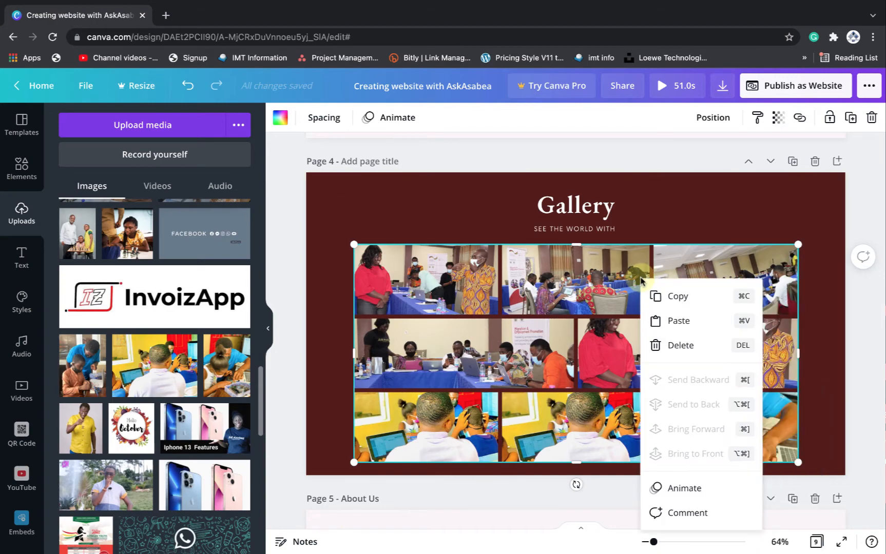
left_click(677, 217)
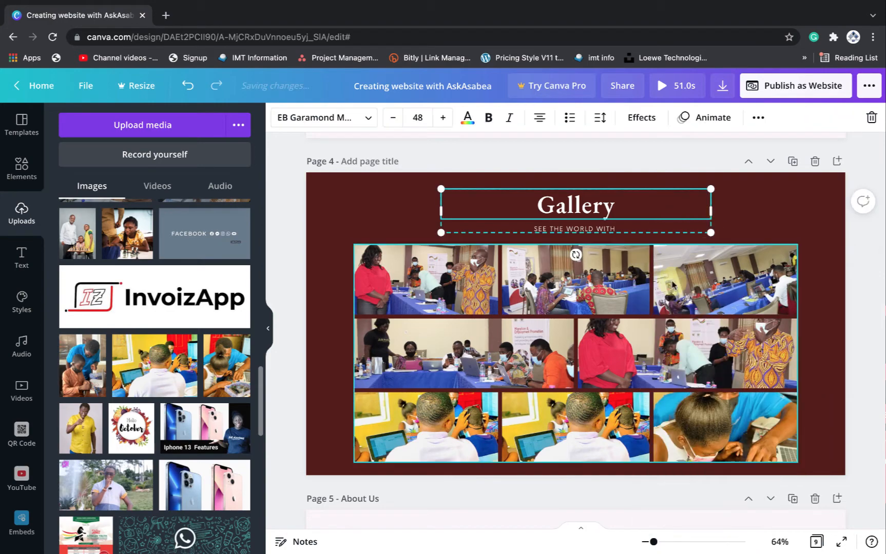
mouse_move(622, 300)
left_mouse_down()
mouse_move(618, 286)
mouse_move(620, 293)
left_mouse_up()
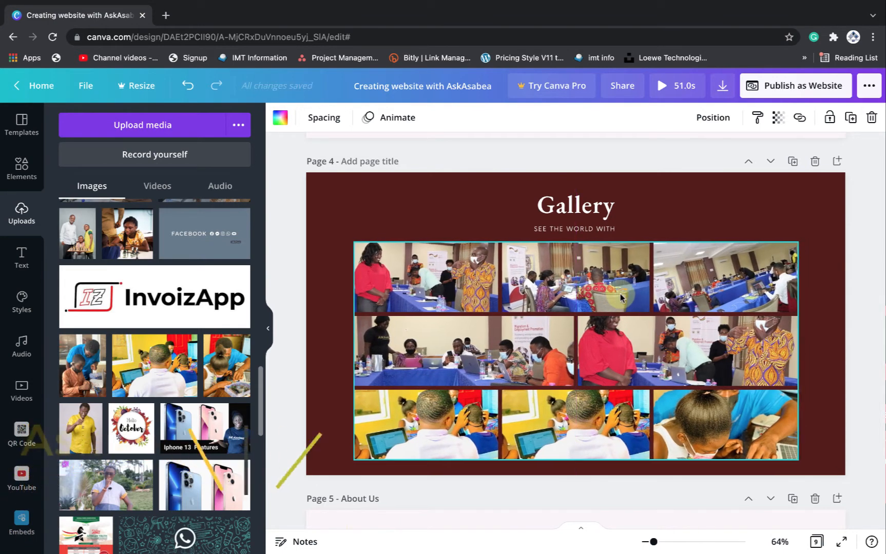
left_click(789, 191)
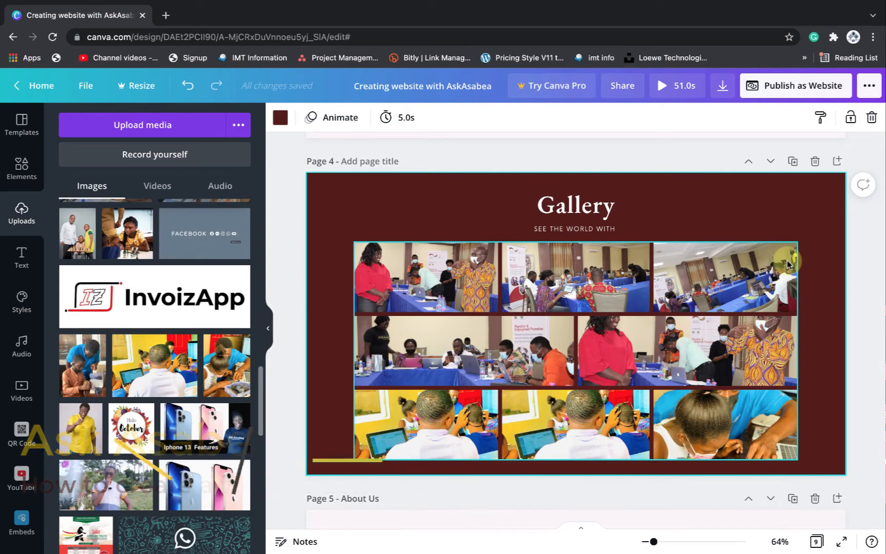
scroll(788, 264, "down", 1)
scroll(787, 260, "up", 1)
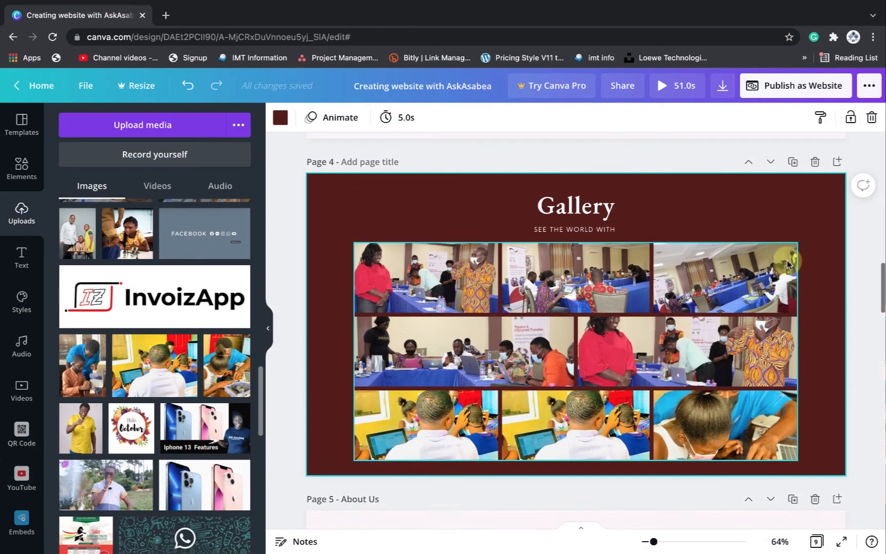
Add blank Page 5 after Gallery and paste the Gallery heading group onto it
left_click(837, 163)
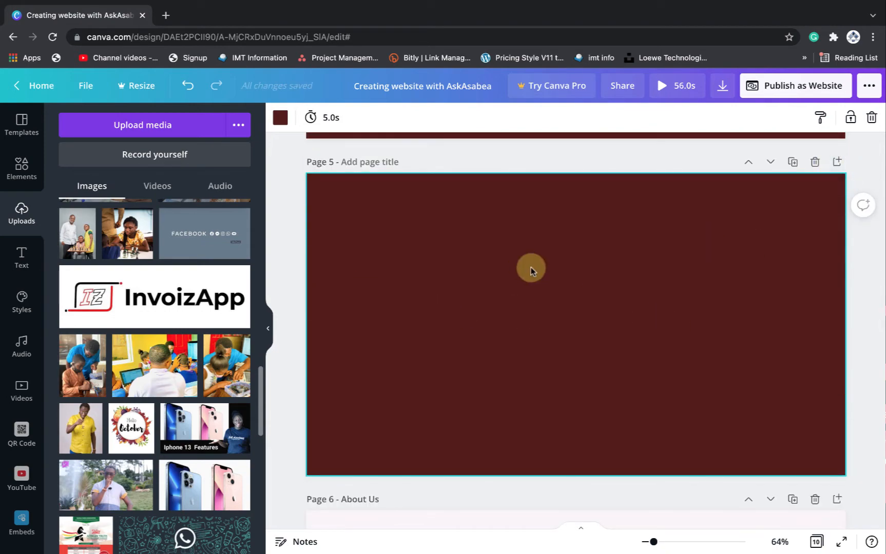
scroll(530, 267, "up", 5)
left_click(580, 216)
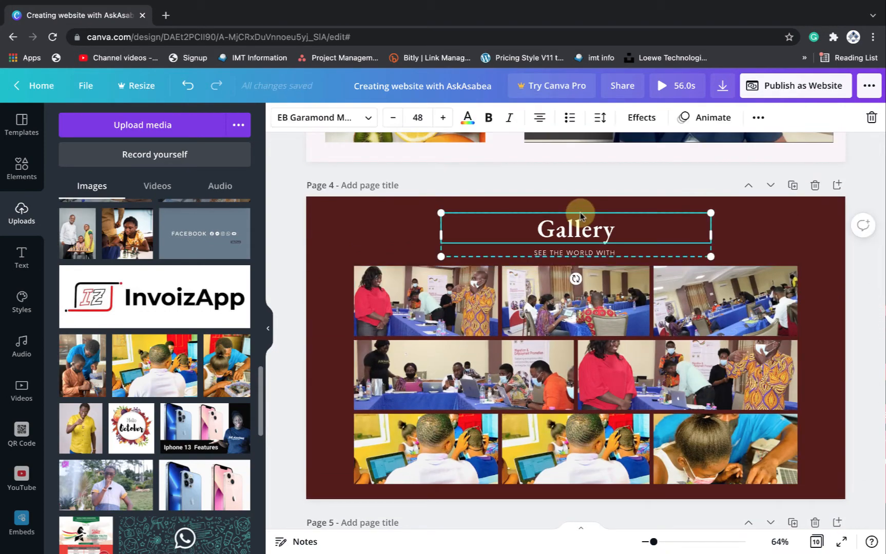
scroll(580, 221, "down", 5)
left_click(561, 322)
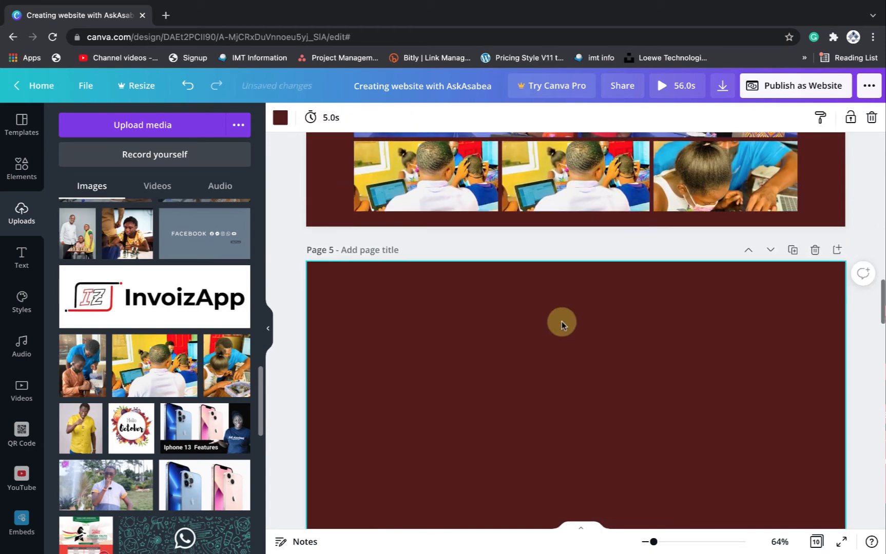
key("ctrl+v")
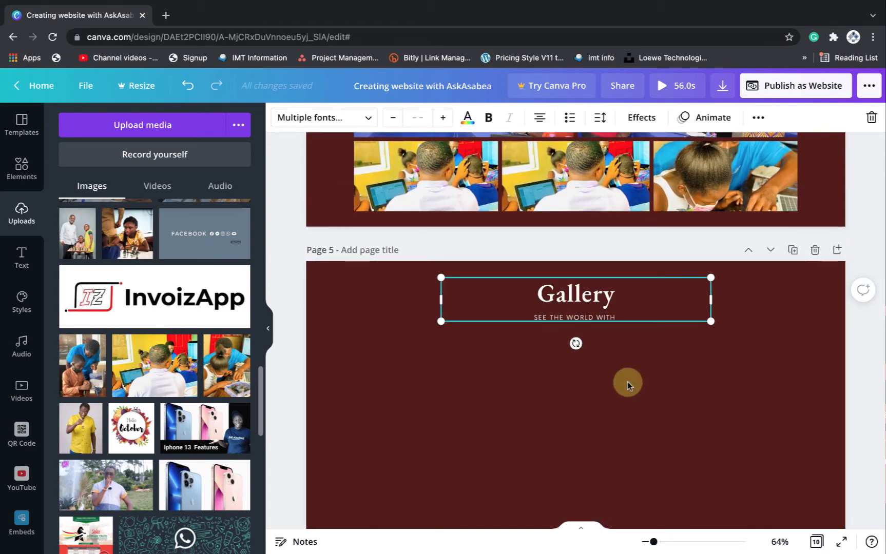
Add a square frame from the 'frame' search, shrink it to 222×222, and duplicate it
left_click(21, 170)
type("fr")
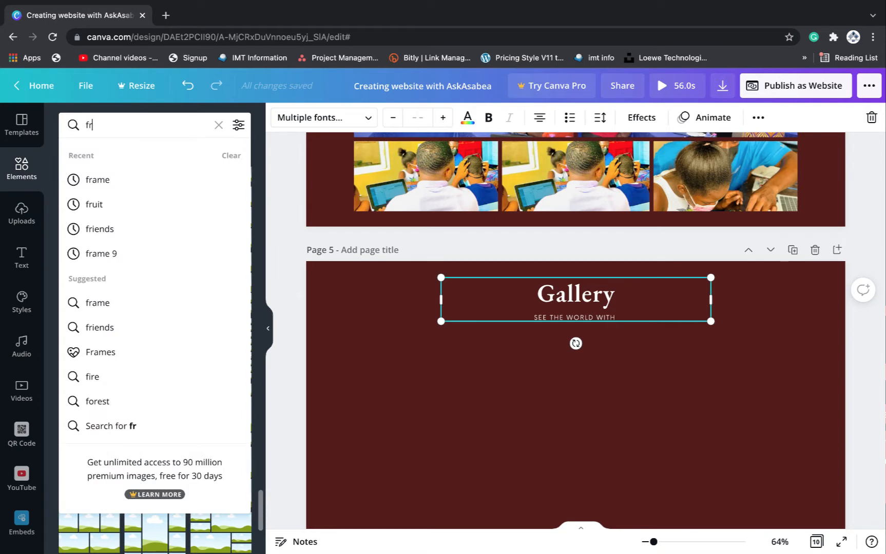
type("am")
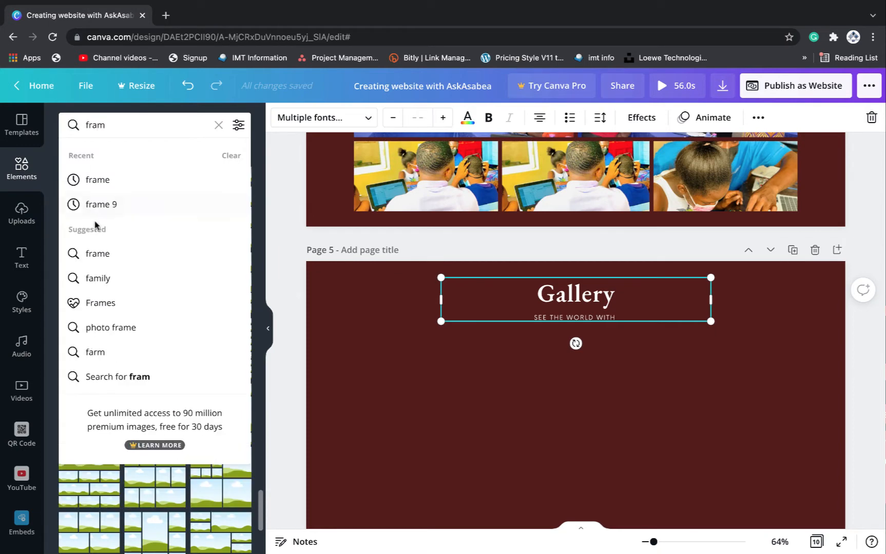
left_click(113, 180)
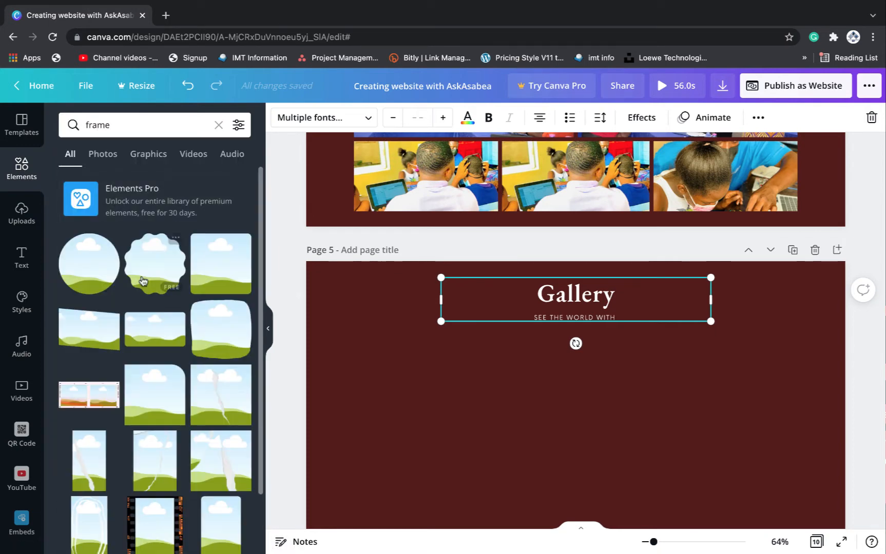
scroll(143, 281, "down", 10)
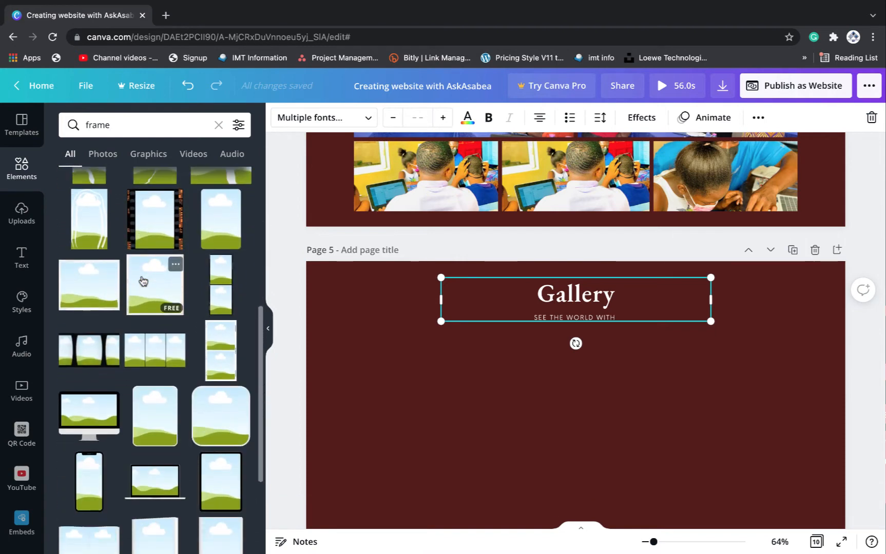
scroll(143, 281, "down", 7)
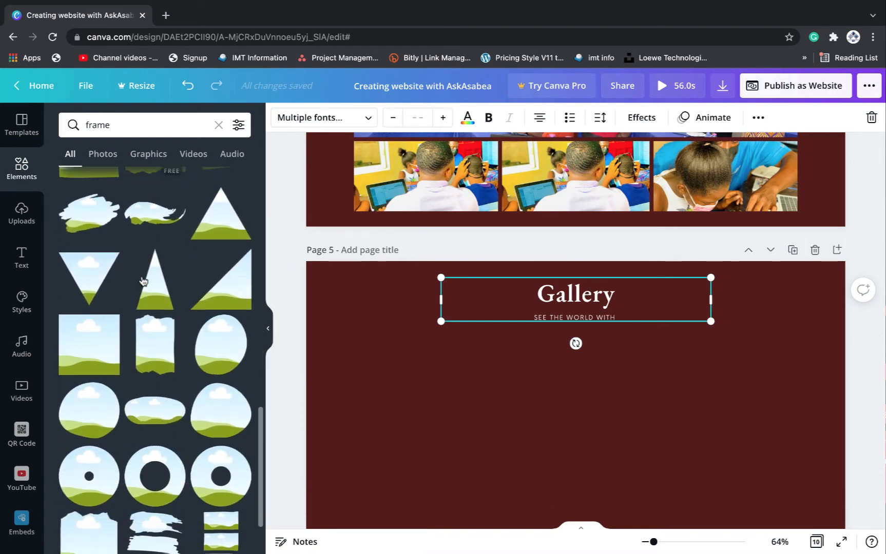
right_click(102, 339)
left_click(72, 363)
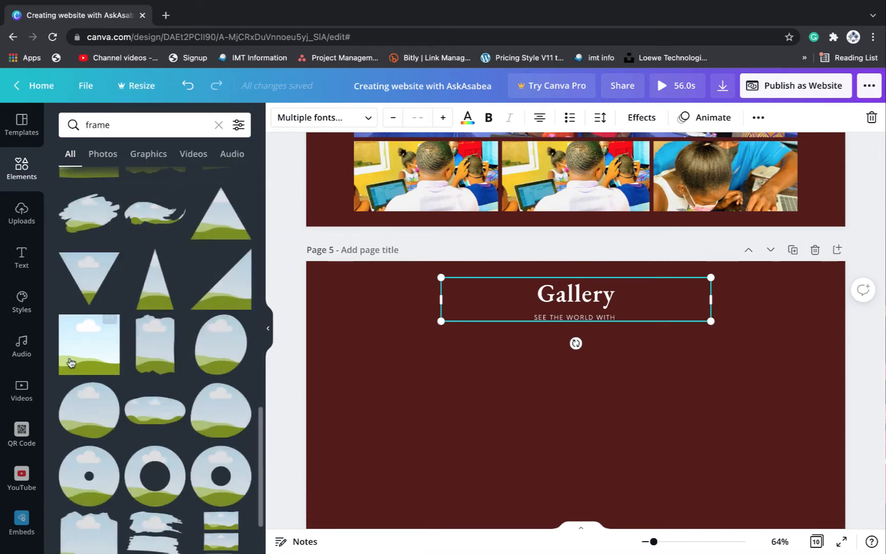
left_click(81, 351)
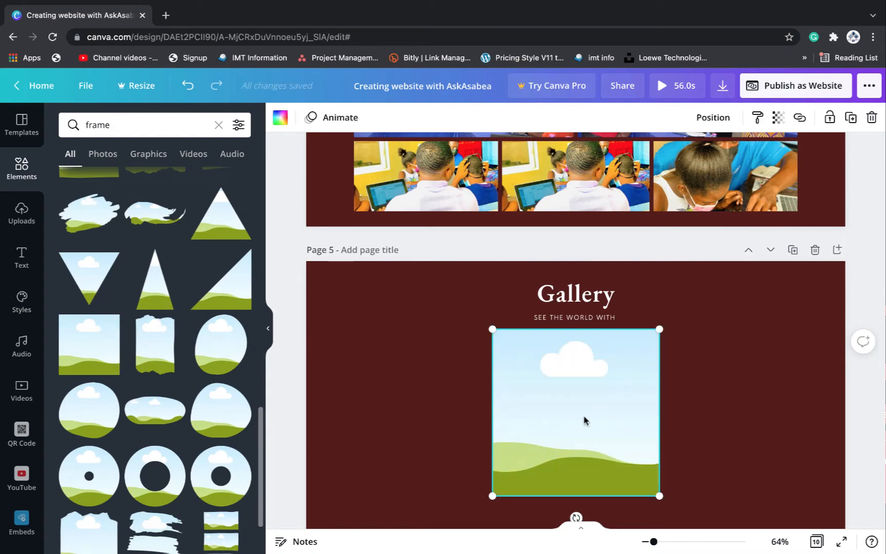
left_click_drag(584, 420, 450, 410)
scroll(605, 411, "down", 2)
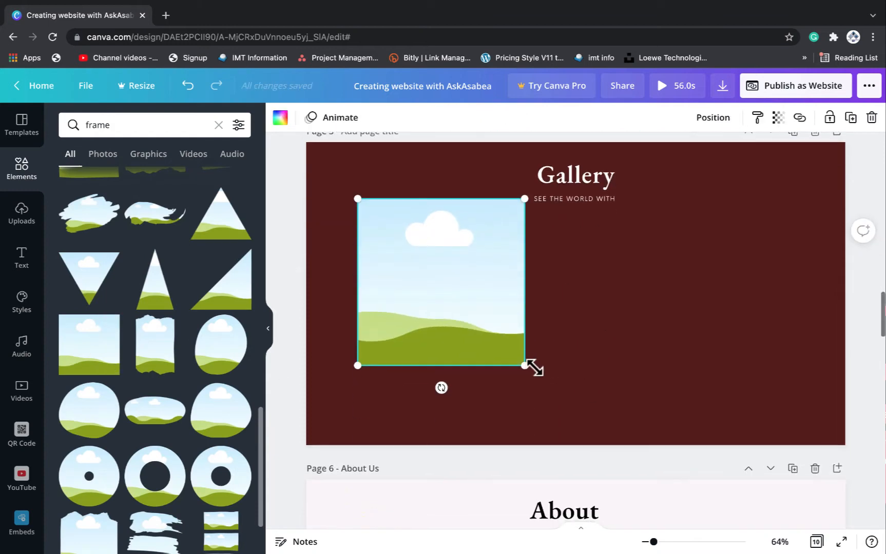
left_click_drag(521, 365, 426, 267)
key("super+v")
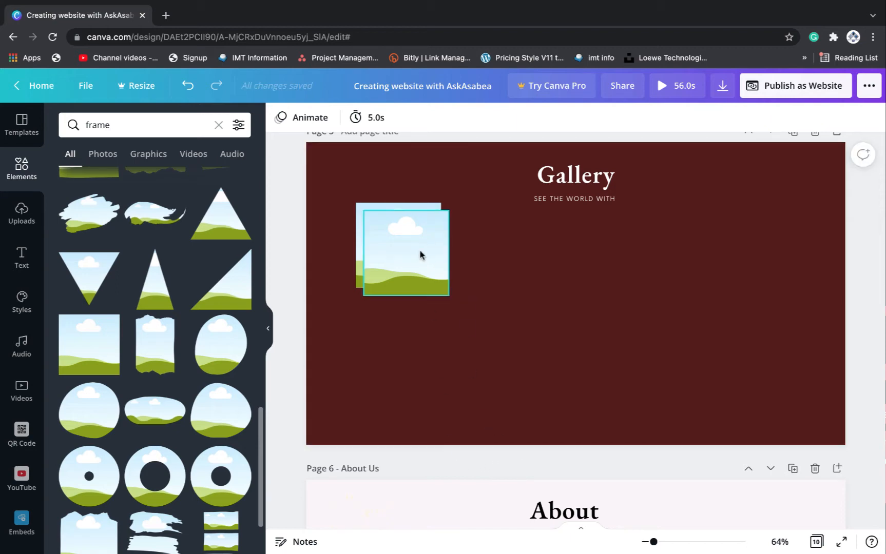
Line up four square frames in an evenly spaced row
left_click_drag(419, 251, 518, 244)
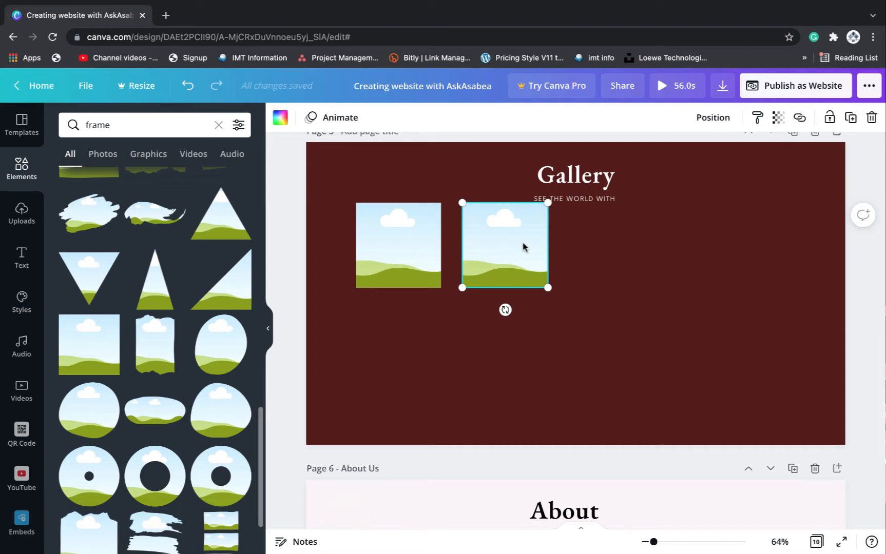
key("ctrl+v")
key("ctrl+v")
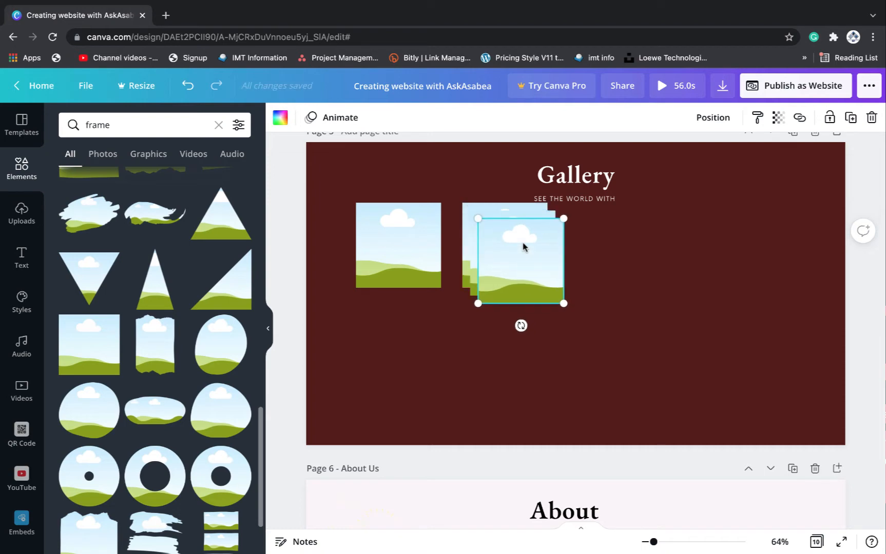
left_click_drag(523, 247, 634, 232)
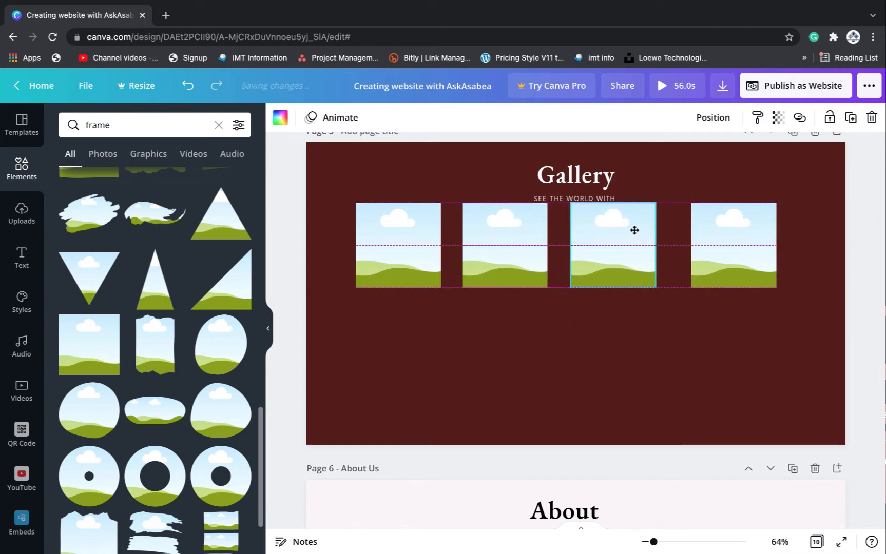
left_click_drag(700, 242, 703, 241)
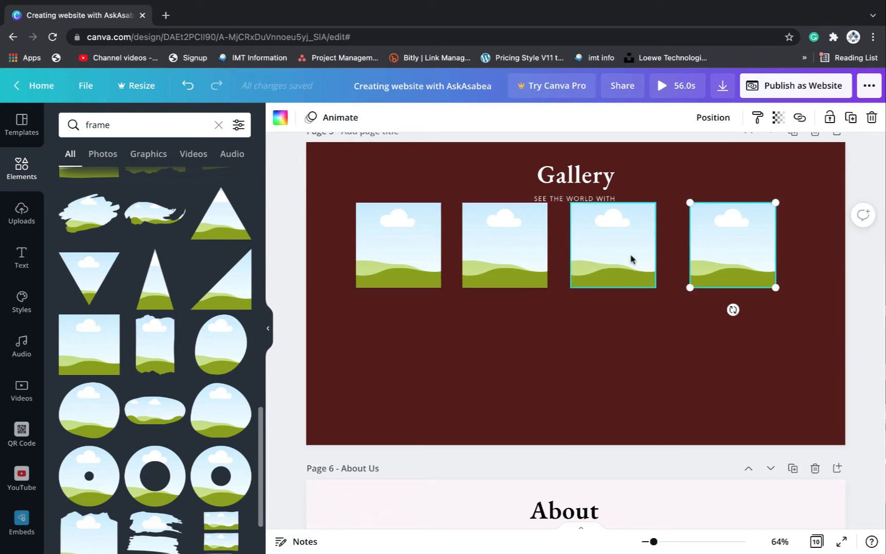
left_click(625, 259)
left_click_drag(624, 260, 631, 258)
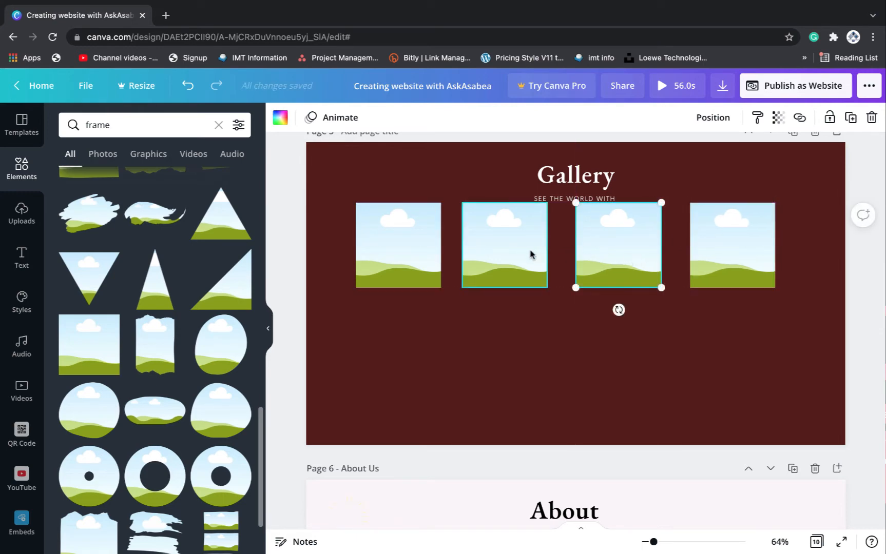
left_click_drag(529, 253, 536, 250)
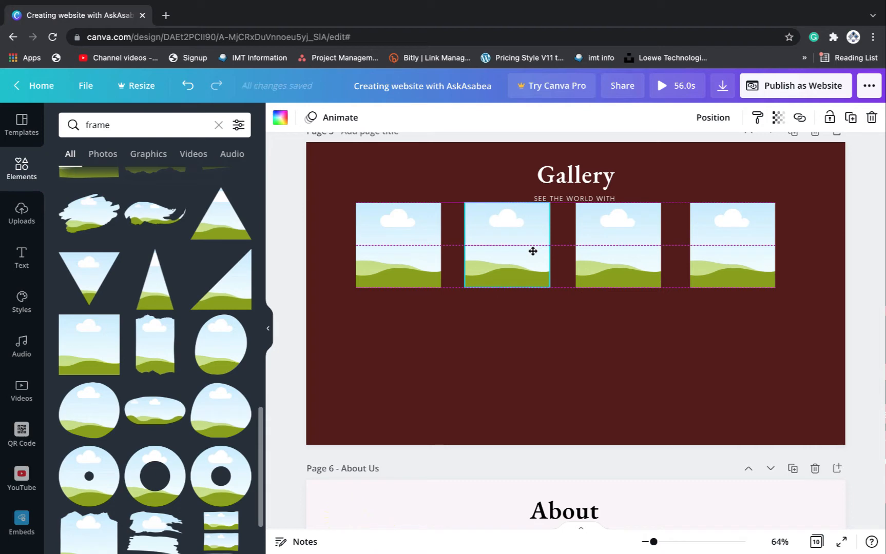
left_click_drag(532, 251, 533, 254)
left_click(552, 328)
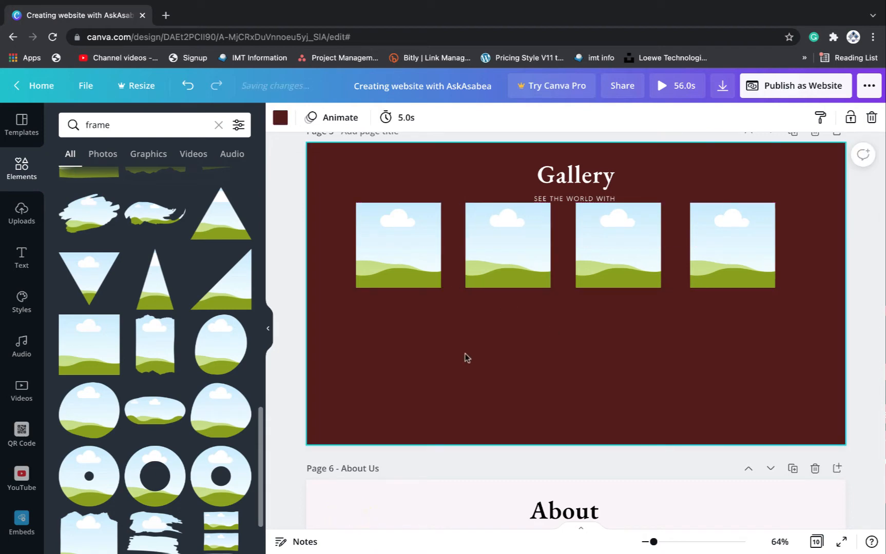
Duplicate the row beneath the first and centre all eight frames on the page
left_click_drag(375, 329, 740, 243)
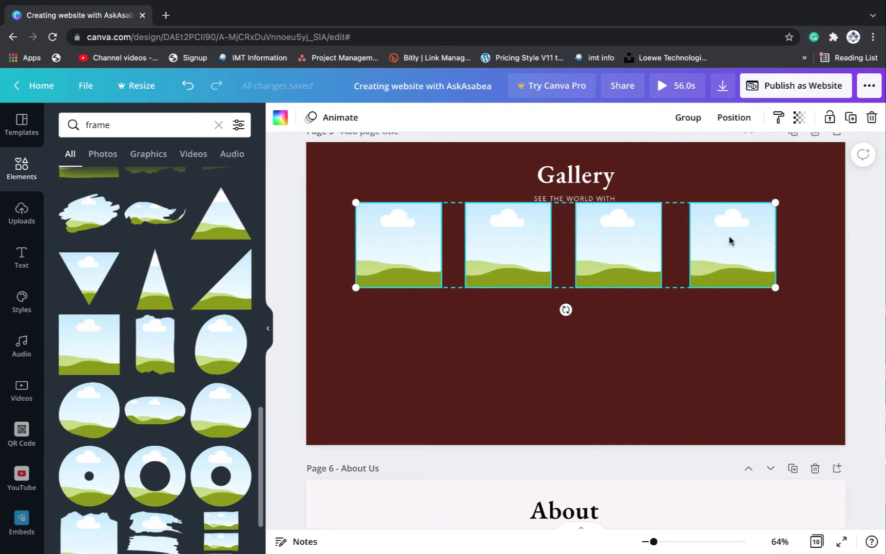
key("ctrl+d")
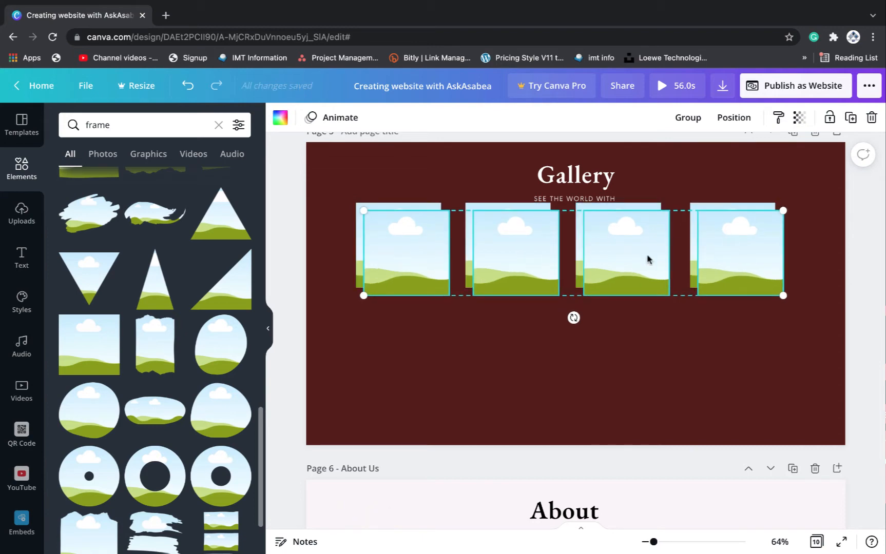
left_click_drag(648, 259, 640, 342)
left_click_drag(327, 216, 762, 371)
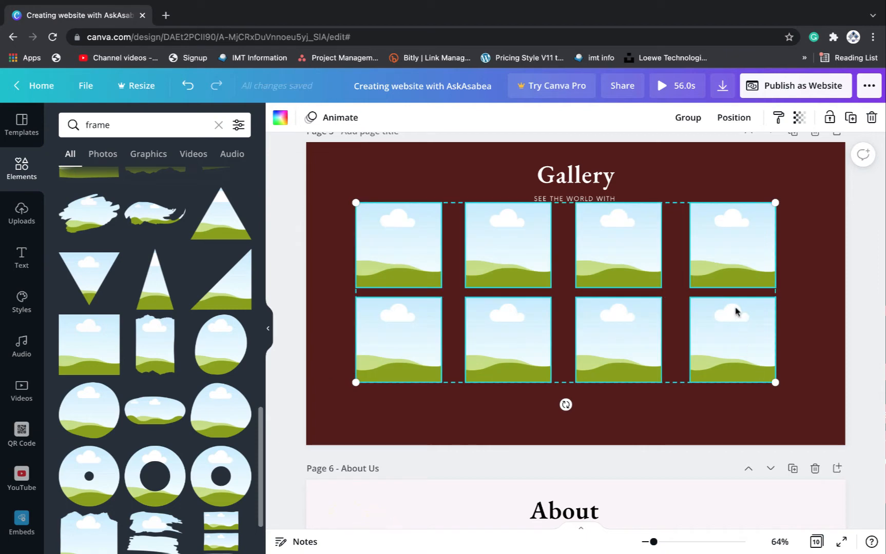
left_click_drag(736, 310, 749, 330)
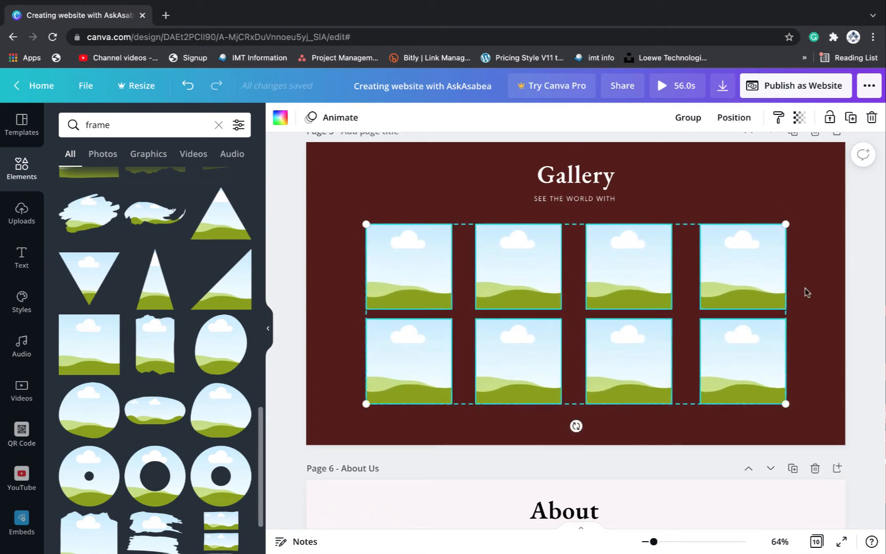
left_click(416, 202)
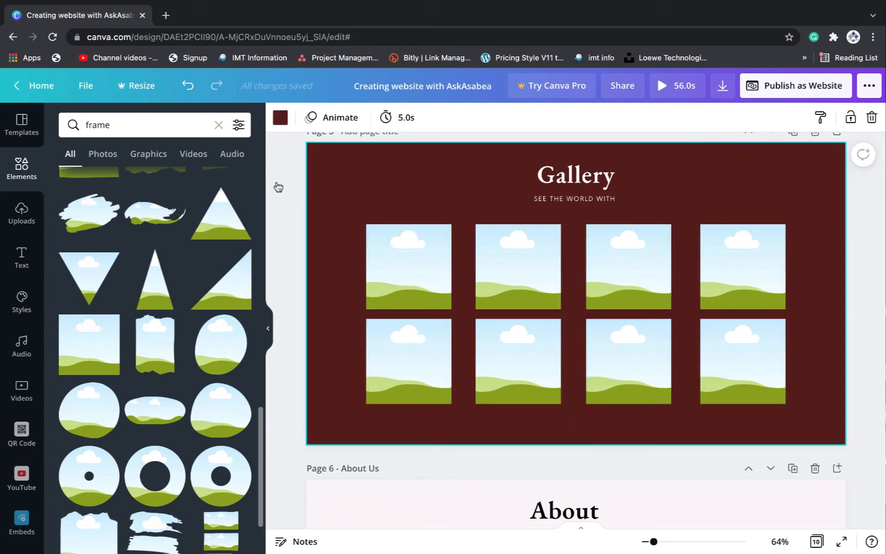
Search the Elements library for 'people' photos, after trying 'photos'
left_click(23, 212)
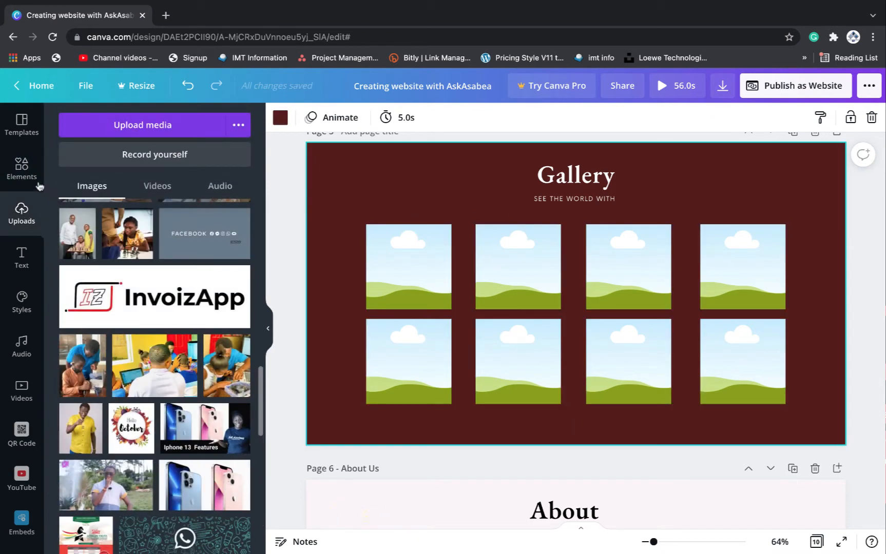
left_click(28, 168)
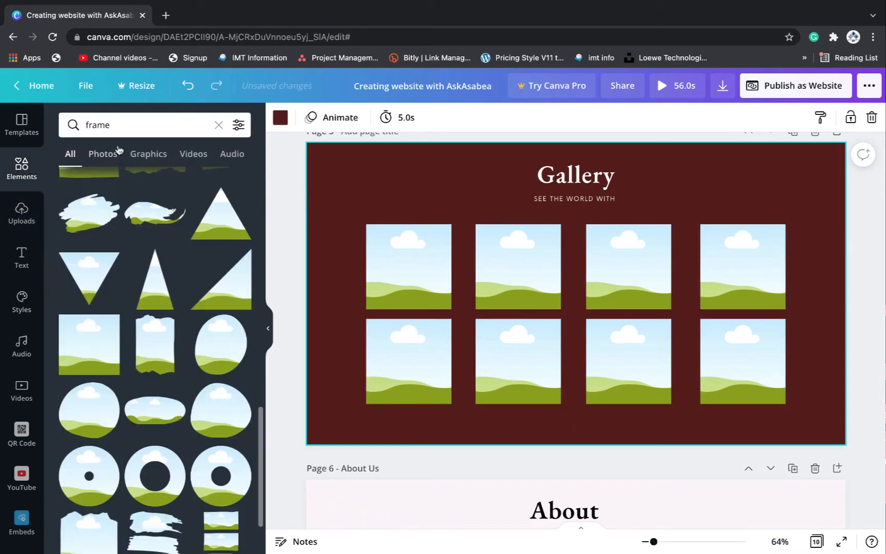
double_click(127, 125)
key("BackSpace")
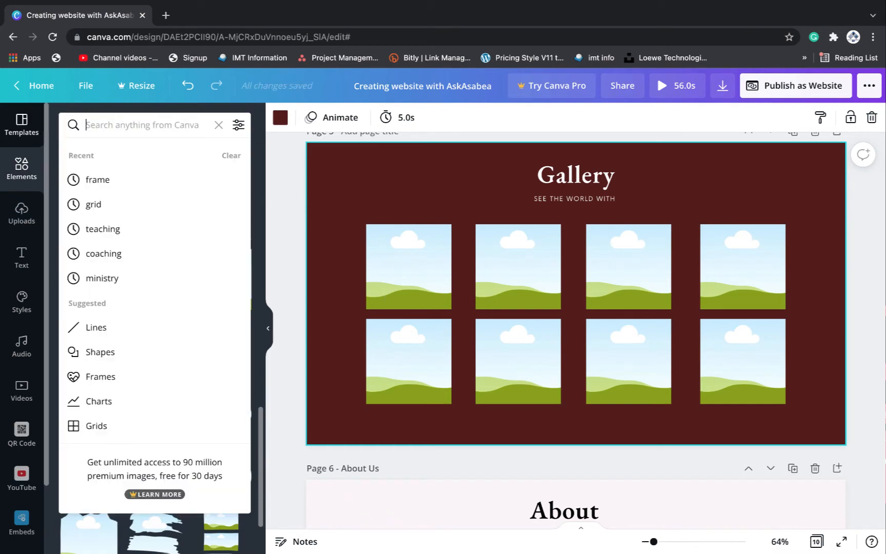
type("pho")
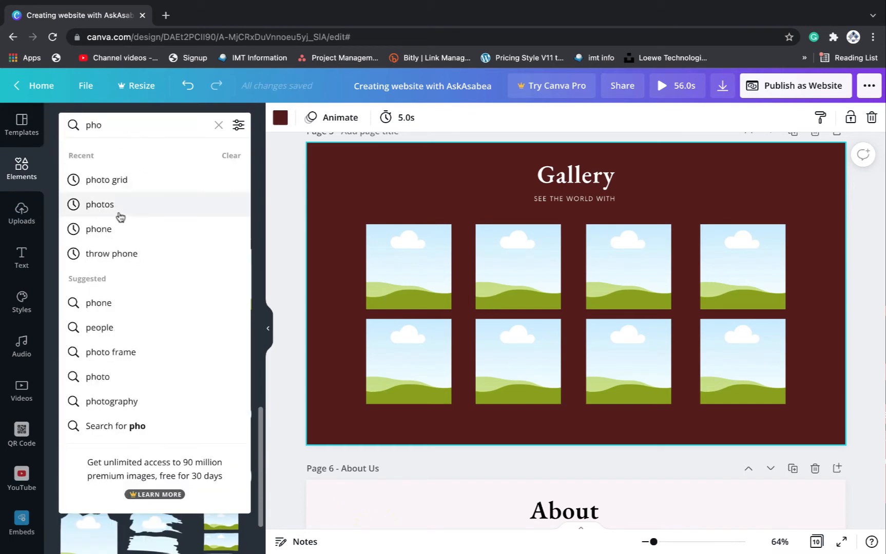
left_click(119, 209)
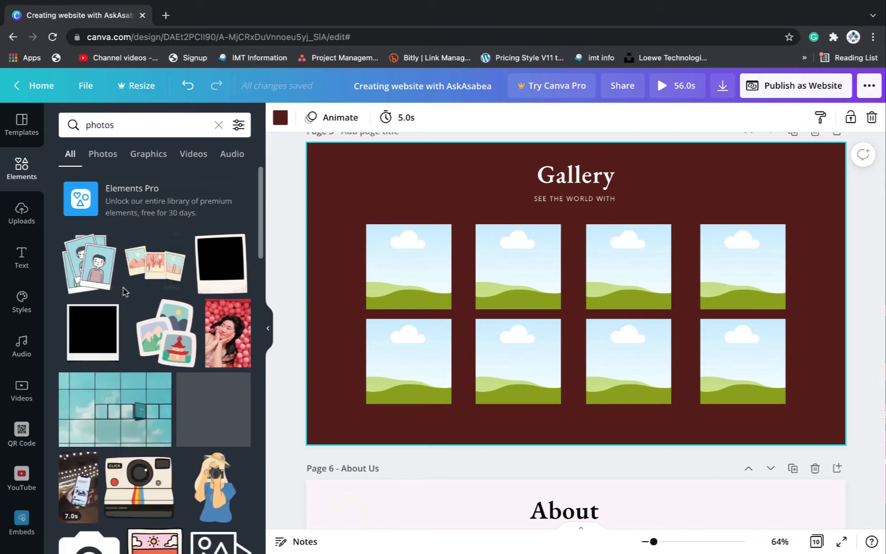
scroll(143, 362, "down", 8)
scroll(143, 362, "up", 8)
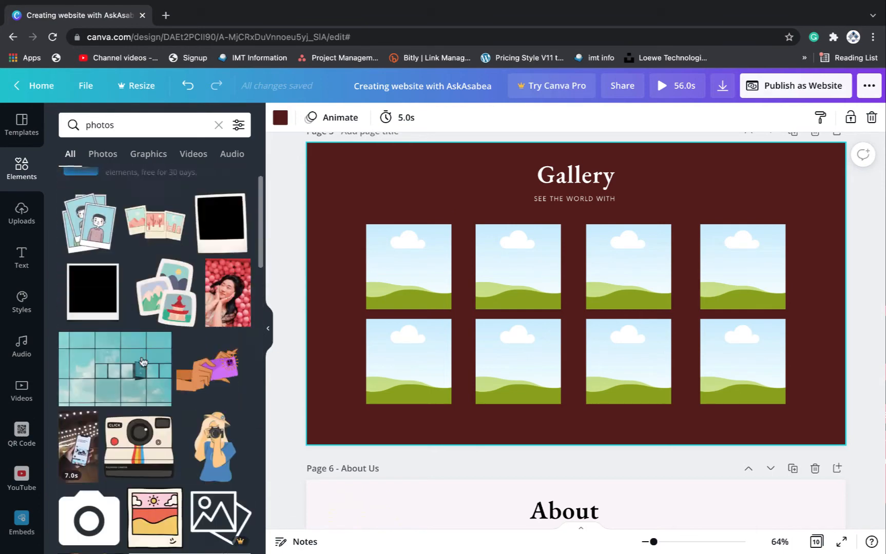
left_click(140, 119)
double_click(141, 119)
key("BackSpace")
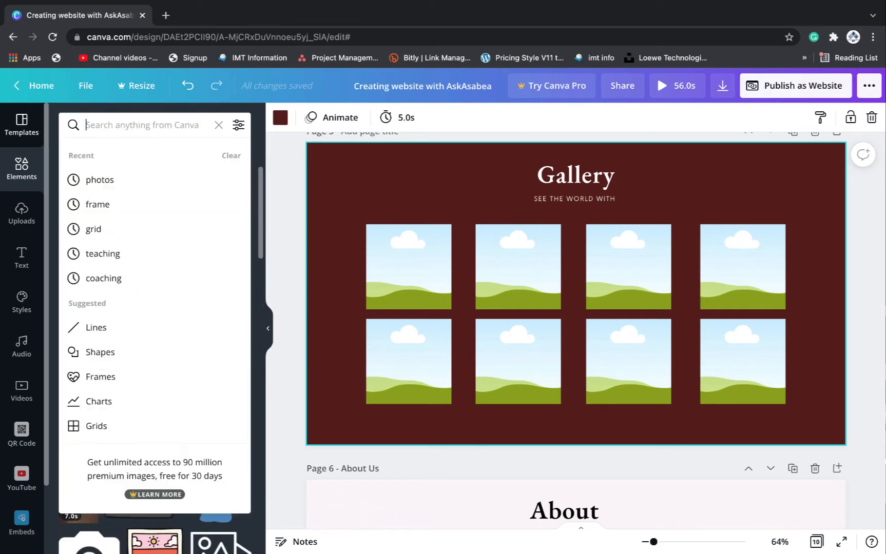
type("peop")
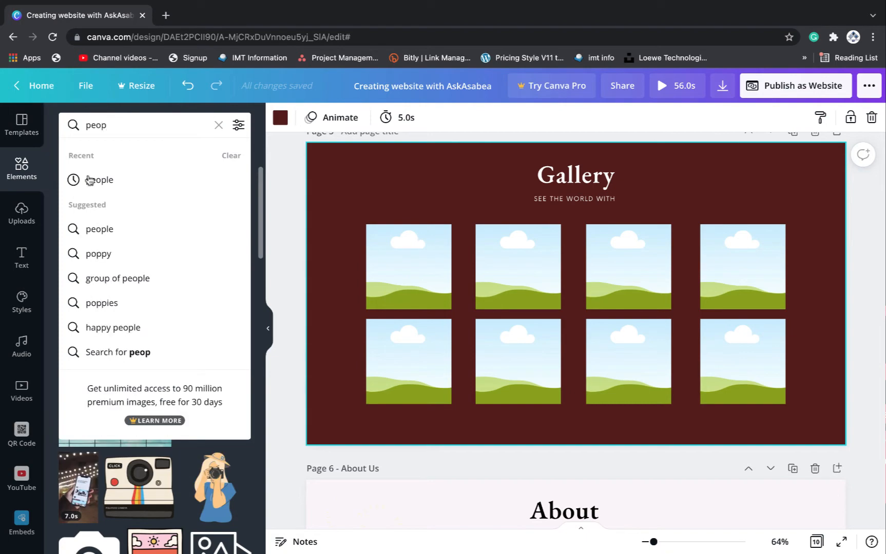
left_click(111, 178)
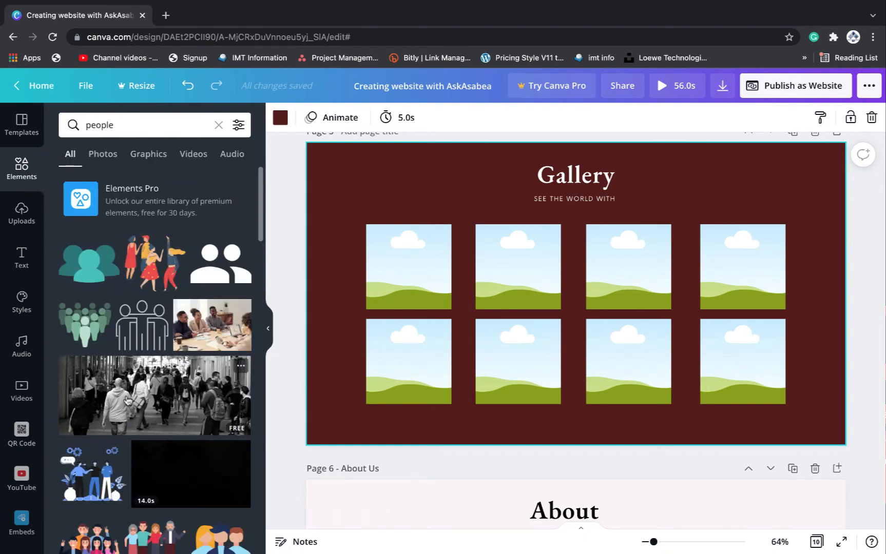
Fill frames with crowd, group-selfie, sunset friends and table meeting photos
left_click_drag(127, 400, 401, 267)
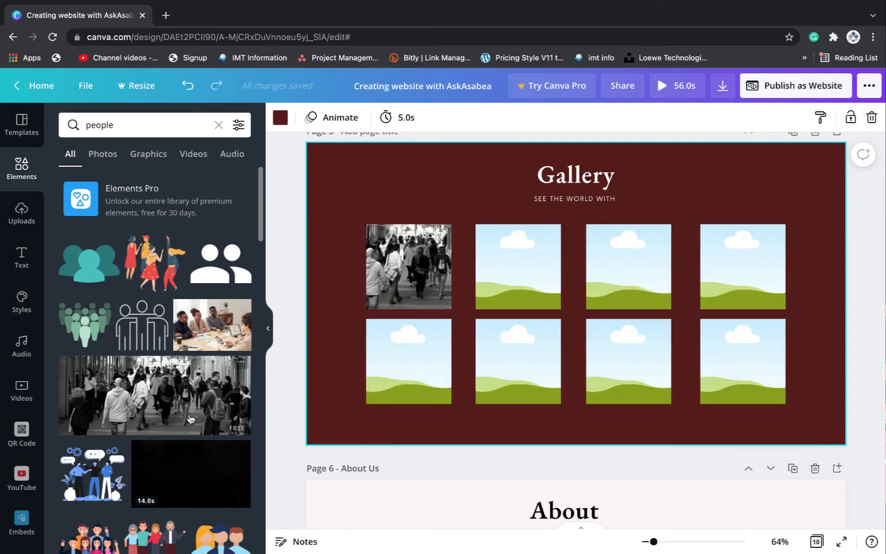
scroll(118, 466, "down", 10)
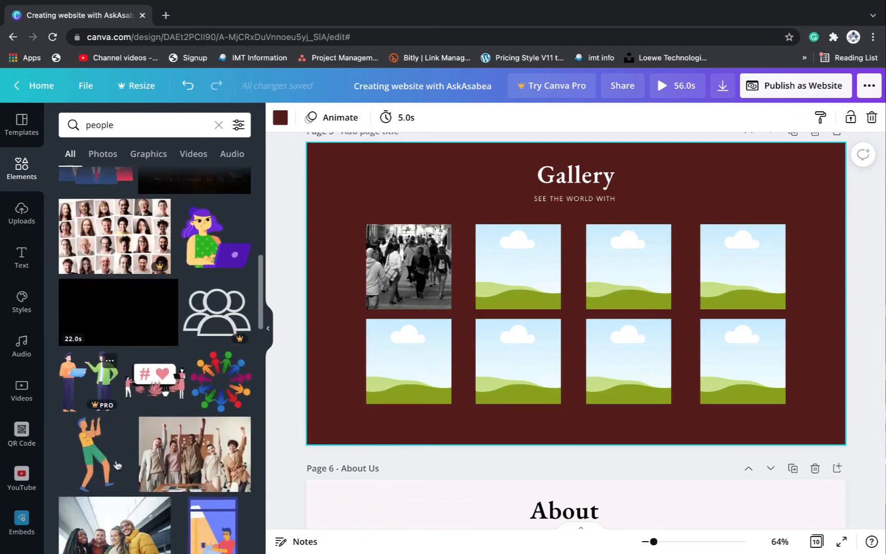
scroll(116, 309, "down", 3)
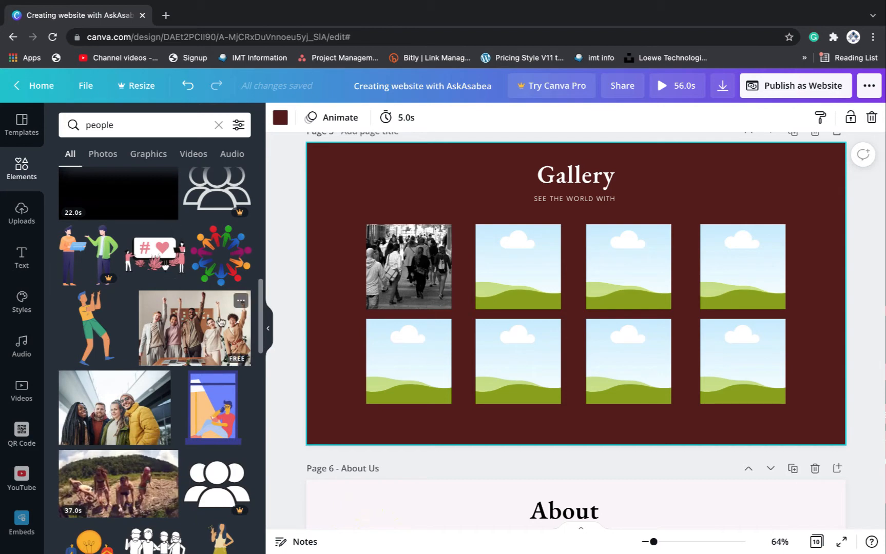
left_click_drag(224, 335, 409, 338)
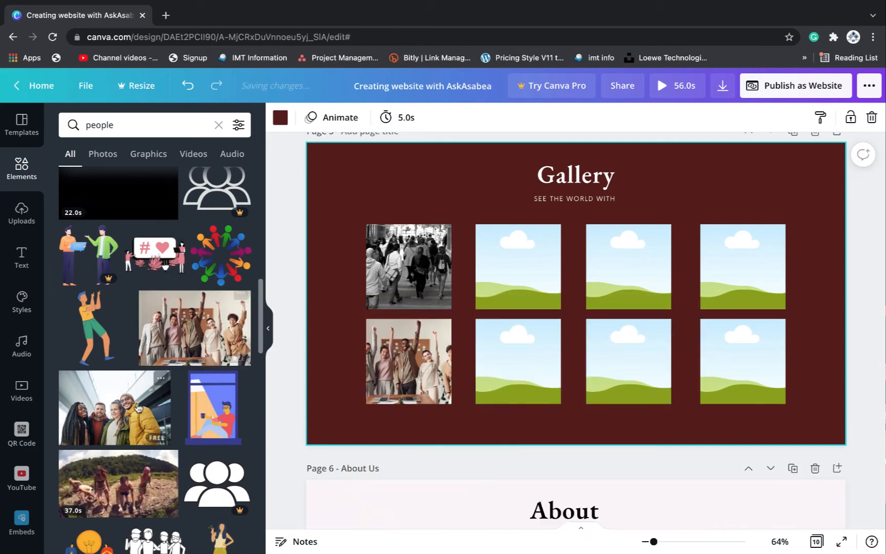
left_click_drag(77, 384, 521, 360)
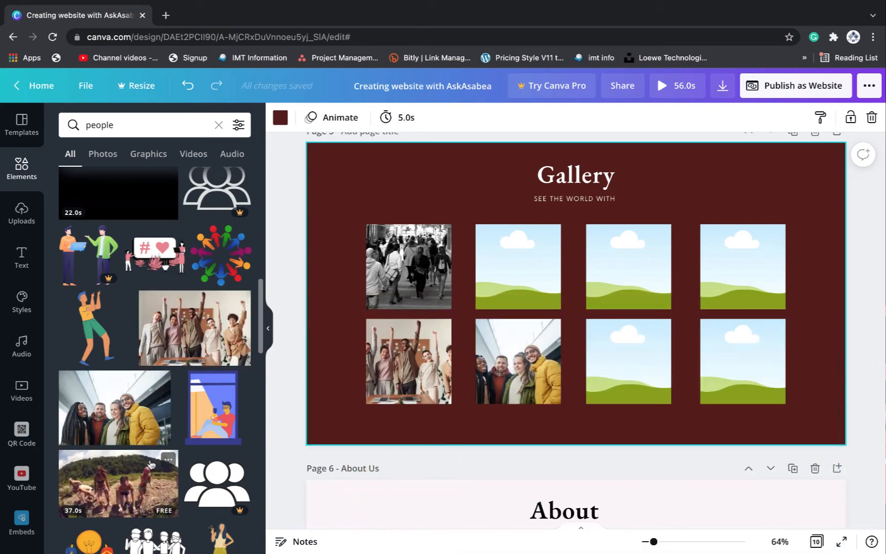
scroll(169, 420, "down", 3)
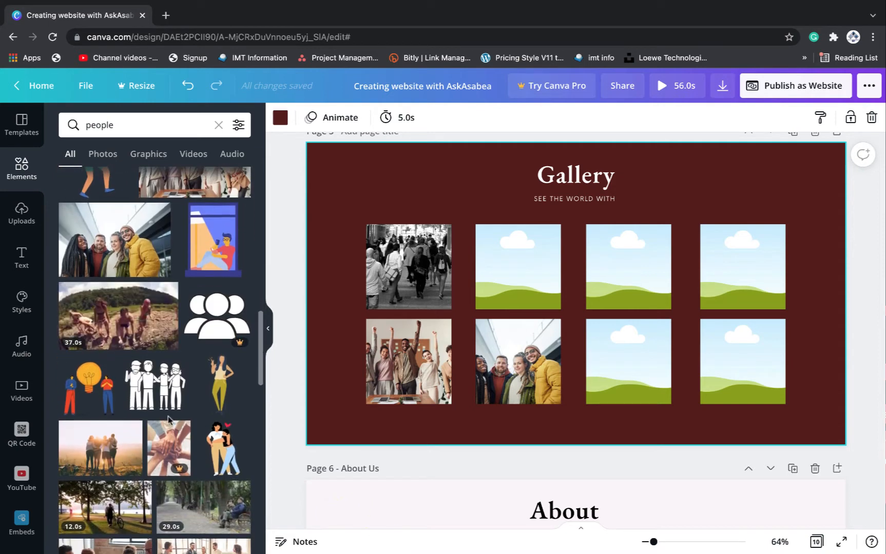
scroll(154, 413, "down", 3)
left_click_drag(99, 328, 490, 253)
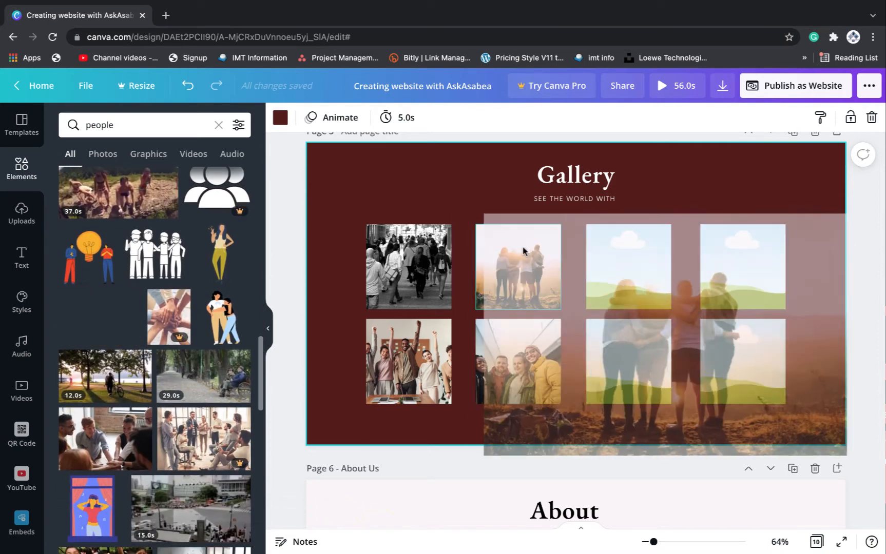
left_click_drag(112, 450, 628, 266)
Fill the remaining frames with children and cork-board meeting photos, then nudge the grid slightly
scroll(118, 453, "down", 4)
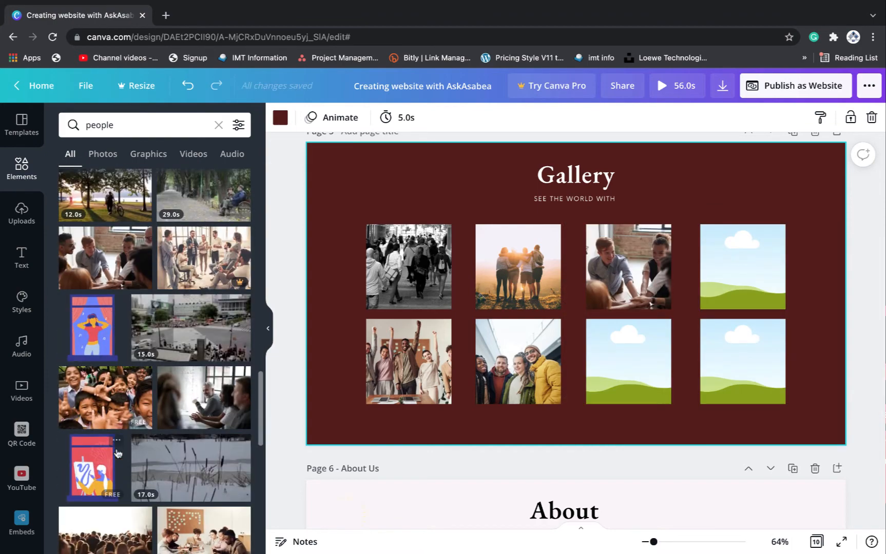
left_click_drag(101, 403, 654, 362)
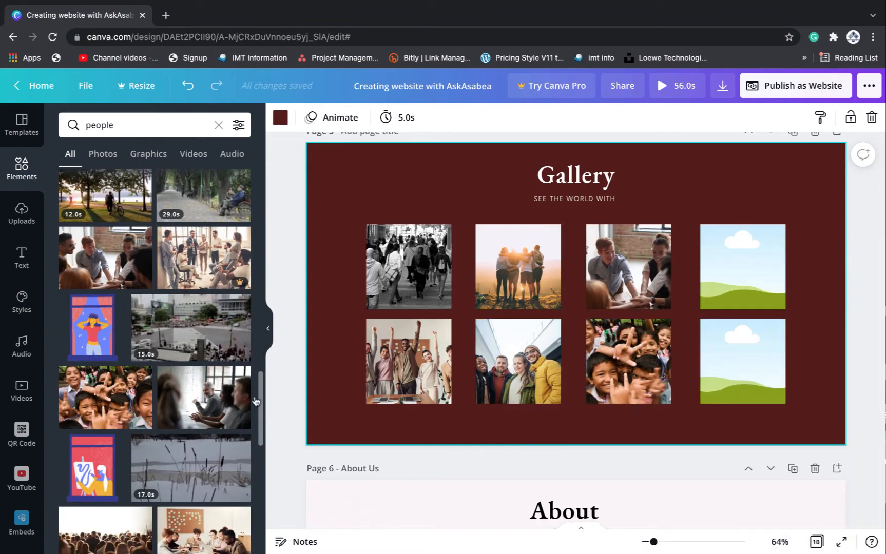
left_click_drag(88, 430, 743, 267)
left_click_drag(203, 397, 742, 362)
scroll(217, 365, "down", 3)
left_click_drag(218, 365, 714, 247)
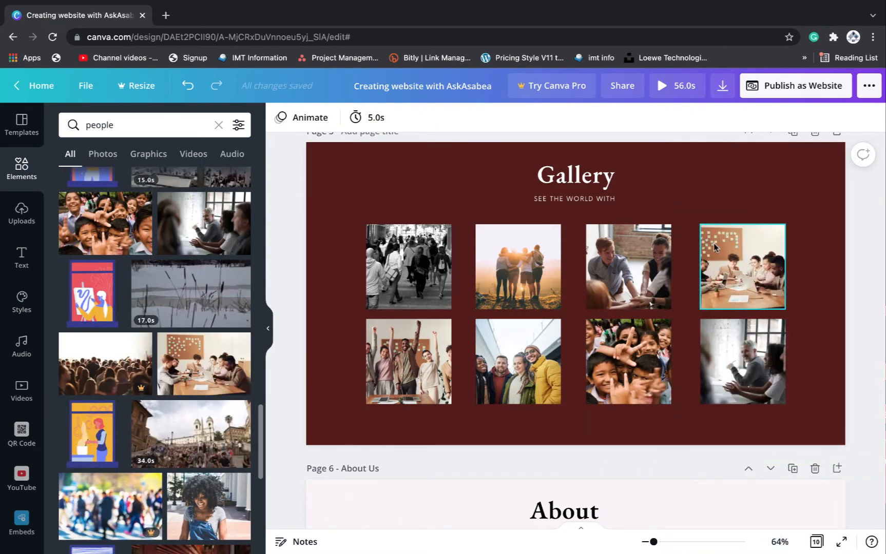
left_click(352, 233)
left_click_drag(349, 226, 814, 382)
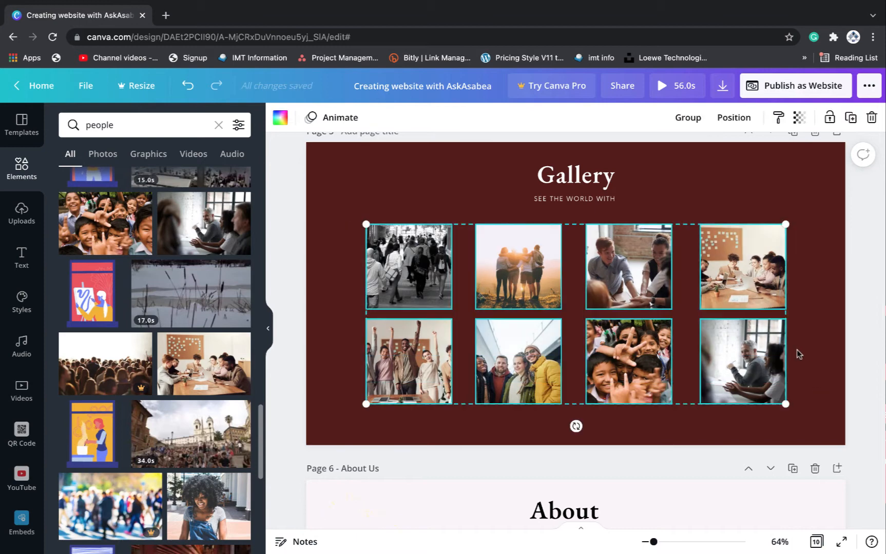
mouse_move(764, 314)
left_mouse_down()
mouse_move(774, 317)
mouse_move(768, 313)
left_mouse_up()
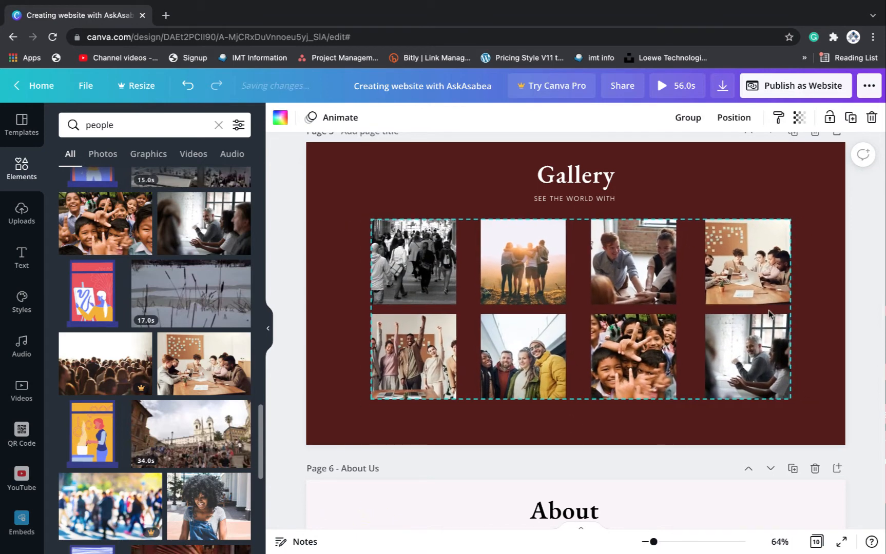
Set the website's web style to Scrolling and open the site preview
scroll(819, 299, "up", 2)
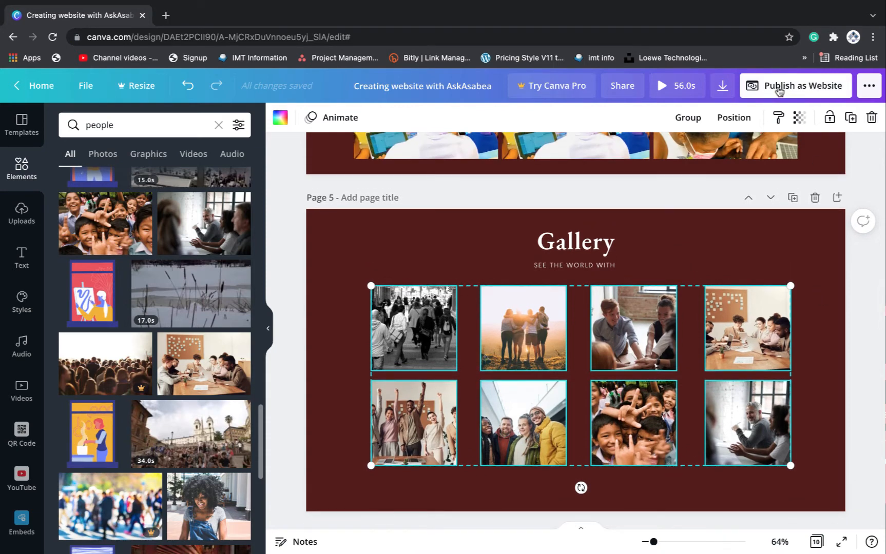
left_click(778, 89)
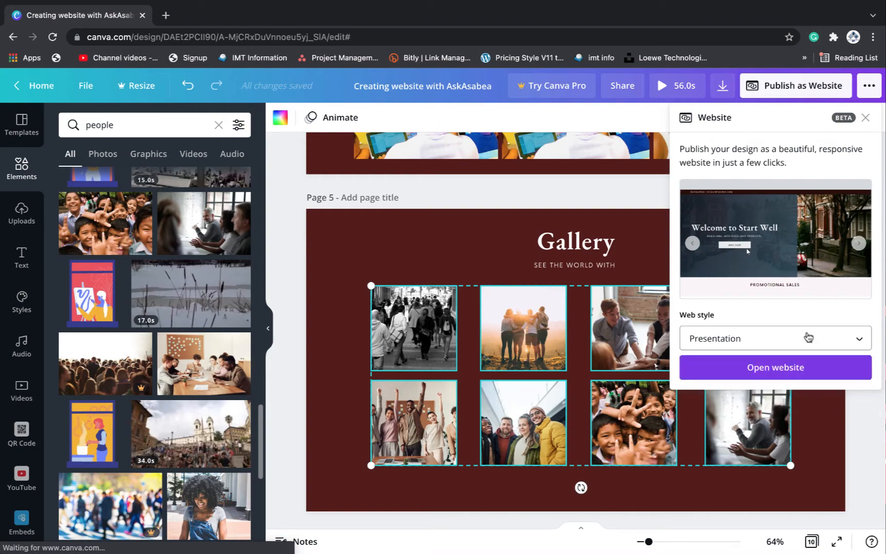
left_click(823, 337)
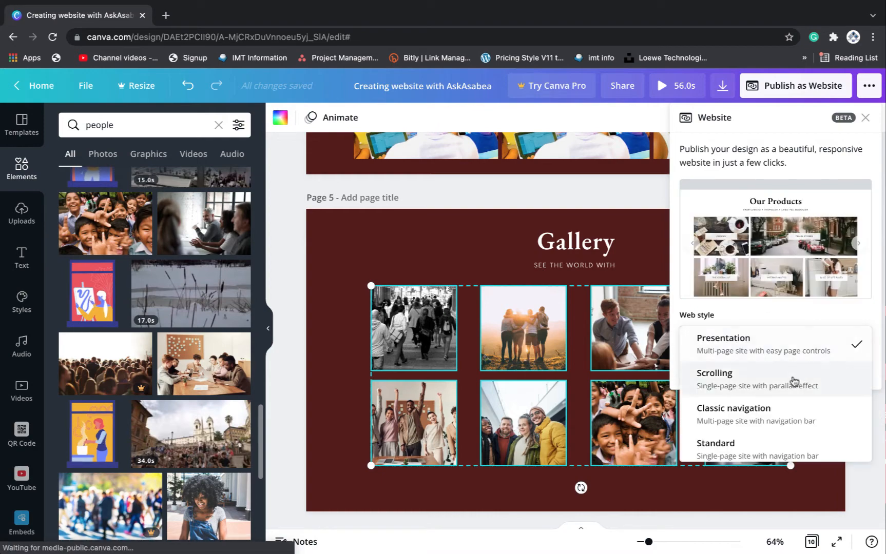
left_click(793, 383)
left_click(777, 368)
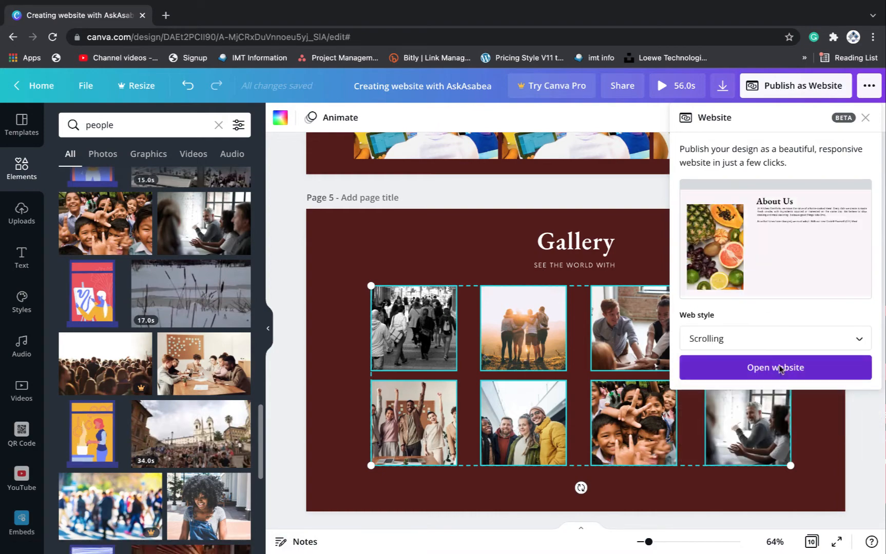
Scroll through the website preview to check each section and both galleries
scroll(465, 194, "down", 4)
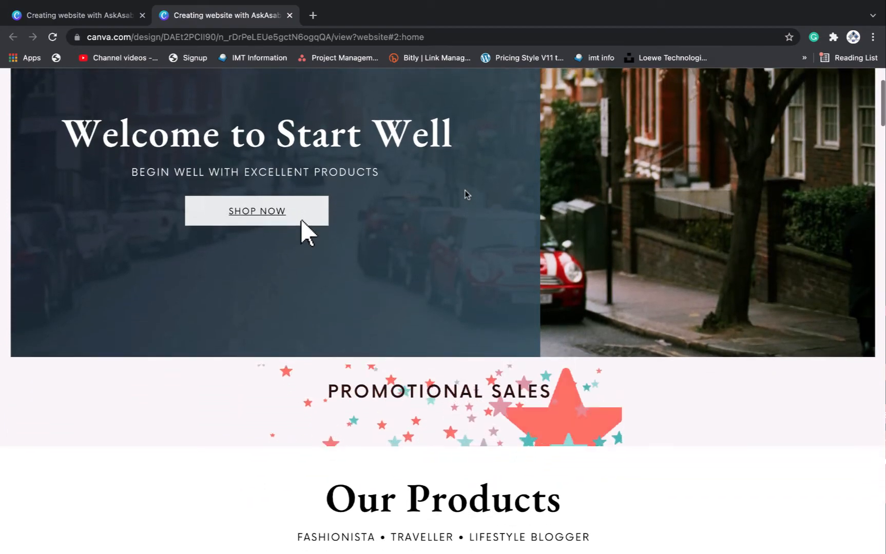
scroll(466, 194, "down", 10)
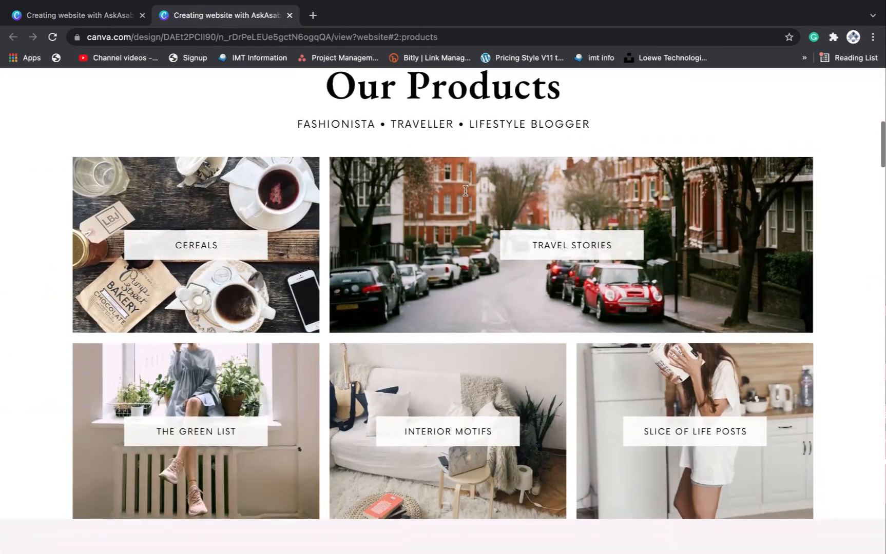
scroll(466, 194, "down", 6)
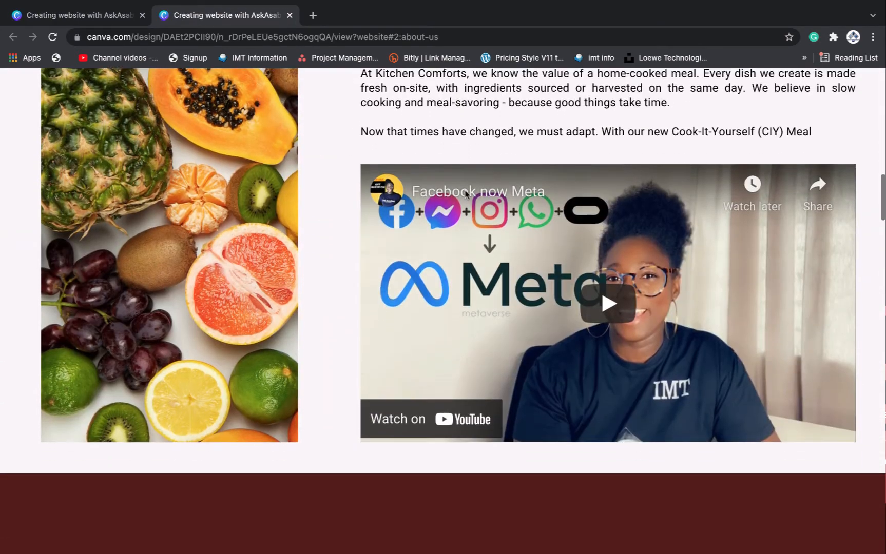
scroll(466, 194, "down", 8)
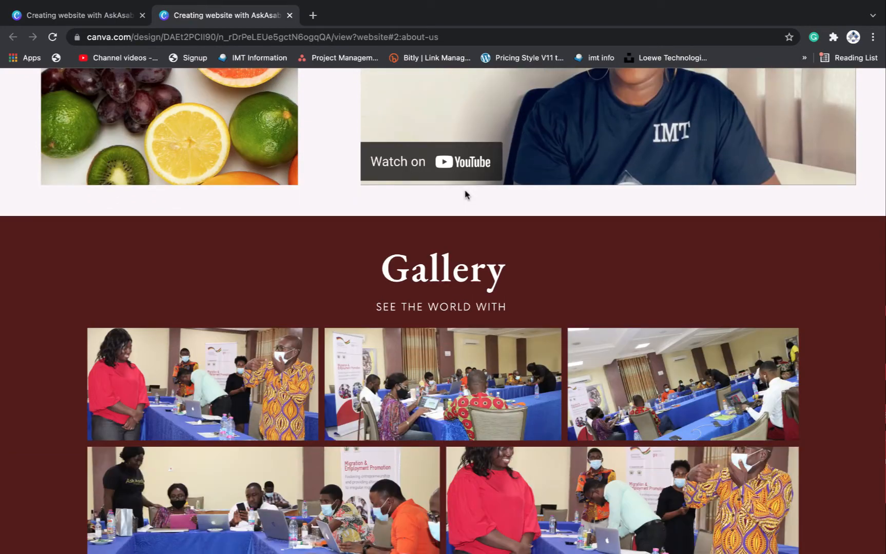
scroll(466, 194, "down", 8)
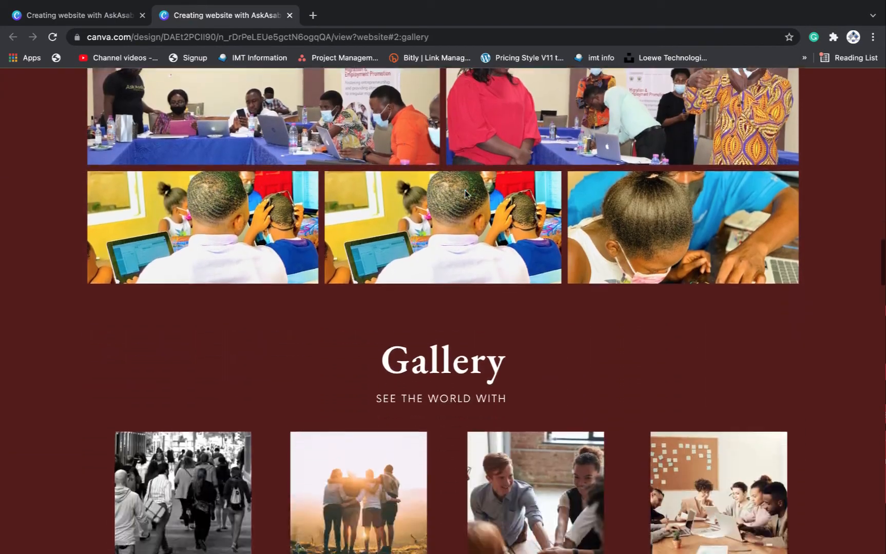
scroll(466, 194, "down", 4)
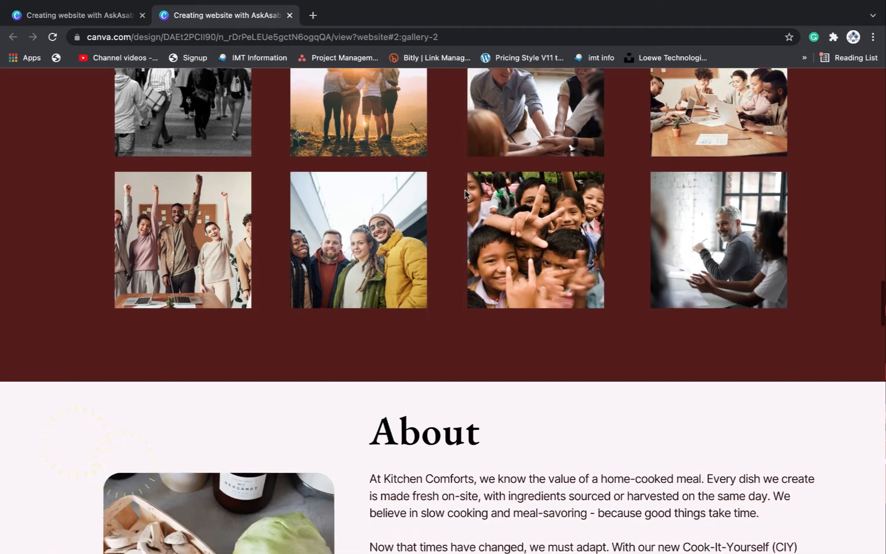
scroll(465, 193, "up", 12)
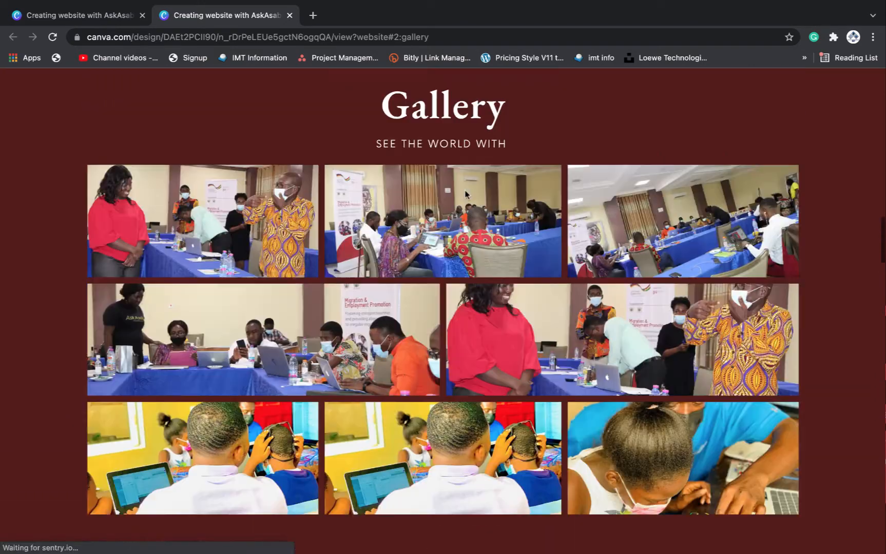
scroll(465, 190, "down", 7)
scroll(466, 194, "up", 8)
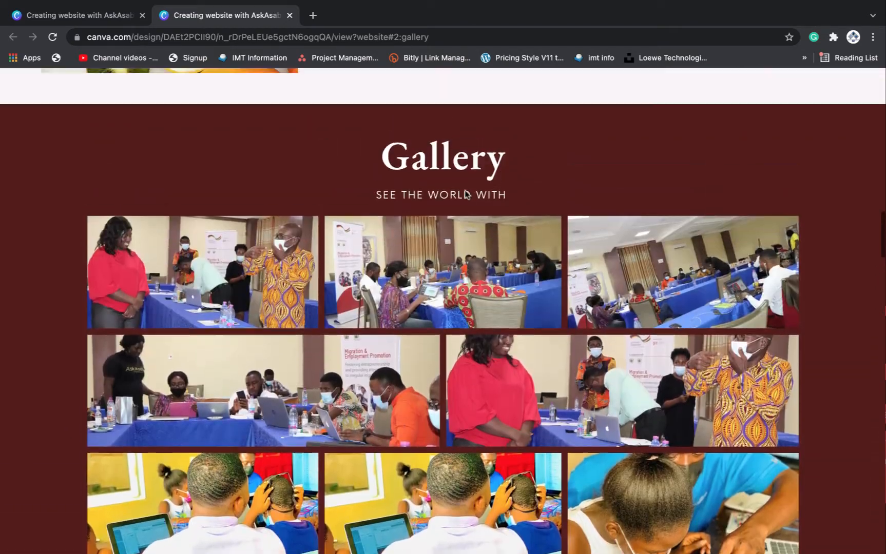
scroll(466, 194, "down", 3)
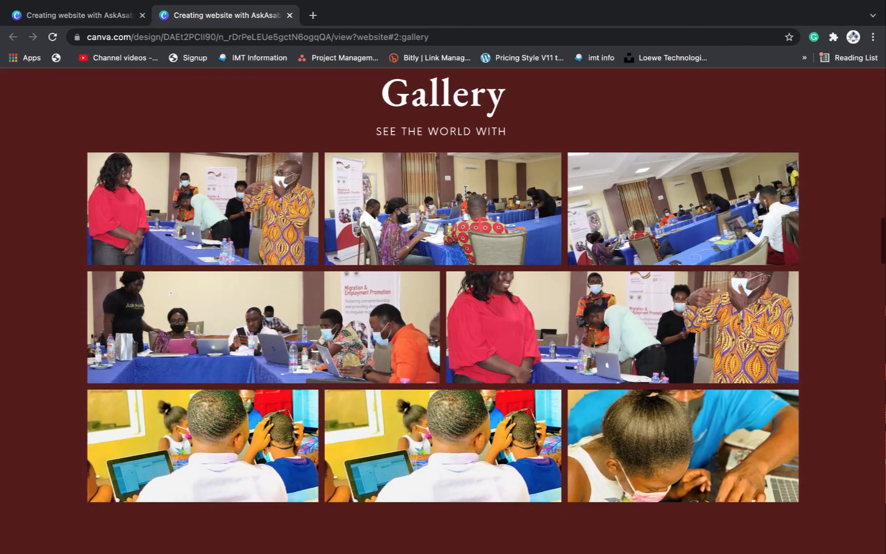
scroll(465, 191, "down", 1)
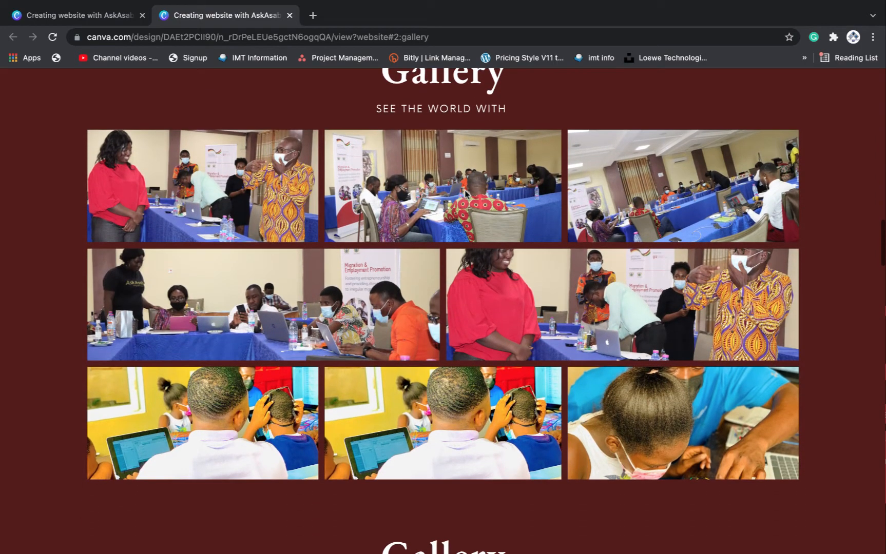
scroll(466, 193, "up", 3)
scroll(466, 194, "up", 5)
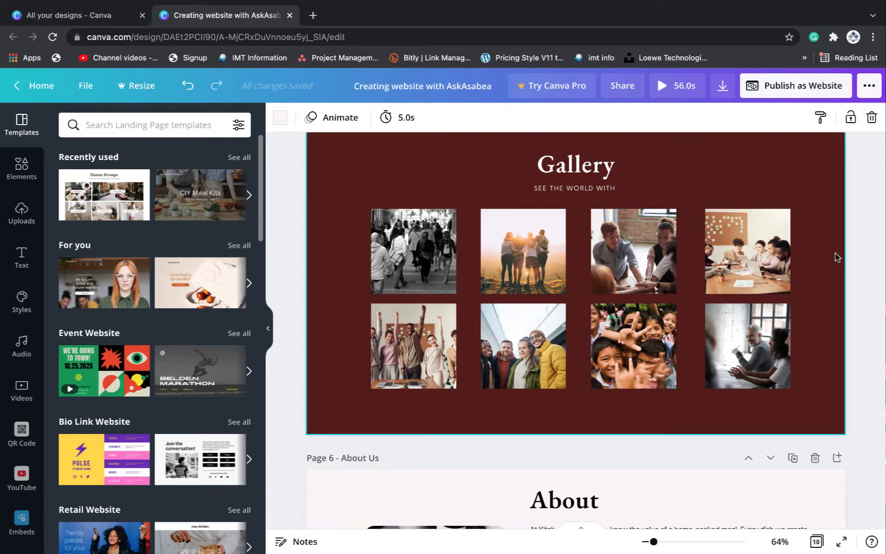
Duplicate the maroon Gallery page with its eight photos, giving the design 11 pages
scroll(834, 253, "down", 2)
scroll(834, 253, "up", 2)
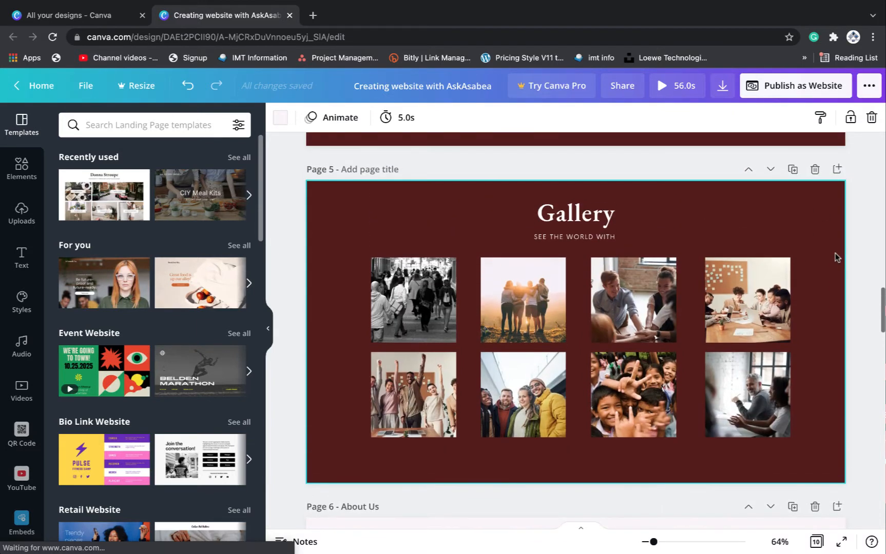
scroll(835, 256, "down", 1)
scroll(835, 254, "down", 1)
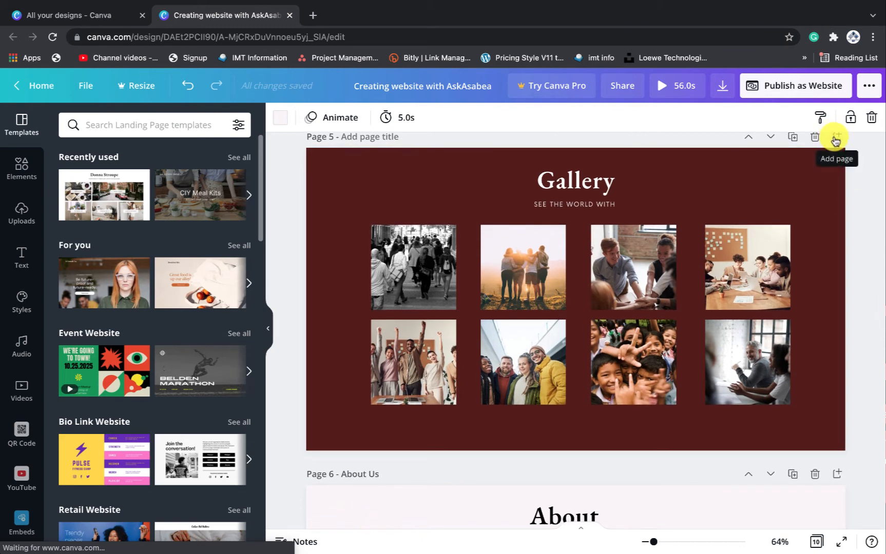
scroll(801, 190, "up", 1)
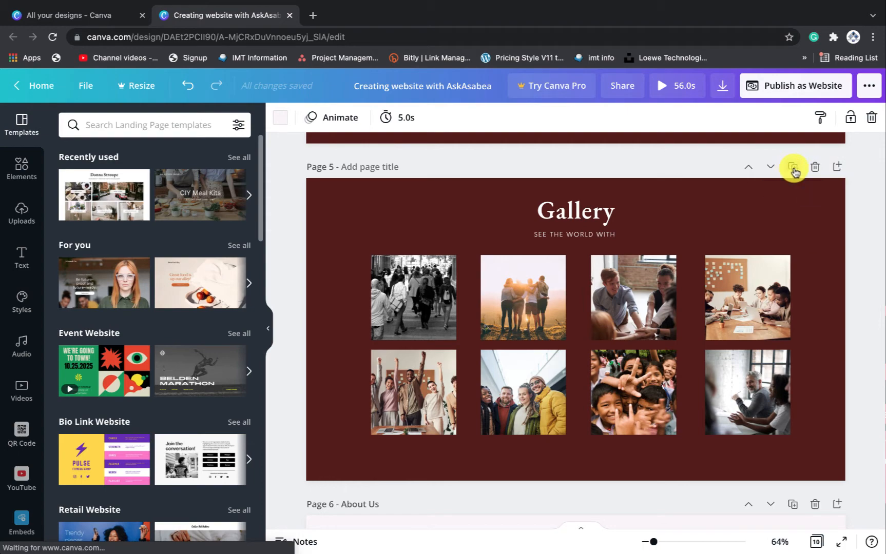
left_click(793, 171)
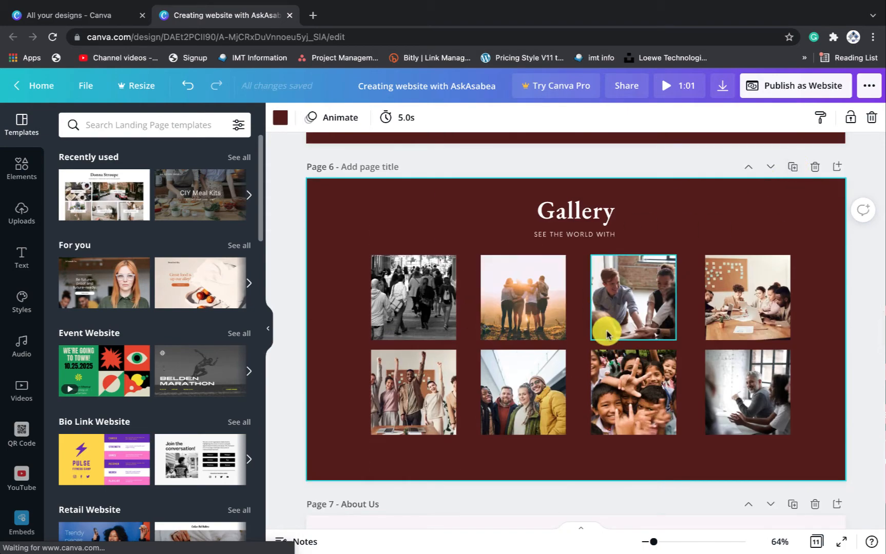
scroll(585, 390, "down", 10)
scroll(586, 393, "down", 8)
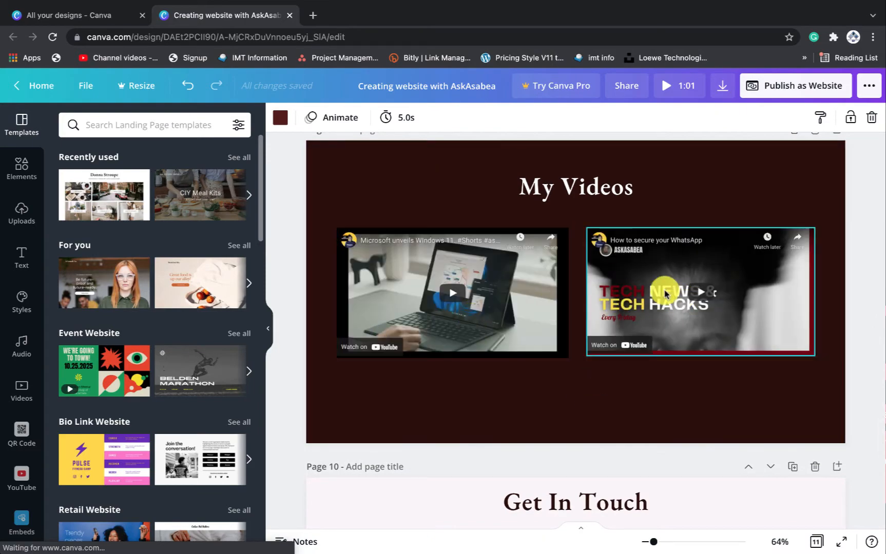
scroll(673, 287, "up", 15)
scroll(675, 287, "up", 5)
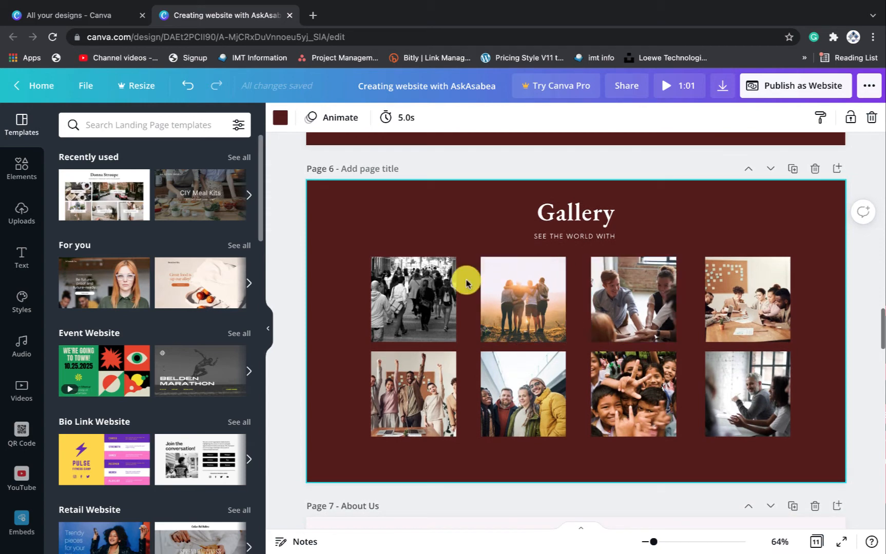
Replace the Gallery heading with 'Video'
left_click(588, 217)
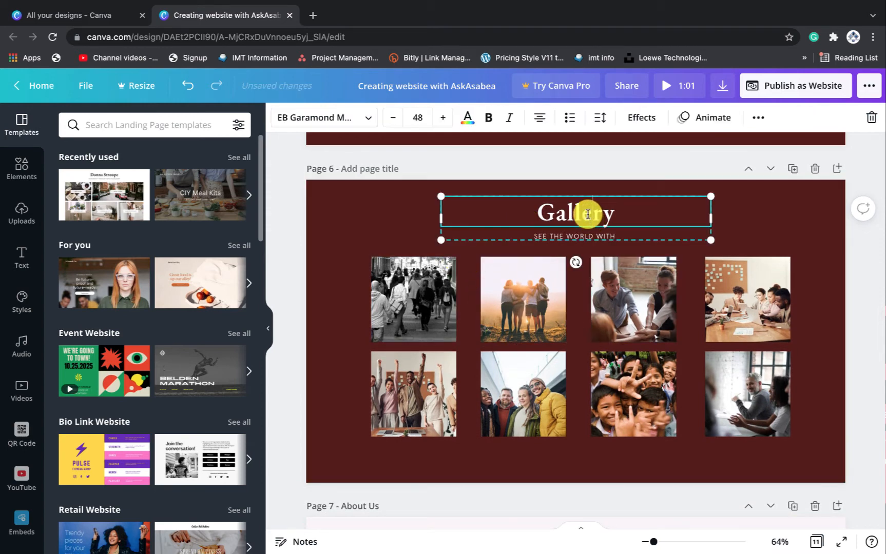
double_click(588, 215)
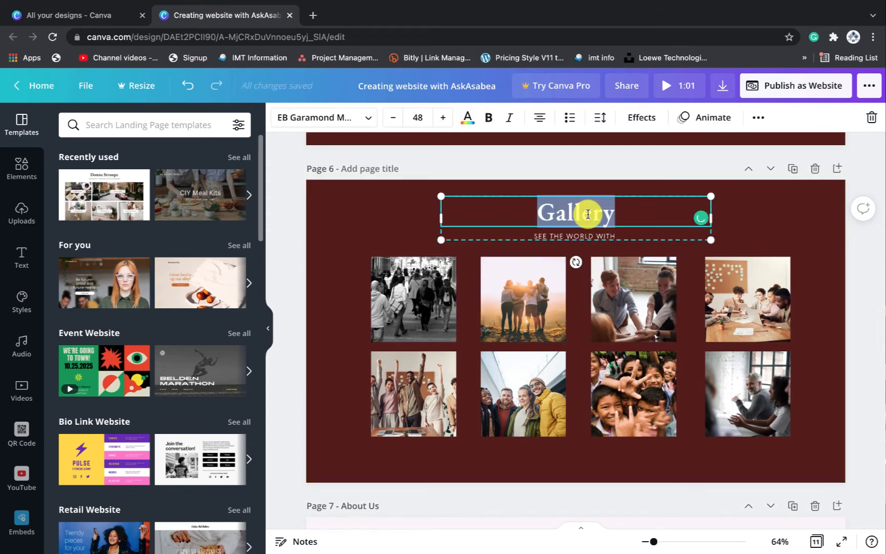
type("V")
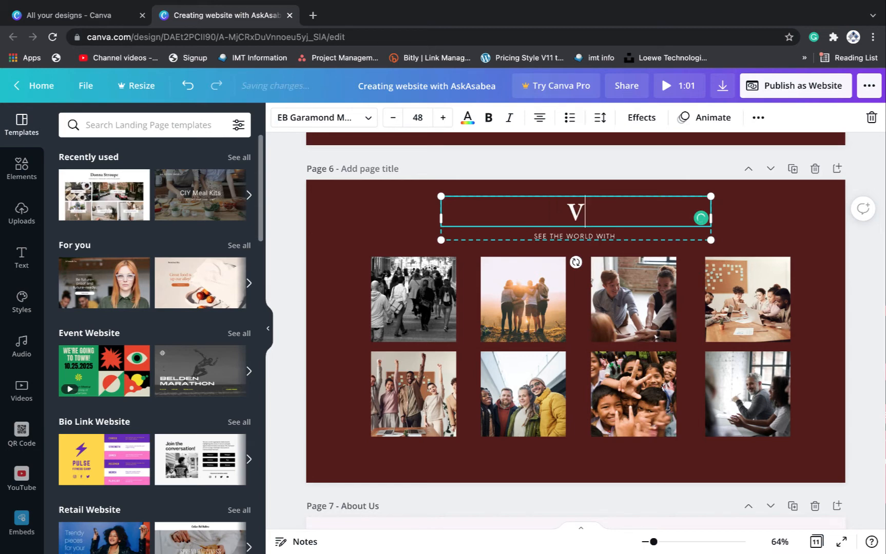
type("ideo")
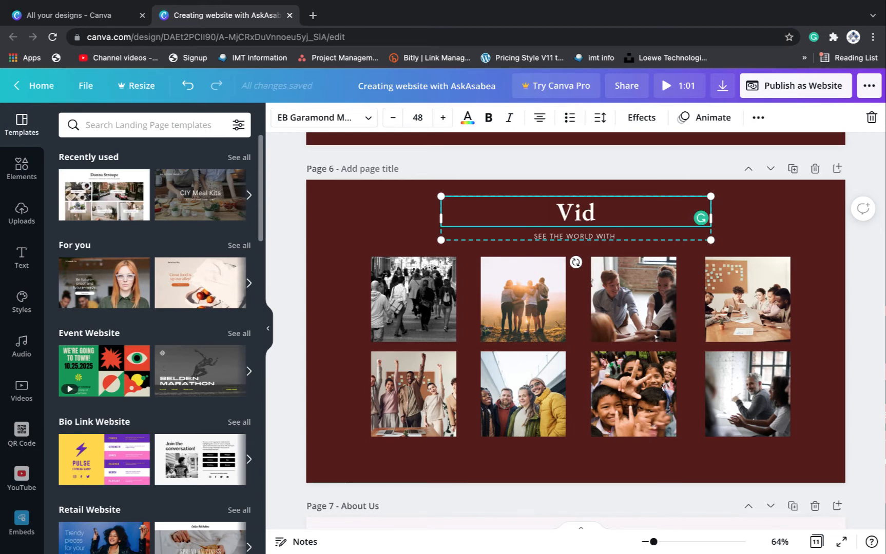
Delete all eight gallery photos from the page
left_click(503, 314)
left_click_drag(350, 272, 757, 411)
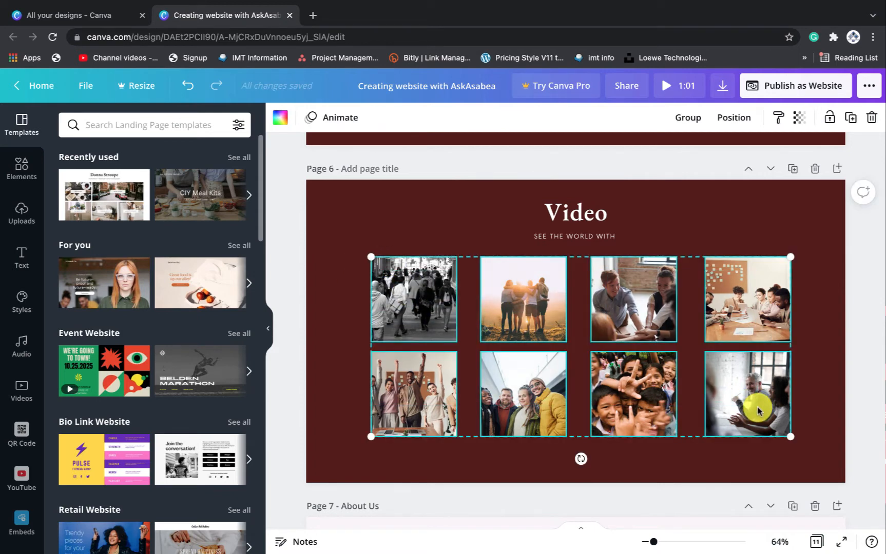
key("Delete")
Change the subtitle to 'OUR STORIES'
left_click(576, 236)
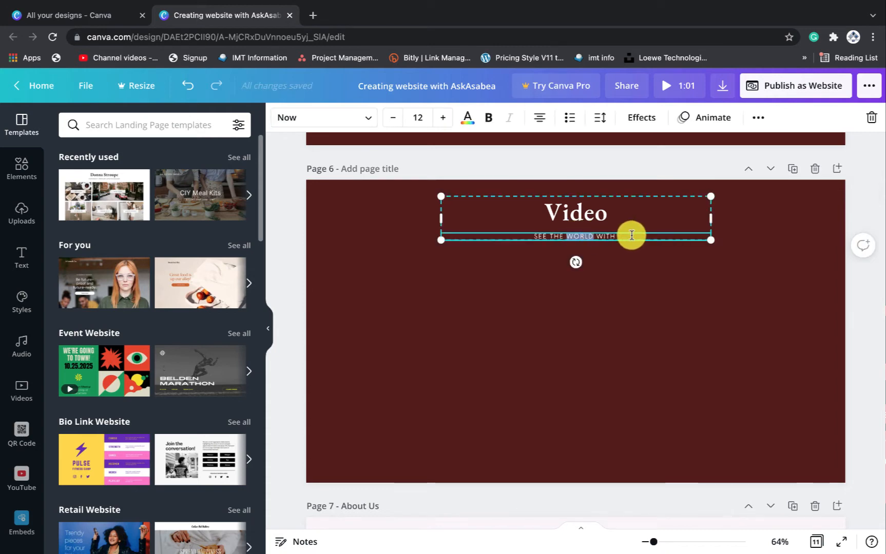
left_click_drag(626, 236, 550, 238)
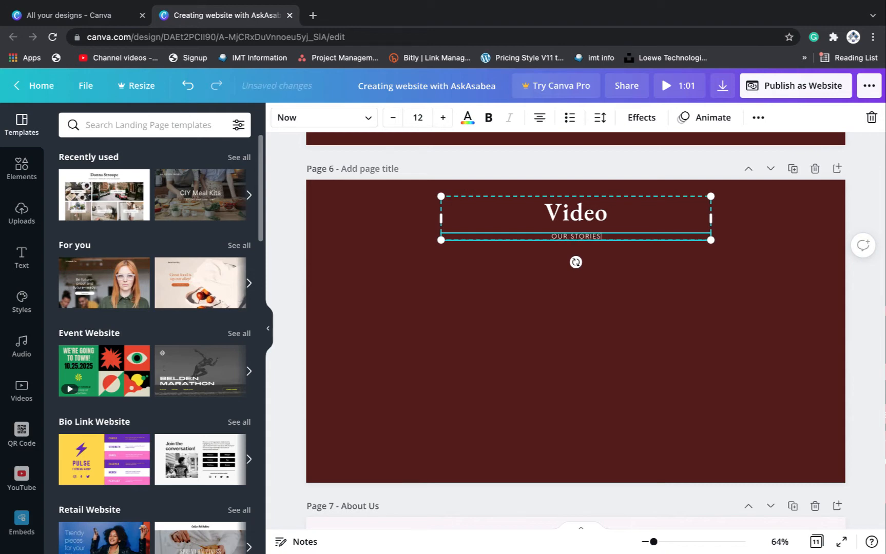
left_click(567, 307)
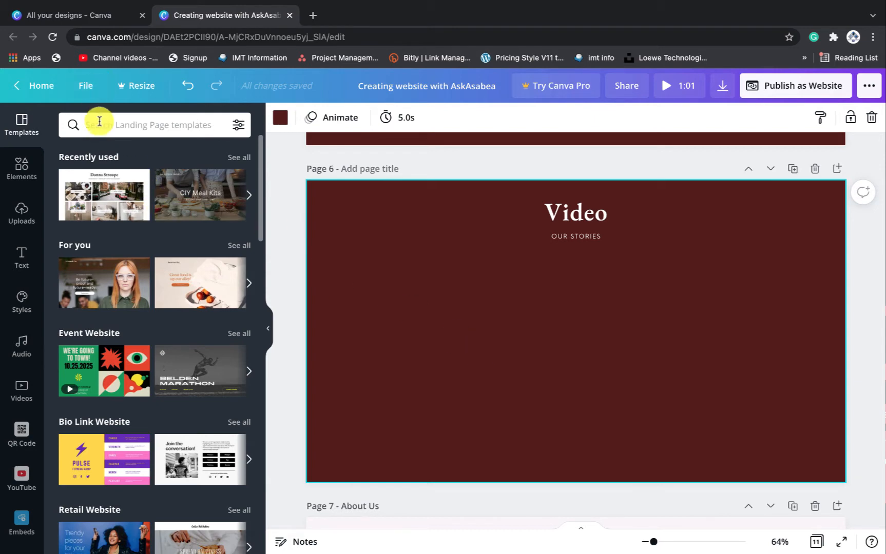
Search Elements for 'vide' and add the 25-second aerial city video to page 6
left_click(17, 186)
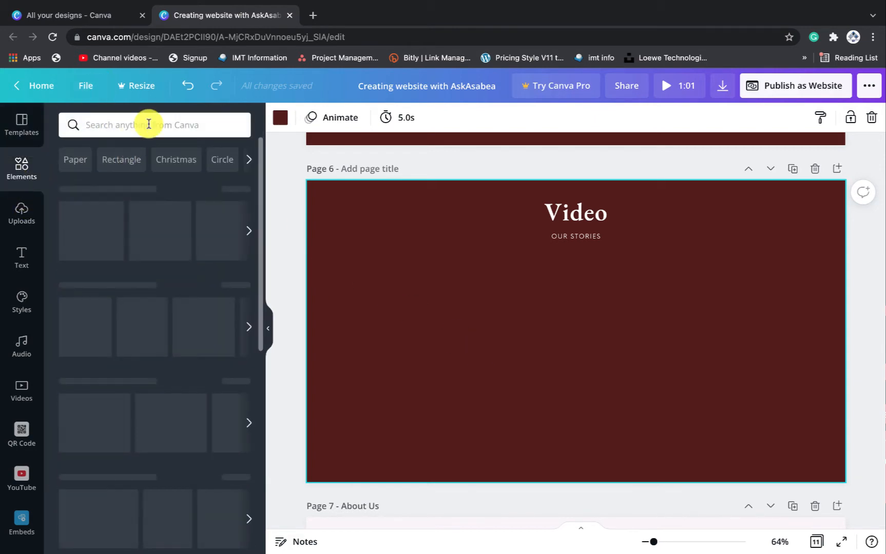
left_click(143, 123)
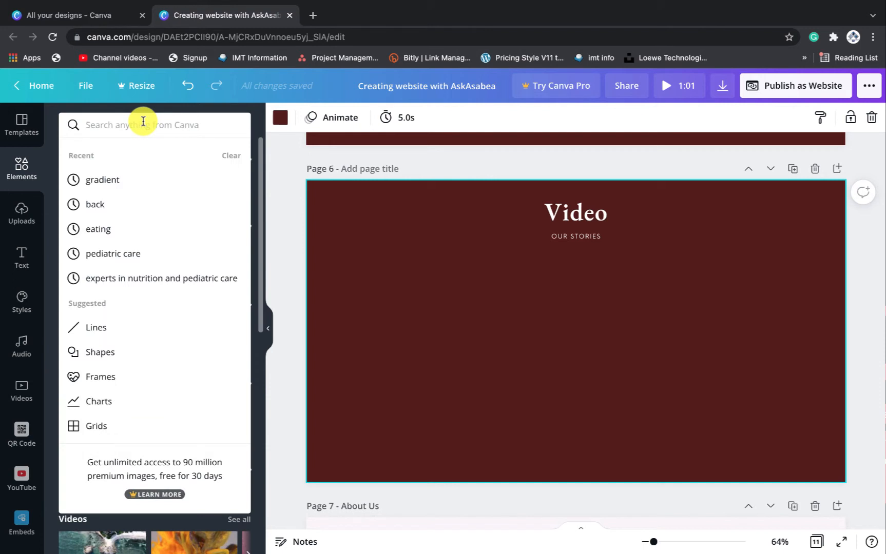
type("video")
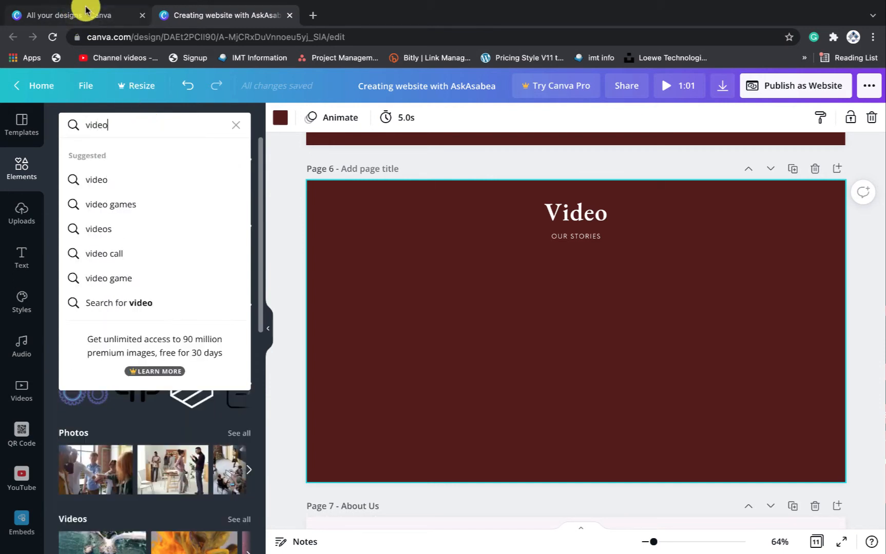
left_click(102, 180)
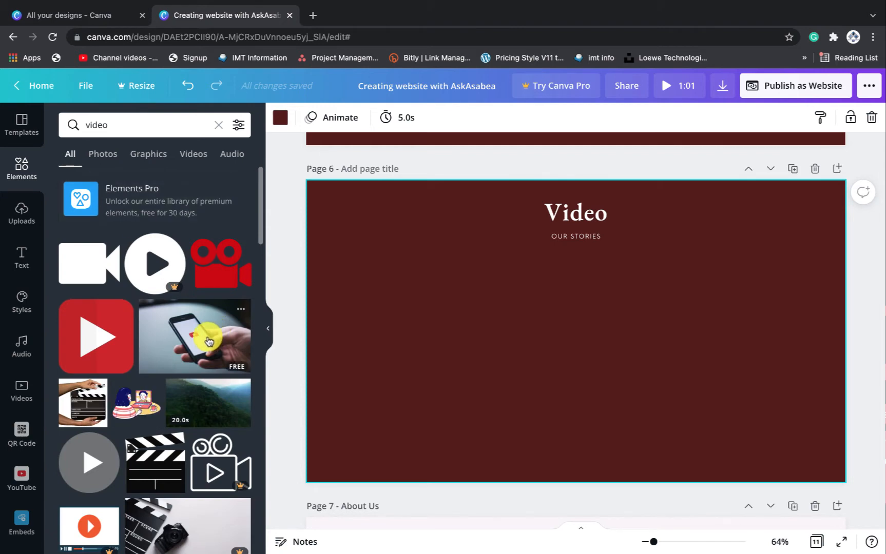
scroll(192, 340, "down", 8)
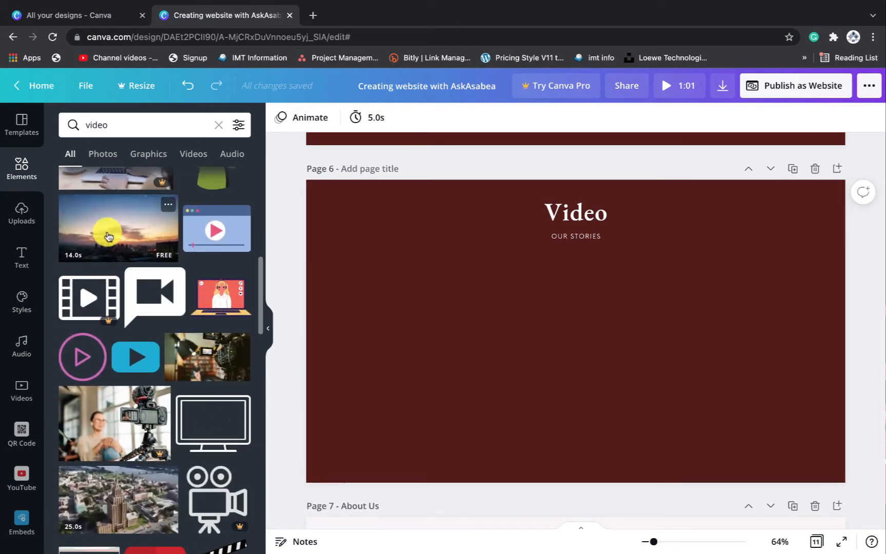
scroll(108, 236, "down", 3)
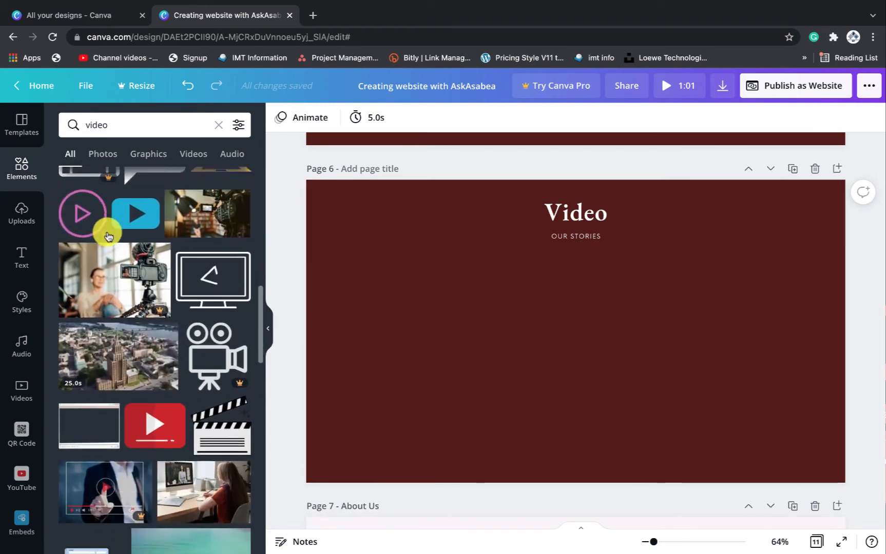
scroll(107, 236, "down", 2)
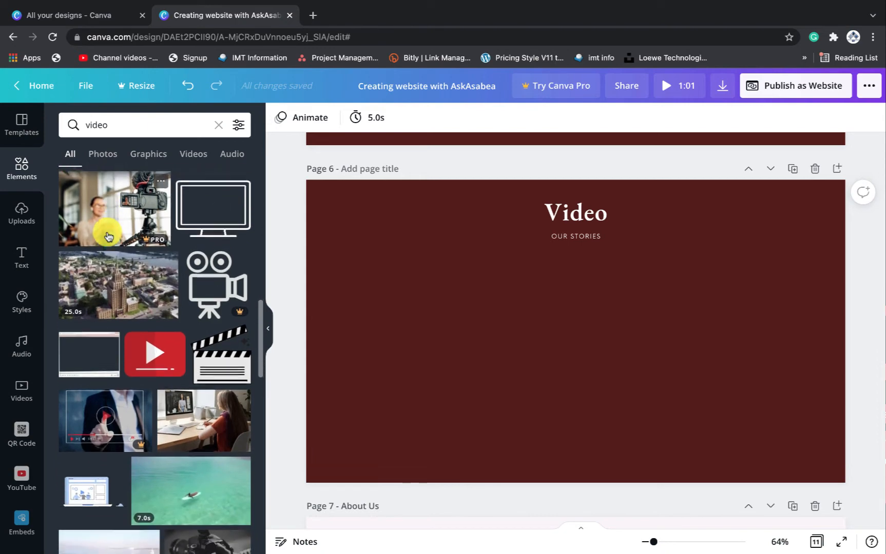
left_click(100, 302)
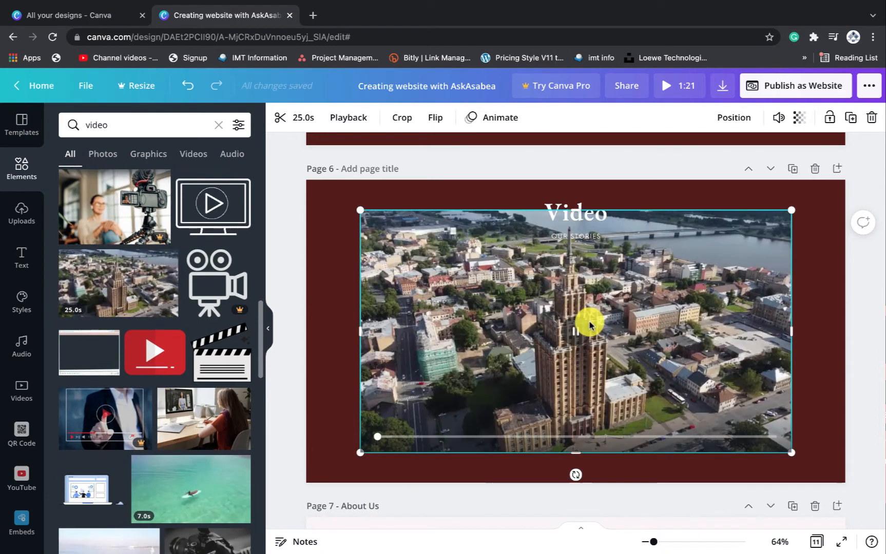
Set the aerial city video as the page 6 background and play it
left_click_drag(589, 324, 583, 340)
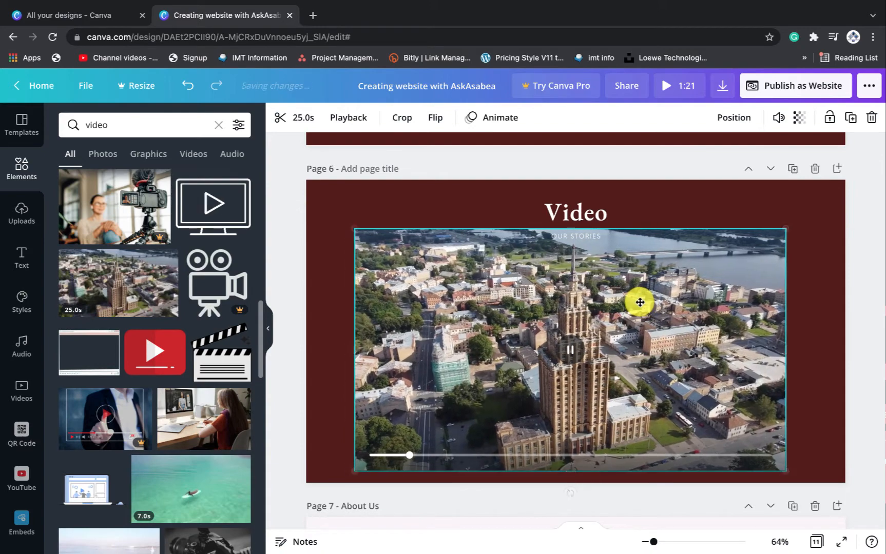
left_click_drag(639, 302, 641, 301)
right_click(642, 305)
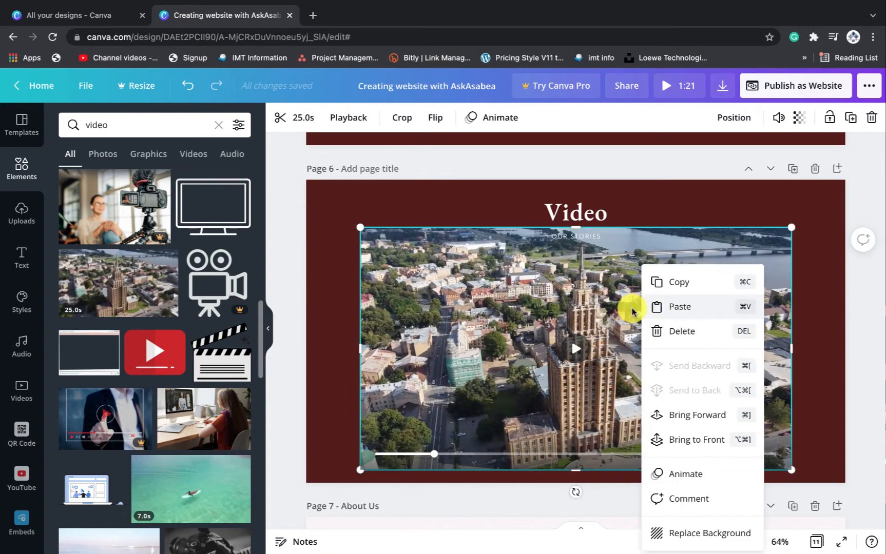
left_click(676, 206)
left_click(717, 280)
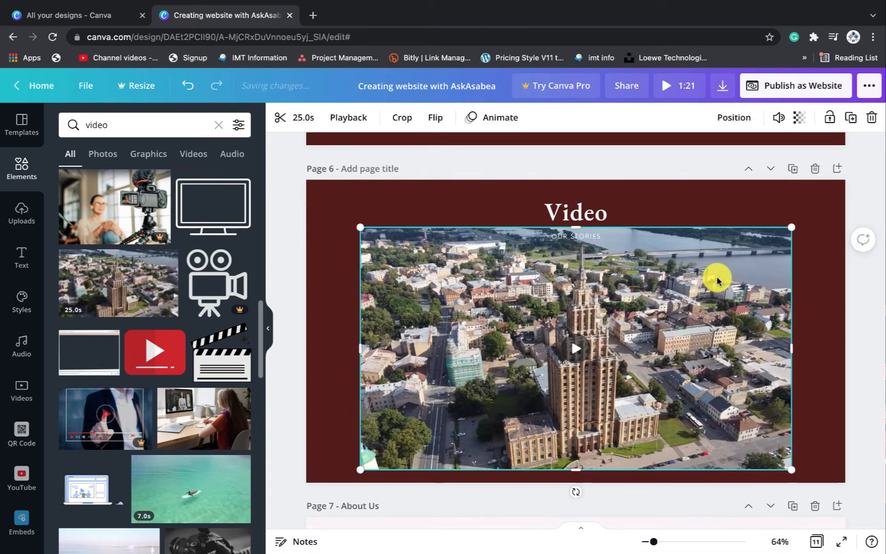
right_click(716, 279)
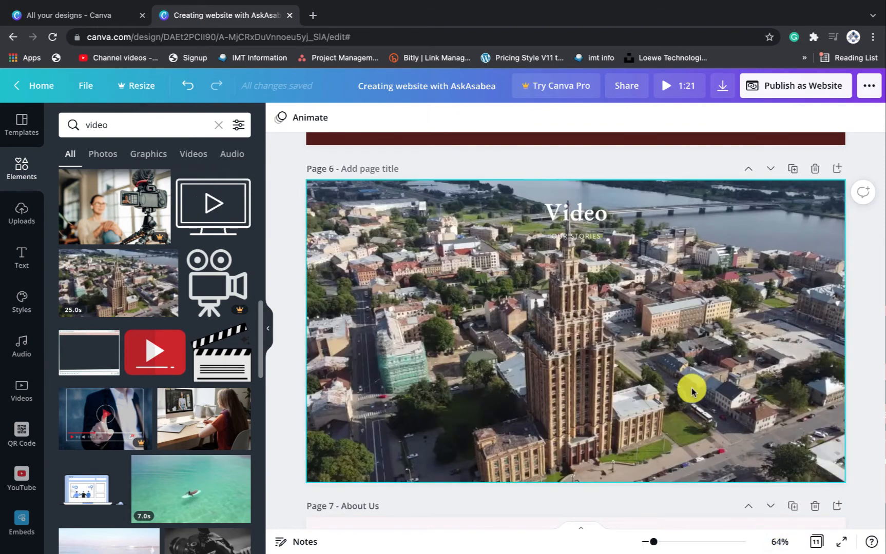
left_click(547, 346)
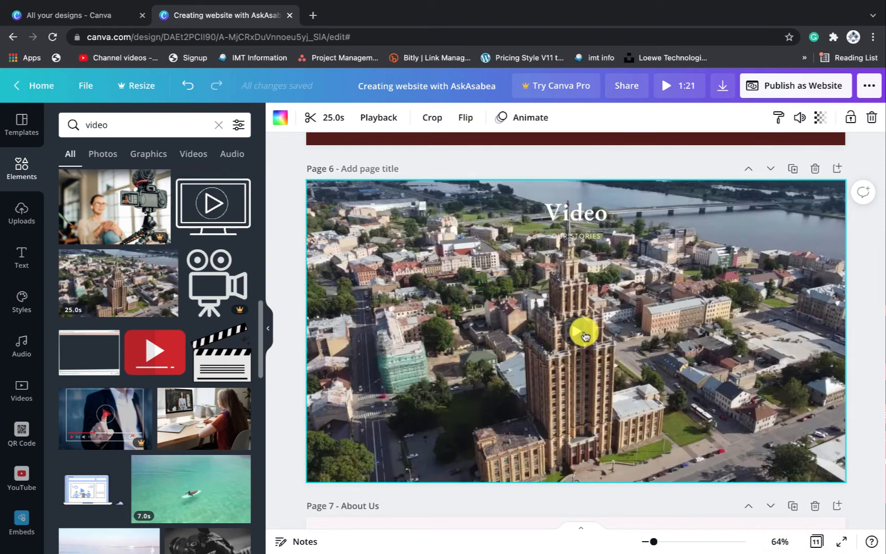
left_click(580, 333)
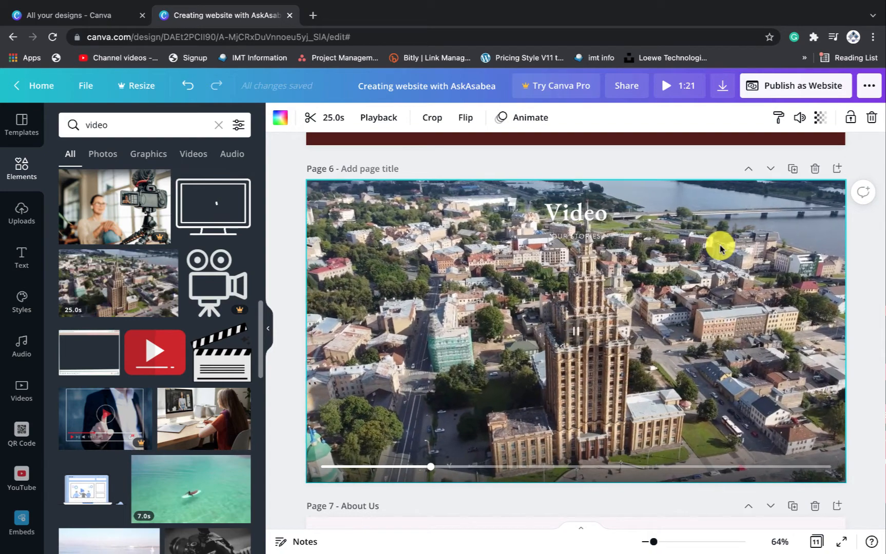
Delete the Video title from over the background video
left_click_drag(587, 226, 572, 214)
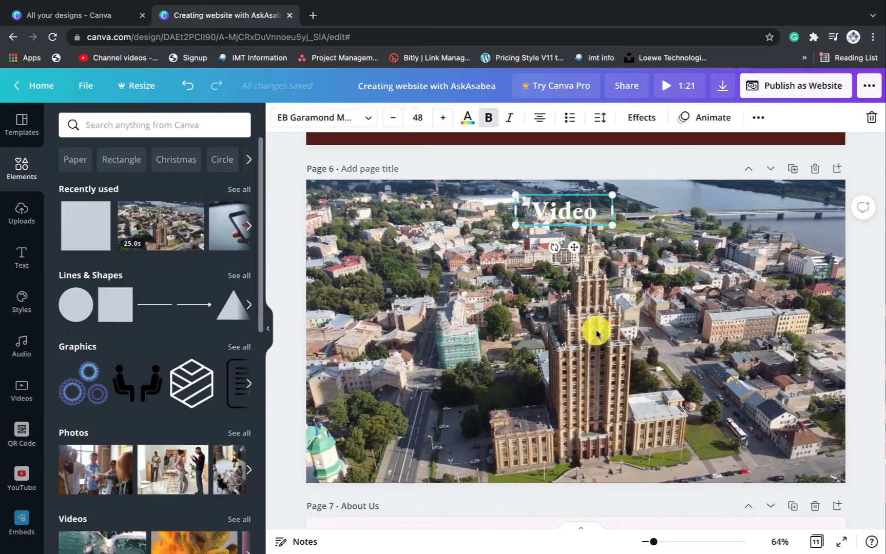
left_click(577, 363)
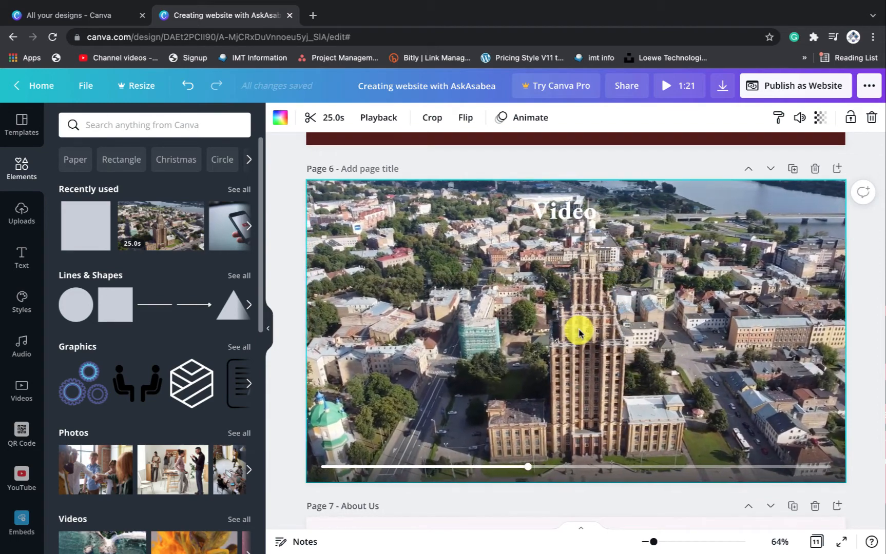
left_click(568, 210)
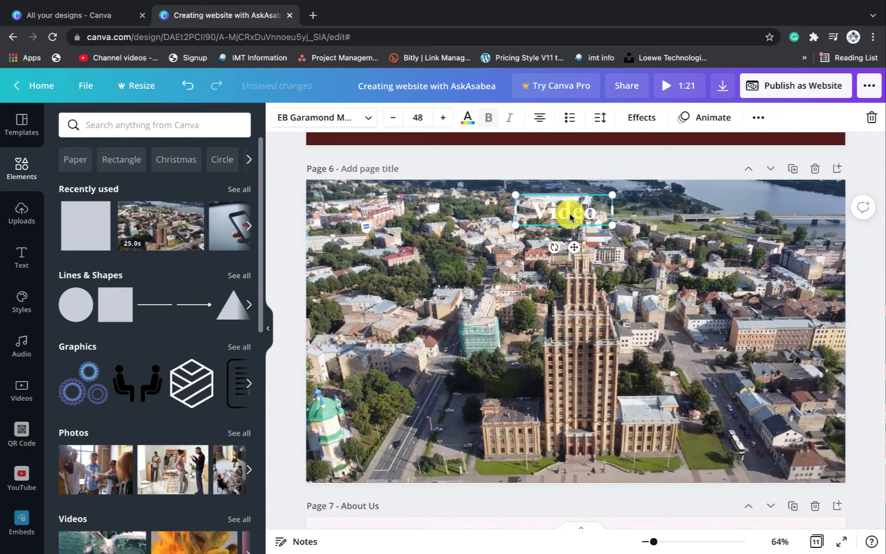
key("Delete")
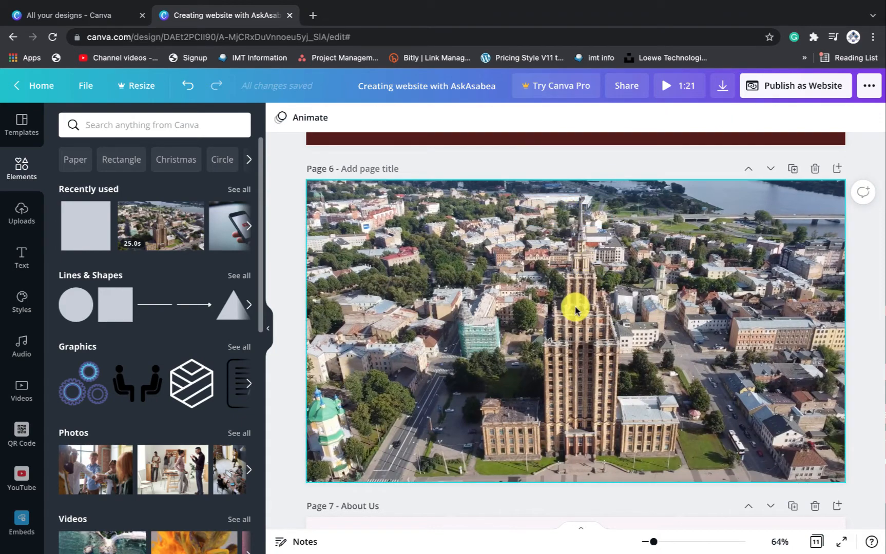
left_click(575, 310)
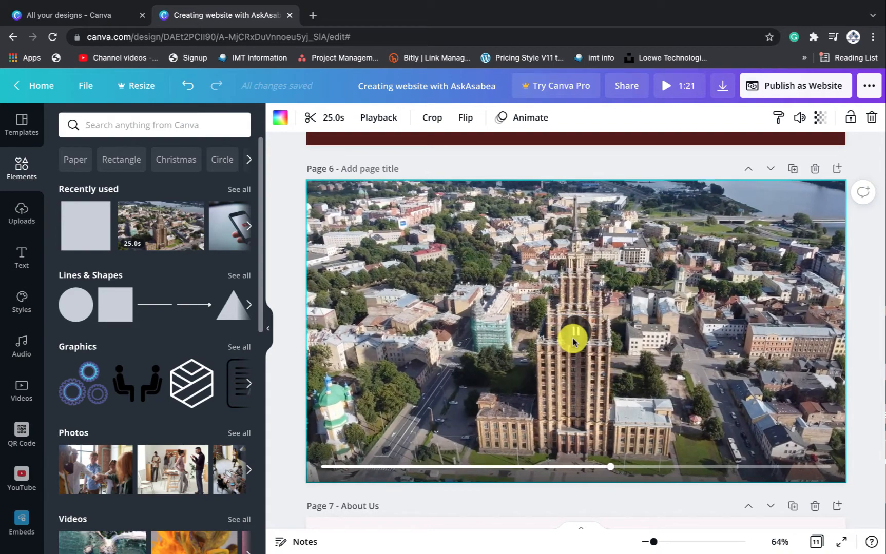
scroll(638, 342, "down", 2)
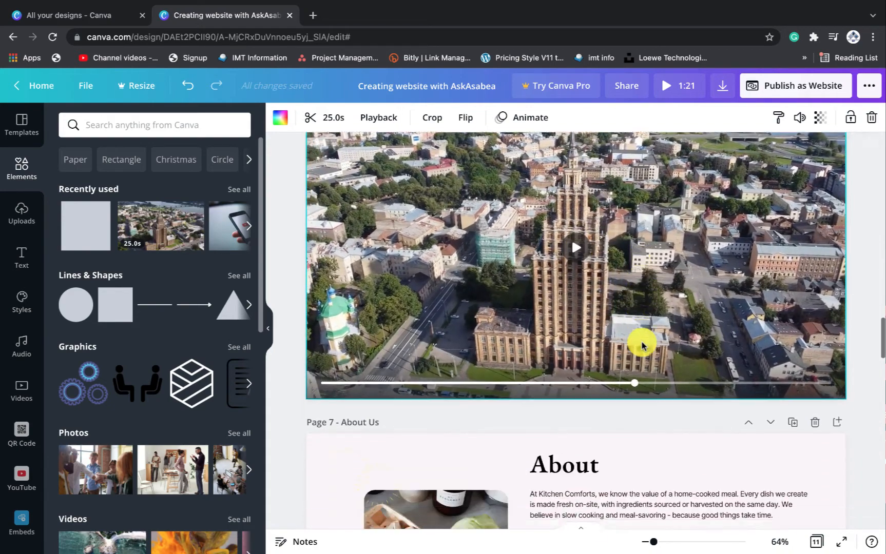
scroll(640, 342, "up", 3)
scroll(641, 345, "down", 10)
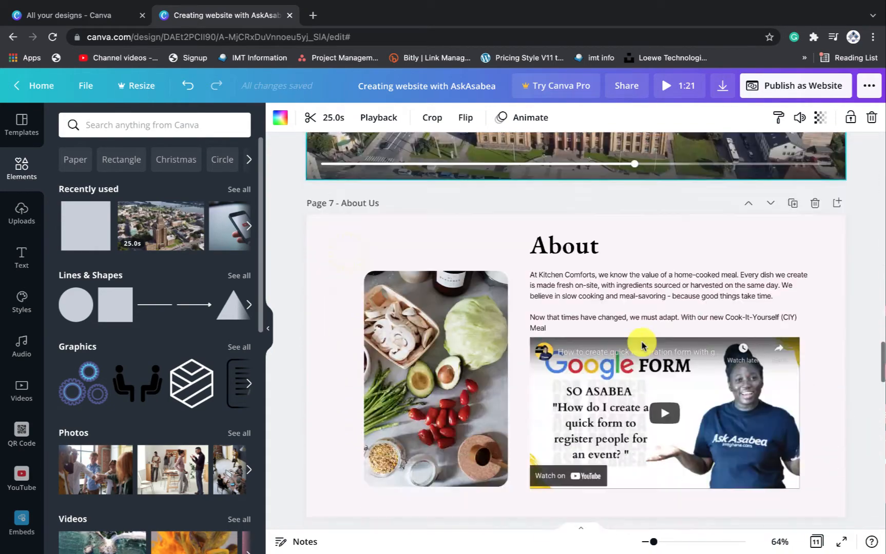
scroll(641, 345, "up", 2)
scroll(641, 345, "up", 1)
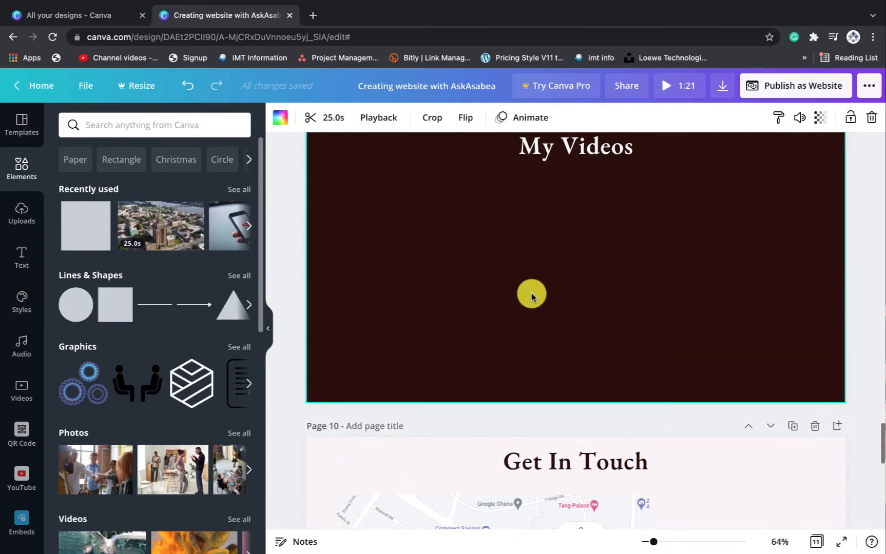
scroll(545, 289, "up", 2)
scroll(610, 291, "up", 15)
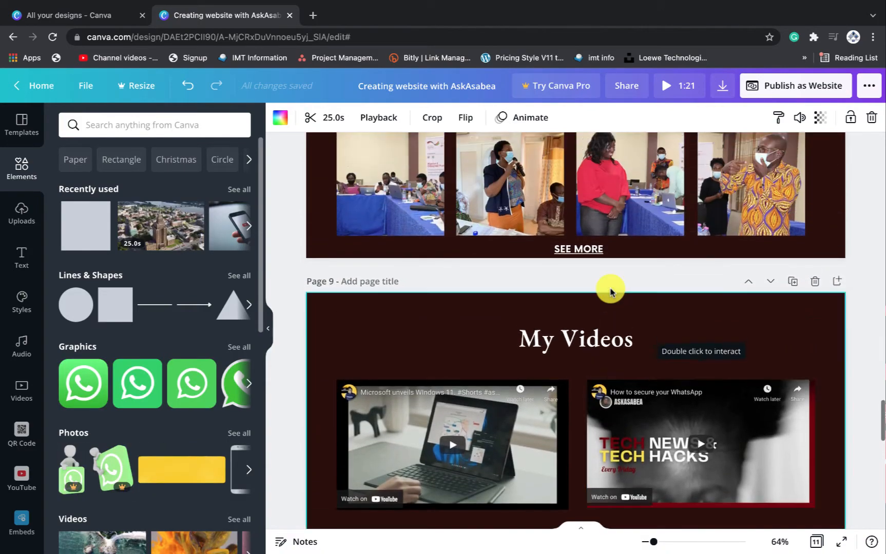
scroll(611, 291, "up", 4)
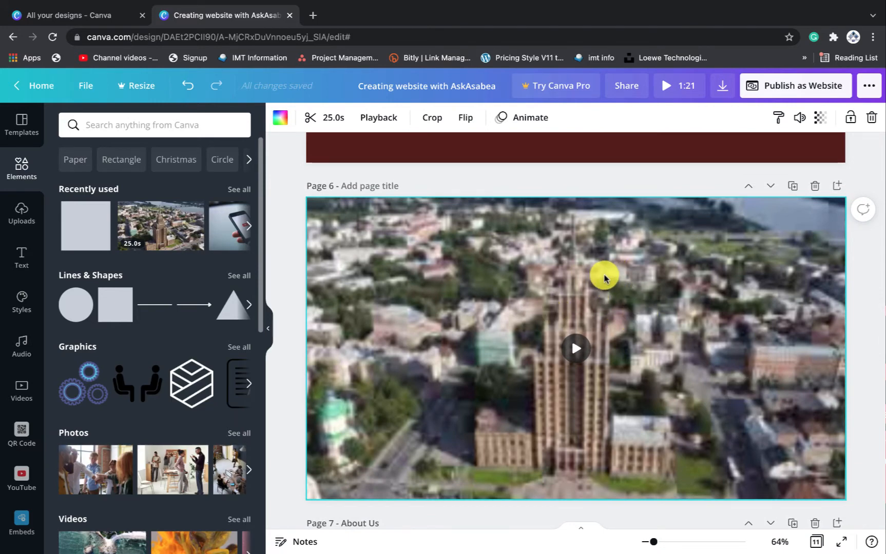
scroll(604, 279, "down", 1)
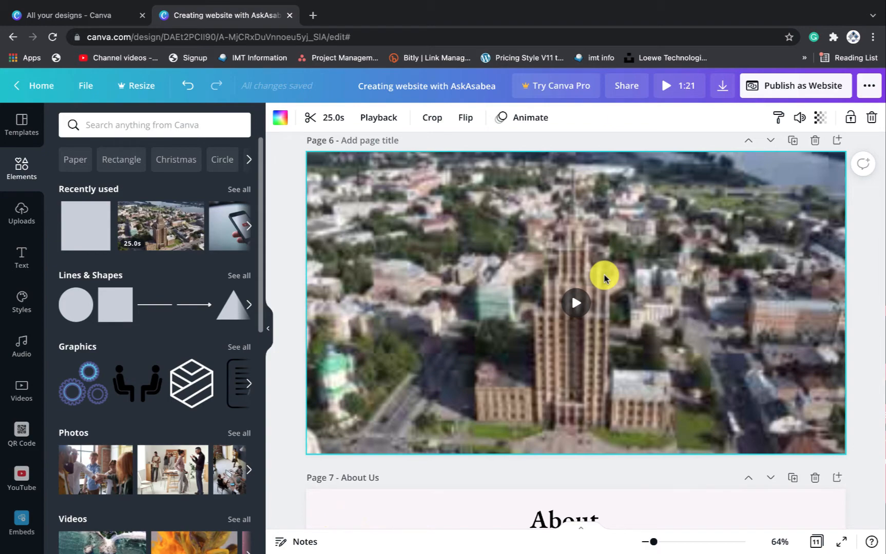
scroll(612, 360, "down", 3)
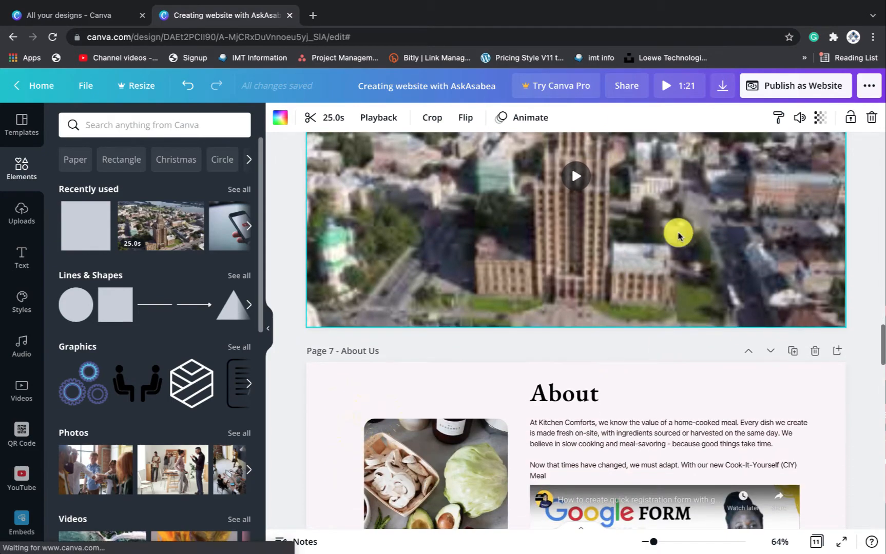
scroll(677, 236, "up", 11)
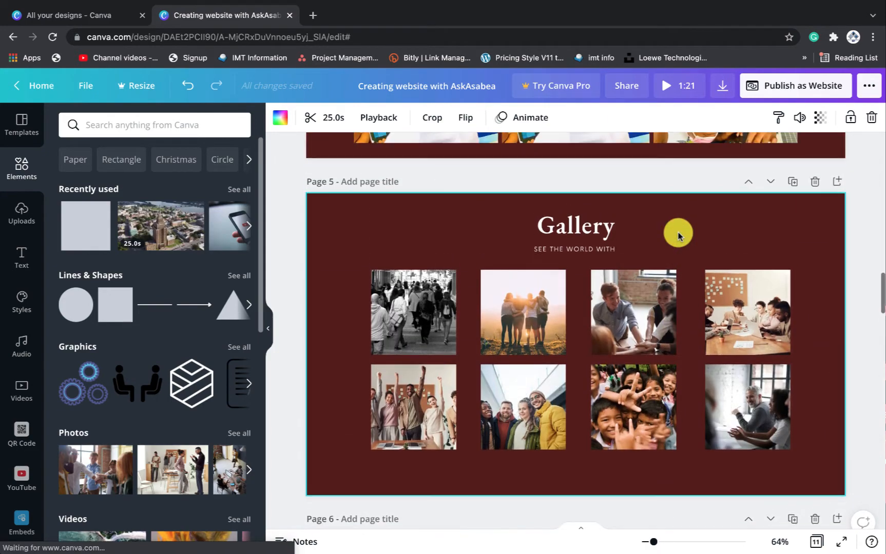
Duplicate the Gallery page and move the copy below the aerial video page
left_click(792, 182)
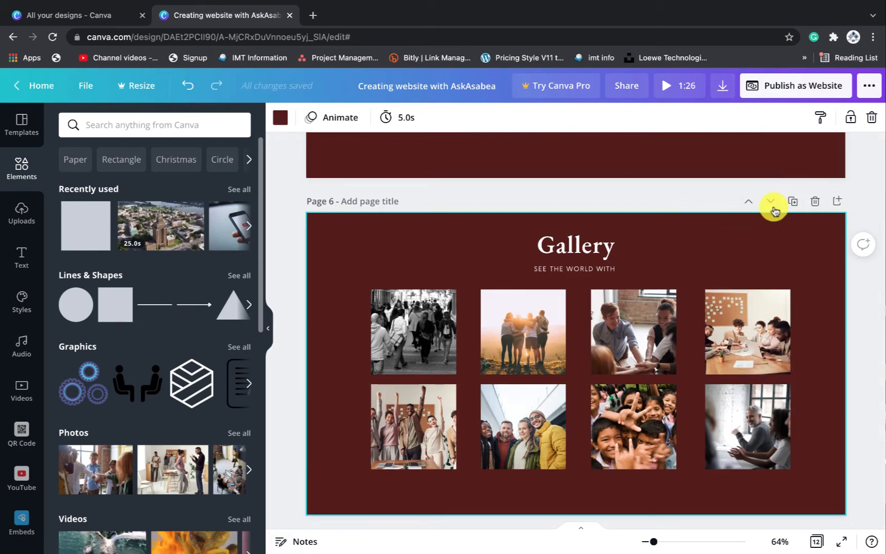
left_click(773, 208)
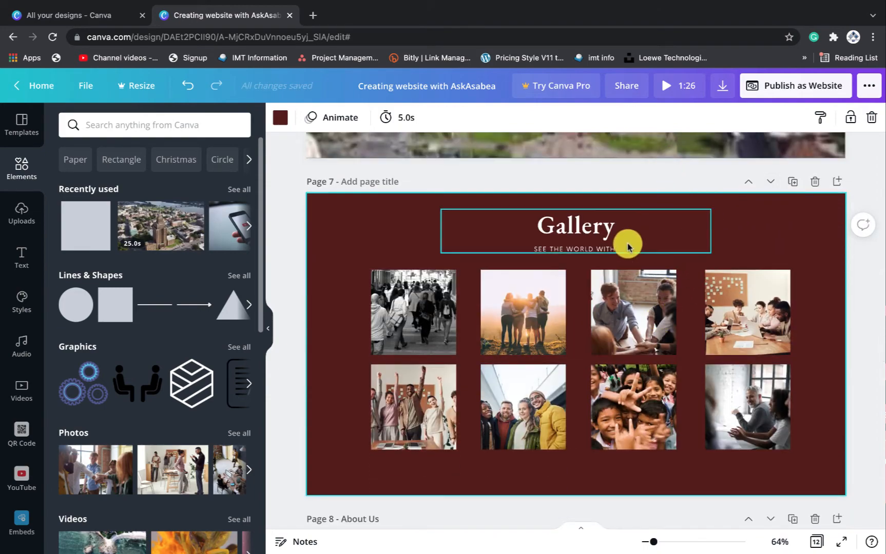
scroll(603, 154, "up", 3)
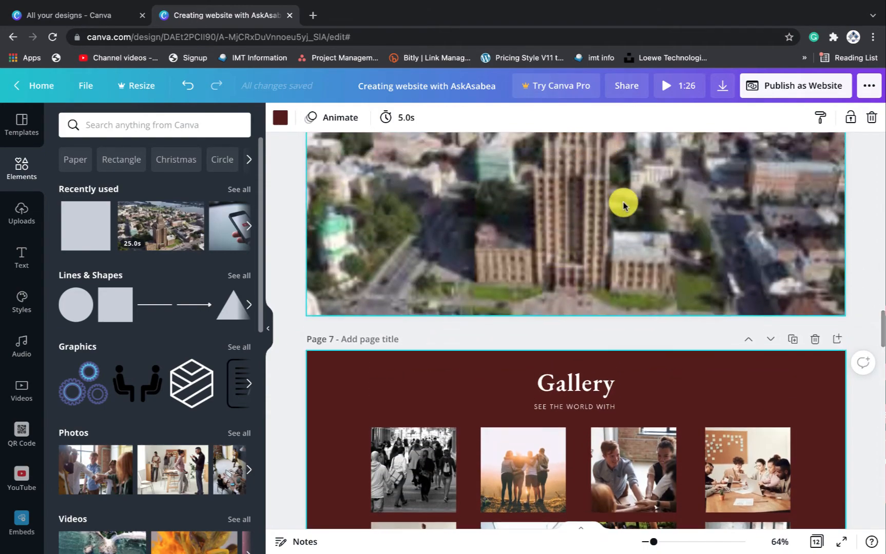
scroll(614, 239, "up", 2)
scroll(614, 239, "down", 3)
scroll(617, 242, "down", 2)
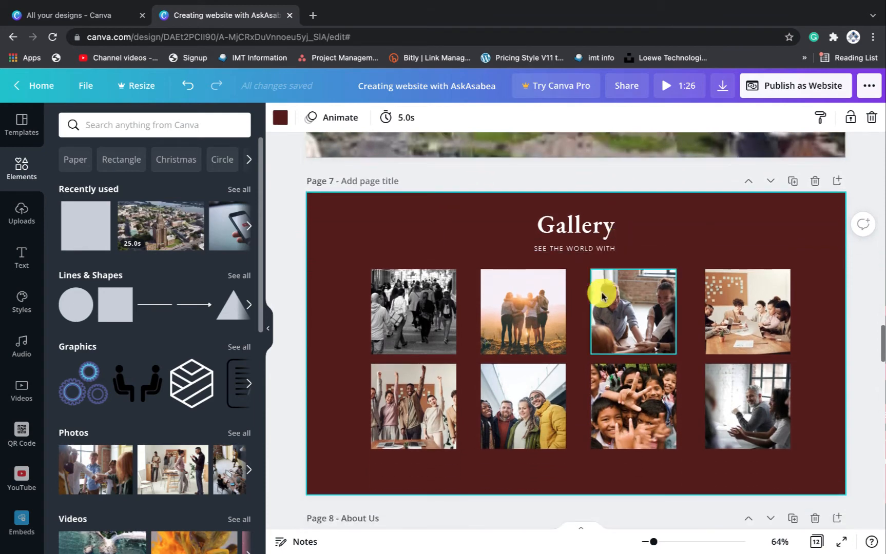
Change the copied page's Gallery heading to 'Video'
left_click(577, 225)
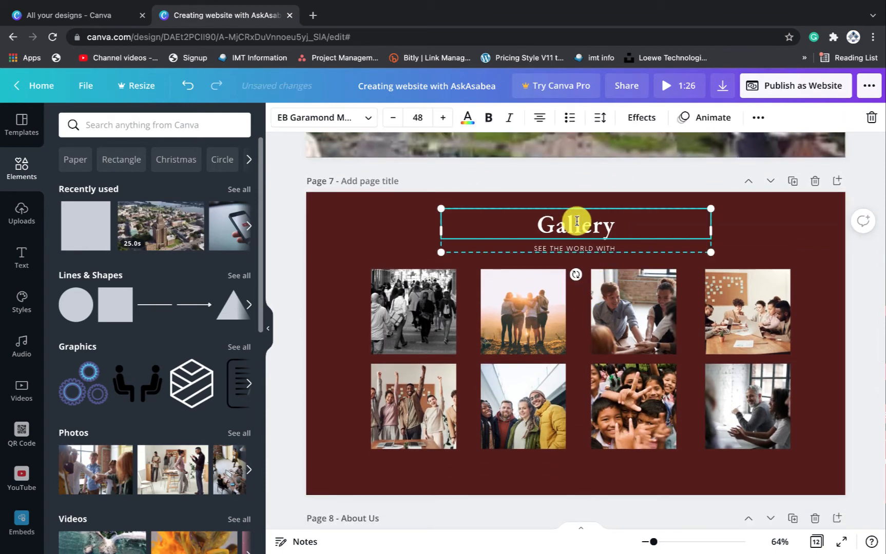
double_click(577, 221)
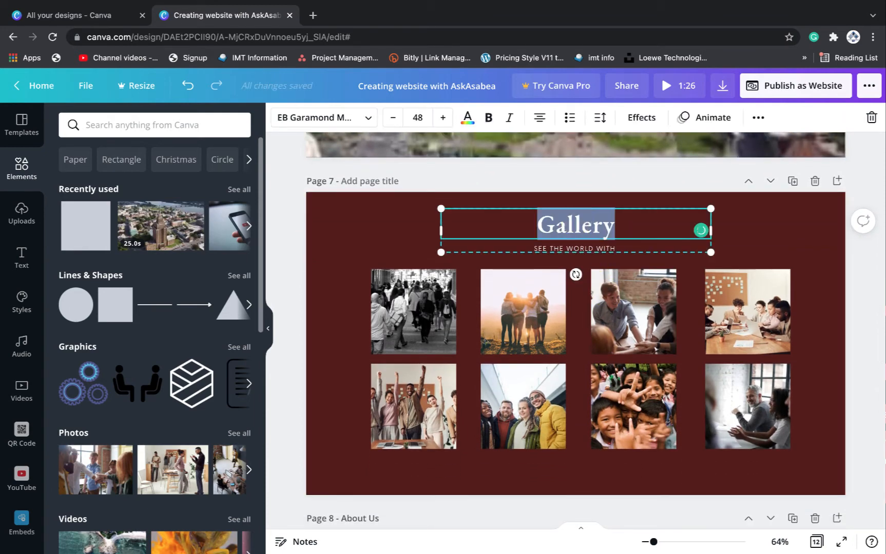
type("C")
key("BackSpace")
type("Video")
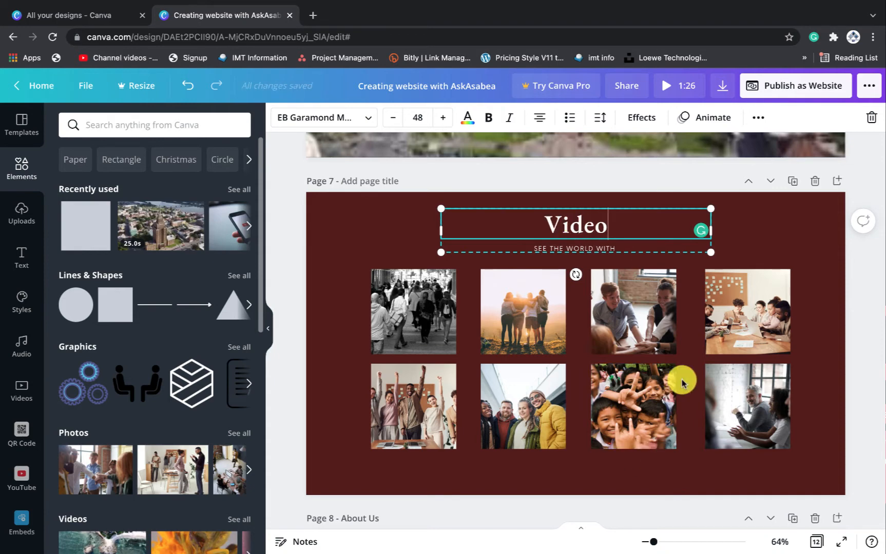
left_click(721, 243)
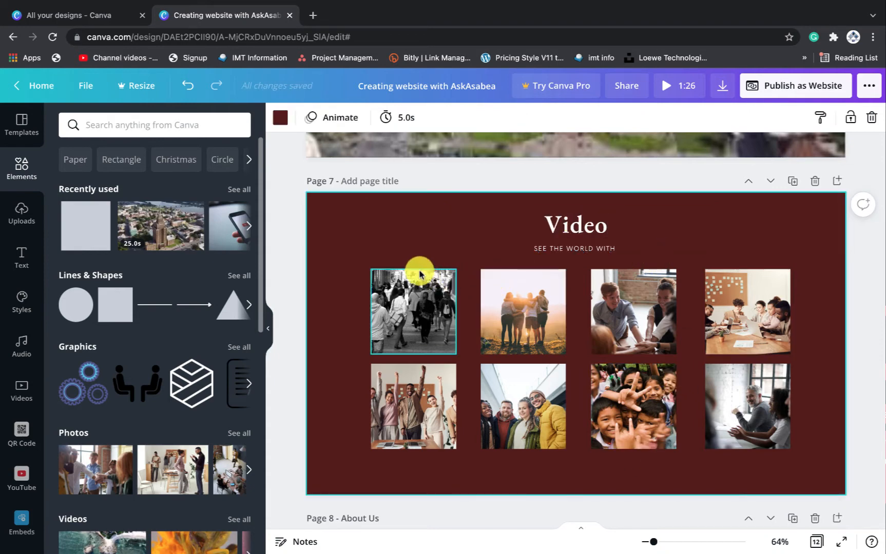
Replace the subtitle SEE THE WORLD WITH with 'OUR STORIES'
right_click(581, 250)
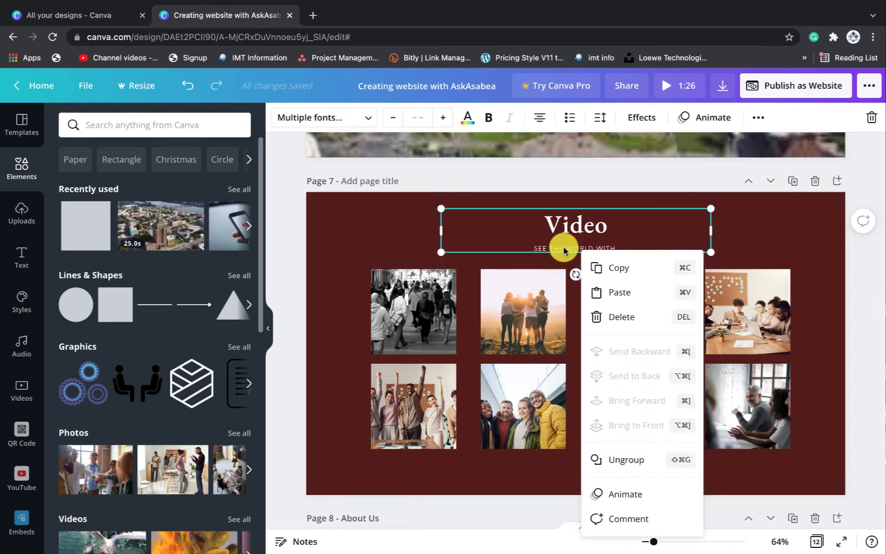
double_click(563, 247)
type("OUR ST")
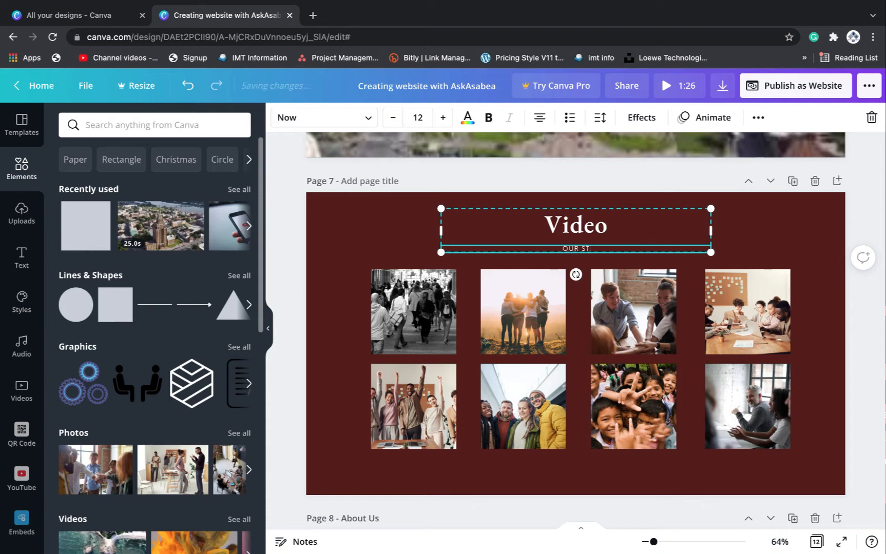
type("ORIES")
left_click(759, 238)
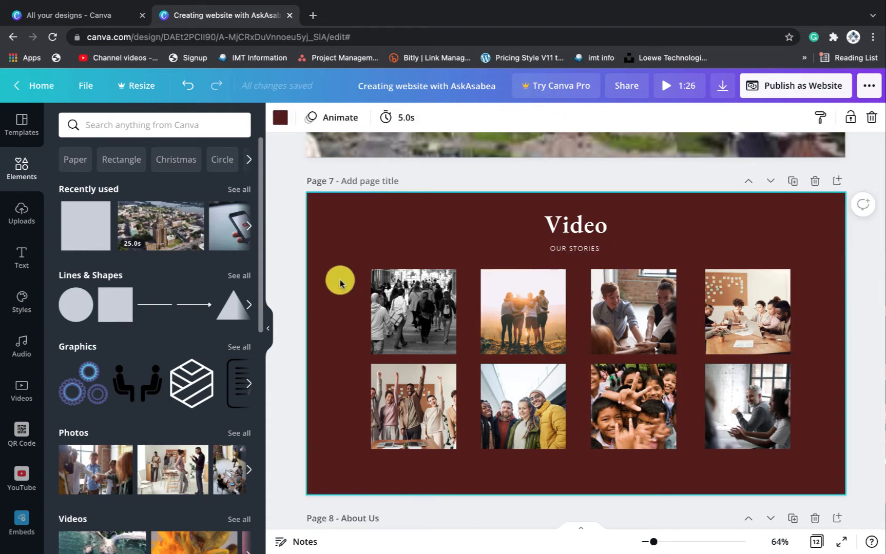
Box-select the eight gallery photos on Page 7, leaving the title out, and delete them
left_click_drag(329, 253, 786, 348)
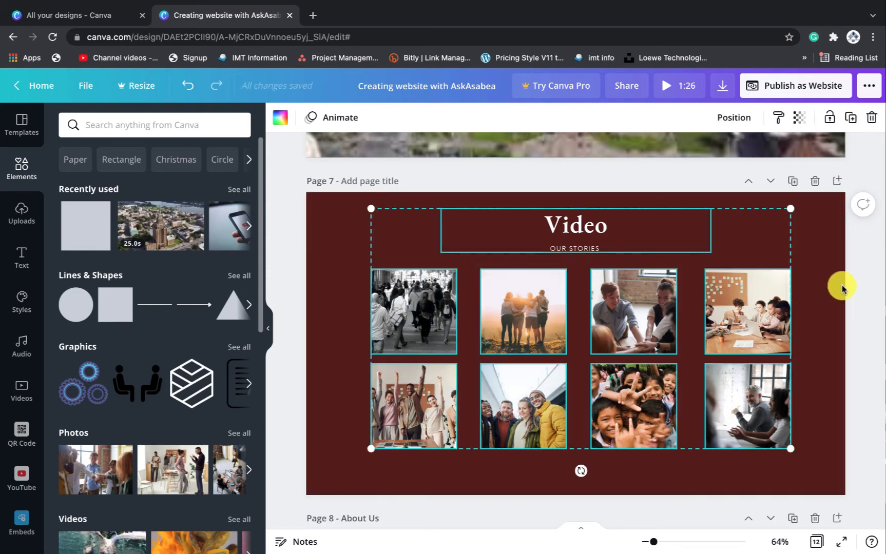
left_click(831, 308)
left_click_drag(816, 449, 373, 329)
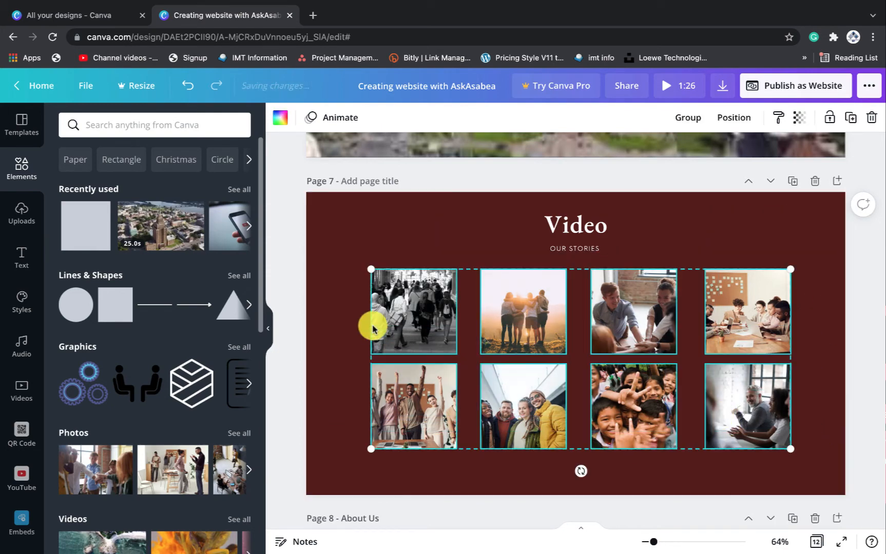
key("Delete")
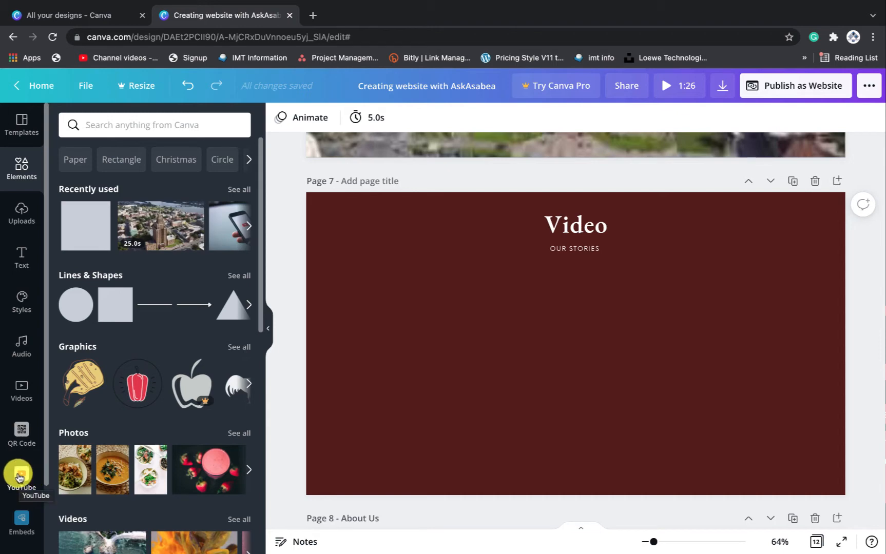
Open the YouTube app panel and begin typing the creator's channel name into its search
scroll(19, 477, "down", 2)
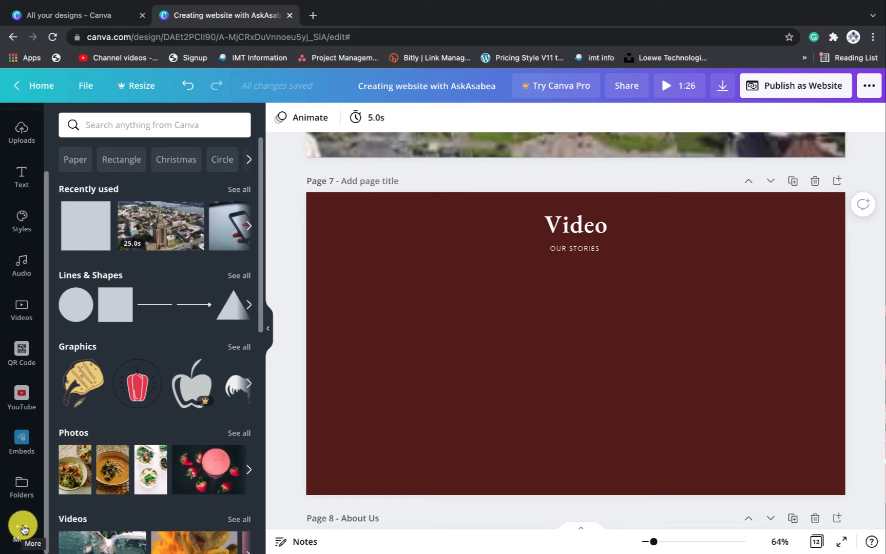
left_click(21, 397)
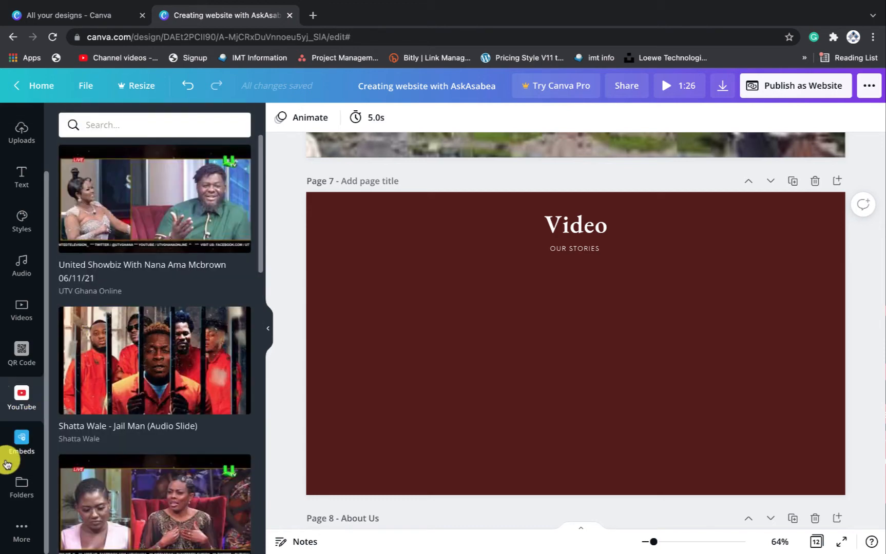
left_click(124, 127)
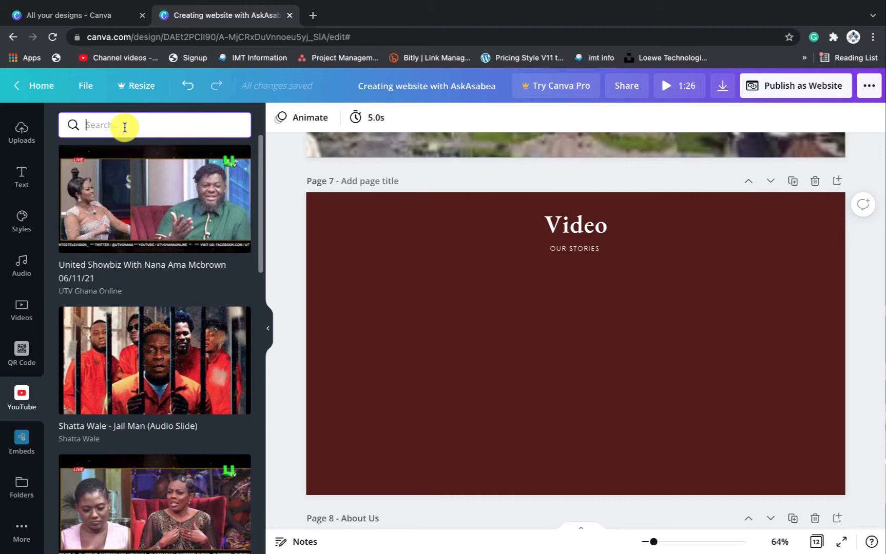
type("askasabea")
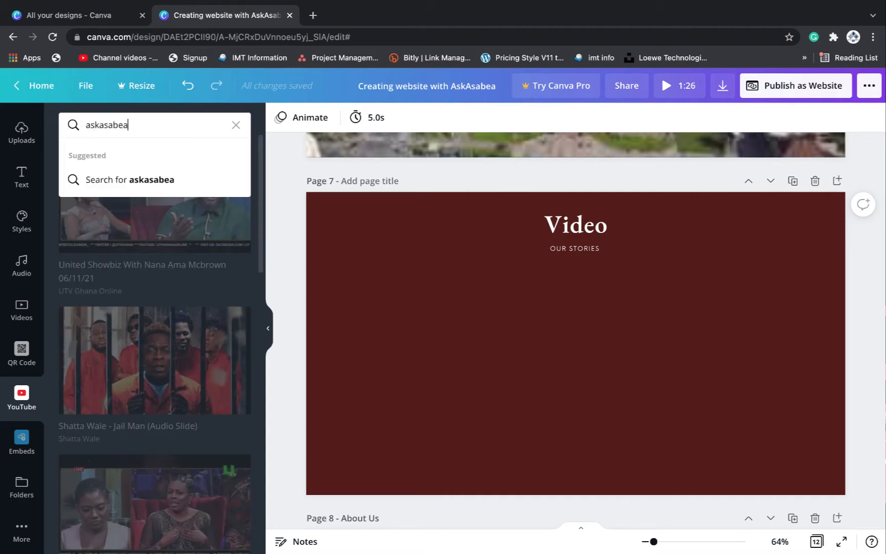
left_click(172, 179)
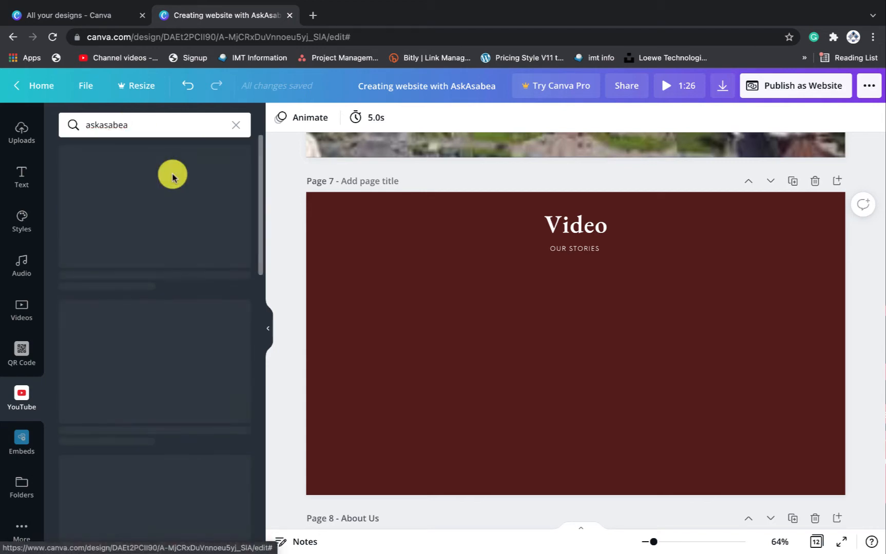
scroll(171, 242, "down", 10)
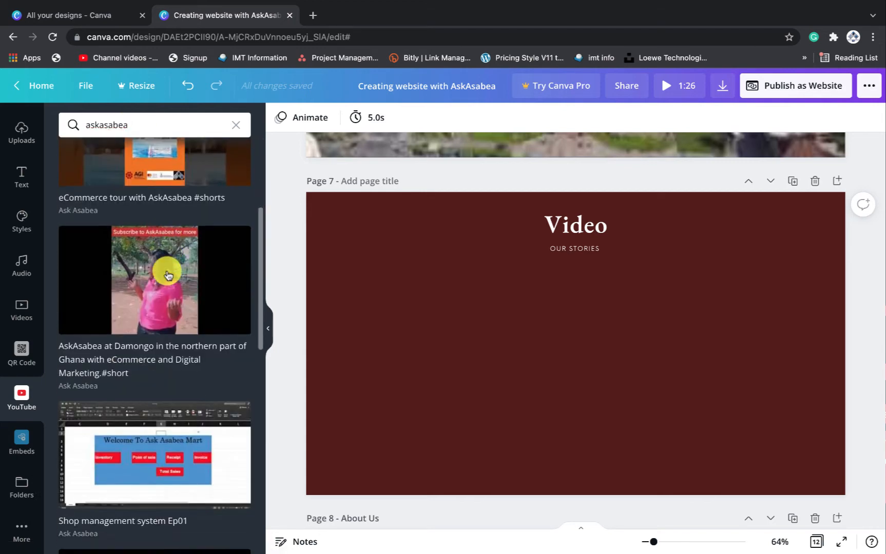
scroll(167, 275, "down", 15)
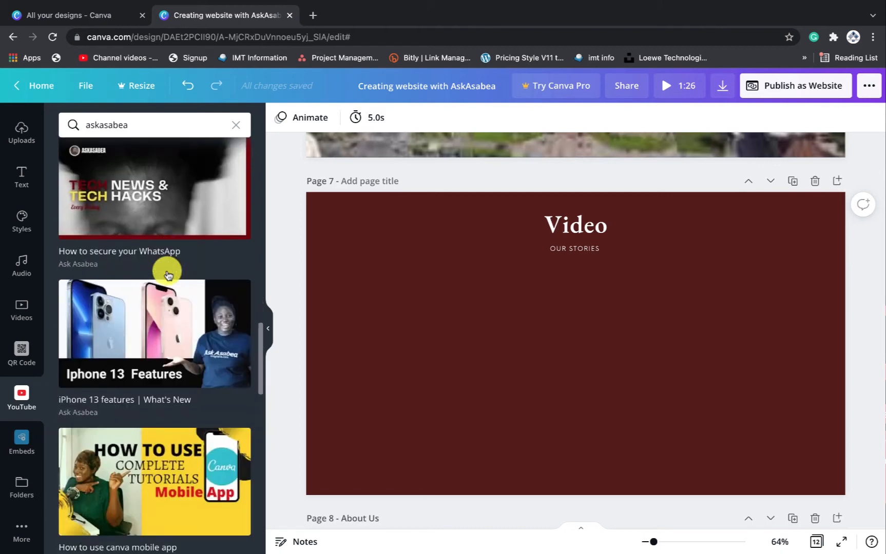
scroll(168, 275, "down", 6)
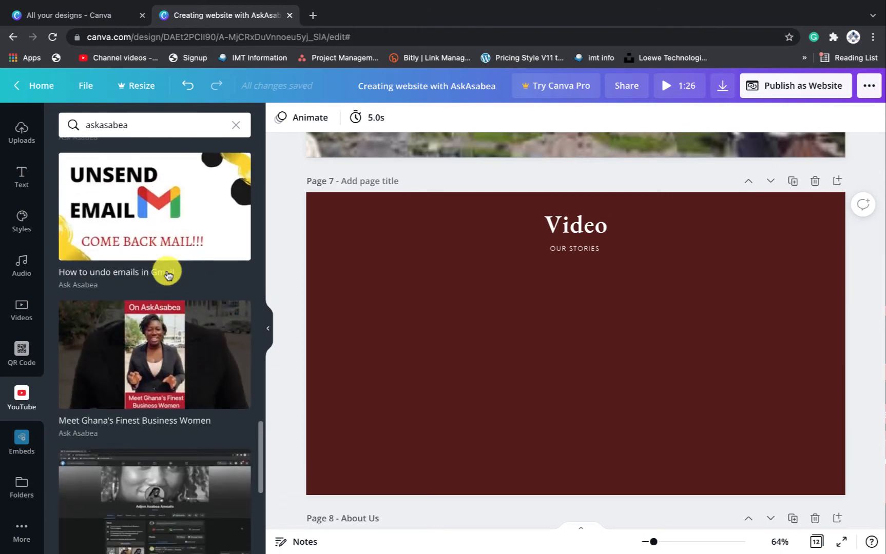
scroll(168, 275, "down", 8)
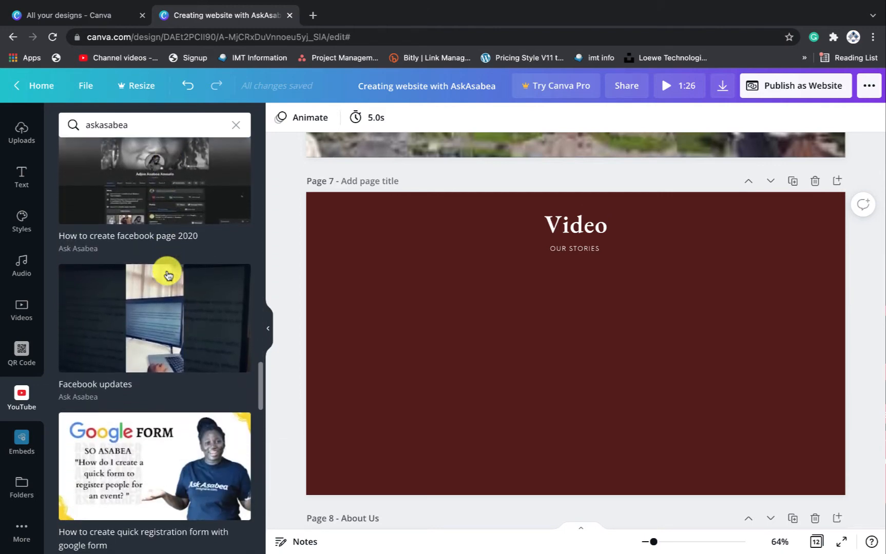
scroll(167, 276, "up", 4)
scroll(167, 275, "up", 3)
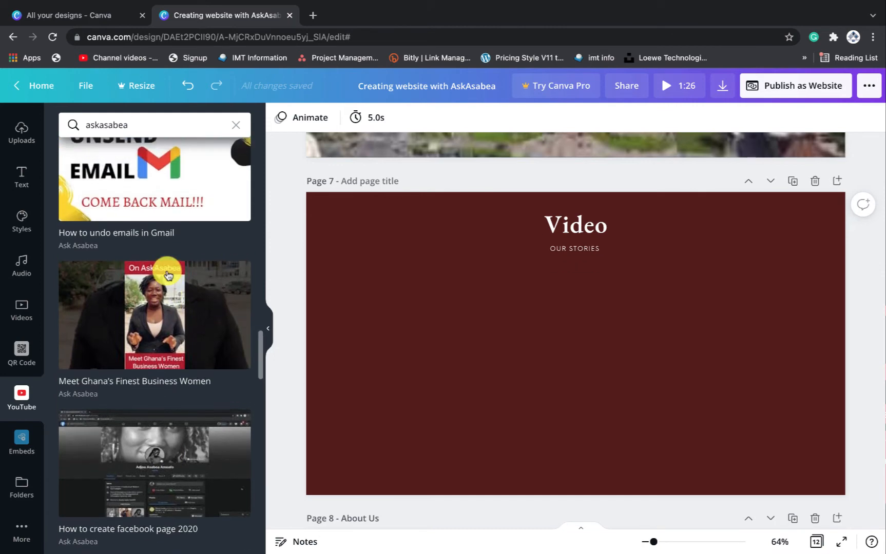
scroll(168, 276, "up", 1)
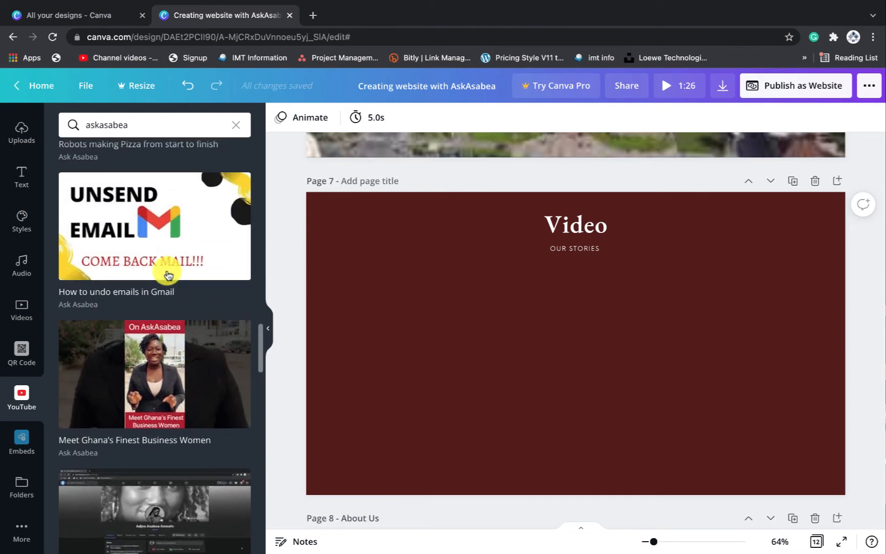
scroll(168, 276, "up", 1)
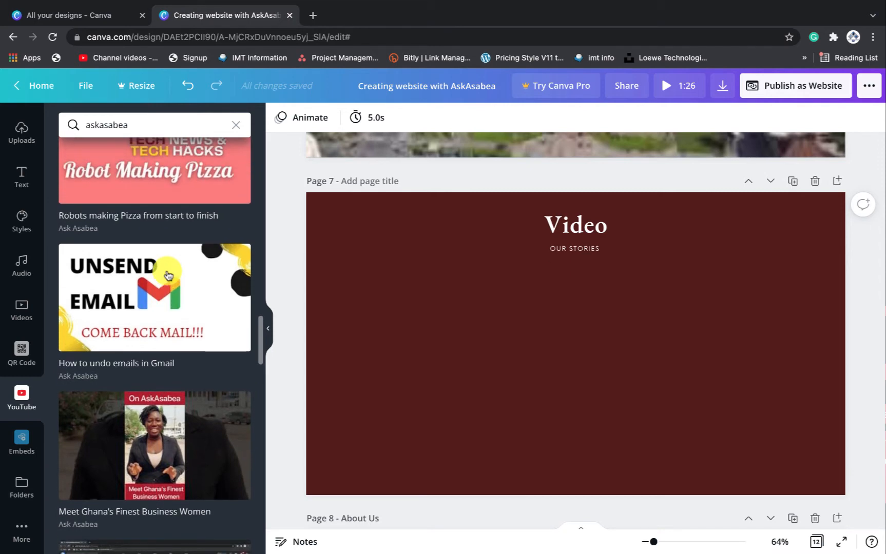
scroll(168, 275, "up", 1)
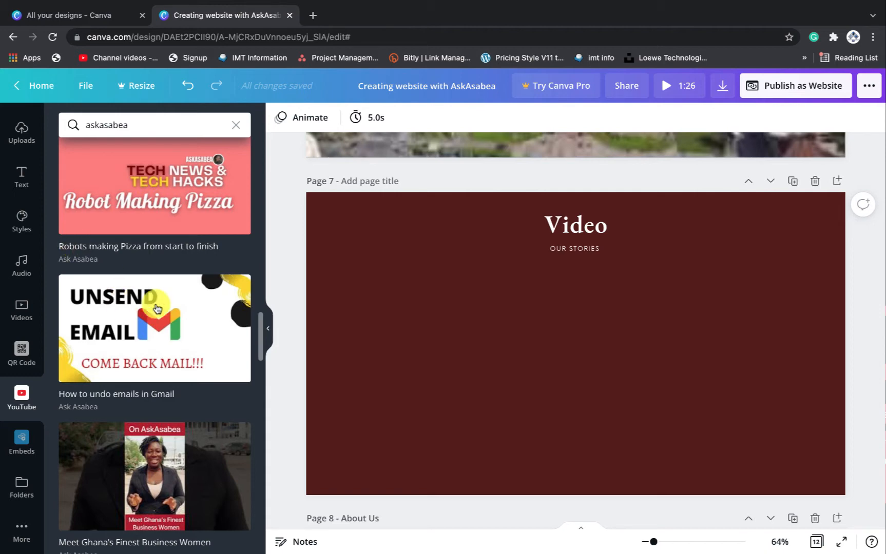
scroll(184, 300, "up", 5)
scroll(185, 308, "up", 5)
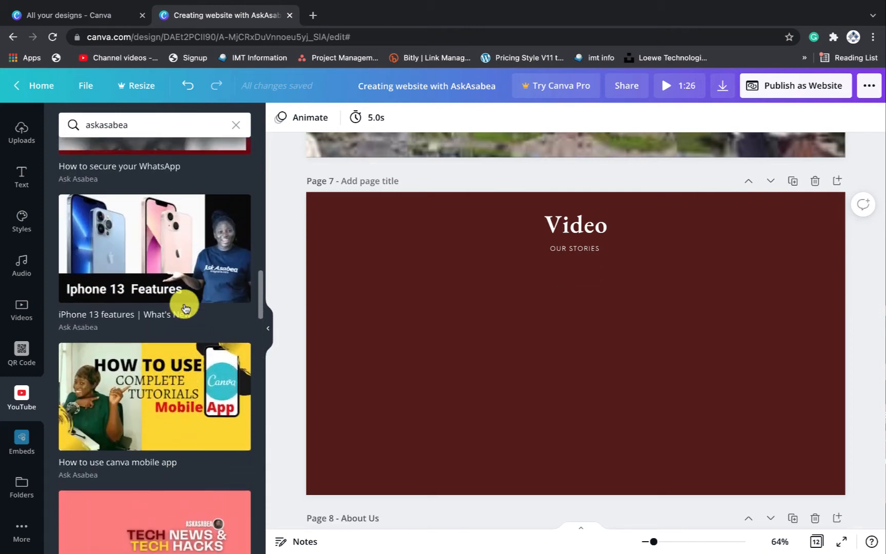
scroll(186, 308, "up", 1)
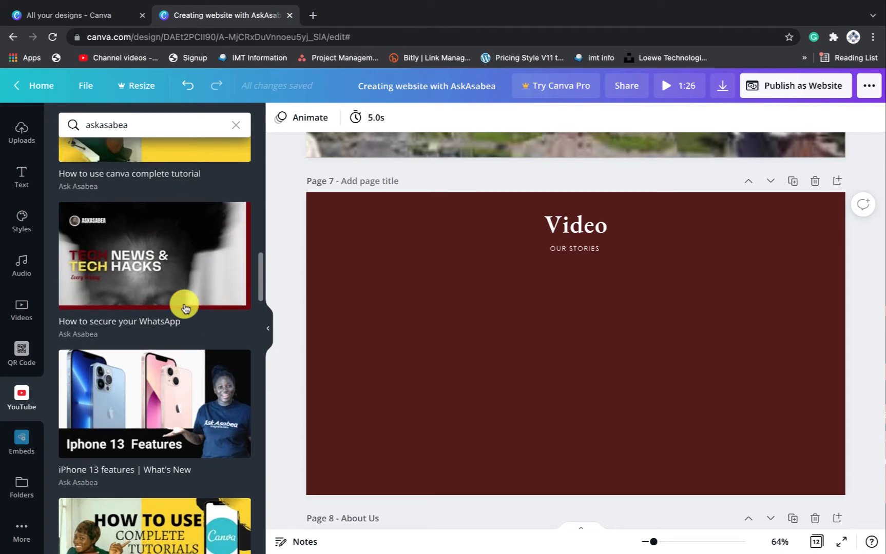
scroll(186, 308, "up", 5)
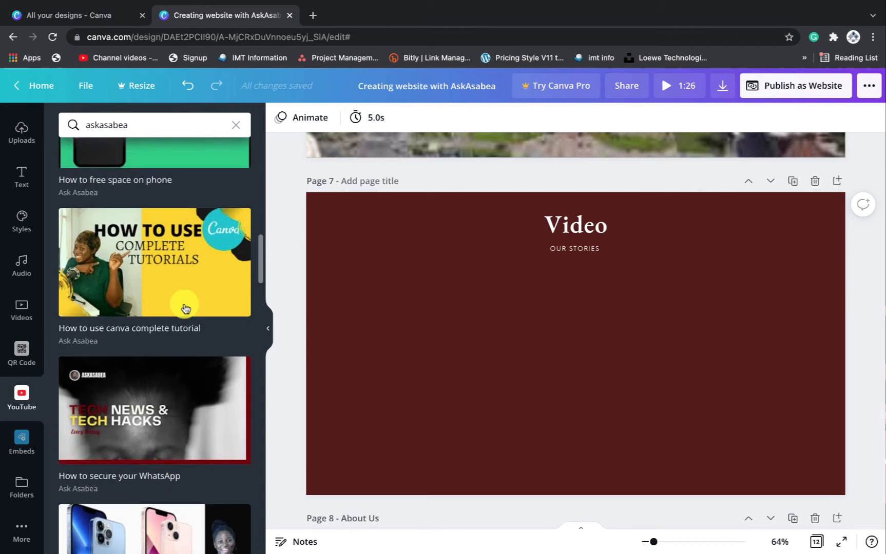
scroll(186, 308, "up", 3)
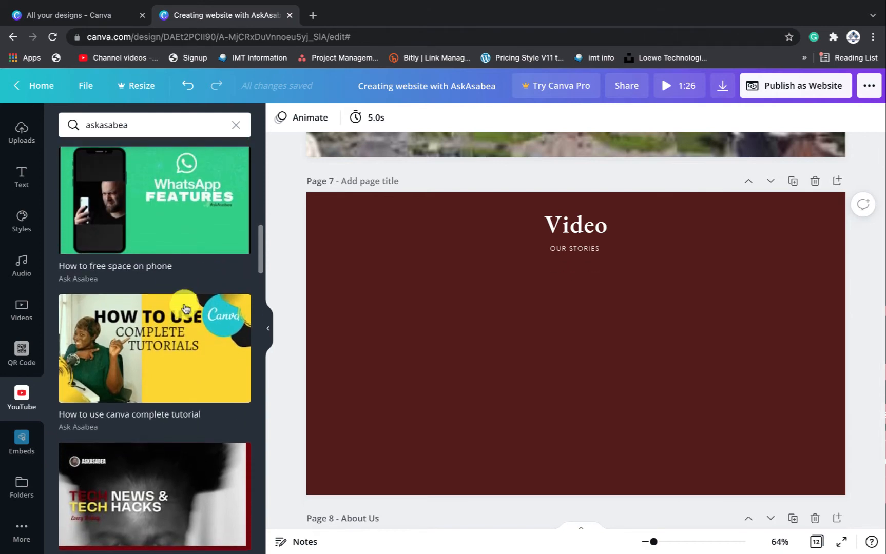
scroll(185, 308, "up", 1)
scroll(185, 307, "down", 15)
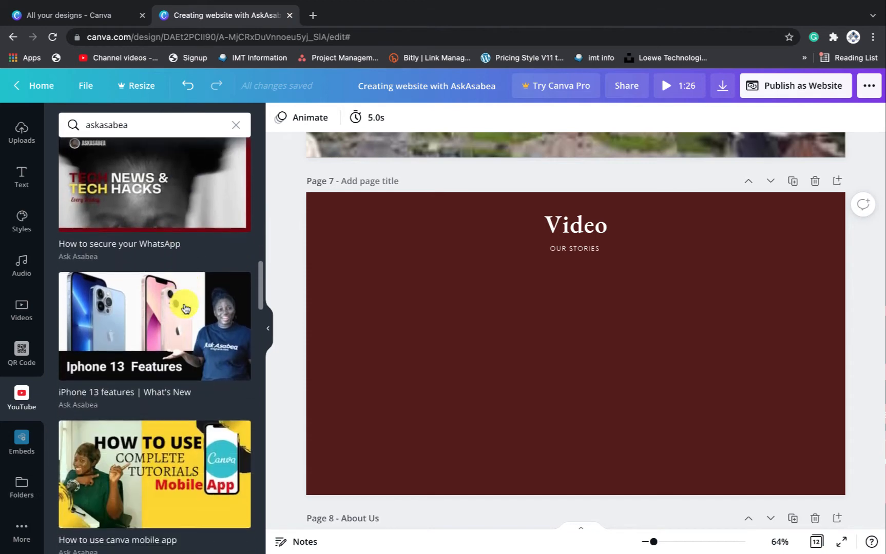
scroll(186, 308, "down", 13)
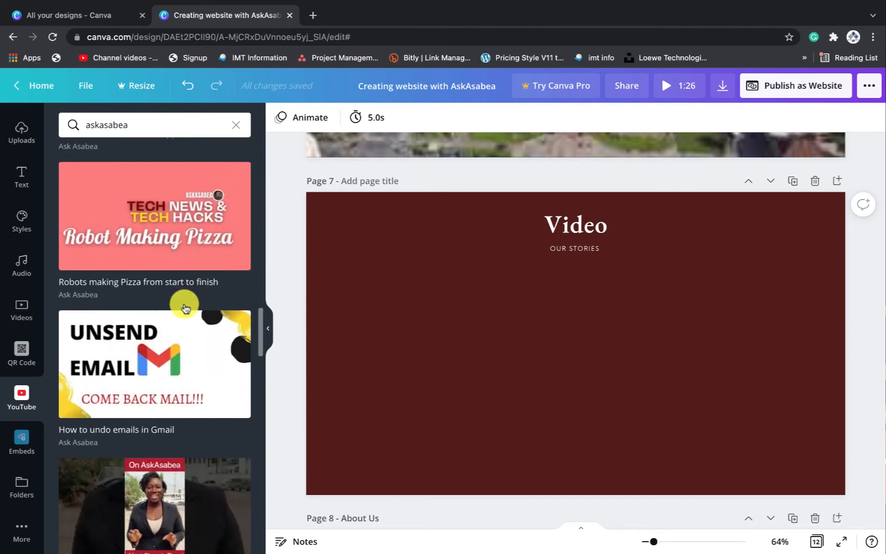
scroll(184, 308, "down", 16)
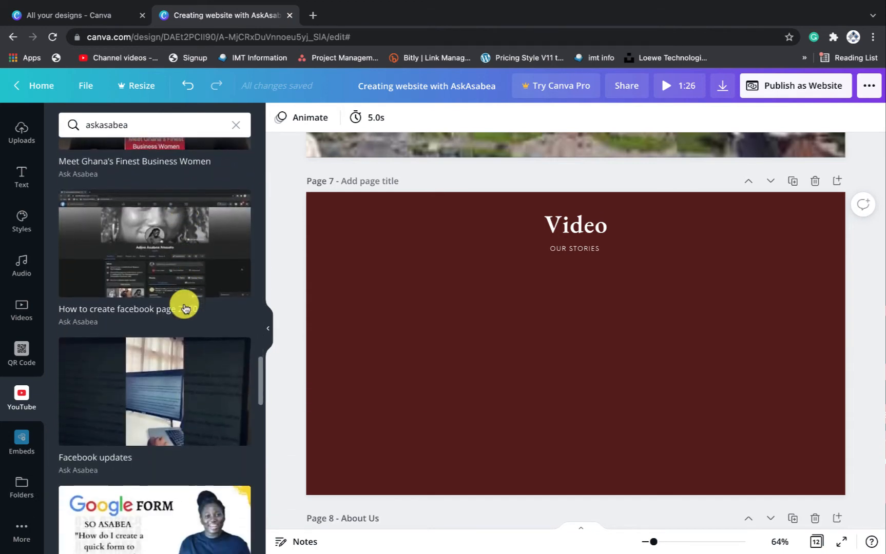
scroll(186, 308, "down", 4)
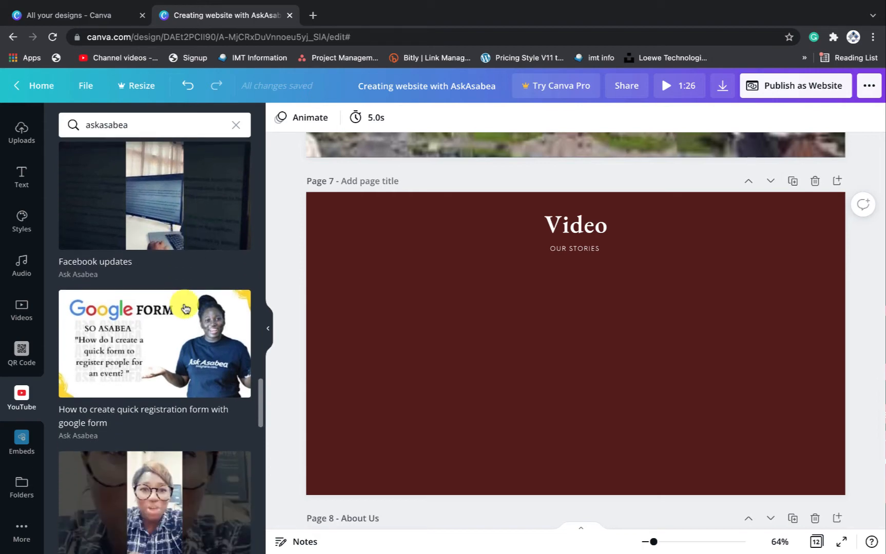
scroll(185, 308, "down", 3)
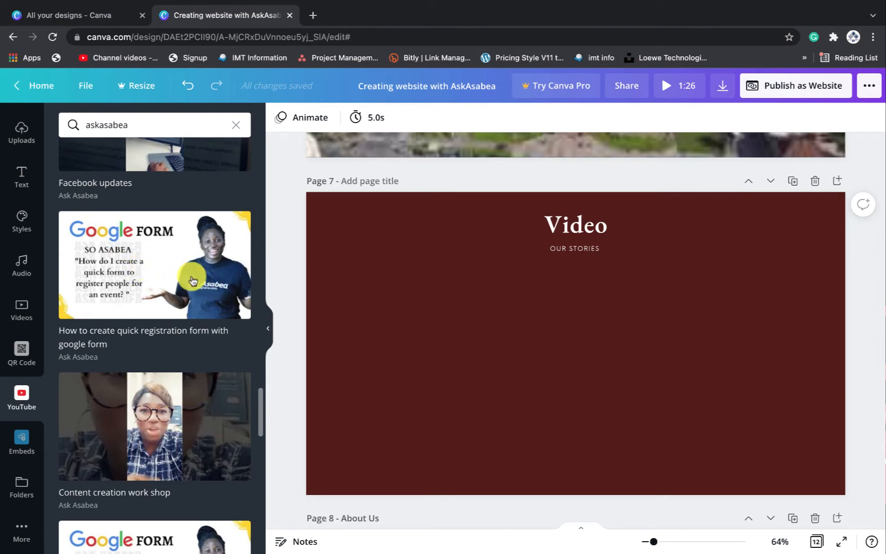
Embed the Google Form registration YouTube video, shrink it, and place it left beneath the heading
left_click(165, 289)
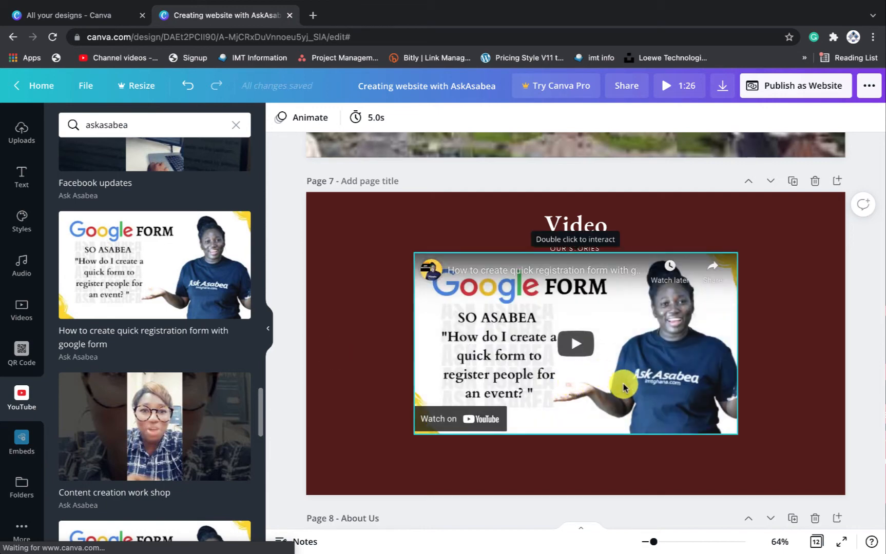
left_click_drag(635, 388, 560, 405)
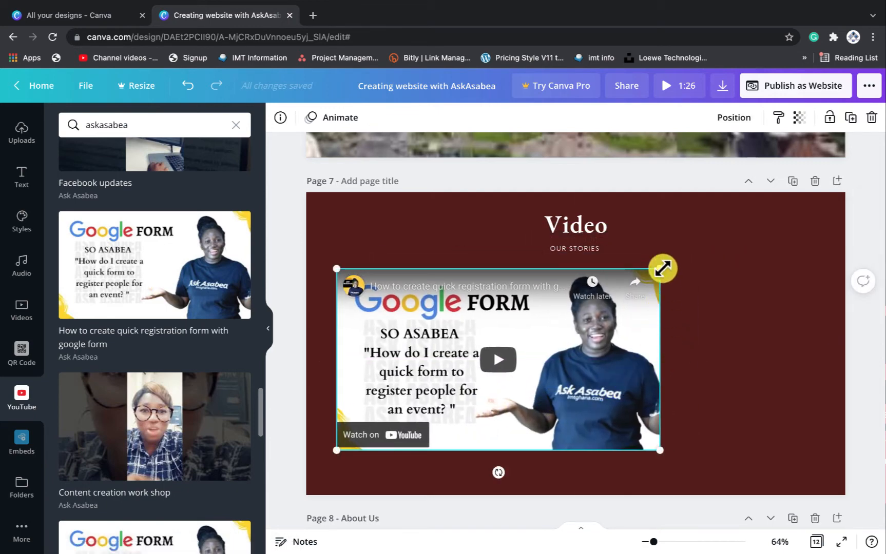
left_click_drag(662, 268, 548, 309)
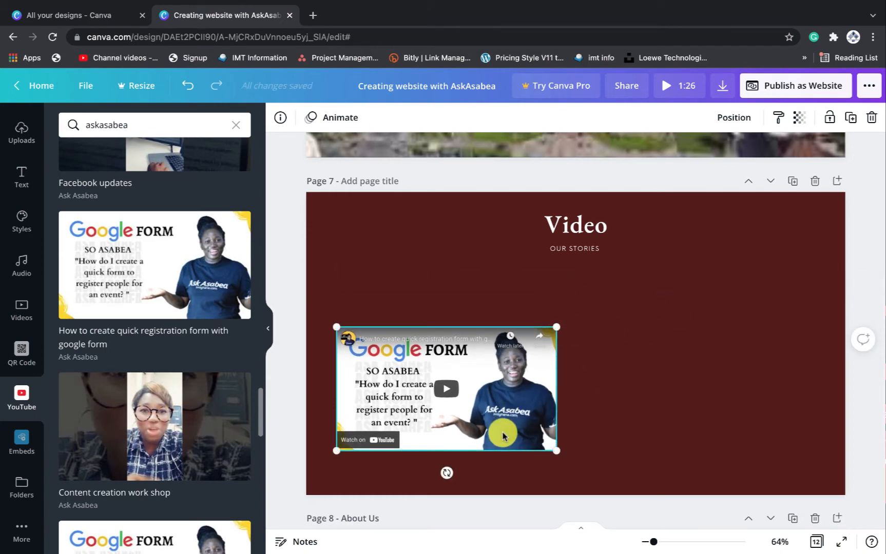
left_click_drag(503, 437, 500, 386)
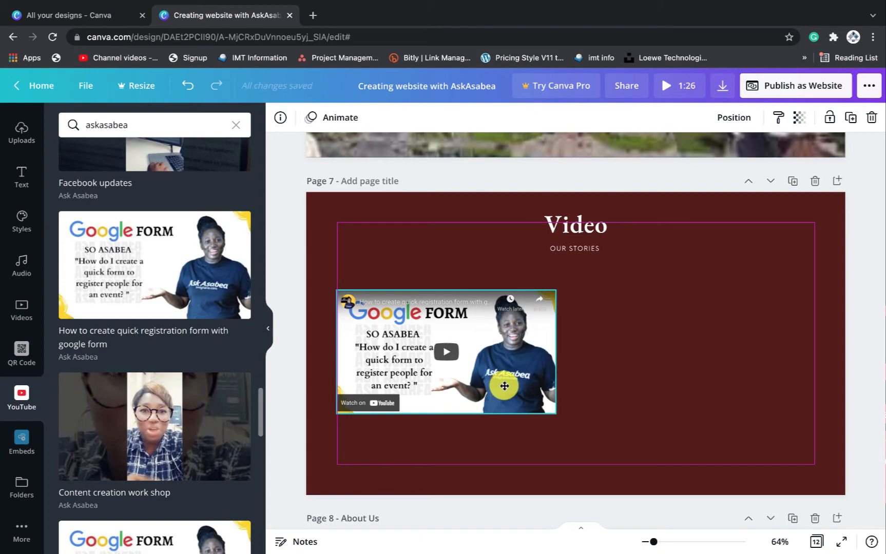
scroll(144, 422, "down", 6)
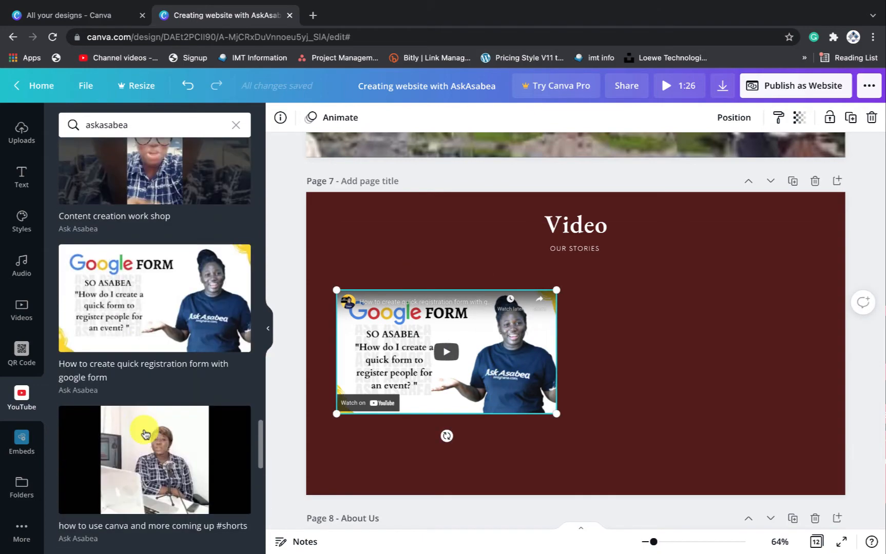
scroll(145, 434, "up", 3)
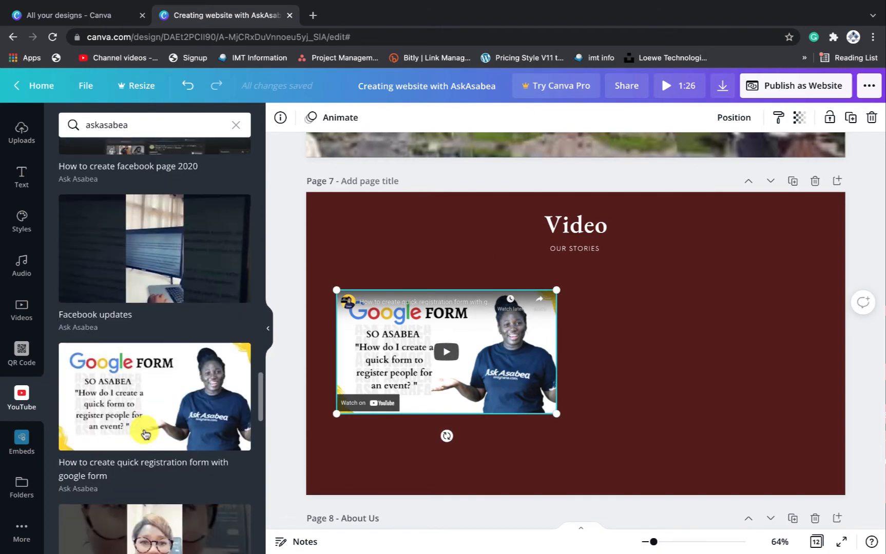
scroll(145, 434, "down", 5)
scroll(145, 434, "down", 4)
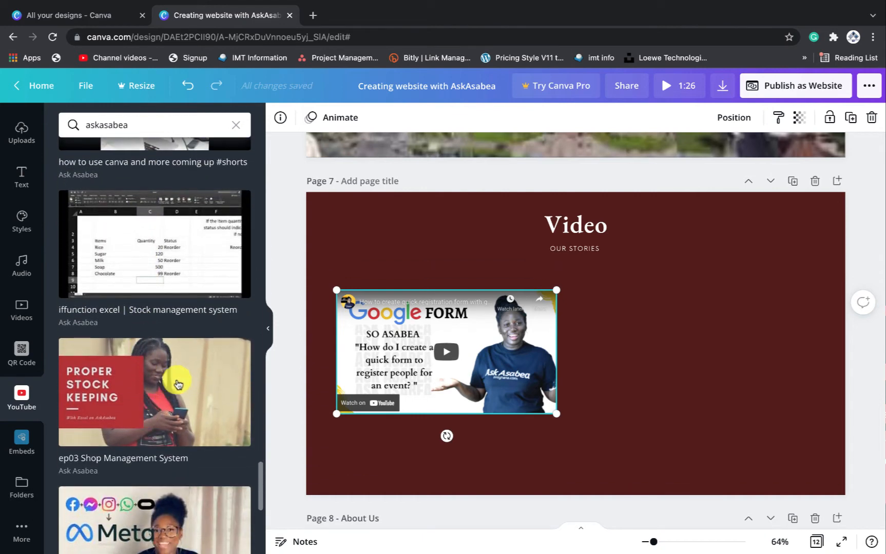
scroll(139, 400, "down", 4)
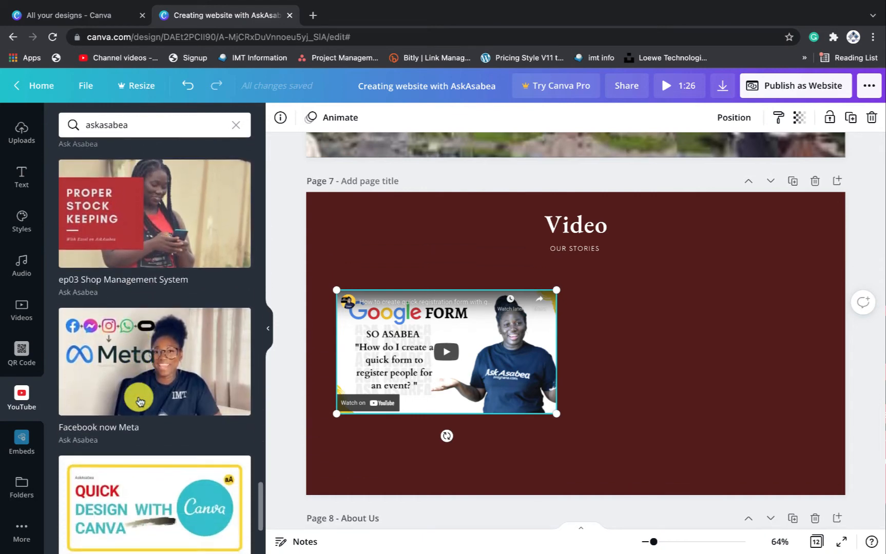
scroll(138, 401, "down", 1)
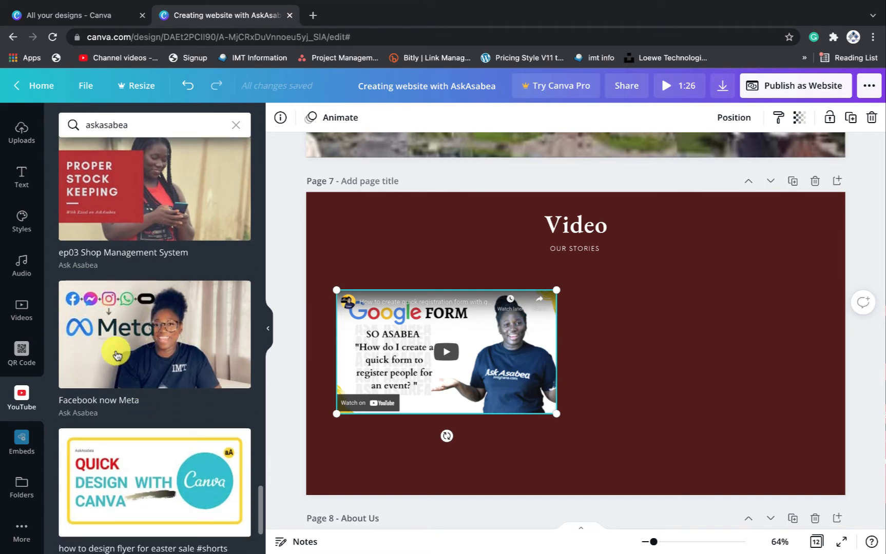
scroll(117, 355, "down", 5)
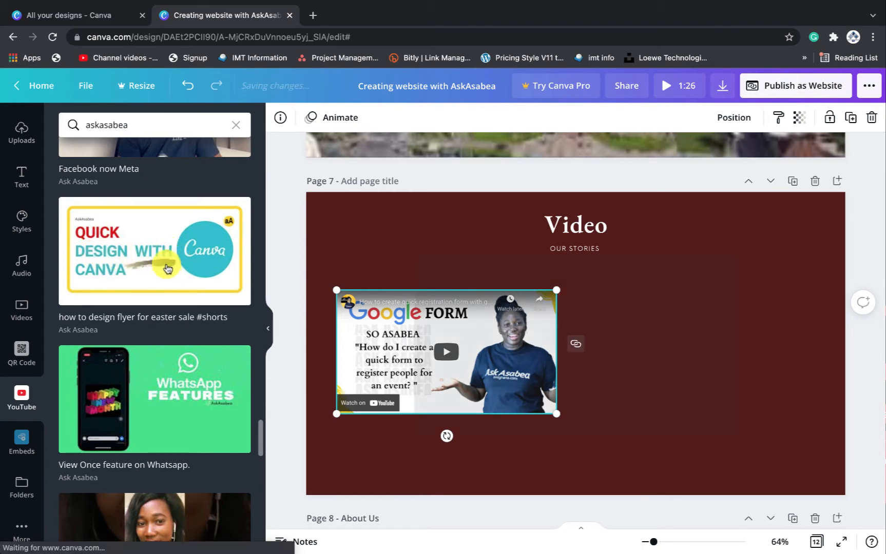
Embed the Easter sale flyer design video, resize it to about 600×338, and align it beside the first
left_click(172, 267)
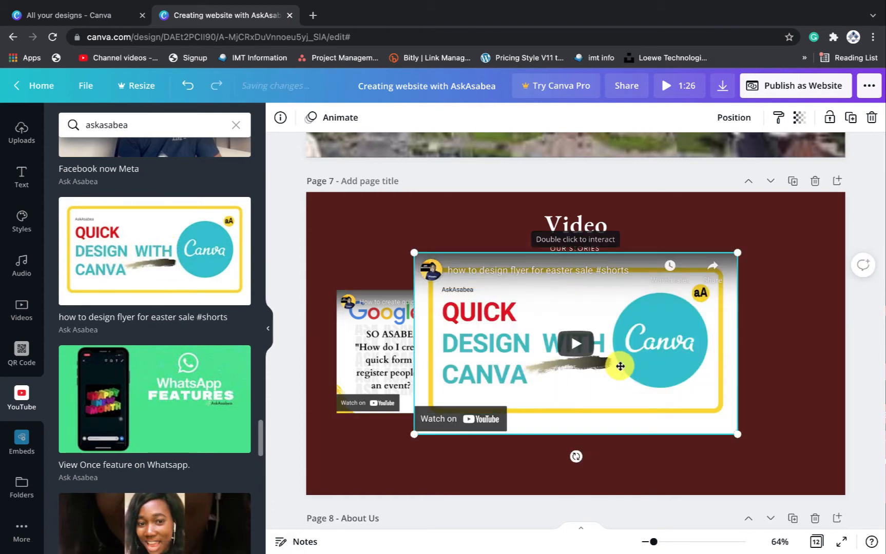
left_click_drag(620, 363, 704, 371)
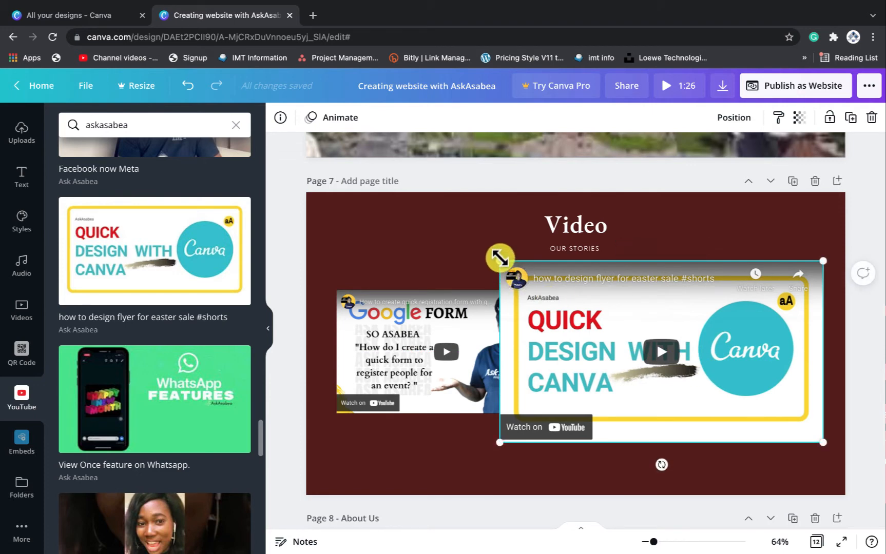
left_click_drag(500, 258, 580, 278)
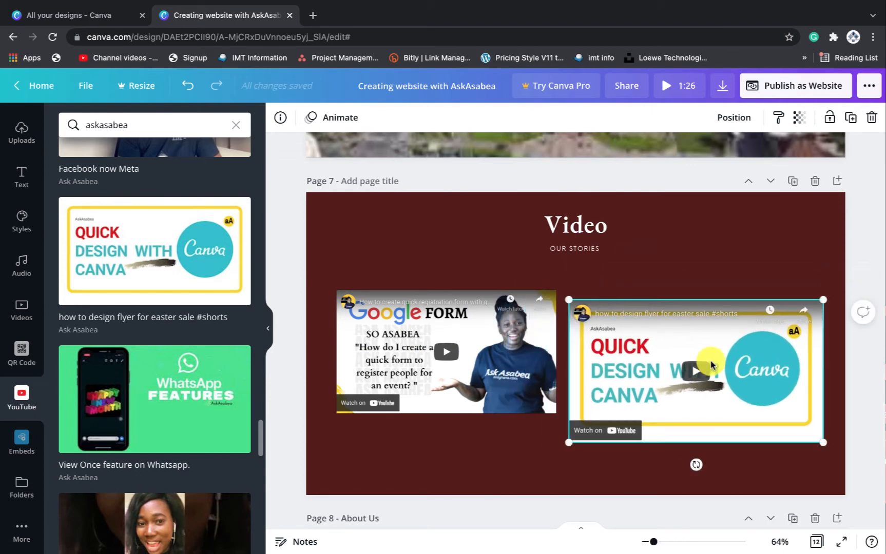
left_click_drag(740, 353, 737, 334)
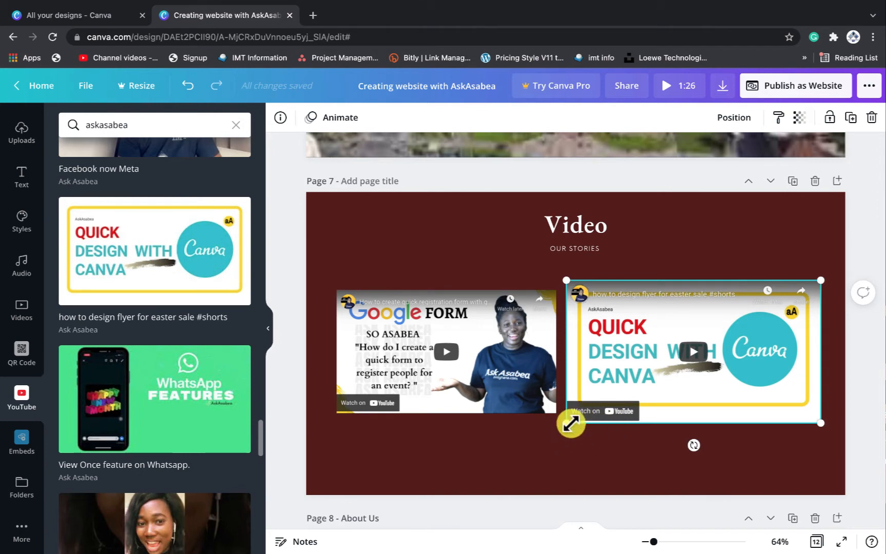
left_click_drag(571, 424, 583, 403)
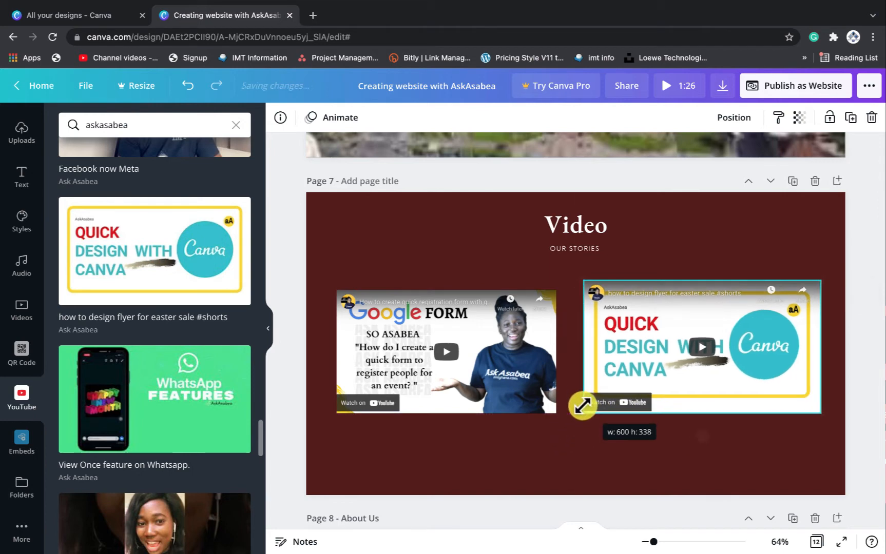
left_click_drag(672, 361, 670, 371)
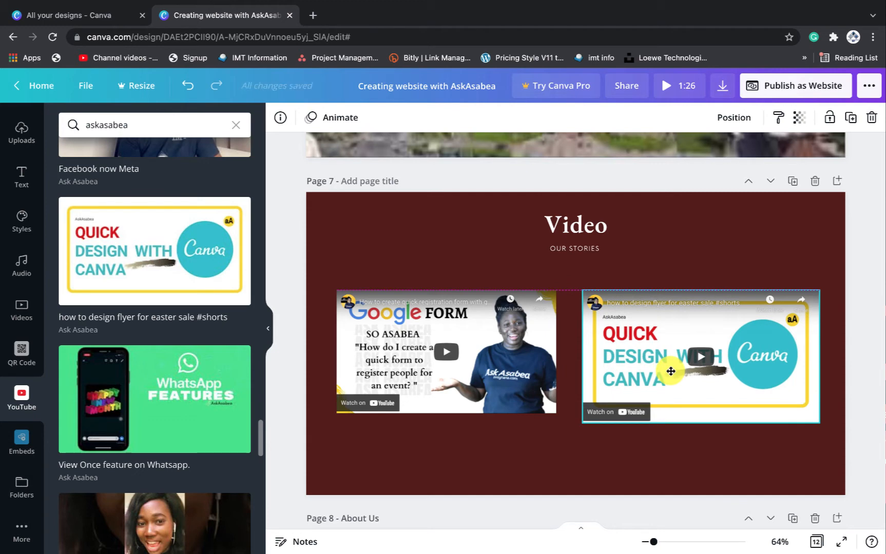
left_click_drag(582, 425, 592, 415)
left_click_drag(665, 390, 664, 384)
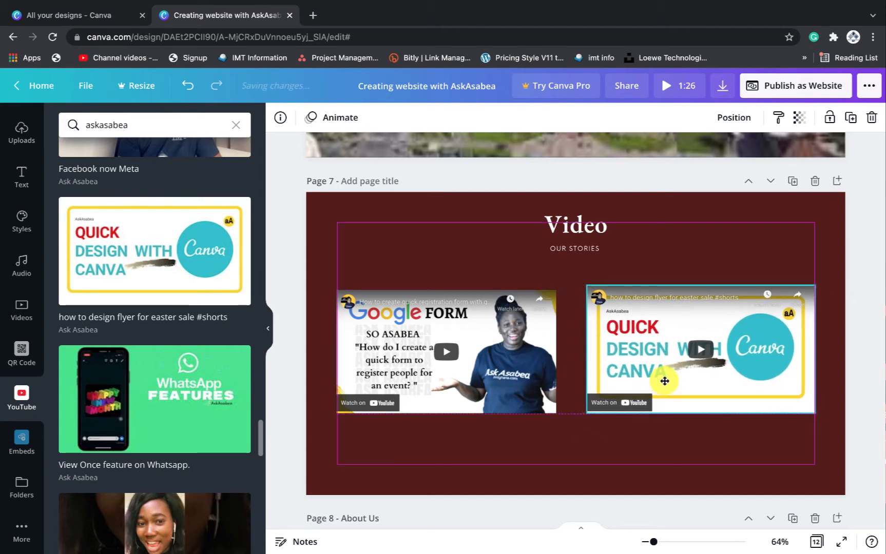
left_click(808, 444)
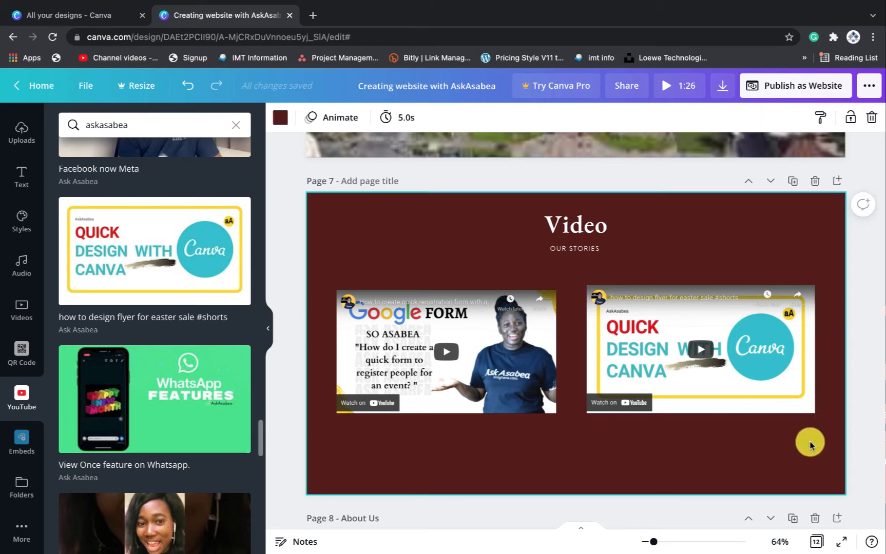
Scroll back to Page 1 and bring up the Publish as Website panel
scroll(734, 250, "up", 5)
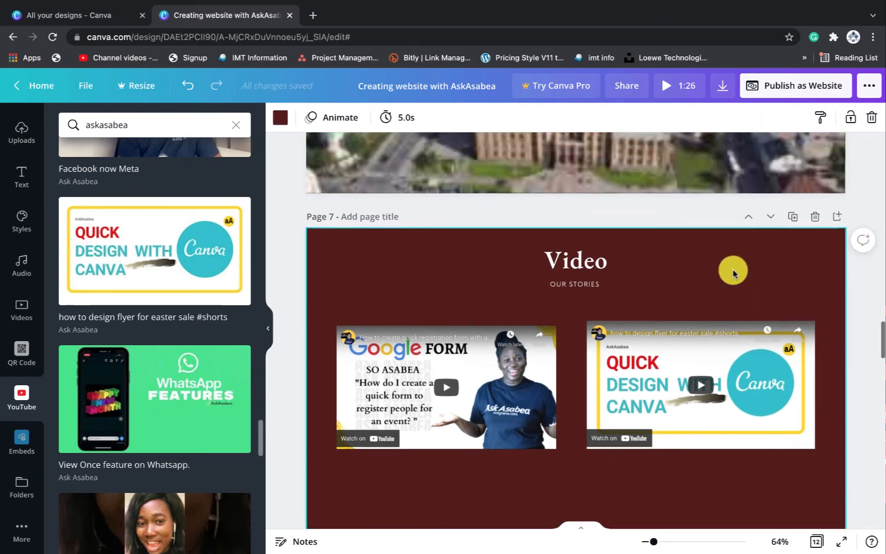
scroll(733, 272, "up", 2)
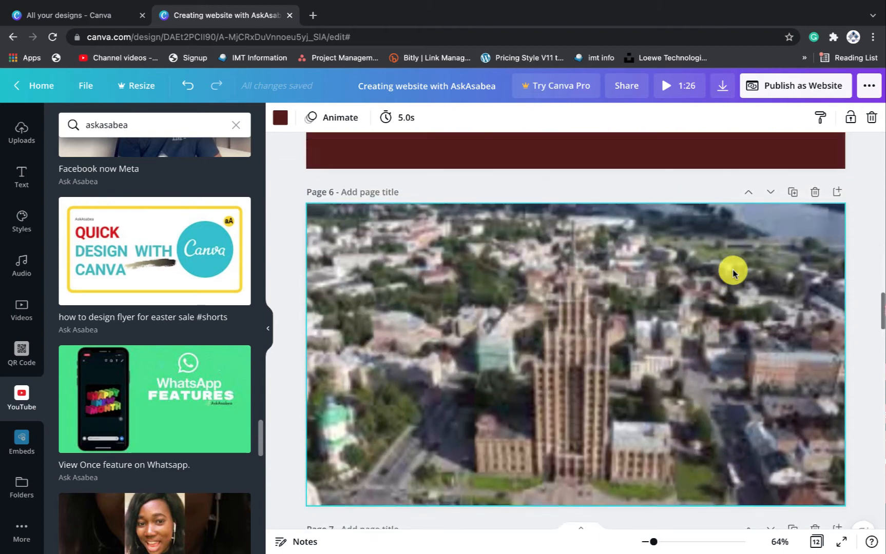
scroll(731, 270, "down", 2)
scroll(735, 380, "up", 3)
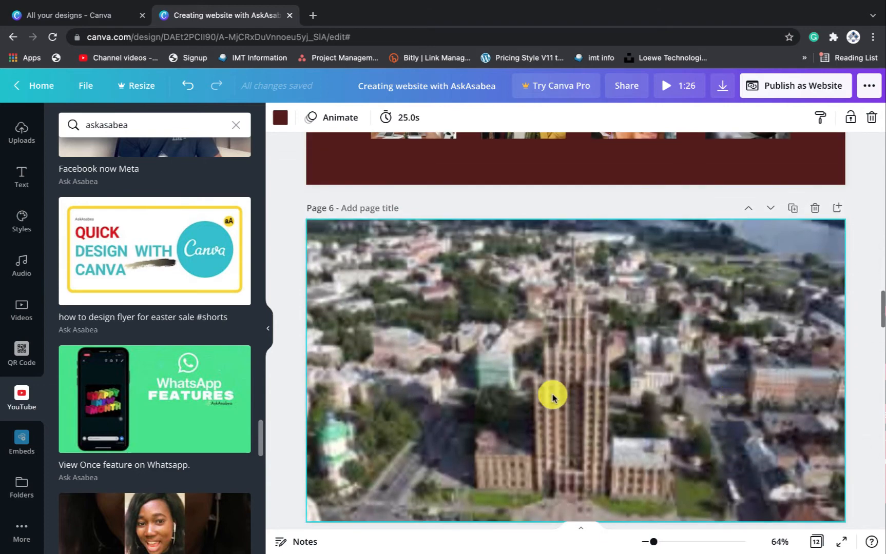
left_click(562, 381)
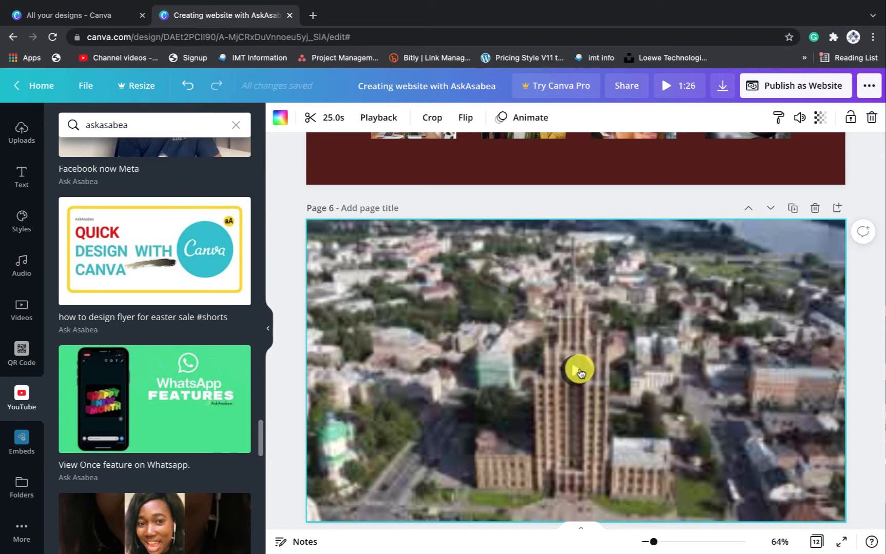
scroll(580, 406, "down", 6)
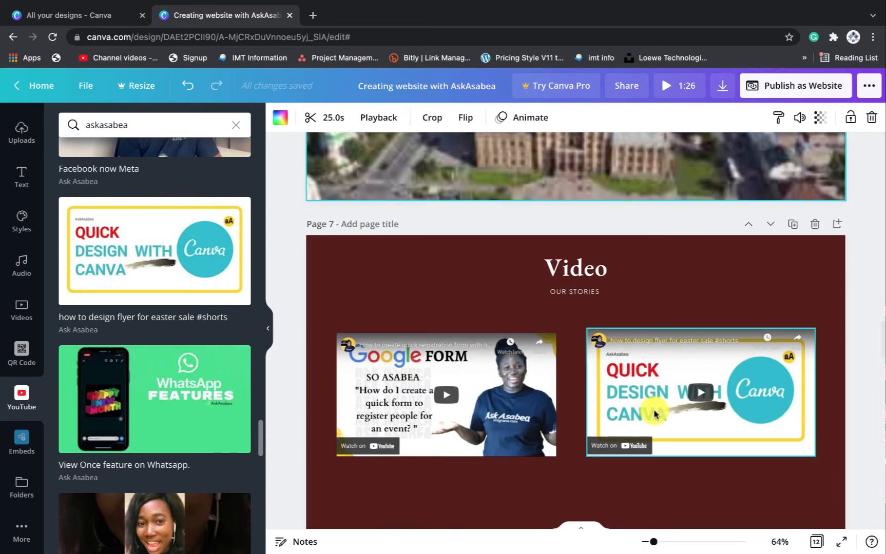
scroll(702, 250, "up", 18)
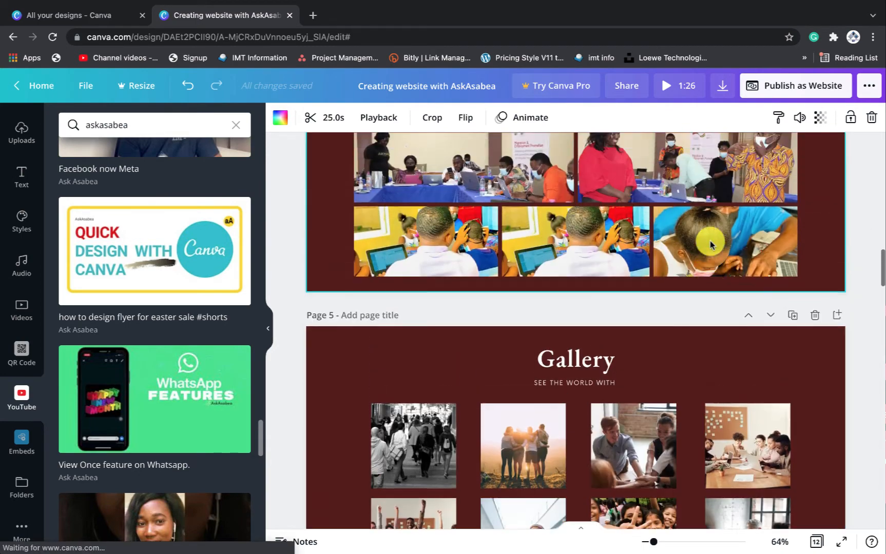
scroll(709, 244, "up", 12)
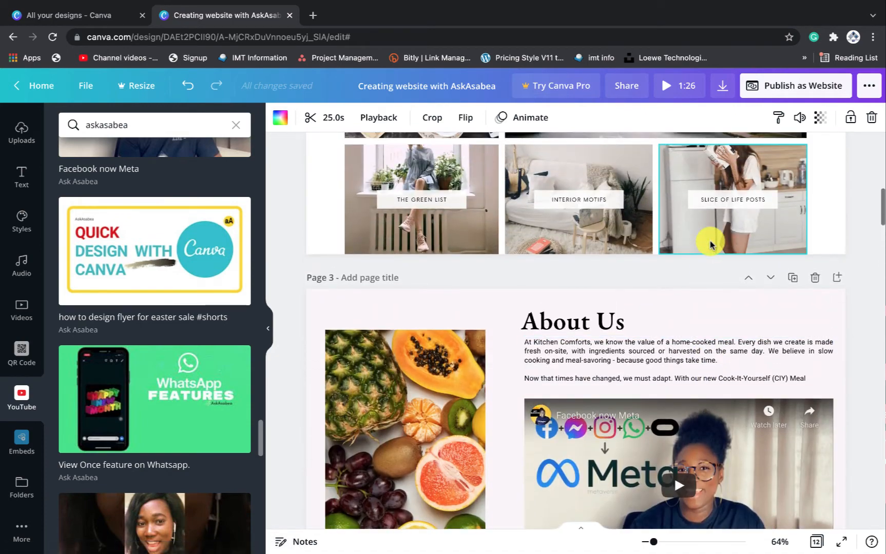
scroll(708, 241, "up", 6)
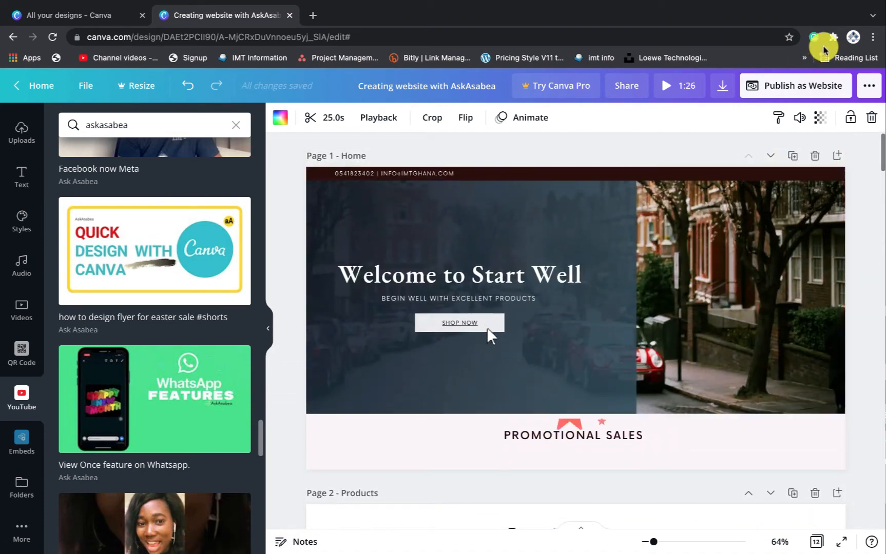
left_click(779, 87)
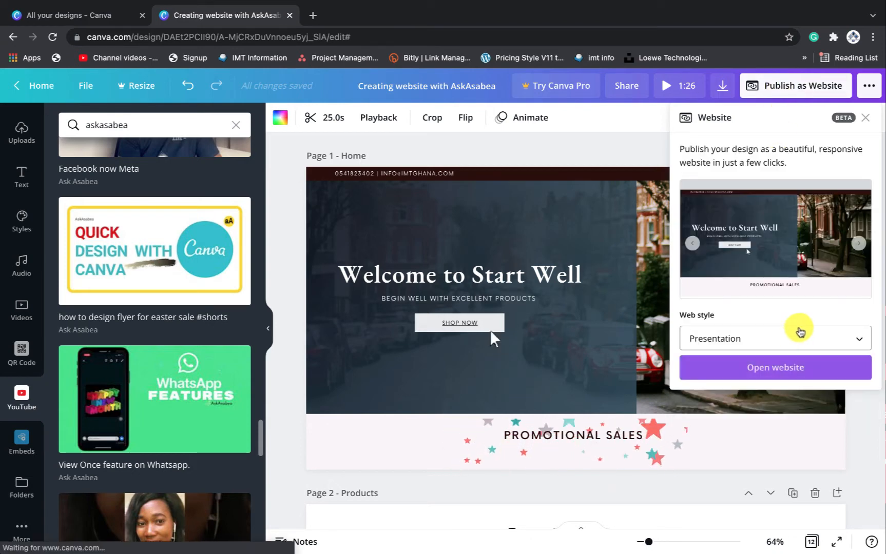
Switch the web style to Scrolling and open the website in a new browser tab
left_click(797, 337)
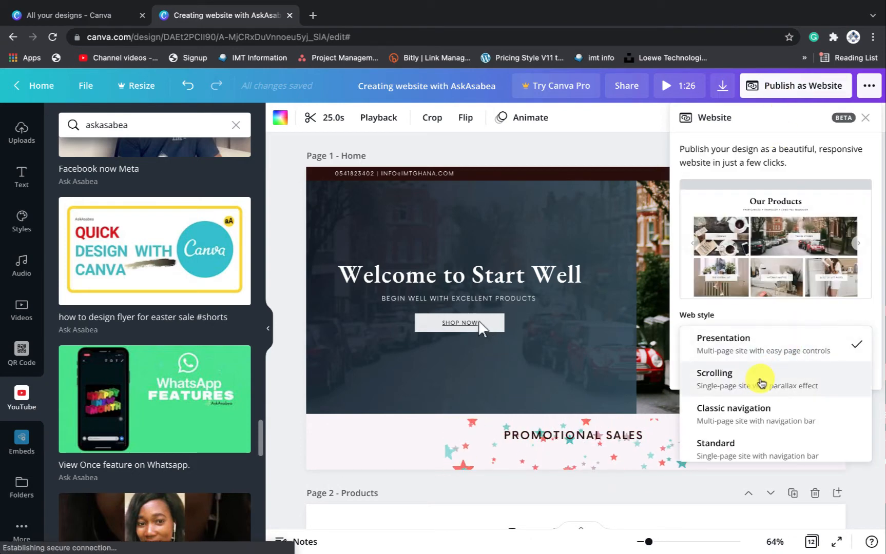
left_click(760, 380)
left_click(765, 377)
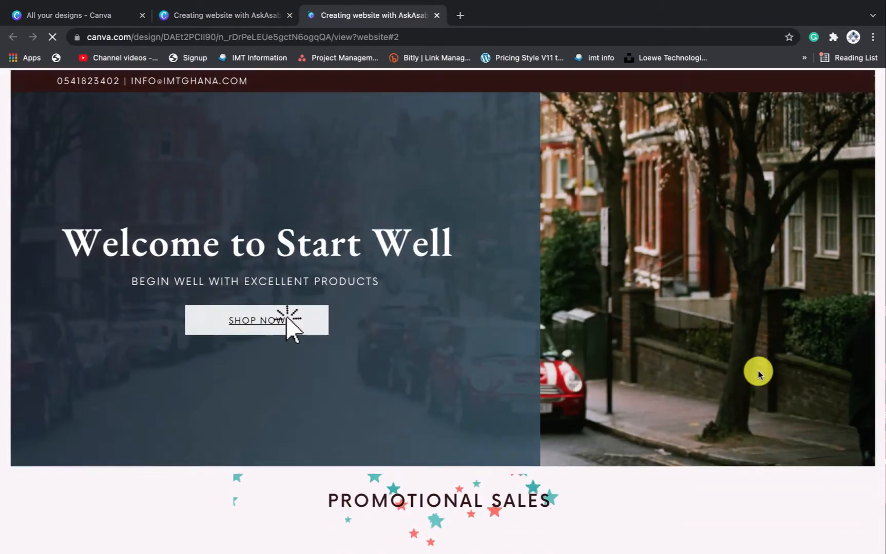
Play the About Us 'Facebook now Meta' YouTube video on the published site, then pause it
scroll(593, 356, "down", 6)
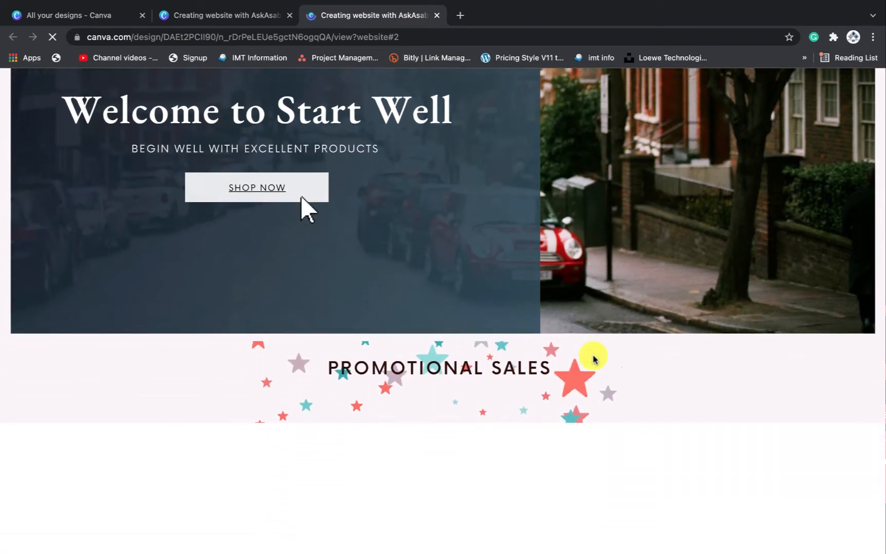
scroll(594, 356, "down", 8)
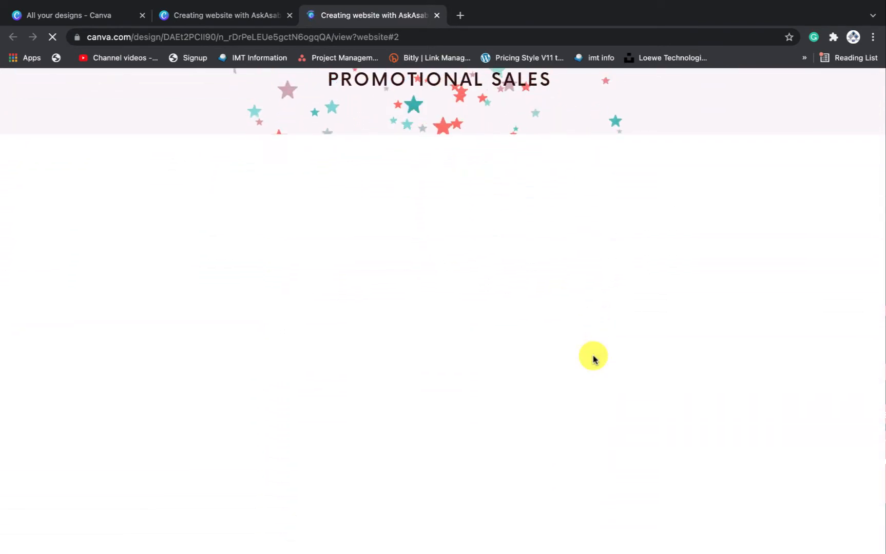
scroll(593, 355, "up", 9)
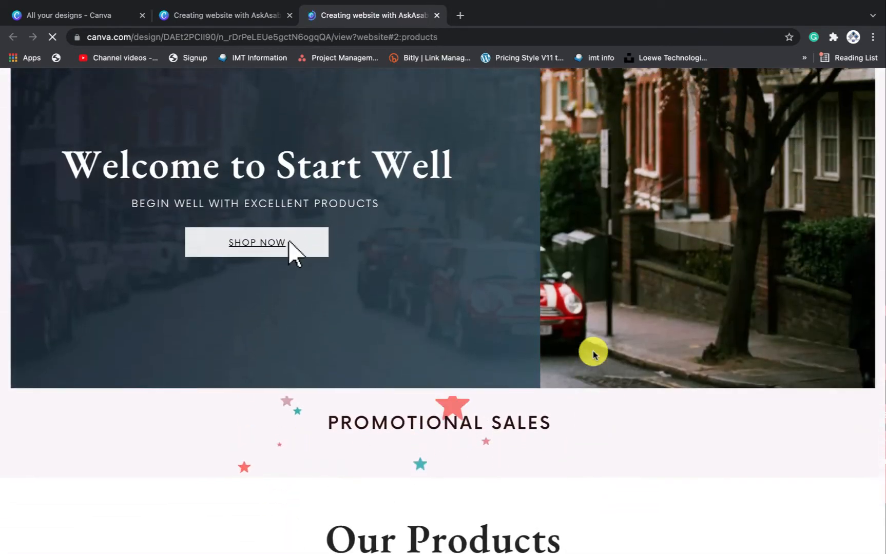
scroll(593, 355, "down", 4)
scroll(593, 355, "down", 7)
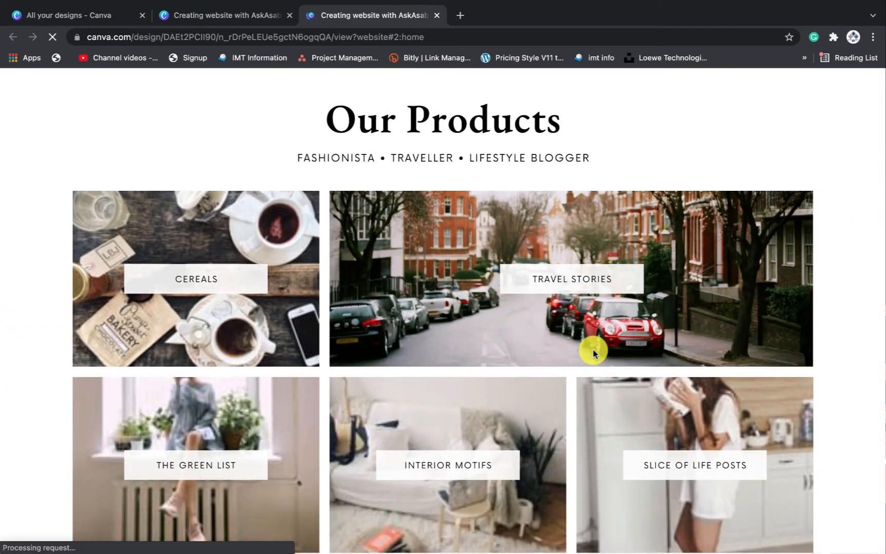
scroll(593, 353, "down", 2)
scroll(593, 353, "up", 3)
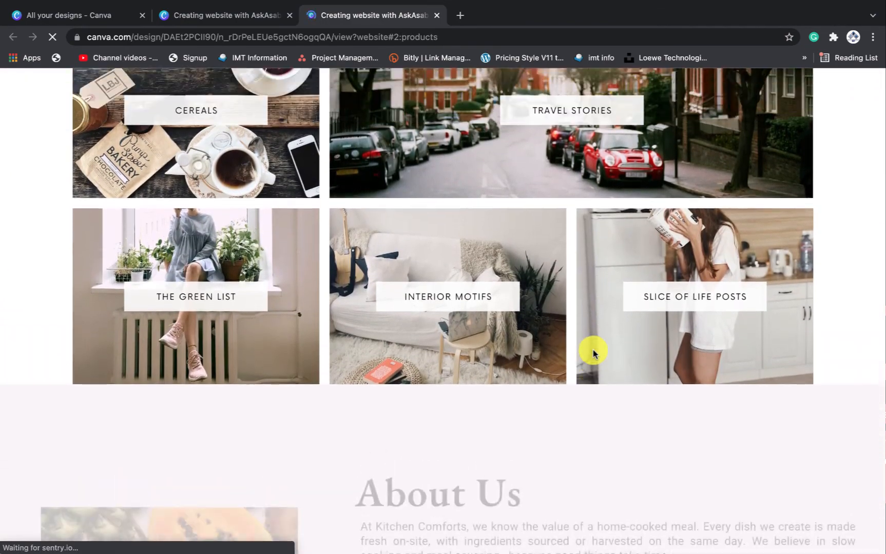
scroll(592, 353, "down", 1)
scroll(593, 353, "down", 7)
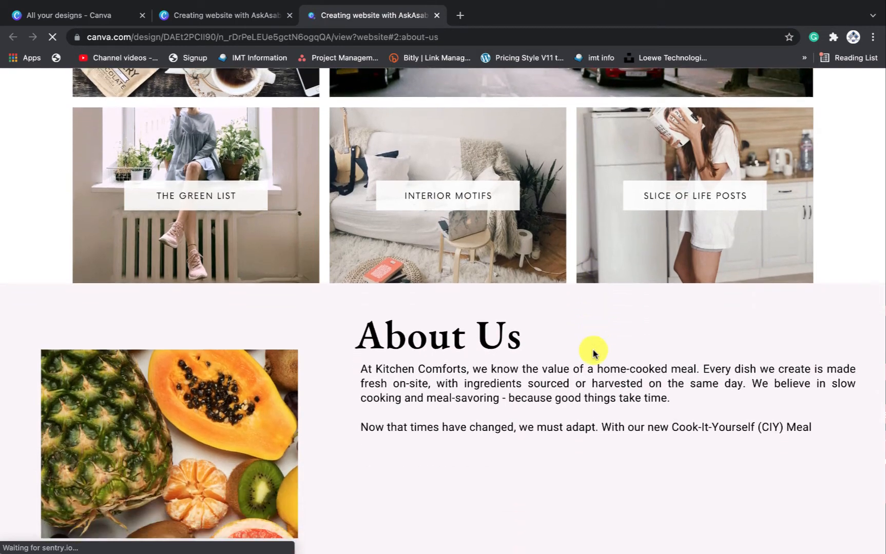
scroll(593, 353, "down", 2)
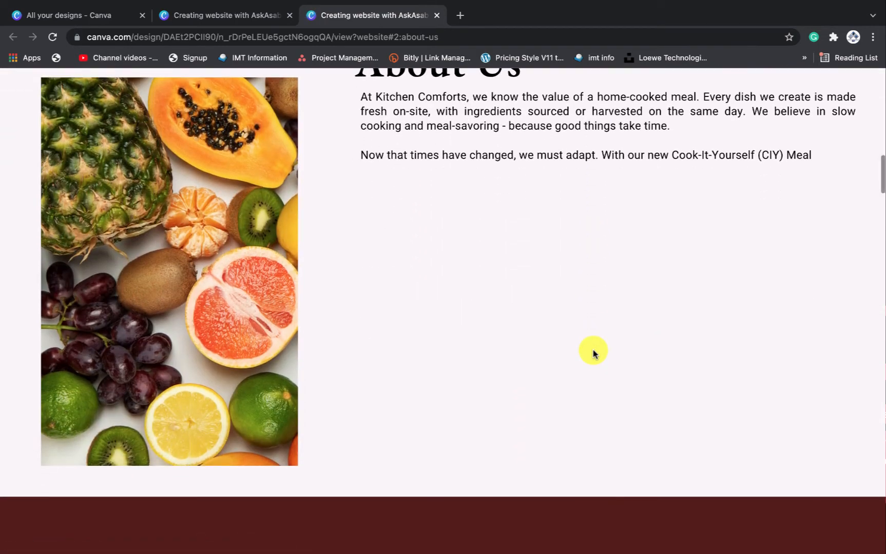
scroll(682, 360, "down", 1)
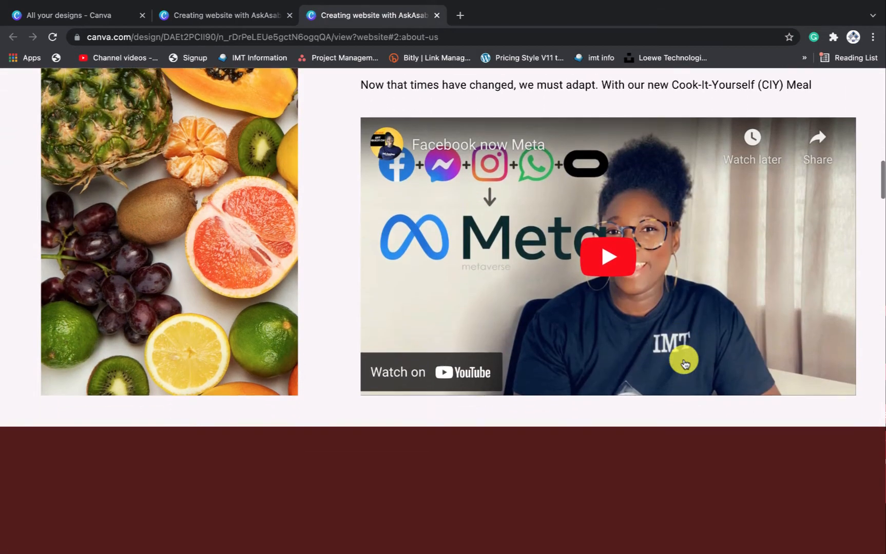
left_click(605, 269)
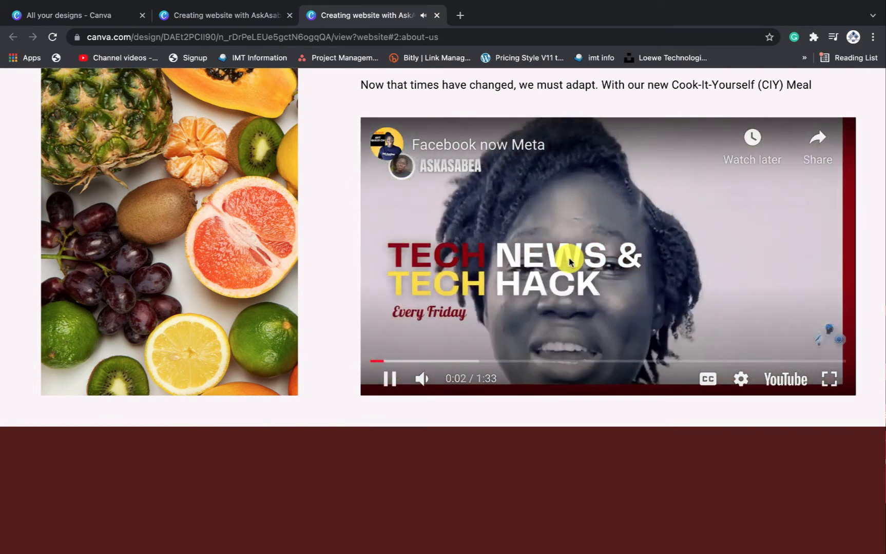
left_click(579, 263)
Scroll past both Gallery photo grids to reach the aerial city video section
scroll(619, 282, "down", 8)
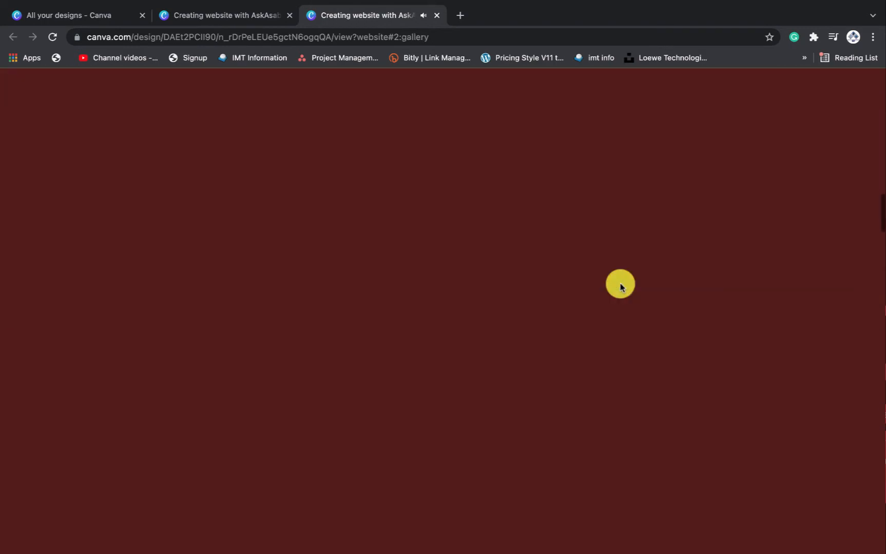
scroll(620, 287, "up", 1)
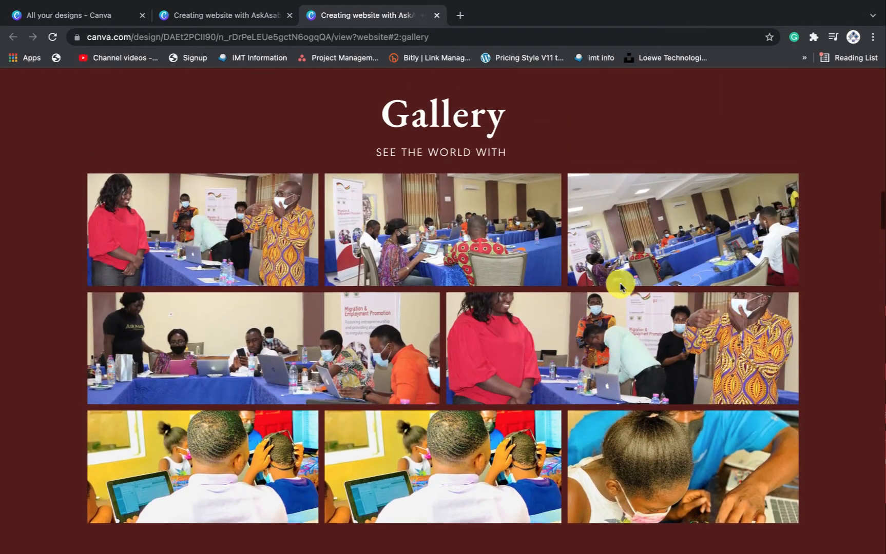
scroll(620, 288, "down", 2)
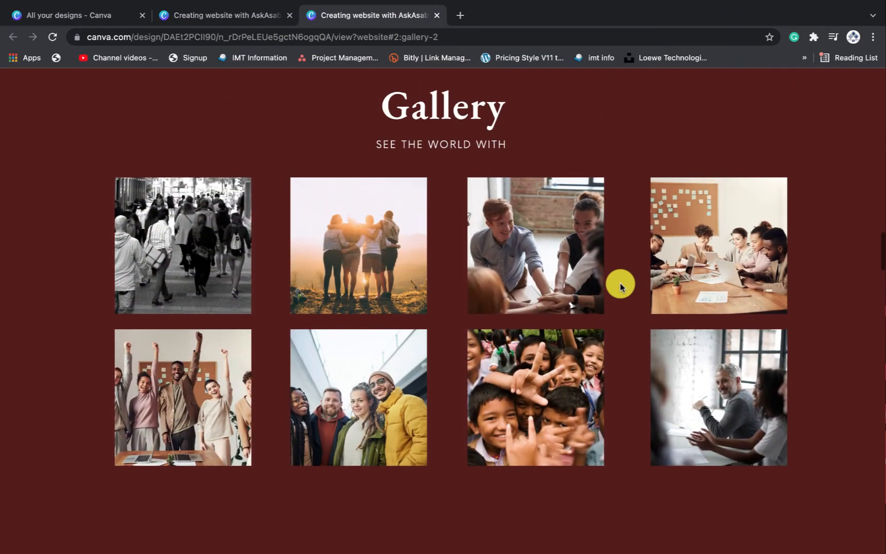
scroll(620, 286, "down", 7)
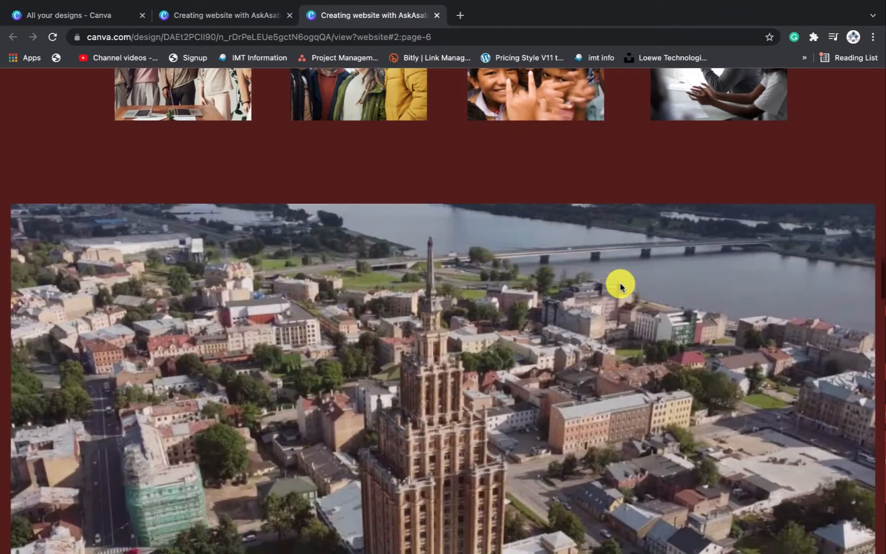
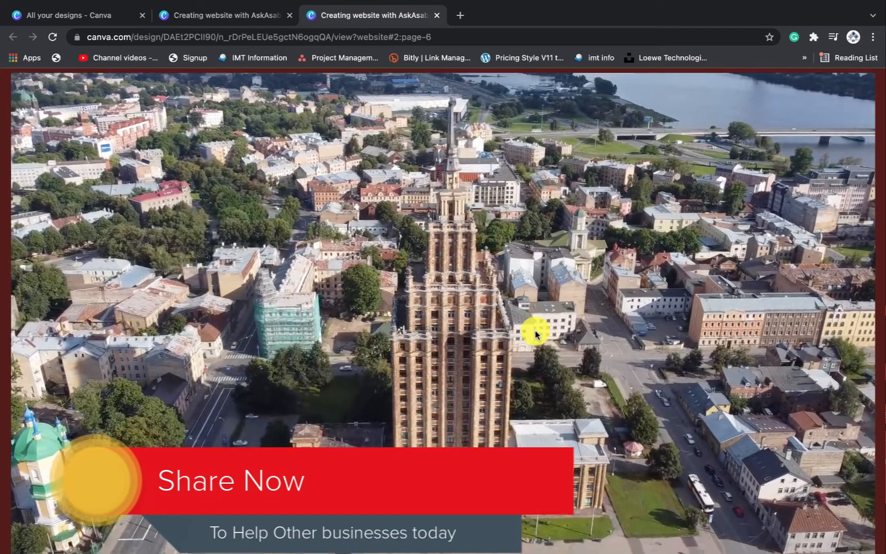
Scroll the live site up from the aerial video through Gallery and Products to the 'Welcome to Start Well' banner
scroll(535, 335, "down", 3)
scroll(535, 335, "down", 6)
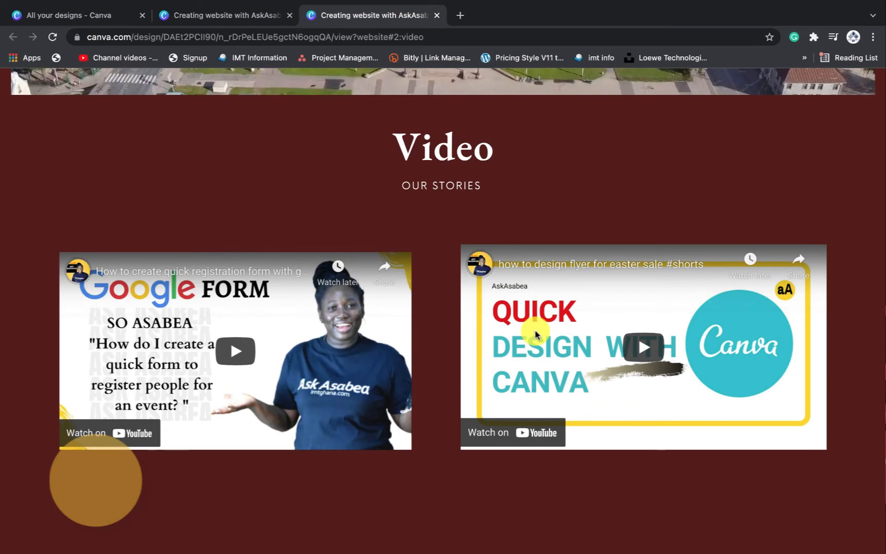
scroll(534, 334, "down", 1)
scroll(535, 335, "up", 1)
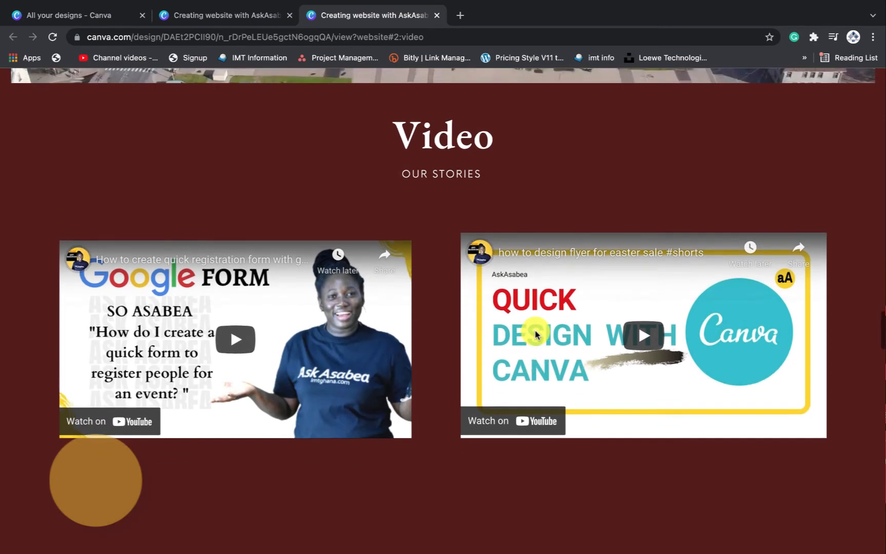
scroll(534, 335, "up", 1)
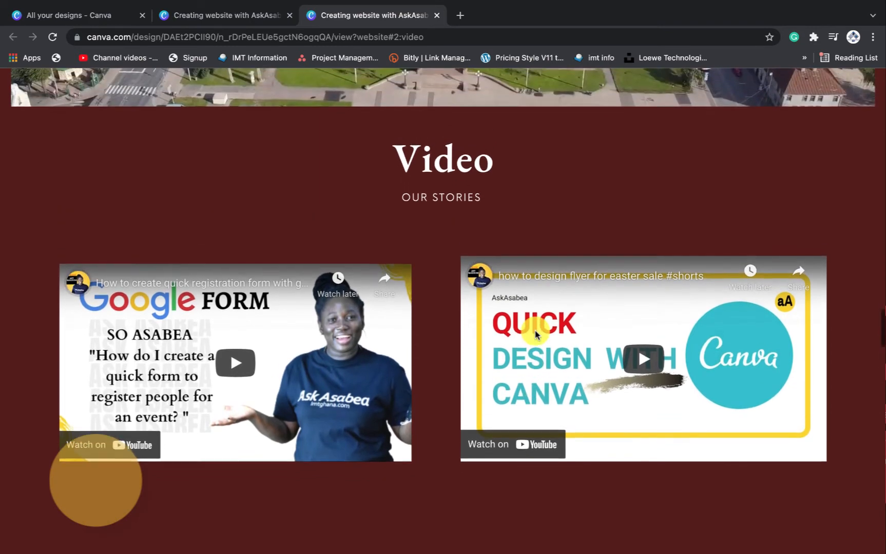
scroll(534, 335, "down", 2)
scroll(535, 335, "up", 1)
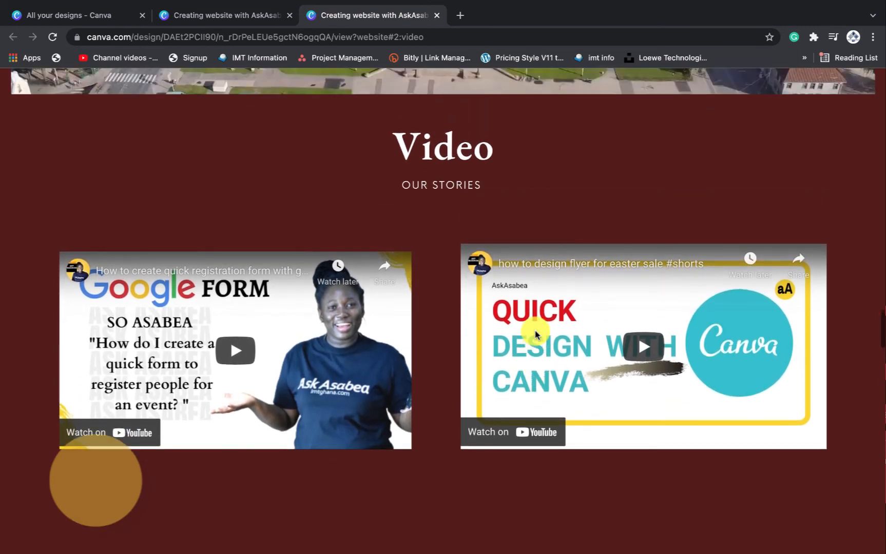
scroll(535, 334, "up", 2)
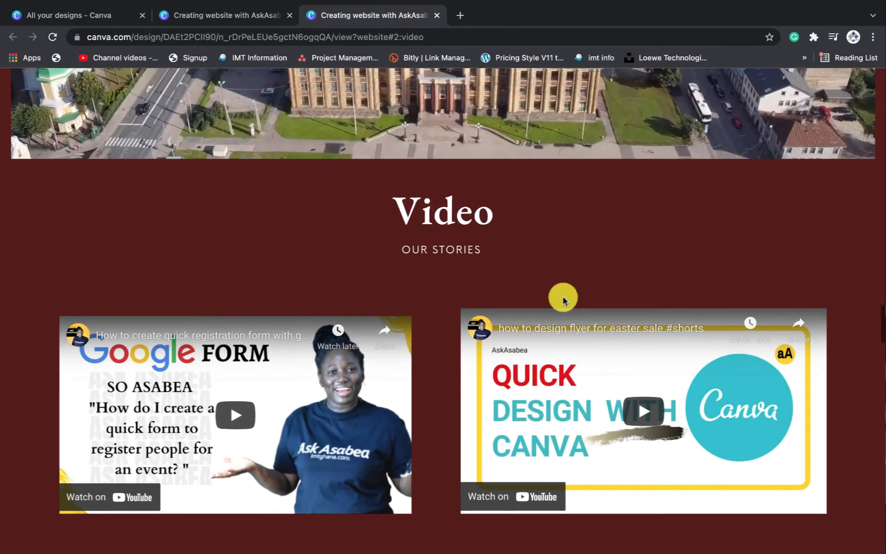
scroll(626, 263, "down", 5)
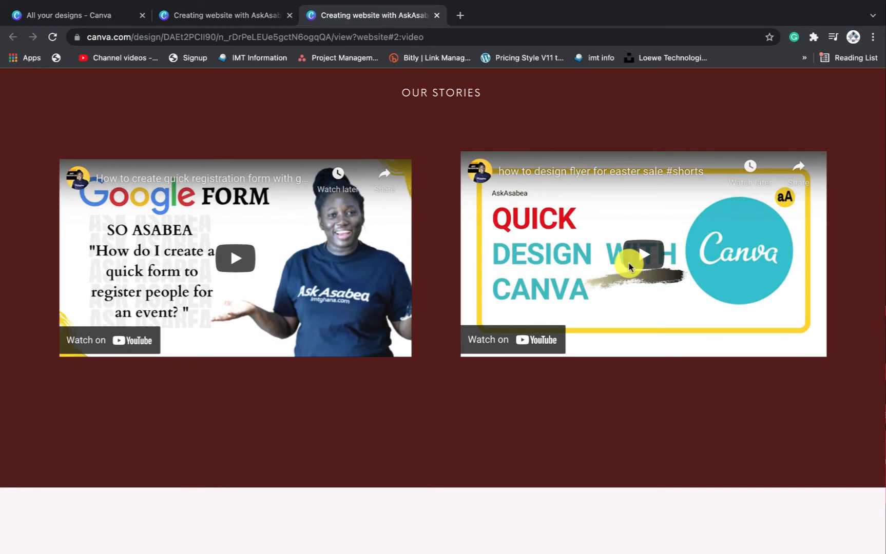
scroll(630, 267, "up", 10)
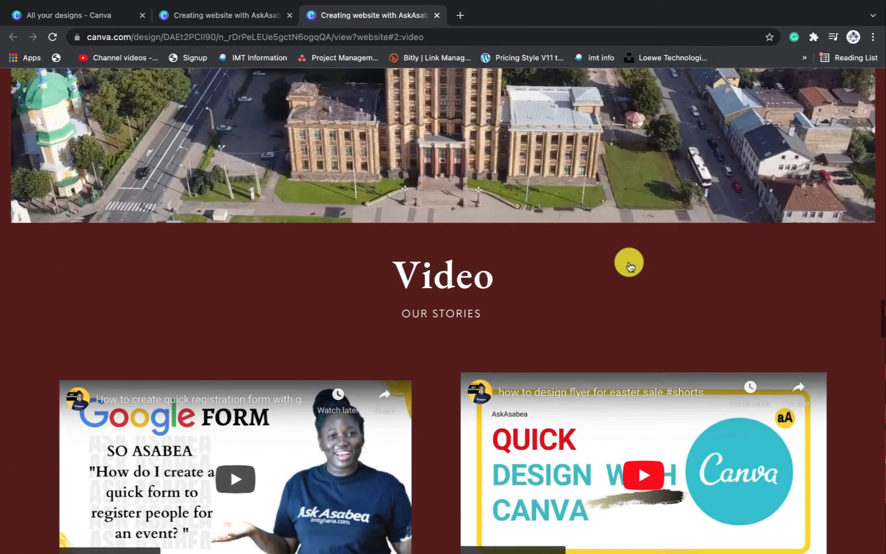
scroll(630, 266, "up", 20)
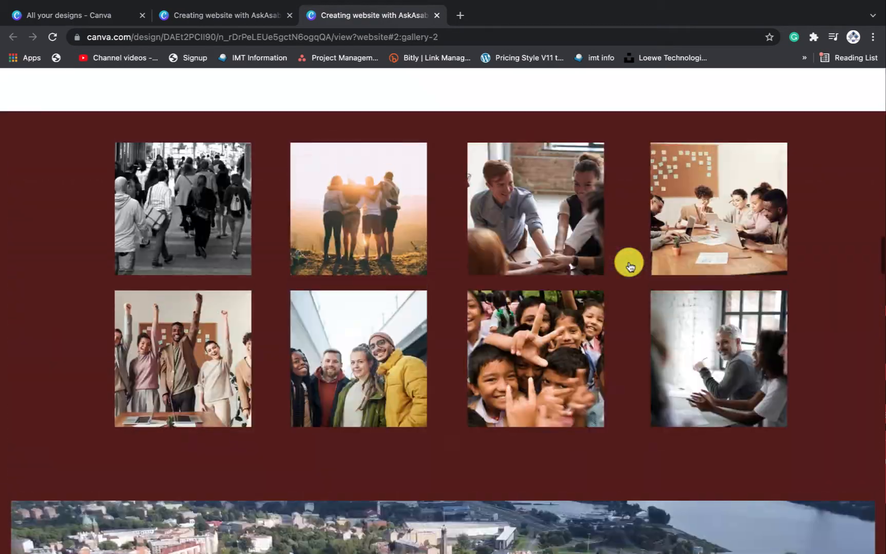
scroll(630, 266, "up", 15)
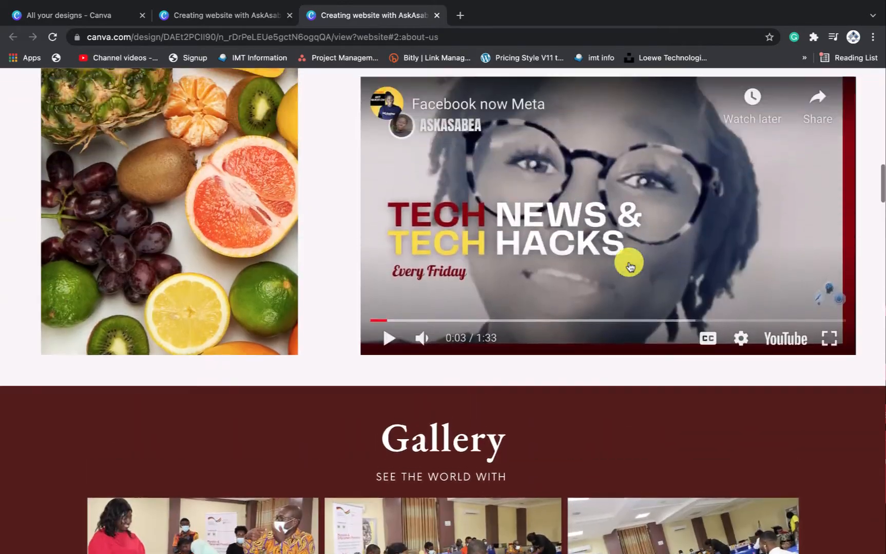
scroll(630, 265, "up", 10)
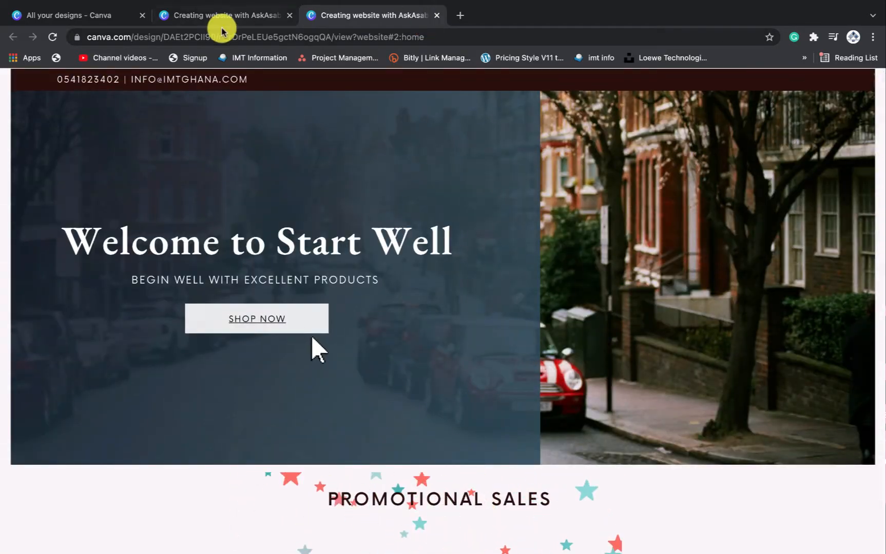
Return to the Canva editor tab and close the Website publish panel
left_click(236, 16)
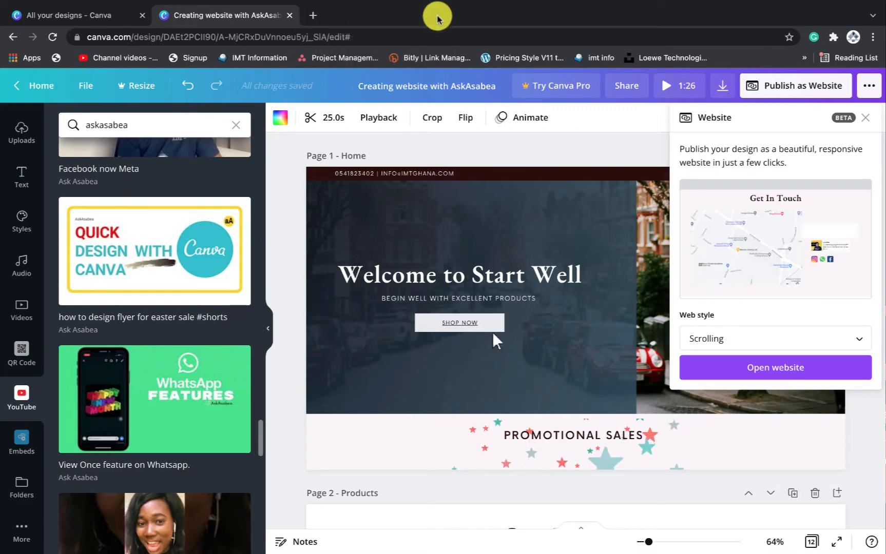
scroll(484, 353, "down", 2)
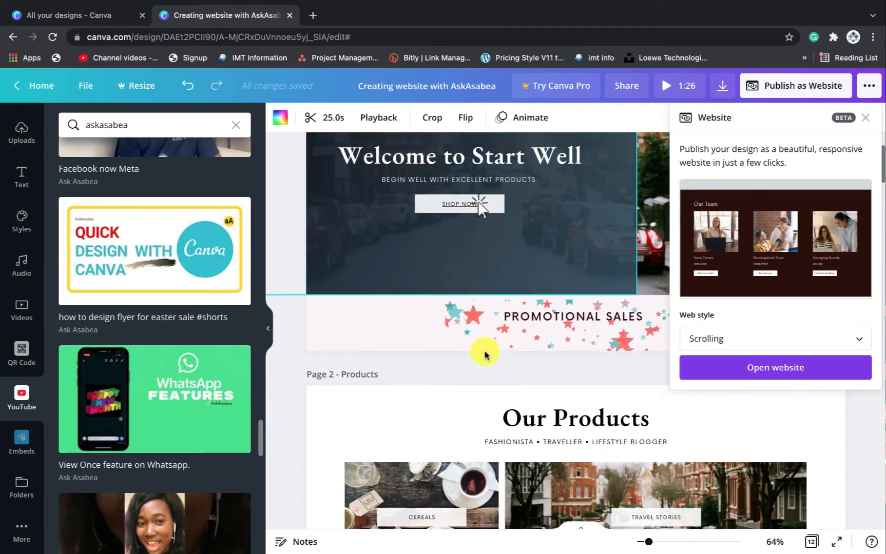
scroll(484, 353, "up", 2)
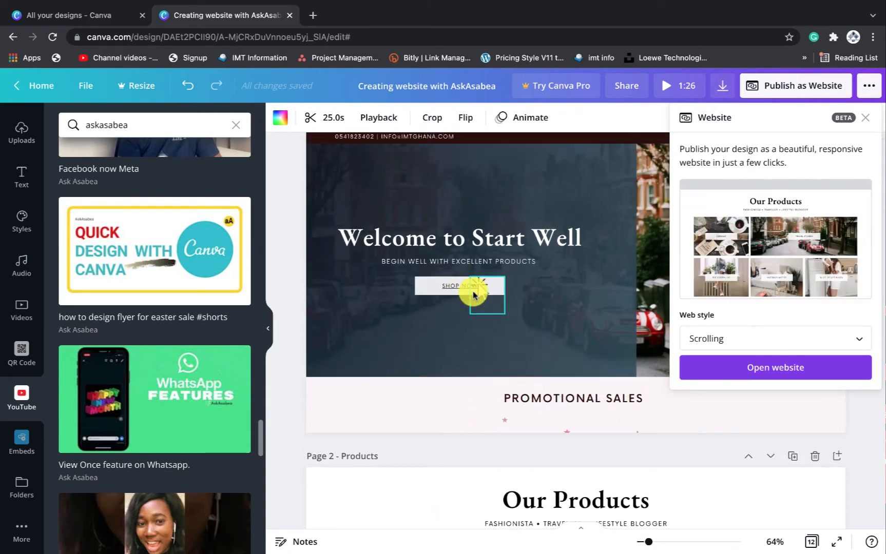
scroll(488, 328, "down", 10)
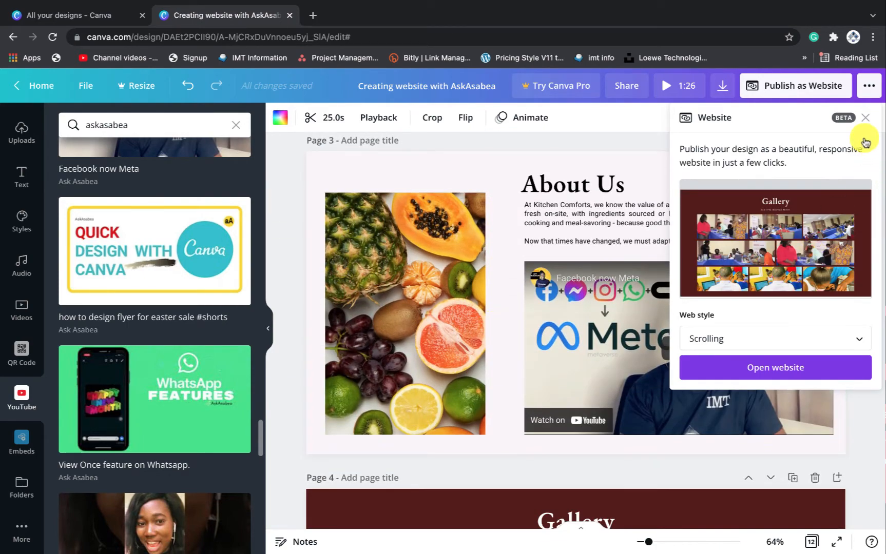
left_click(866, 117)
Scroll the design down to Page 10 My Videos with its two embedded YouTube videos
scroll(585, 267, "down", 8)
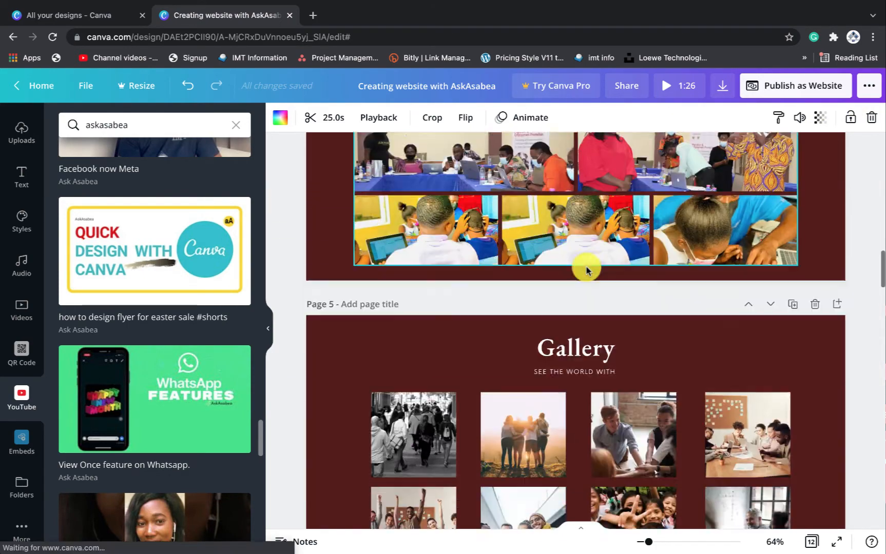
scroll(586, 270, "down", 10)
scroll(586, 269, "up", 4)
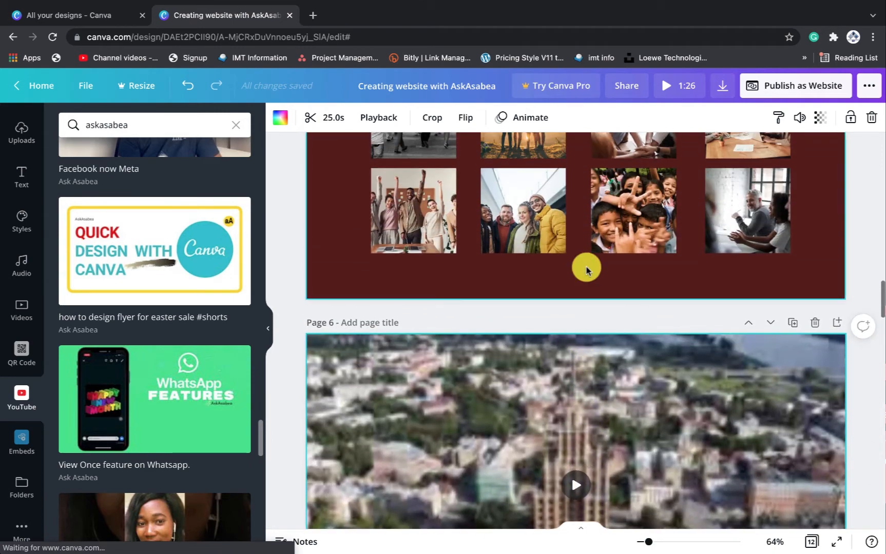
scroll(593, 290, "down", 10)
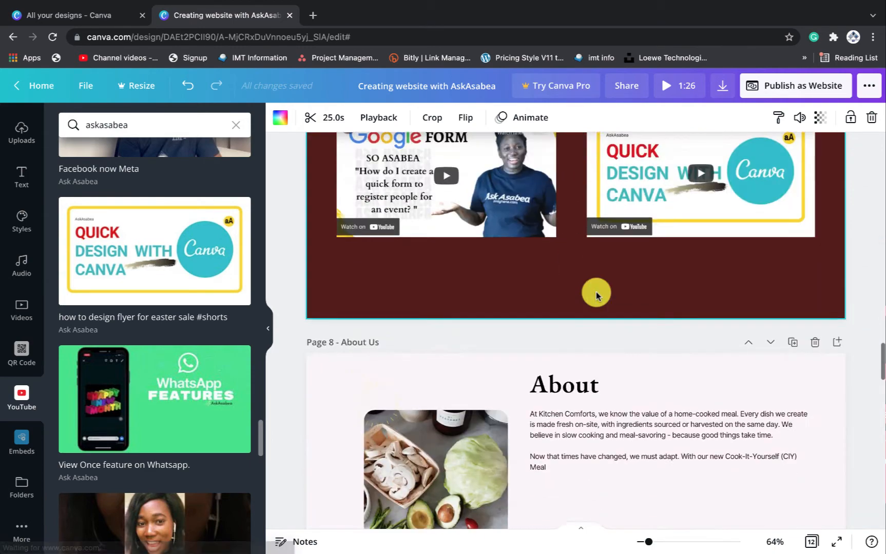
scroll(596, 296, "down", 6)
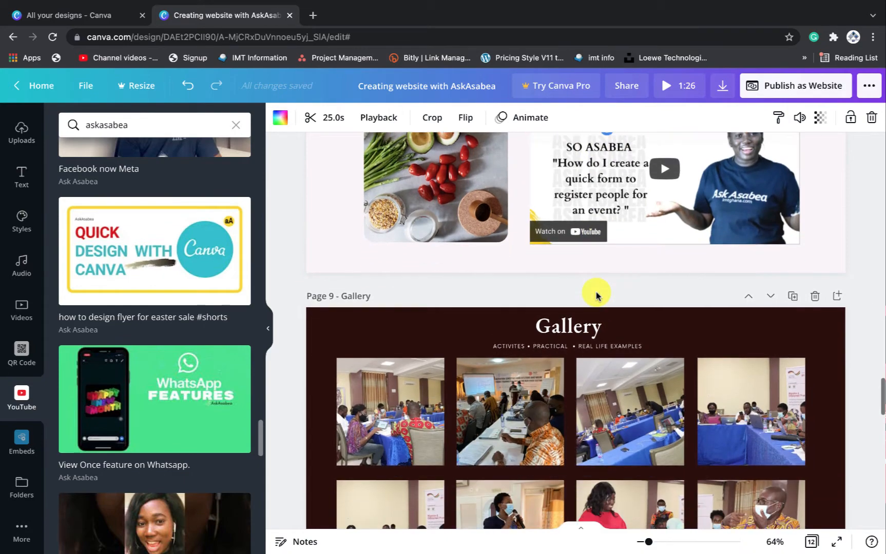
scroll(595, 295, "down", 10)
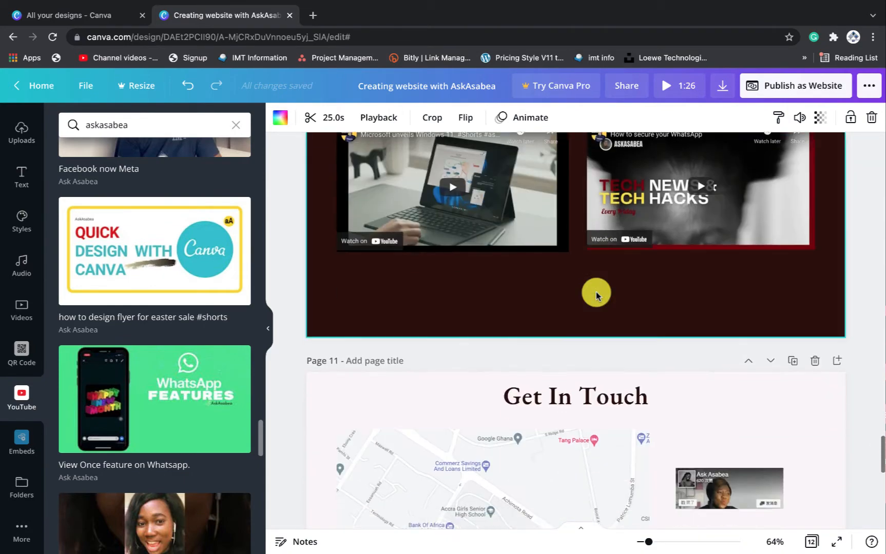
scroll(595, 295, "down", 2)
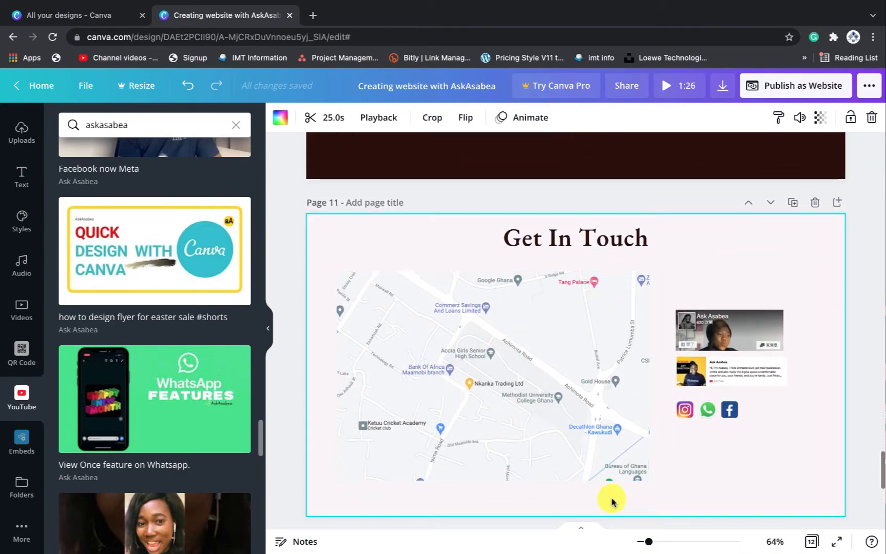
scroll(686, 336, "up", 5)
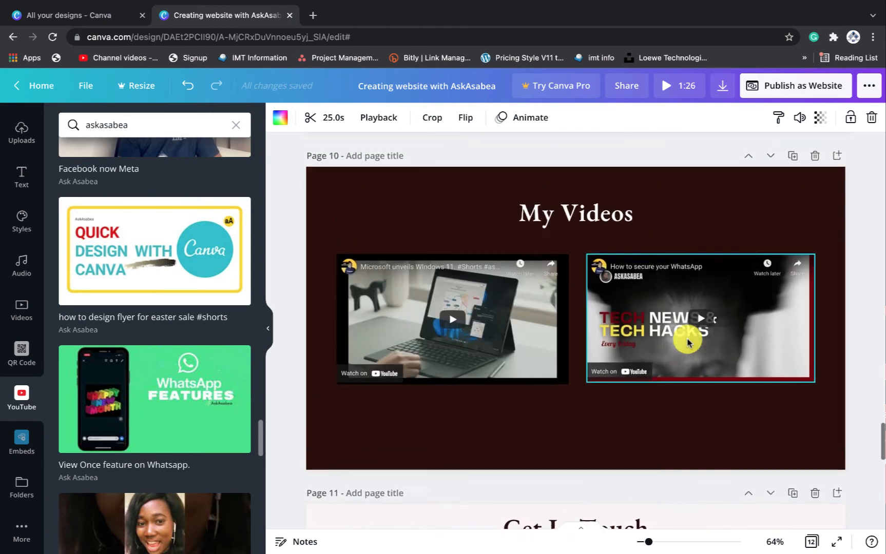
scroll(687, 342, "down", 2)
scroll(687, 342, "up", 3)
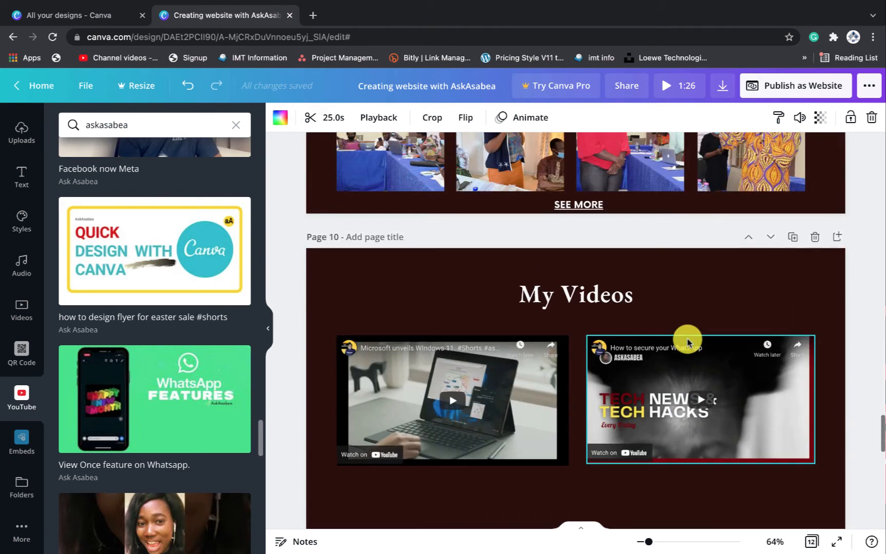
scroll(687, 343, "down", 3)
scroll(687, 342, "down", 1)
scroll(717, 314, "down", 1)
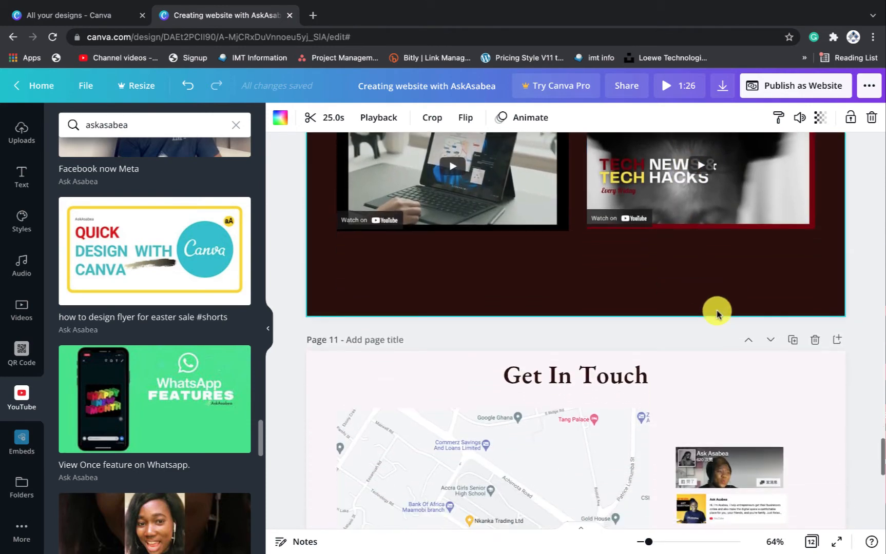
scroll(764, 300, "up", 1)
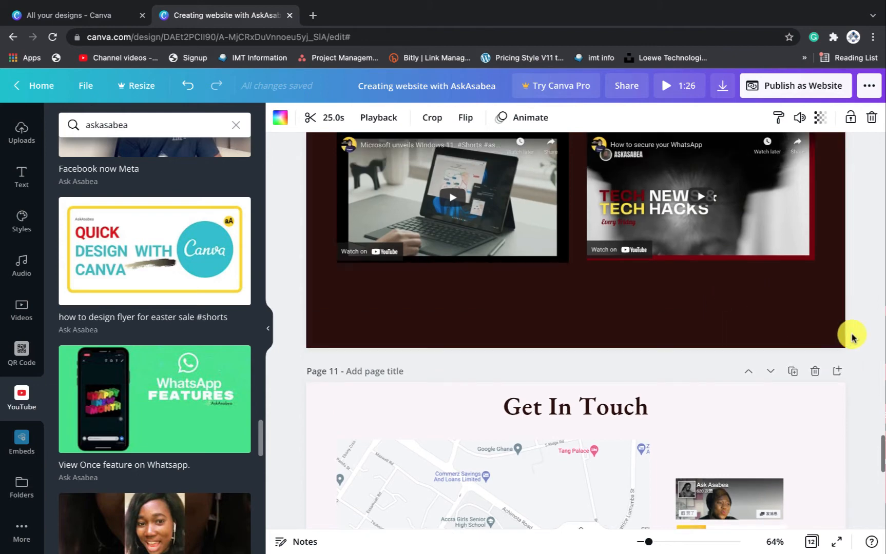
scroll(842, 329, "up", 5)
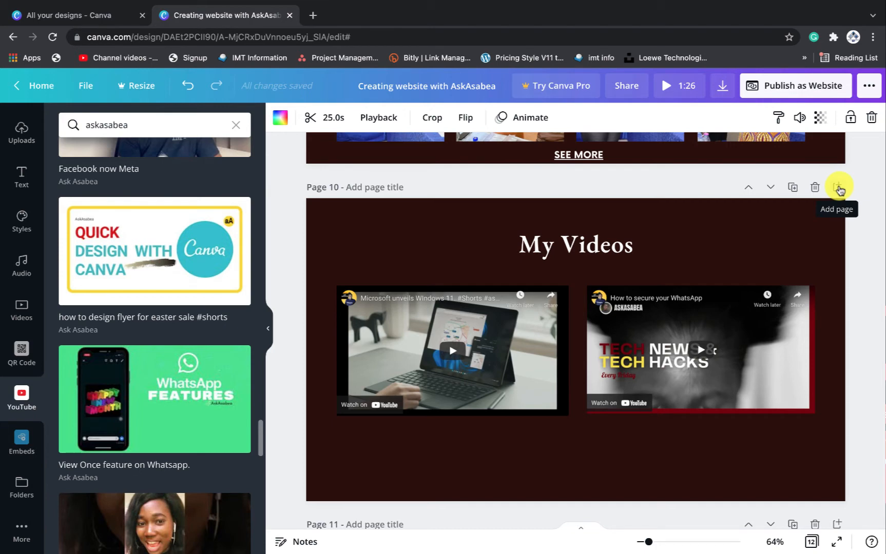
Add a blank Page 11 after My Videos with a light pink background
left_click(838, 188)
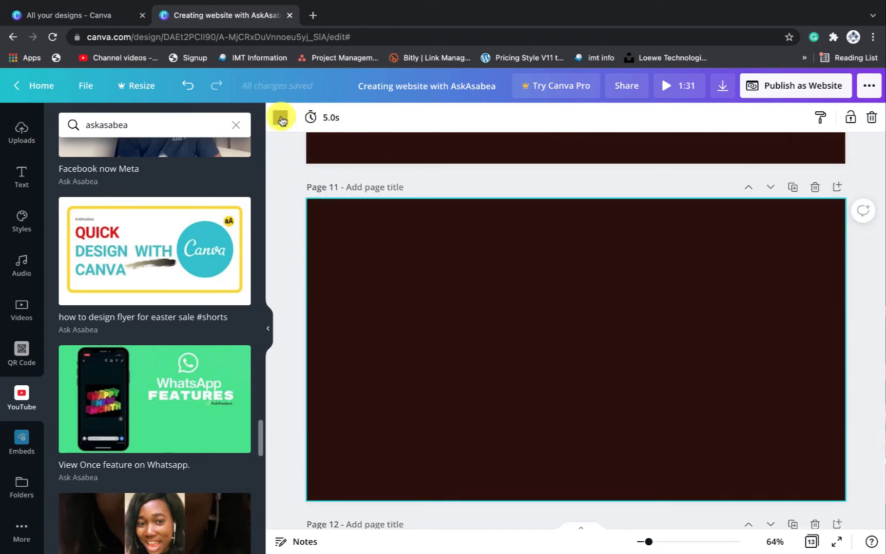
left_click(281, 119)
left_click(67, 210)
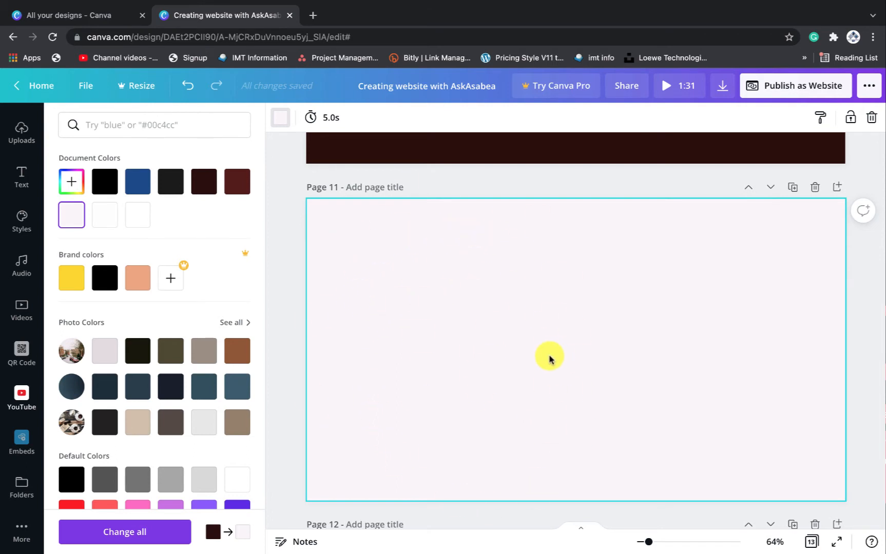
Embed the sample Google Maps Taj Mahal map, then delete it from Page 11
left_click(22, 441)
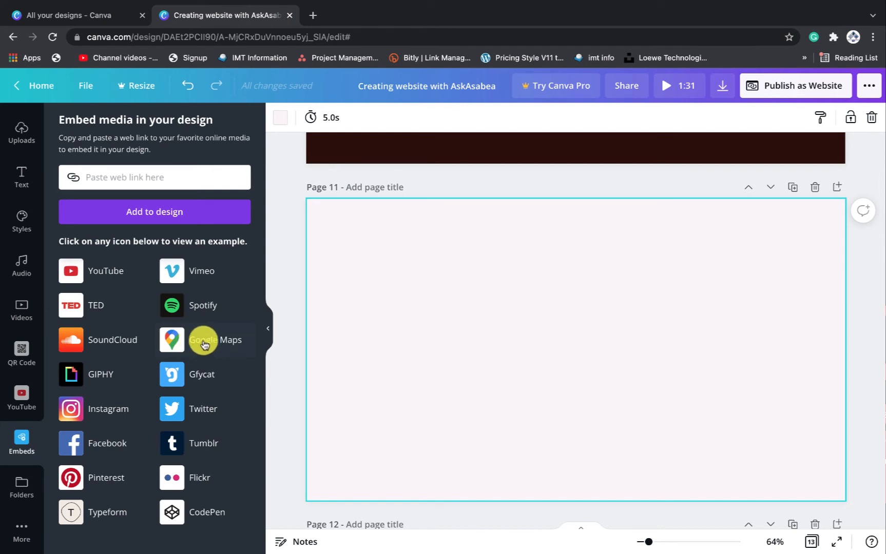
left_click(204, 343)
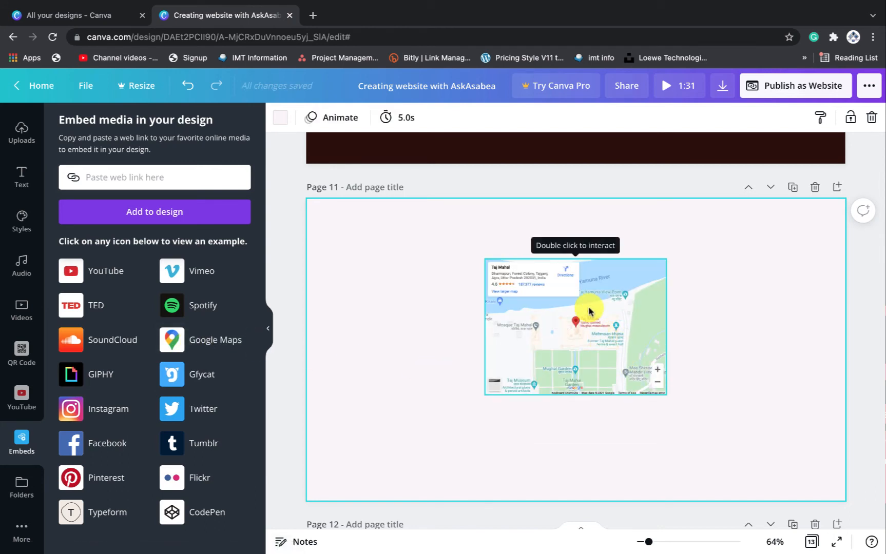
left_click_drag(597, 310, 461, 291)
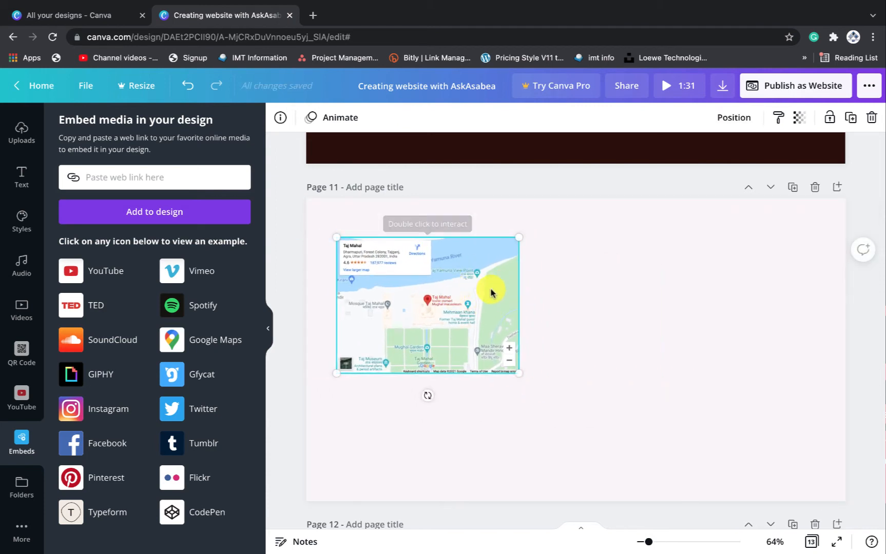
key("Delete")
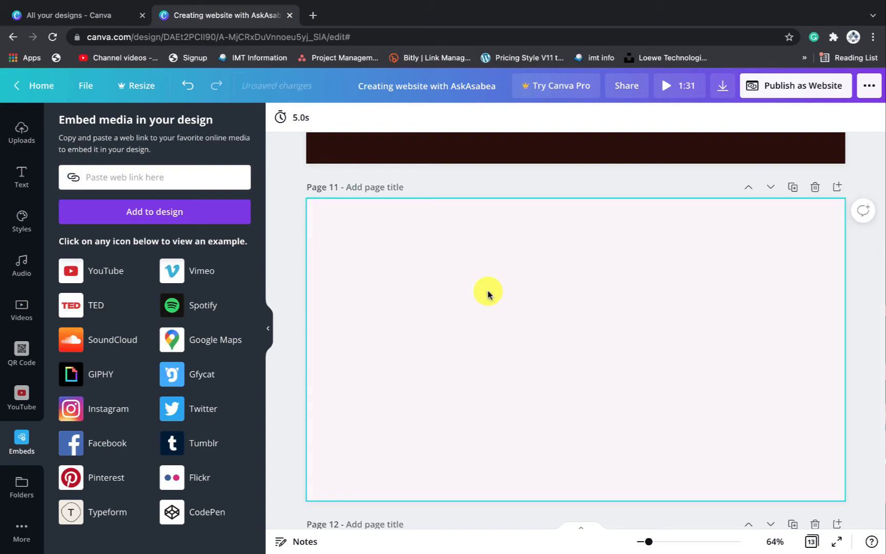
Open Google Maps in a new tab, search 'Accra Mall', copy its share link and return to Canva
left_click(311, 16)
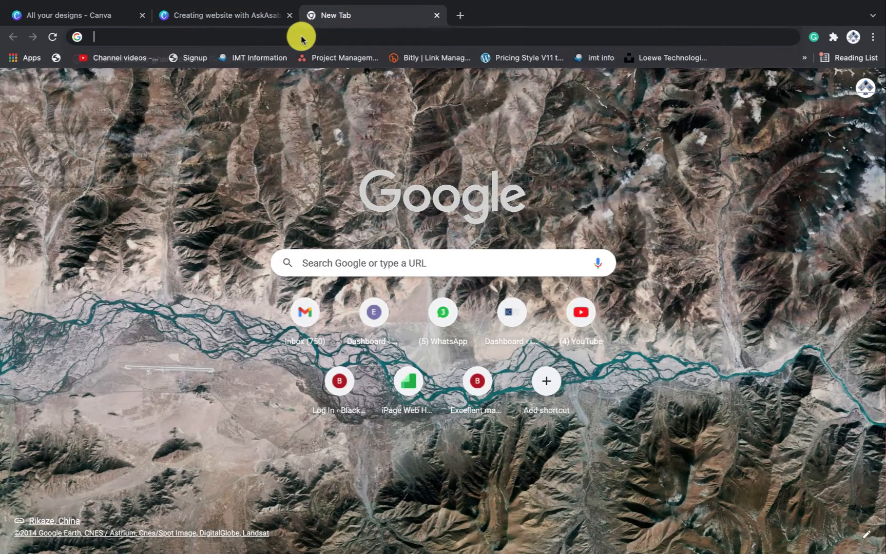
type("maps.google.com/maps")
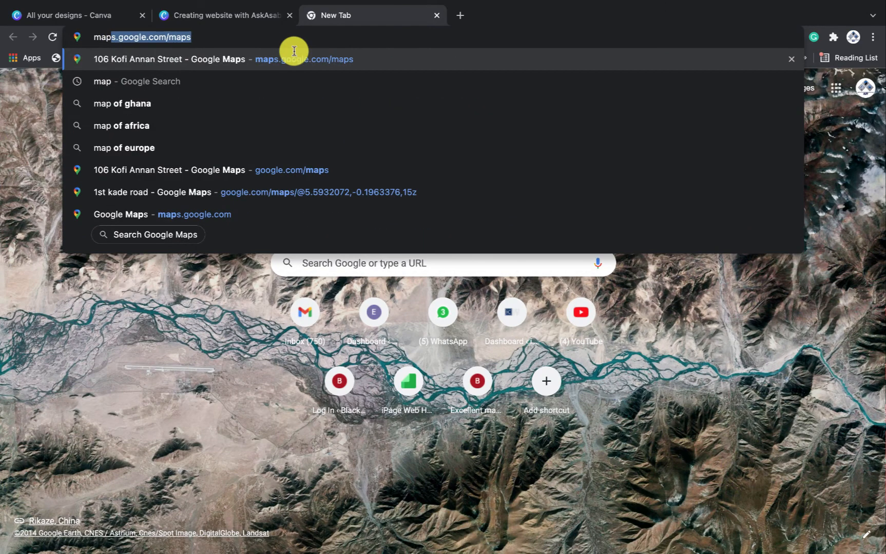
key("Return")
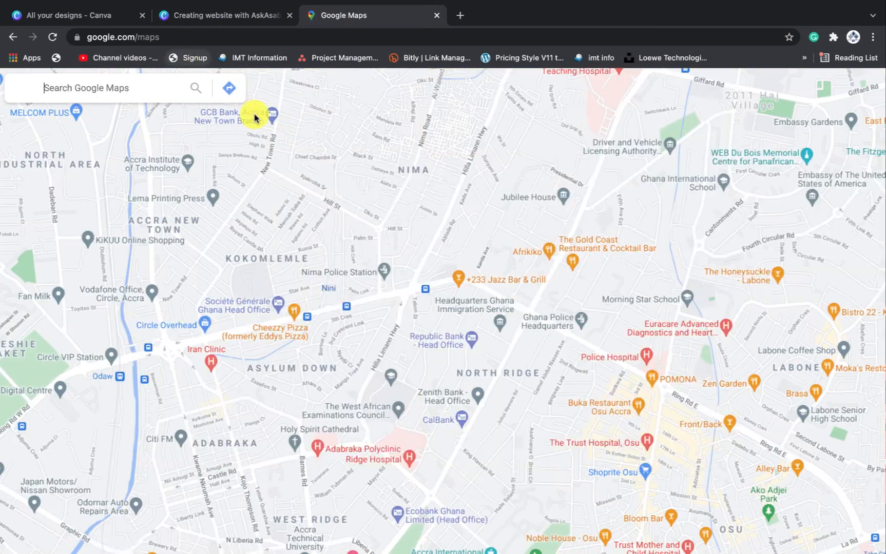
left_click(104, 88)
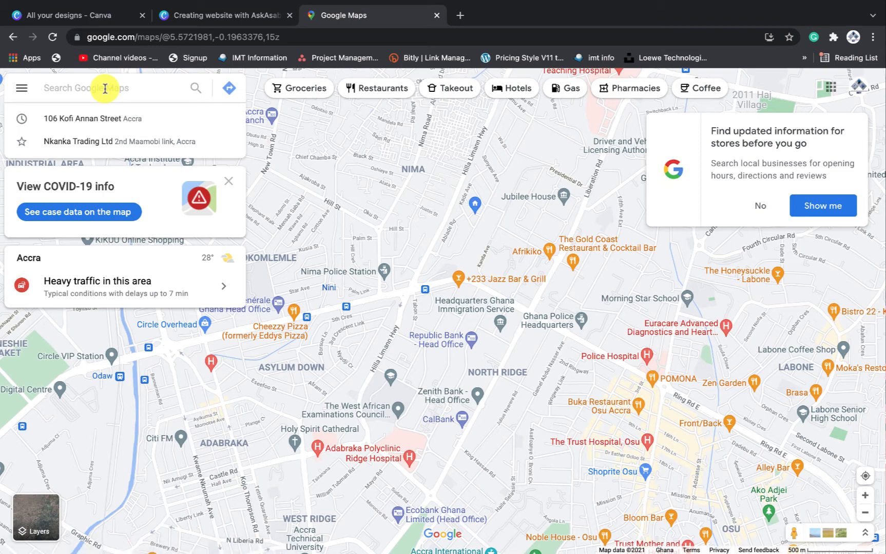
type("accra")
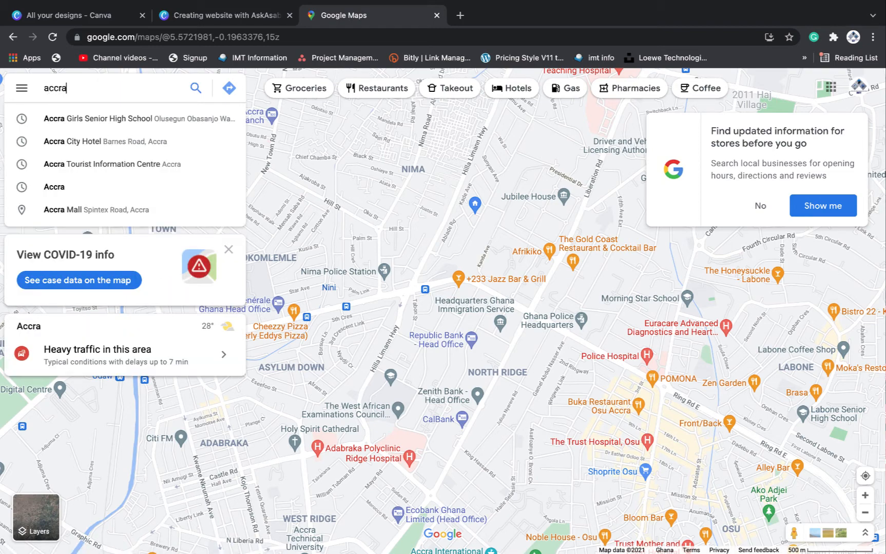
left_click(104, 210)
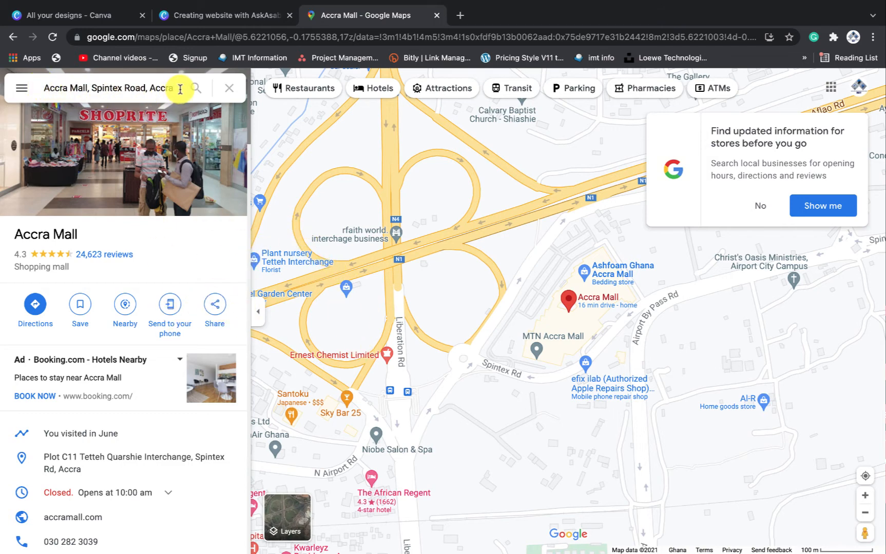
left_click(215, 310)
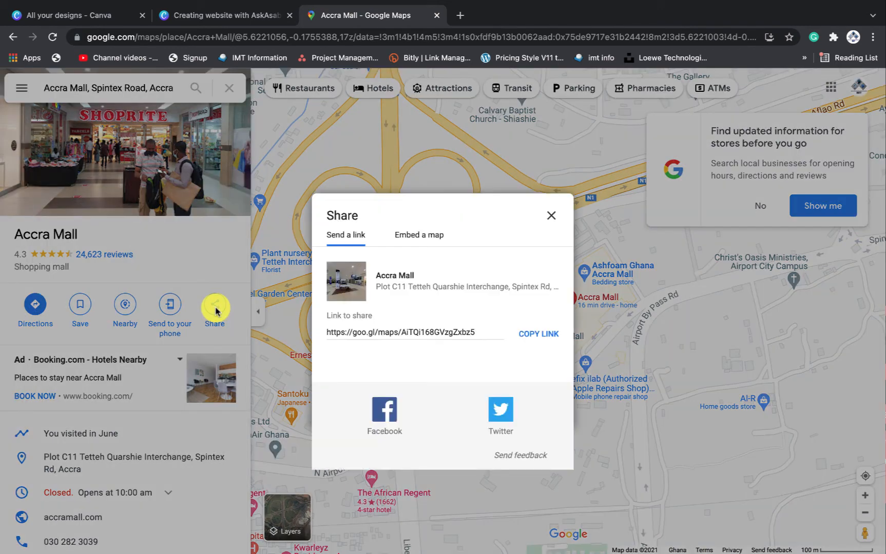
left_click(534, 335)
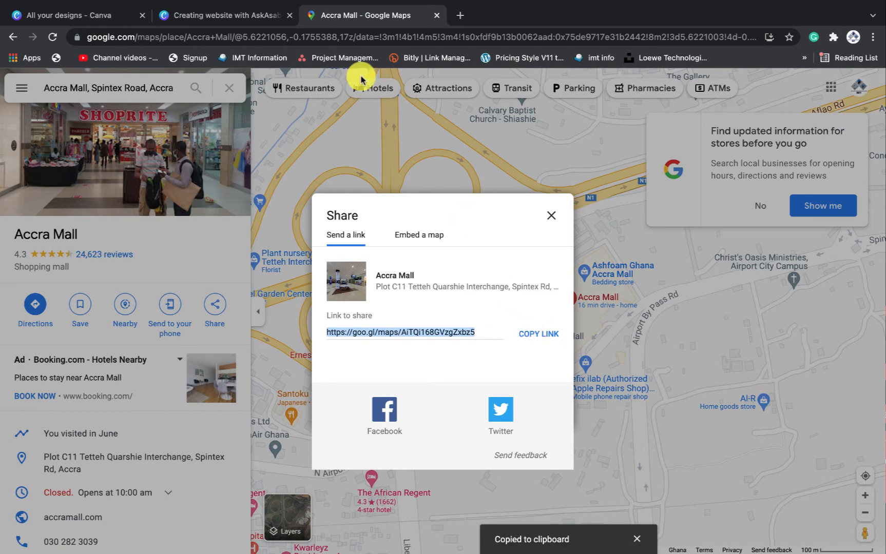
left_click(216, 17)
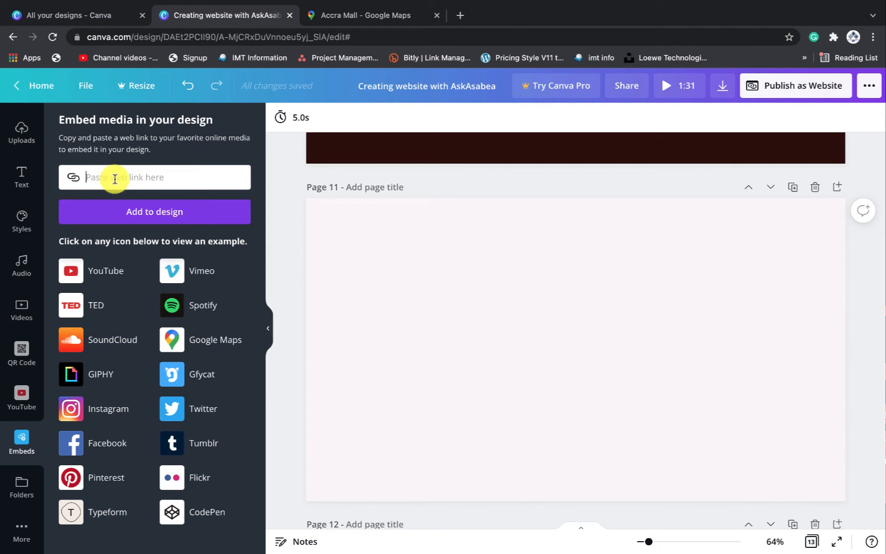
Paste the Accra Mall link into Embeds, add the map to Page 11 and move it up-left
key("ctrl+v")
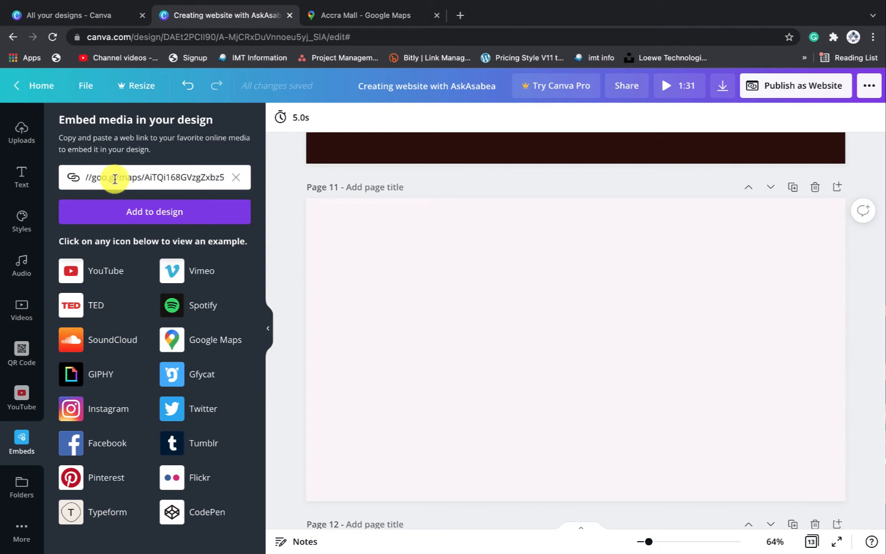
left_click(162, 213)
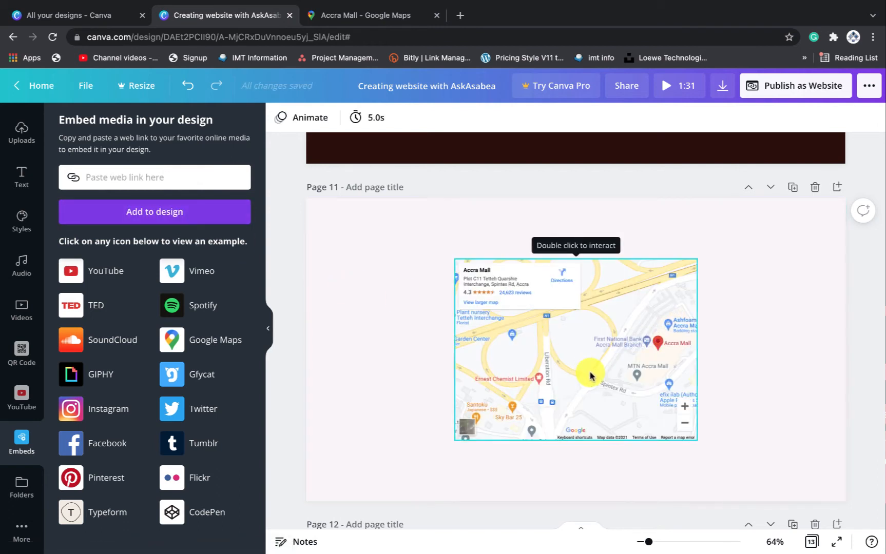
left_click_drag(628, 364, 512, 339)
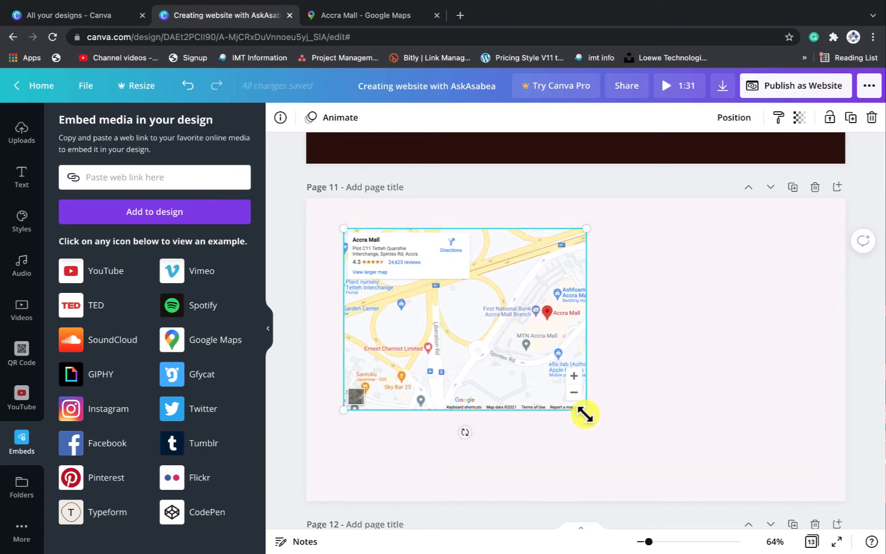
Resize the Accra Mall map with its corner handles and set it against Page 11's left side
left_click_drag(585, 414, 630, 468)
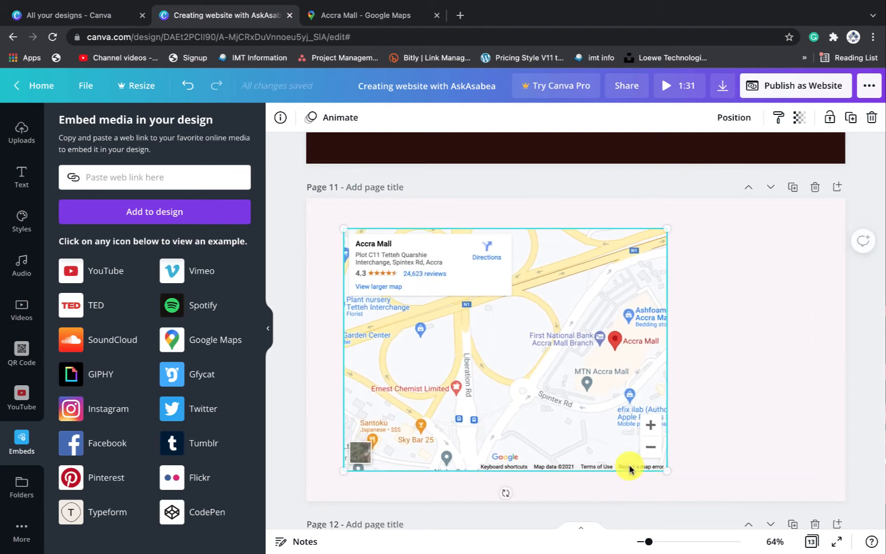
left_click_drag(539, 356, 504, 354)
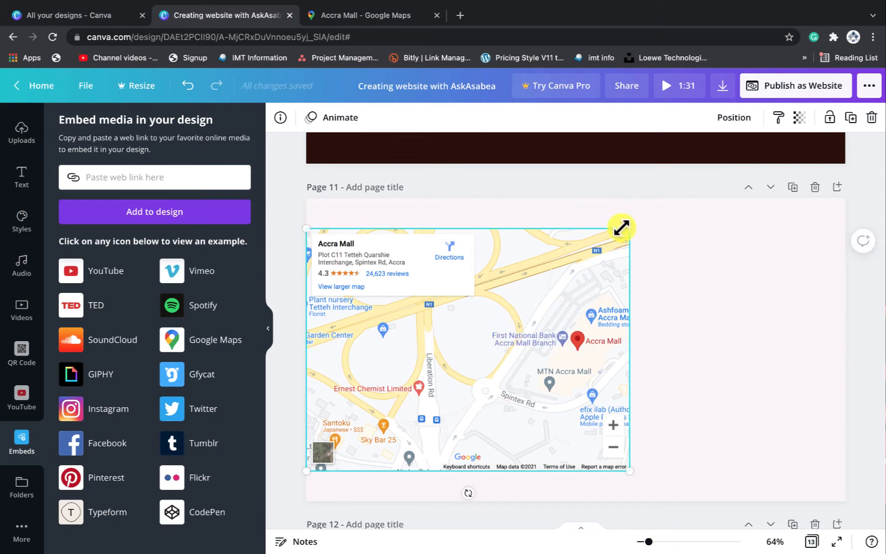
left_click_drag(622, 227, 639, 171)
left_click_drag(663, 473, 585, 403)
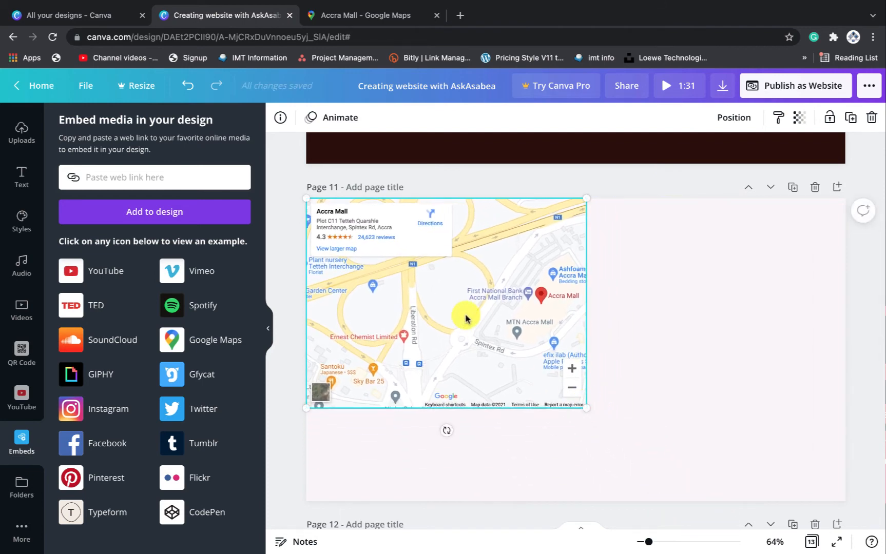
left_click_drag(466, 316, 468, 361)
left_click(681, 394)
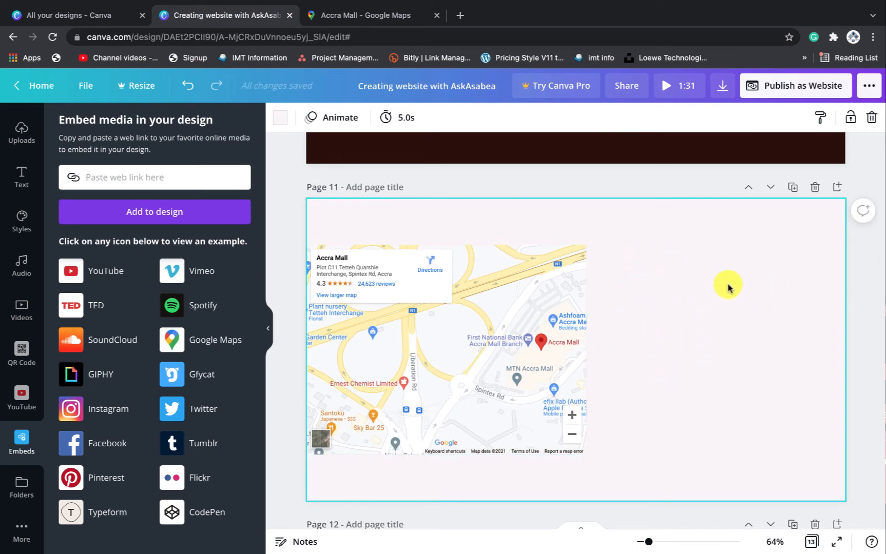
scroll(714, 341, "up", 1)
scroll(714, 341, "down", 1)
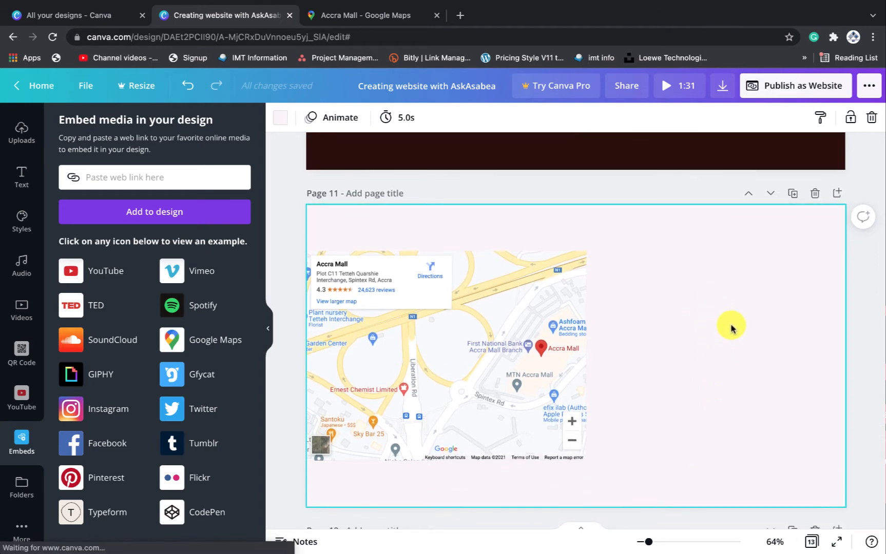
Remove the stray paragraph text and place an 'Add a subheading' text box beside the map
key("t")
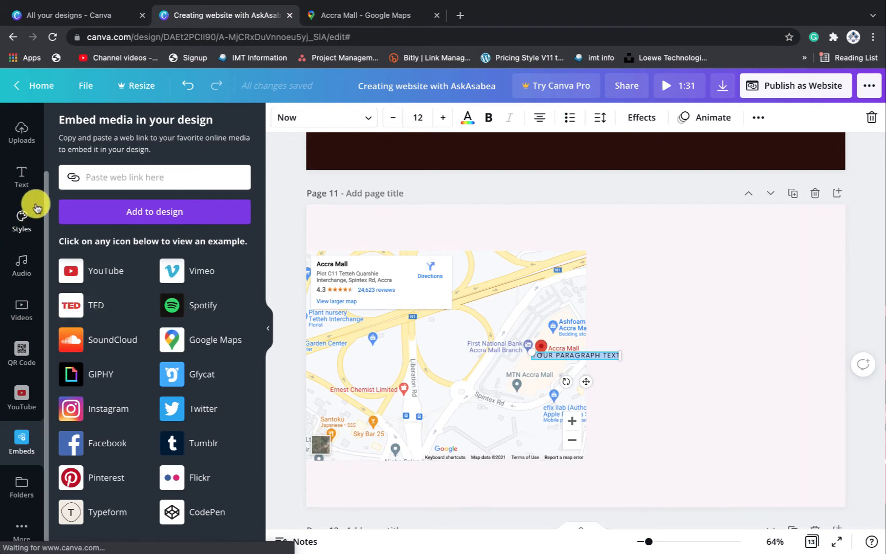
left_click(22, 179)
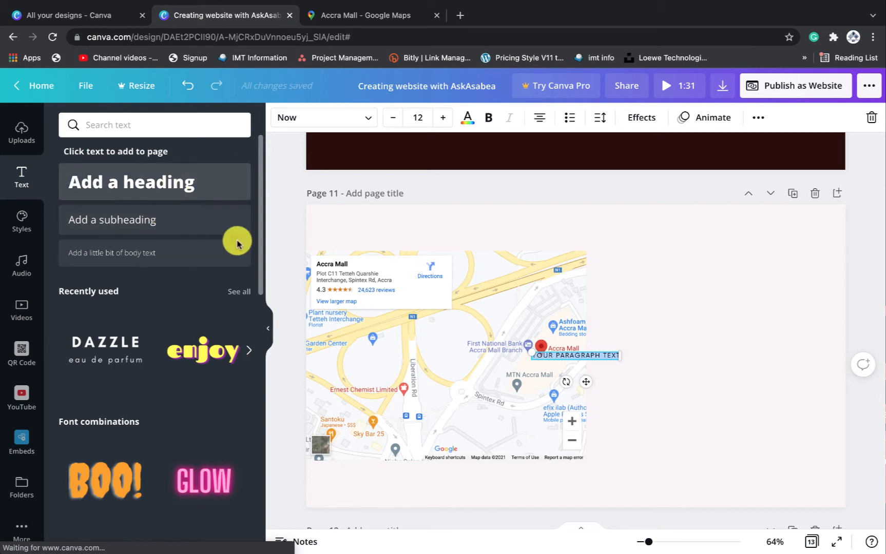
left_click_drag(584, 381, 712, 312)
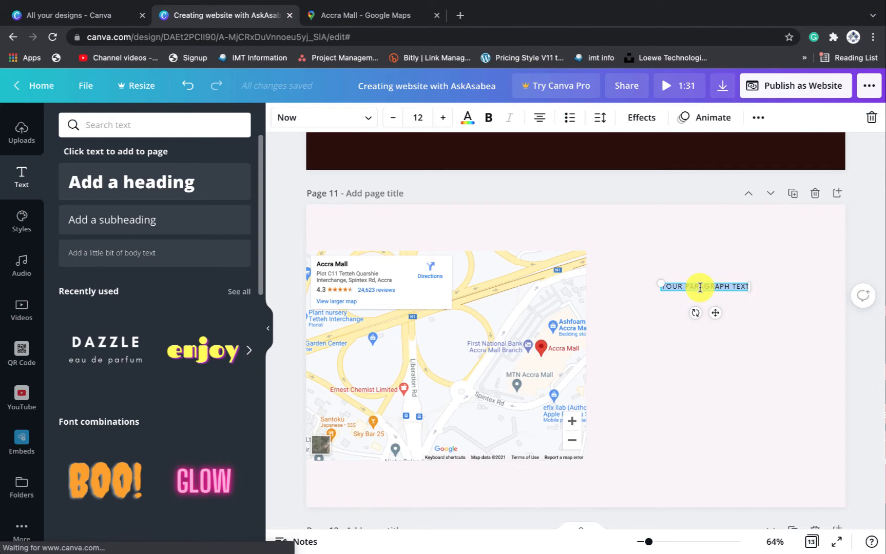
key("Delete")
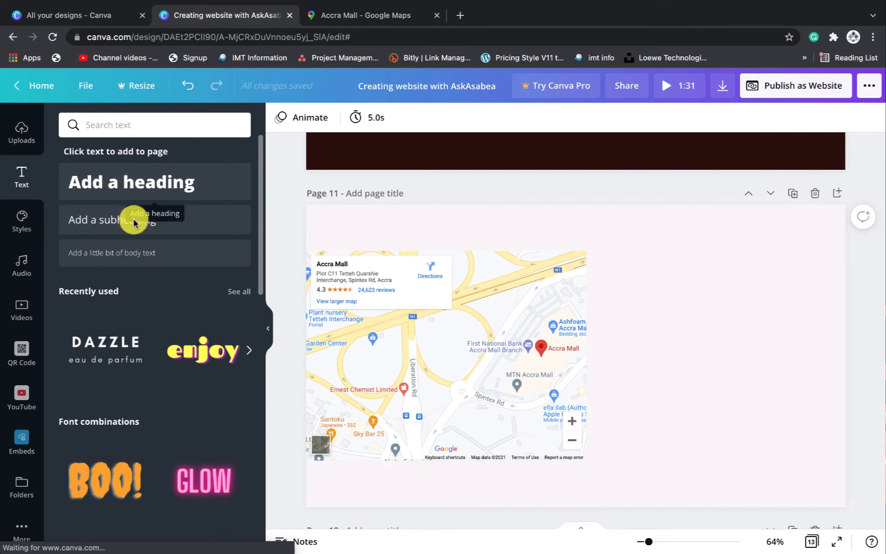
left_click(99, 221)
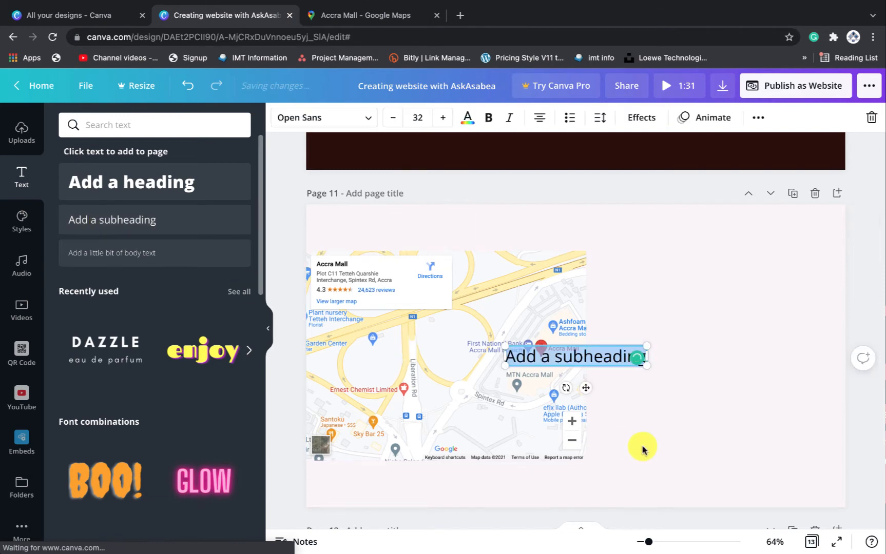
left_click_drag(578, 386, 729, 338)
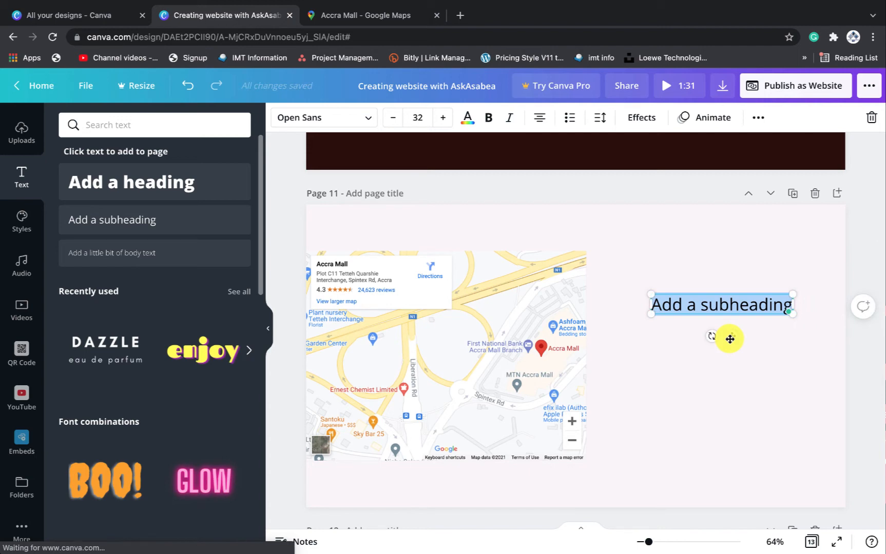
key("BackSpace")
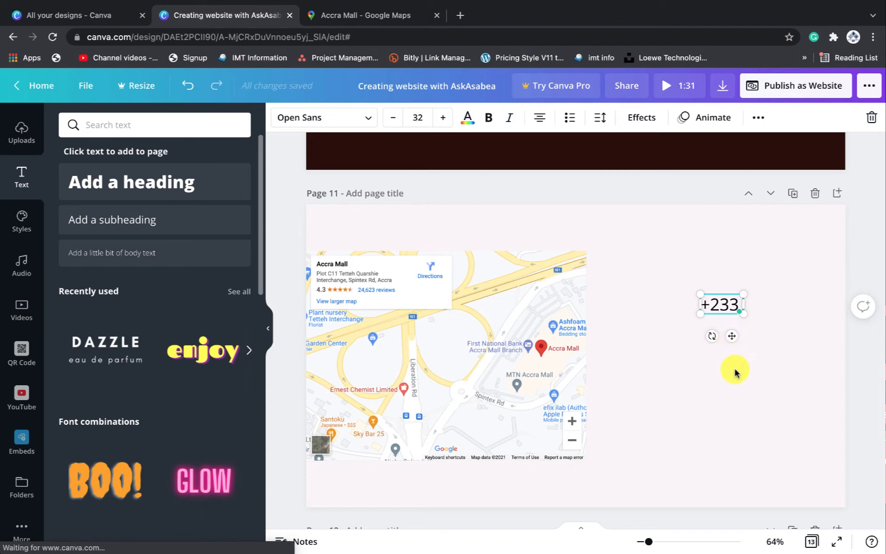
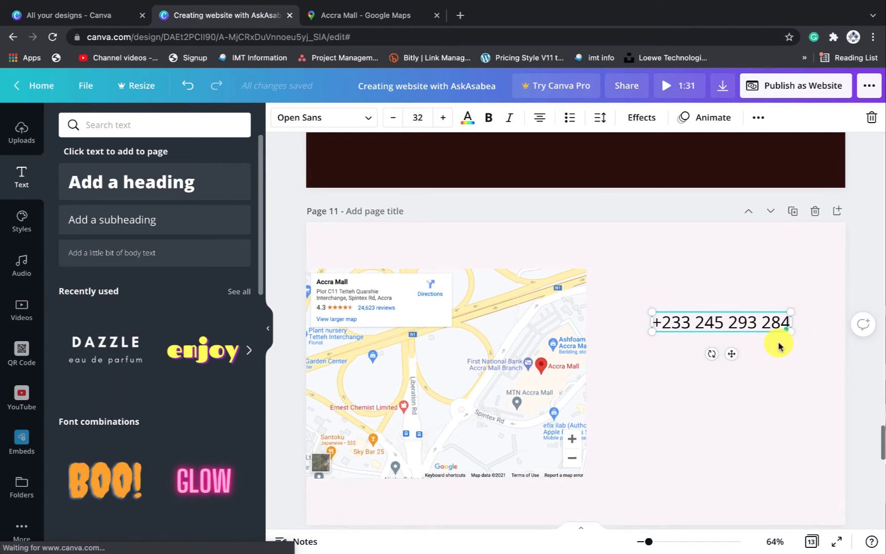
scroll(777, 342, "up", 8)
scroll(777, 343, "up", 5)
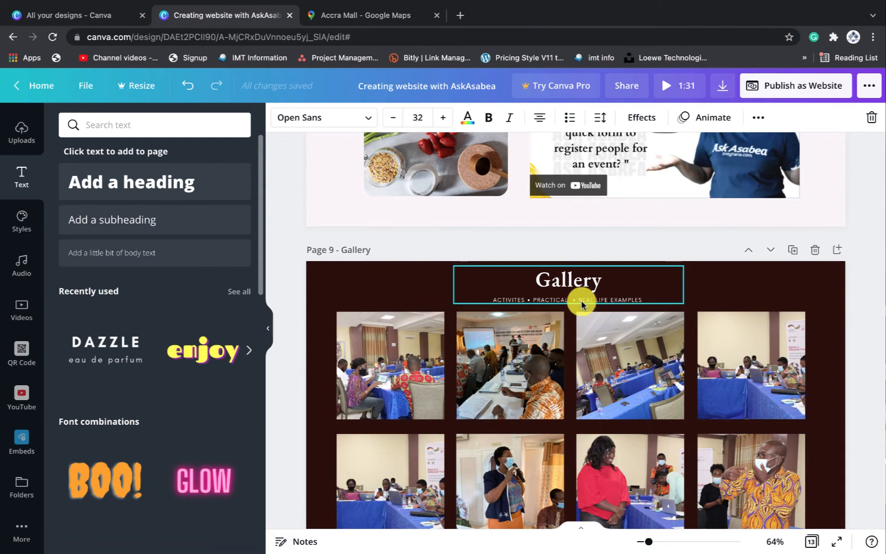
left_click(578, 301)
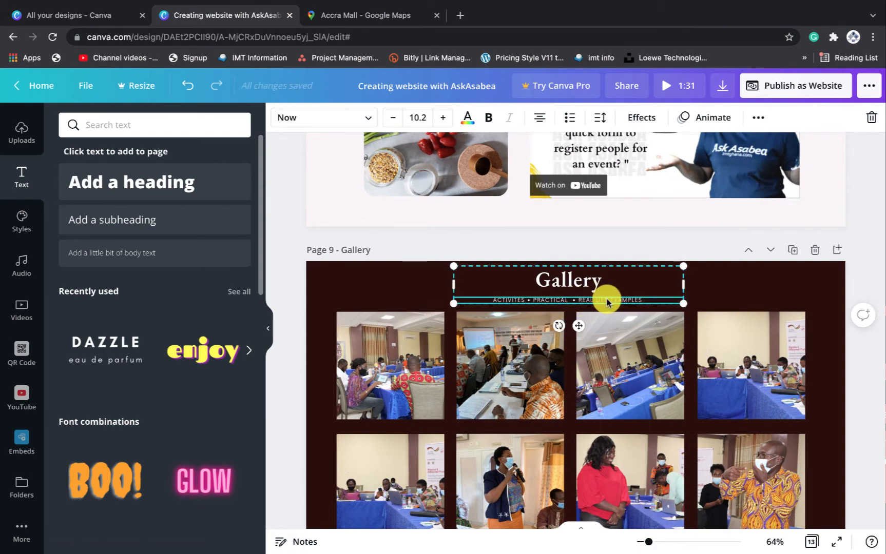
scroll(607, 298, "down", 12)
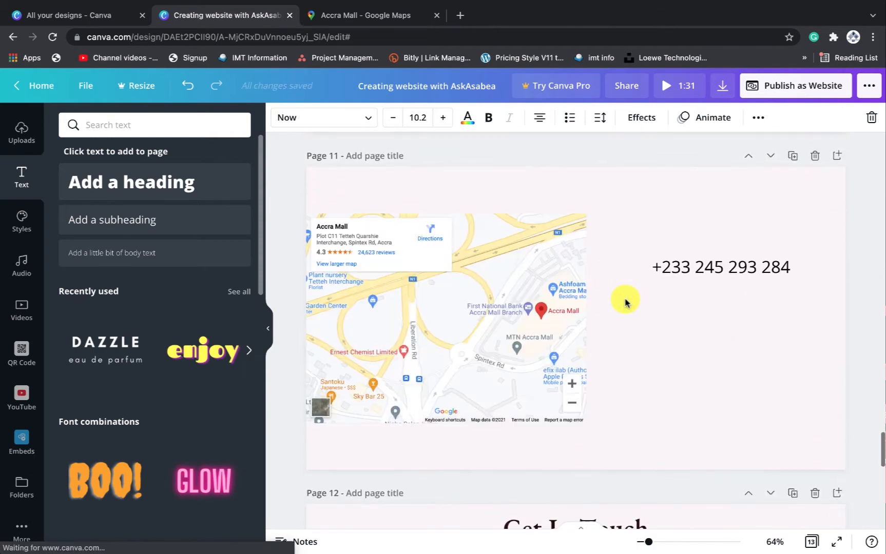
Set the phone number in the Now font and shrink it to about 24.8
left_click(692, 266)
left_click(314, 119)
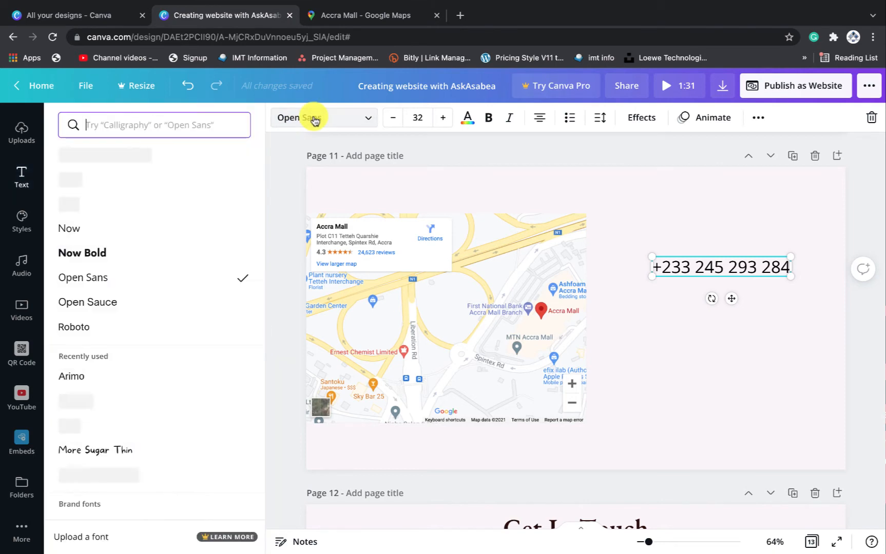
left_click(97, 232)
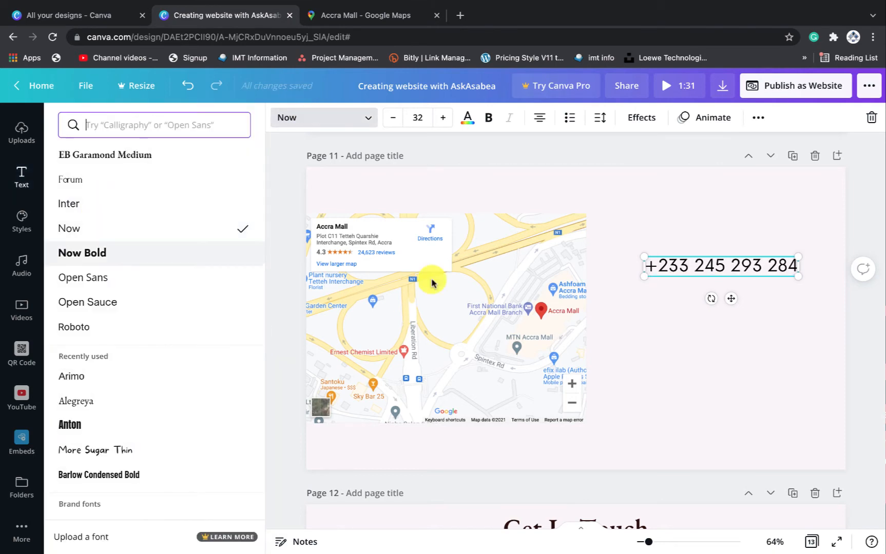
left_click(819, 353)
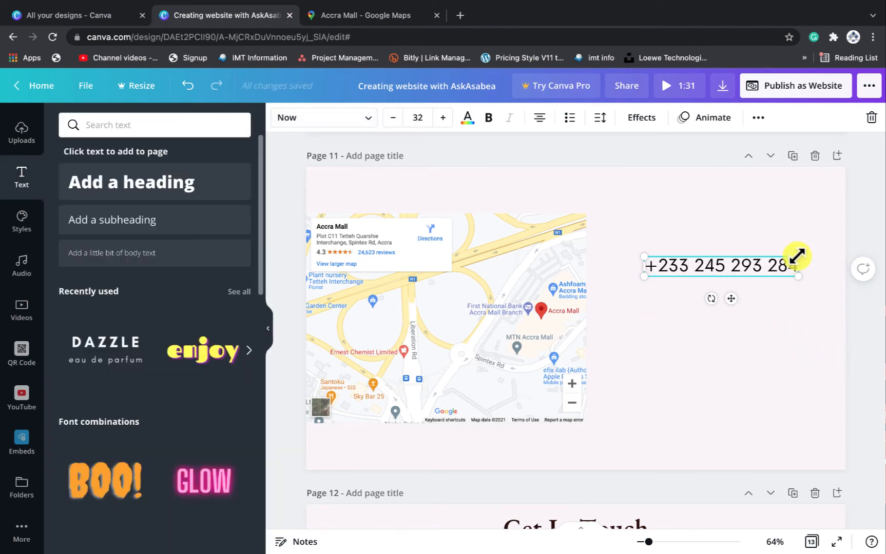
left_click_drag(797, 256, 764, 267)
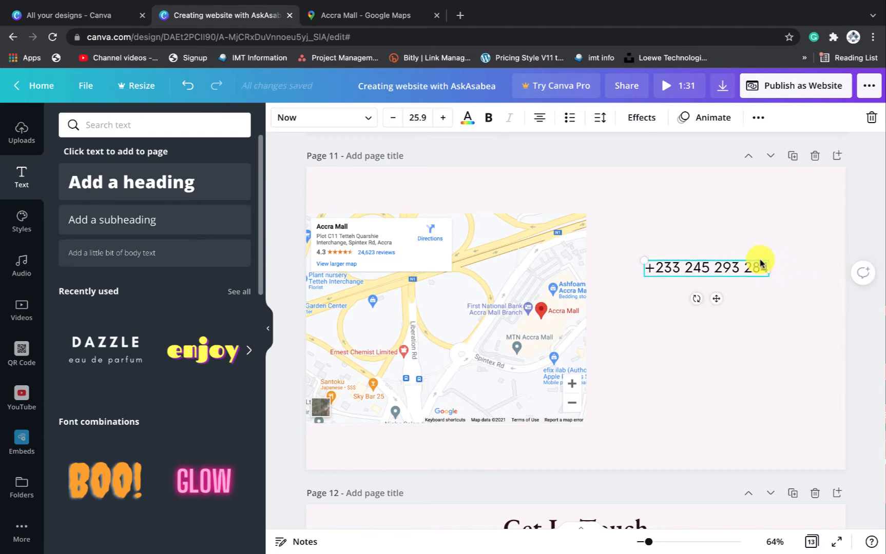
left_click_drag(648, 260, 699, 253)
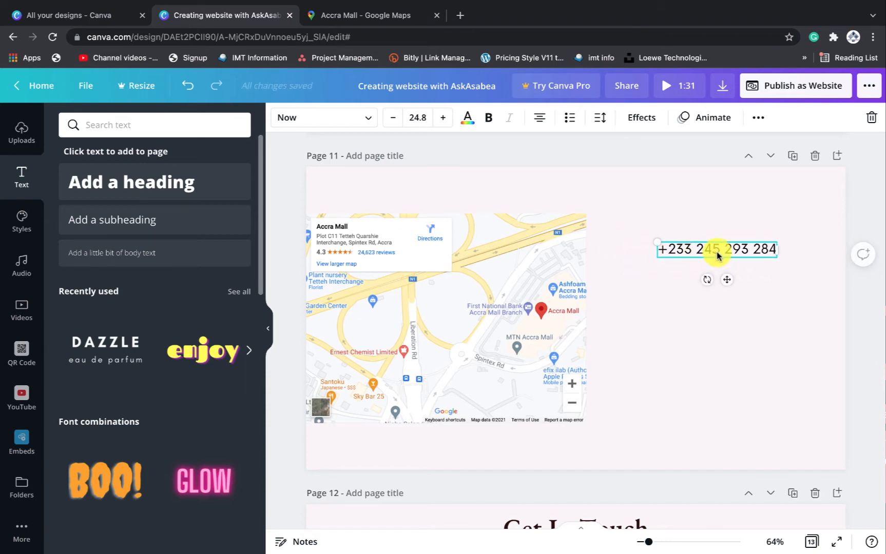
Duplicate the phone number below itself and replace the copy's text with the contact e-mail address
key("ctrl+d")
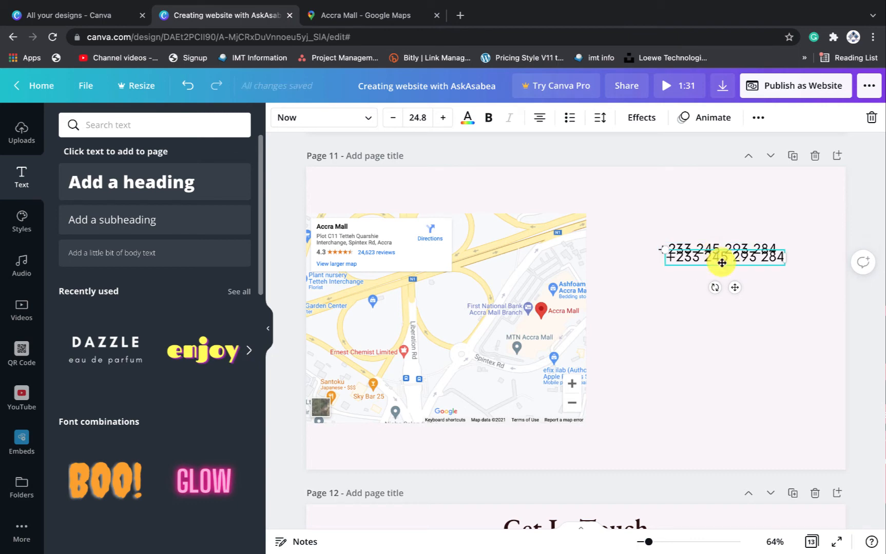
left_click_drag(734, 289, 729, 304)
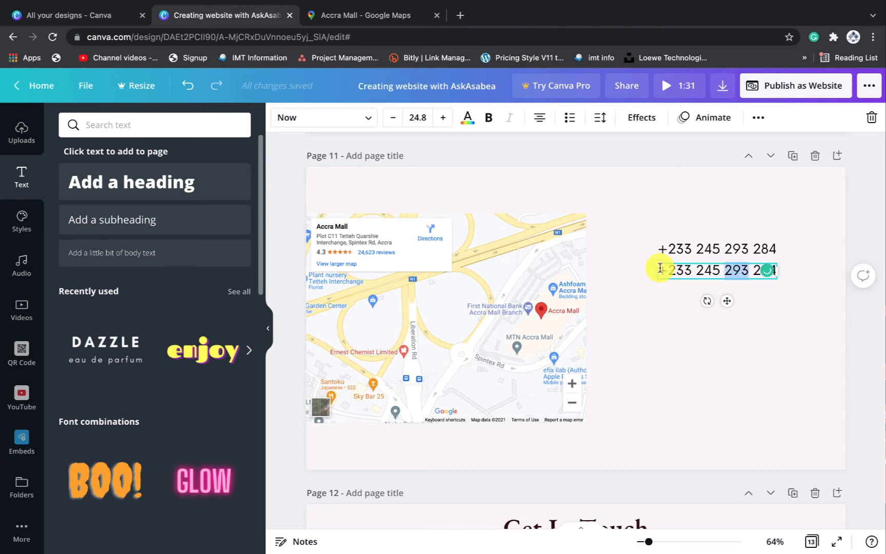
left_click_drag(660, 269, 804, 269)
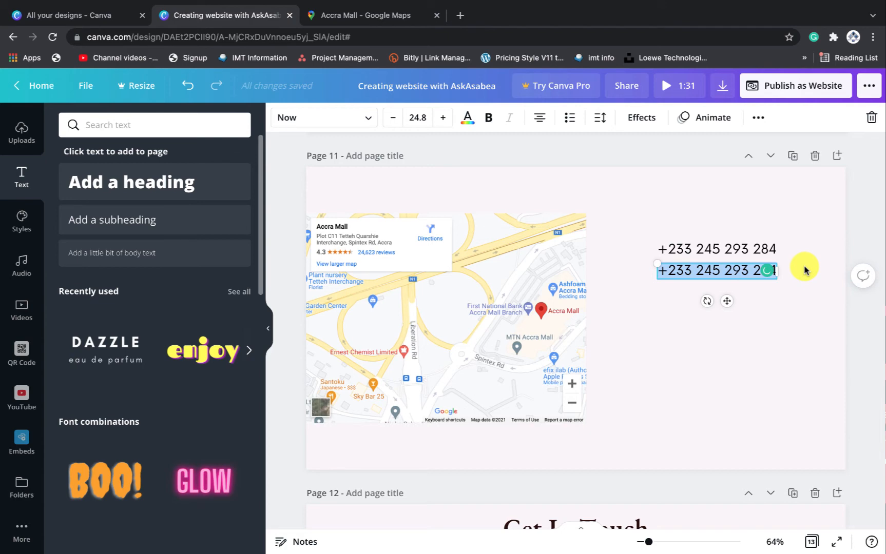
key("BackSpace")
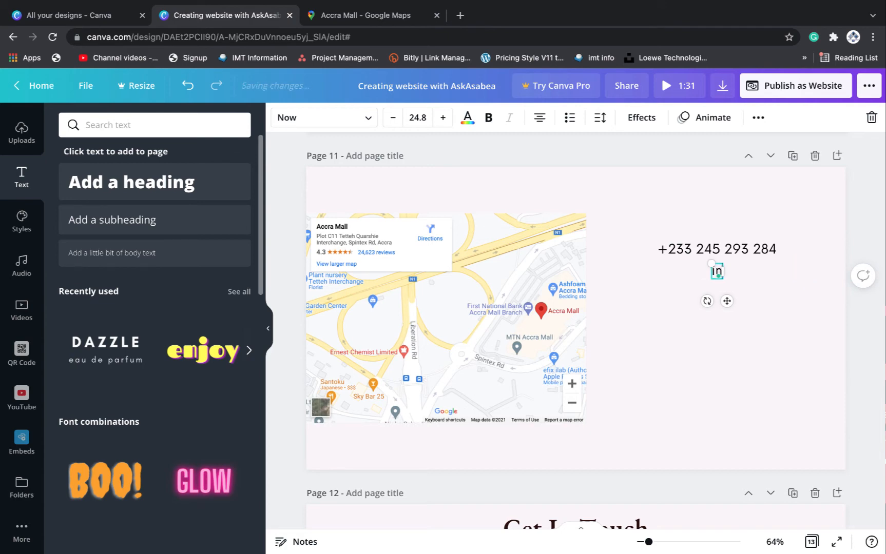
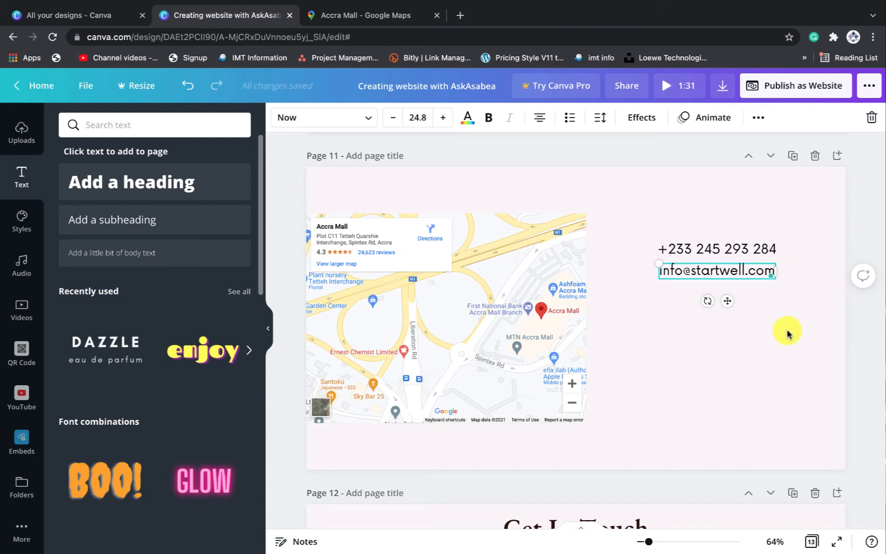
left_click(786, 333)
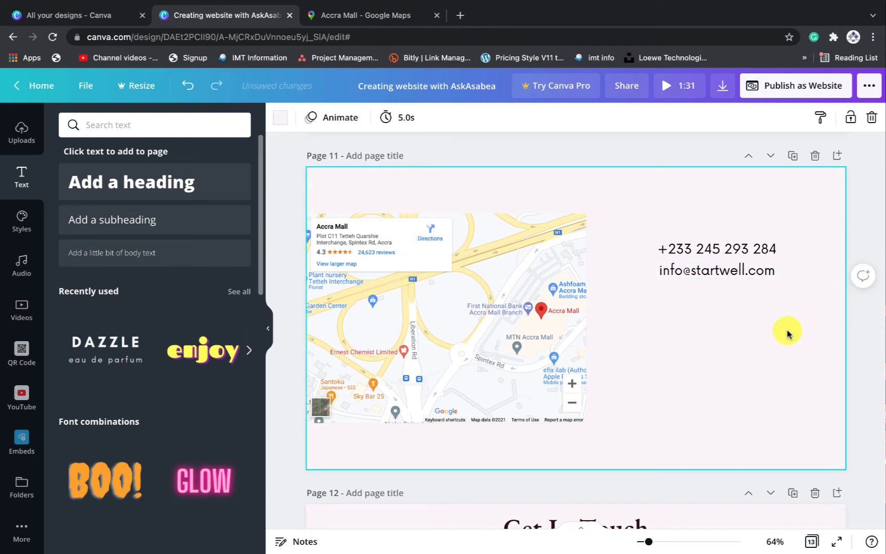
Duplicate the phone number, stack the copy under it, and line the e-mail up below both
left_click(739, 252)
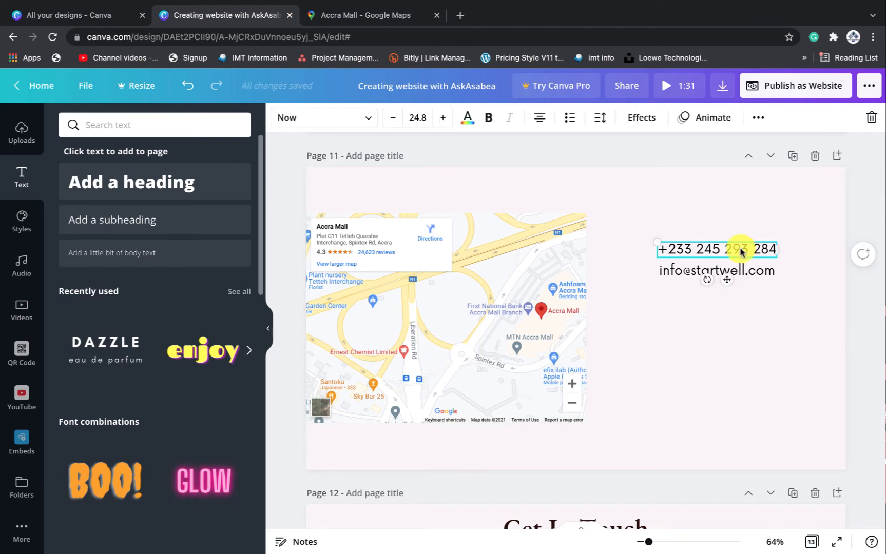
left_click(789, 359)
left_click(763, 249)
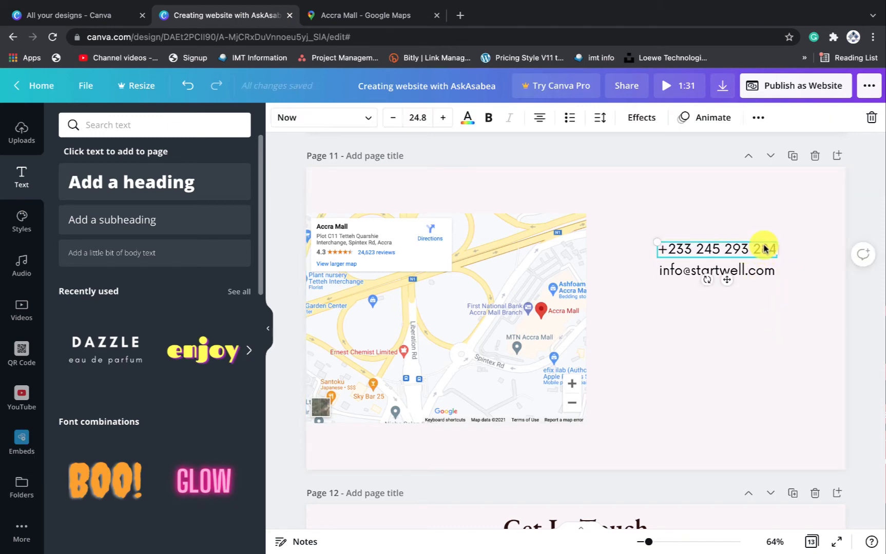
key("ctrl+d")
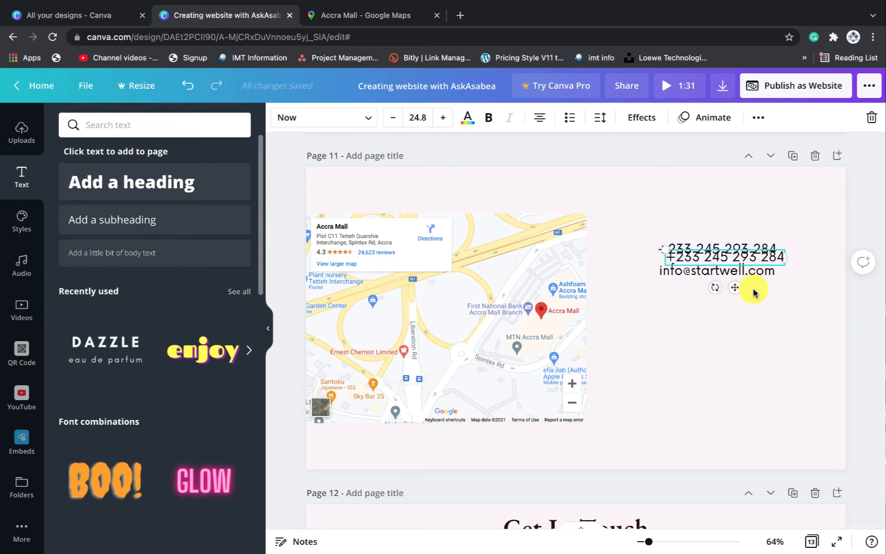
left_click(754, 311)
left_click_drag(746, 286, 741, 301)
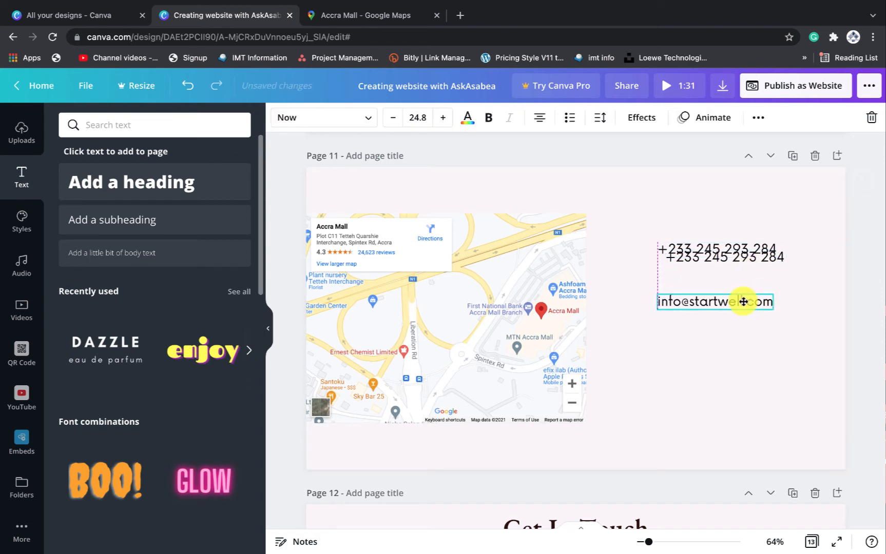
left_click_drag(740, 255, 741, 302)
left_click(735, 303)
left_click(753, 216)
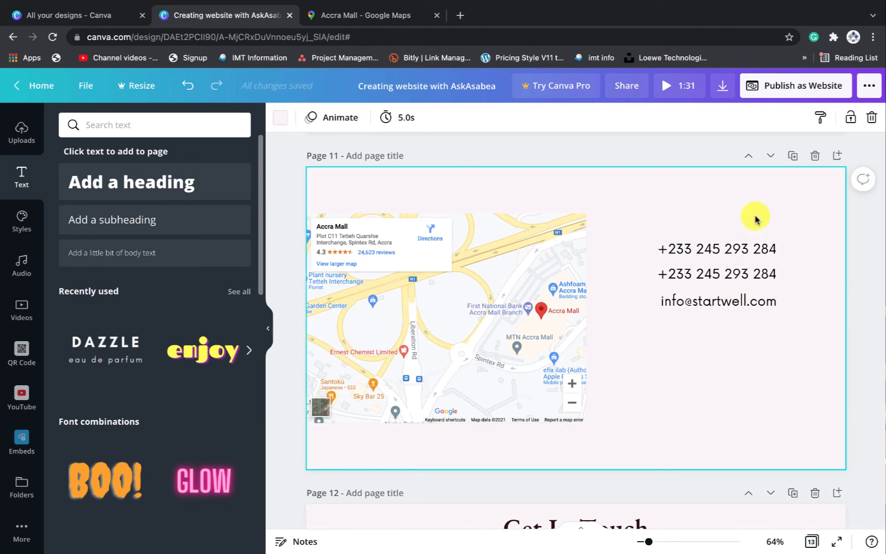
Select all three contact lines and move the block lower beside the map
scroll(754, 216, "up", 2)
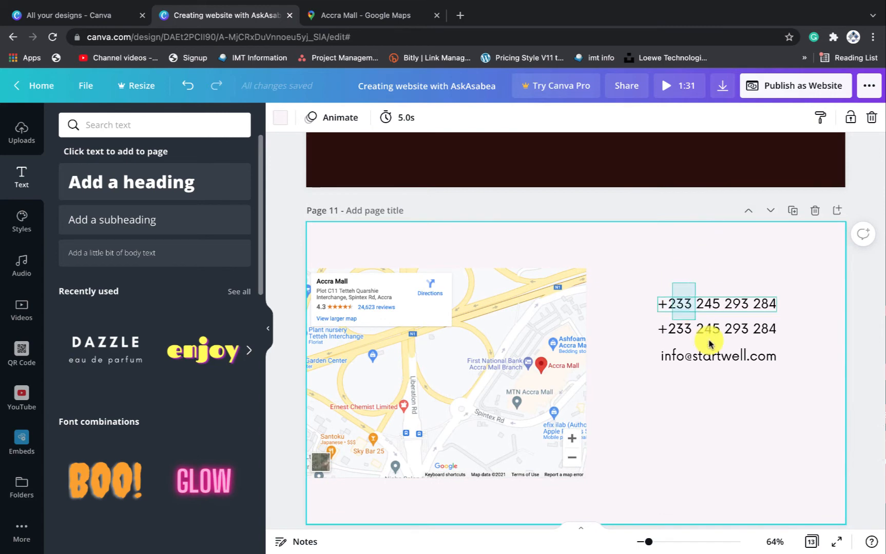
left_click_drag(708, 341, 734, 368)
left_click_drag(737, 323, 738, 363)
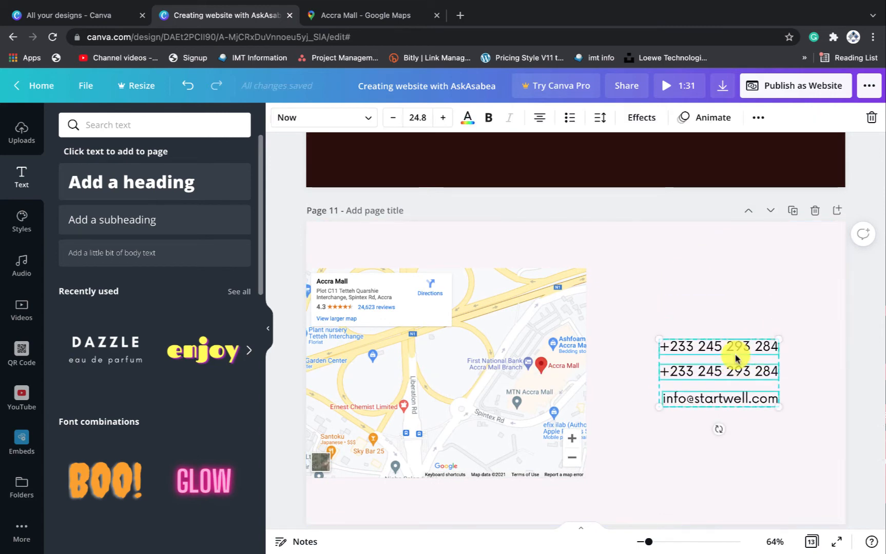
left_click(757, 316)
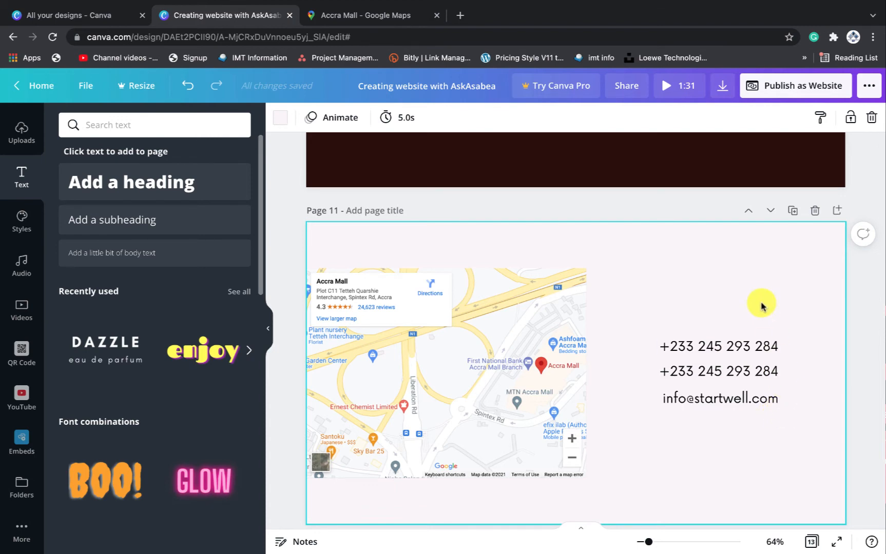
scroll(761, 306, "up", 1)
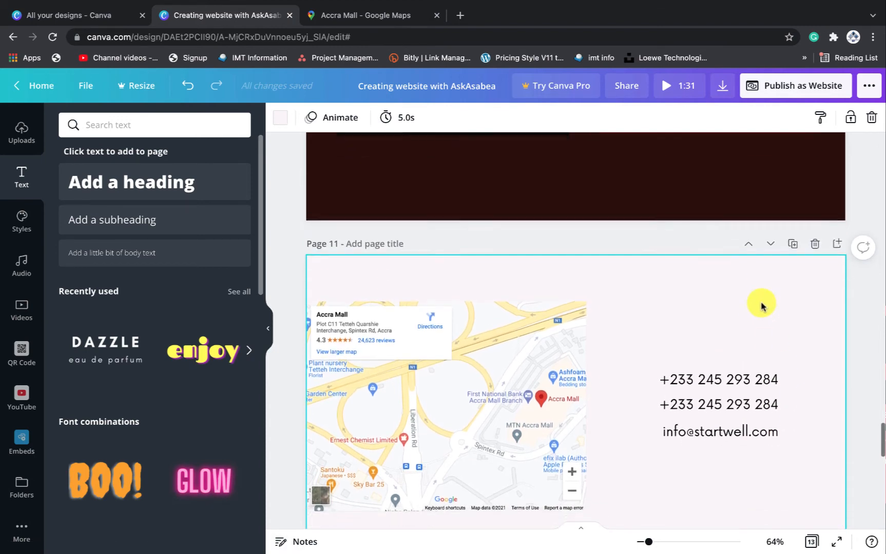
scroll(760, 306, "down", 2)
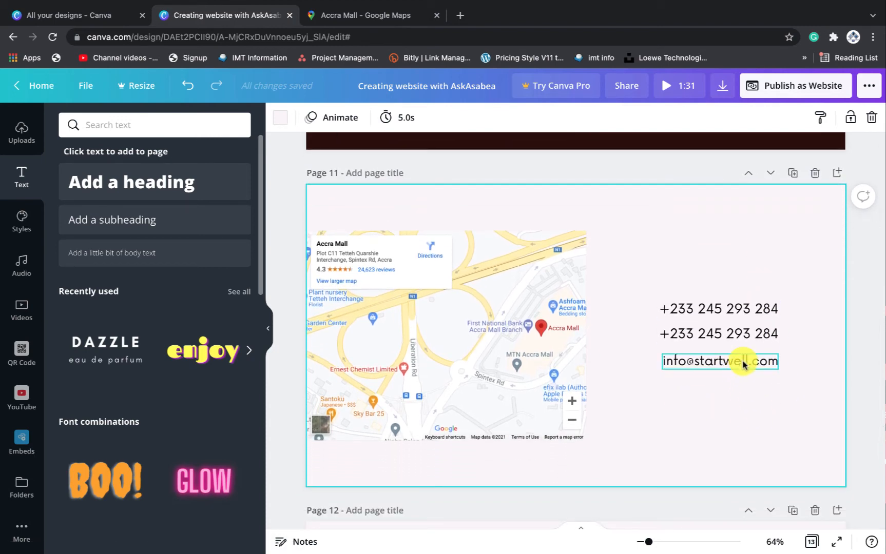
left_click(742, 364)
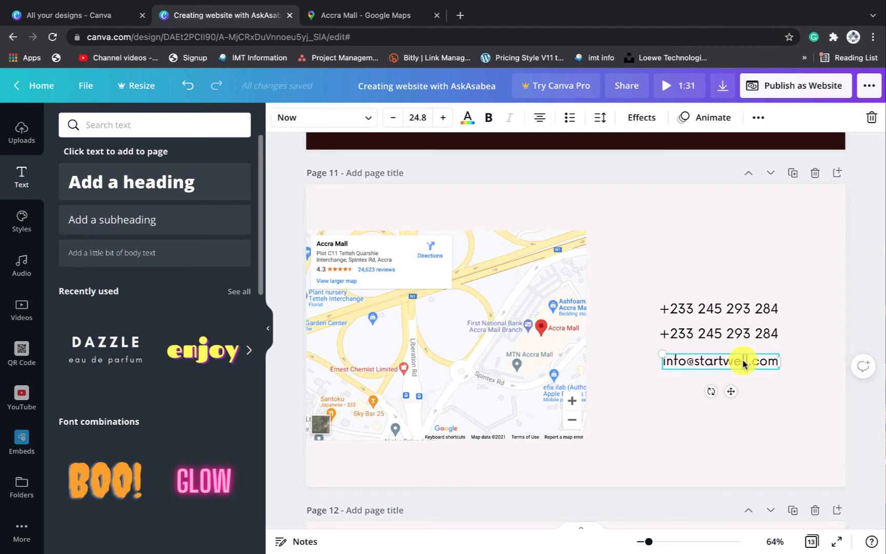
Duplicate the e-mail line below itself and change the copy to imtghana.com/askasabea, aligned with the others
key("ctrl+d")
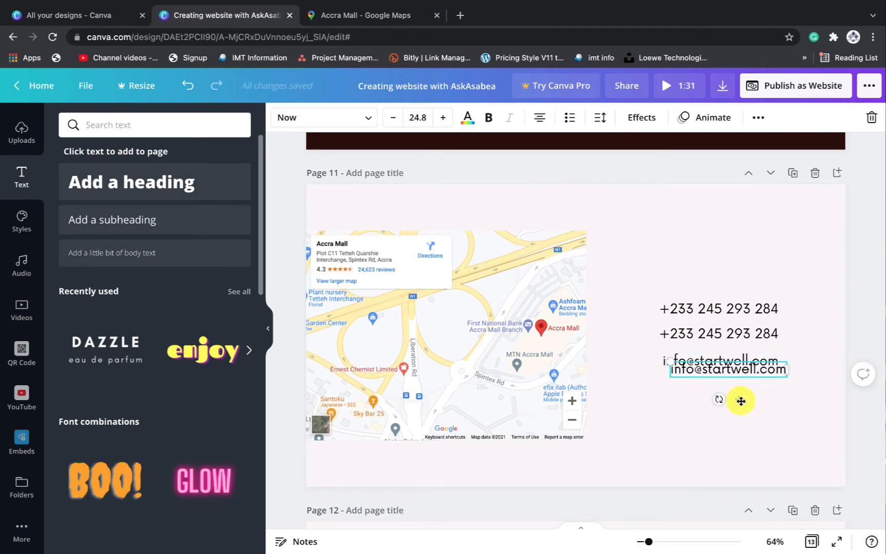
left_click_drag(740, 400, 729, 409)
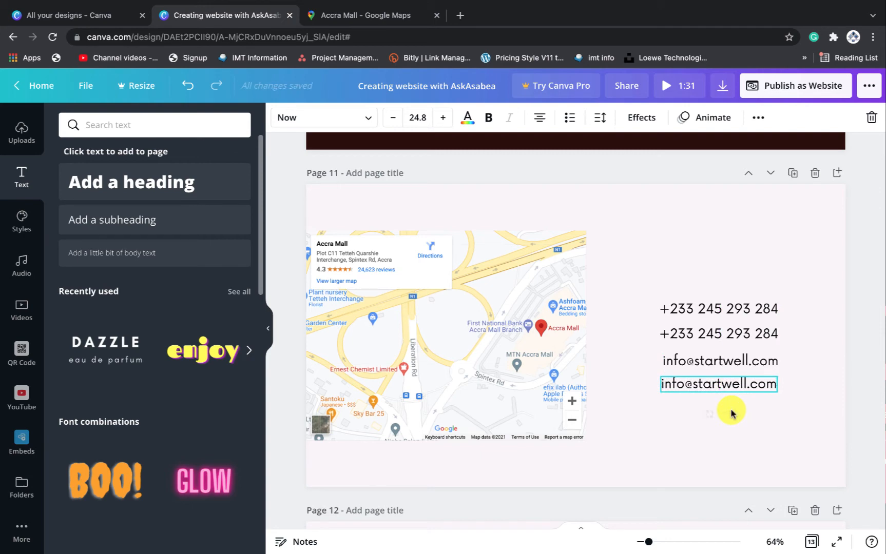
double_click(721, 384)
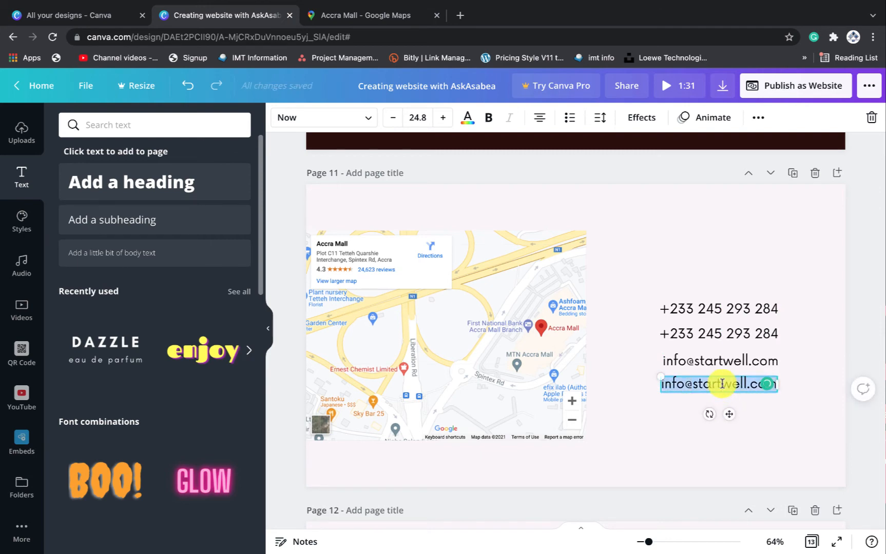
type("imtgha")
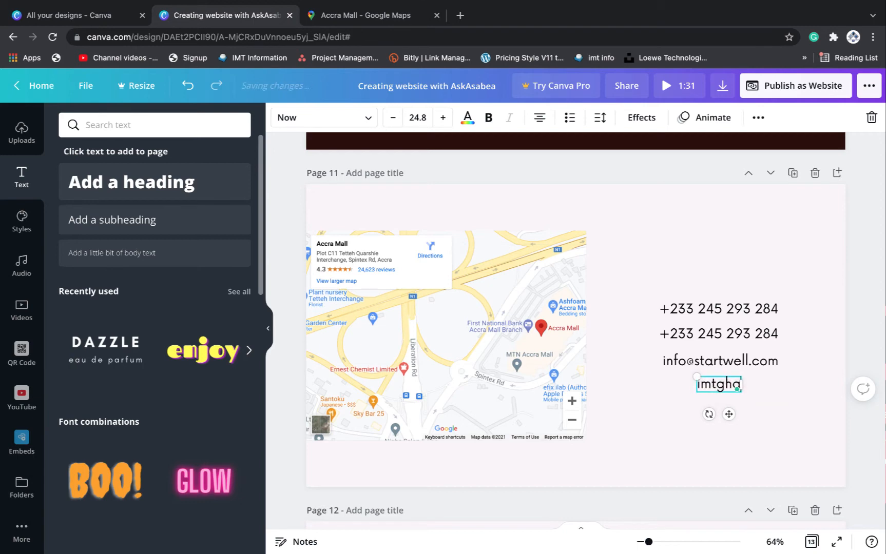
type("na.com")
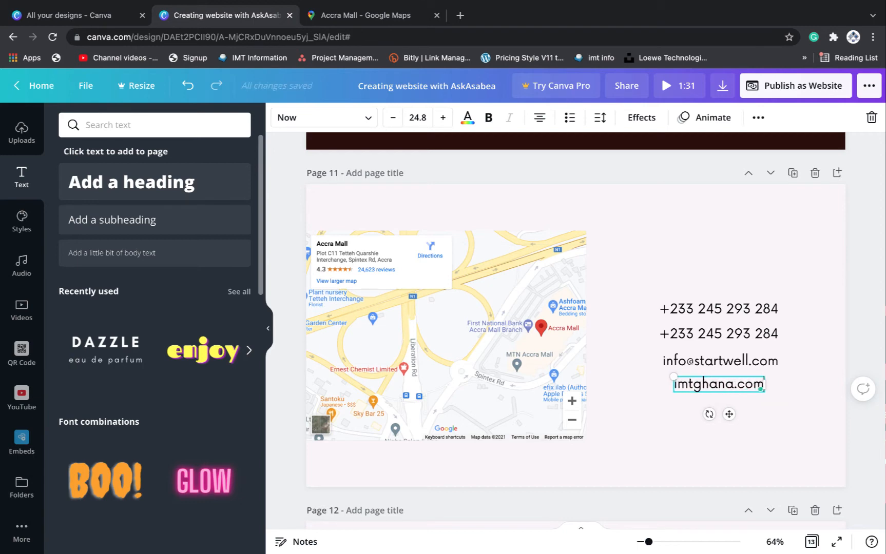
type("/askasabea")
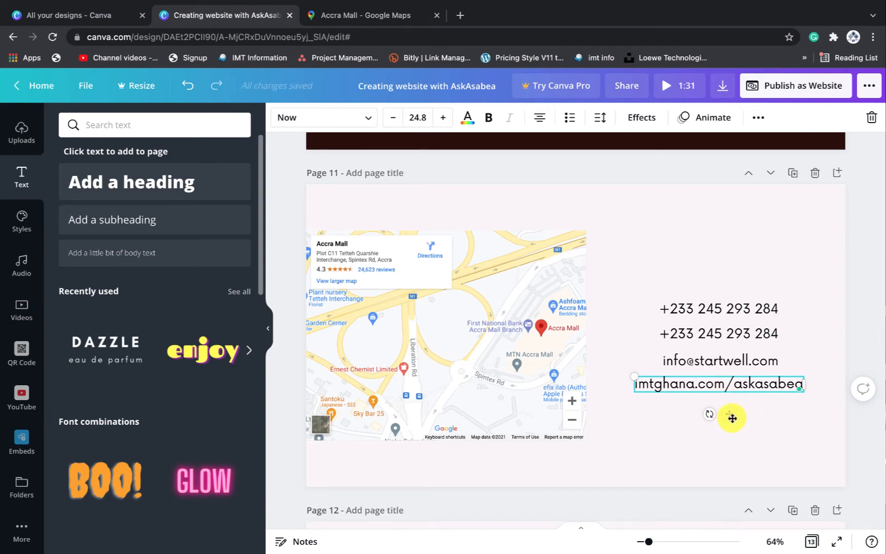
left_click_drag(731, 418, 733, 420)
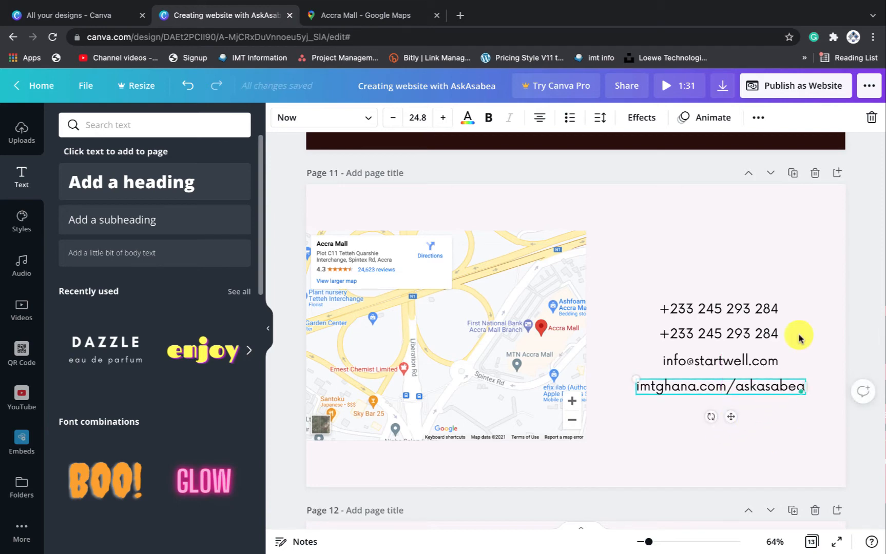
left_click(777, 261)
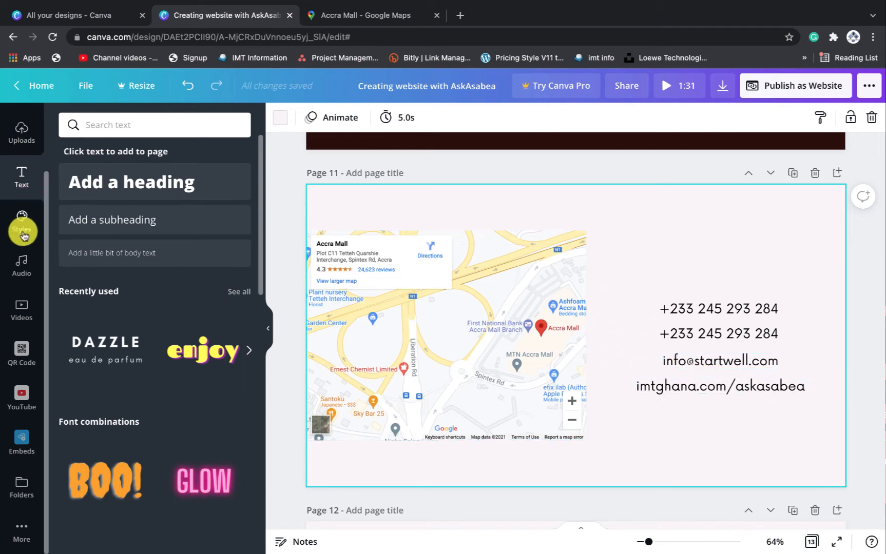
Search Elements for 'phon' and add the black phone graphic to page 11
scroll(29, 241, "up", 2)
left_click(24, 163)
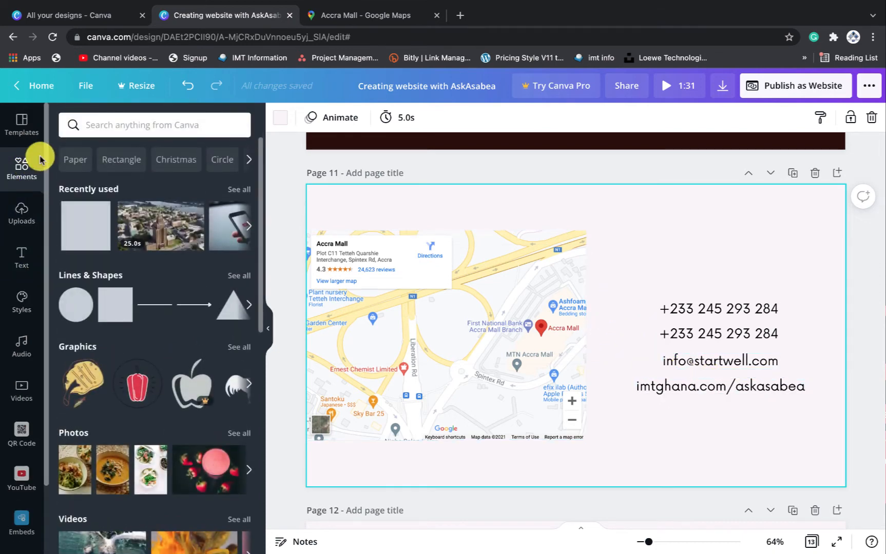
left_click(95, 127)
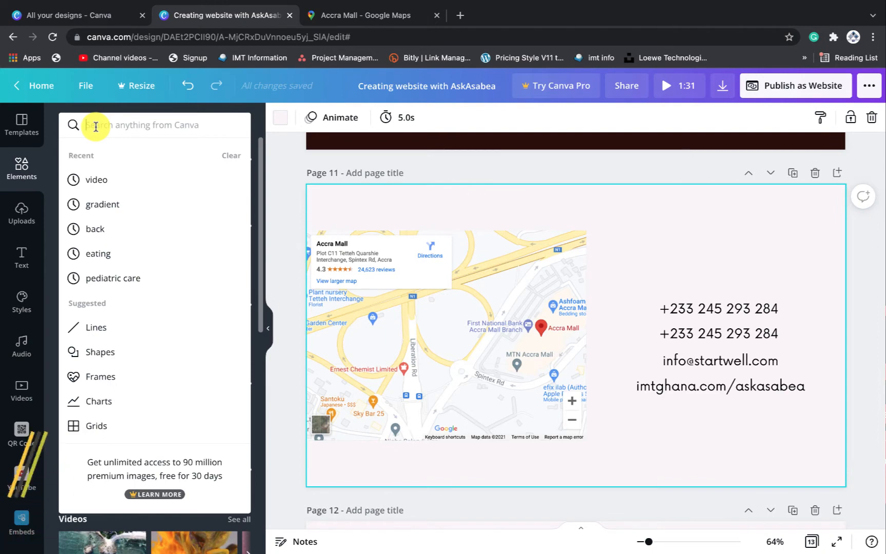
type("phon")
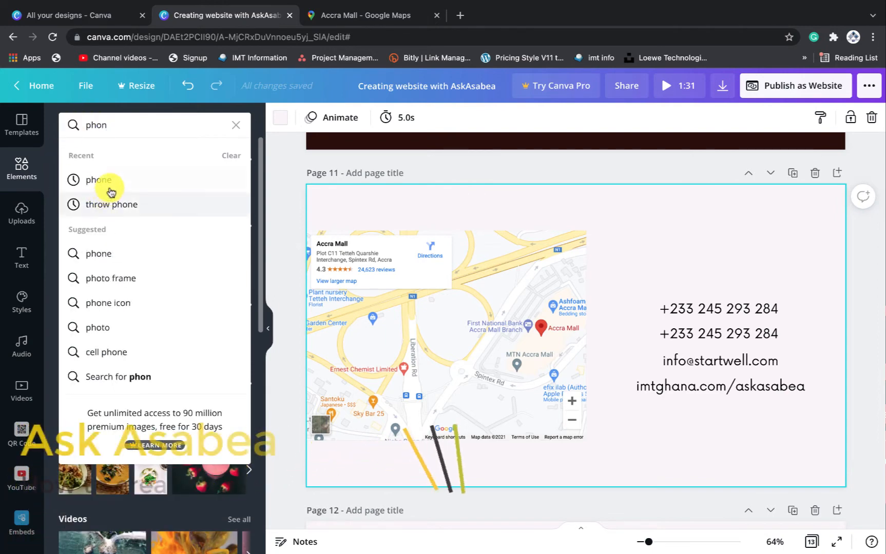
left_click(119, 178)
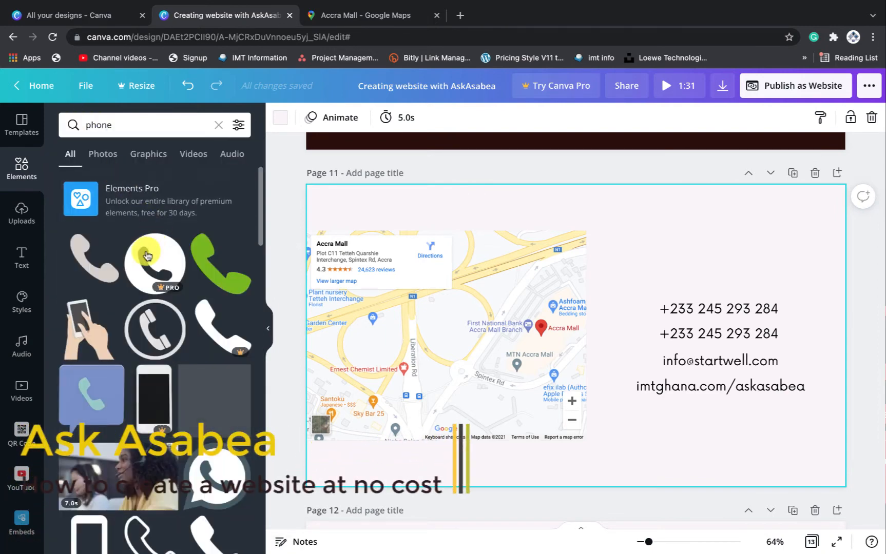
left_click(94, 264)
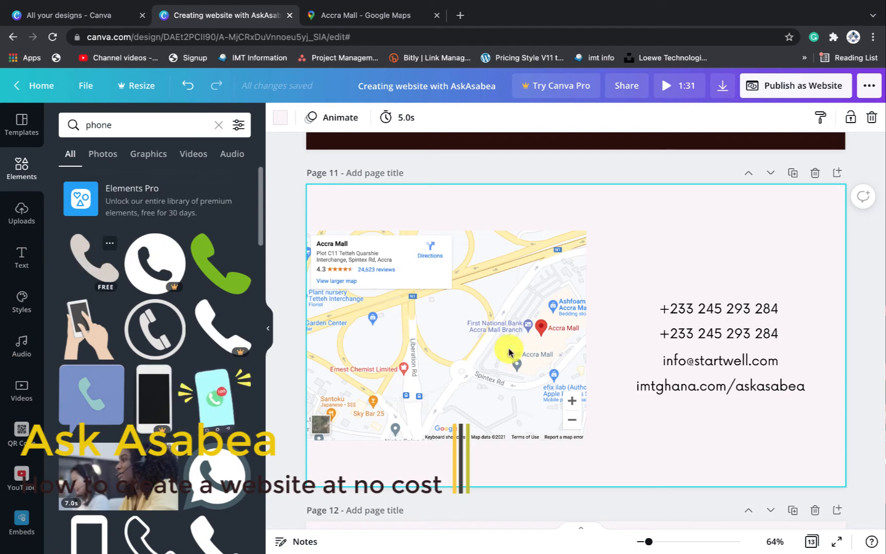
Shrink the phone graphic to icon size and position it left of the first phone number
left_click_drag(636, 275, 648, 312)
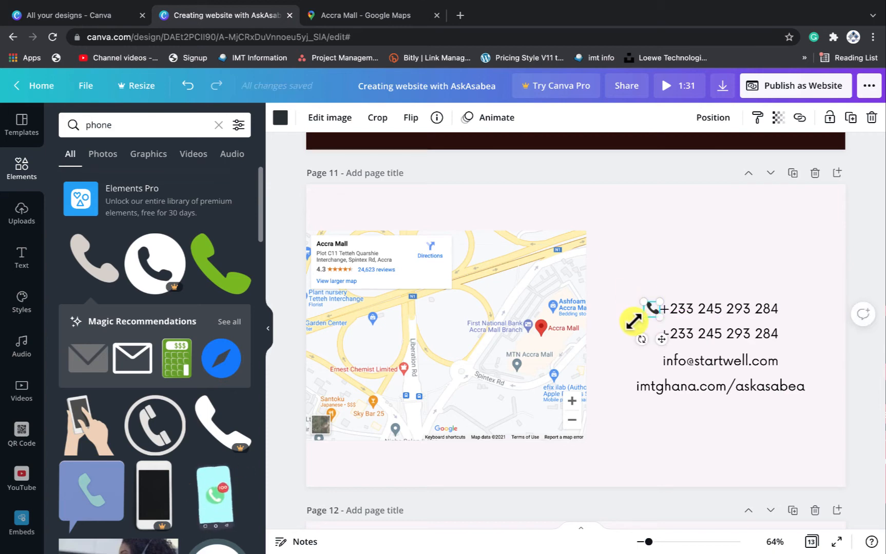
left_click(754, 273)
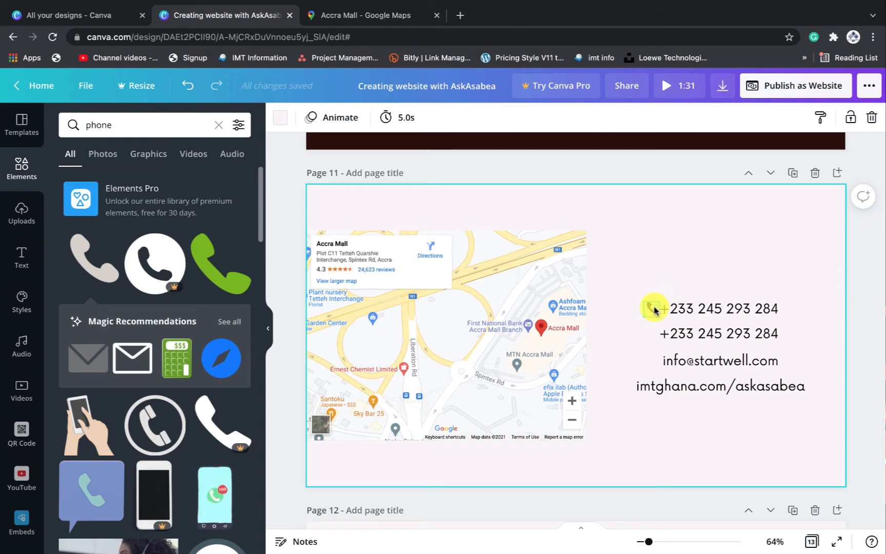
left_click(653, 310)
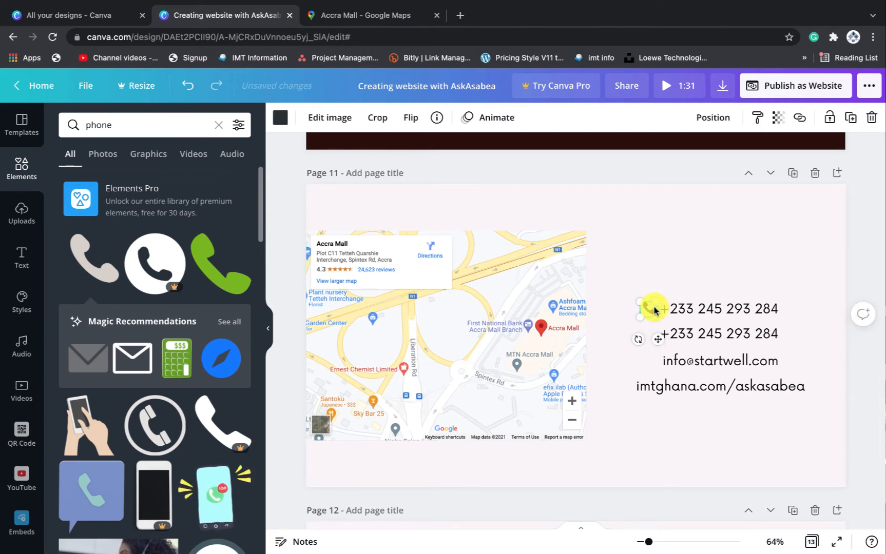
left_click(736, 281)
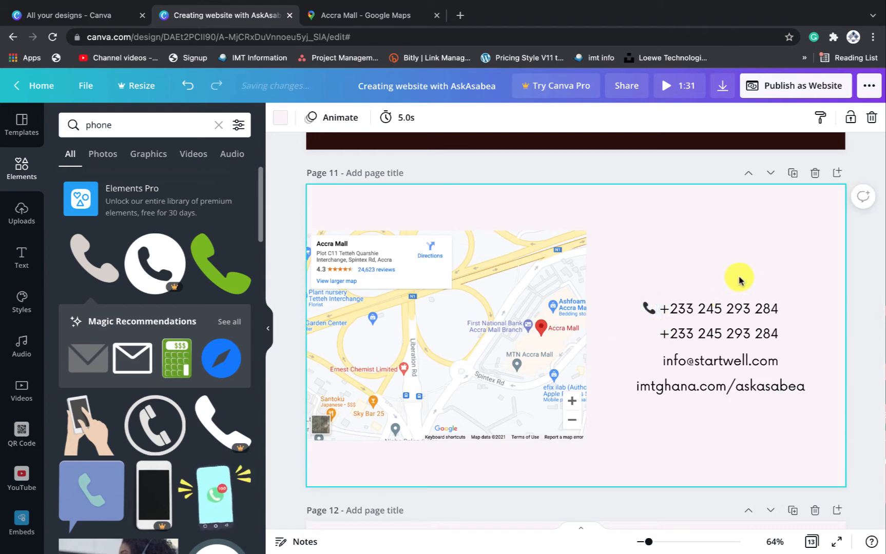
left_click(649, 308)
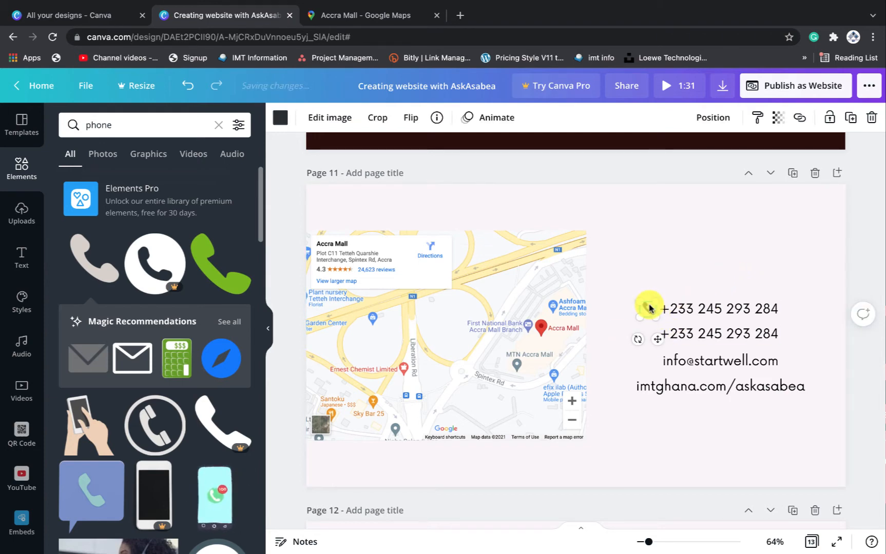
left_click(643, 366)
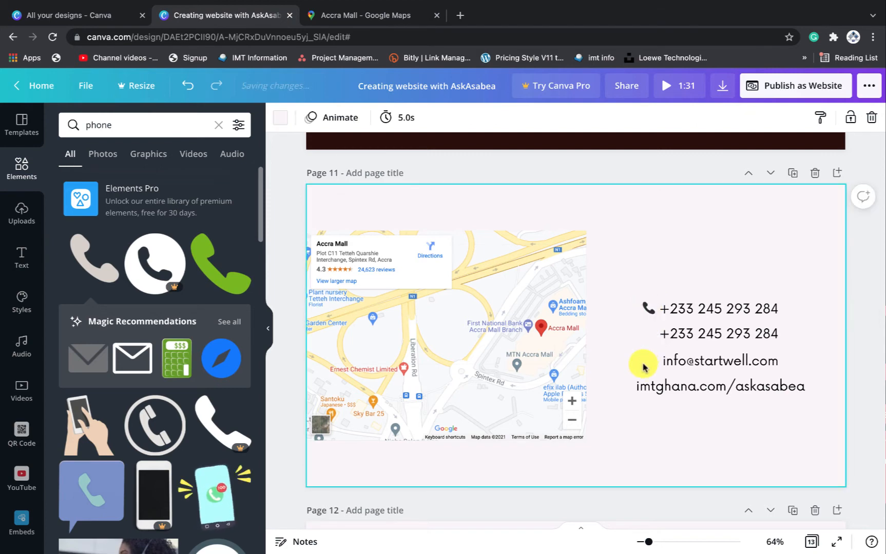
left_click(649, 310)
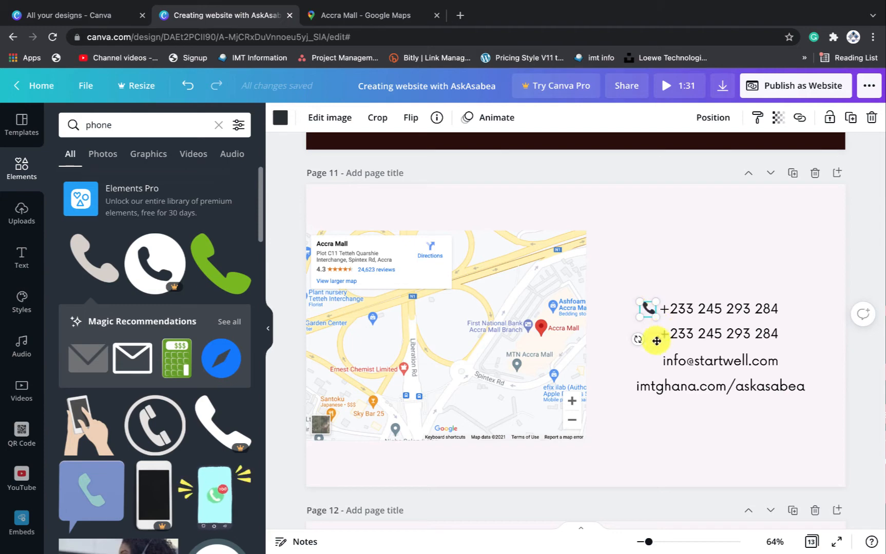
left_click(711, 239)
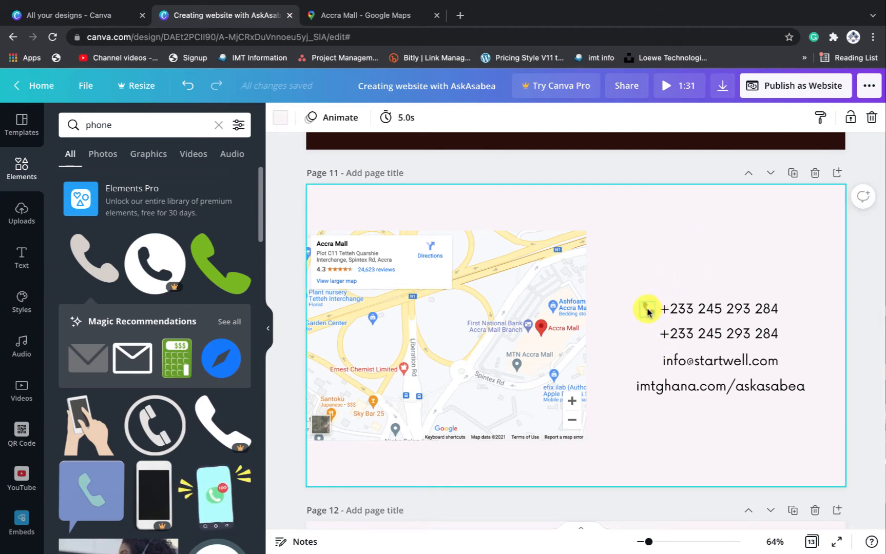
left_click(710, 333)
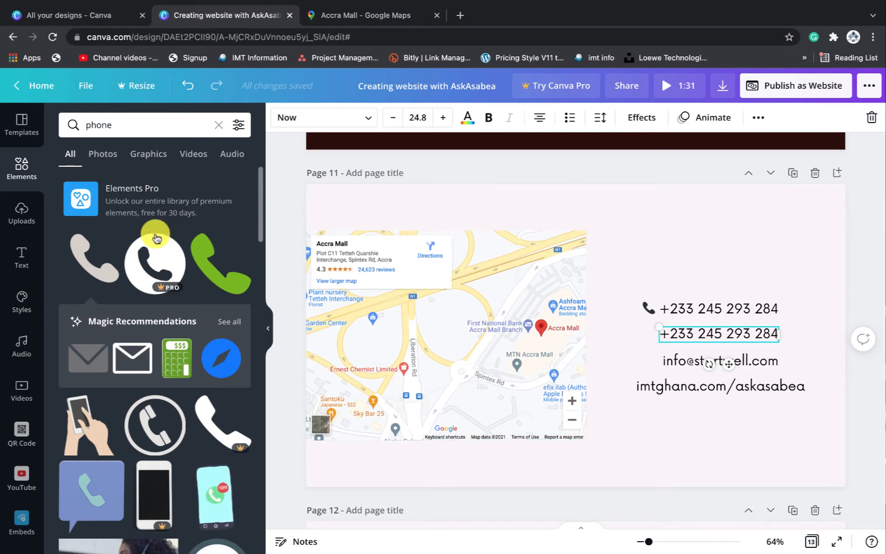
Replace the search with 'what' and add the green WhatsApp logo to page 11
left_click(115, 130)
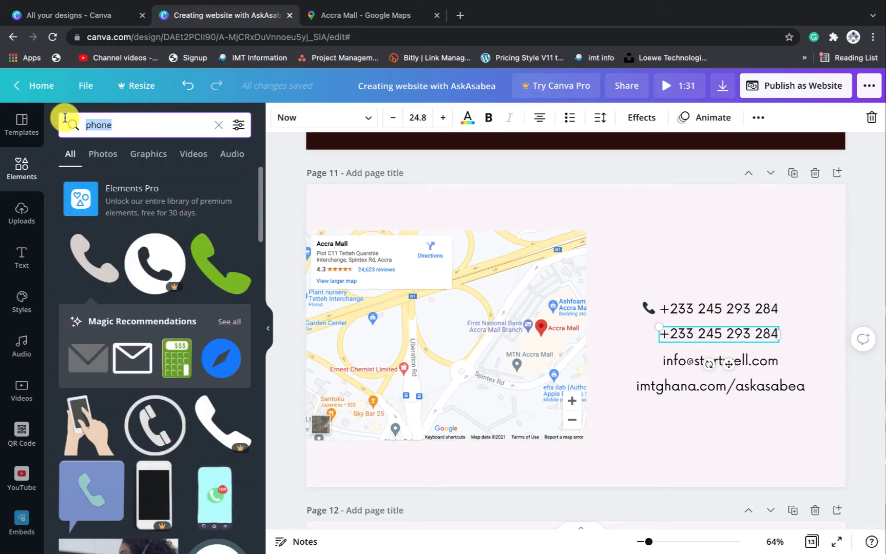
key("BackSpace")
key("BackSpace")
key("BackSpace")
key("BackSpace")
key("BackSpace")
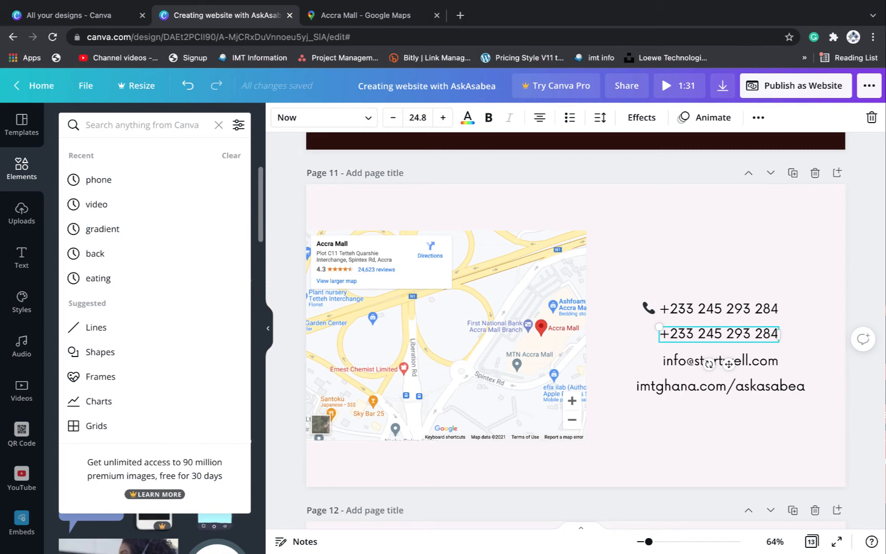
type("what")
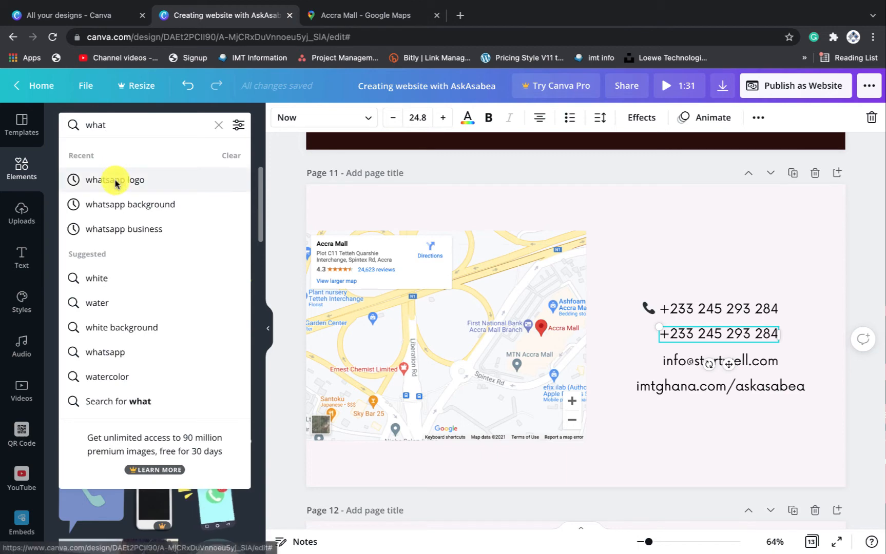
left_click(113, 178)
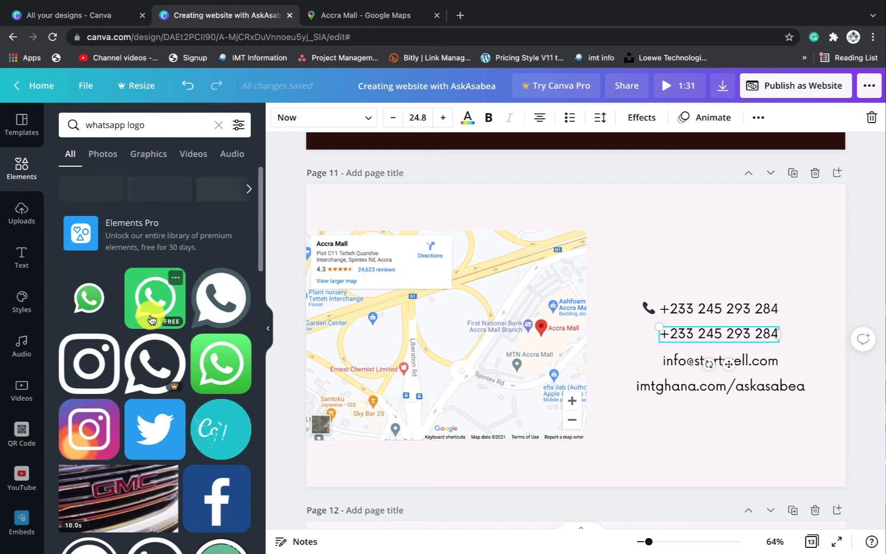
scroll(95, 350, "down", 5)
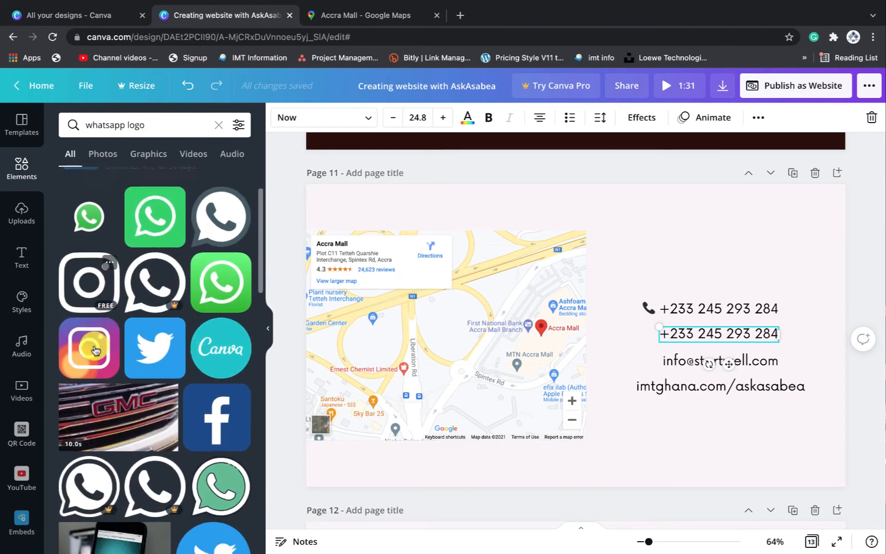
scroll(95, 349, "down", 3)
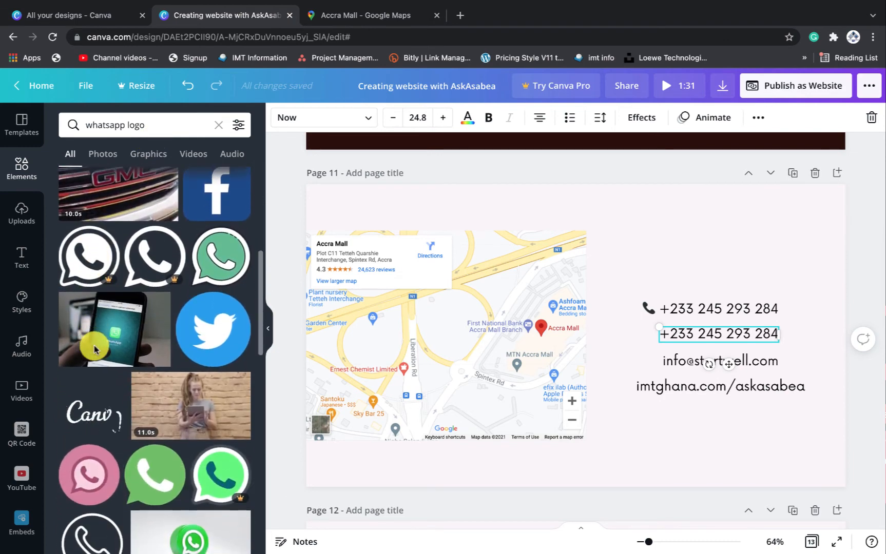
scroll(131, 334, "down", 3)
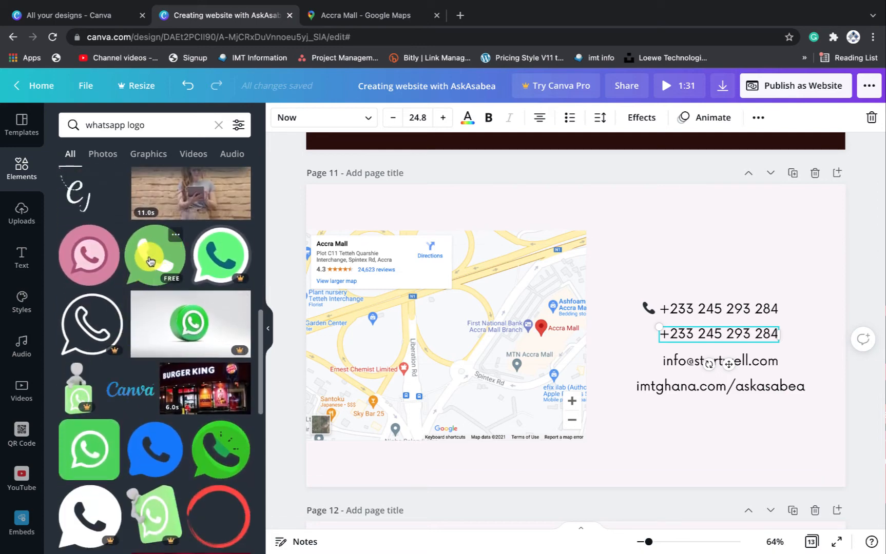
left_click(150, 262)
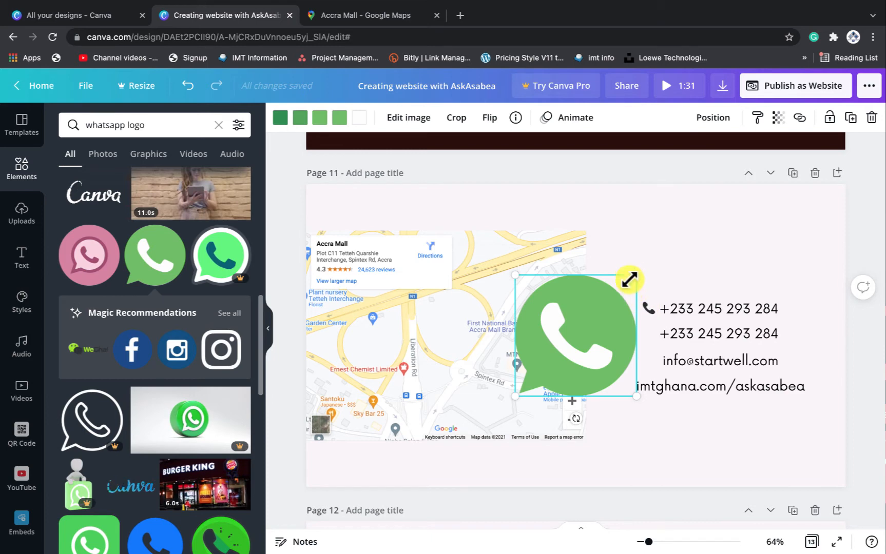
Shrink the WhatsApp logo to icon size beside the second phone number, matching the phone icon
left_click_drag(629, 280, 638, 342)
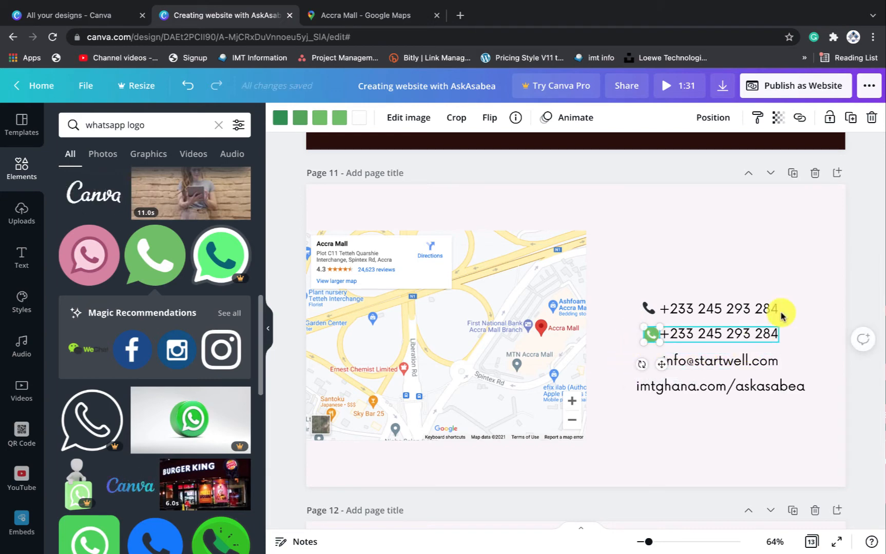
left_click(790, 284)
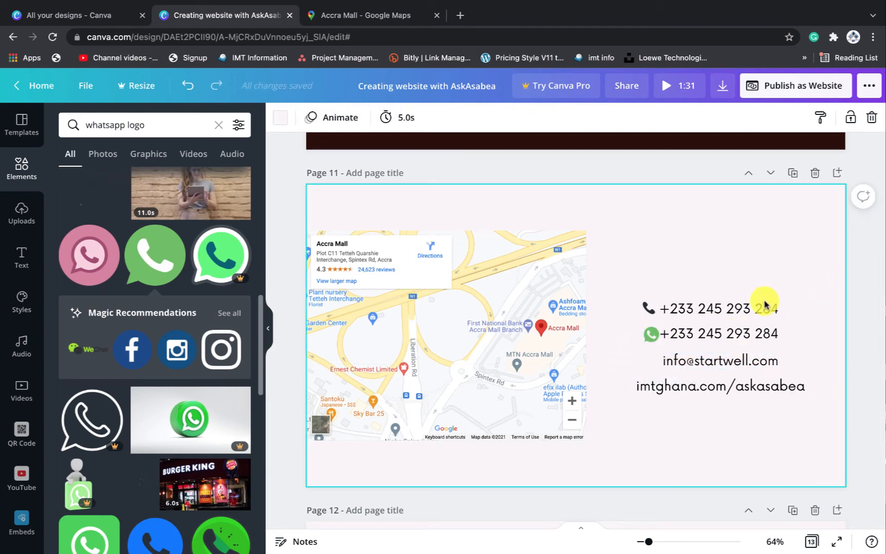
left_click(655, 340)
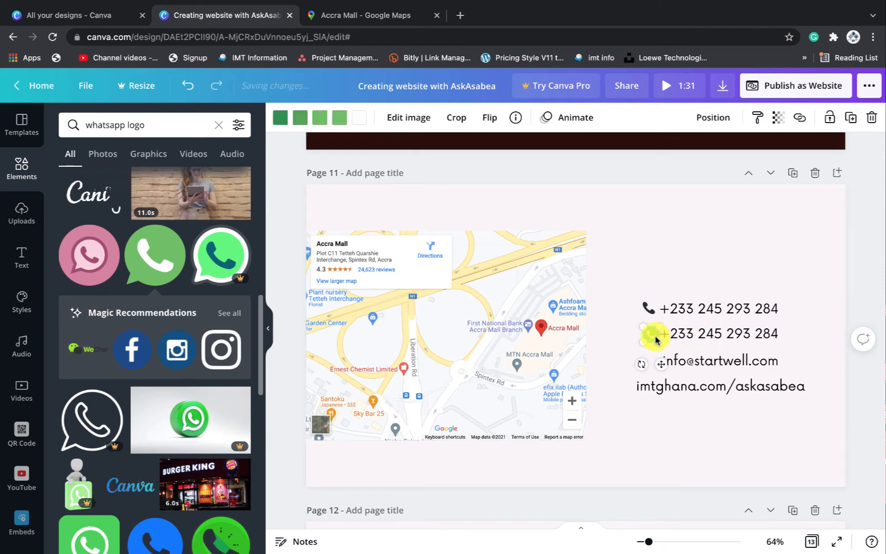
left_click(648, 309)
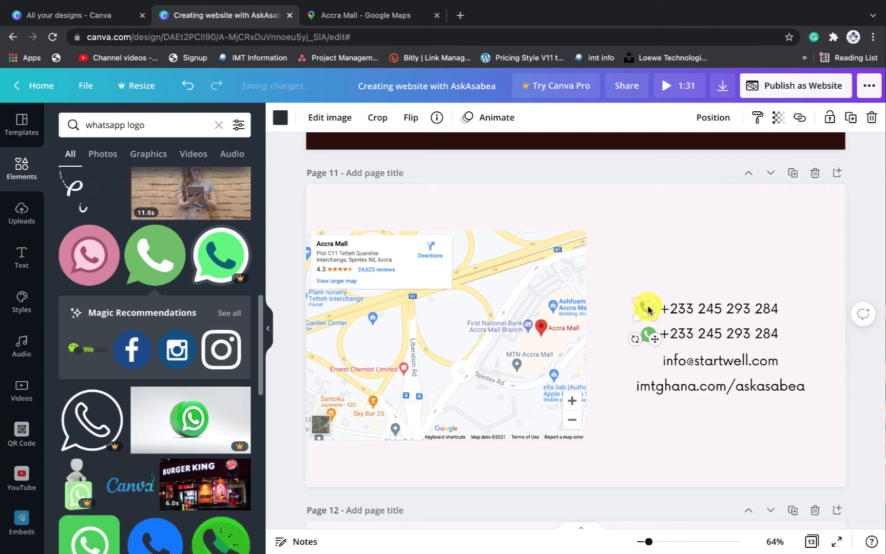
left_click(644, 395)
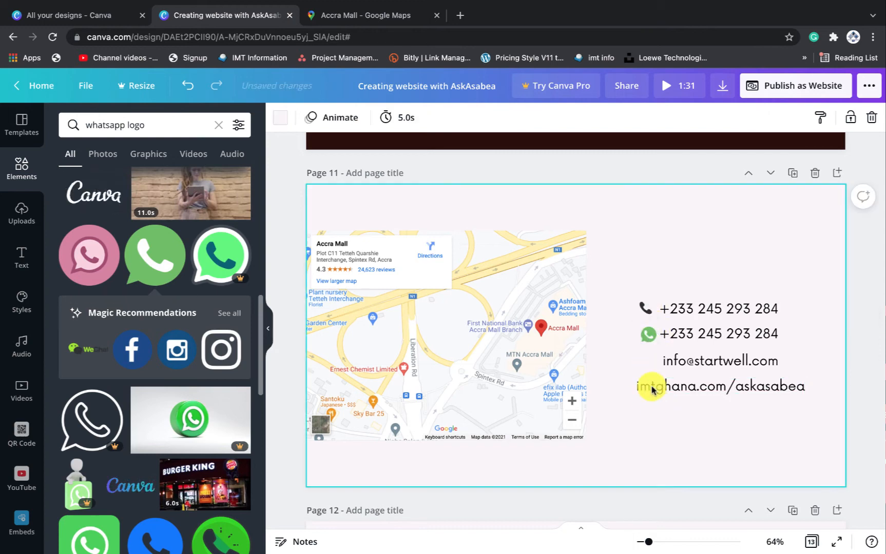
left_click(646, 336)
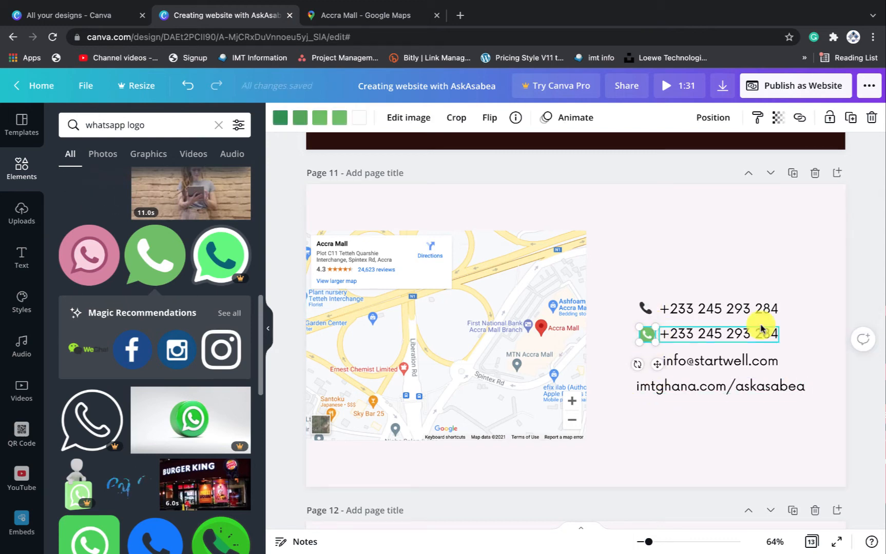
left_click(797, 290)
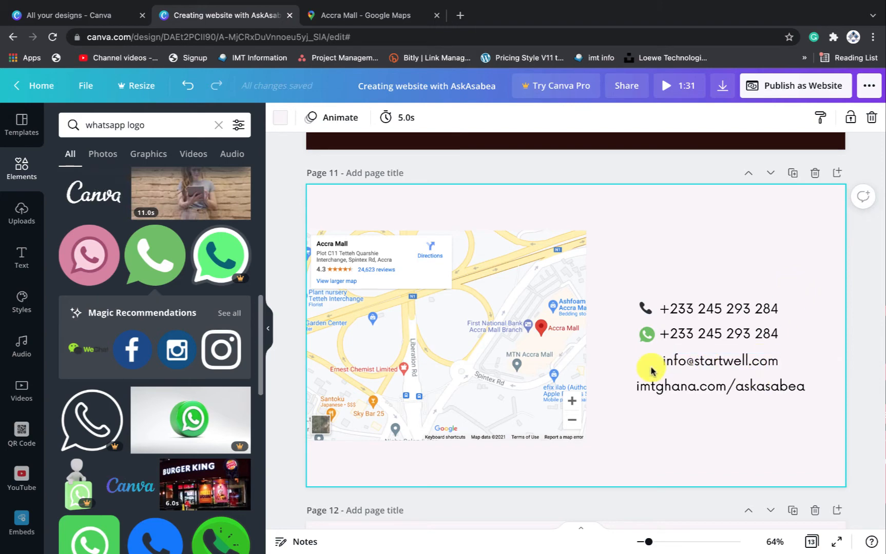
Search Elements for 'email' and add the black envelope graphic to the contact page
left_click(134, 133)
left_click_drag(133, 133, 77, 110)
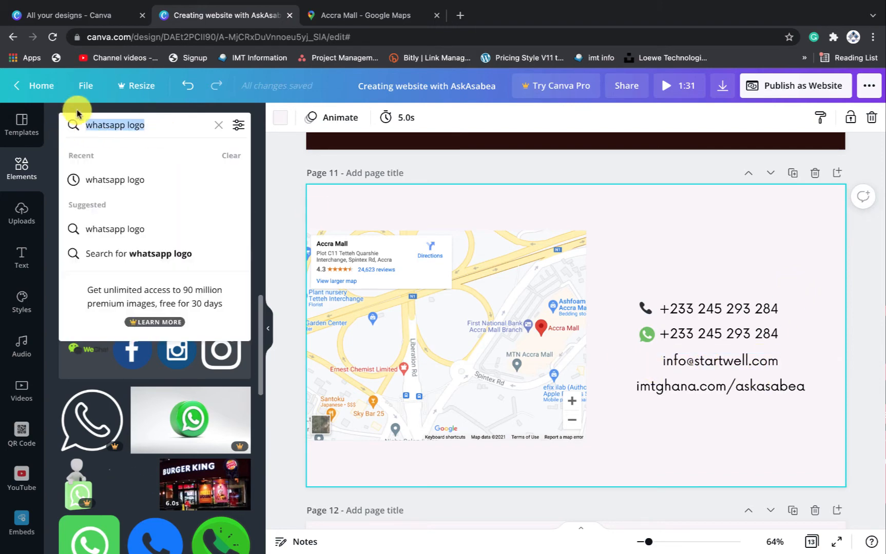
key("BackSpace")
type("em")
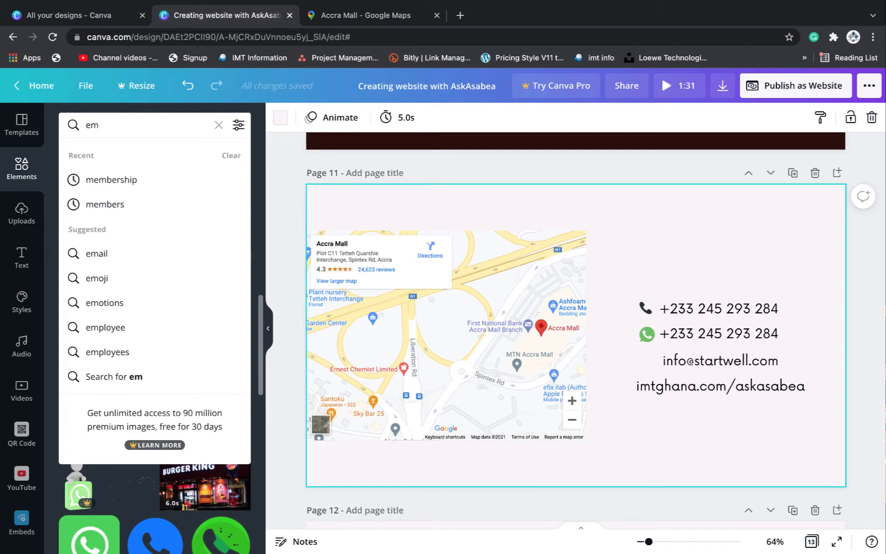
type("ail")
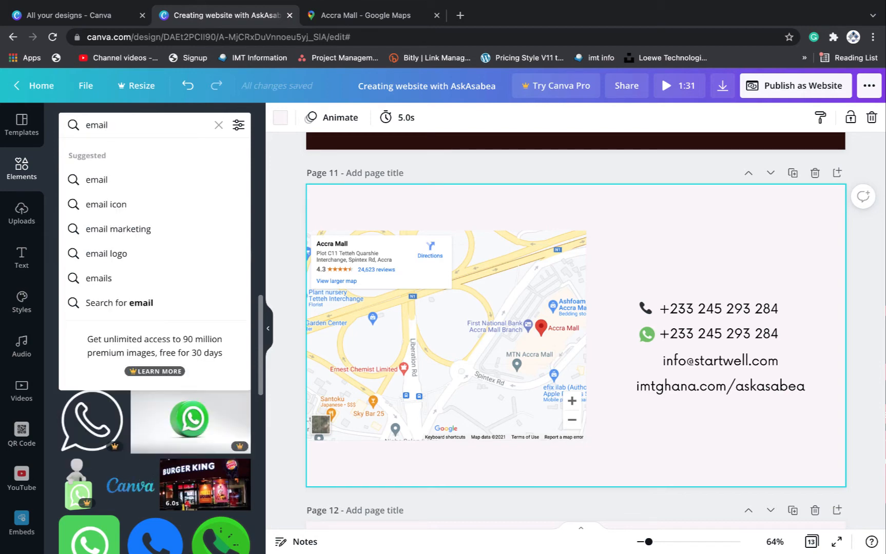
key("Return")
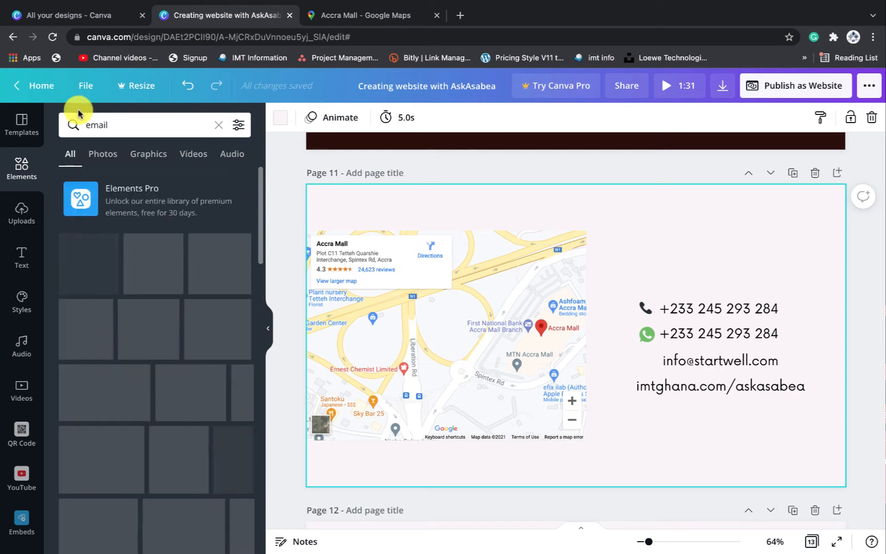
left_click(89, 261)
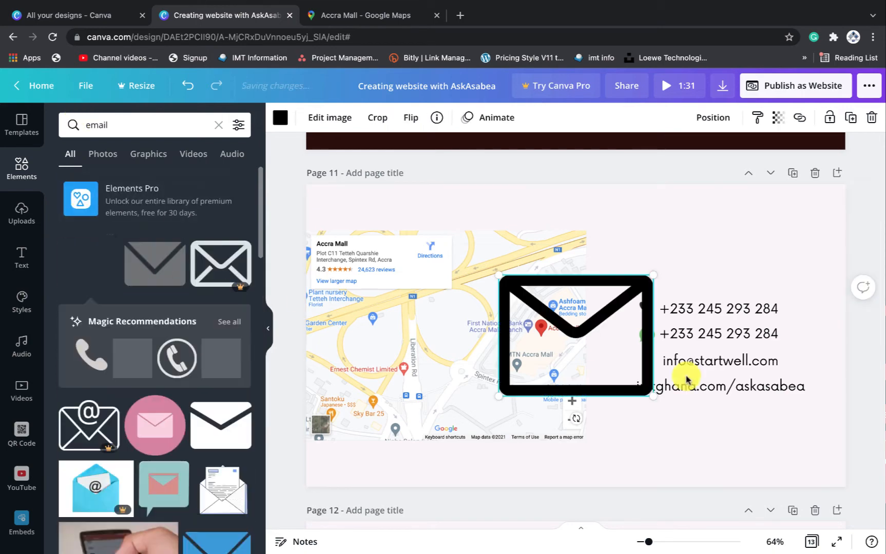
Shrink the envelope to icon size and place it in front of the e-mail address
left_click_drag(651, 276, 657, 366)
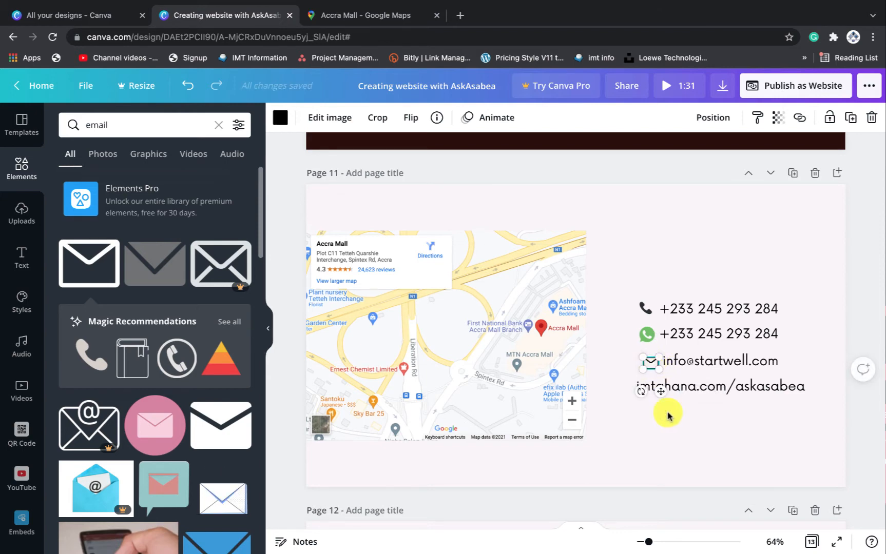
left_click_drag(663, 396, 660, 393)
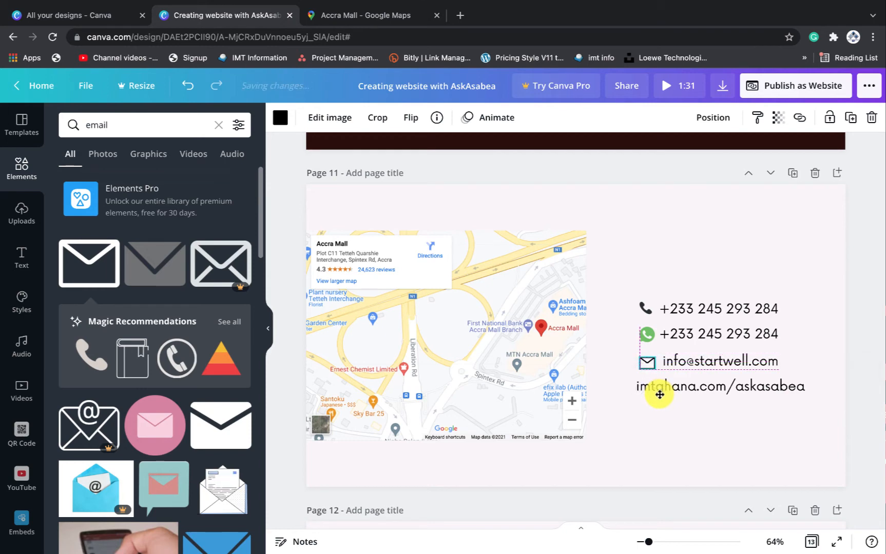
left_click(757, 245)
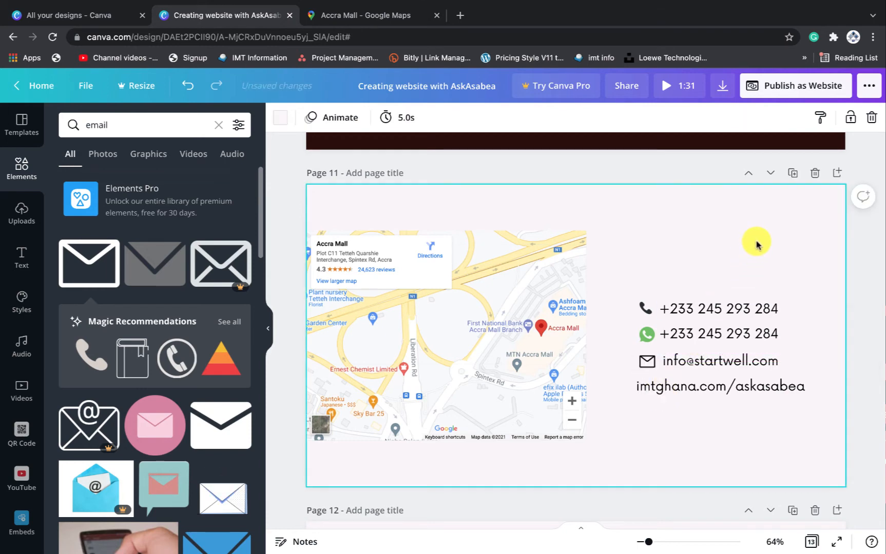
left_click(768, 388)
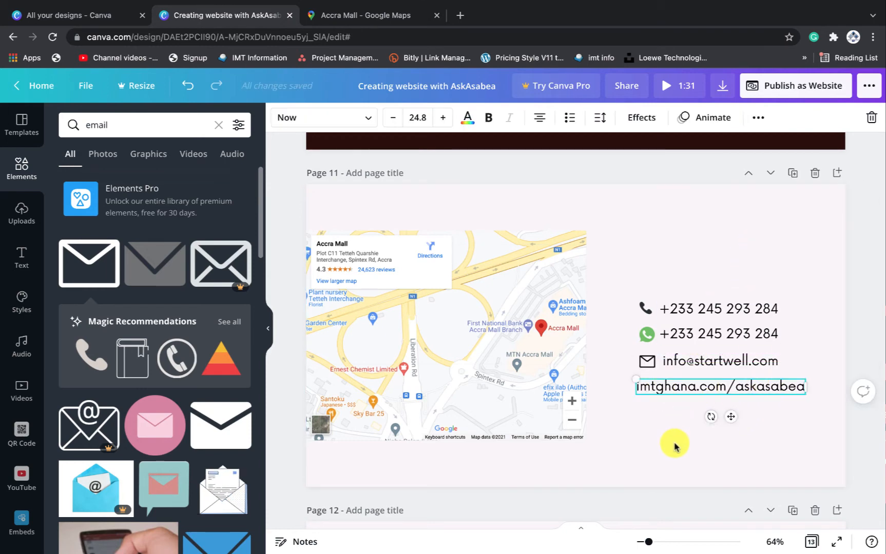
Search Elements for 'web' and add the outlined globe graphic to the page
left_click(131, 125)
left_click_drag(131, 125, 70, 118)
key("BackSpace")
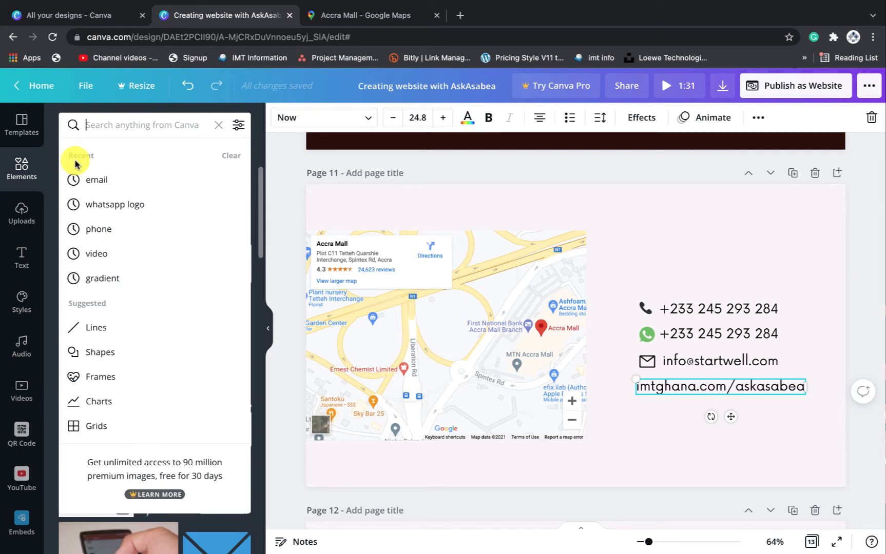
type("we")
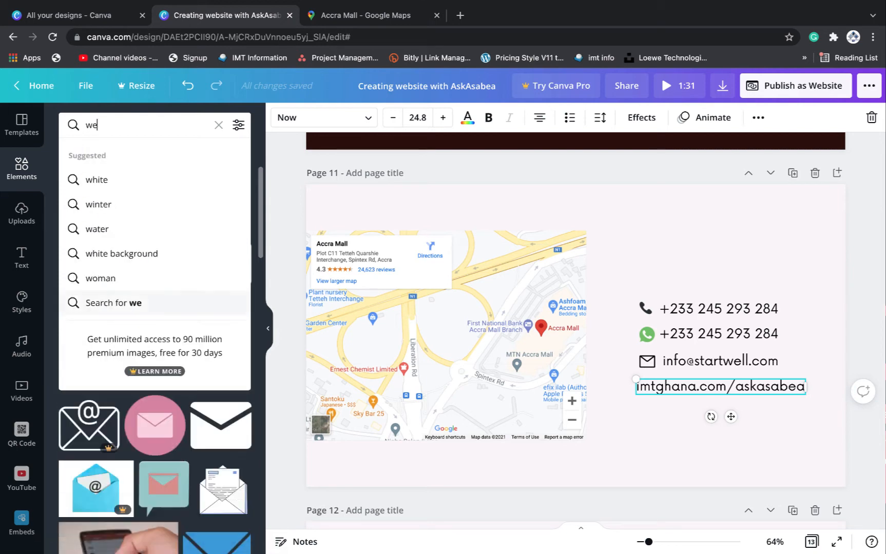
type("b")
left_click(87, 303)
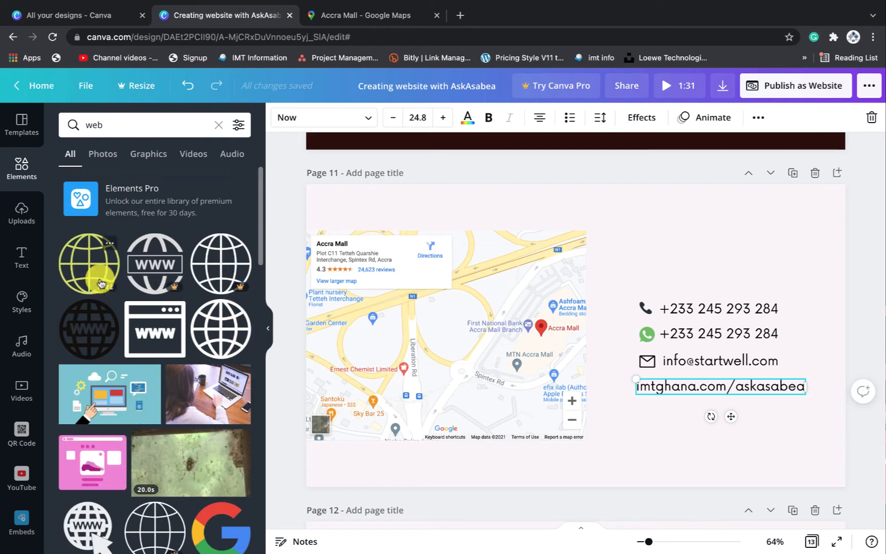
left_click(213, 326)
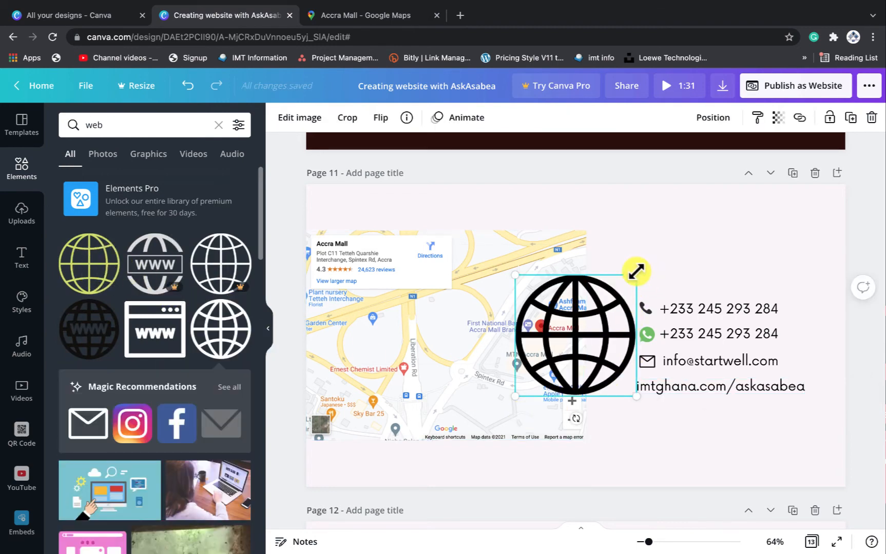
Shrink the globe to 44x44, shift the website text right, and line the globe up under the other icons
left_click_drag(636, 272, 633, 422)
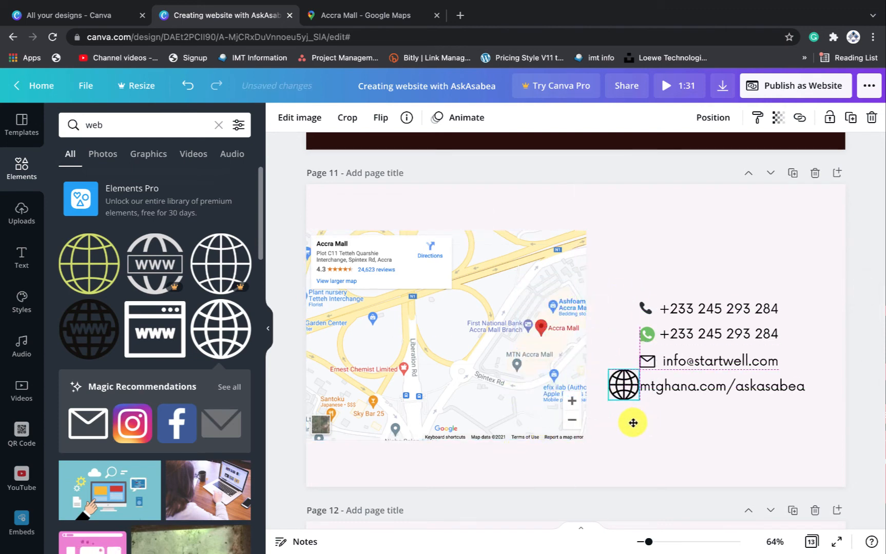
left_click_drag(638, 368, 631, 385)
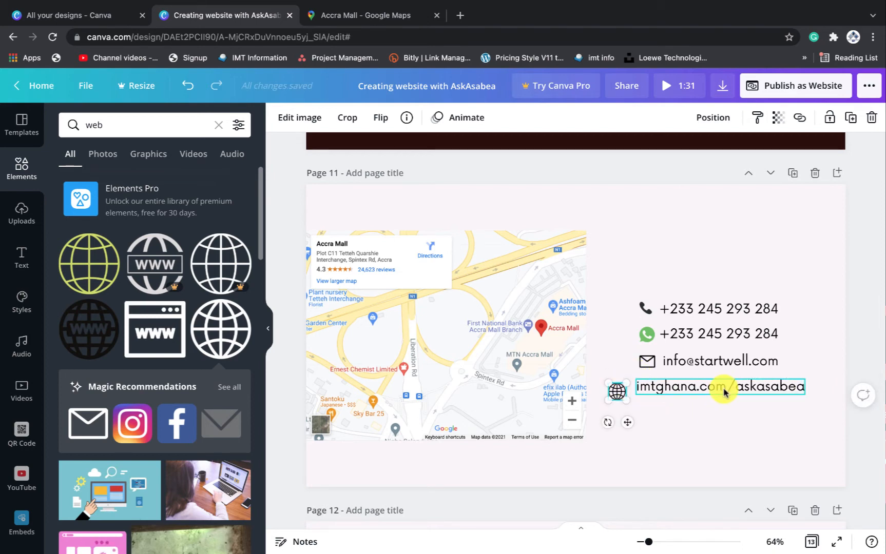
left_click_drag(724, 392, 752, 387)
left_click_drag(621, 394, 650, 387)
left_click(659, 395)
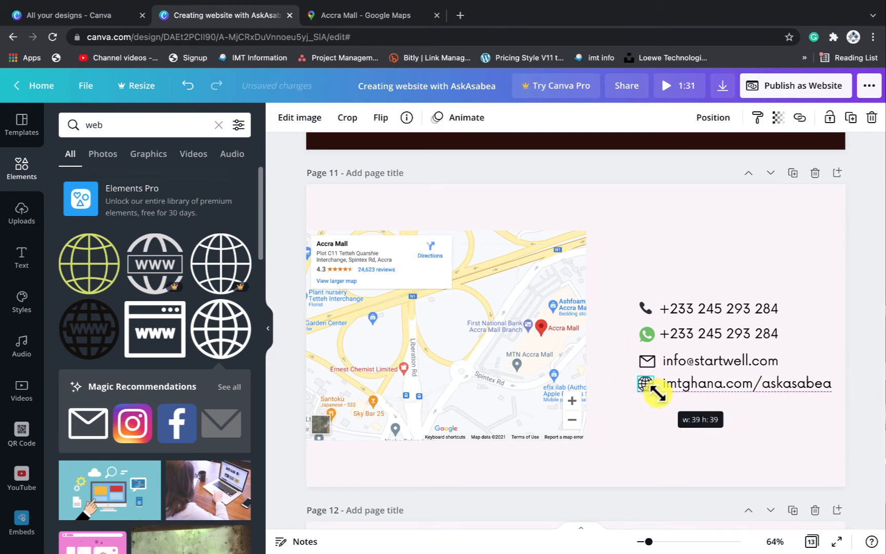
left_click(654, 401)
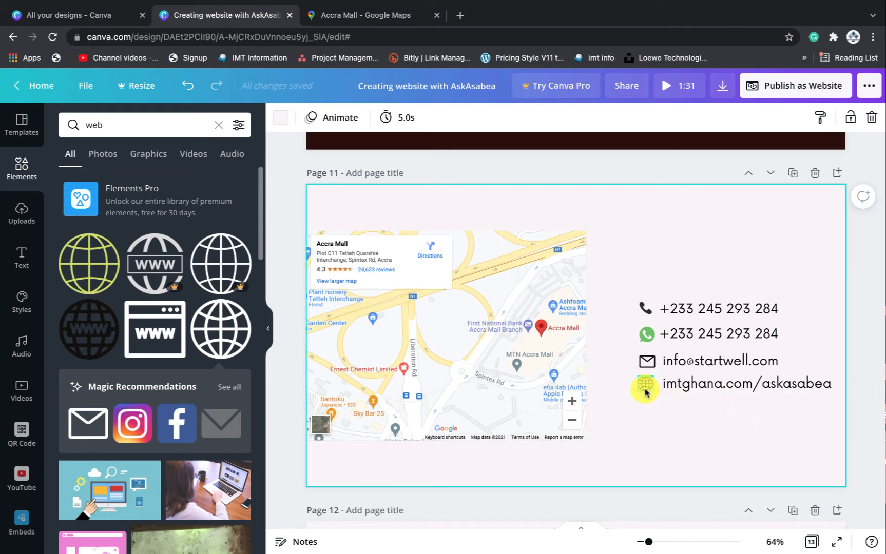
left_click(645, 389)
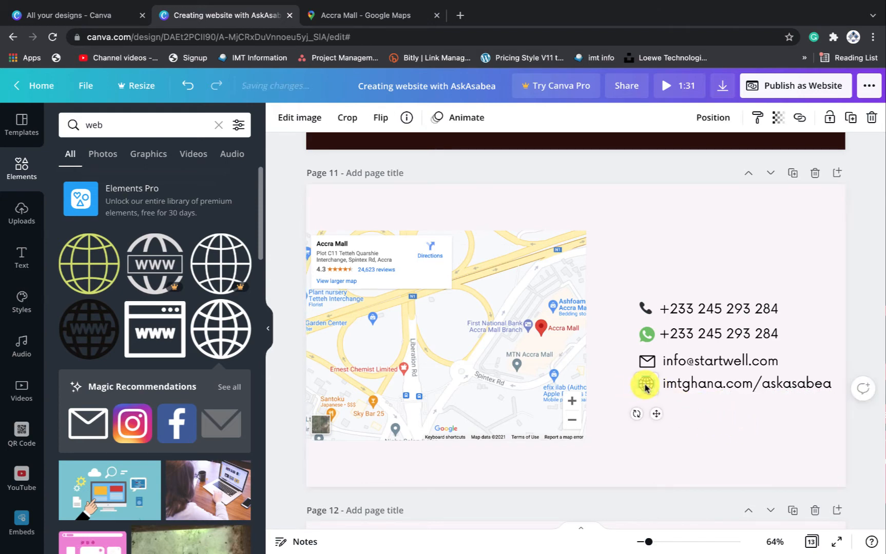
left_click_drag(645, 389, 645, 389)
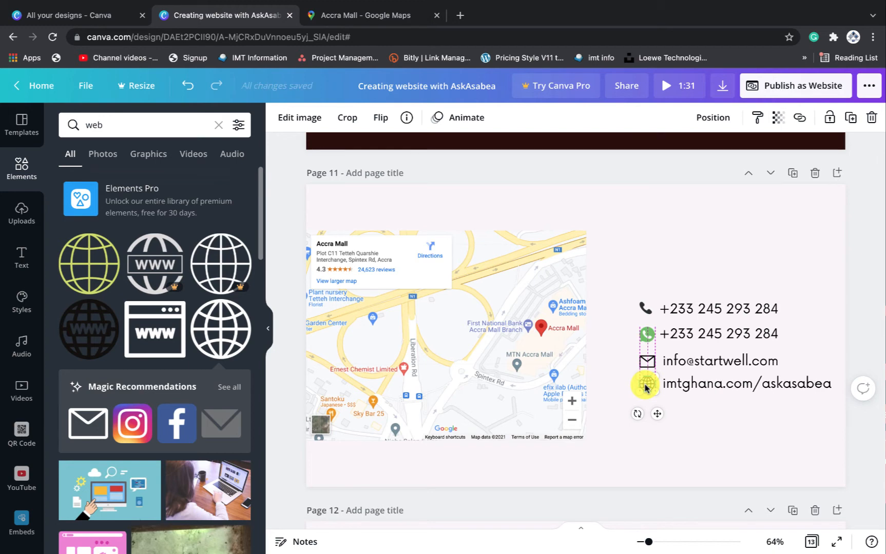
left_click(730, 426)
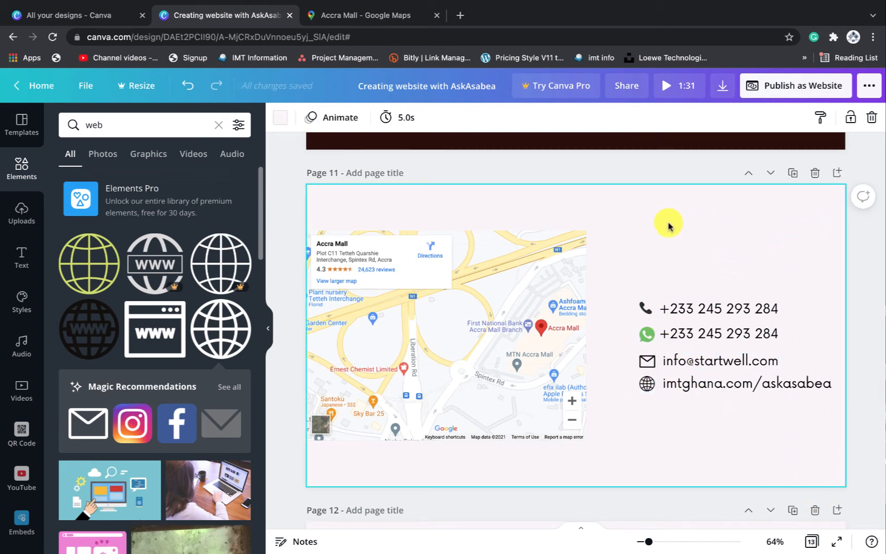
Copy the My Videos heading onto page 11 and move it above the contact details
scroll(725, 255, "up", 10)
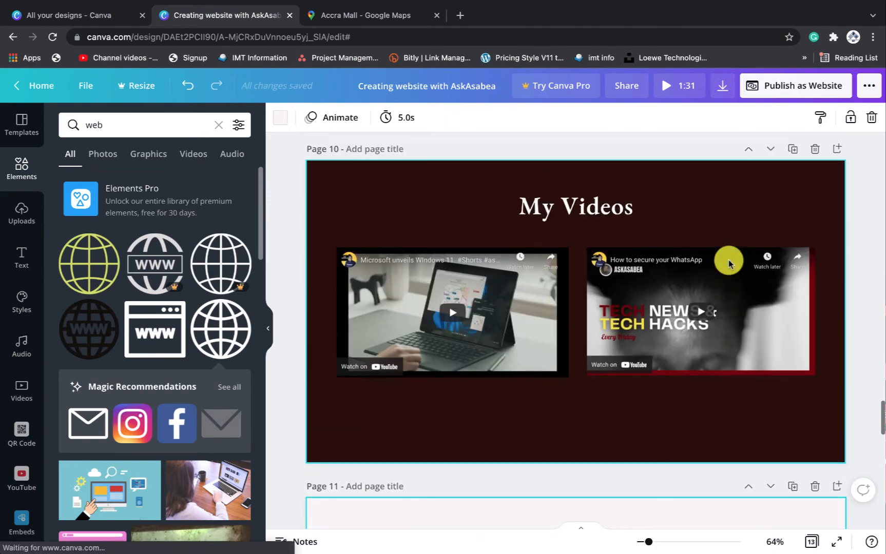
scroll(728, 264, "down", 2)
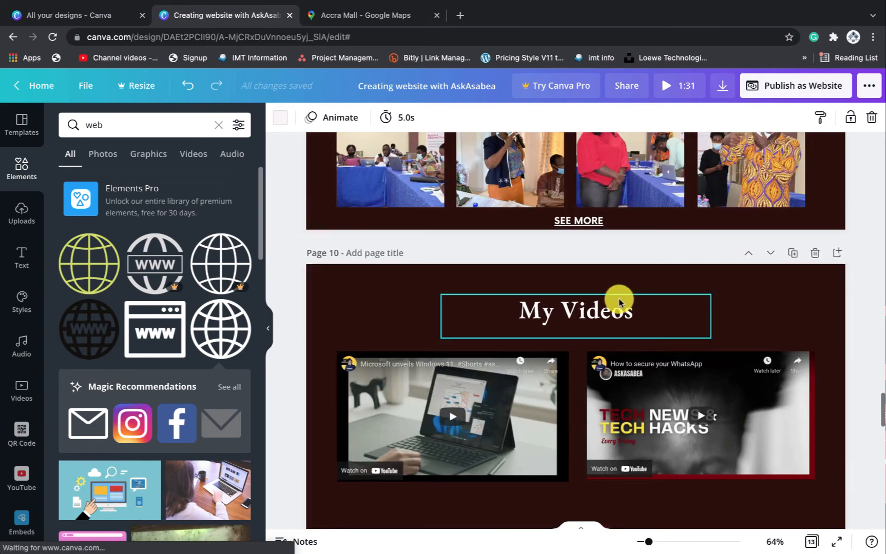
left_click(591, 307)
scroll(589, 300, "down", 7)
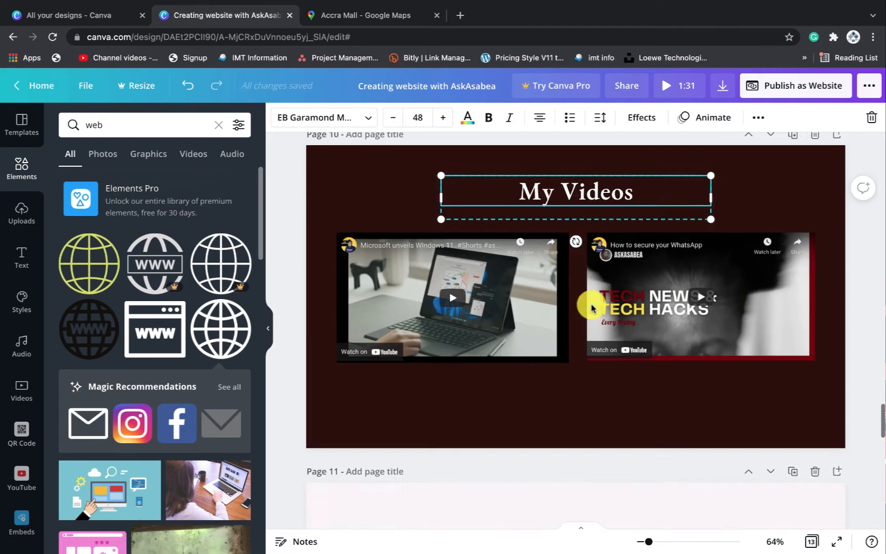
left_click(672, 262)
key("ctrl+v")
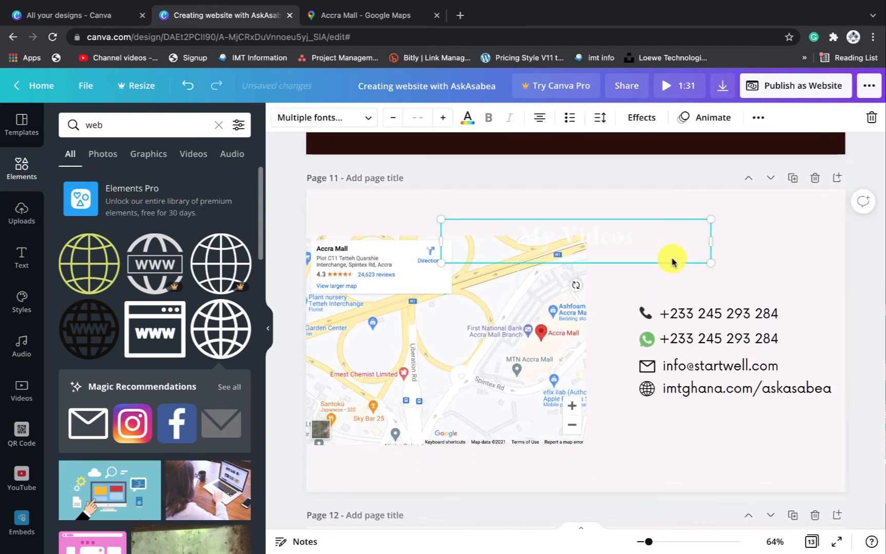
left_click_drag(781, 264, 790, 263)
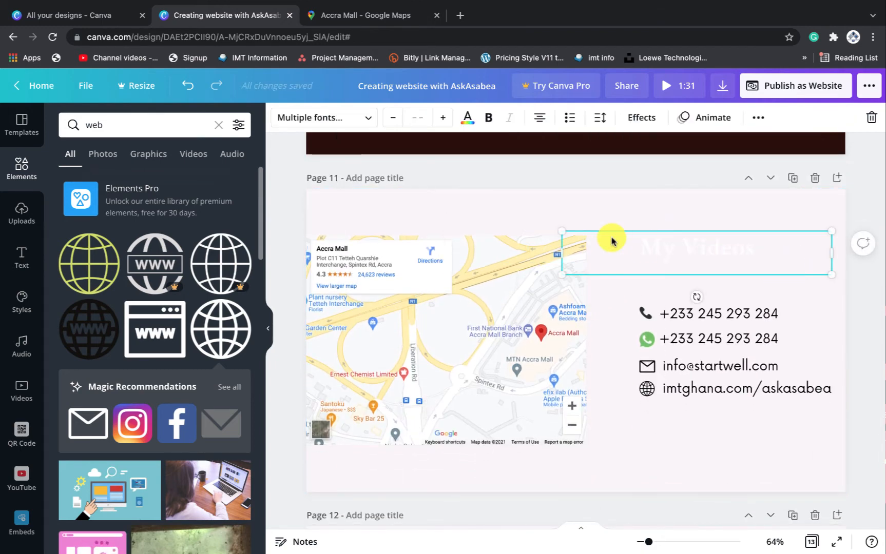
left_click_drag(725, 268, 765, 264)
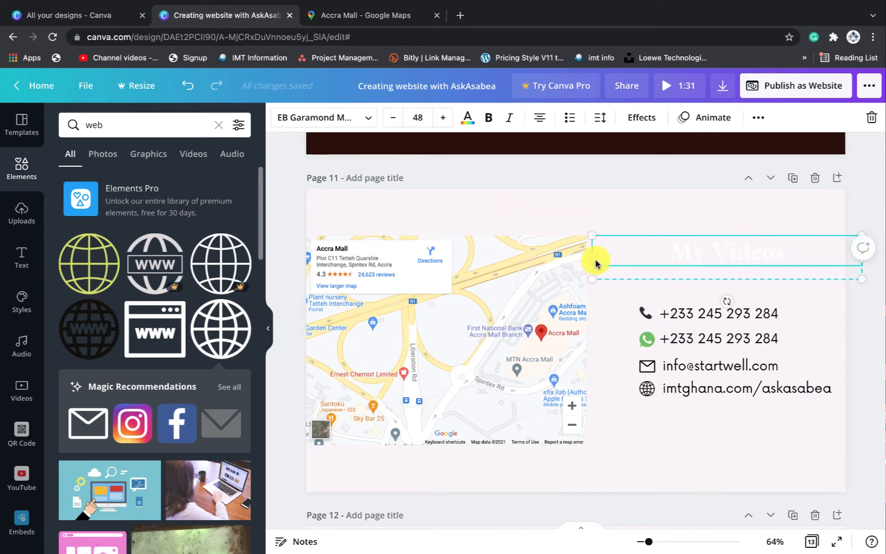
Make the pasted heading dark maroon, resize it, and retype it as 'Contact Us'
left_click(467, 117)
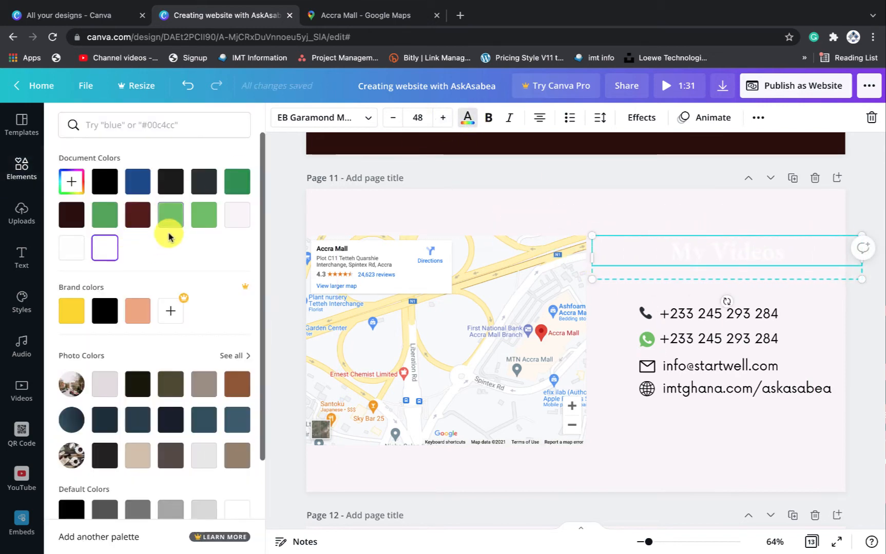
left_click(72, 215)
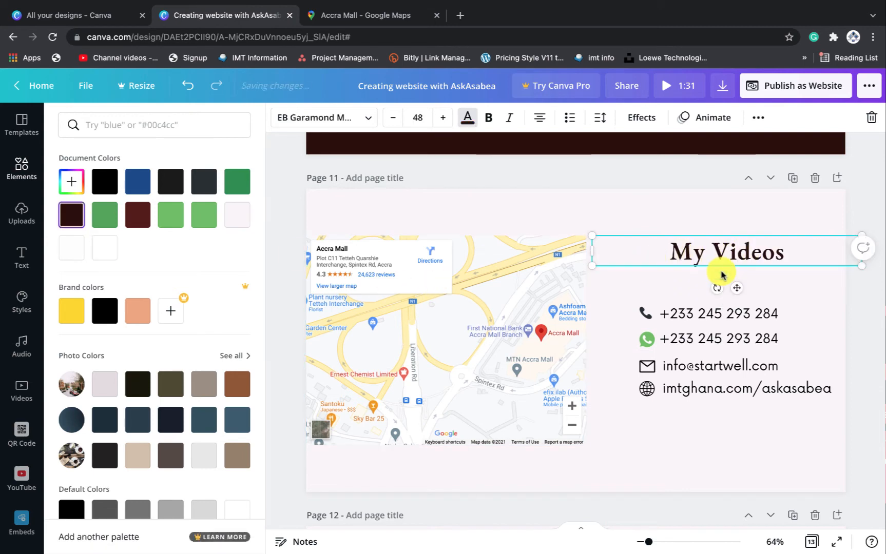
left_click_drag(594, 234, 690, 237)
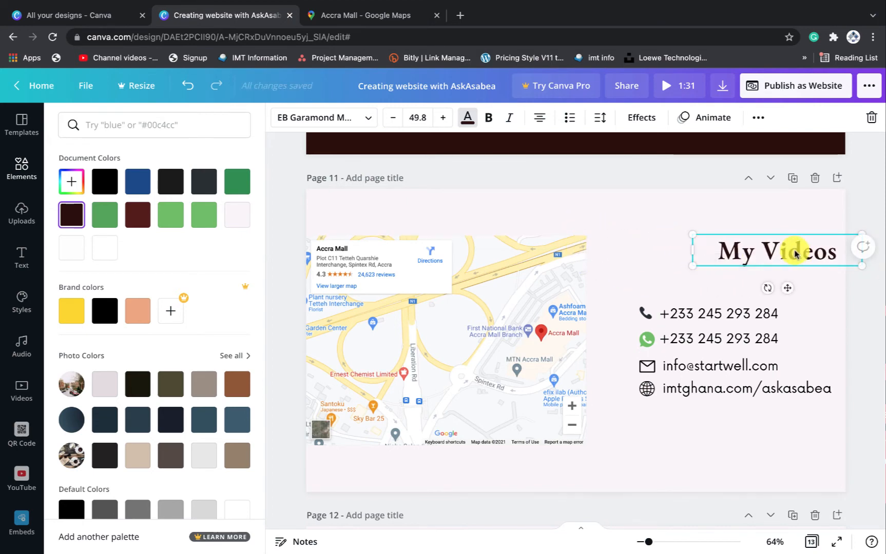
left_click_drag(799, 251, 737, 268)
double_click(736, 267)
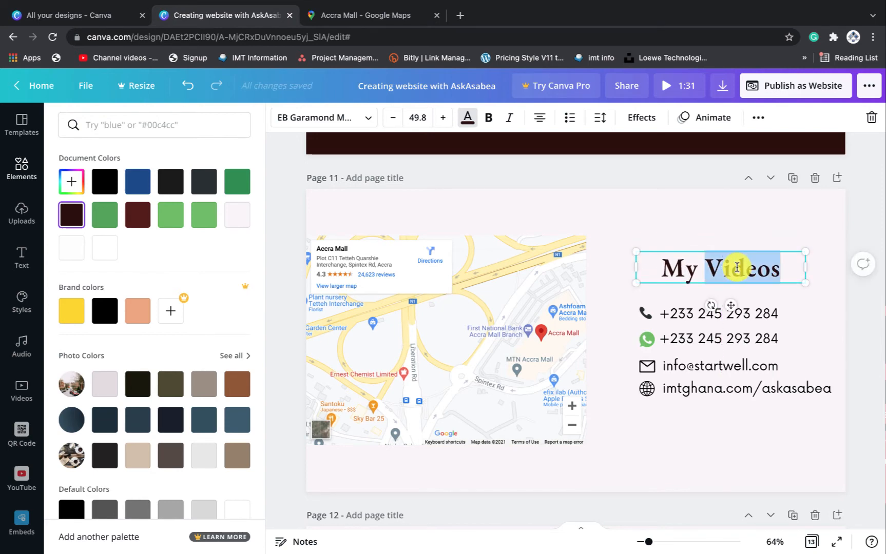
type("Co")
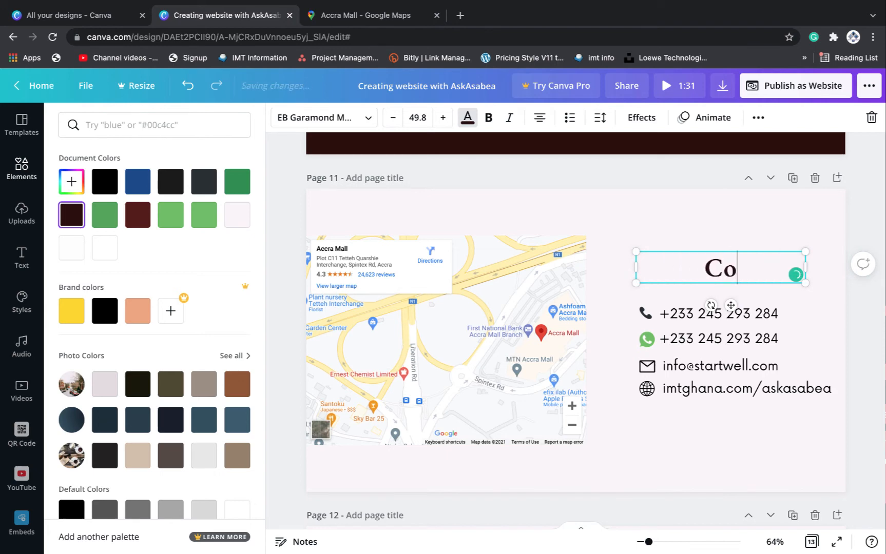
type("ntact")
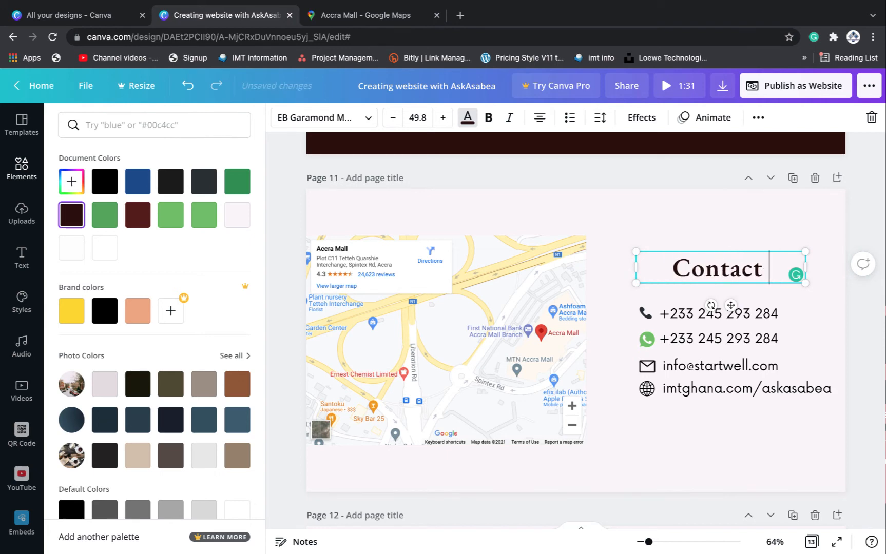
type(" Us")
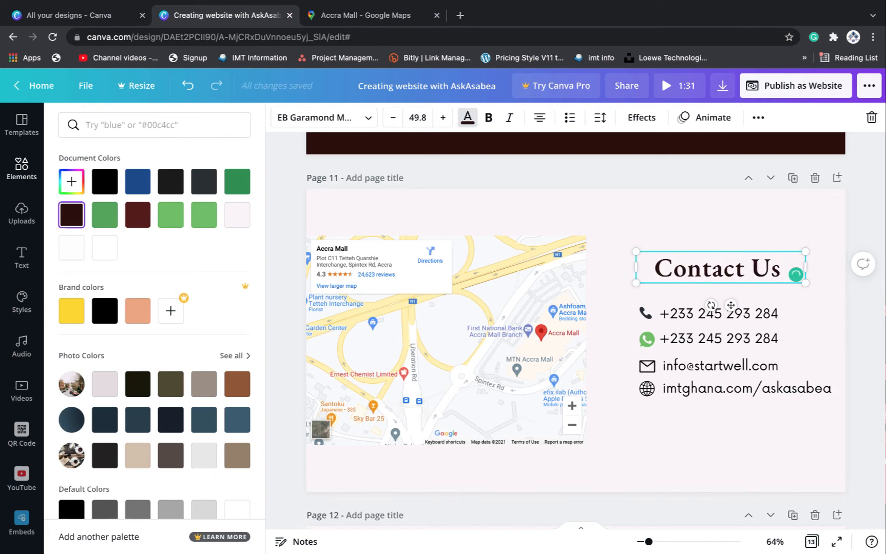
right_click(733, 304)
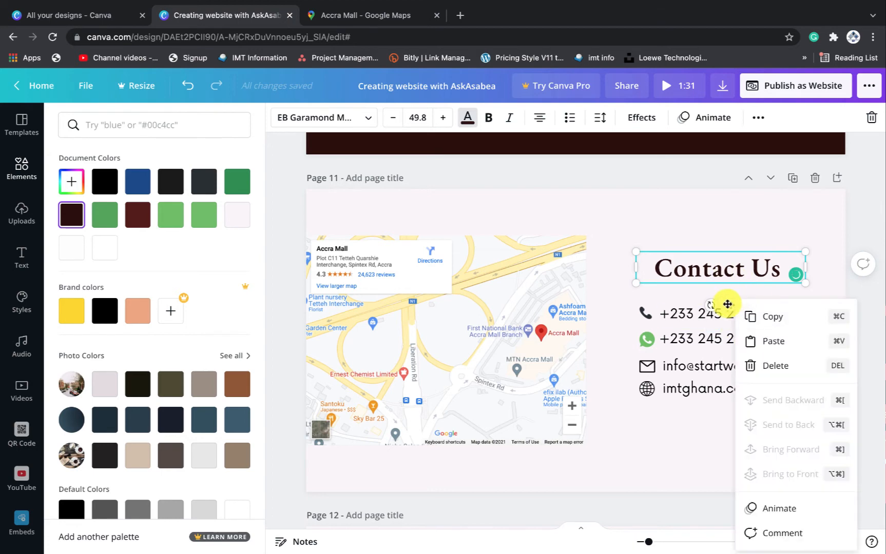
left_click(737, 234)
left_click_drag(730, 305, 722, 306)
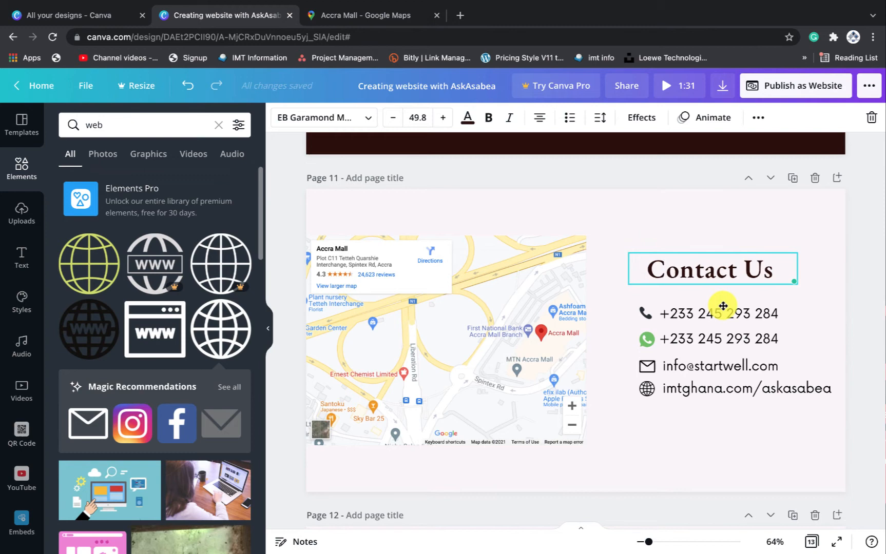
Enlarge the Accra Mall map and reposition it on the left of page 11
left_click(734, 221)
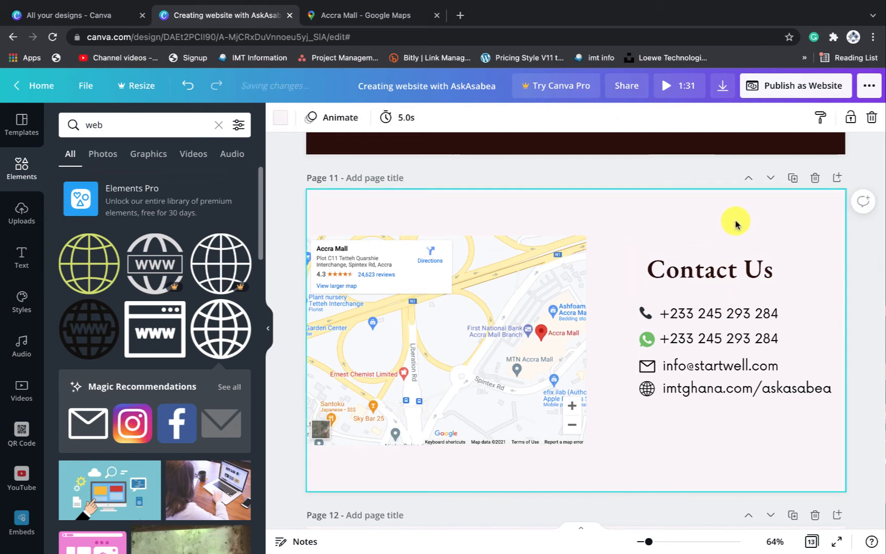
left_click(485, 324)
left_click_drag(579, 236, 602, 109)
mouse_move(494, 342)
left_mouse_down()
mouse_move(478, 354)
mouse_move(490, 348)
left_mouse_up()
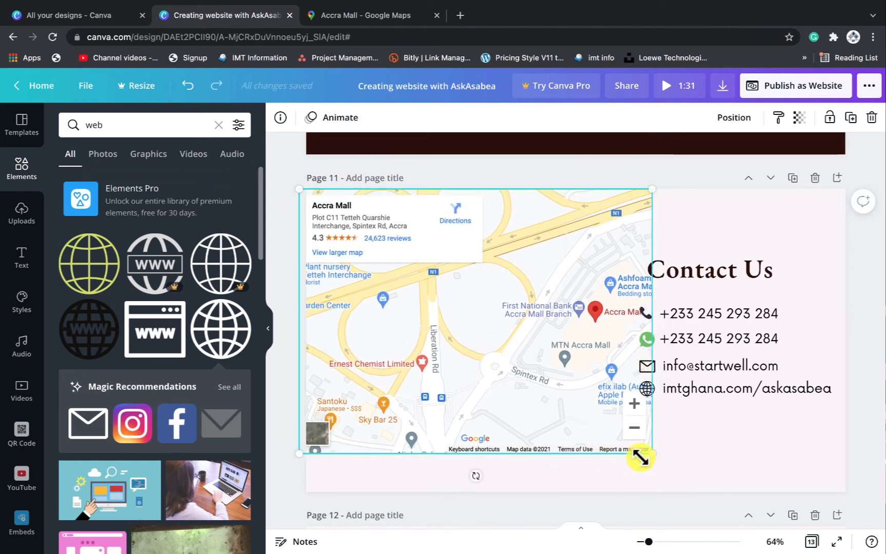
left_click_drag(650, 456, 599, 447)
left_click_drag(482, 353, 480, 416)
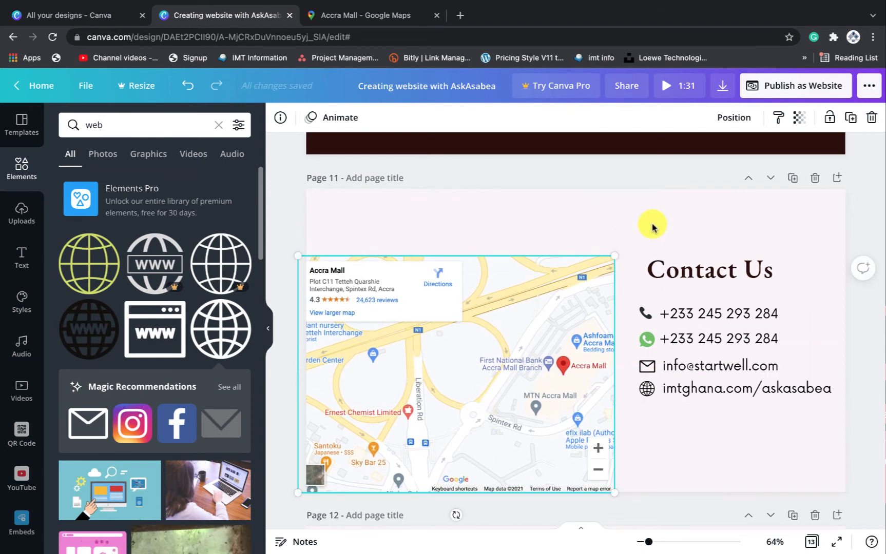
Group-select the contact heading, lines and icons and raise them higher beside the map
left_click_drag(652, 224, 727, 411)
left_click_drag(742, 340, 732, 376)
left_click_drag(536, 300, 535, 237)
left_click_drag(695, 223, 800, 439)
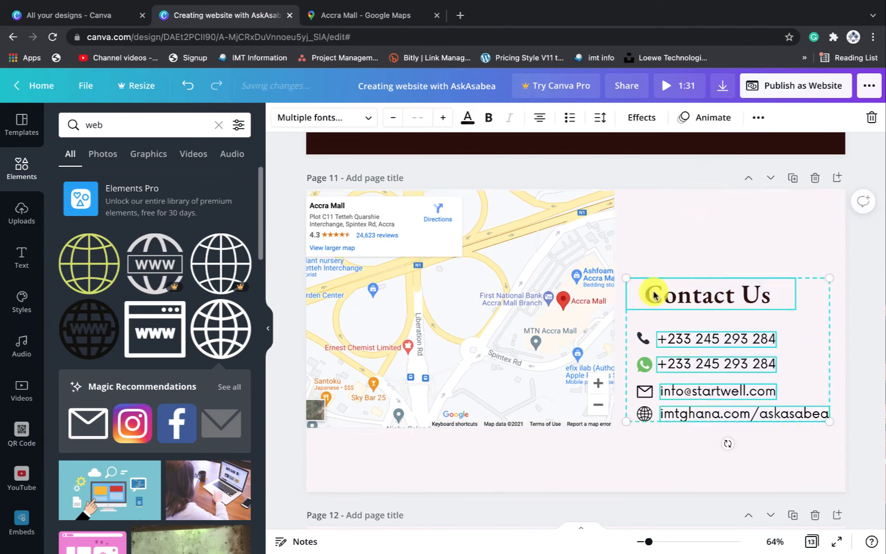
left_click(642, 260)
left_click_drag(631, 252, 778, 432)
left_click_drag(751, 395, 750, 331)
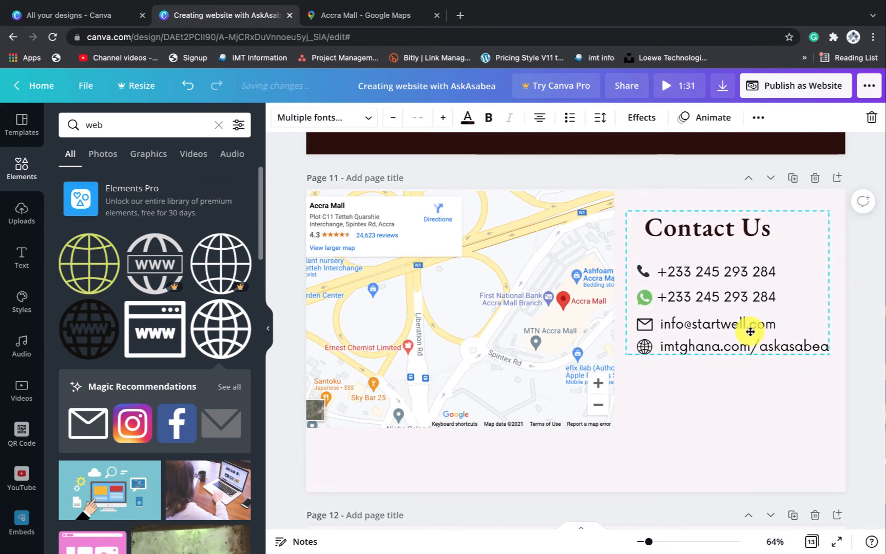
Stretch the map into the top-left corner of page 11
left_click(562, 226)
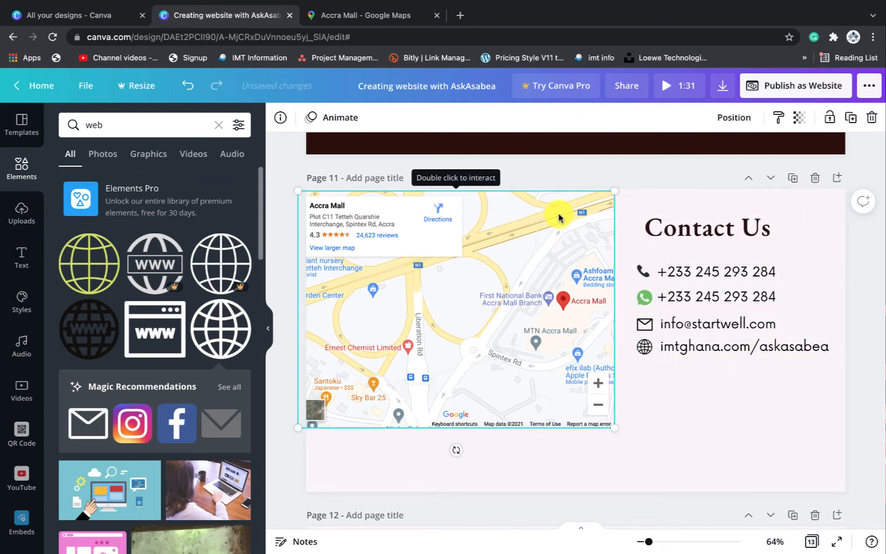
left_click_drag(611, 189, 610, 186)
left_click(622, 201)
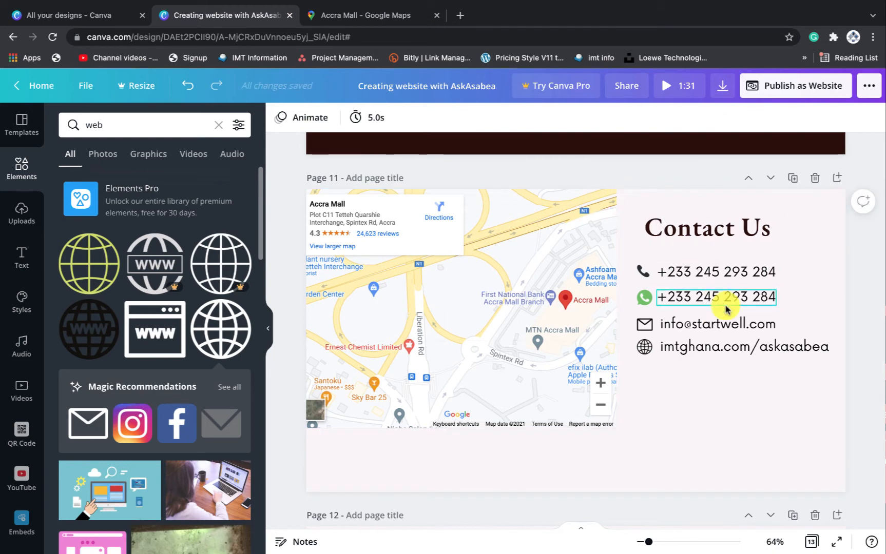
left_click(782, 396)
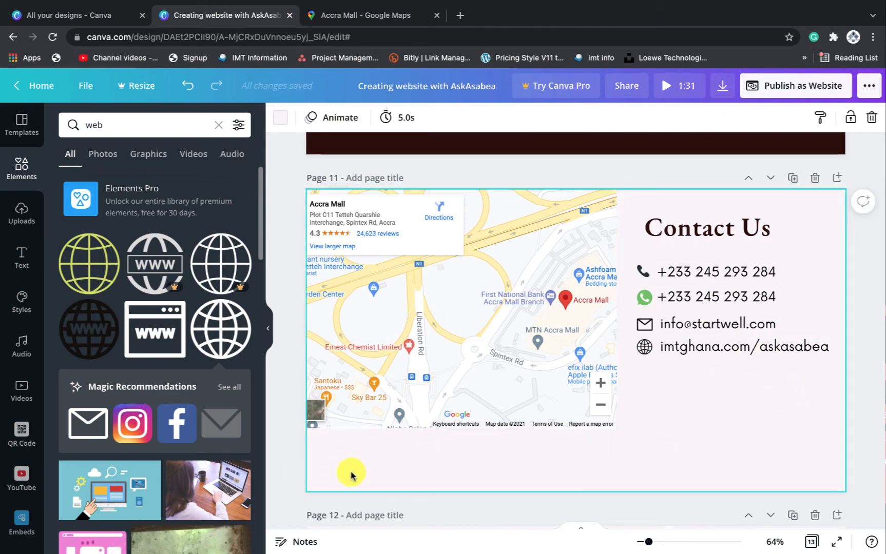
Add a square shape and stretch it into a thin full-width bar along the bottom of page 11
left_click(21, 165)
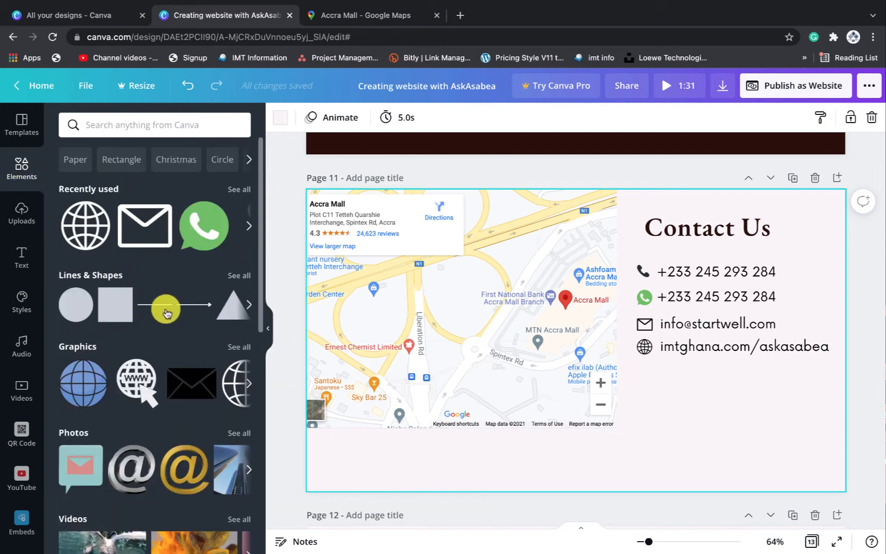
left_click(109, 301)
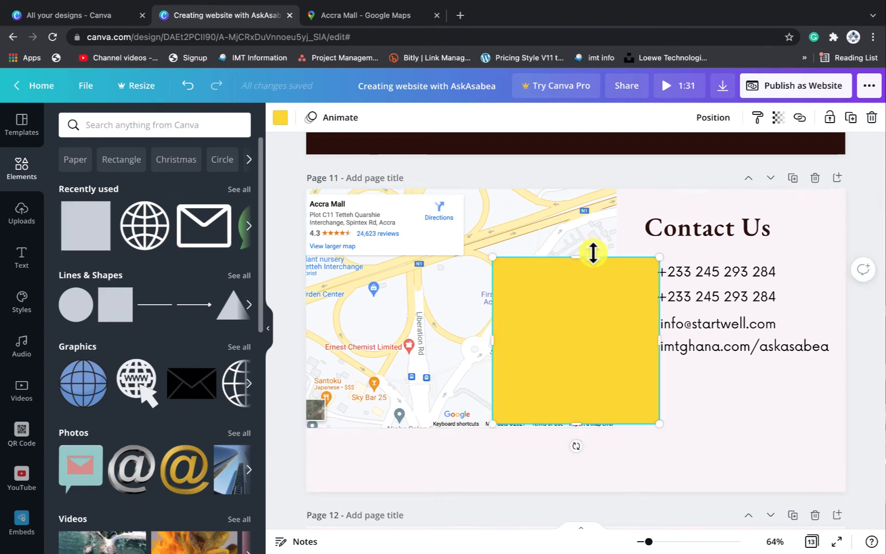
left_click_drag(576, 271, 389, 452)
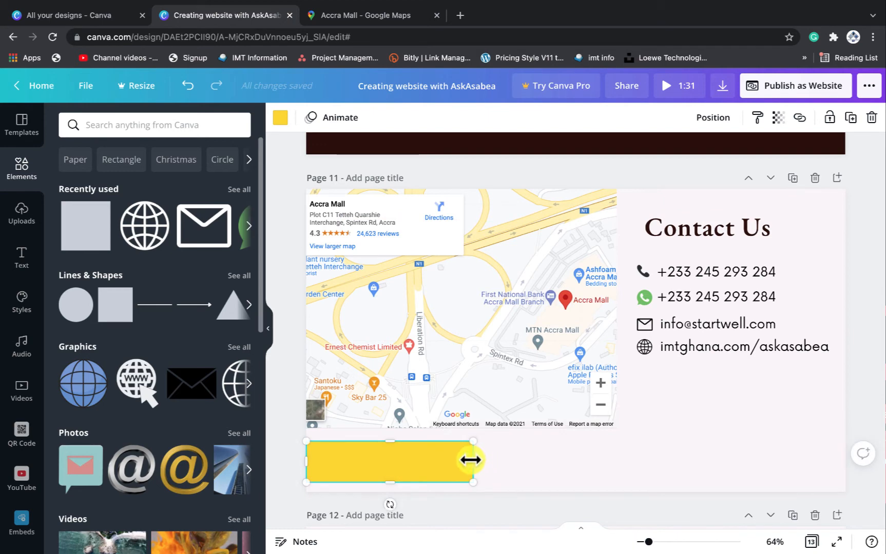
left_click_drag(472, 462, 844, 471)
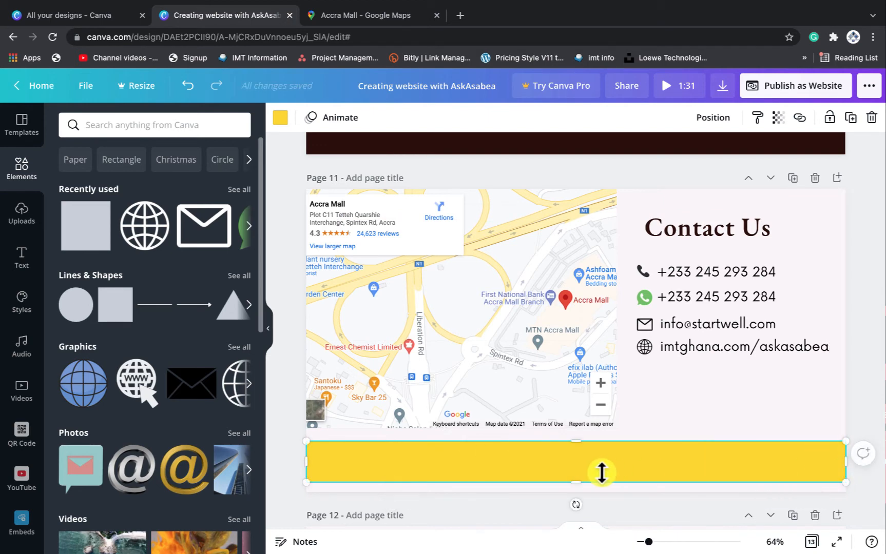
left_click_drag(581, 476, 579, 487)
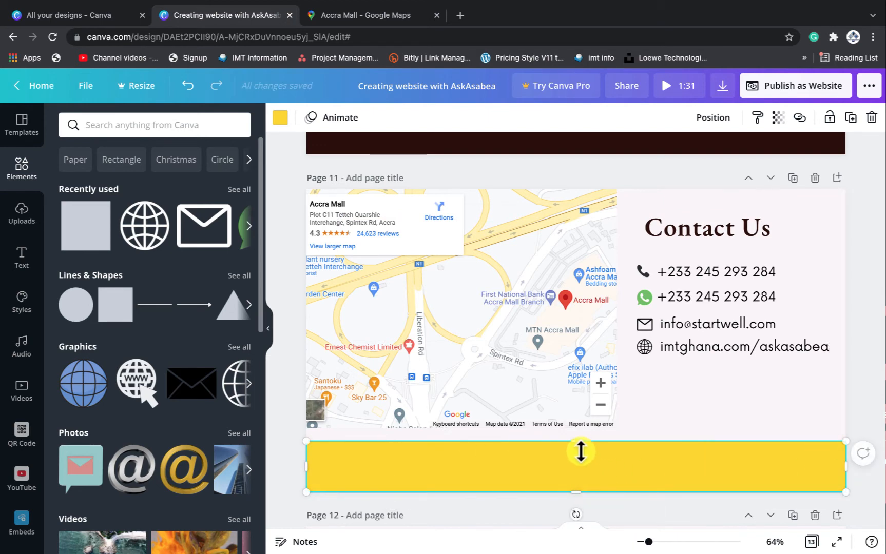
left_click_drag(576, 440, 576, 451)
Recolour the footer bar dark maroon and extend both ends to the page edges
left_click(279, 124)
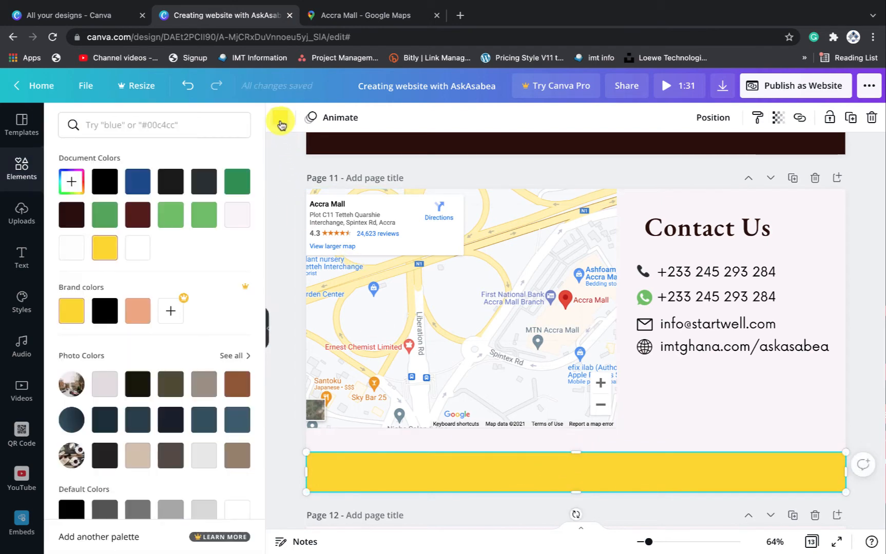
left_click(137, 214)
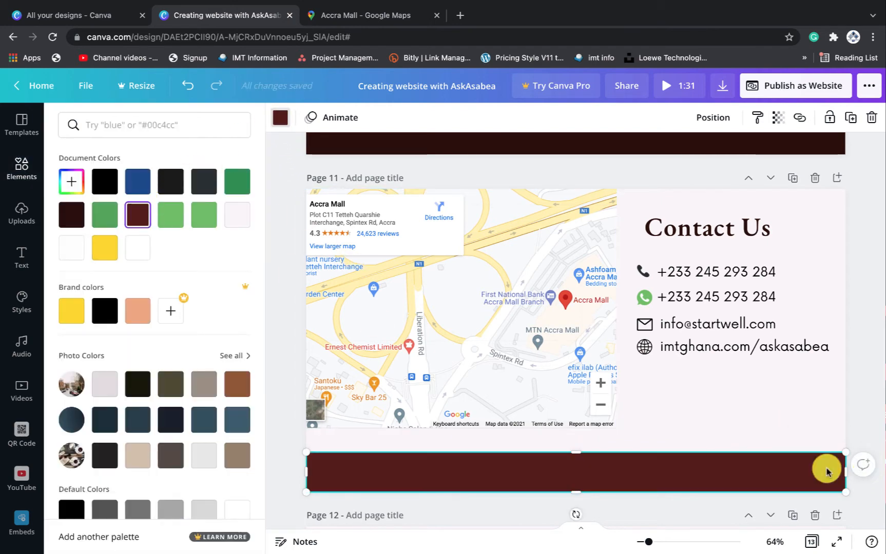
left_click_drag(844, 471, 860, 471)
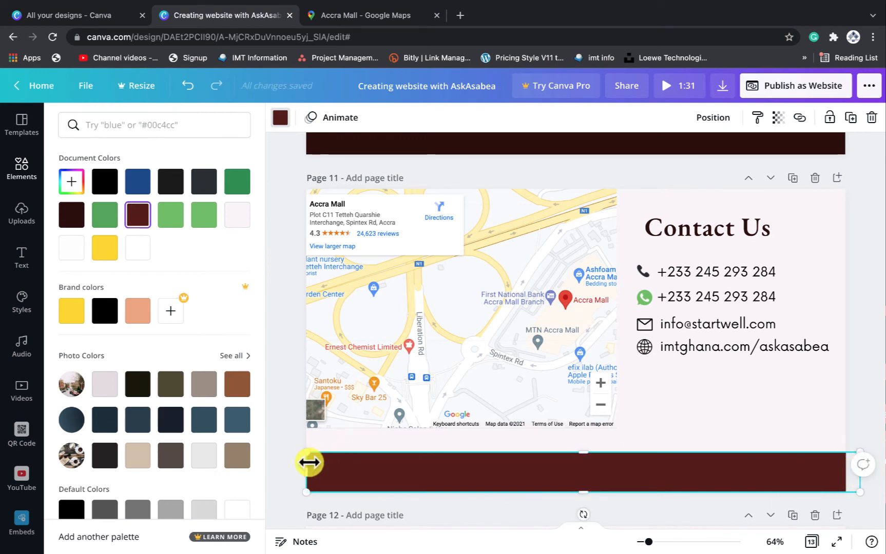
left_click_drag(298, 468, 278, 469)
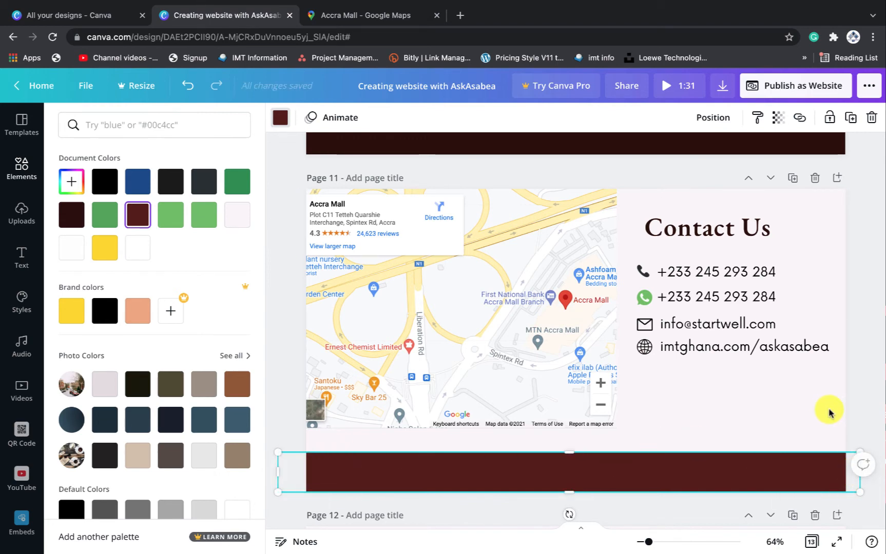
left_click(883, 413)
left_click(787, 257)
Check the maroon footer bar, then add a new text box with the T shortcut
scroll(789, 259, "up", 9)
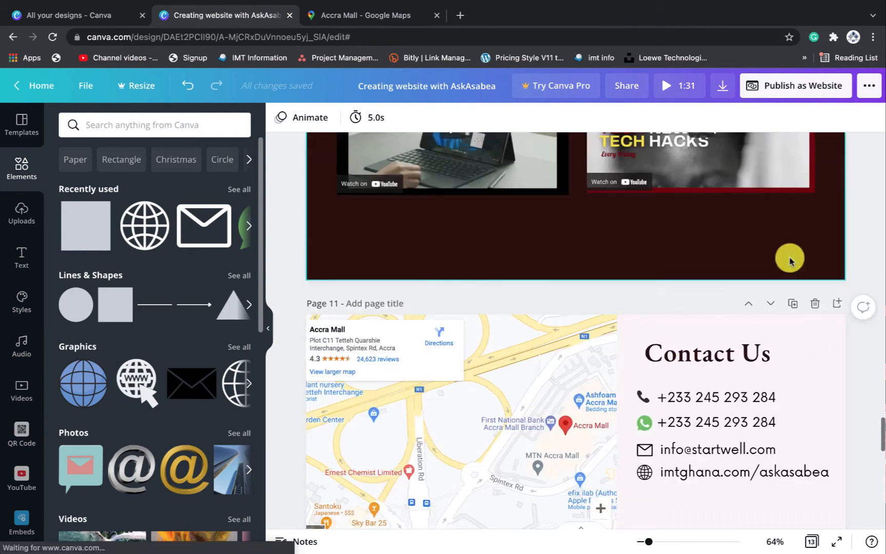
scroll(789, 259, "down", 9)
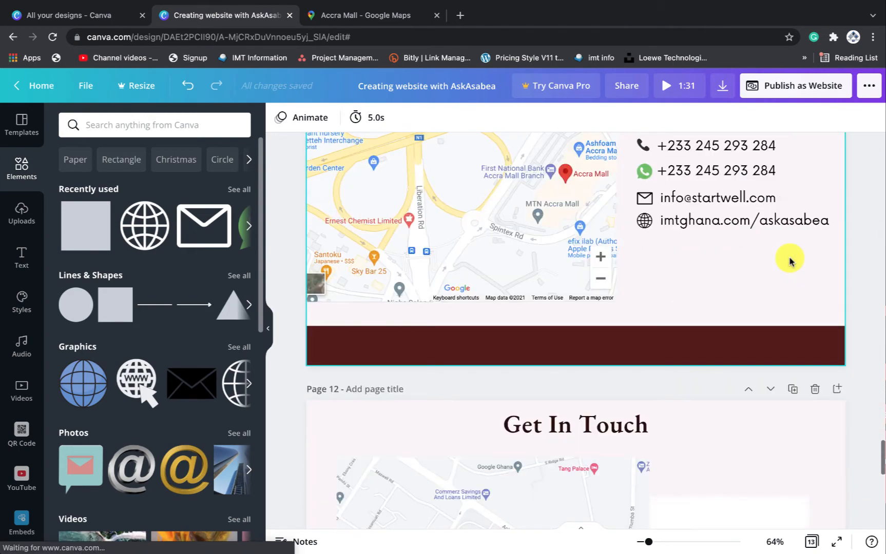
scroll(789, 261, "up", 1)
left_click(575, 413)
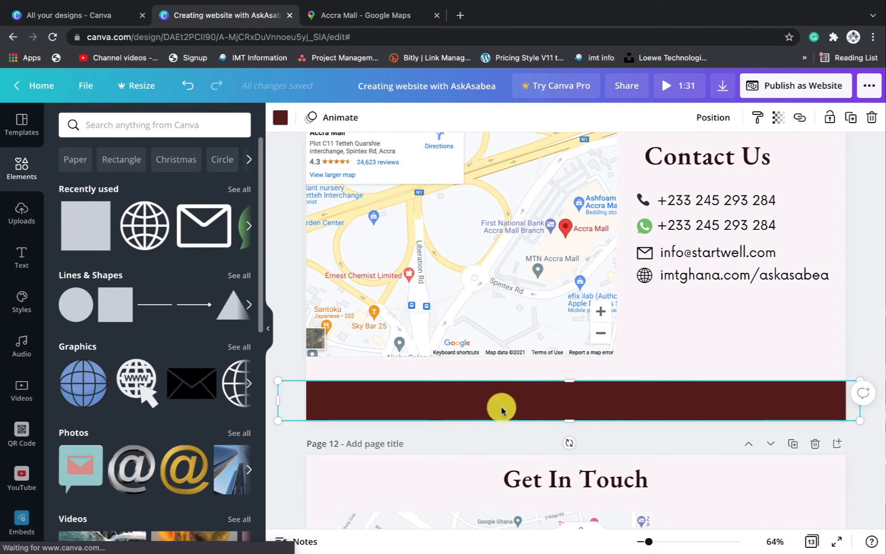
left_click(718, 331)
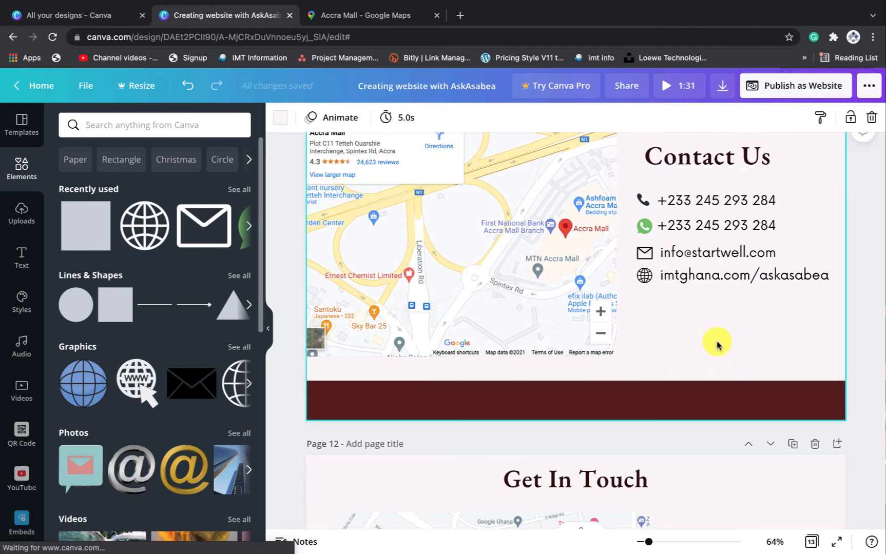
scroll(716, 347, "down", 1)
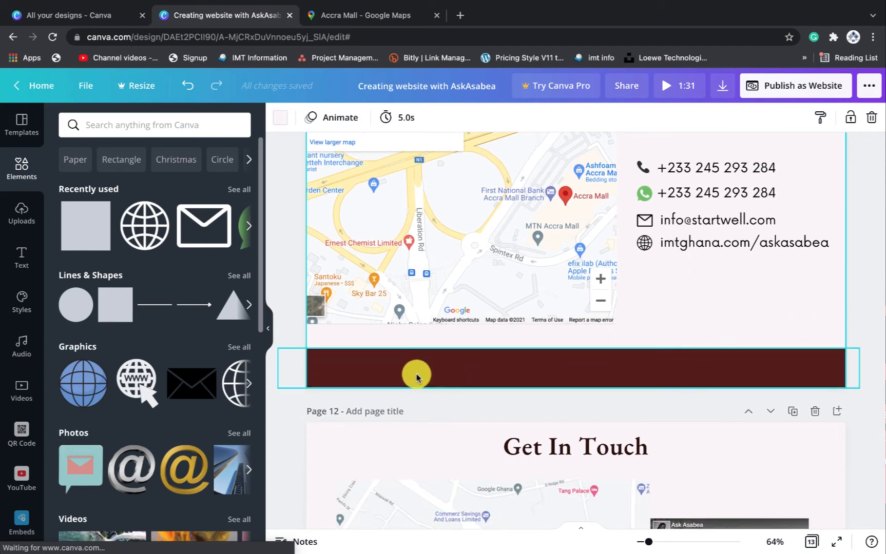
type("tC")
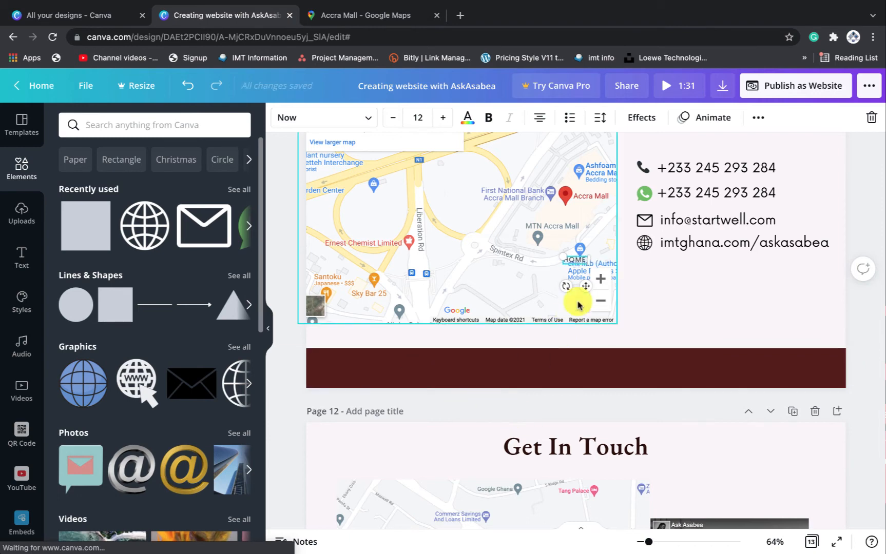
Move the HOME text onto the maroon footer bar and make it white
left_click_drag(586, 286, 371, 392)
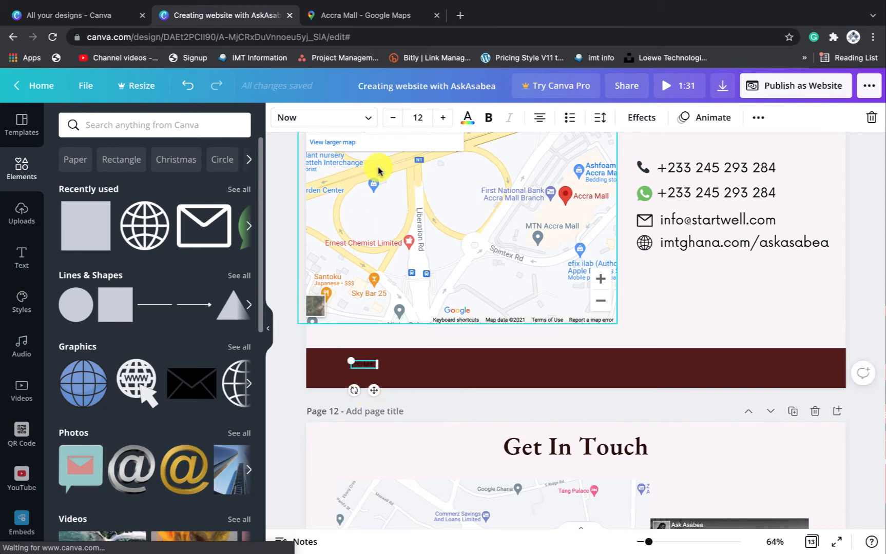
left_click(468, 119)
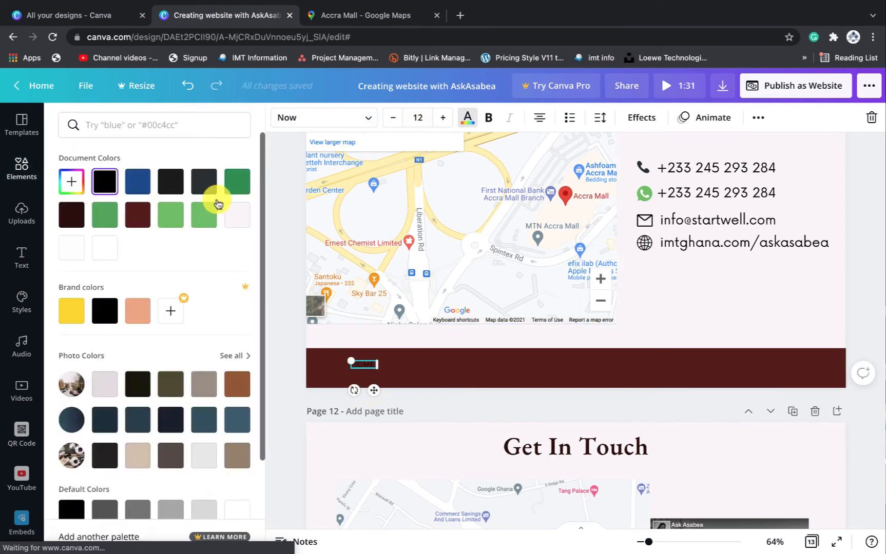
left_click(104, 247)
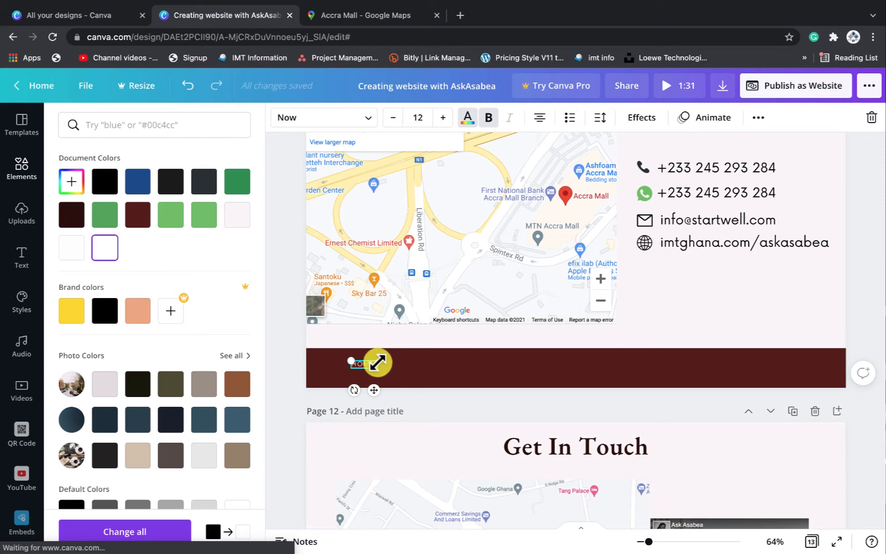
left_click(616, 332)
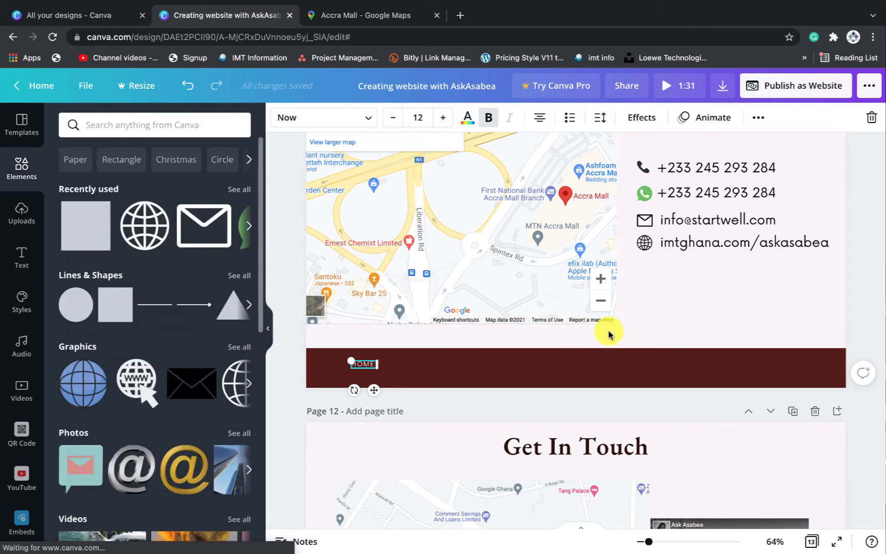
Duplicate the HOME label and spread the copies in a row along the footer bar
left_click(364, 367)
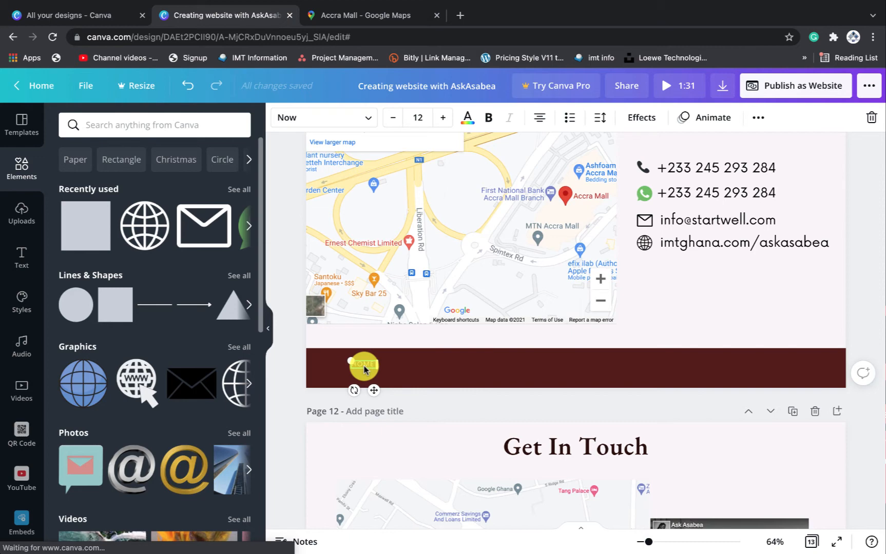
key("ctrl+d")
key("ctrl+d")
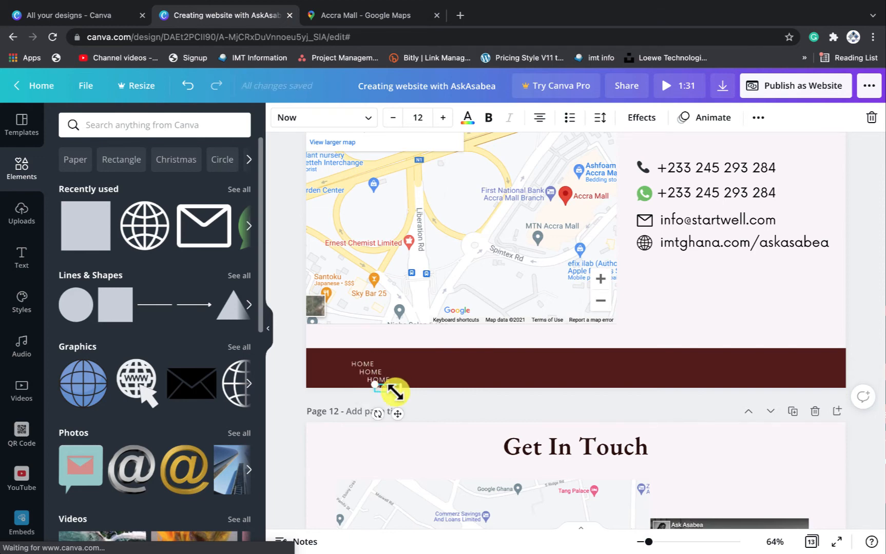
left_click_drag(447, 402, 732, 391)
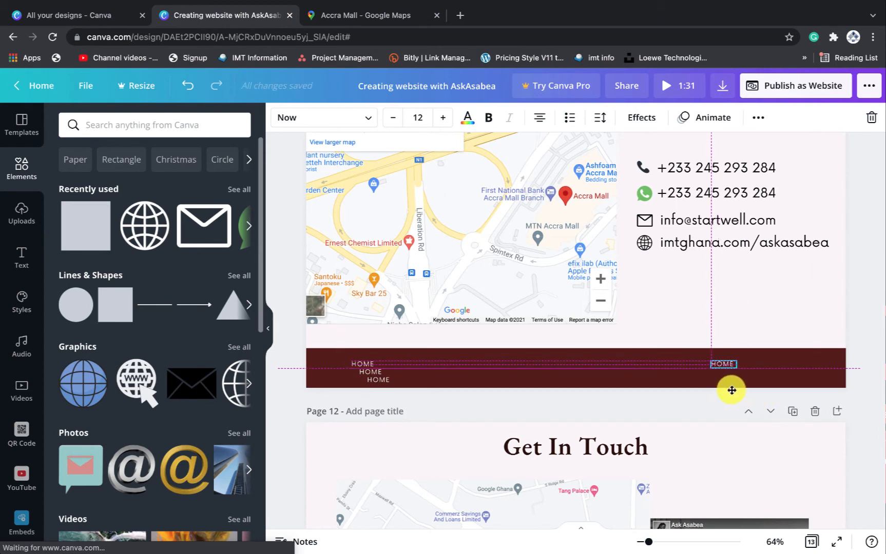
left_click_drag(375, 372, 426, 364)
left_click_drag(375, 383, 480, 367)
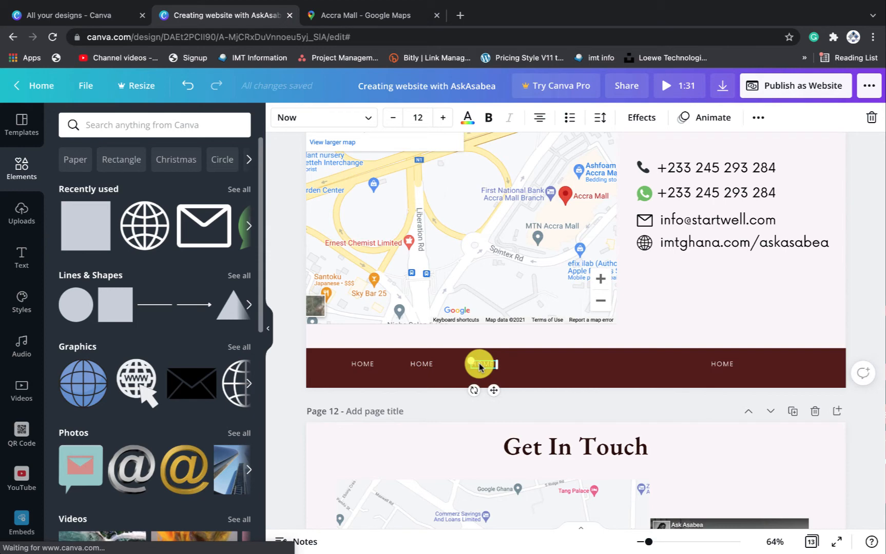
Duplicate the HOME label into six copies and space them evenly in one row on the footer
key("super+d")
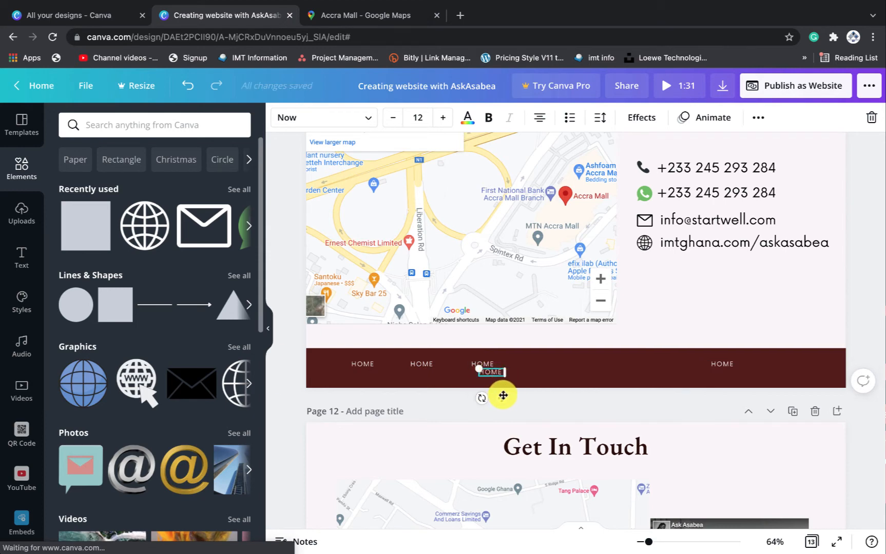
left_click_drag(503, 395, 594, 388)
key("super+d")
left_click_drag(739, 370, 643, 363)
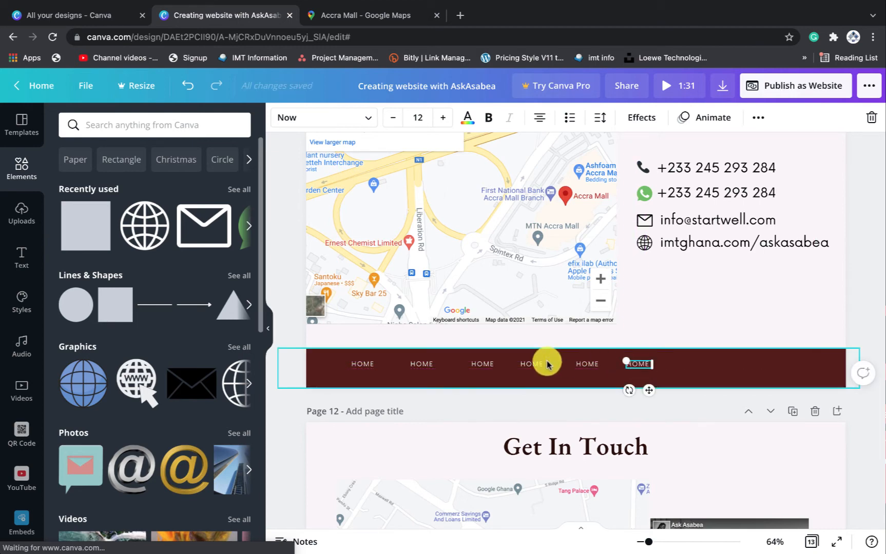
left_click_drag(364, 362, 517, 365)
left_click(416, 364)
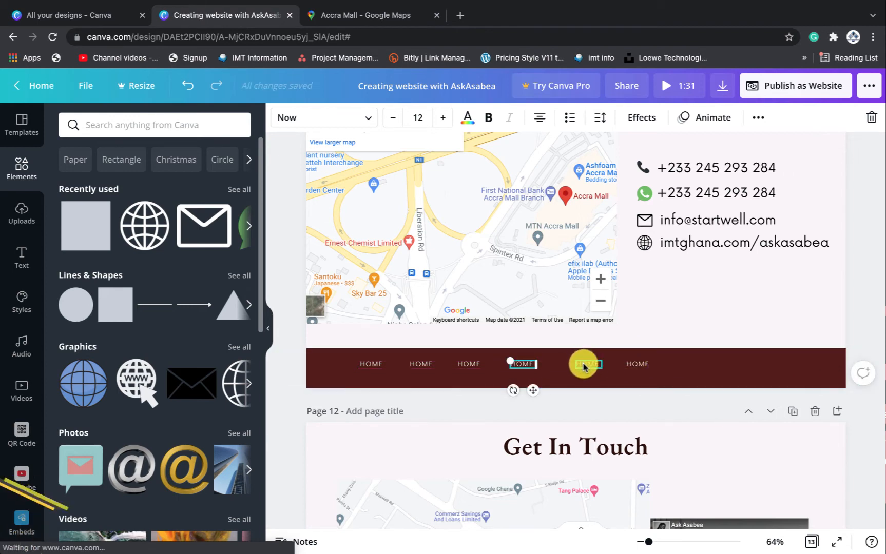
left_click_drag(583, 366, 571, 364)
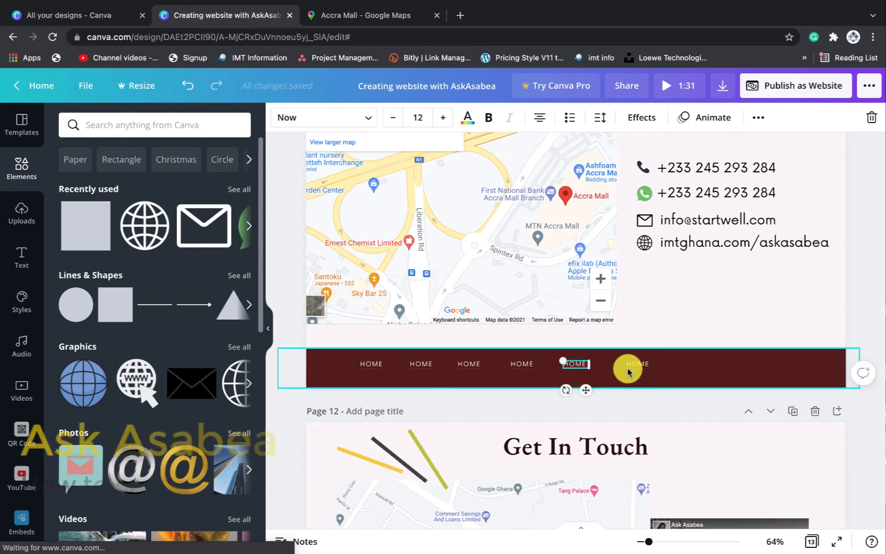
left_click_drag(636, 365, 617, 365)
left_click(331, 368)
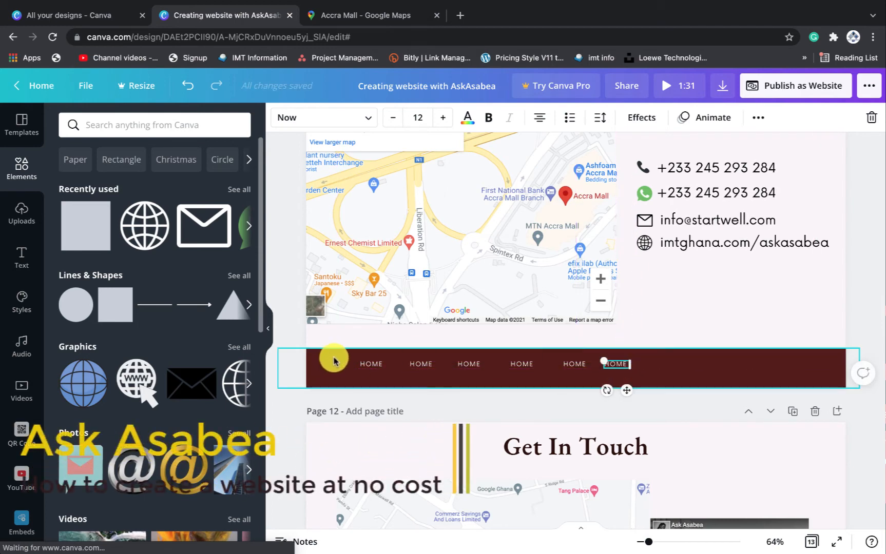
Lock the maroon footer bar and shift the row of HOME labels toward its centre
left_click(349, 360)
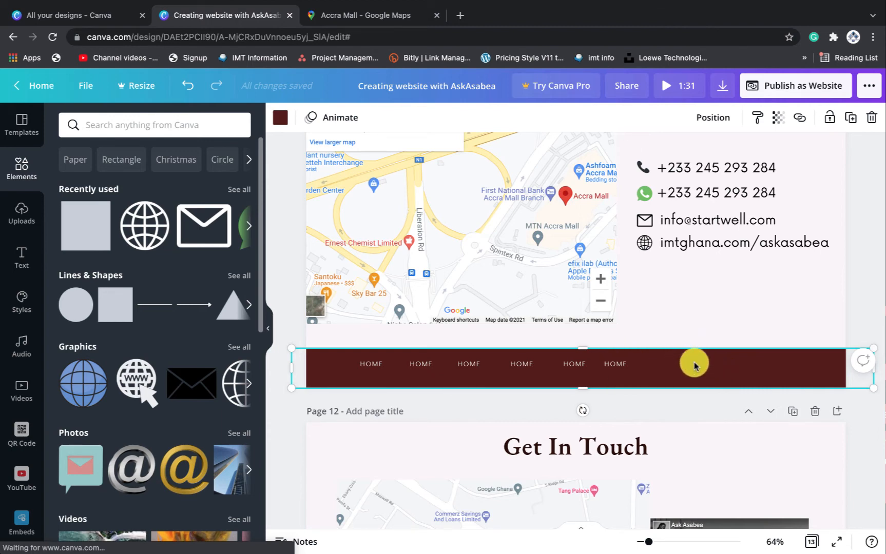
left_click(828, 118)
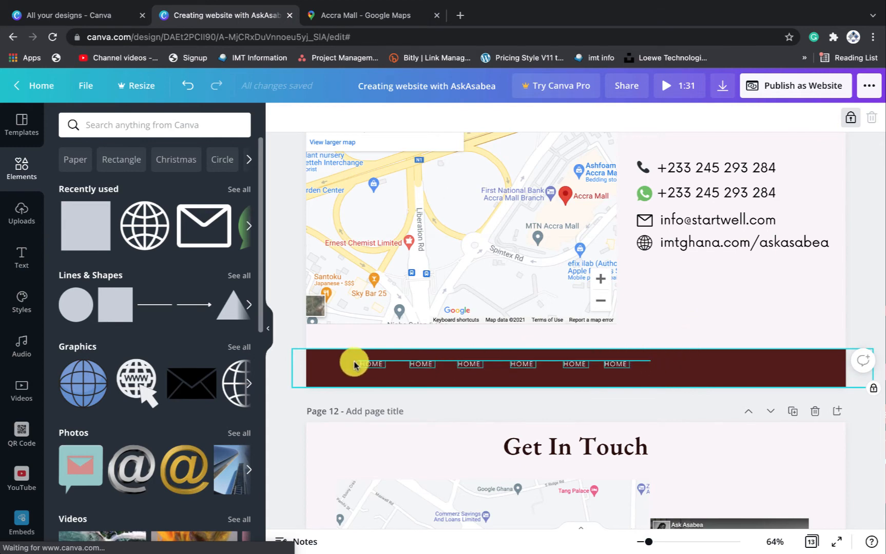
left_click(342, 374)
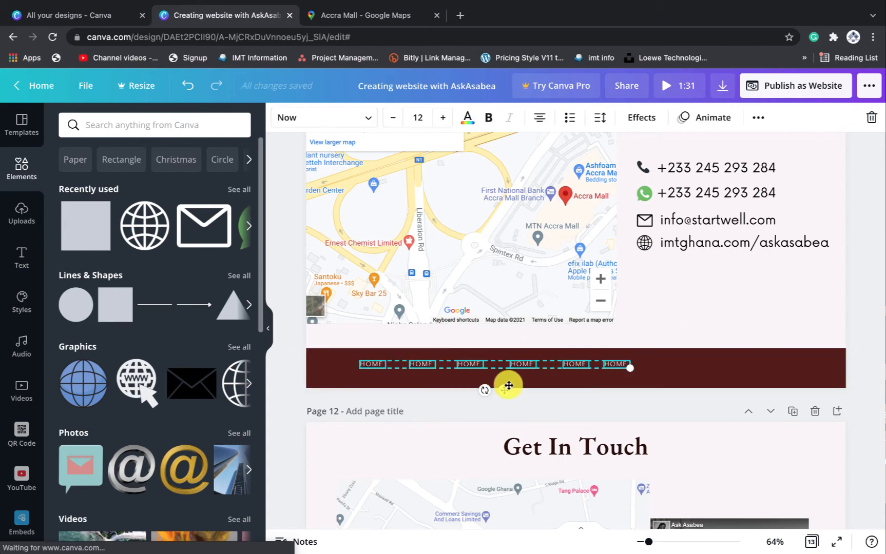
left_click_drag(508, 391, 585, 394)
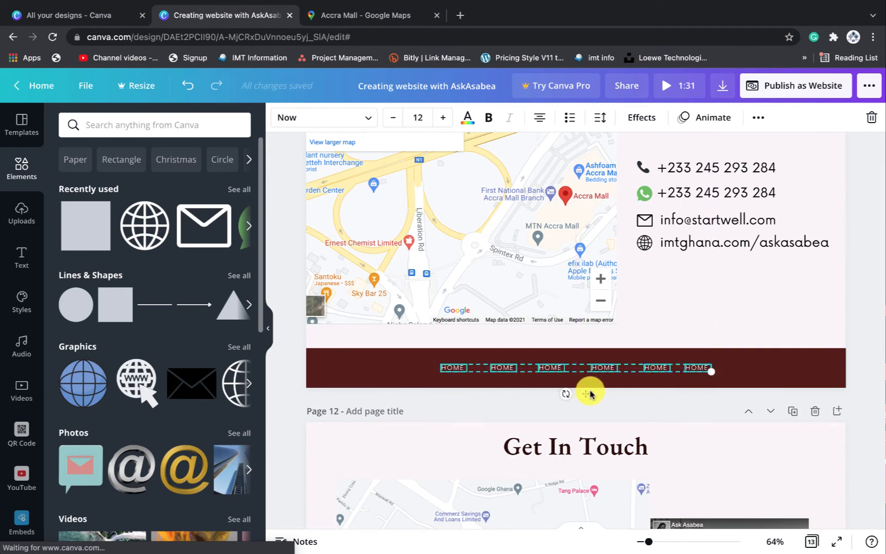
left_click(737, 364)
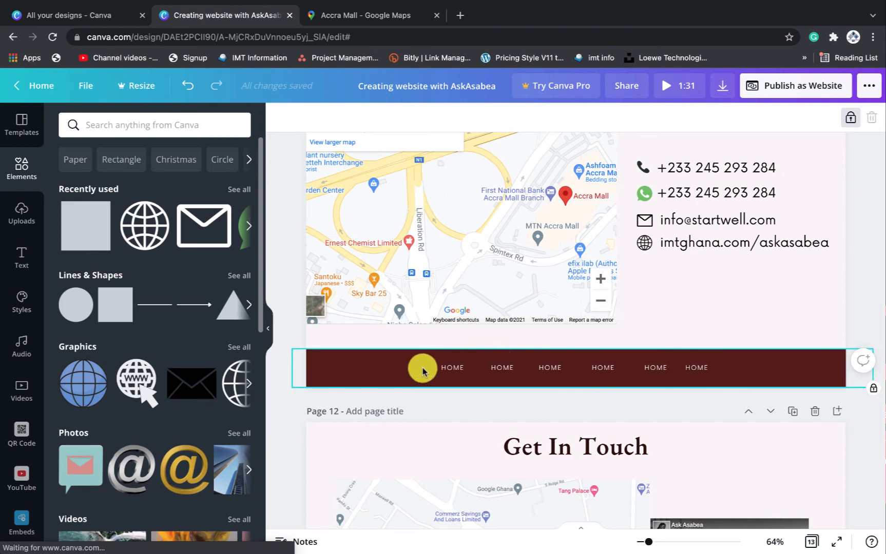
left_click(421, 372)
Replace the duplicate HOME labels with PRODUCTS, CONTACT, VIDEO and OUR STORIES
double_click(498, 369)
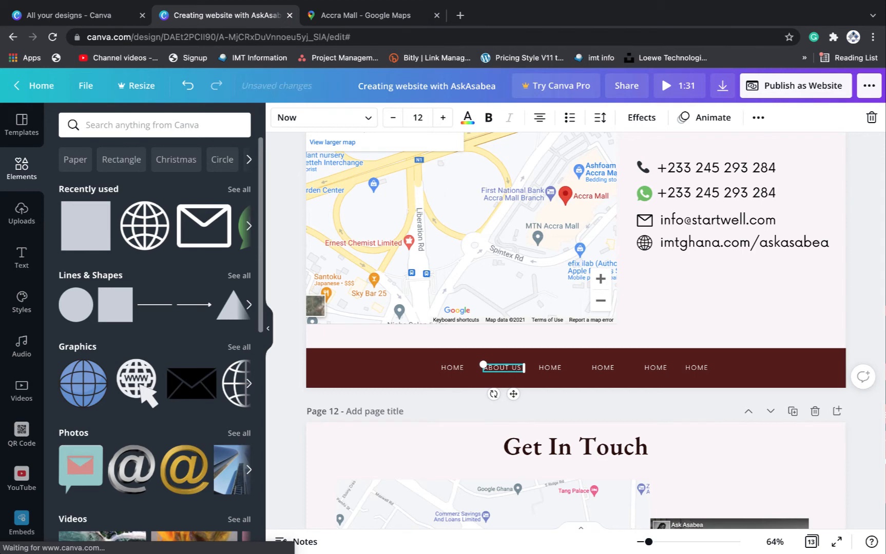
double_click(554, 367)
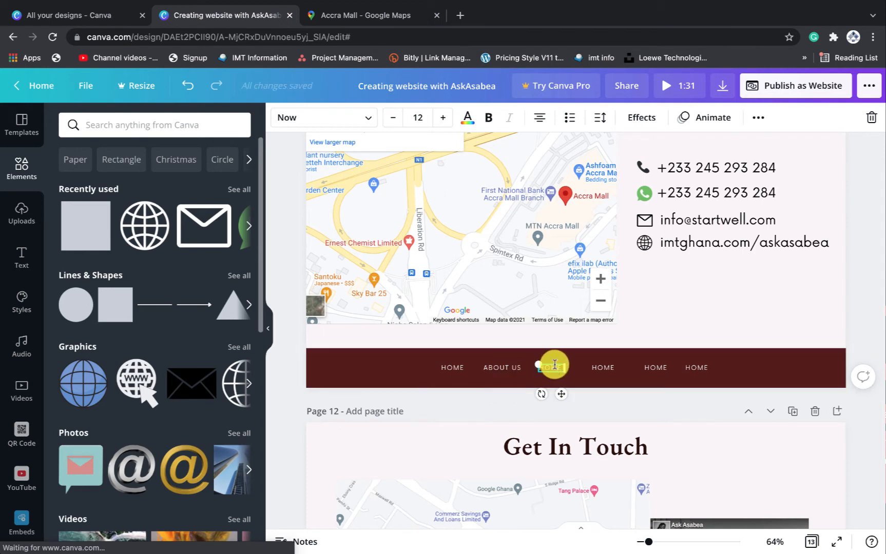
key("BackSpace")
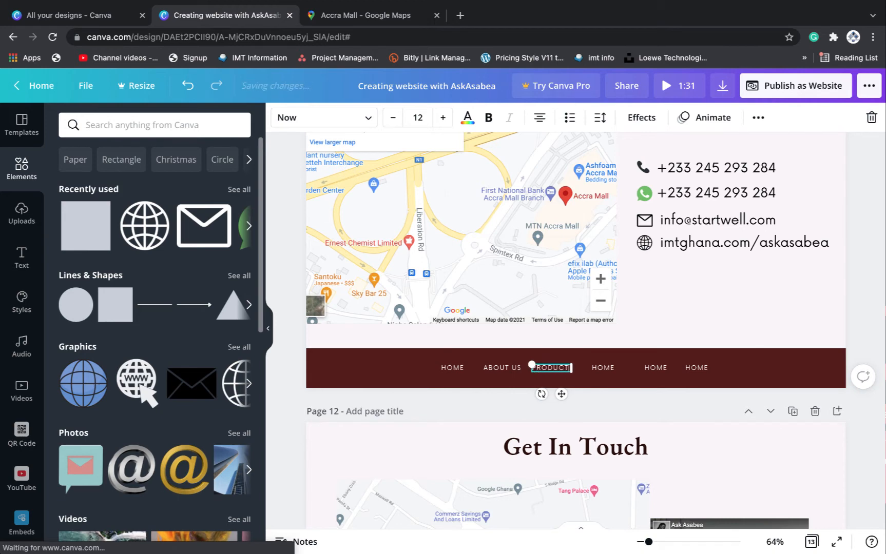
type("PRODUCTS")
double_click(605, 367)
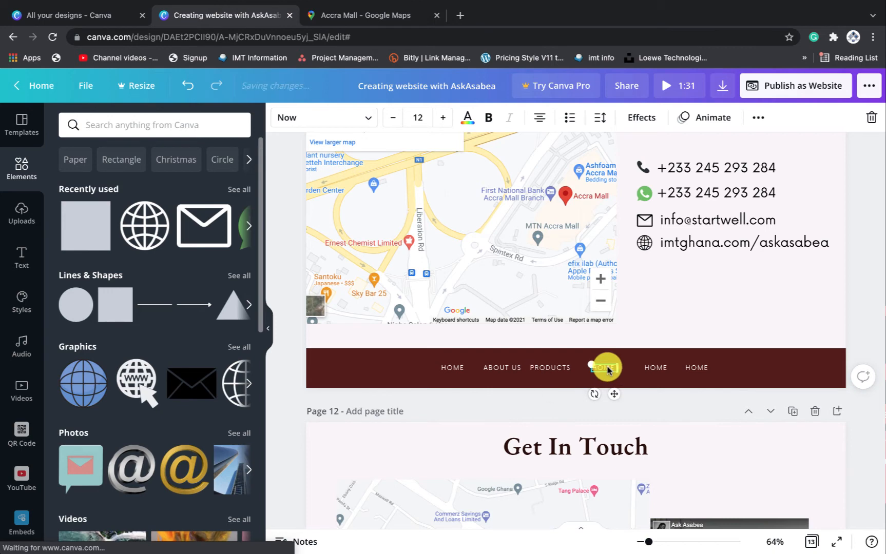
key("BackSpace")
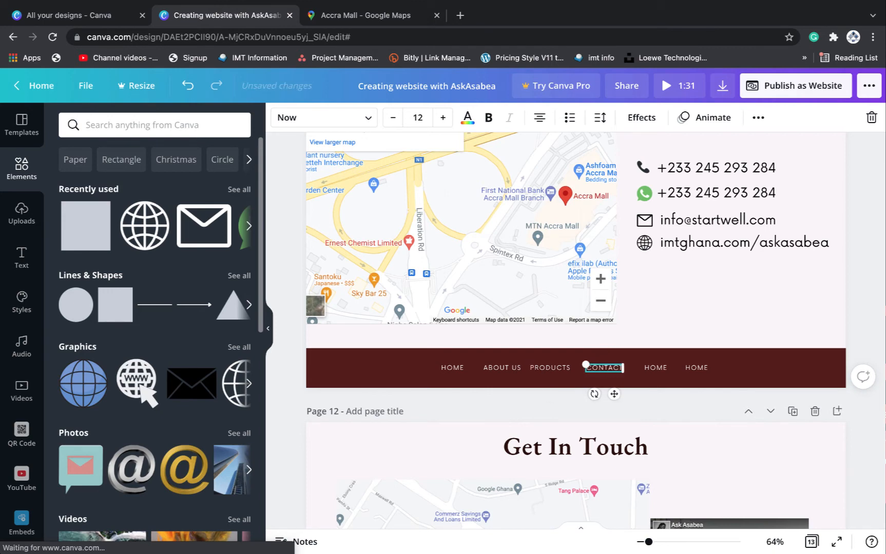
double_click(656, 367)
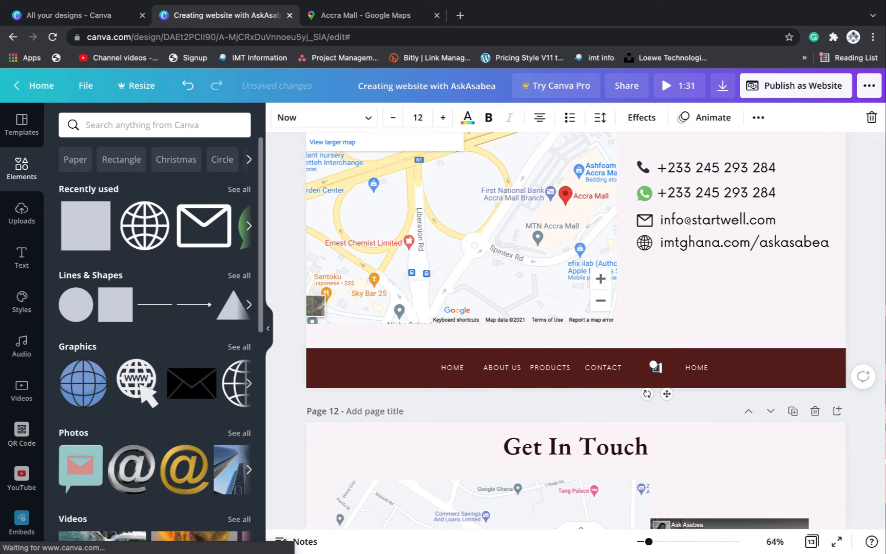
type("VIDEO")
double_click(698, 368)
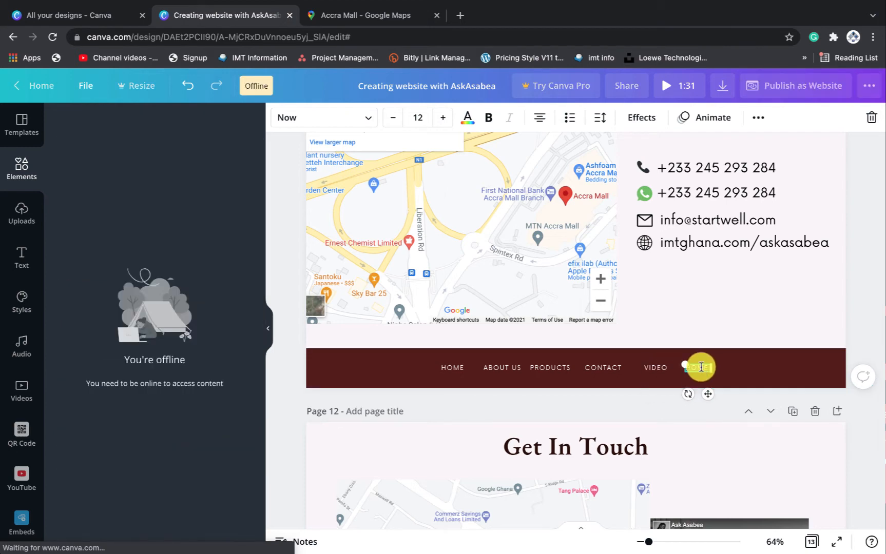
type("OUR STORIES")
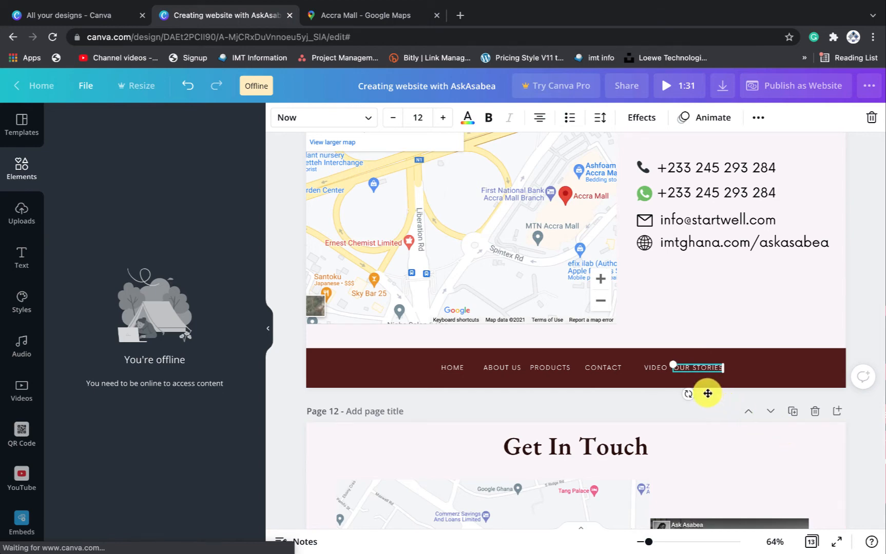
Even the gaps between OUR STORIES, VIDEO, CONTACT, PRODUCTS and ABOUT US along the bar
left_click_drag(713, 393, 773, 390)
left_click_drag(659, 370, 684, 364)
left_click_drag(603, 366, 628, 366)
left_click_drag(550, 368, 565, 364)
left_click_drag(506, 367, 453, 366)
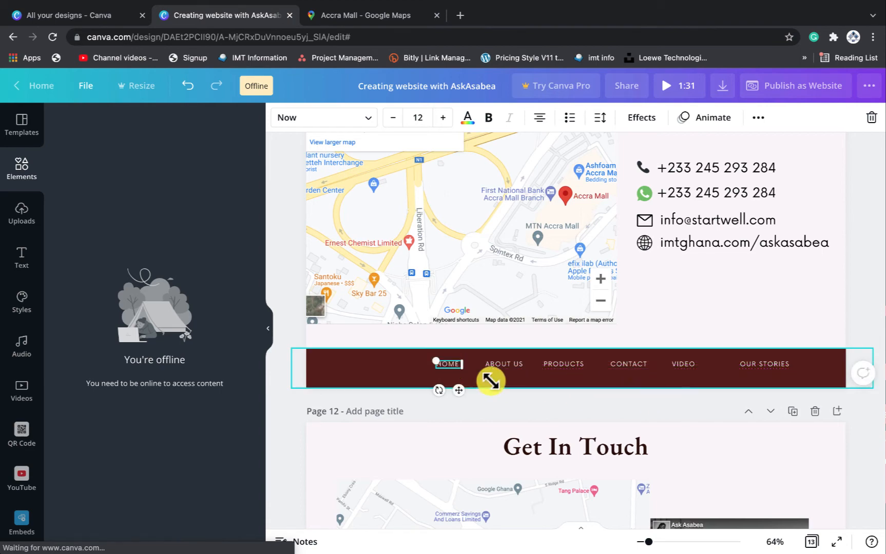
Select all six menu items together and centre the row on the maroon bar
left_click_drag(396, 367, 777, 361)
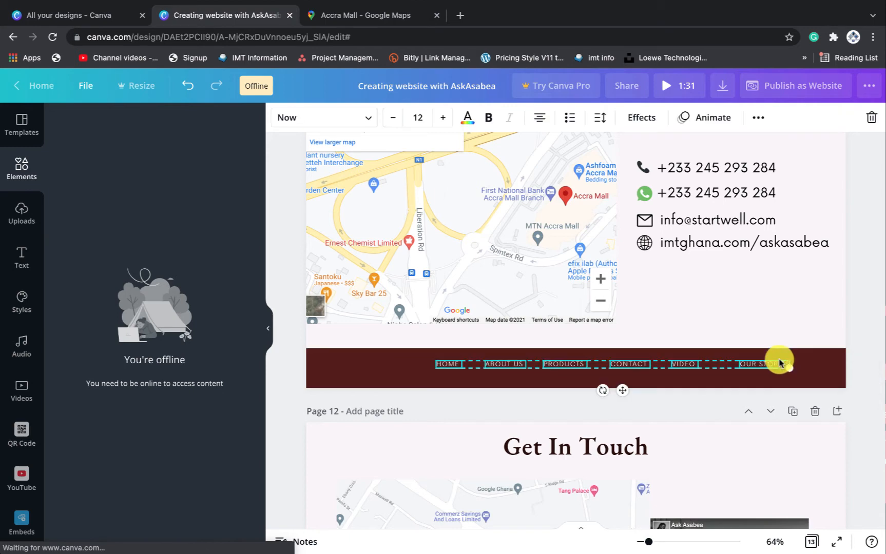
left_click_drag(620, 394, 589, 393)
left_click(768, 305)
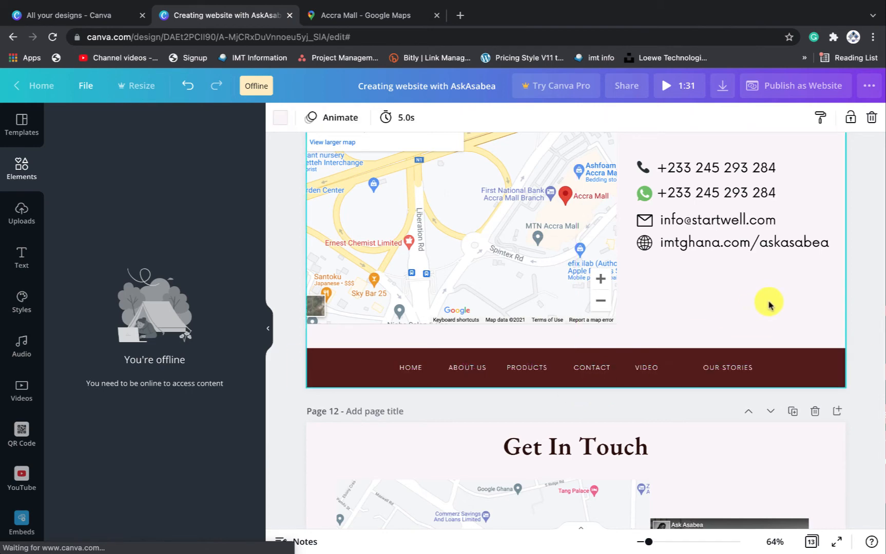
Publish the design as a website and open the live site
scroll(768, 305, "up", 10)
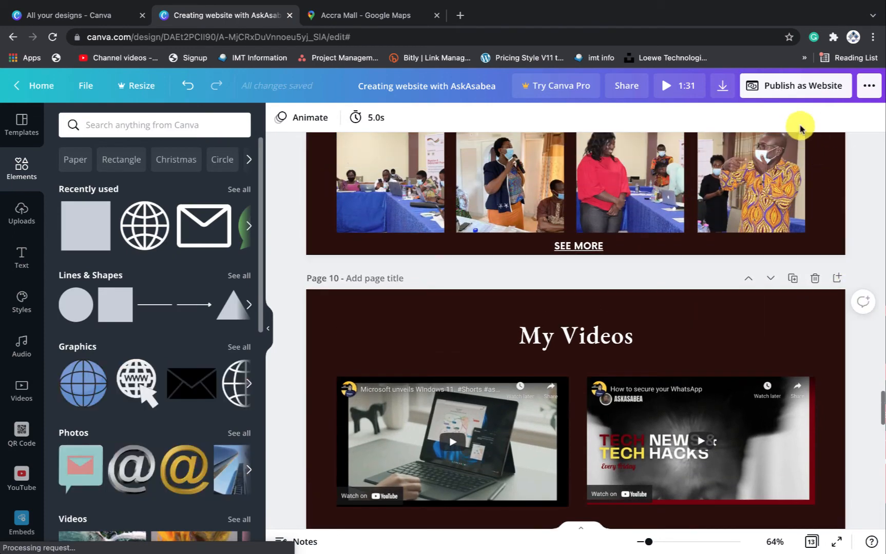
left_click(795, 88)
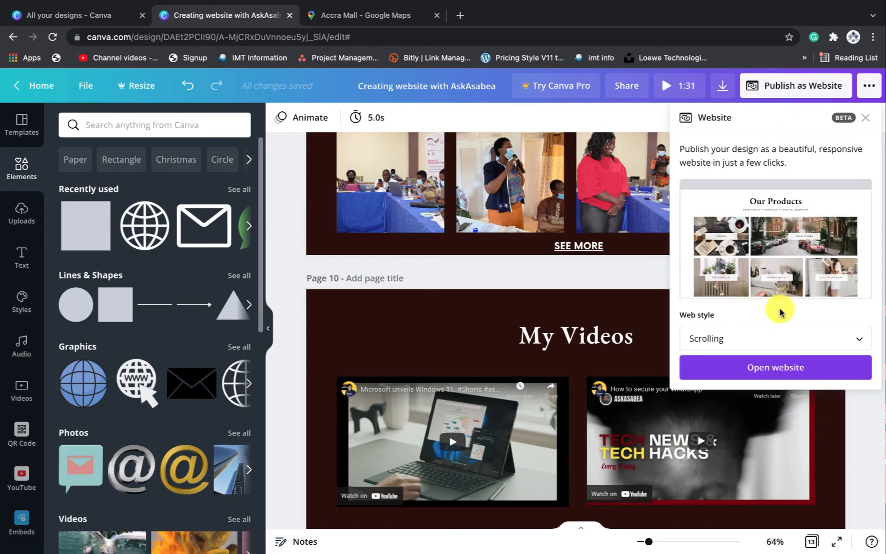
left_click(776, 367)
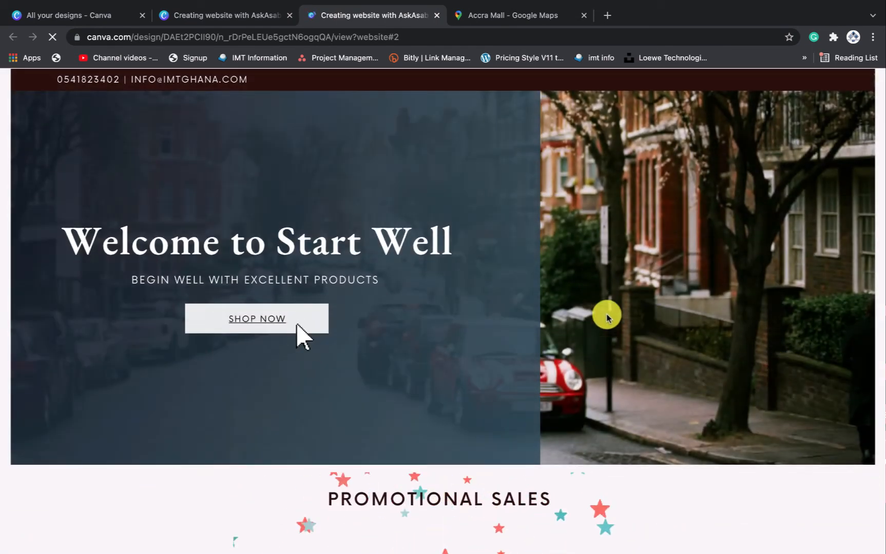
Scroll the live site down to the Video 'OUR STORIES' section with its YouTube embeds
scroll(607, 318, "down", 5)
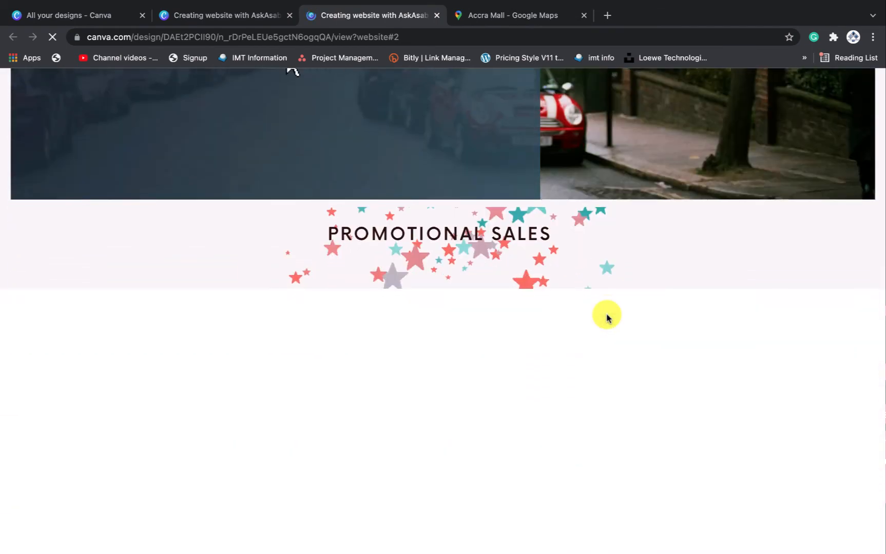
scroll(606, 318, "down", 3)
scroll(606, 318, "down", 5)
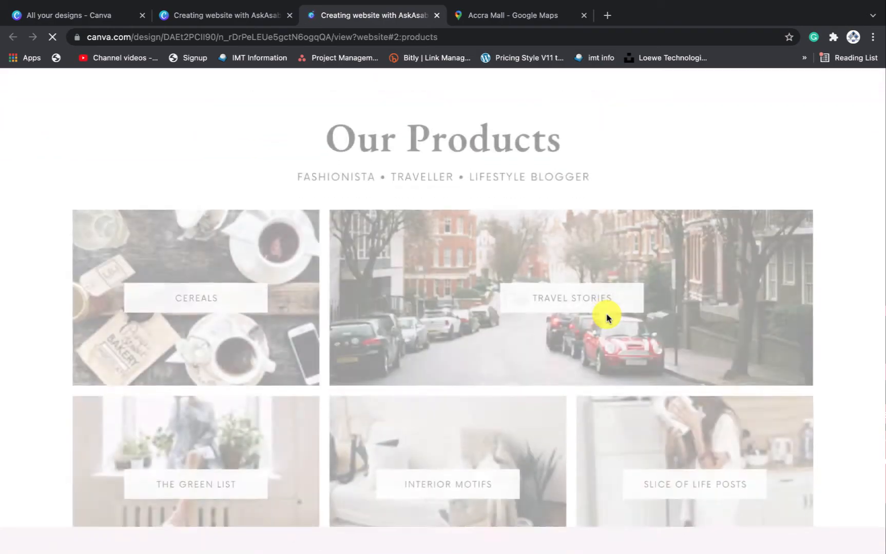
scroll(606, 317, "down", 5)
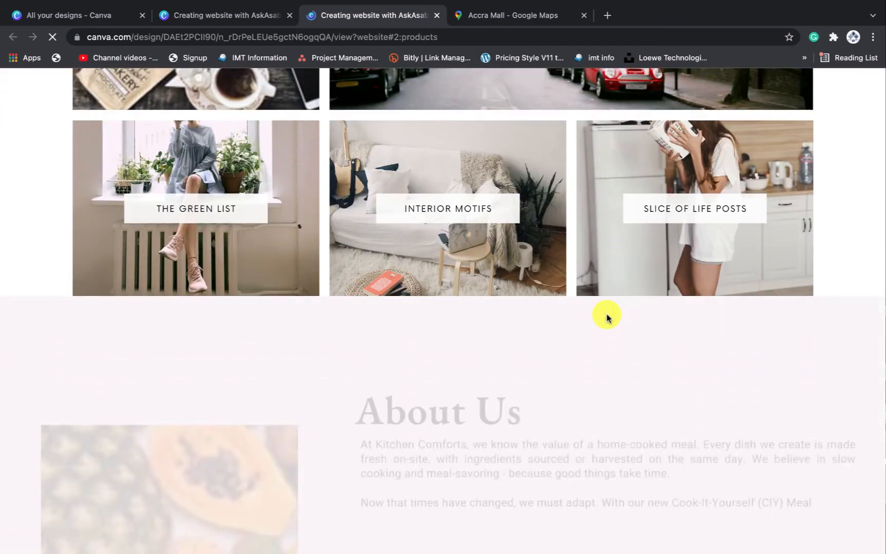
scroll(606, 318, "down", 8)
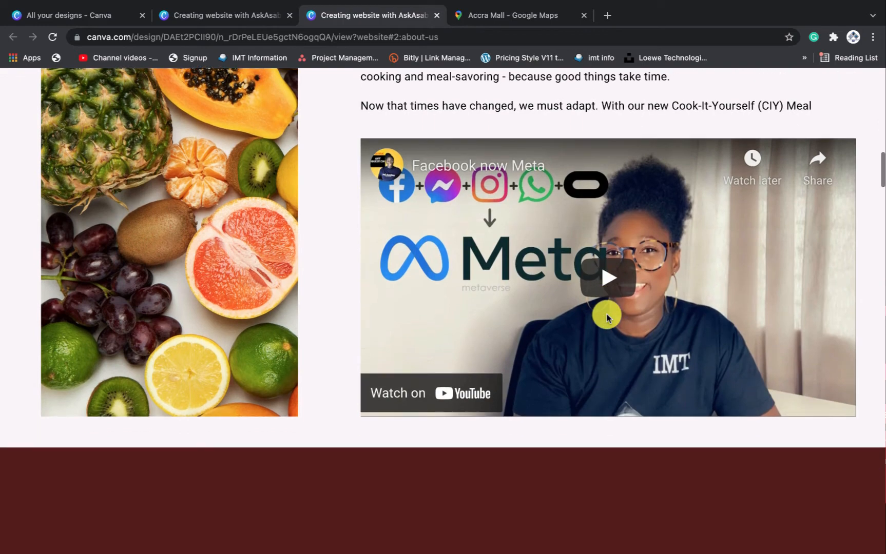
scroll(606, 318, "down", 10)
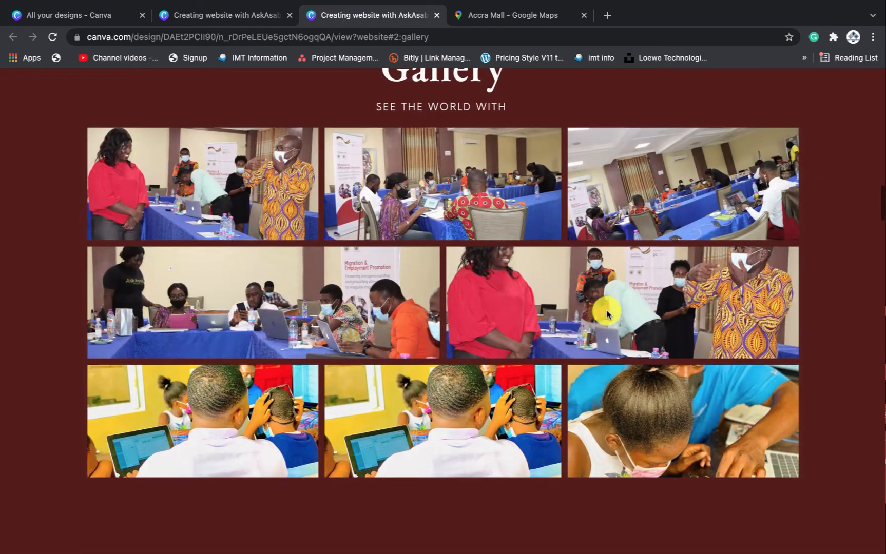
scroll(606, 314, "down", 10)
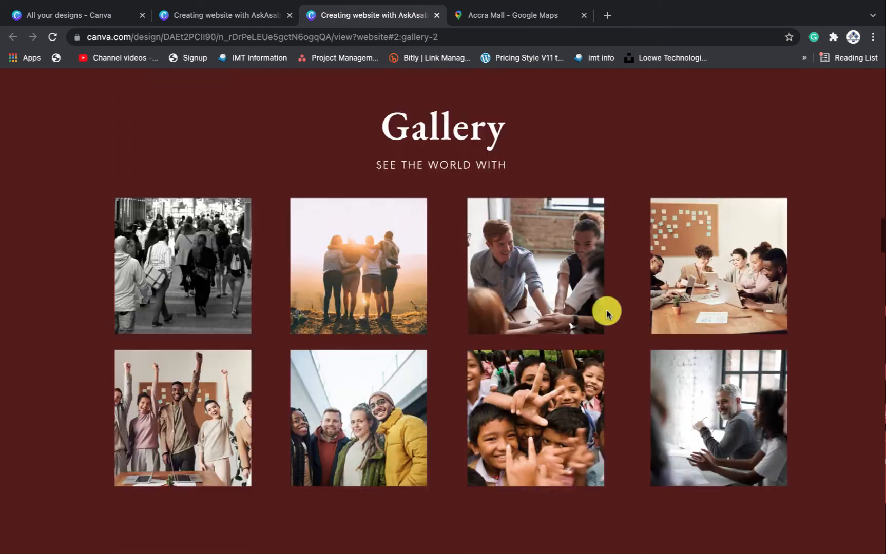
scroll(605, 314, "down", 10)
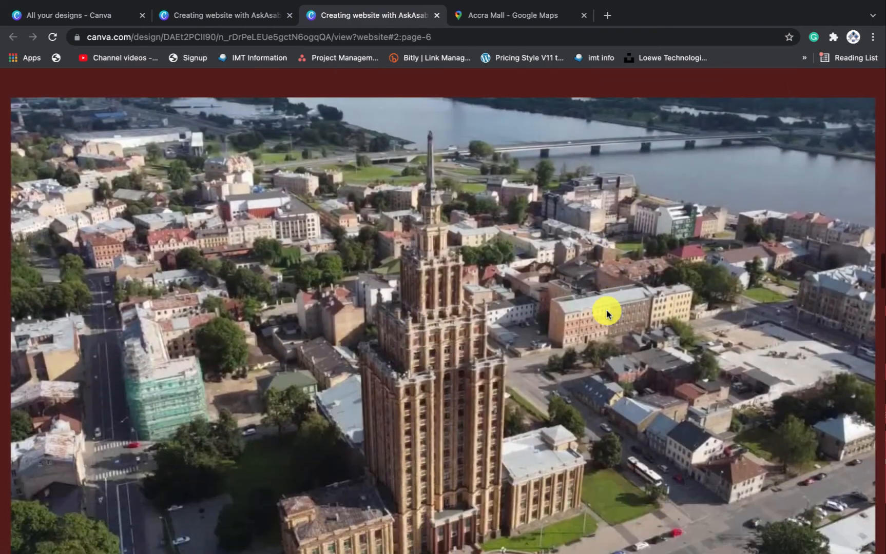
scroll(605, 314, "down", 3)
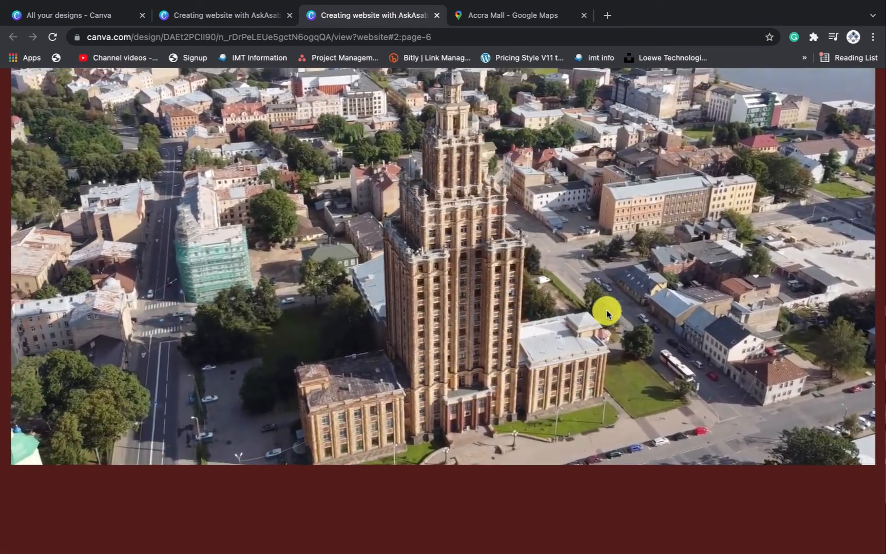
scroll(606, 314, "up", 2)
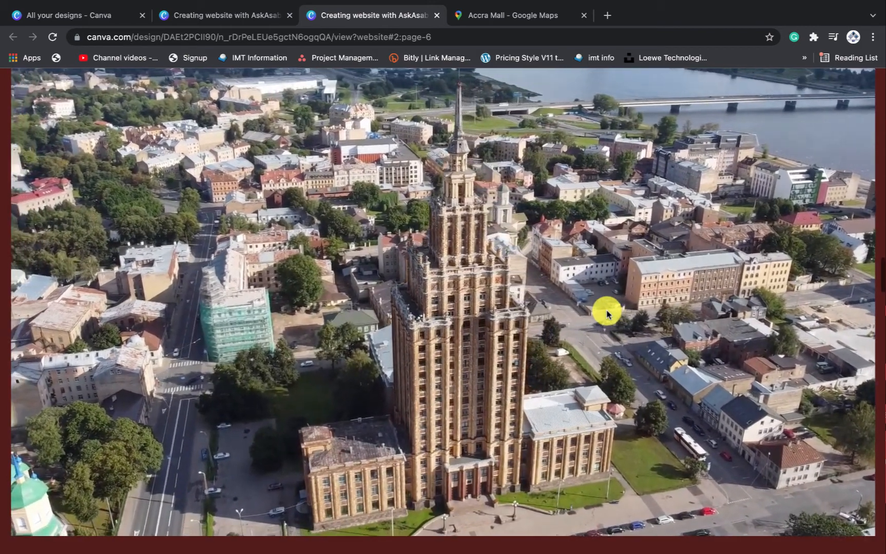
scroll(606, 314, "down", 4)
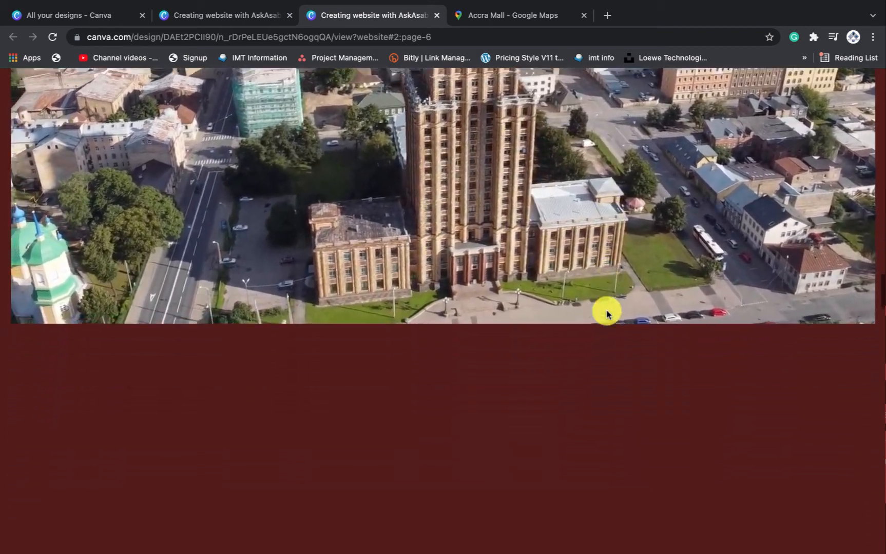
scroll(606, 314, "down", 5)
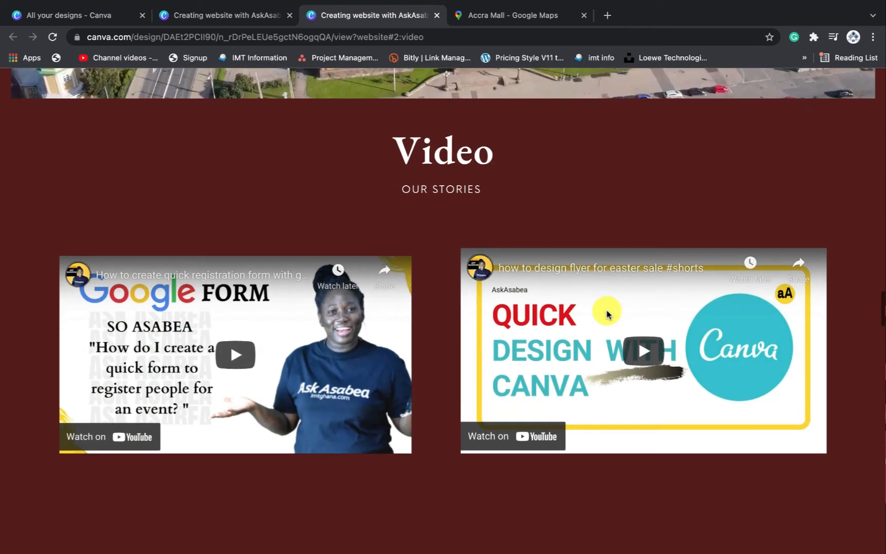
scroll(606, 314, "down", 2)
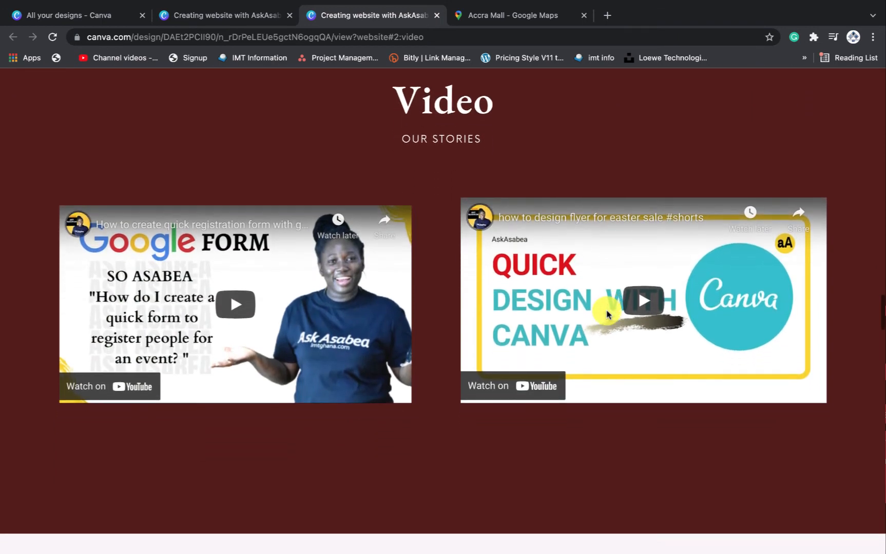
Play the registration form video and the flyer design video, then pause the flyer video
left_click(237, 302)
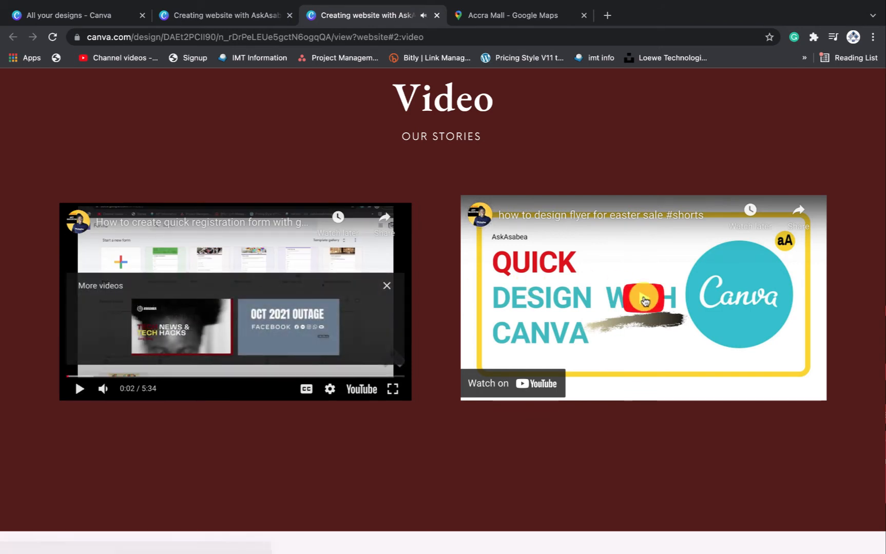
left_click(640, 302)
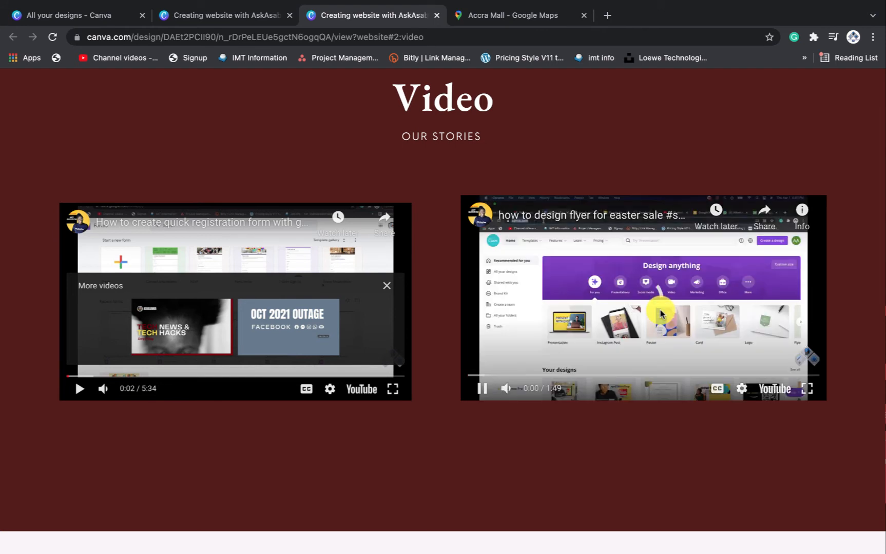
left_click(645, 305)
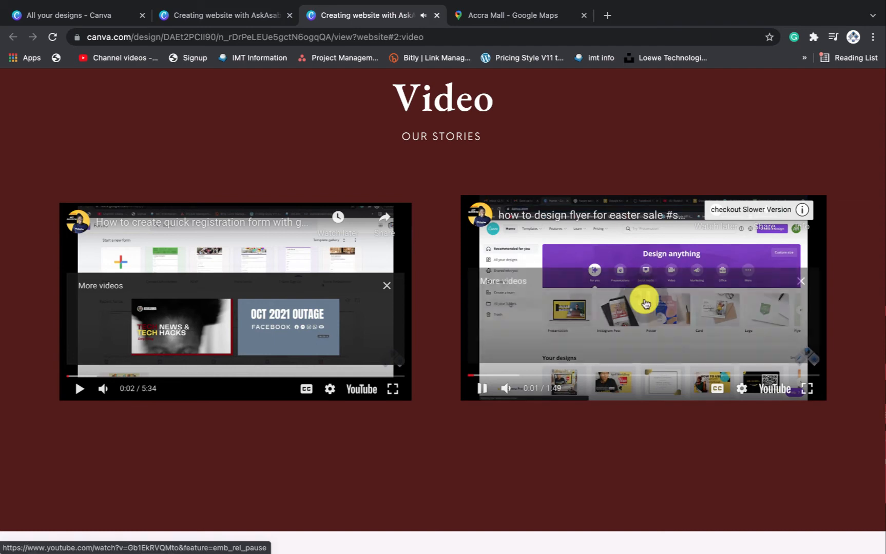
Scroll down the live site to review the Contact Us map and details
scroll(645, 303, "down", 12)
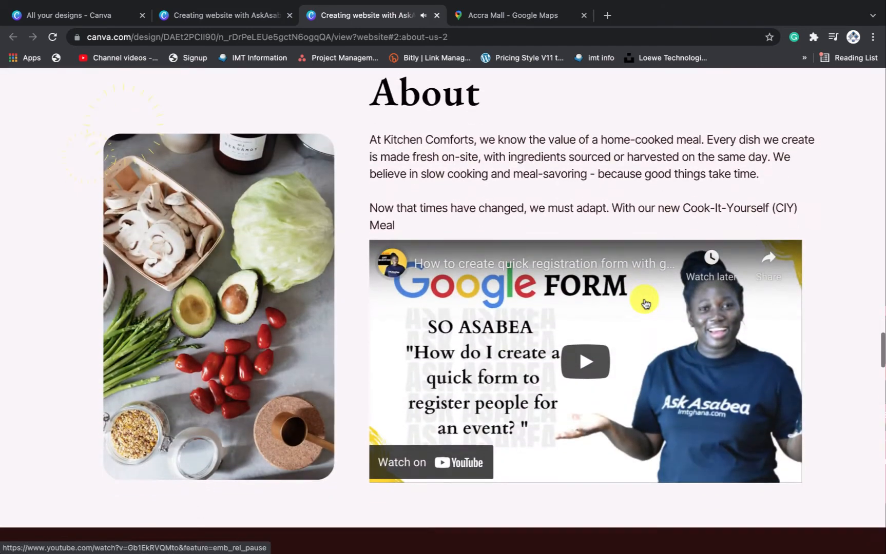
scroll(645, 303, "down", 1)
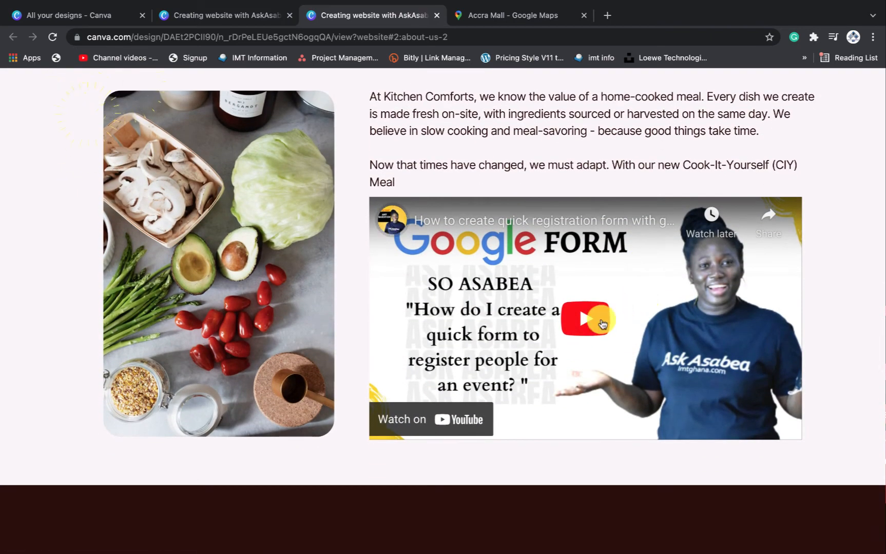
scroll(602, 322, "down", 10)
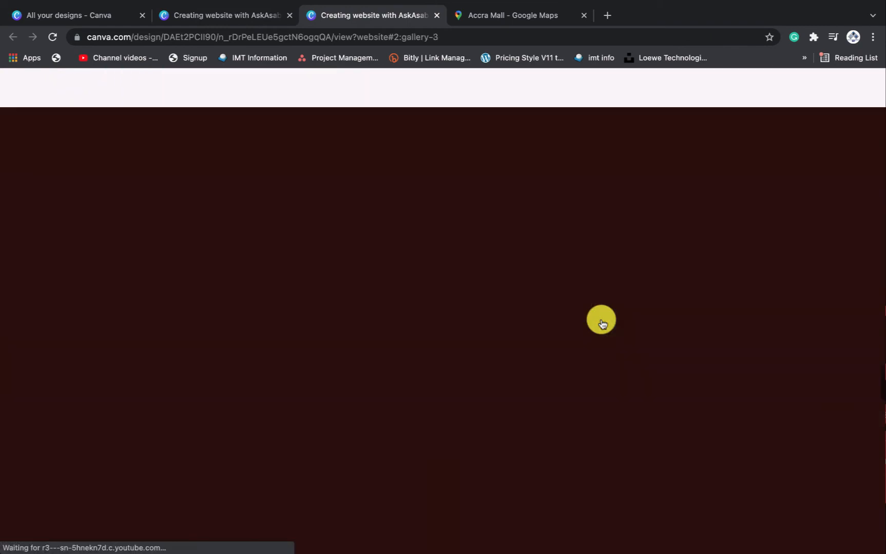
scroll(602, 323, "down", 10)
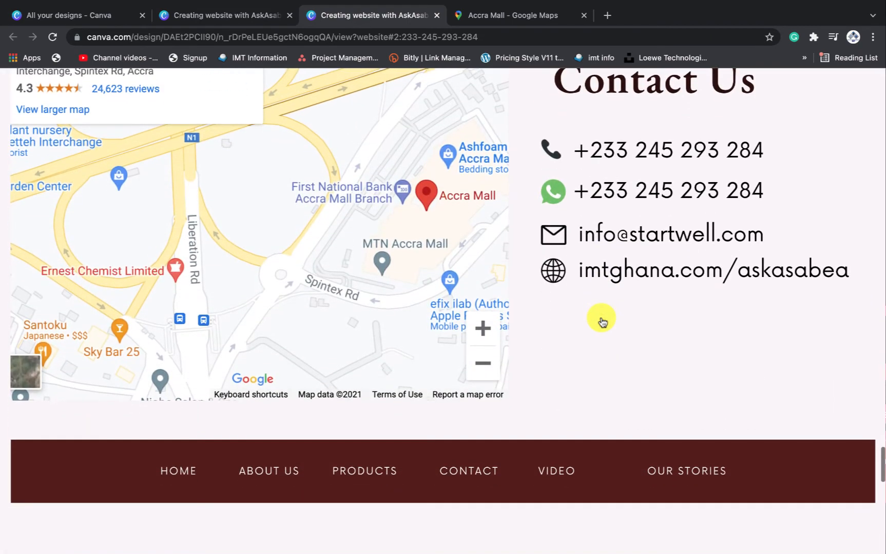
scroll(601, 322, "up", 1)
scroll(602, 322, "down", 1)
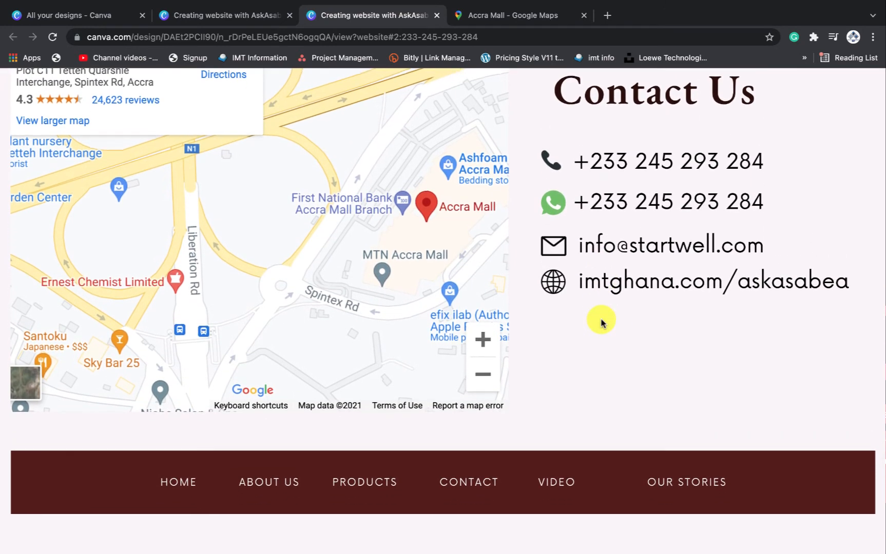
scroll(602, 322, "up", 1)
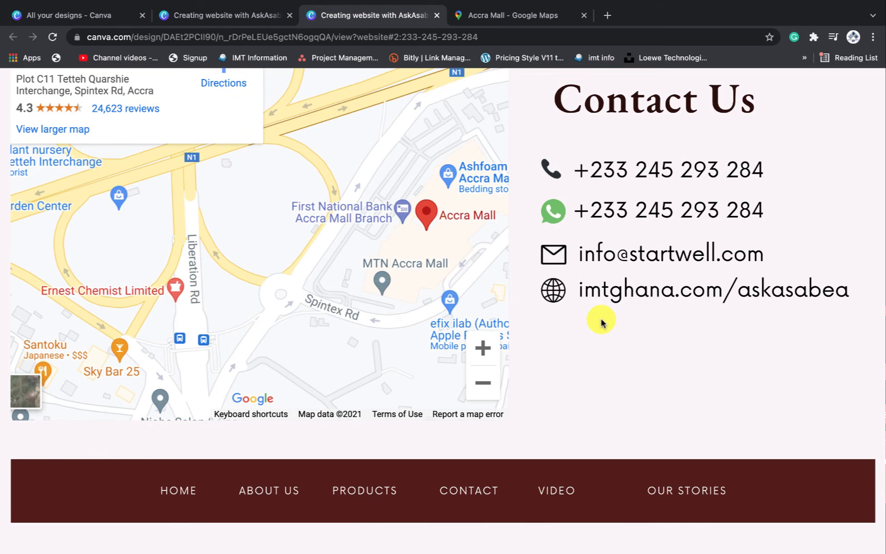
scroll(602, 323, "down", 1)
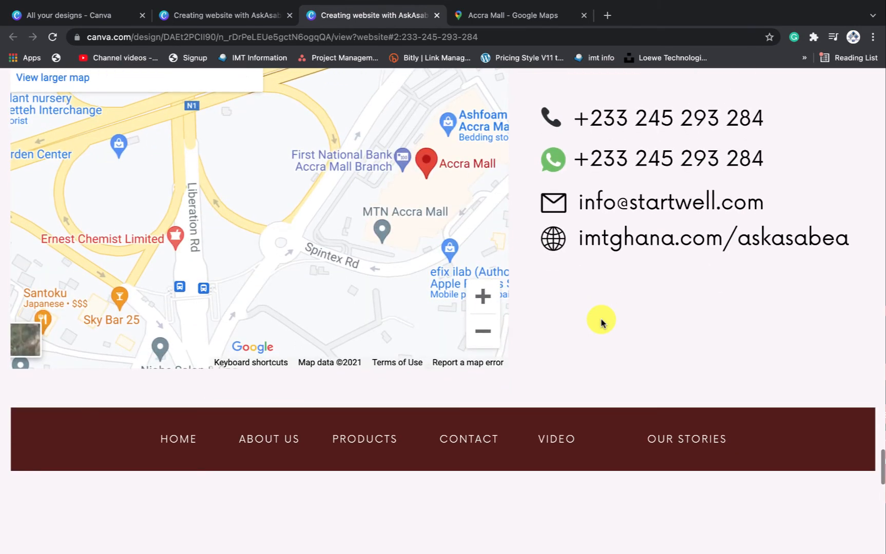
Scroll back up the live site to the Gallery section
scroll(601, 322, "up", 1)
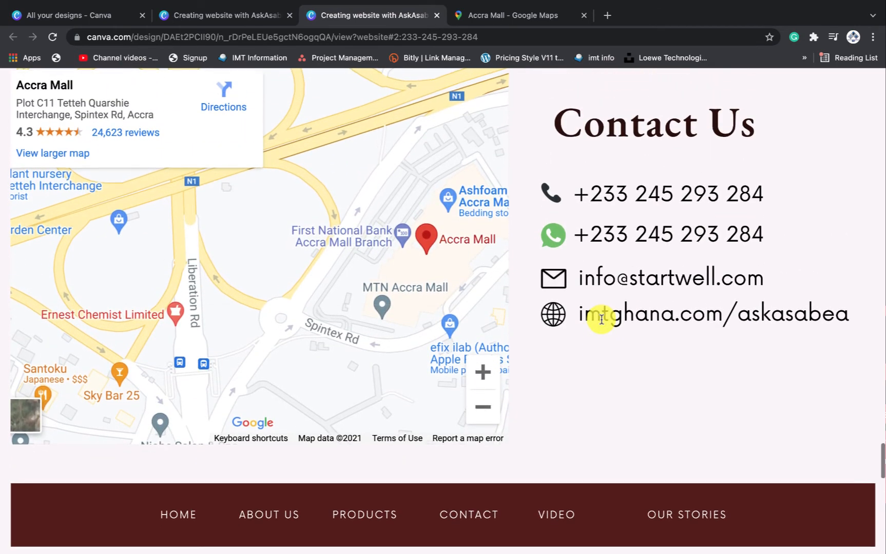
scroll(601, 319, "up", 1)
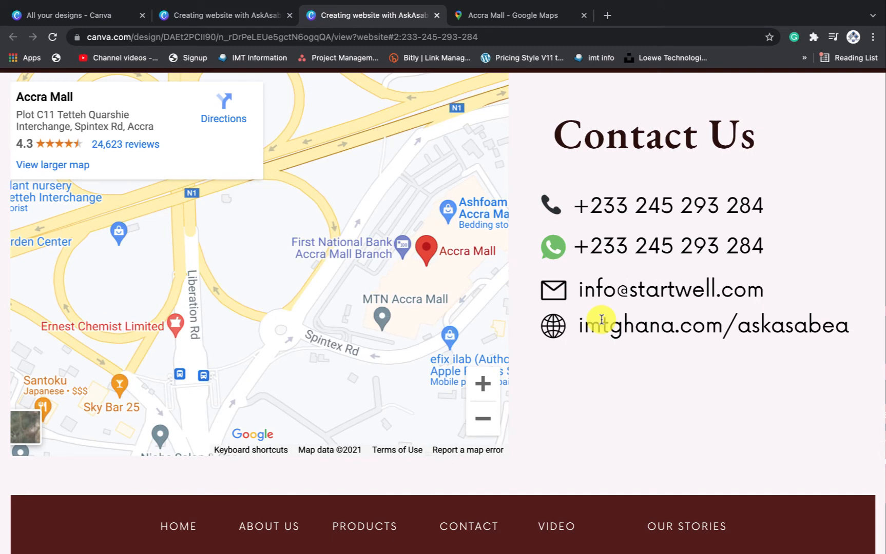
scroll(602, 319, "up", 1)
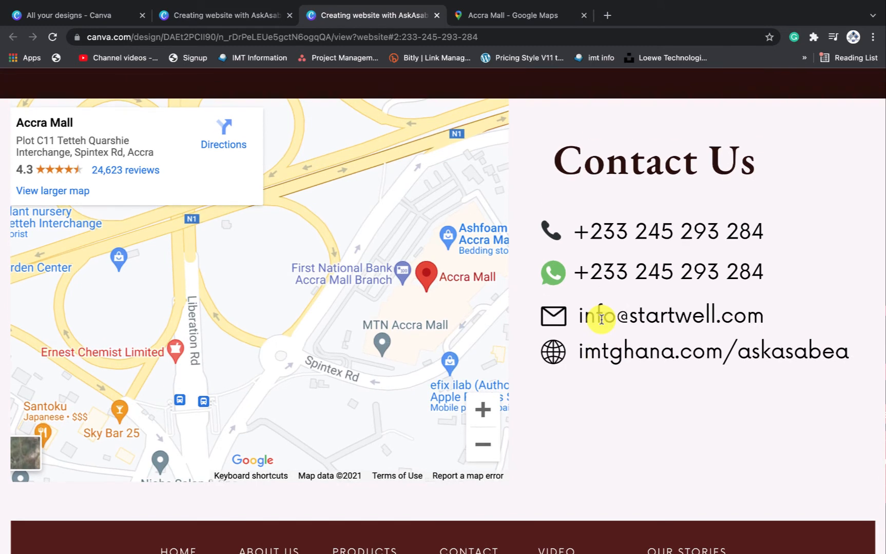
scroll(601, 320, "down", 2)
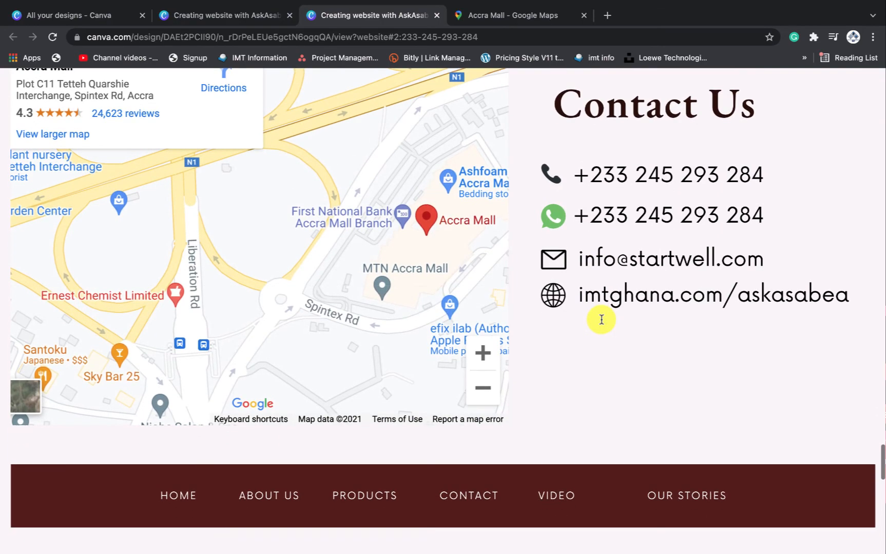
scroll(602, 319, "up", 3)
scroll(602, 319, "up", 15)
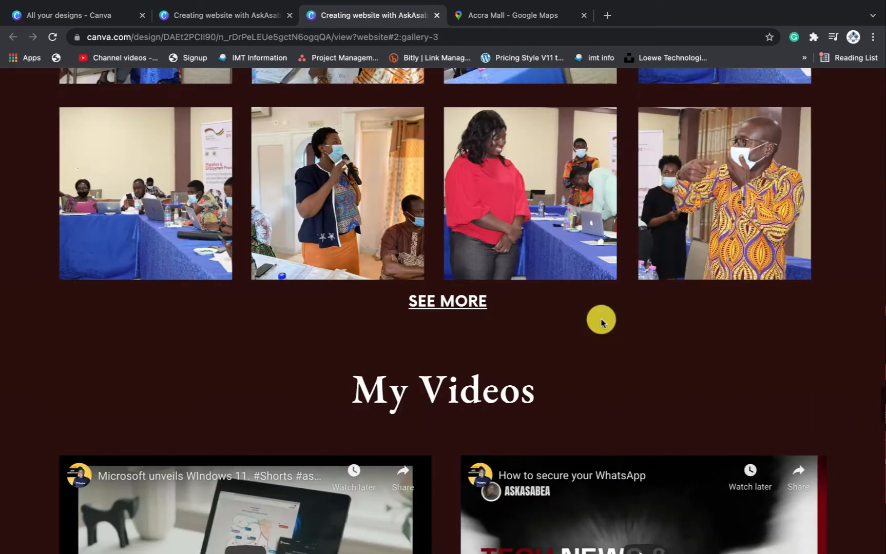
scroll(601, 321, "down", 5)
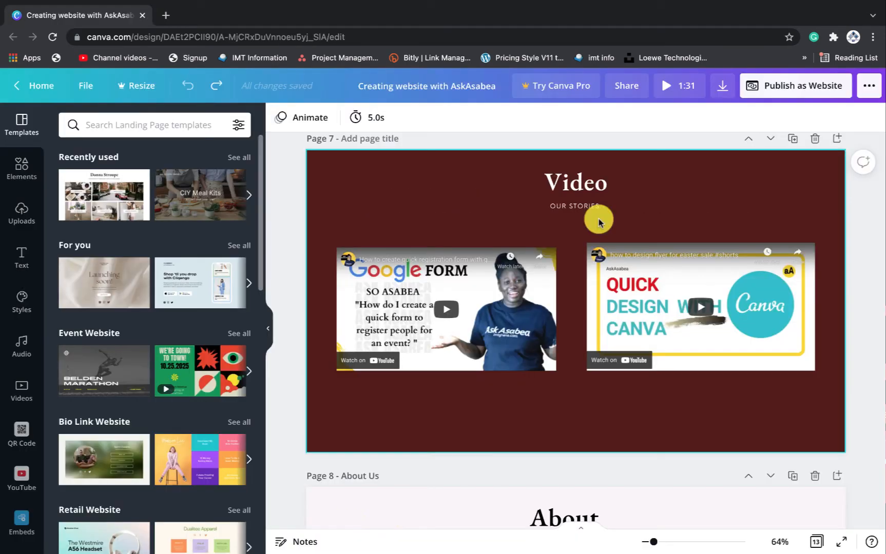
Scroll up through the editor's pages from Contact and About toward Page 1 - Home
scroll(598, 221, "down", 5)
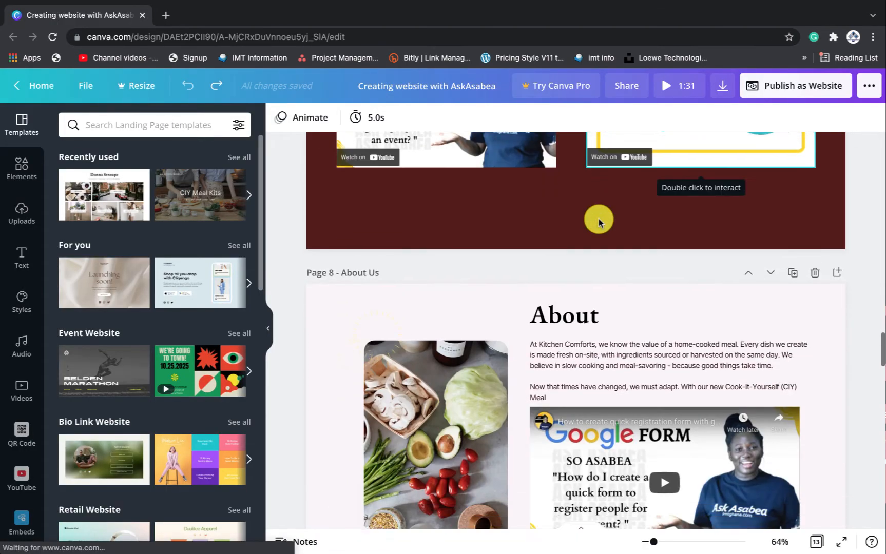
scroll(598, 221, "down", 20)
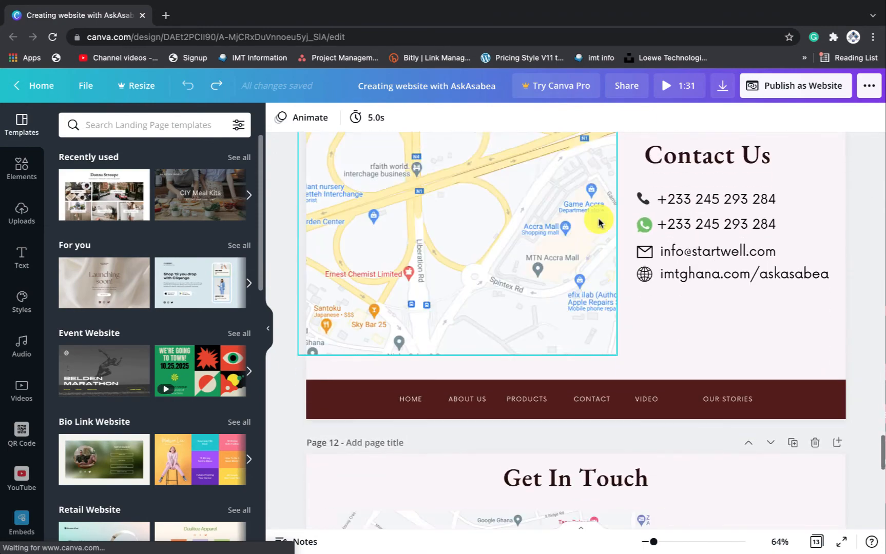
scroll(599, 222, "up", 4)
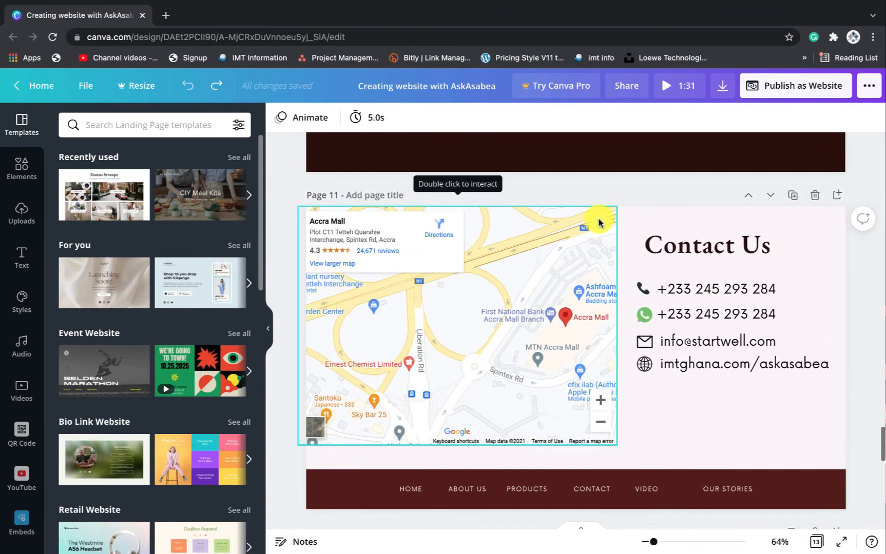
scroll(597, 222, "up", 2)
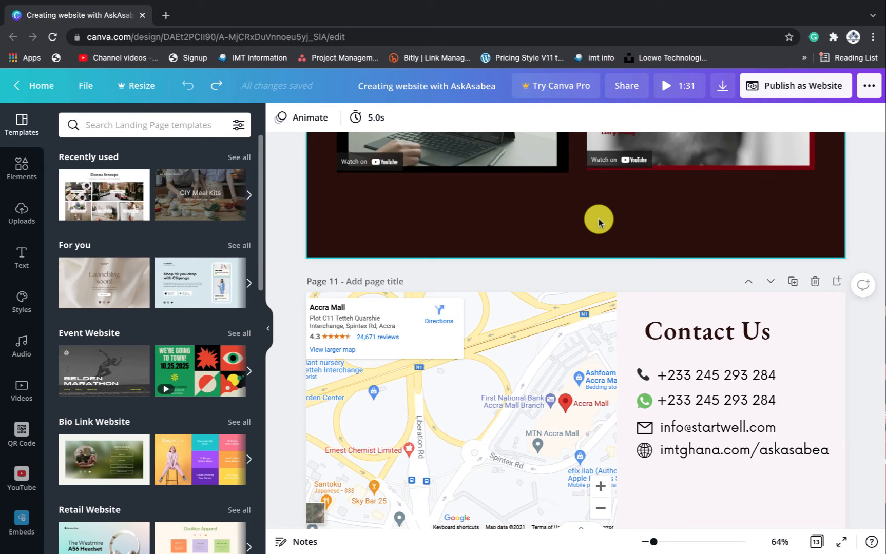
scroll(598, 222, "down", 2)
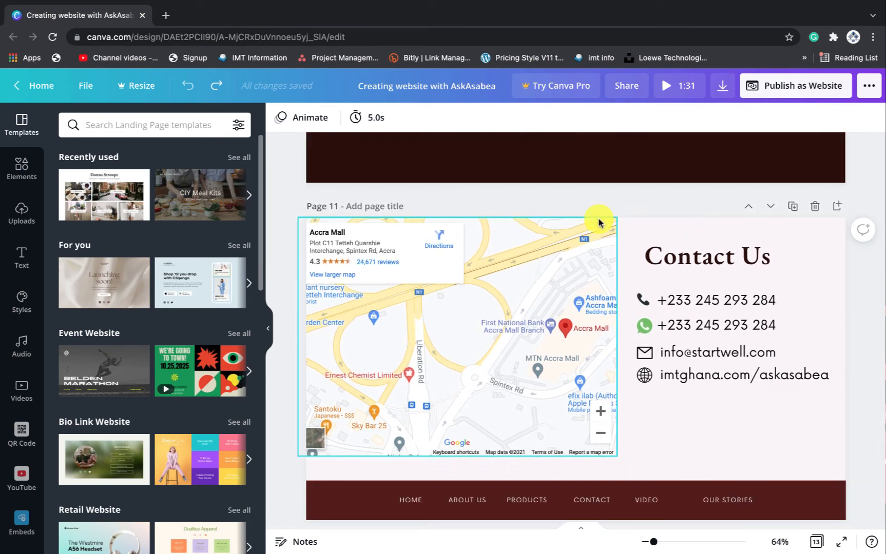
scroll(734, 350, "up", 1)
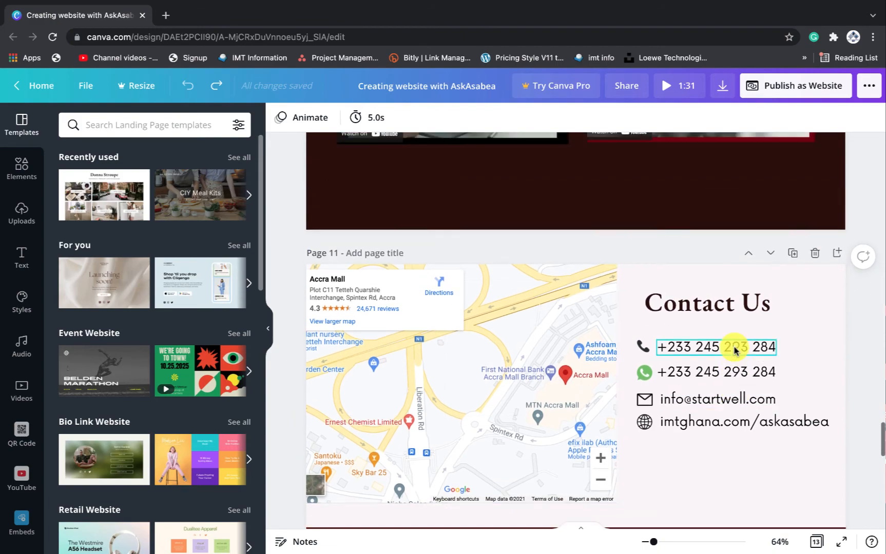
scroll(734, 351, "down", 1)
scroll(734, 350, "up", 20)
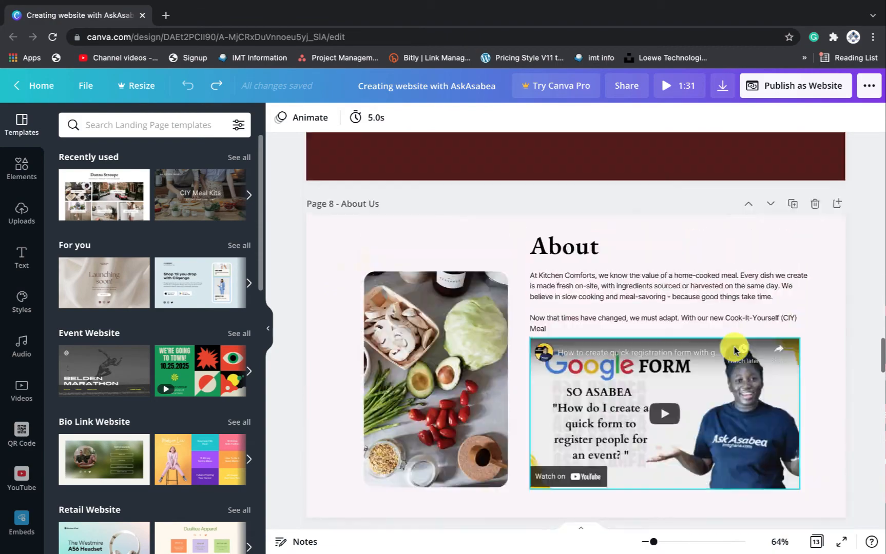
scroll(733, 351, "up", 20)
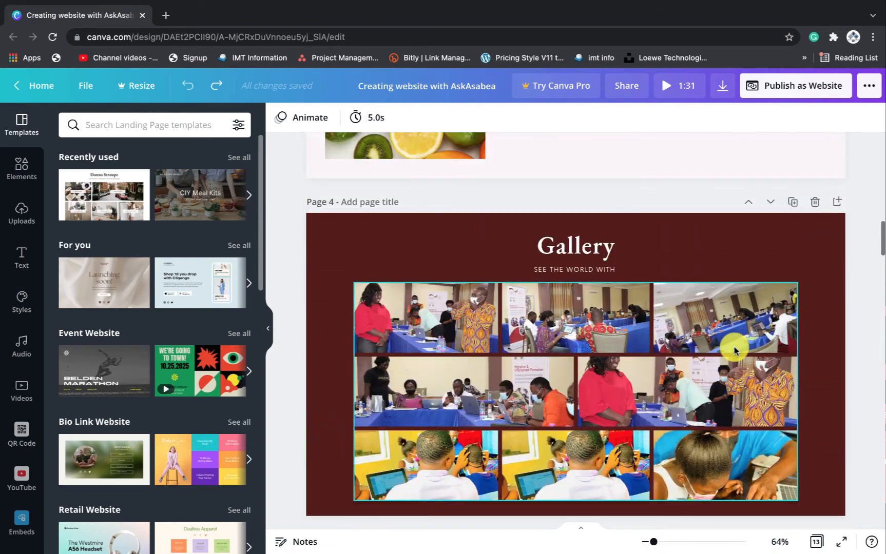
scroll(734, 350, "up", 20)
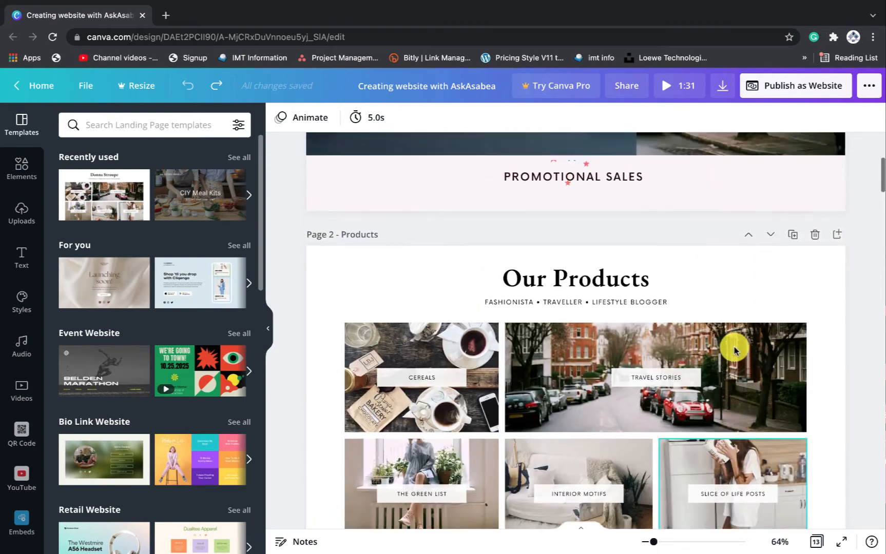
scroll(734, 350, "up", 6)
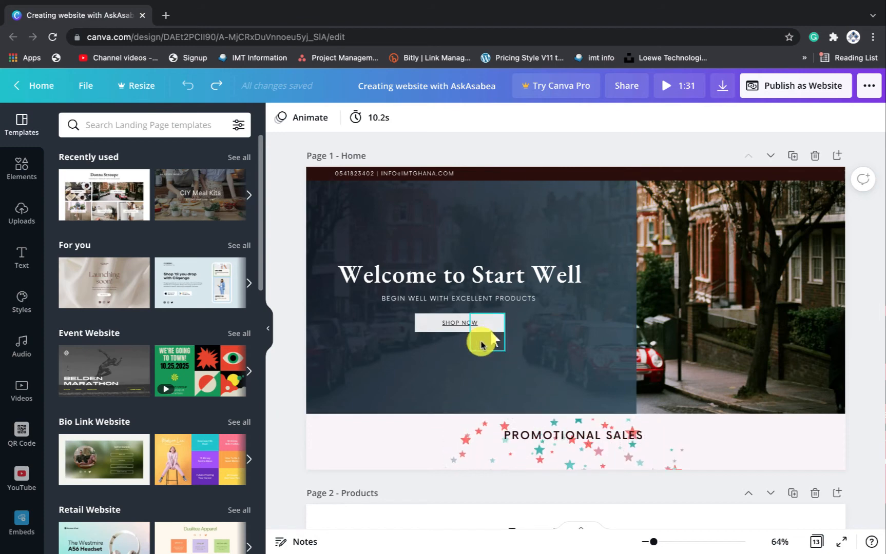
Delete the arrow graphic from SHOP NOW and search Elements for 'animation' graphics
left_click(485, 341)
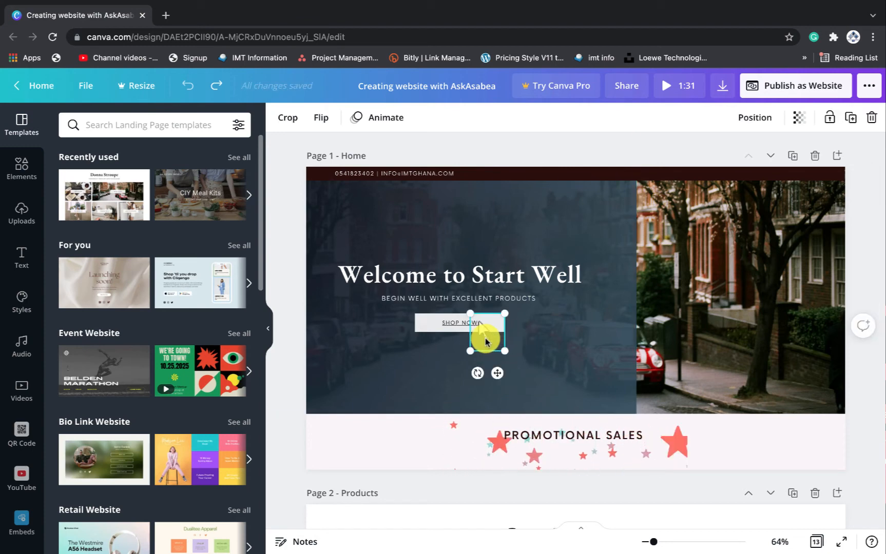
key("Delete")
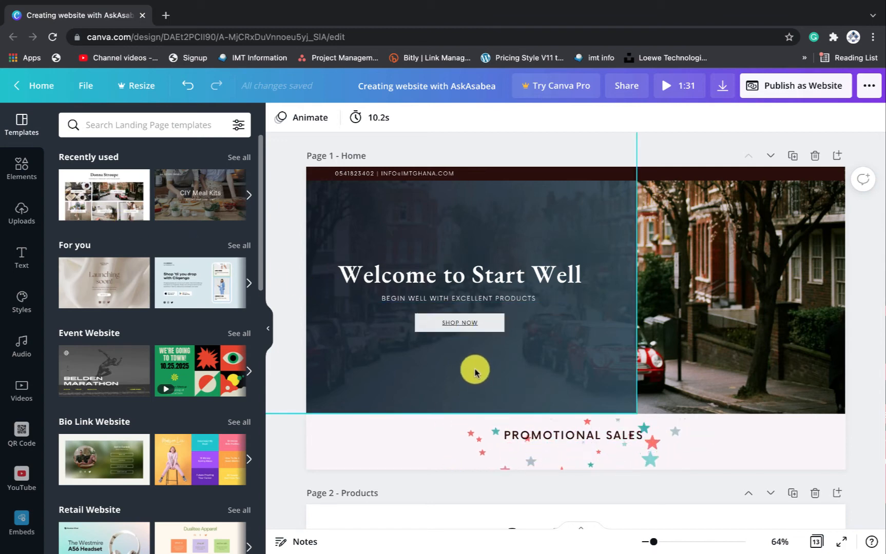
left_click(18, 174)
left_click(129, 128)
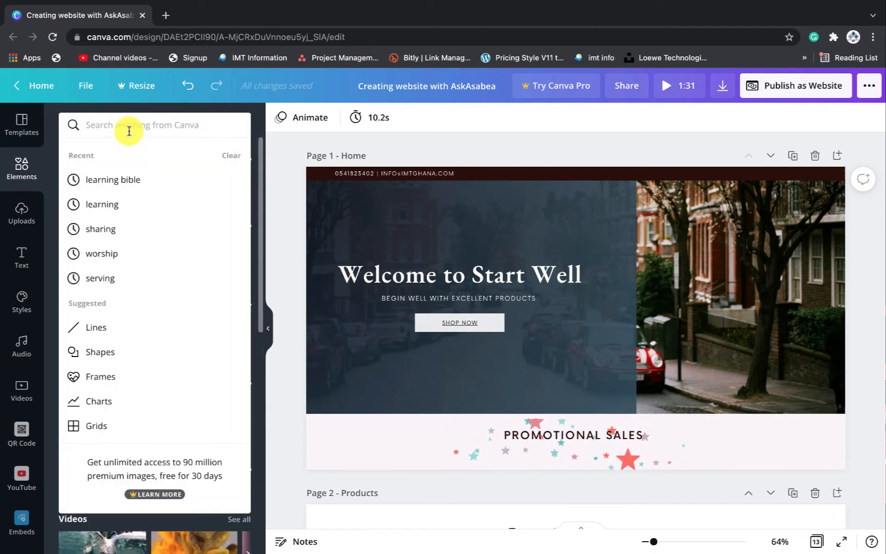
type("anim")
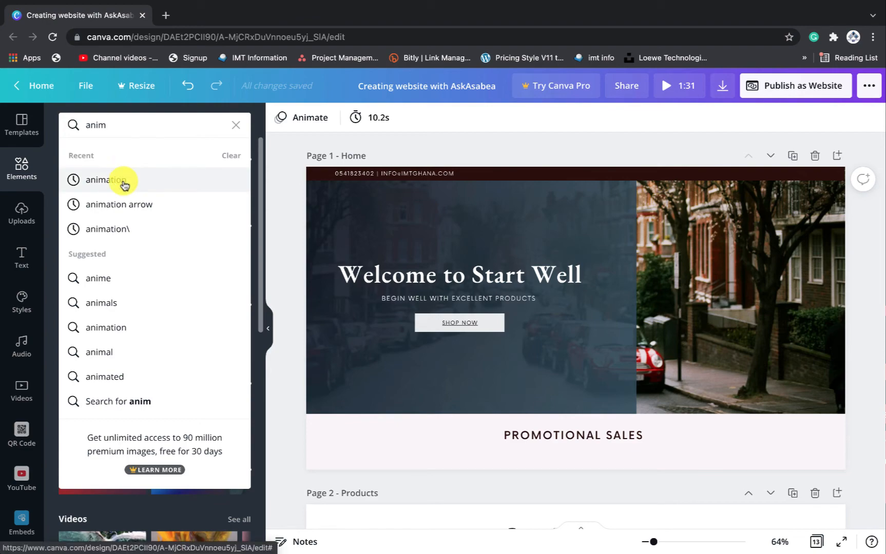
left_click(123, 185)
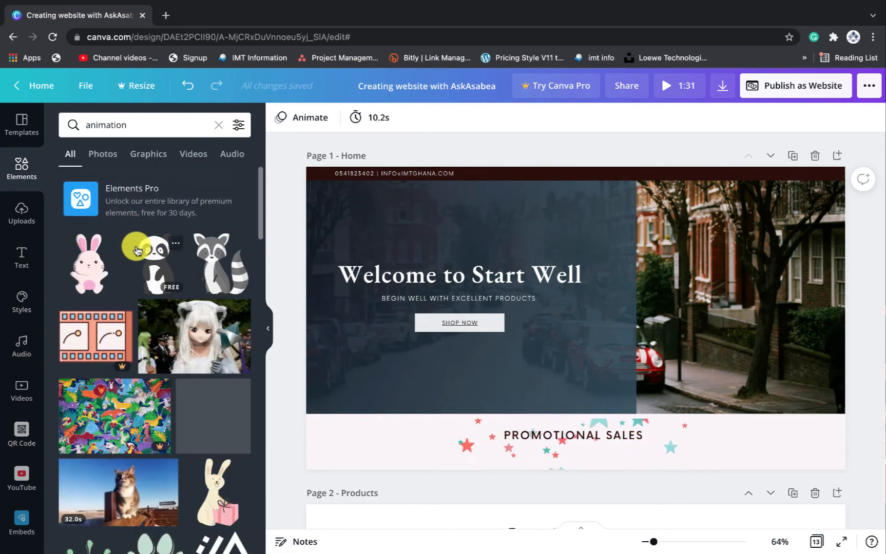
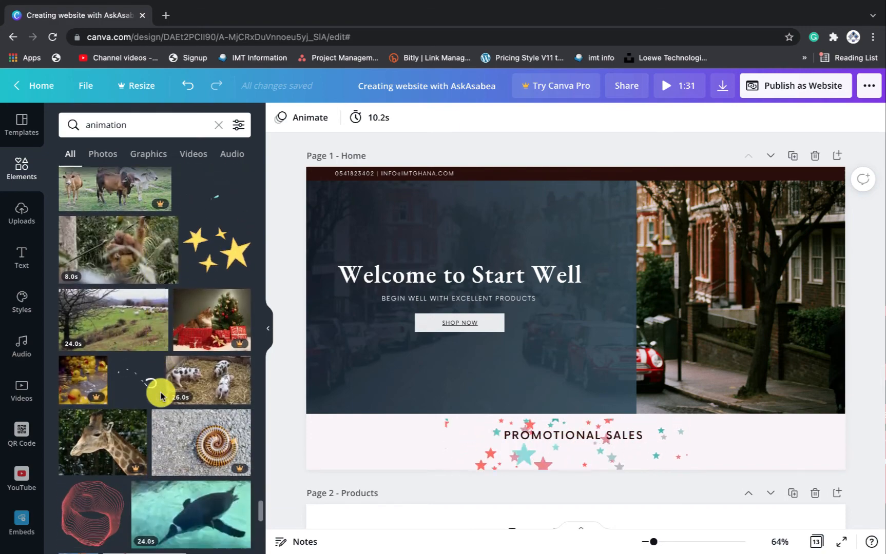
Rerun the 'animation arrow' Elements search and add the animated cursor sticker to the Home page
scroll(161, 396, "down", 10)
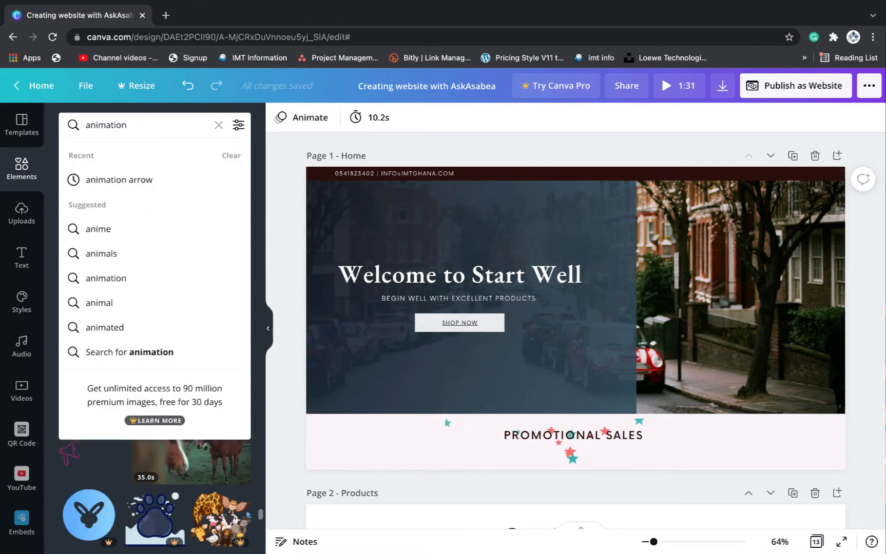
left_click(154, 180)
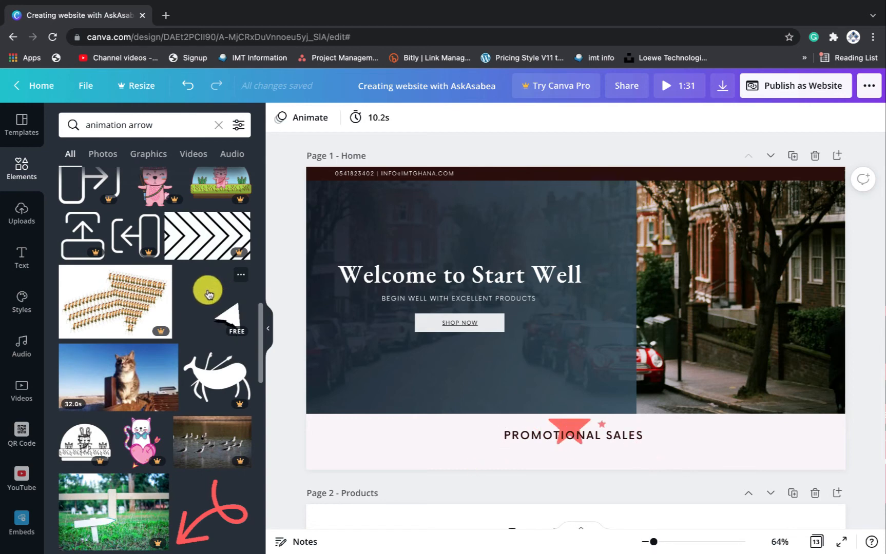
scroll(211, 295, "down", 15)
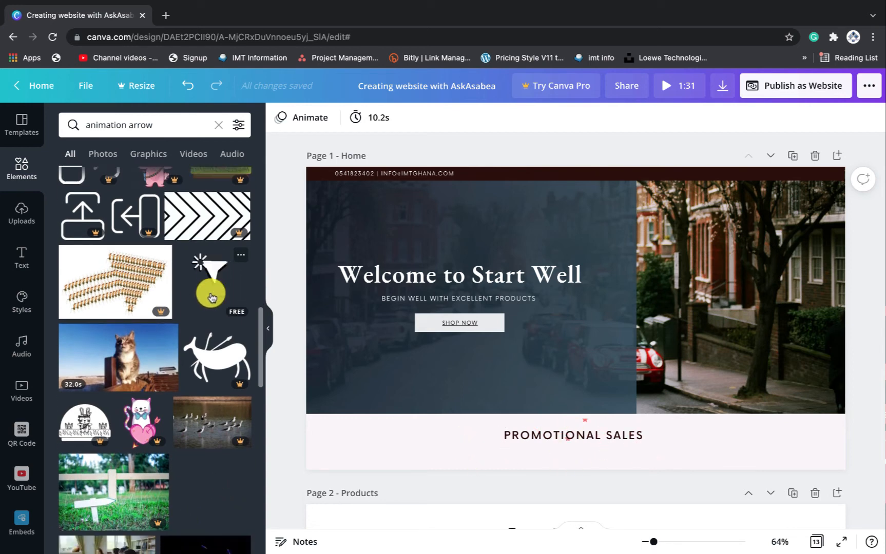
scroll(212, 297, "up", 1)
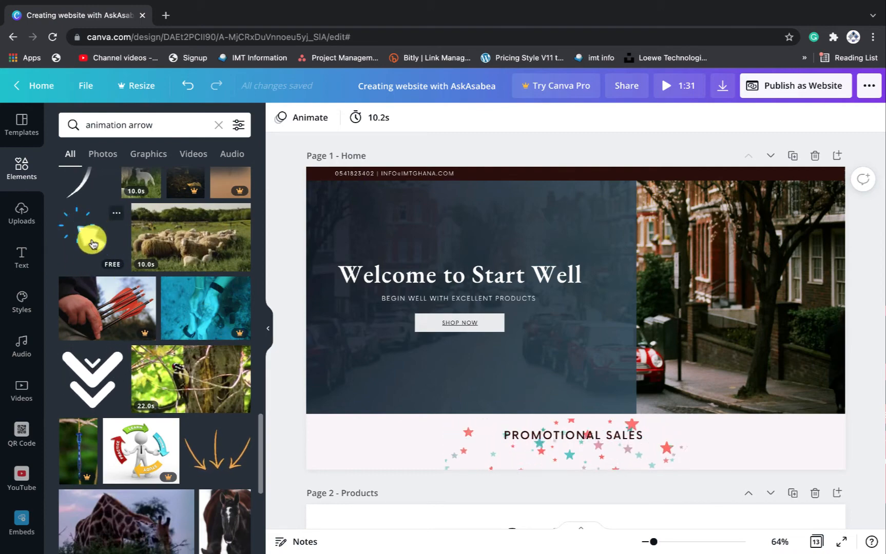
scroll(95, 251, "down", 3)
scroll(93, 243, "down", 10)
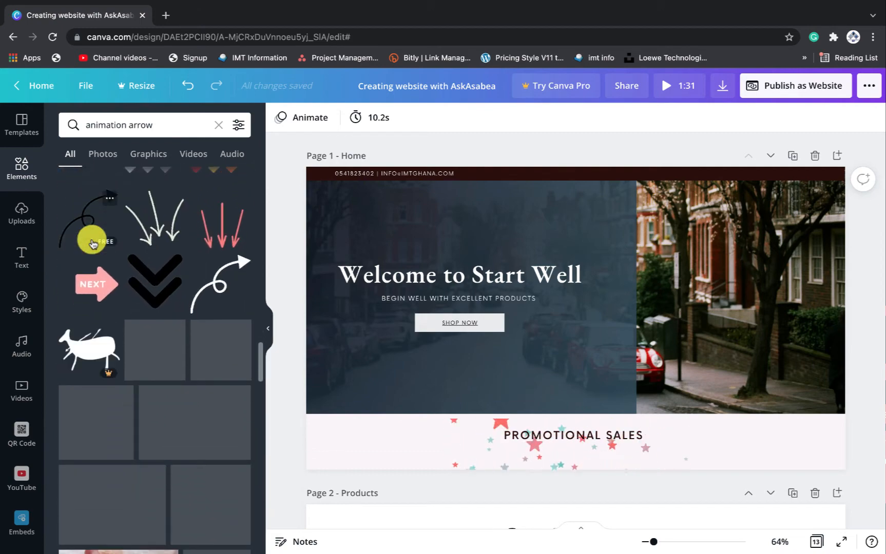
scroll(92, 243, "down", 10)
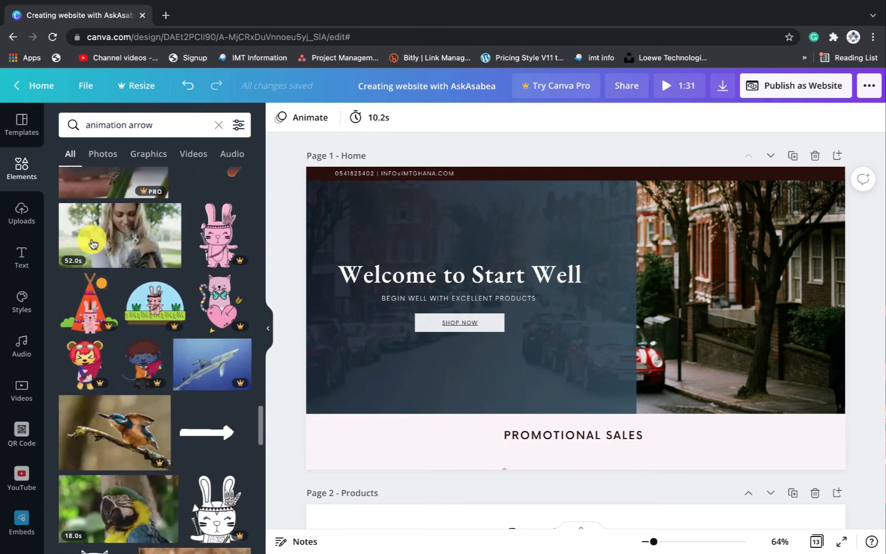
scroll(92, 243, "down", 3)
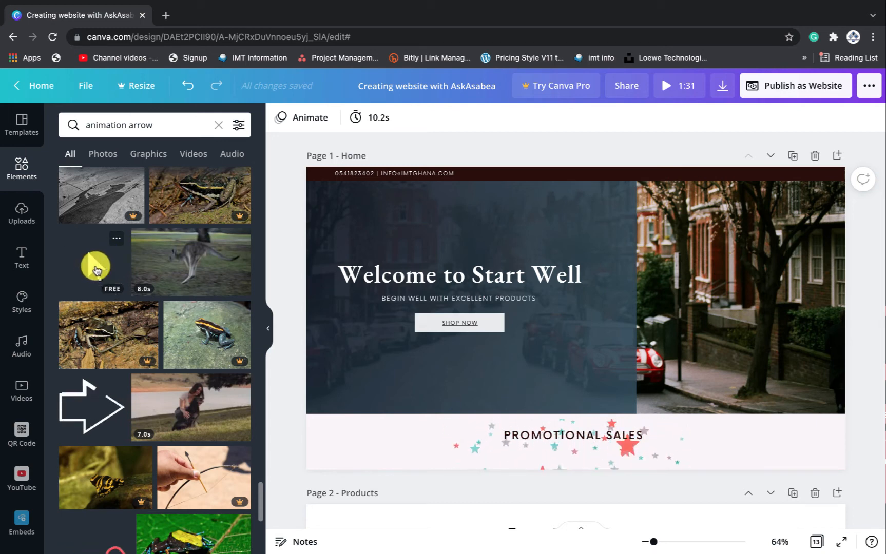
left_click(96, 267)
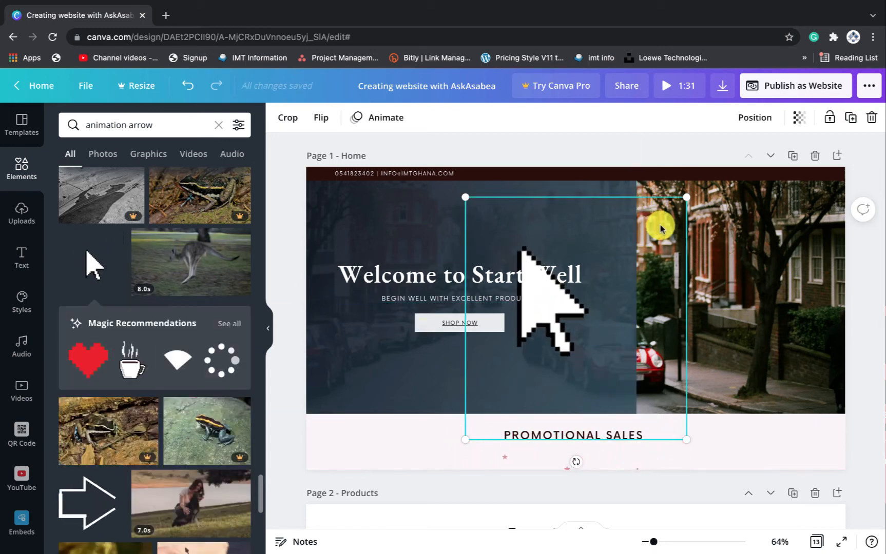
Shrink the animated cursor sticker and position it over the SHOP NOW button
left_click_drag(686, 198, 463, 418)
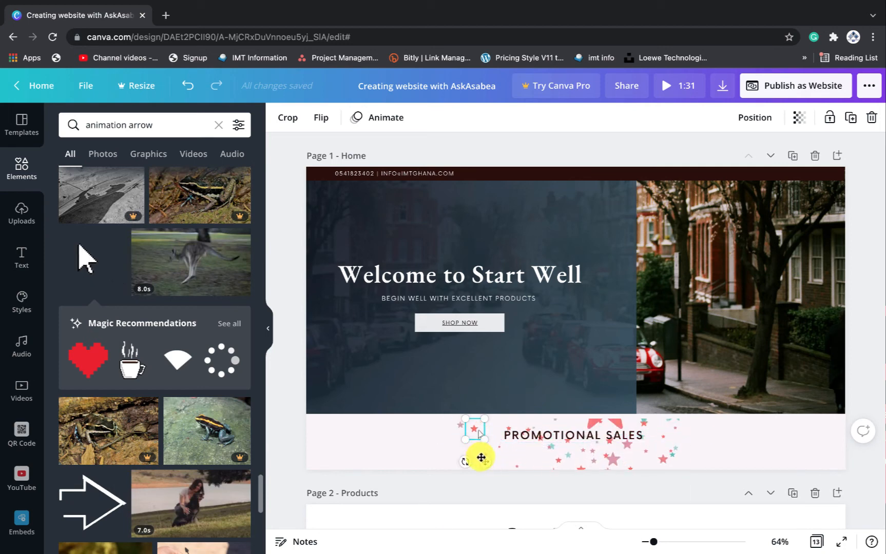
left_click_drag(485, 462, 482, 361)
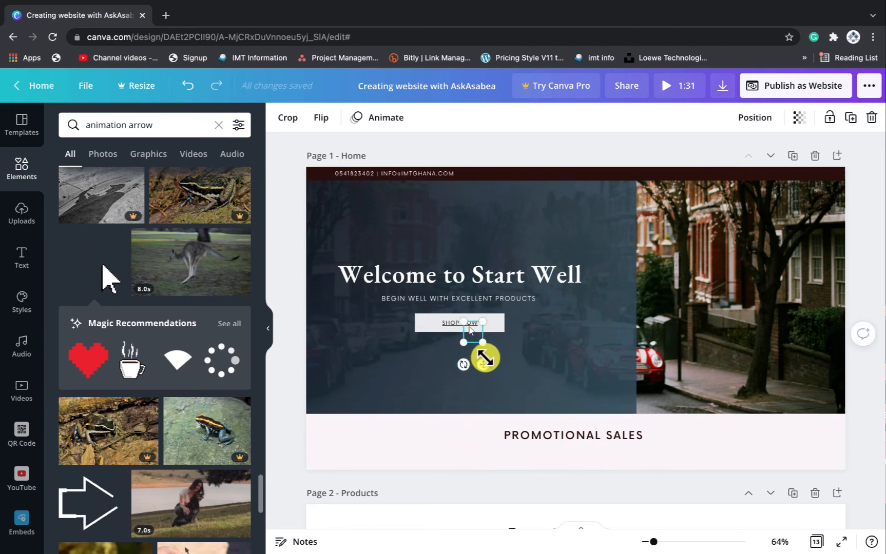
left_click_drag(482, 321, 486, 318)
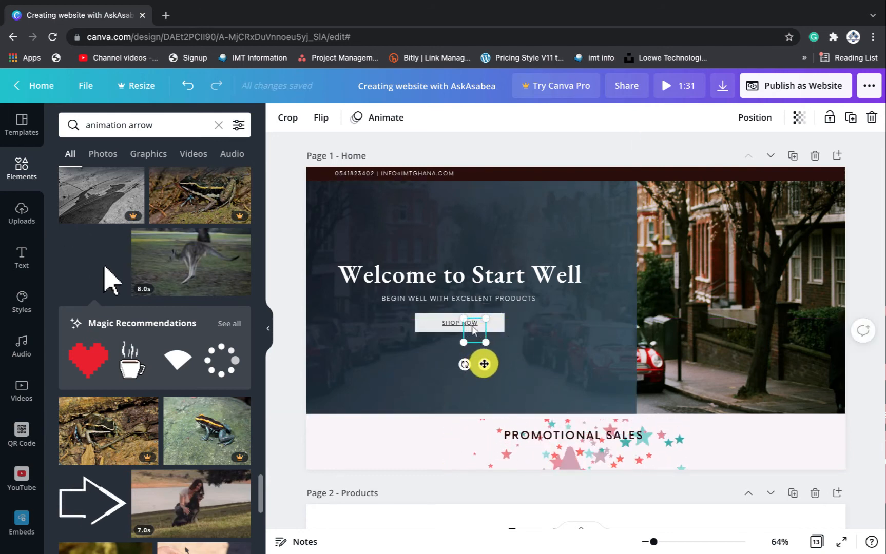
left_click_drag(483, 364, 482, 367)
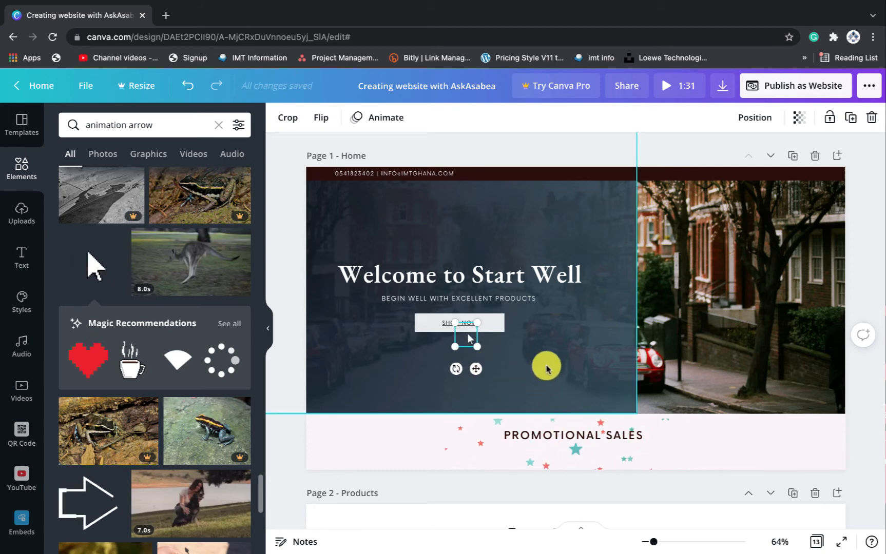
left_click(574, 328)
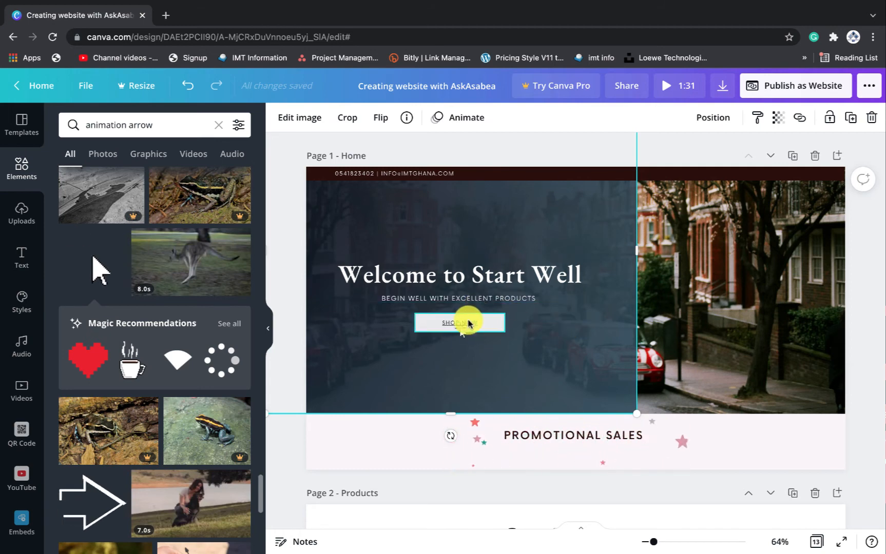
Nudge the dark hero background panel slightly right, then show more options for the SHOP NOW text
right_click(468, 323)
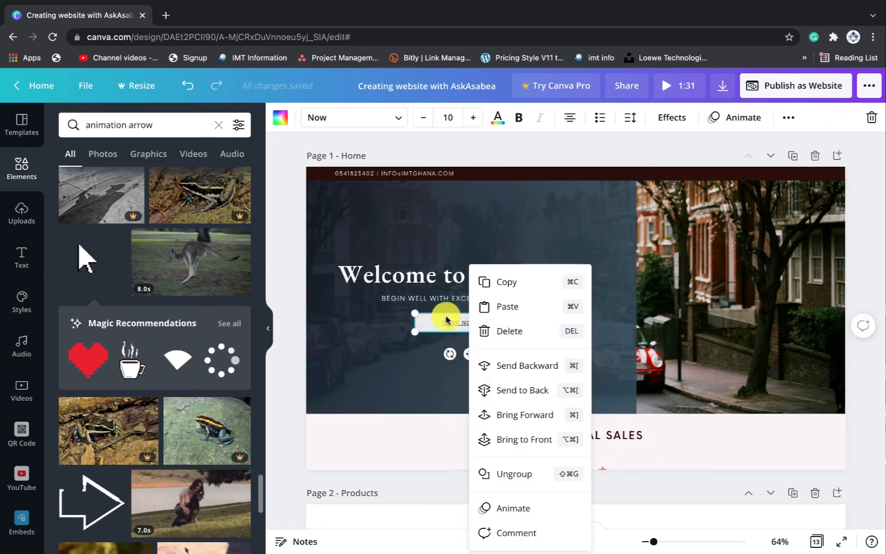
left_click(593, 197)
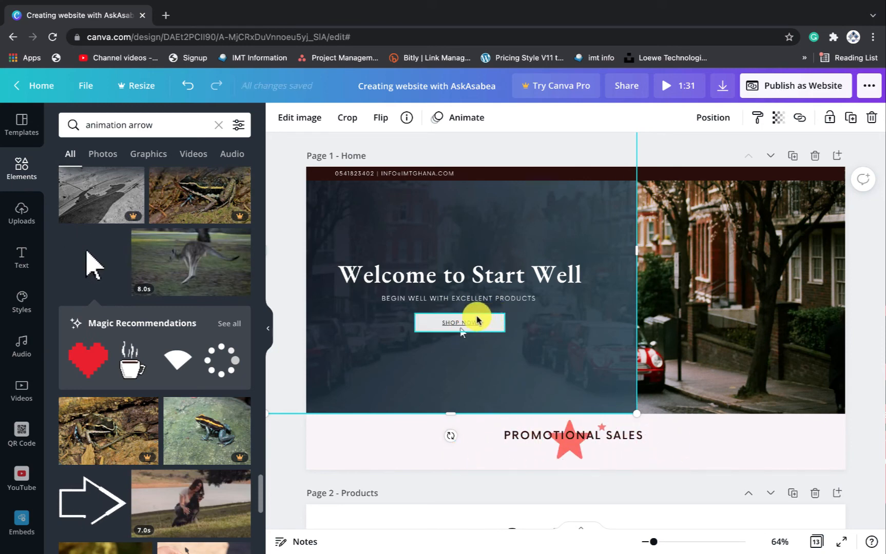
left_click(462, 325)
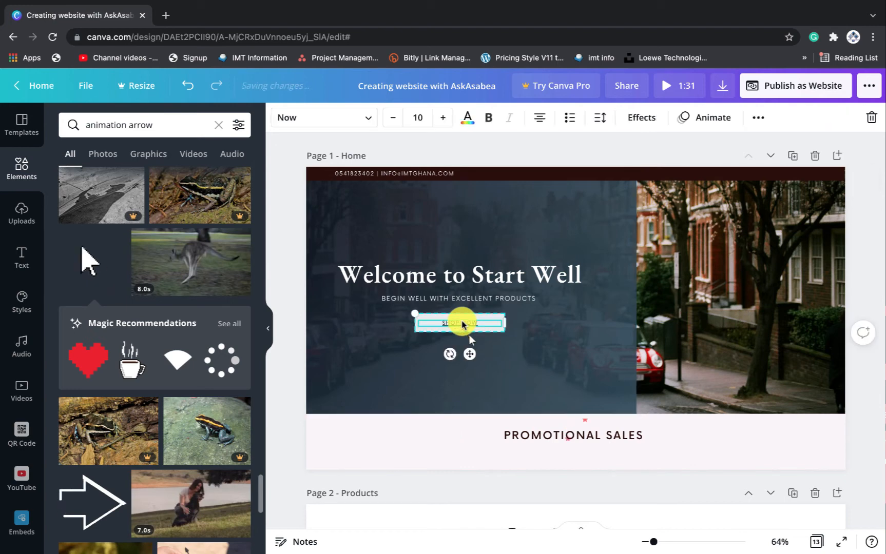
left_click(549, 323)
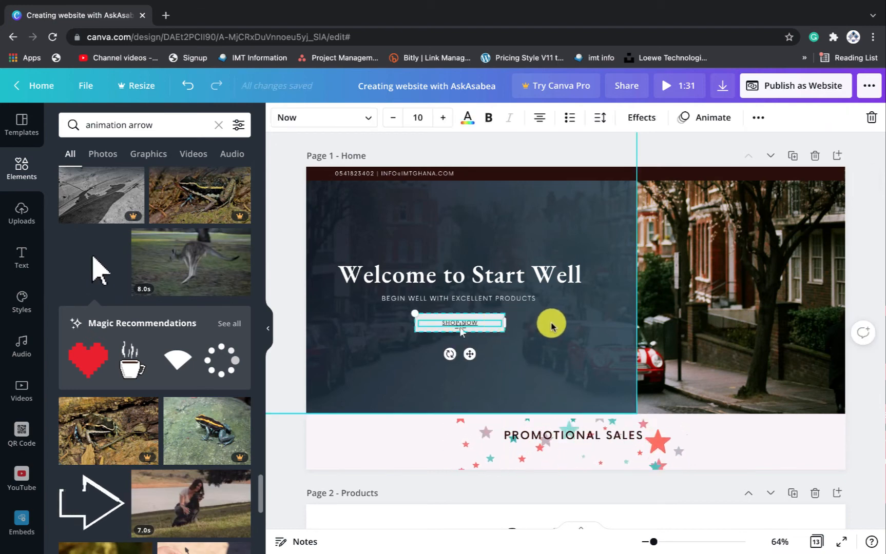
left_click(468, 320)
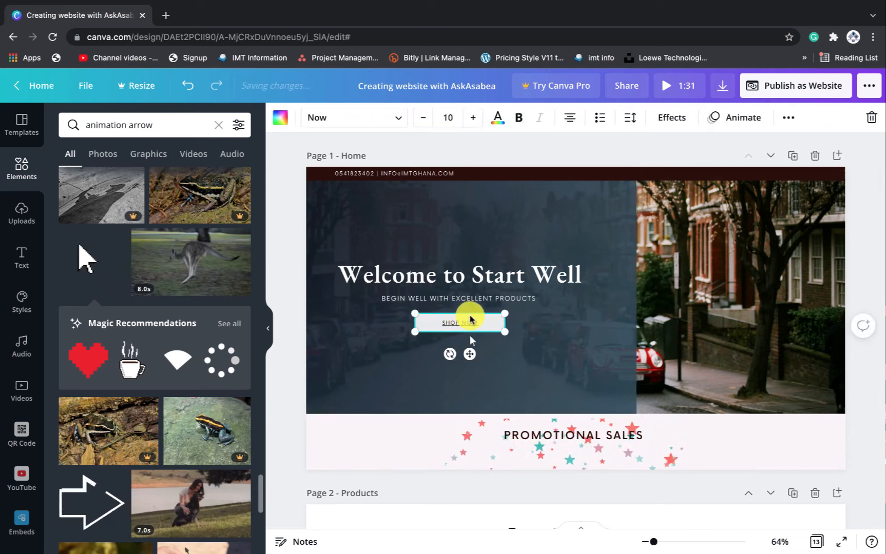
left_click(514, 317)
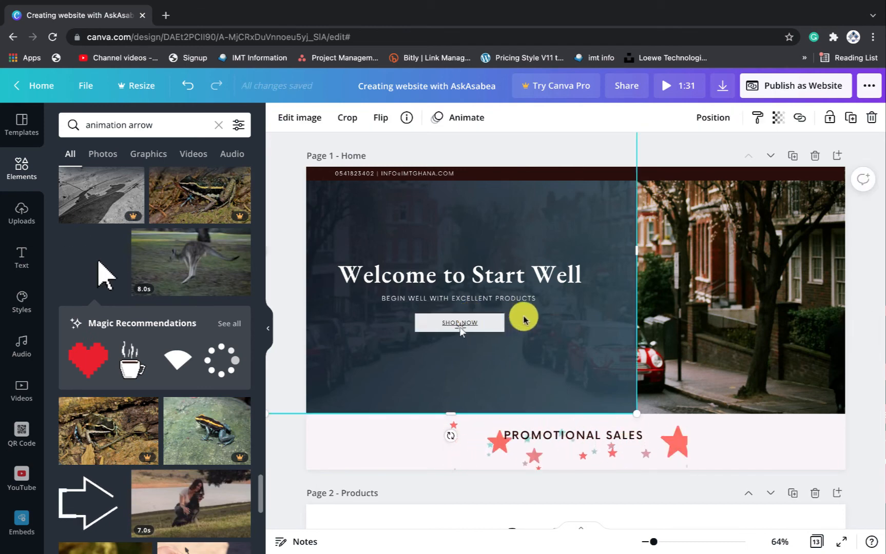
mouse_move(520, 317)
left_mouse_down()
mouse_move(461, 325)
mouse_move(529, 315)
mouse_move(536, 323)
left_mouse_up()
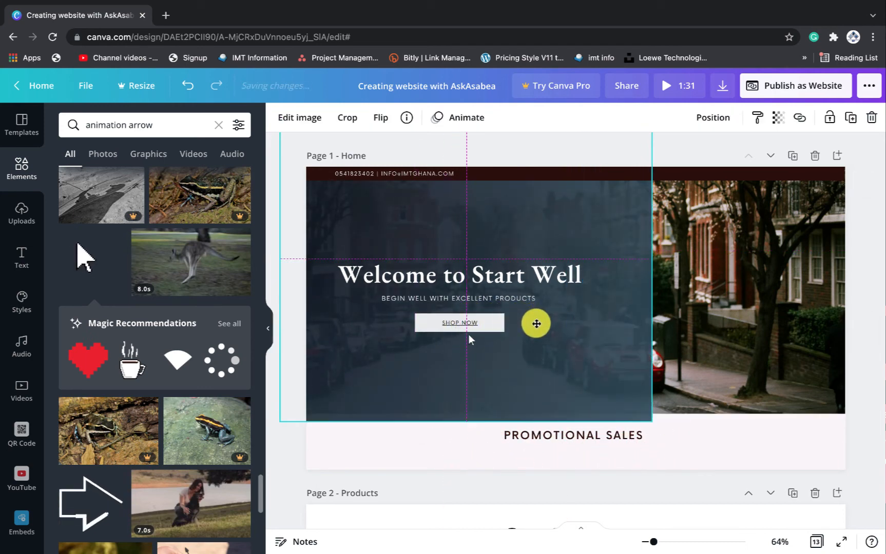
left_click(459, 323)
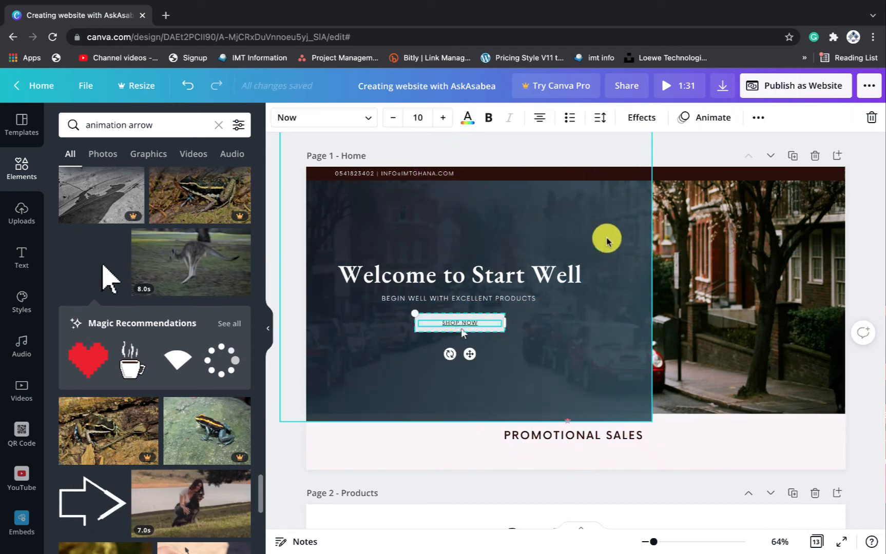
left_click(759, 117)
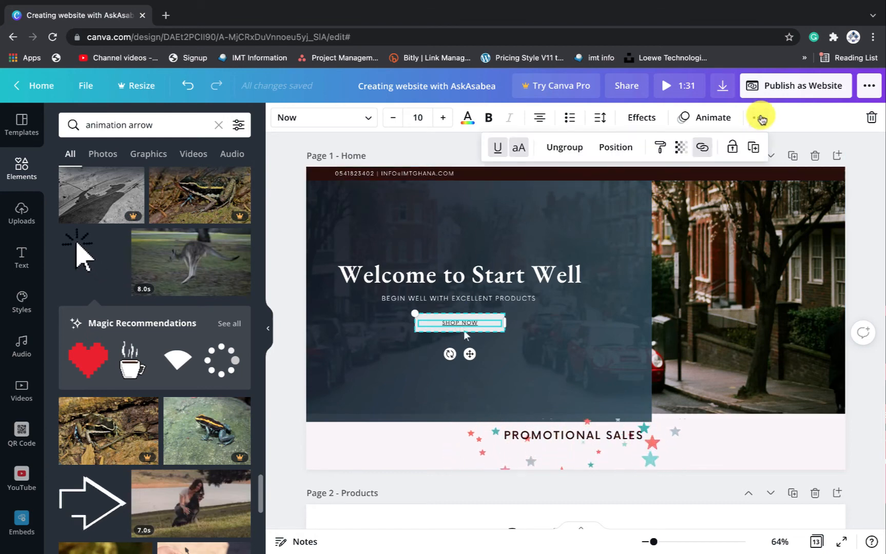
Inspect the existing SHOP NOW link and clear it to view the page list
left_click(700, 148)
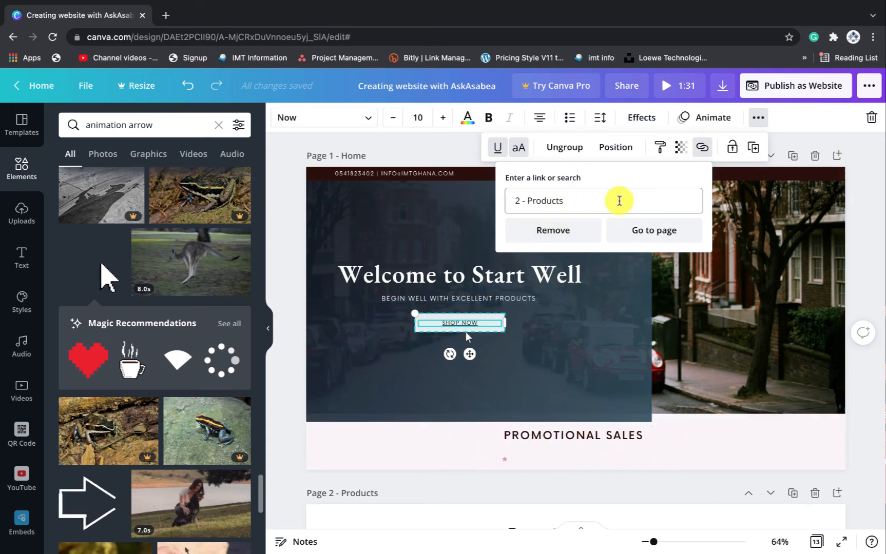
left_click_drag(618, 200, 518, 201)
key("BackSpace")
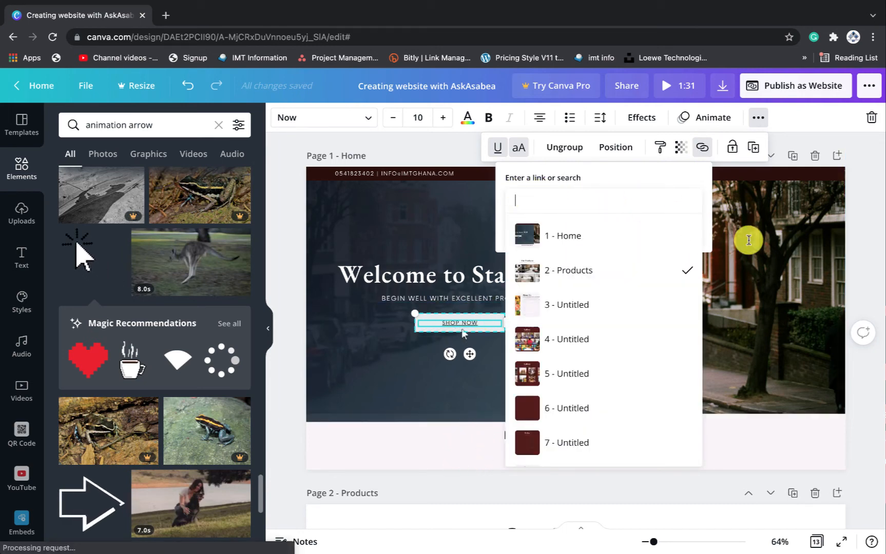
left_click(786, 233)
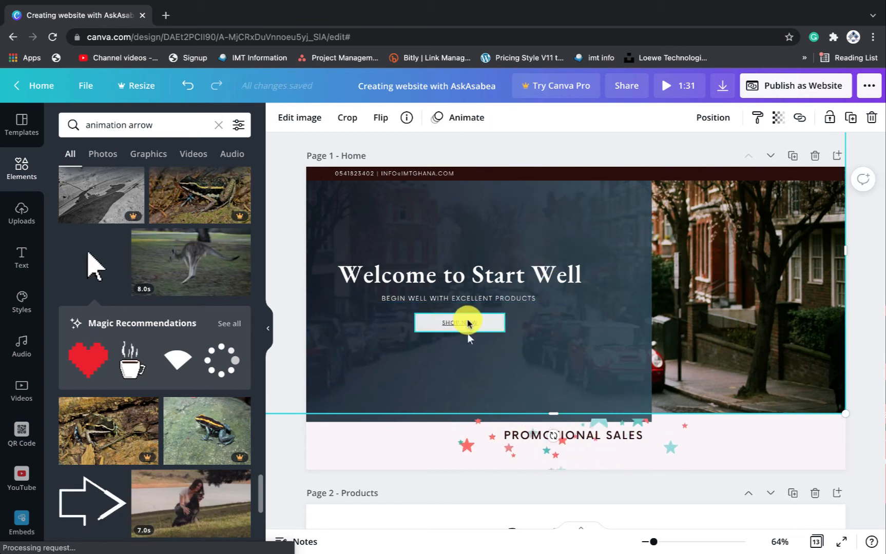
scroll(498, 331, "down", 1)
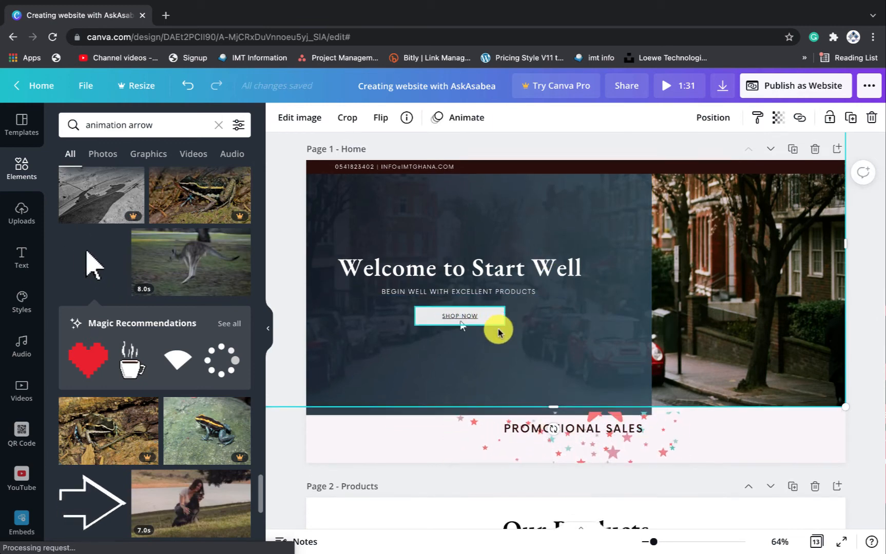
scroll(498, 331, "down", 4)
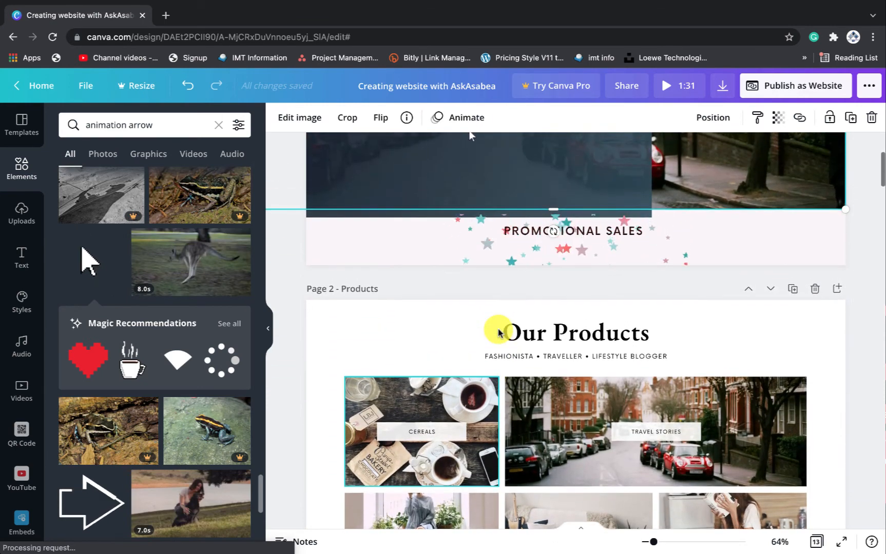
scroll(498, 333, "up", 4)
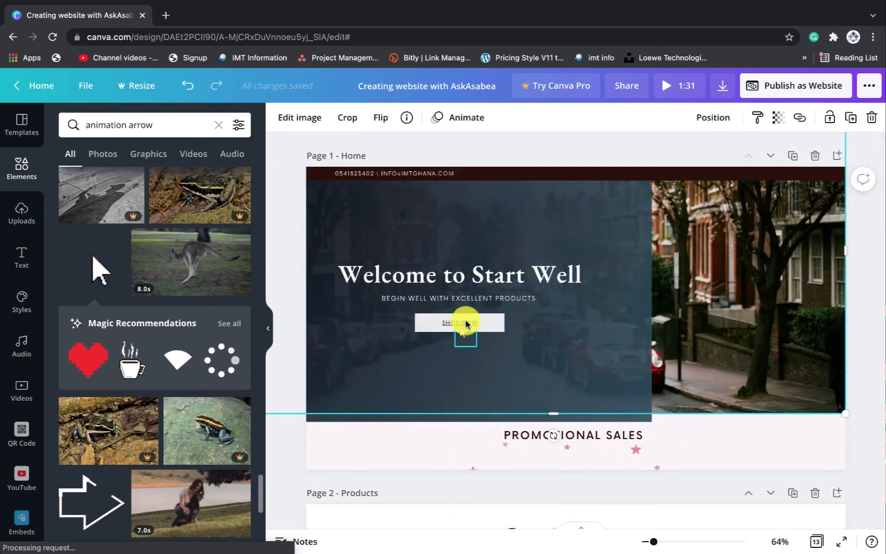
scroll(466, 323, "down", 2)
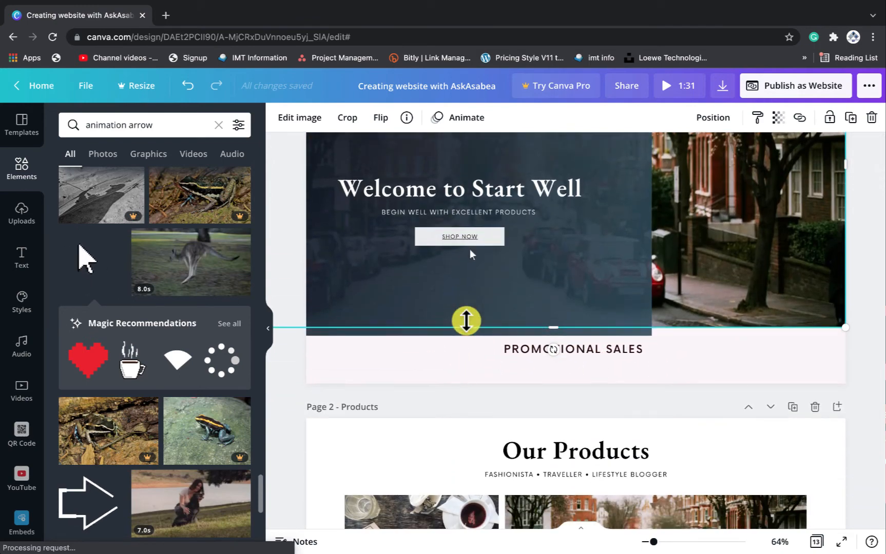
scroll(466, 321, "down", 8)
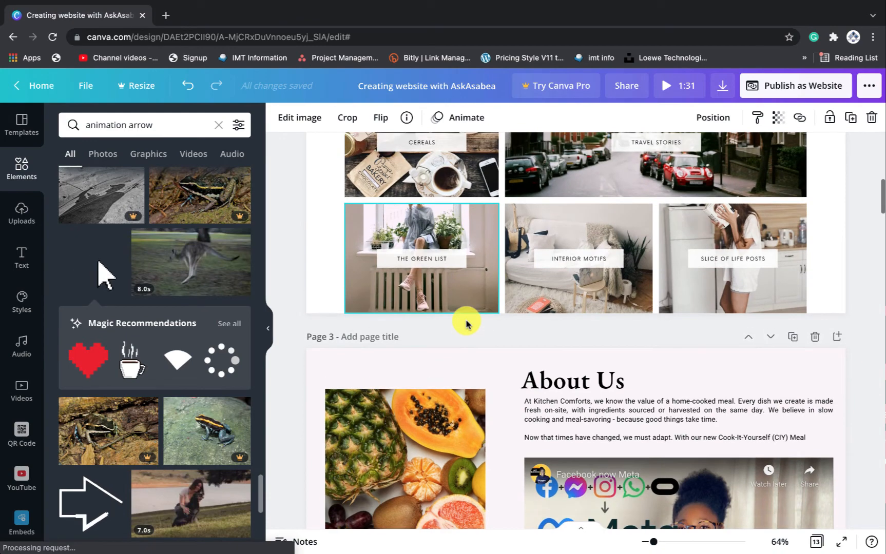
scroll(467, 323, "up", 10)
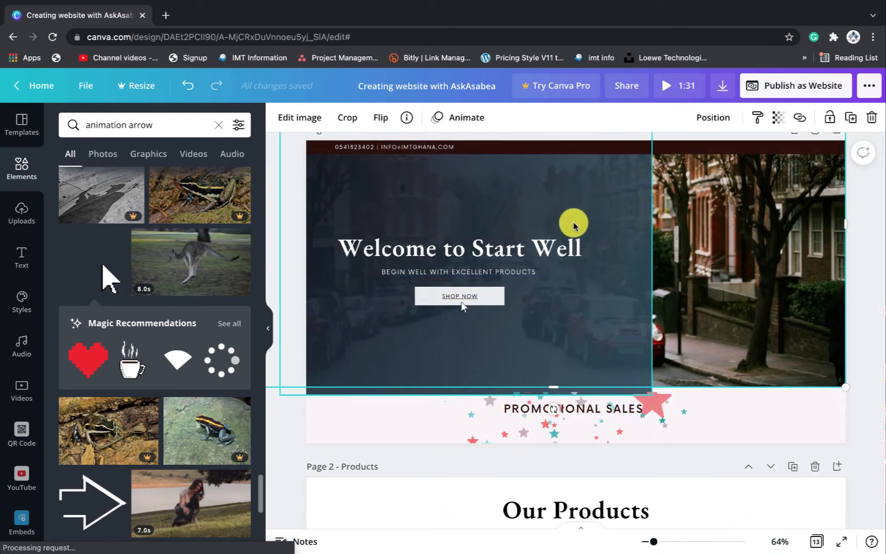
Link the SHOP NOW button to the '2 - Products' page
left_click(484, 294)
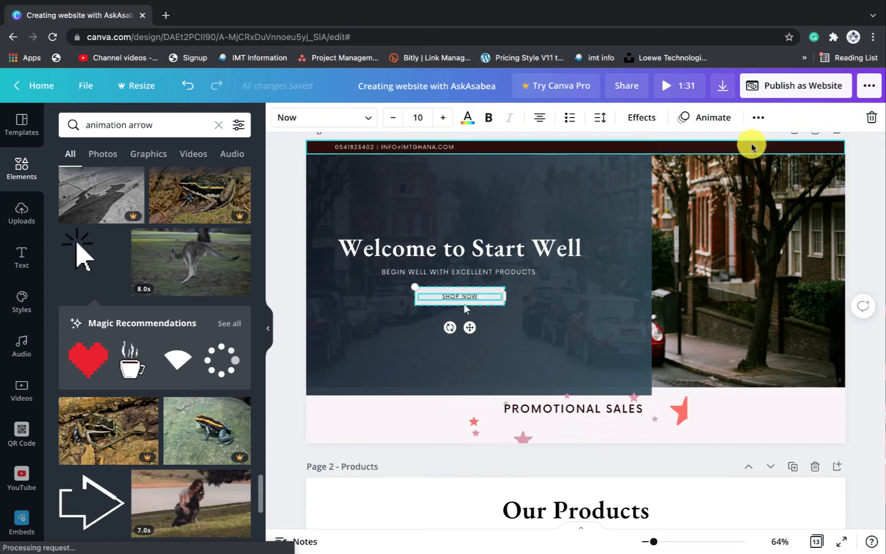
left_click(757, 119)
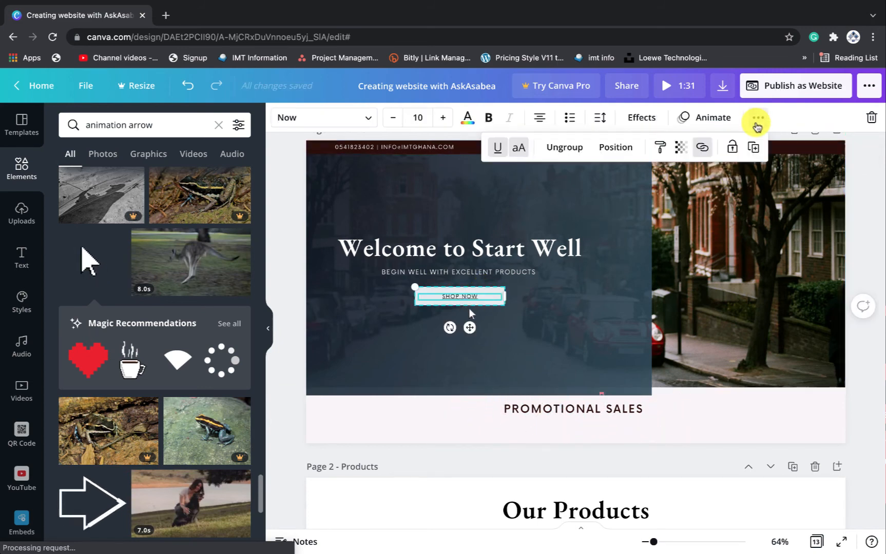
left_click(698, 148)
left_click(583, 200)
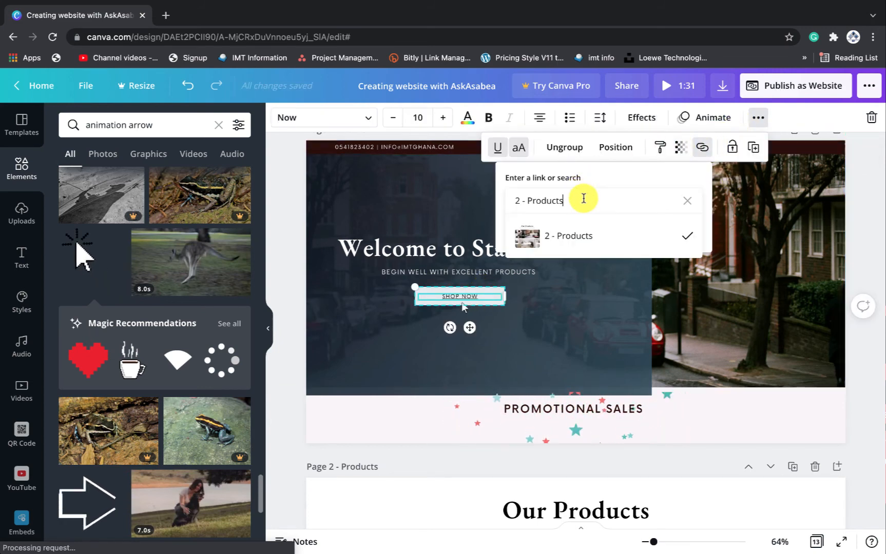
key("BackSpace")
key("BackSpace")
key("BackSpace")
key("BackSpace")
key("BackSpace")
key("BackSpace")
key("BackSpace")
key("BackSpace")
key("BackSpace")
key("BackSpace")
key("BackSpace")
key("BackSpace")
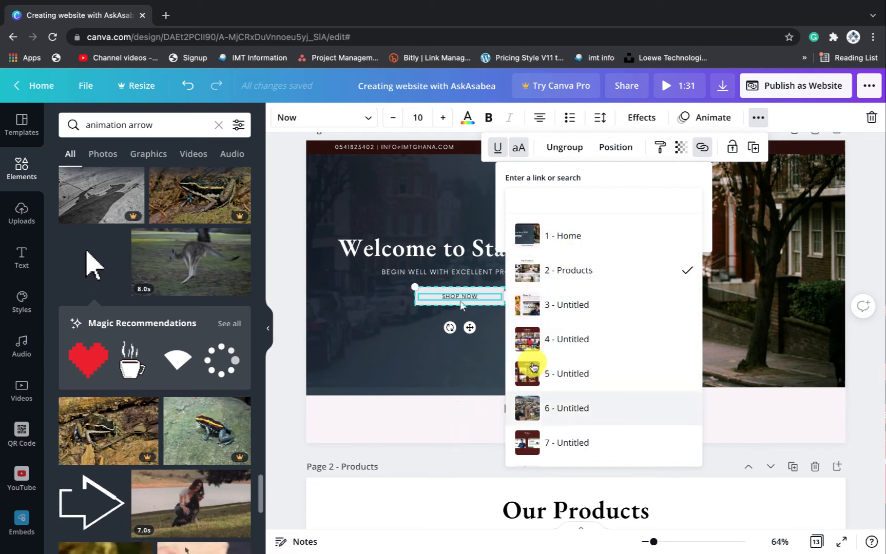
left_click(597, 277)
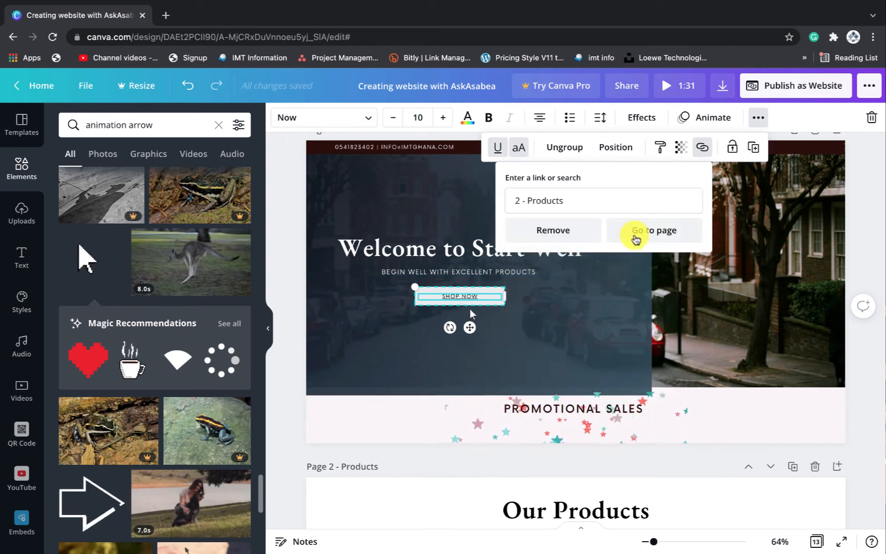
left_click(745, 205)
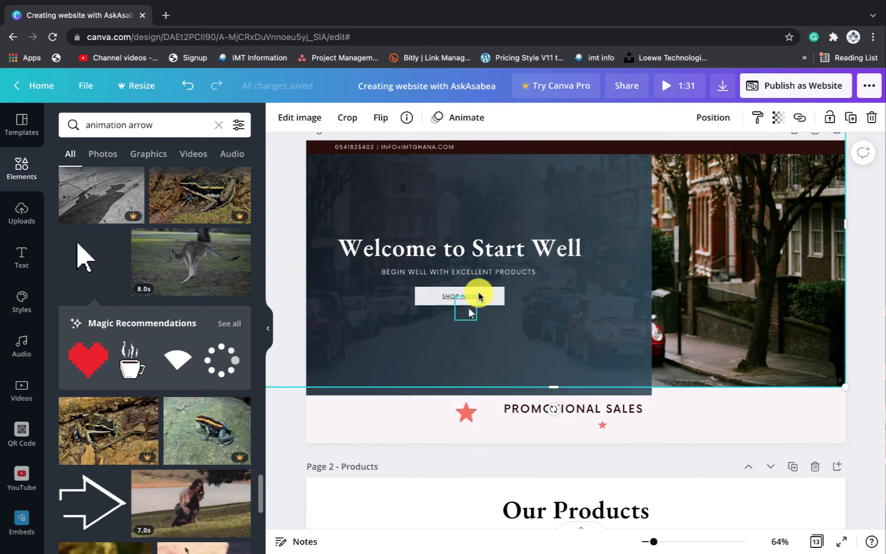
Choose the Scrolling web style, open the preview and confirm SHOP NOW jumps to Our Products
left_click(809, 88)
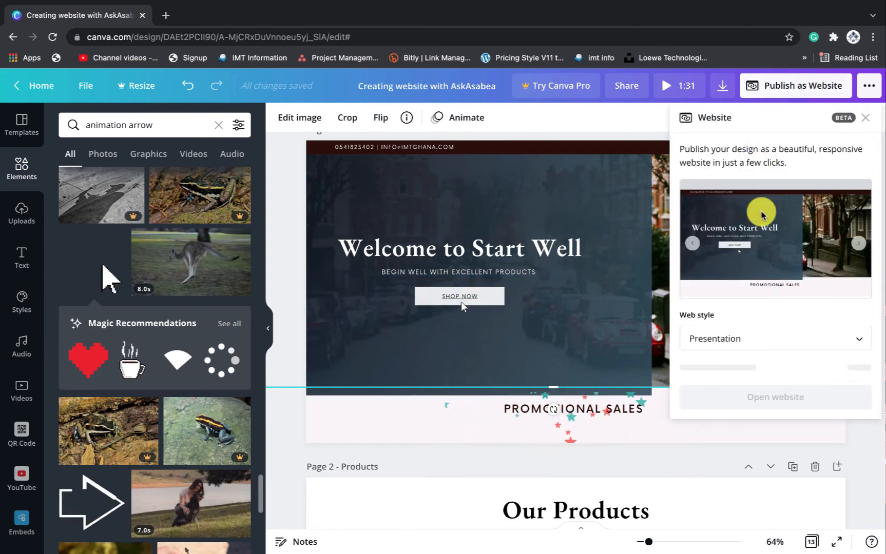
left_click(779, 338)
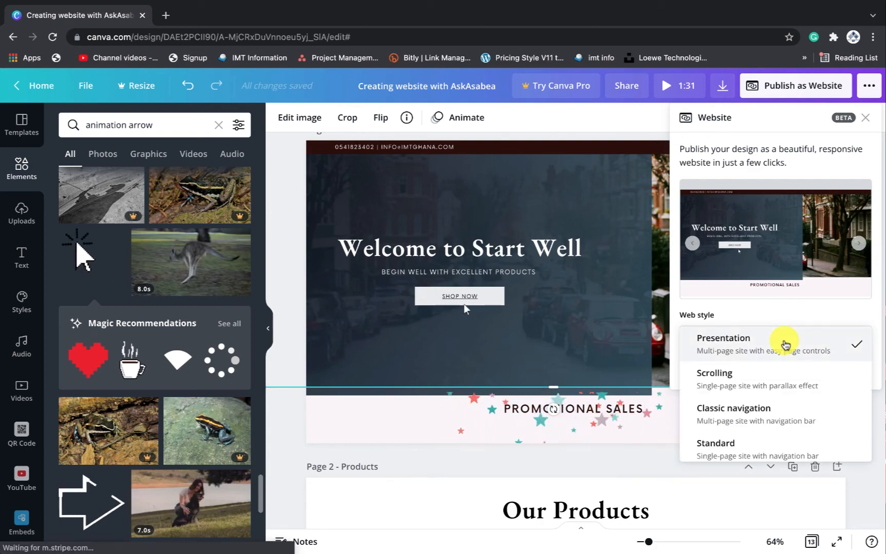
left_click(755, 380)
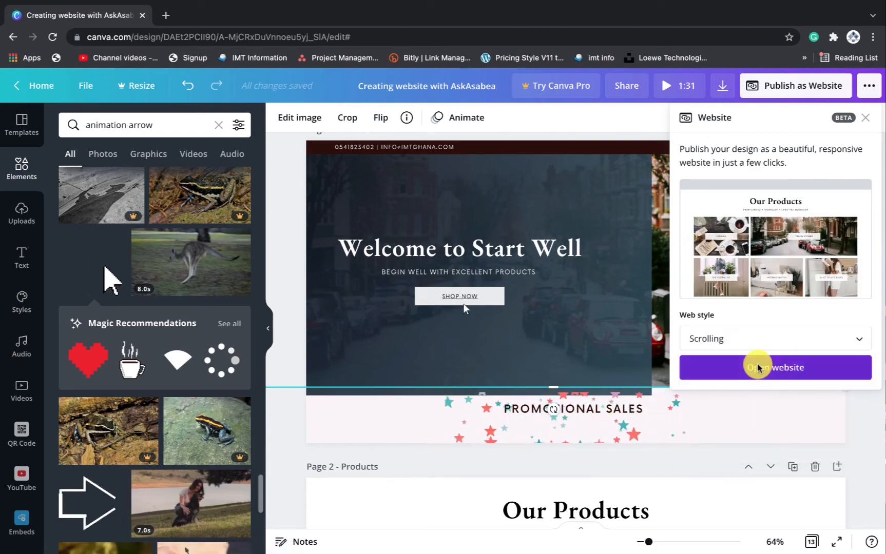
left_click(757, 362)
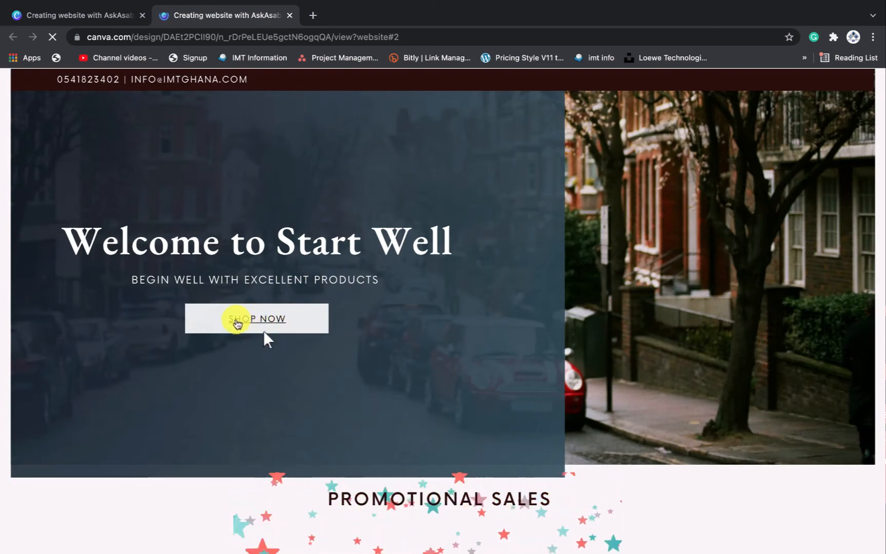
left_click(256, 325)
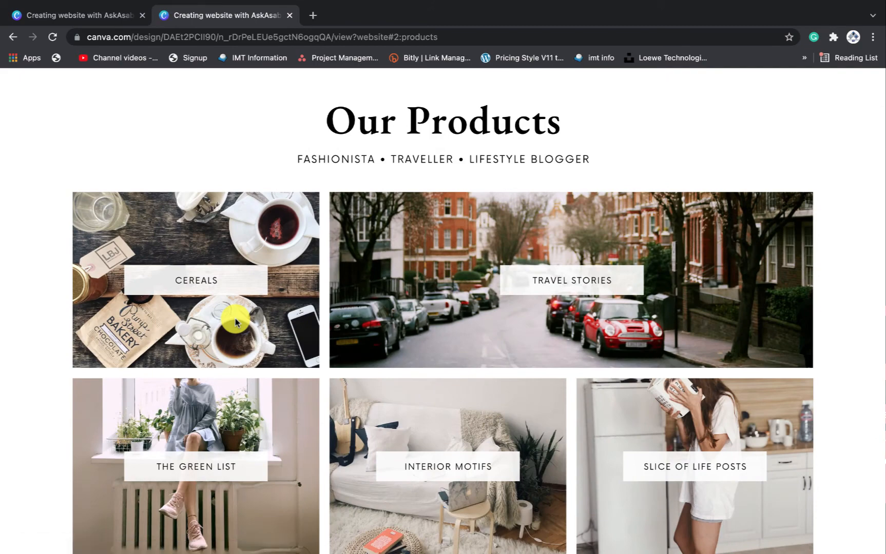
scroll(235, 321, "up", 5)
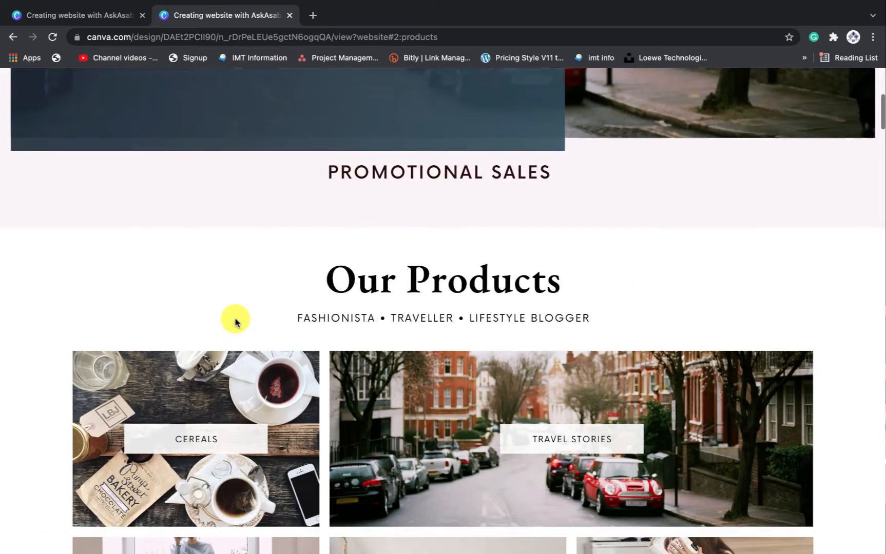
left_click(92, 17)
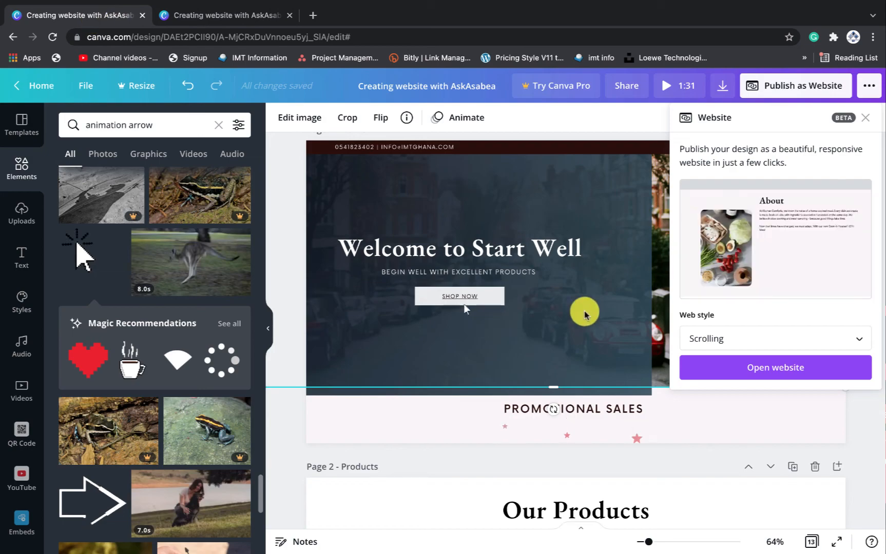
Close the Website panel, then shrink the five product images and centre them under Our Products
scroll(587, 312, "down", 5)
scroll(593, 316, "down", 2)
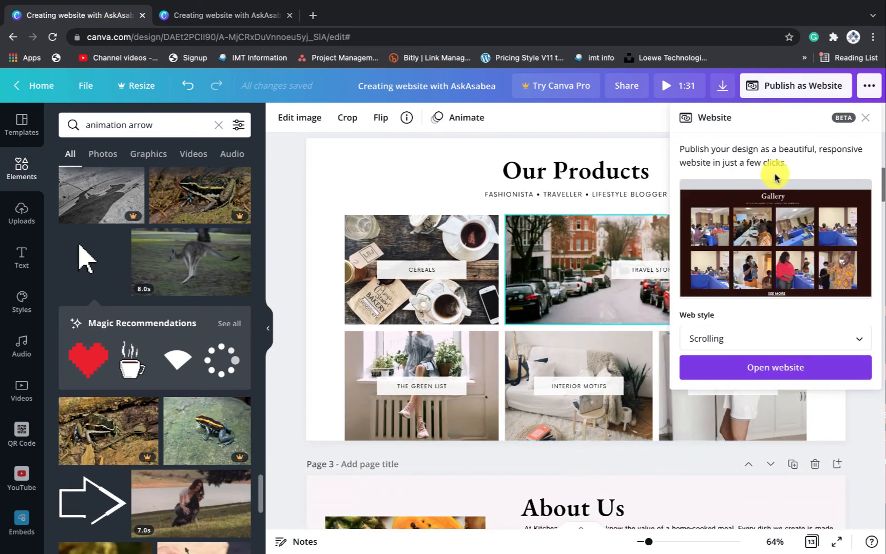
left_click(863, 119)
scroll(671, 327, "down", 3)
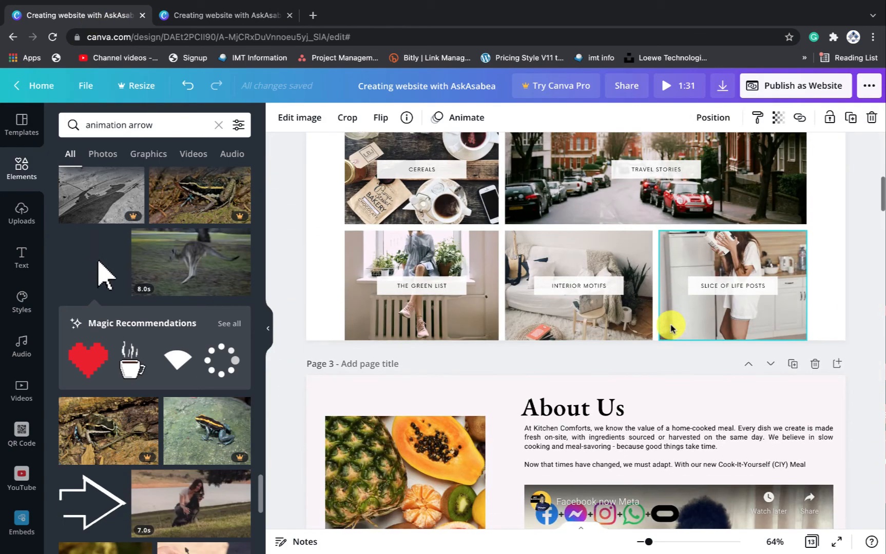
scroll(667, 324, "down", 1)
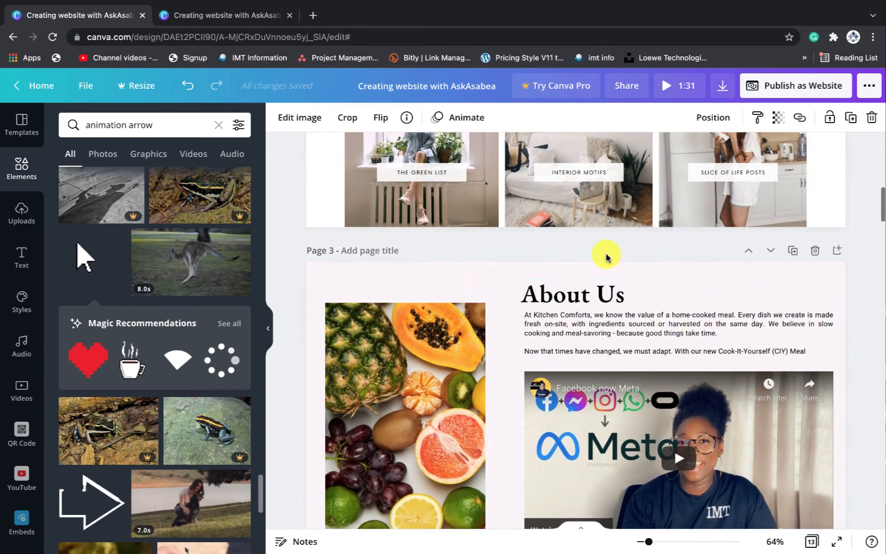
scroll(605, 254, "up", 4)
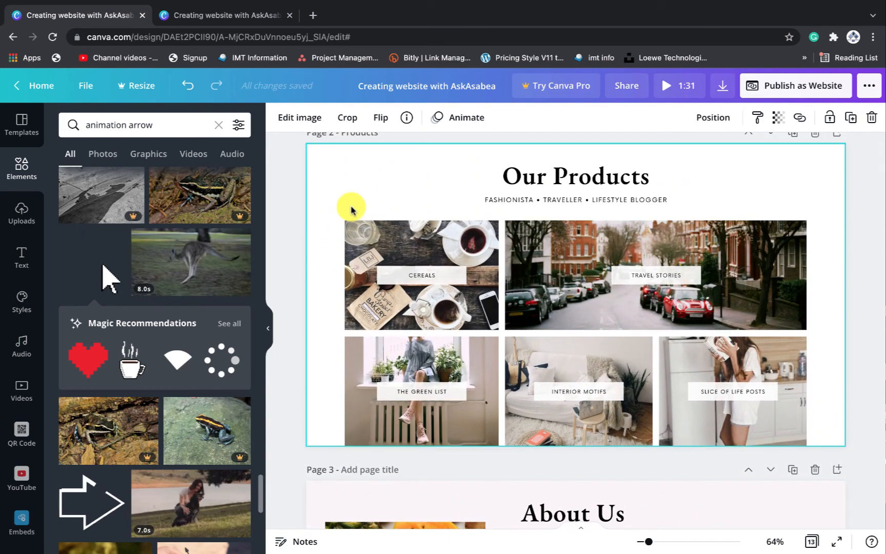
left_click_drag(327, 212, 763, 413)
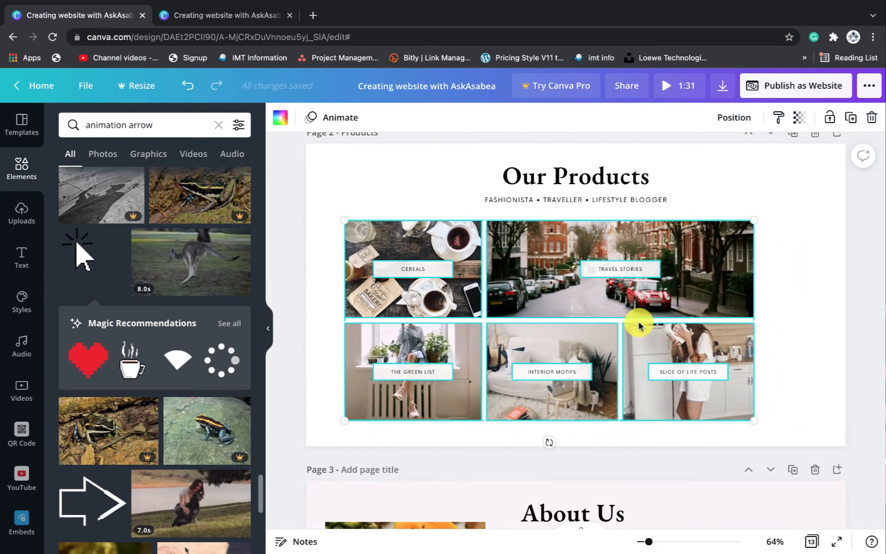
left_click_drag(626, 308, 654, 301)
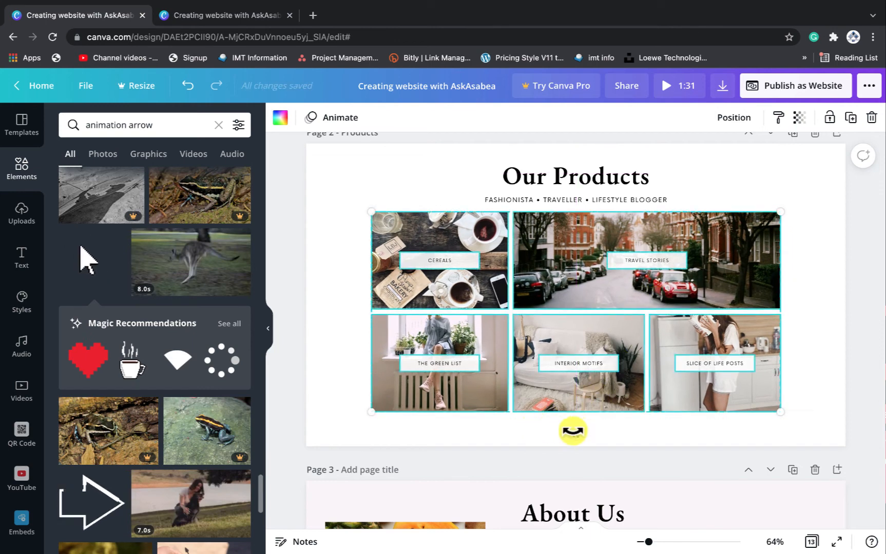
left_click(618, 437)
left_click(589, 362)
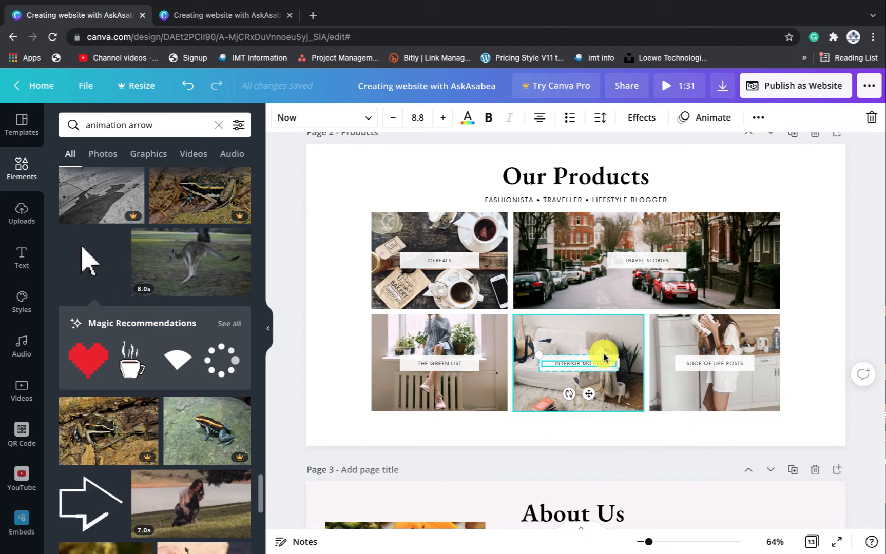
Paste a copy of the INTERIOR MOTIFS label and centre it below the photo grid
left_click(579, 436)
key("super+v")
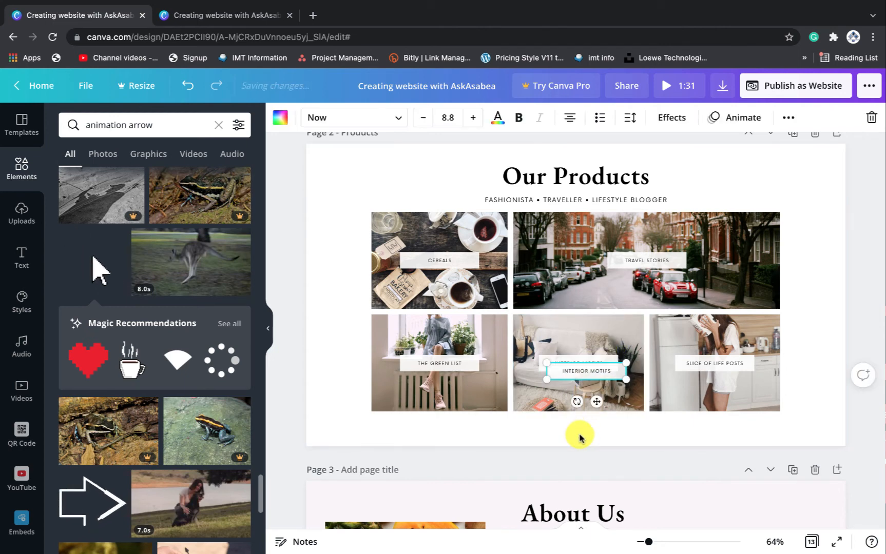
scroll(607, 376, "up", 1)
scroll(607, 378, "up", 1)
left_click_drag(596, 408, 580, 437)
left_click(638, 440)
left_click(575, 436)
left_click(635, 439)
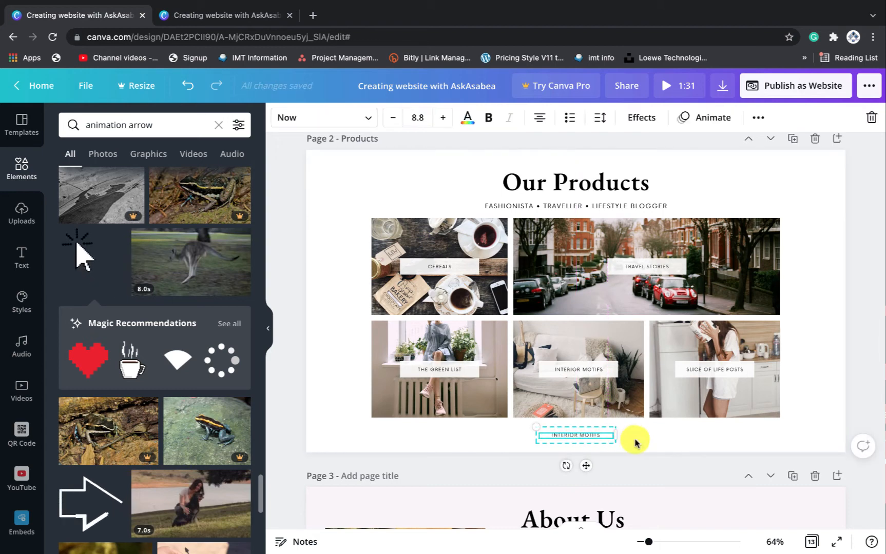
left_click(597, 432)
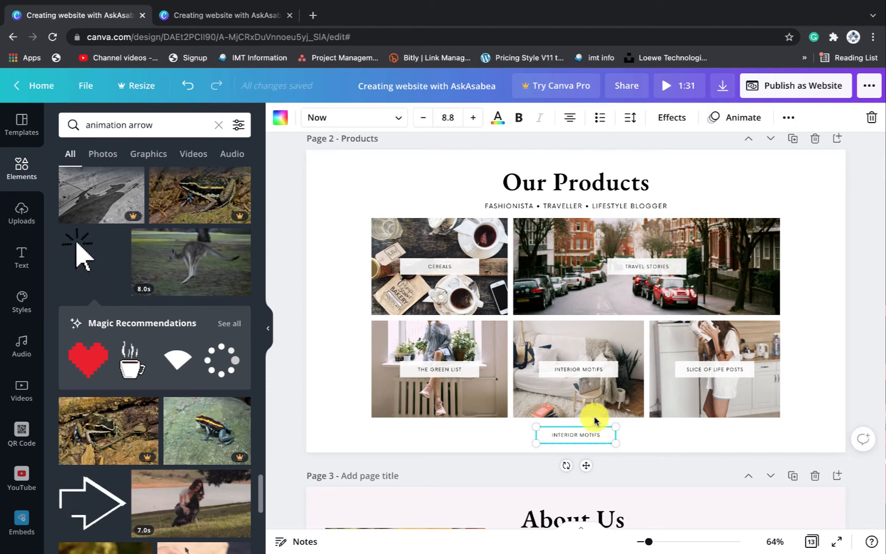
Fill the copied label's background with dark red
left_click(280, 119)
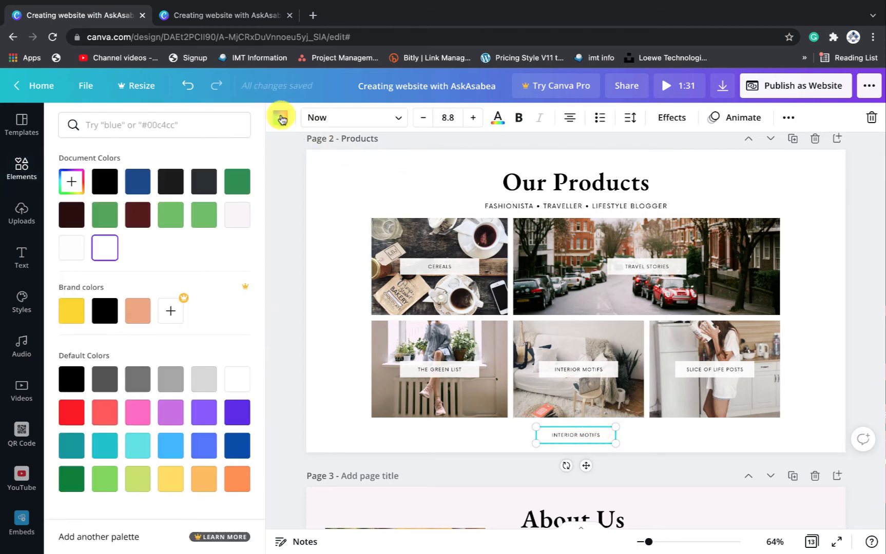
scroll(411, 263, "up", 3)
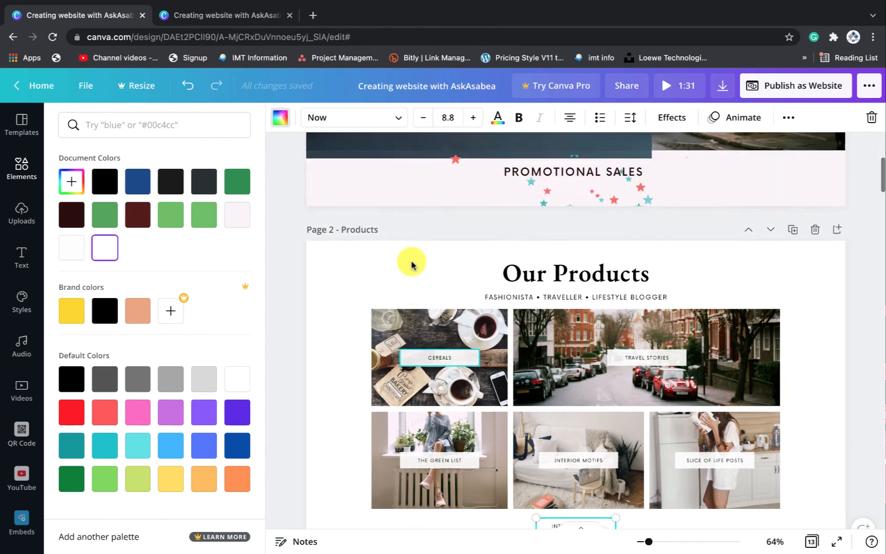
scroll(413, 263, "down", 2)
right_click(137, 211)
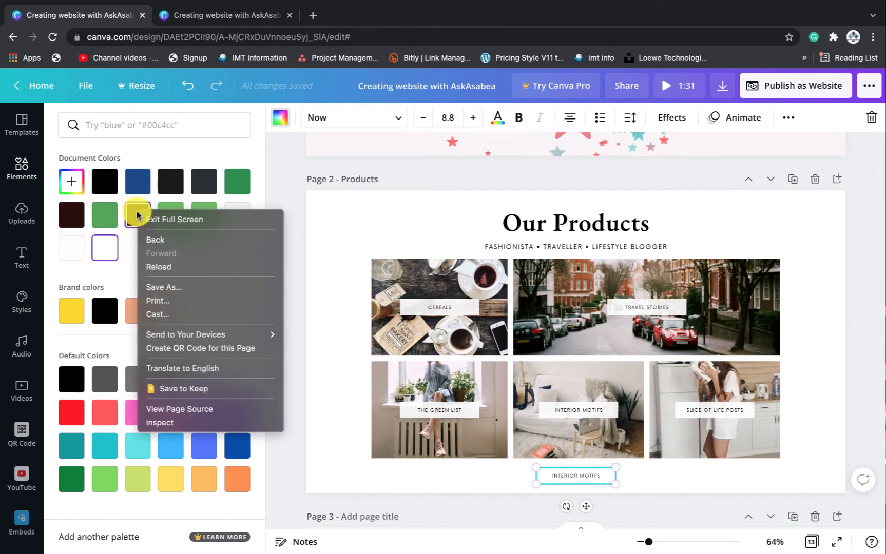
left_click(136, 211)
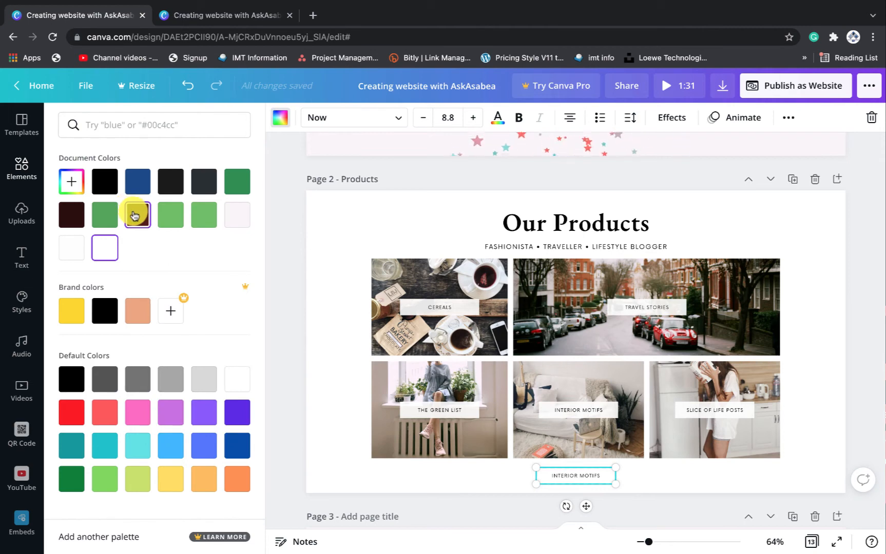
left_click(135, 212)
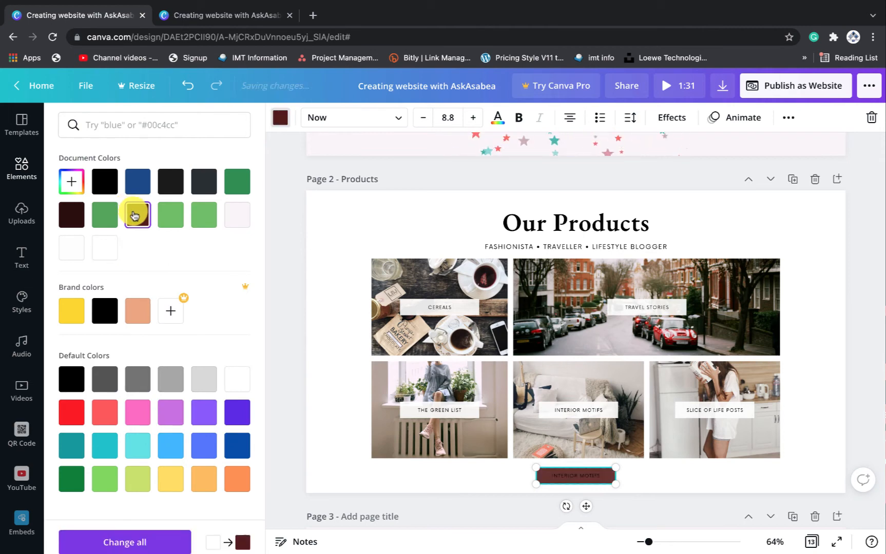
Make the label text white and bold and reword it as BUY NOW
left_click(495, 116)
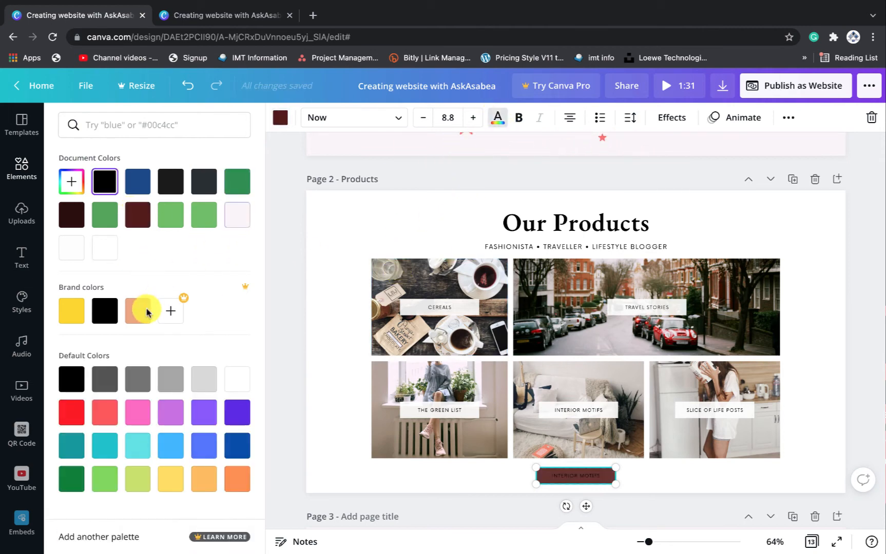
left_click(108, 256)
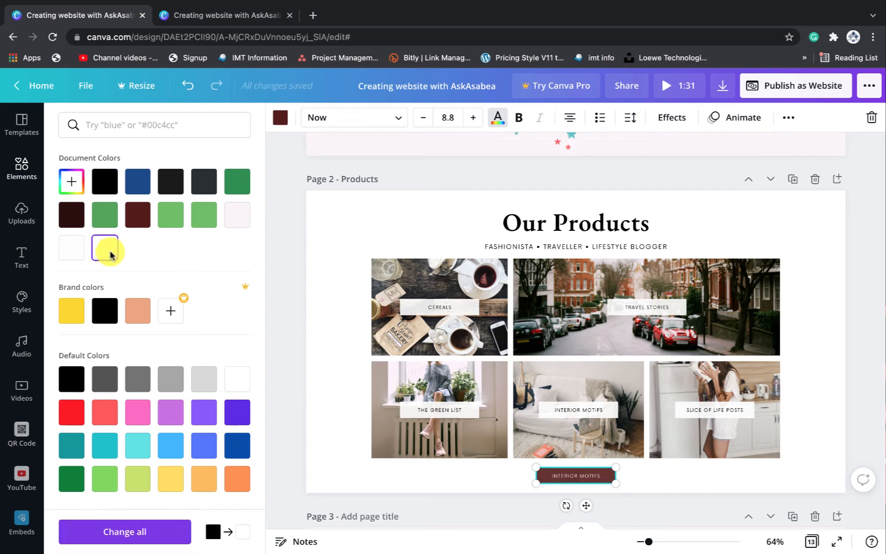
left_click(515, 122)
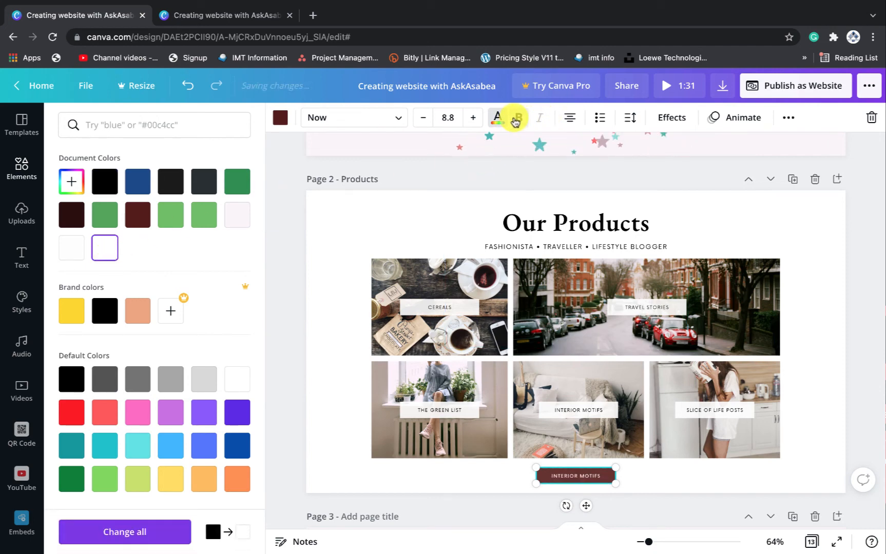
scroll(615, 462, "down", 3)
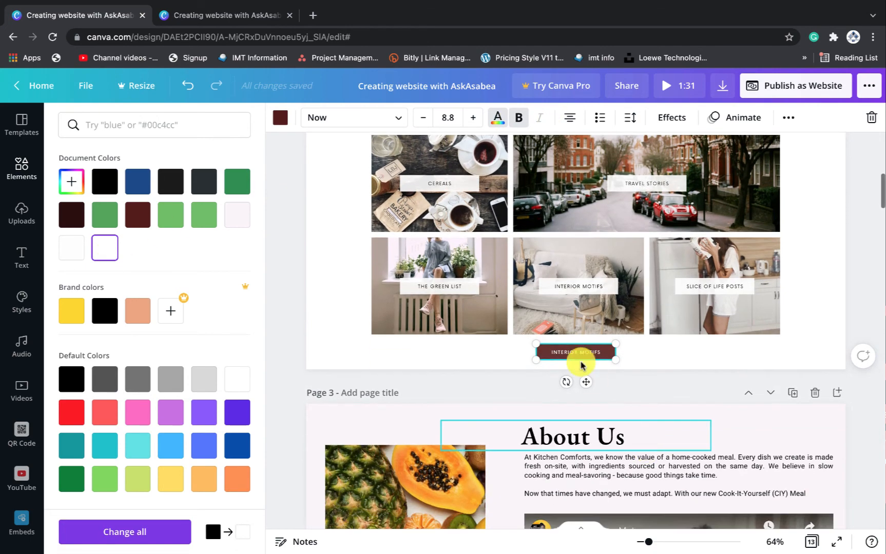
left_click(576, 353)
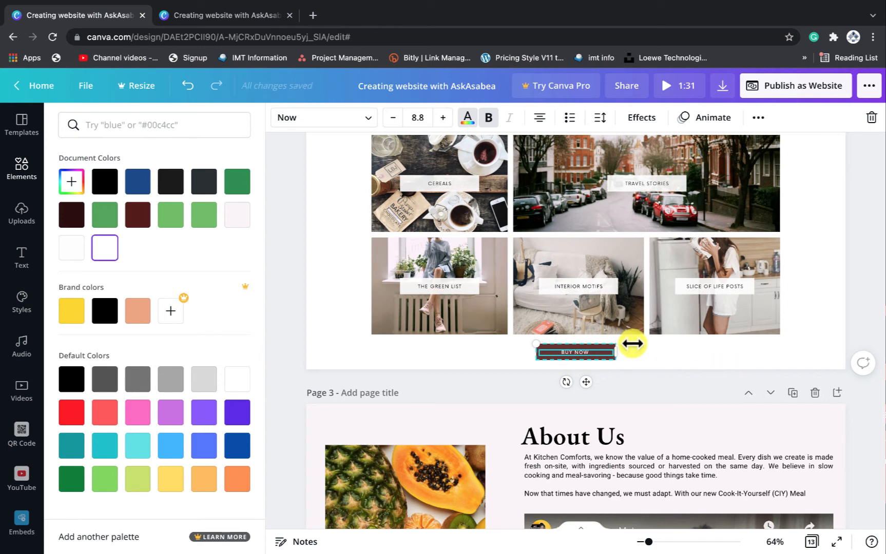
left_click(712, 358)
left_click(657, 356)
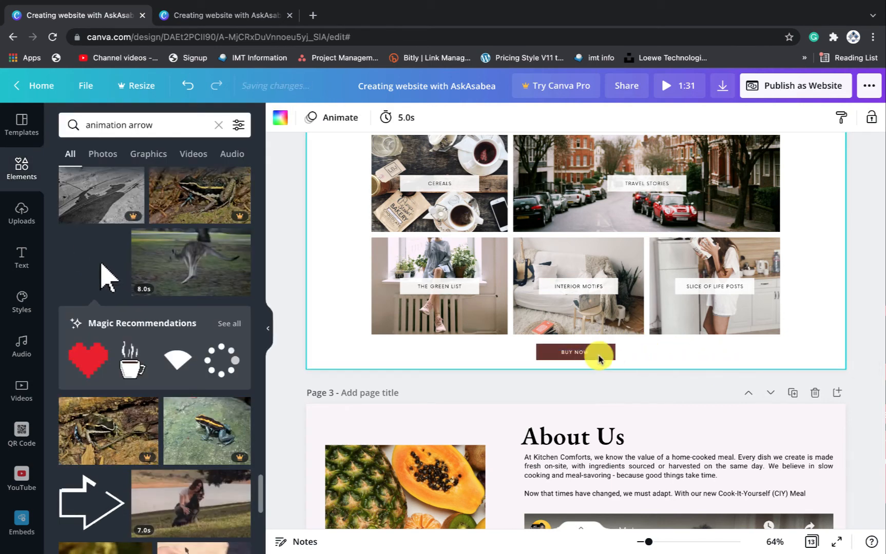
double_click(574, 353)
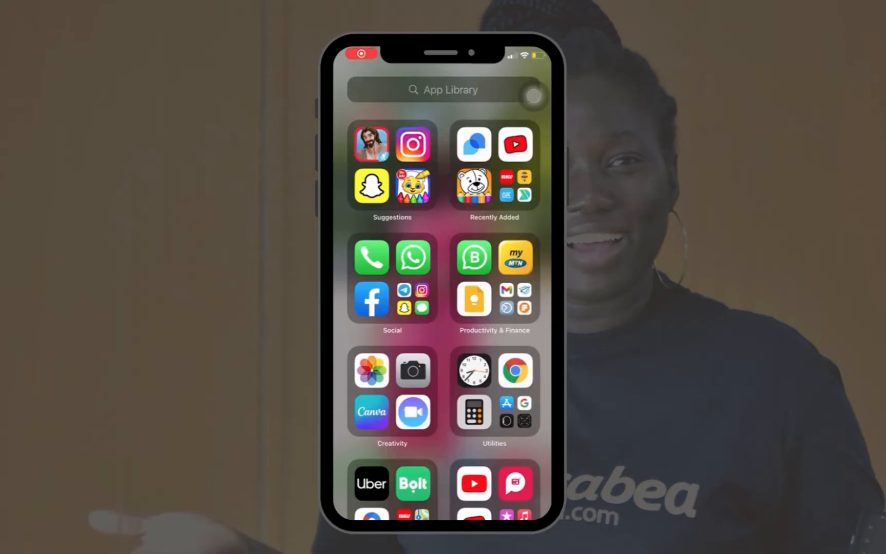
Open WhatsApp Business on the phone and go through Settings and Business Tools to Catalog
left_click(473, 258)
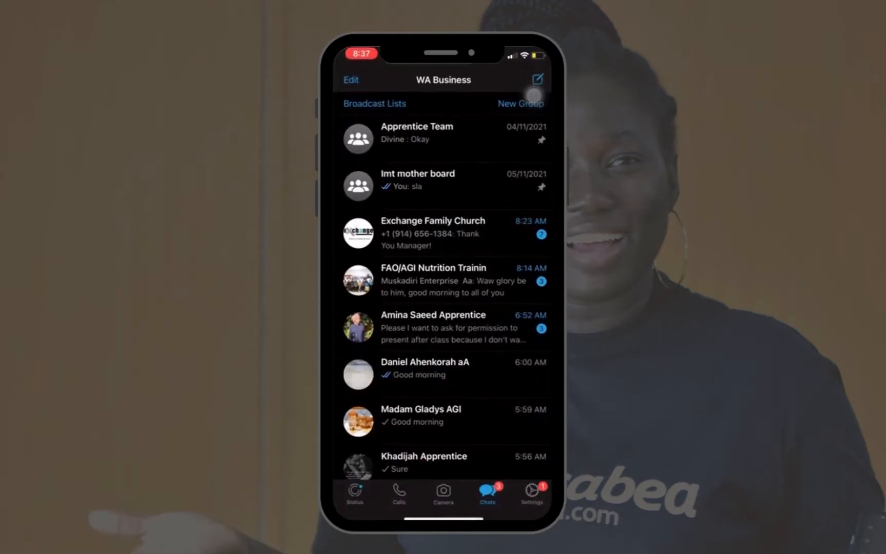
left_click(531, 492)
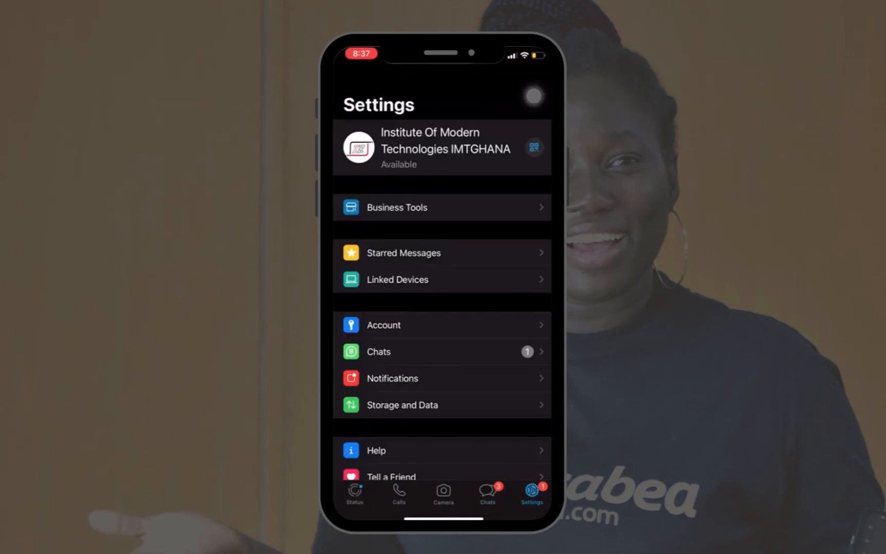
scroll(442, 287, "down", 2)
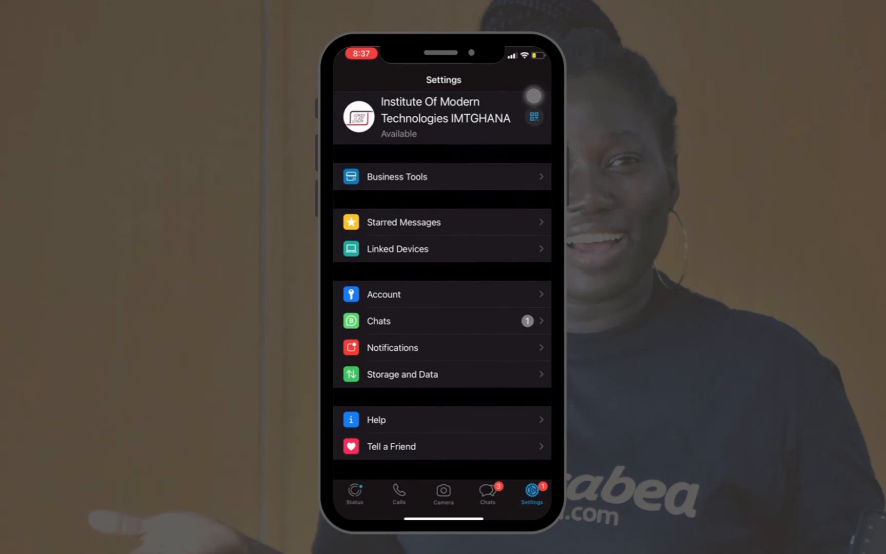
left_click(443, 177)
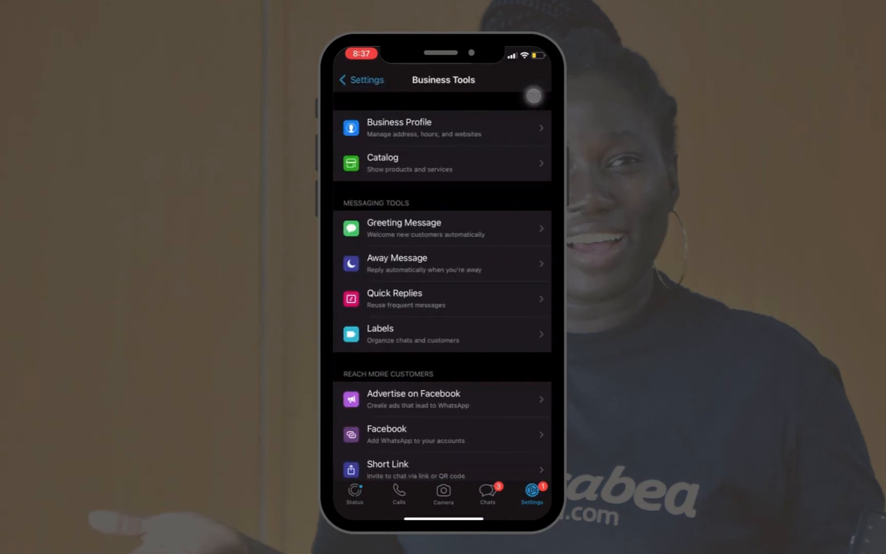
scroll(534, 96, "down", 2)
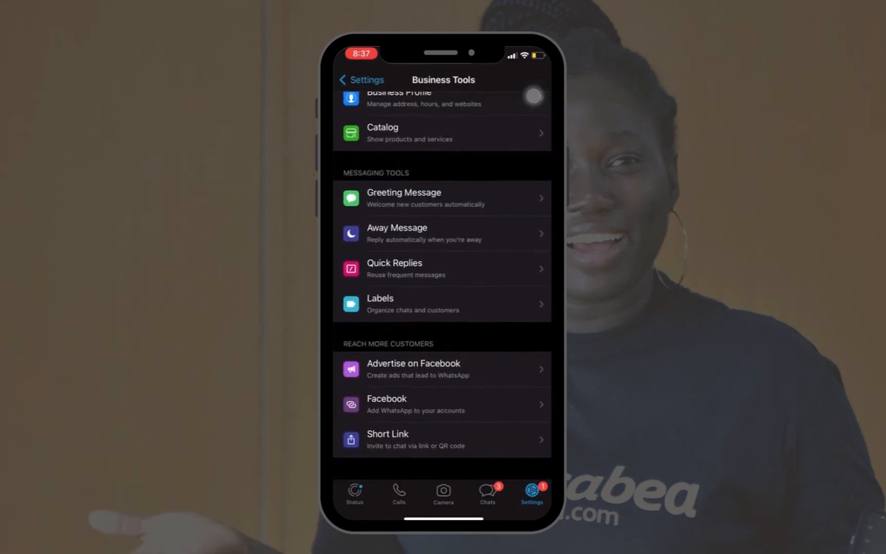
scroll(442, 287, "up", 1)
scroll(442, 288, "down", 2)
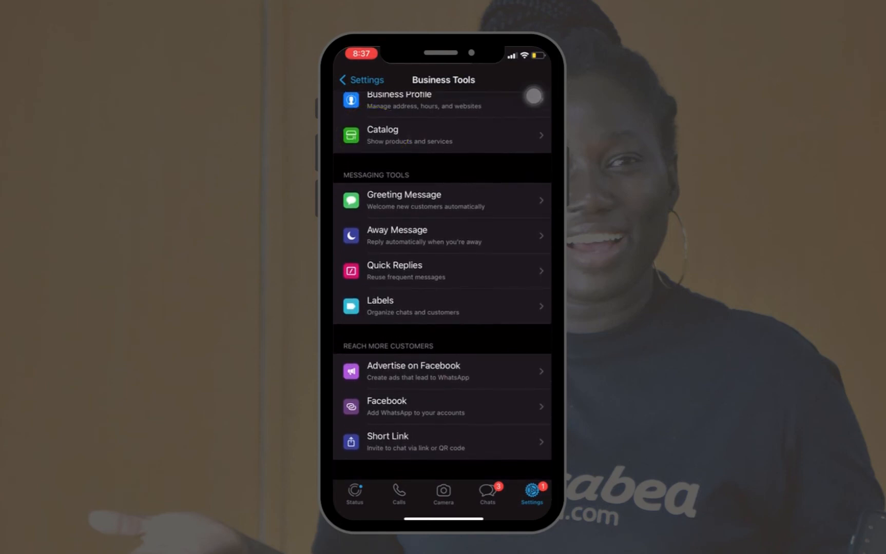
left_click(533, 135)
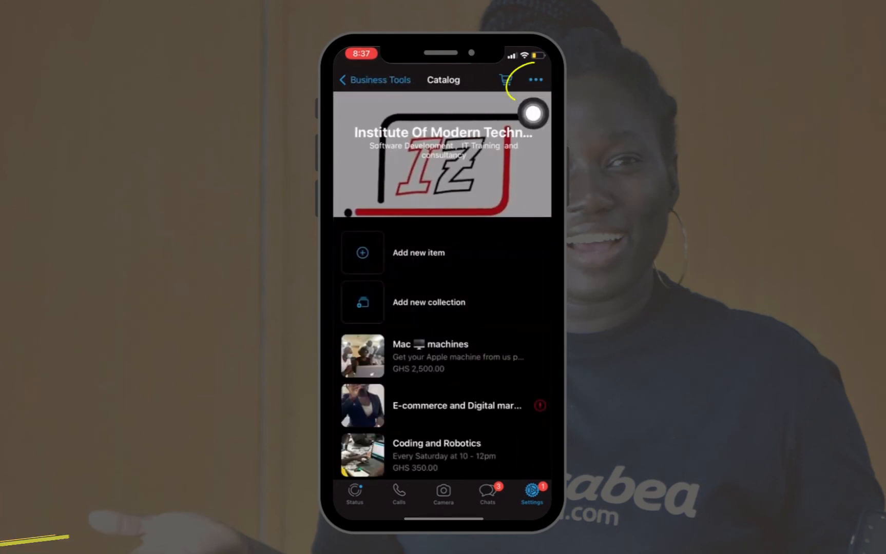
Copy the catalog's share link, then back out to the Settings screen
left_click(535, 79)
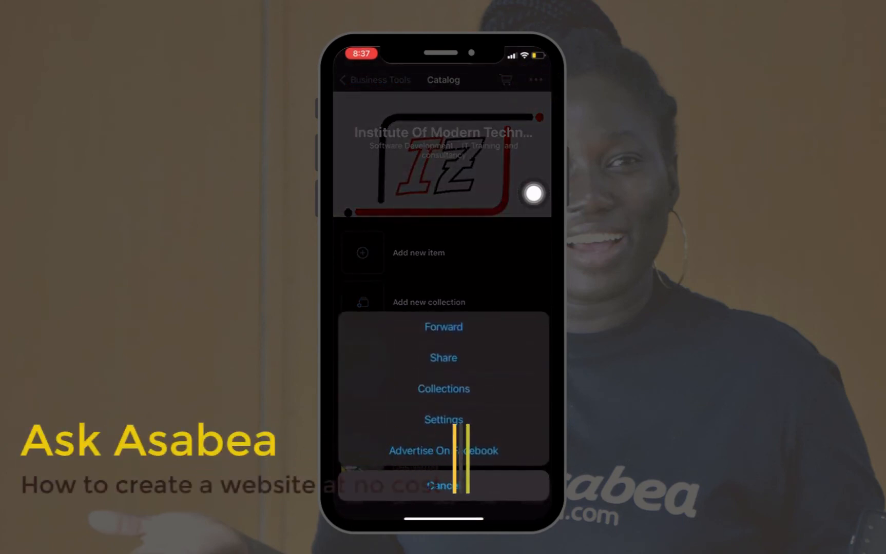
left_click(444, 358)
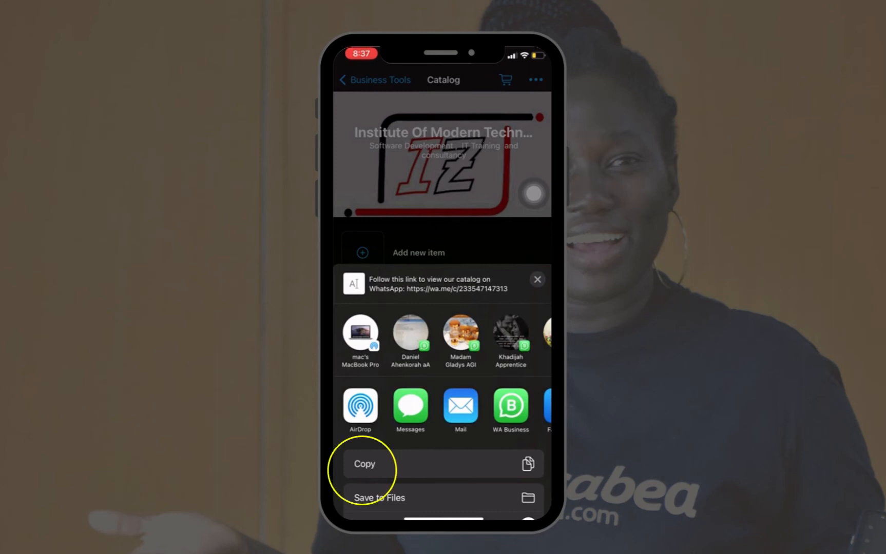
left_click(361, 465)
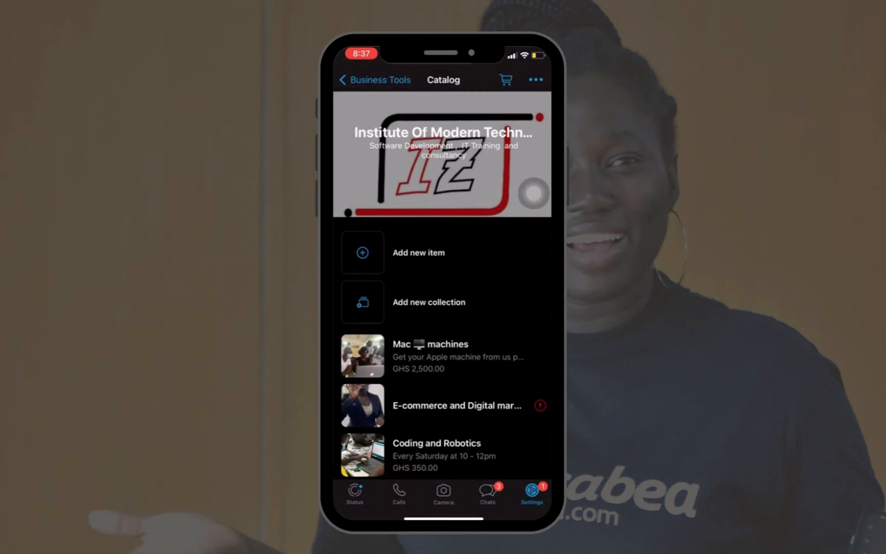
left_click(376, 80)
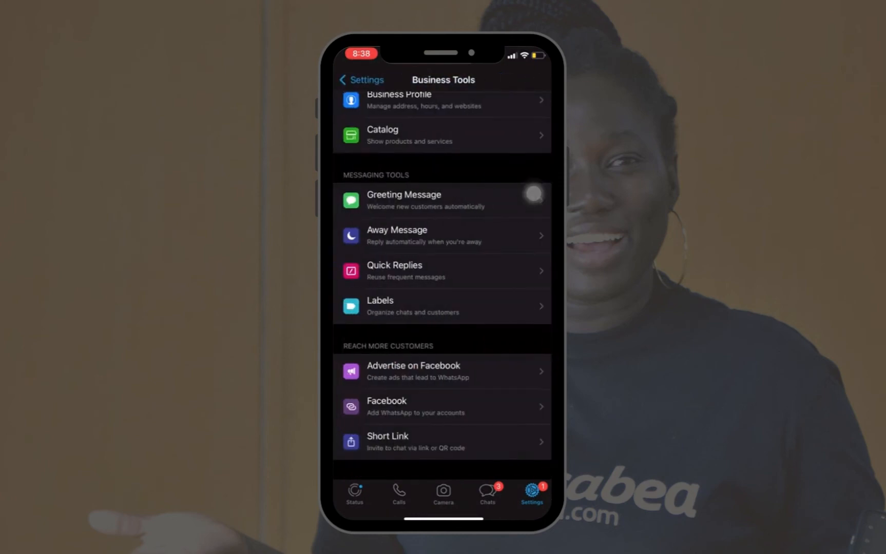
left_click(362, 80)
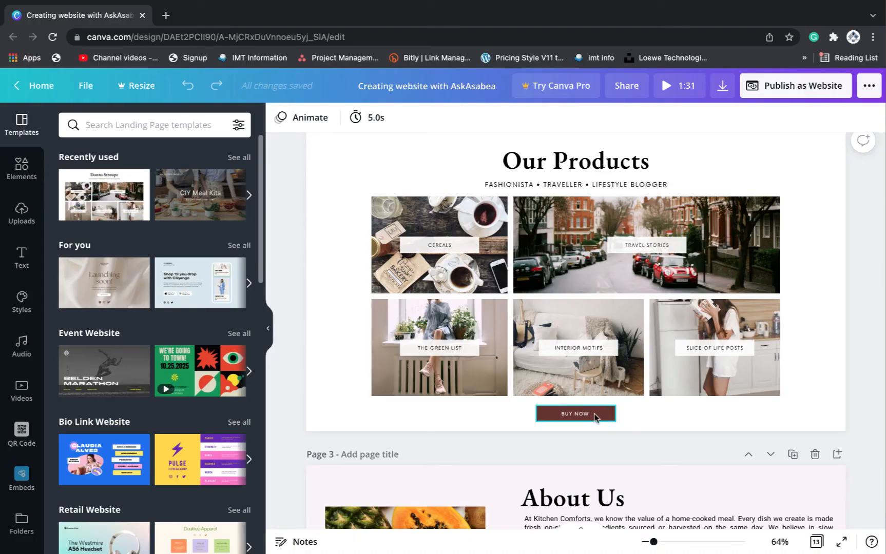
Replace the BUY NOW button's link with the WhatsApp catalog's wa.me share link
left_click(596, 414)
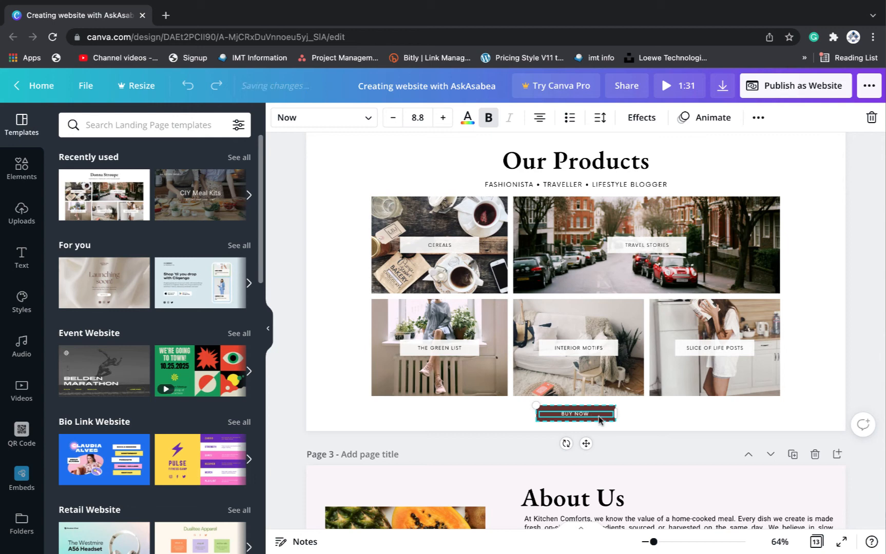
left_click(759, 122)
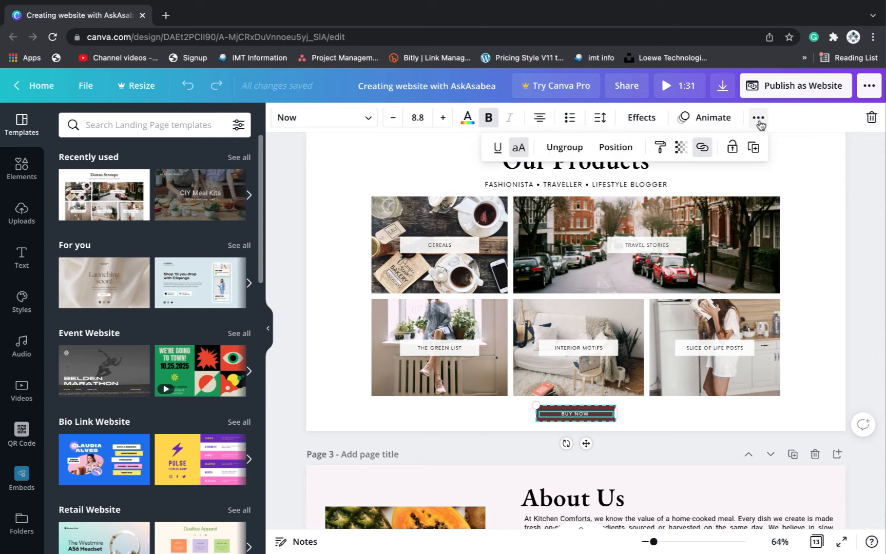
left_click(701, 151)
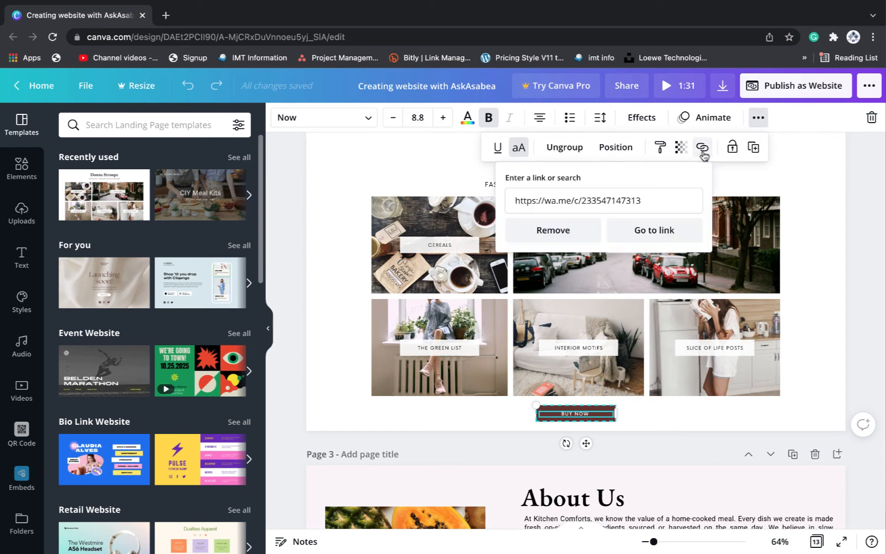
left_click(553, 232)
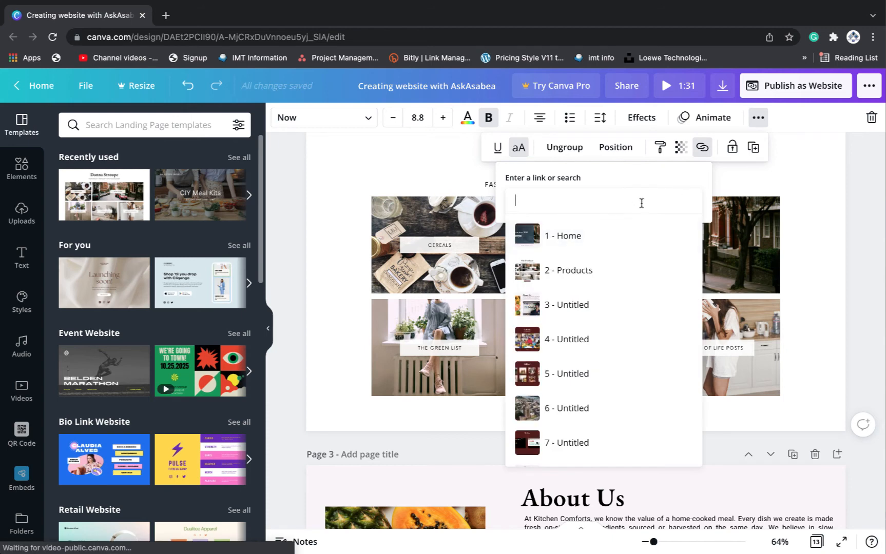
key("ctrl+v")
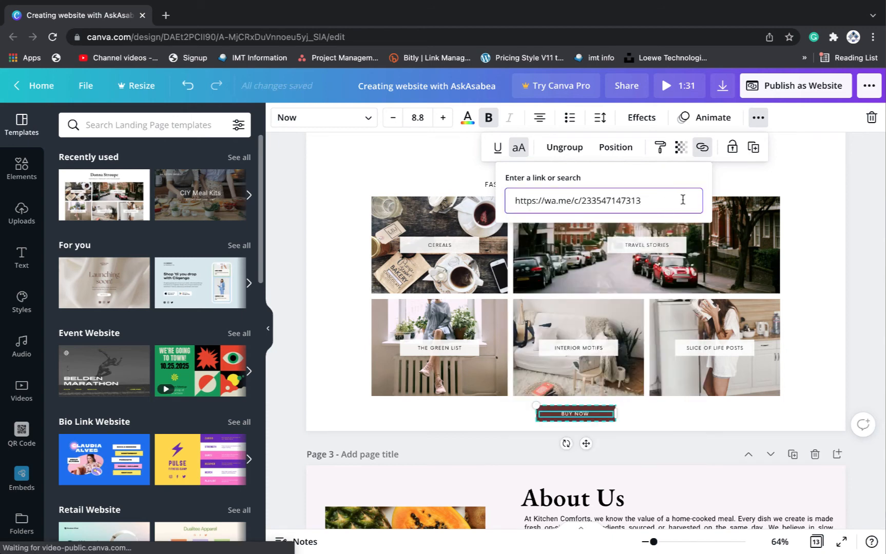
left_click(747, 176)
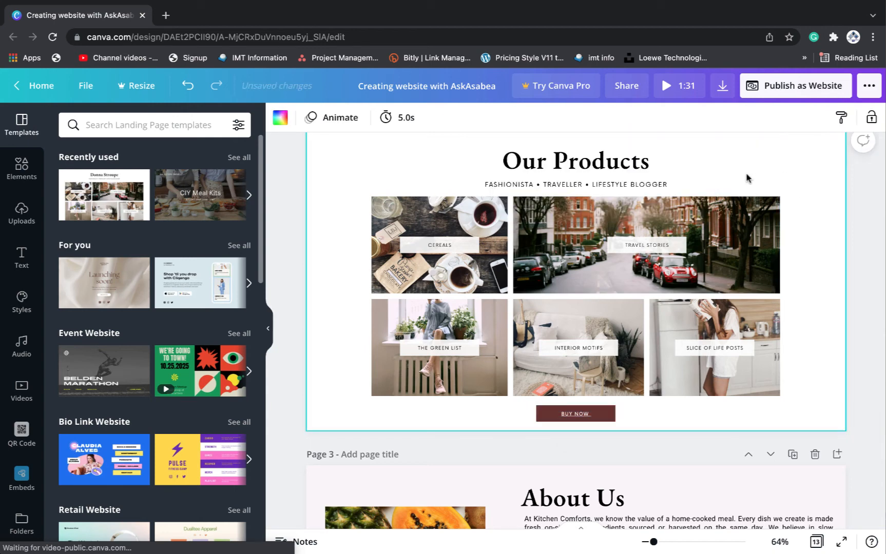
Turn off the underline on the BUY NOW button text
left_click(573, 416)
left_click(666, 414)
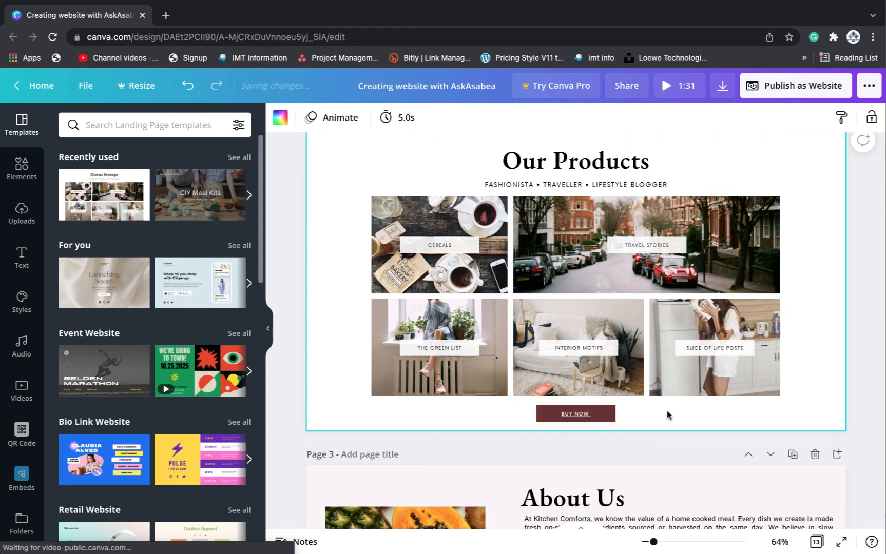
left_click(584, 415)
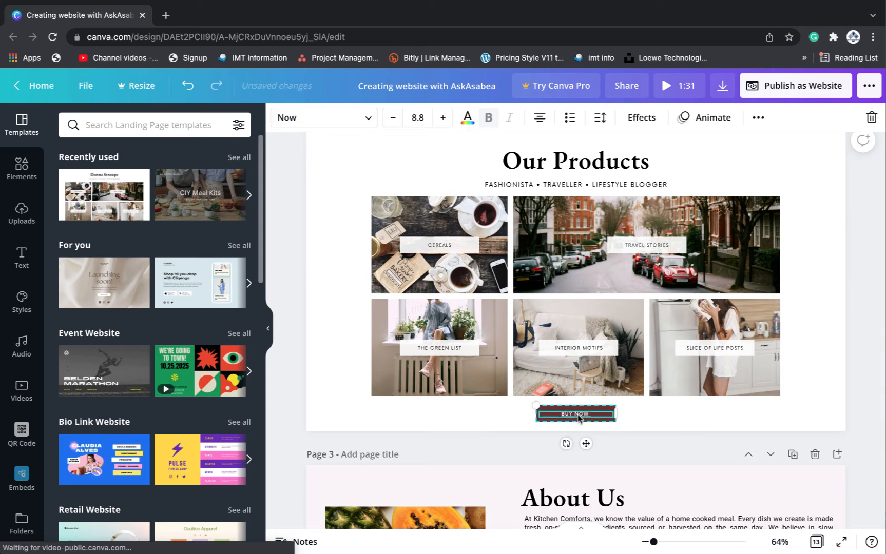
left_click(757, 118)
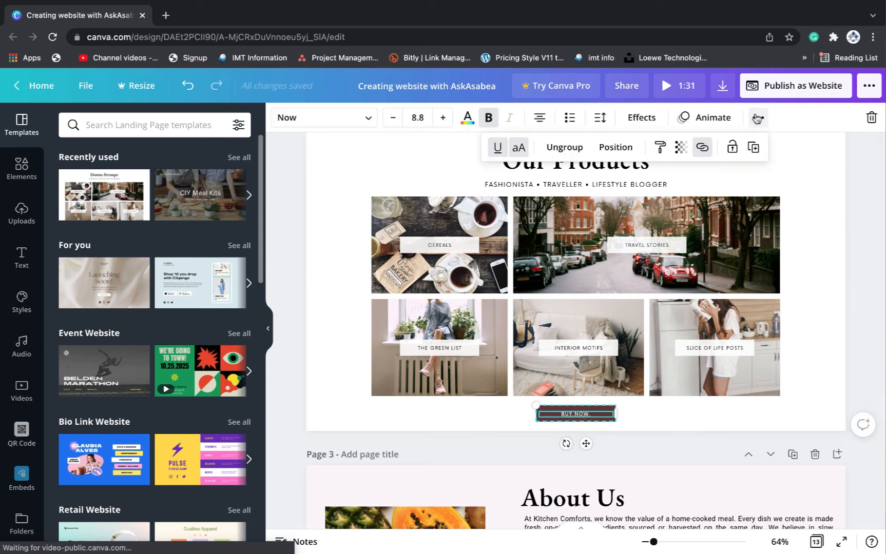
left_click(497, 150)
left_click(643, 419)
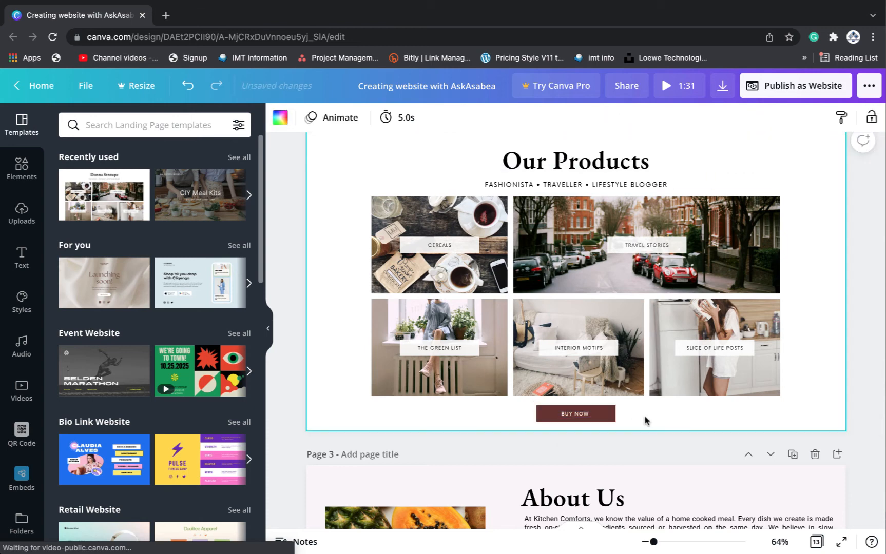
Change the hero button text from SHOP NOW to PRODUCTS by adding an S
scroll(644, 419, "down", 1)
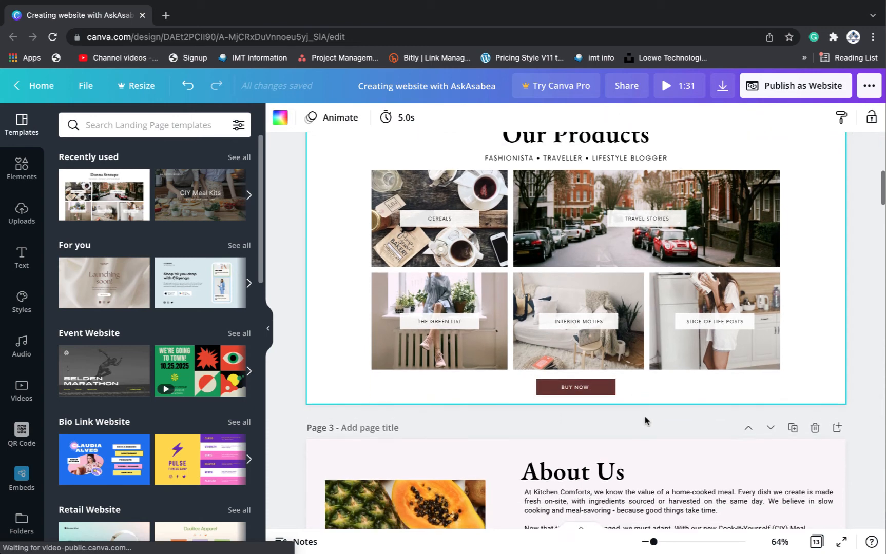
scroll(645, 420, "down", 8)
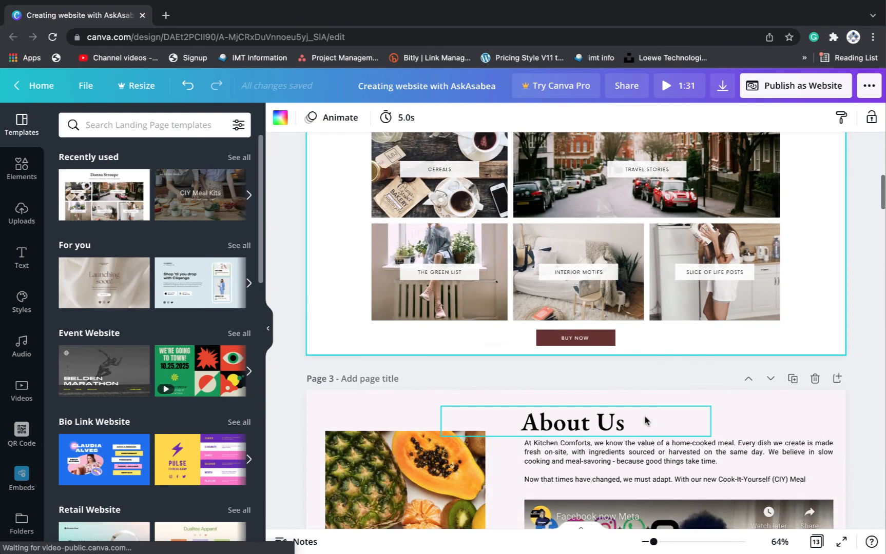
scroll(644, 419, "down", 10)
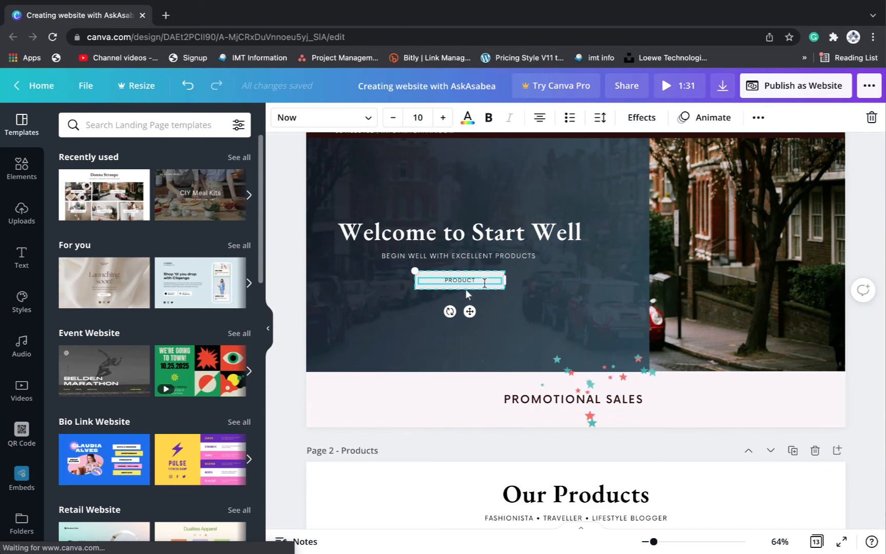
type("S")
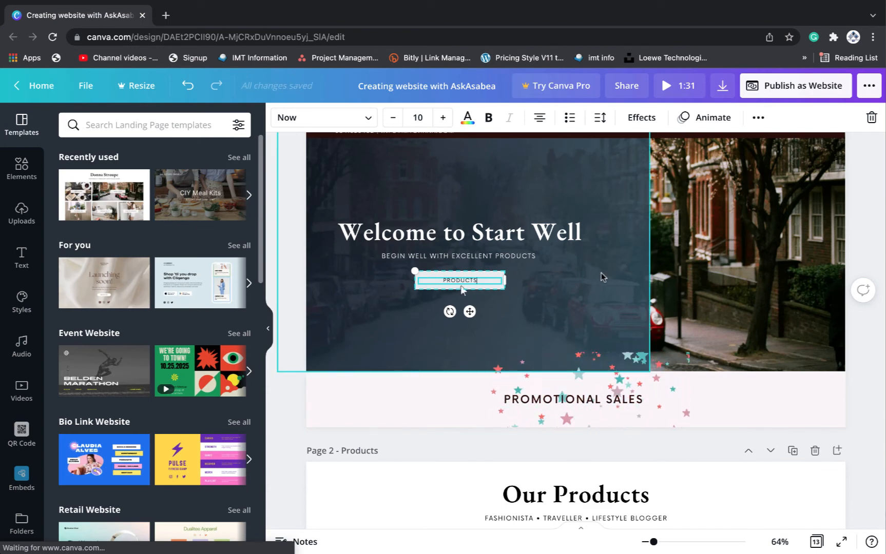
Nudge the YouTube video on the About Us page slightly higher
scroll(722, 403, "down", 10)
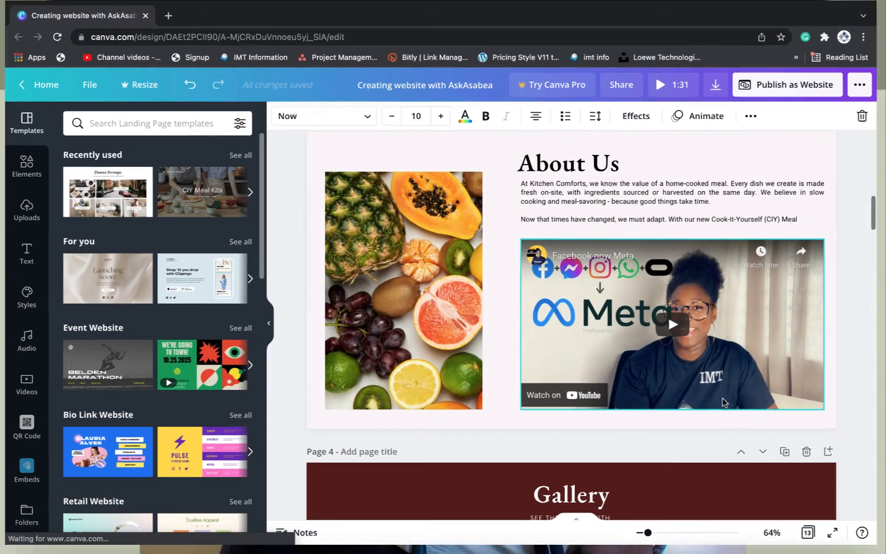
scroll(711, 408, "down", 3)
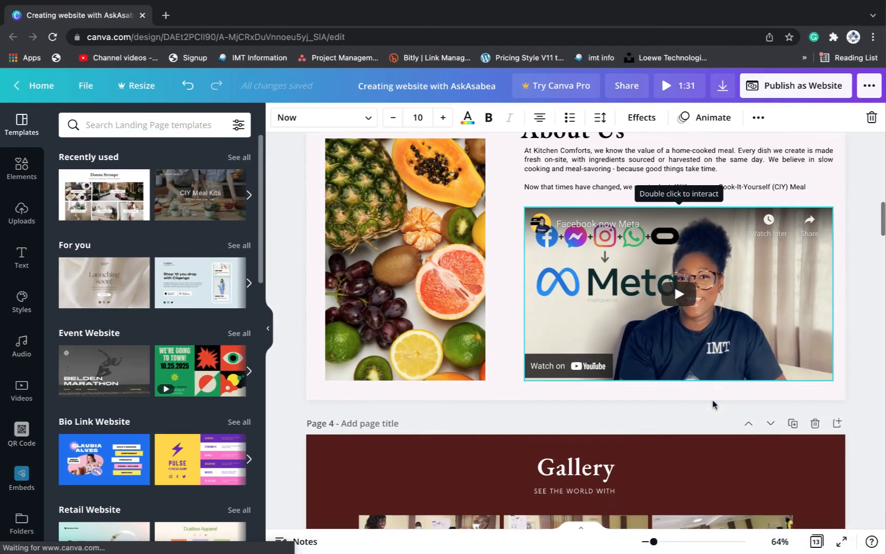
scroll(712, 405, "up", 2)
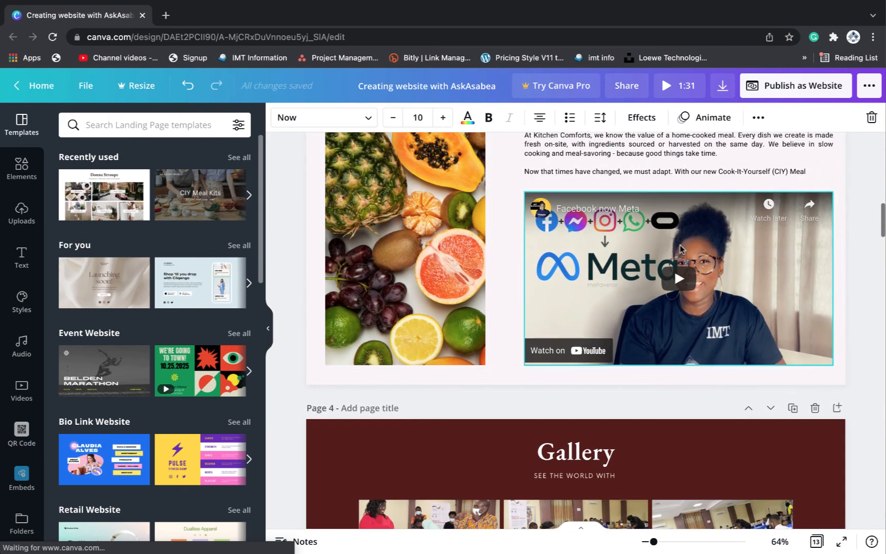
left_click_drag(684, 231, 678, 217)
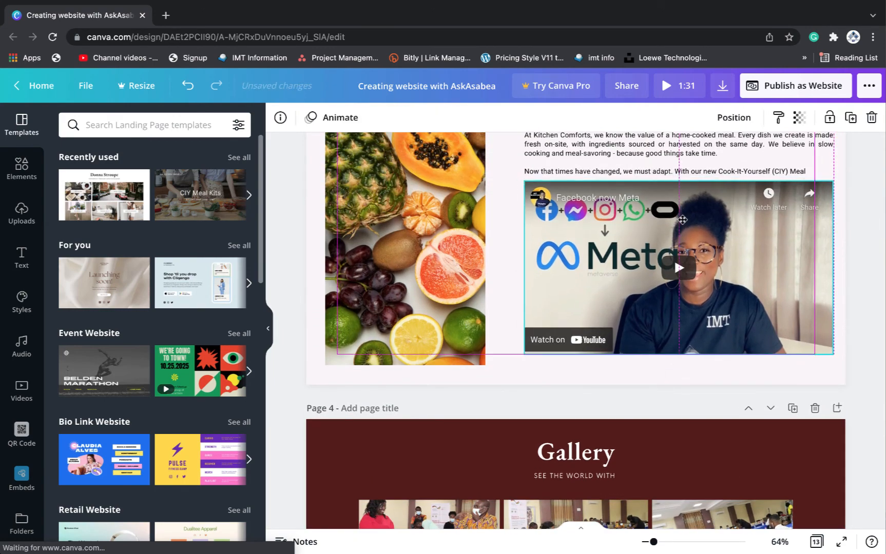
Centre the BUY NOW button beneath the YouTube video on the About Us page
scroll(587, 197, "up", 3)
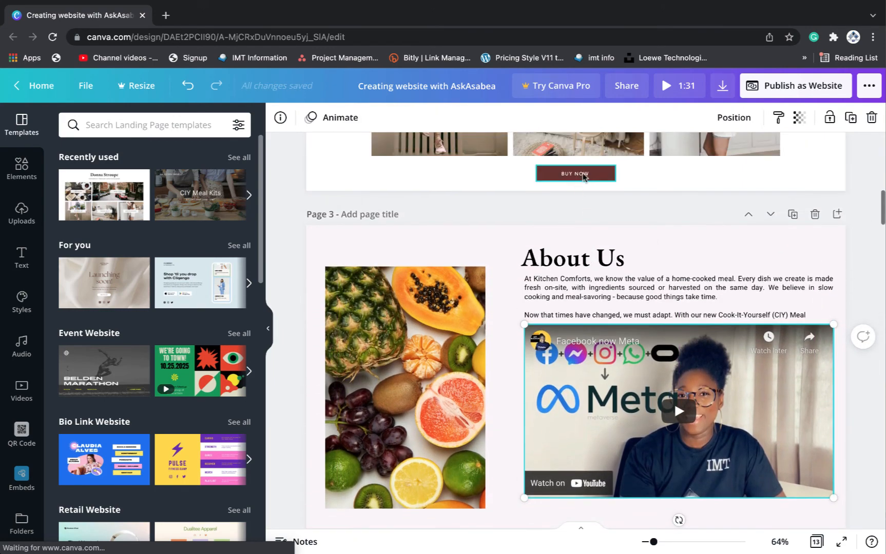
left_click(595, 173)
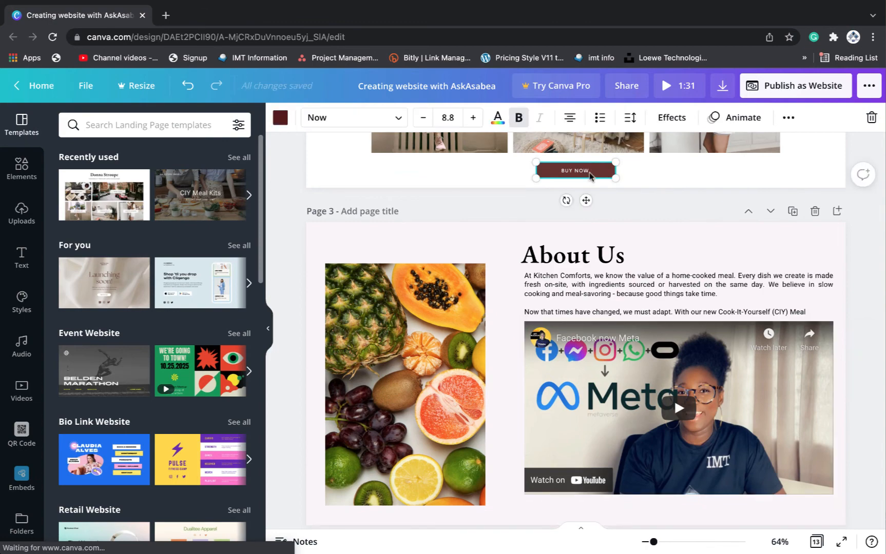
scroll(616, 231, "down", 5)
left_click(626, 252)
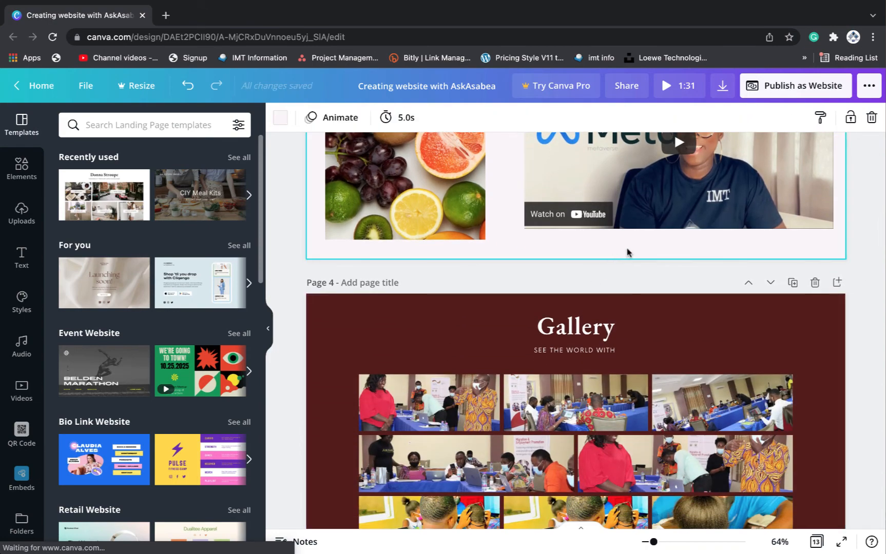
left_click(612, 242)
left_click_drag(604, 244, 706, 240)
left_click(800, 254)
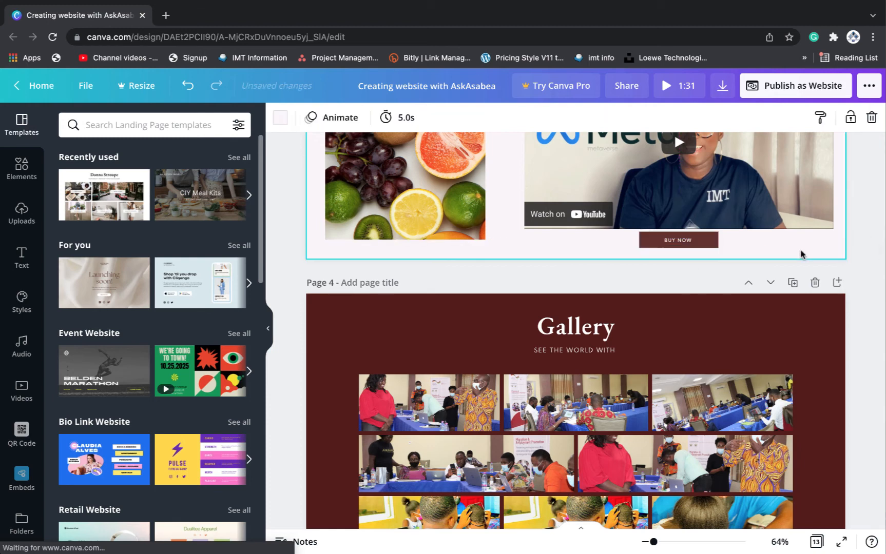
Check that the BUY NOW button links to the WhatsApp wa.me catalog address
left_click(701, 242)
left_click(758, 117)
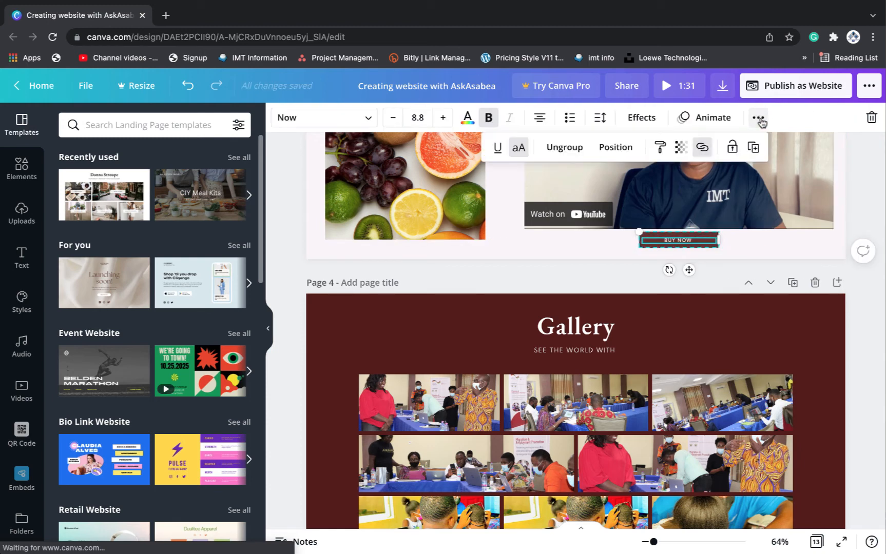
left_click(703, 147)
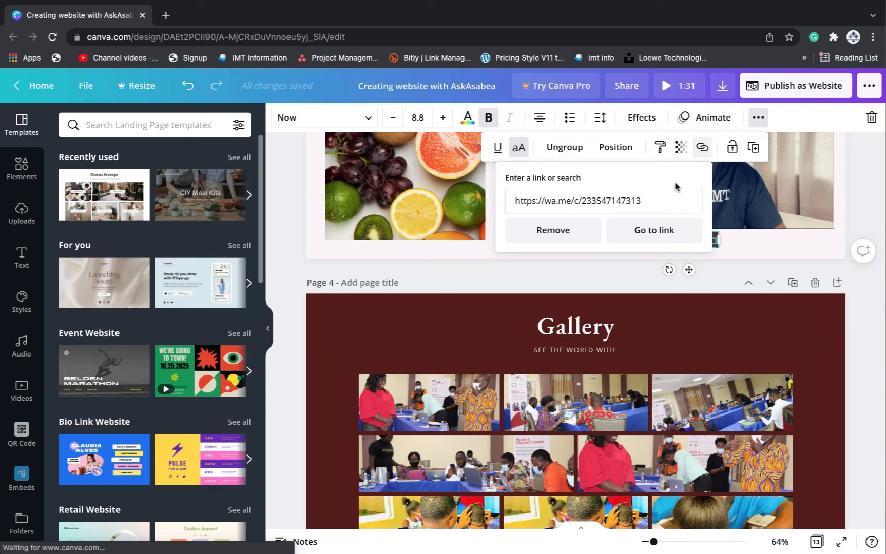
left_click(753, 257)
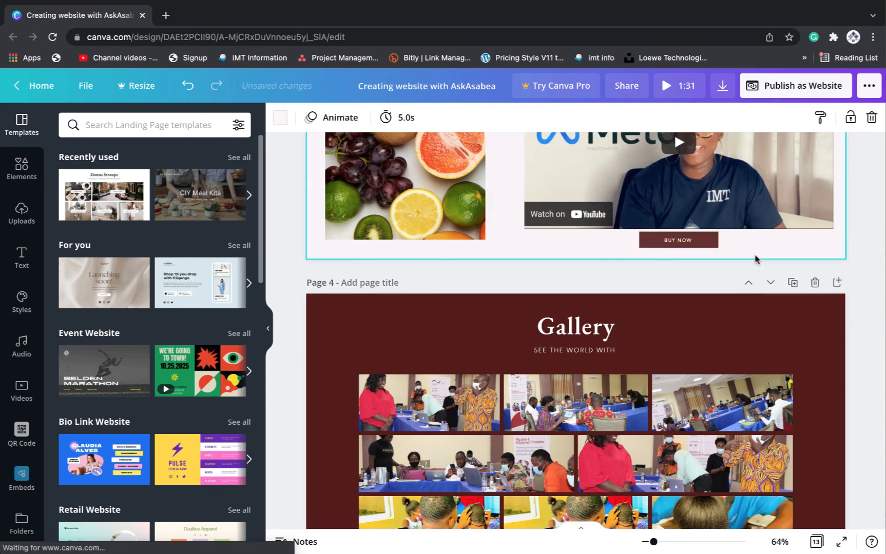
scroll(755, 258, "down", 3)
scroll(755, 258, "down", 3)
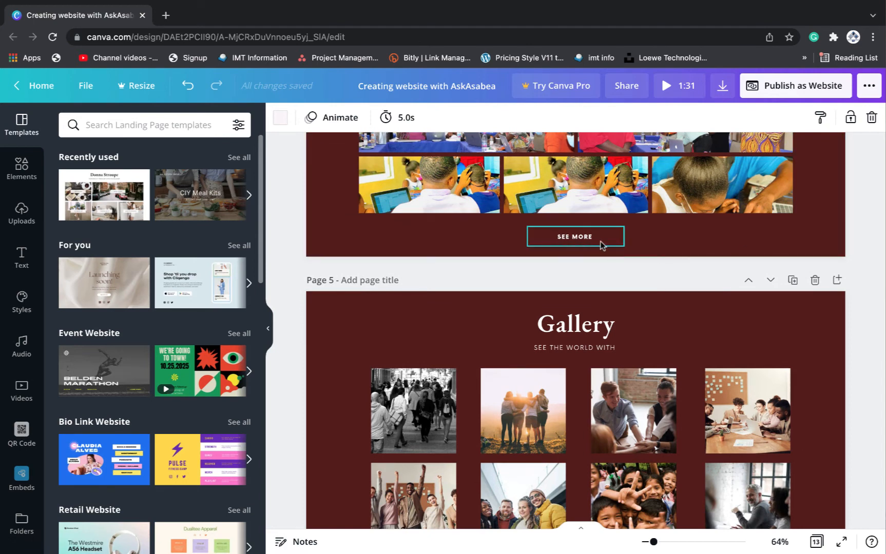
scroll(600, 245, "up", 3)
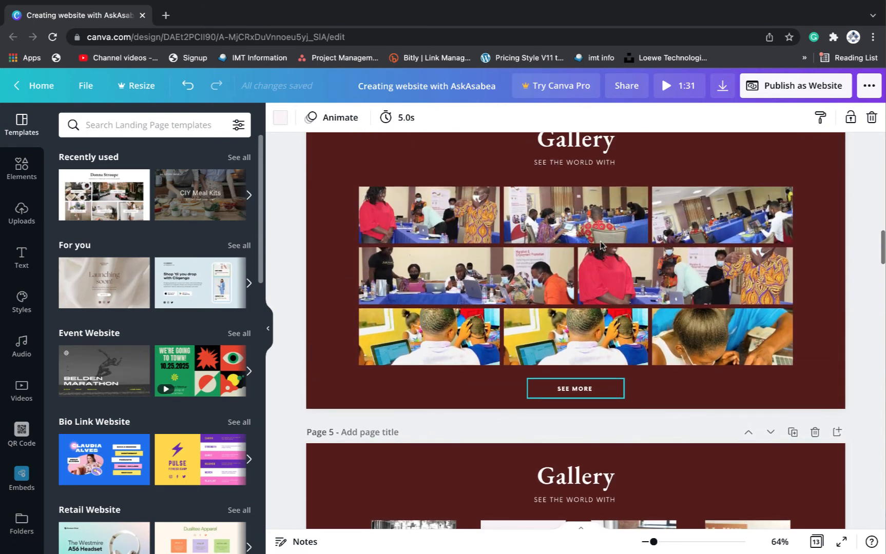
scroll(573, 292, "down", 2)
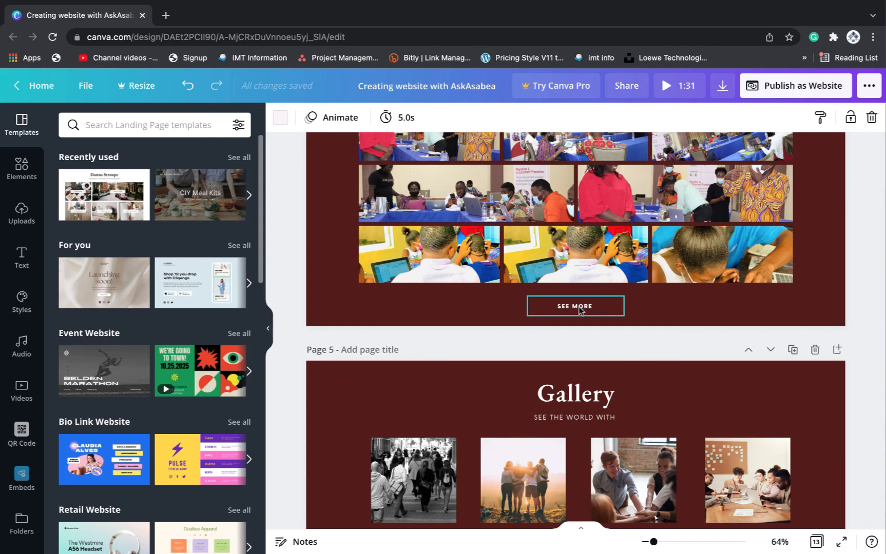
mouse_move(172, 6)
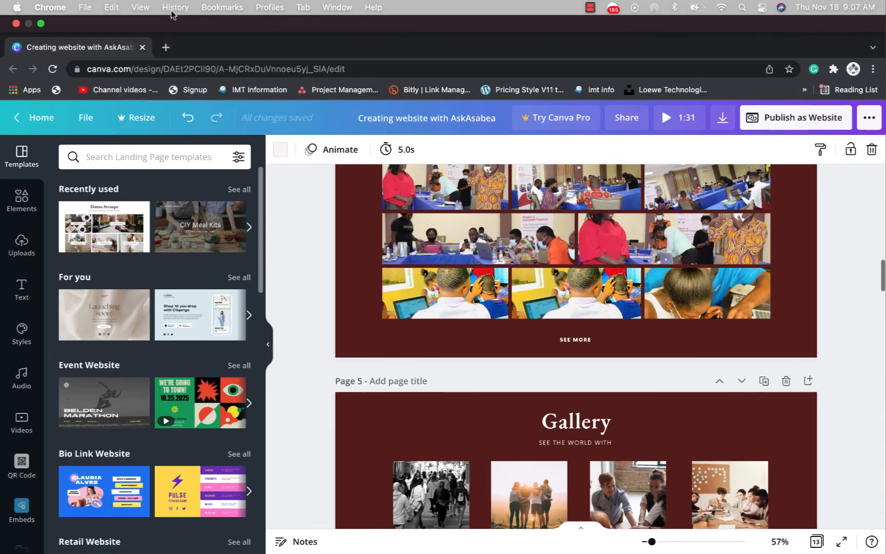
In a new tab, open the Facebook business page's Photos section via More
left_click(166, 46)
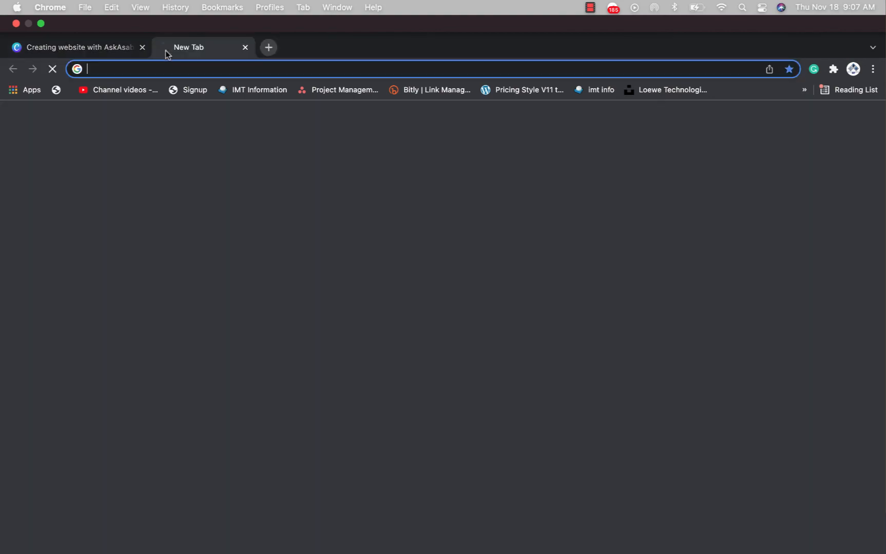
type("facebook.com")
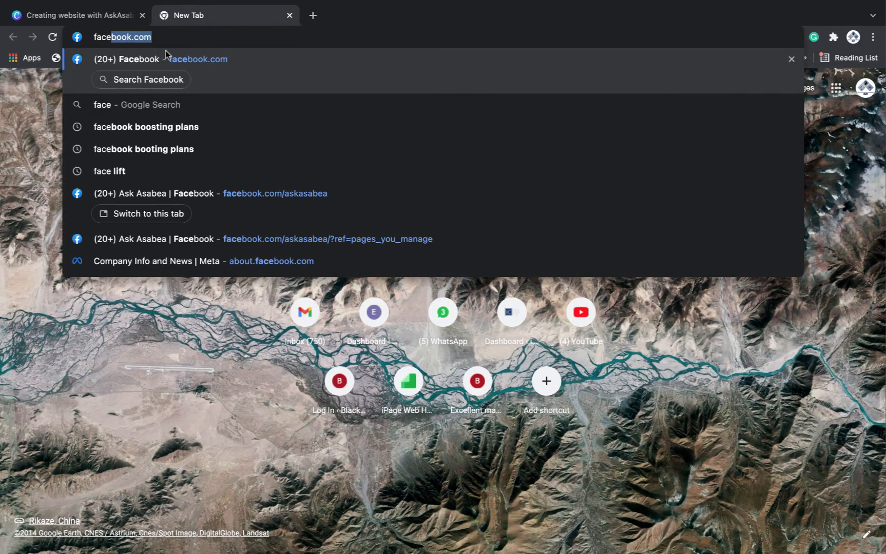
key("Return")
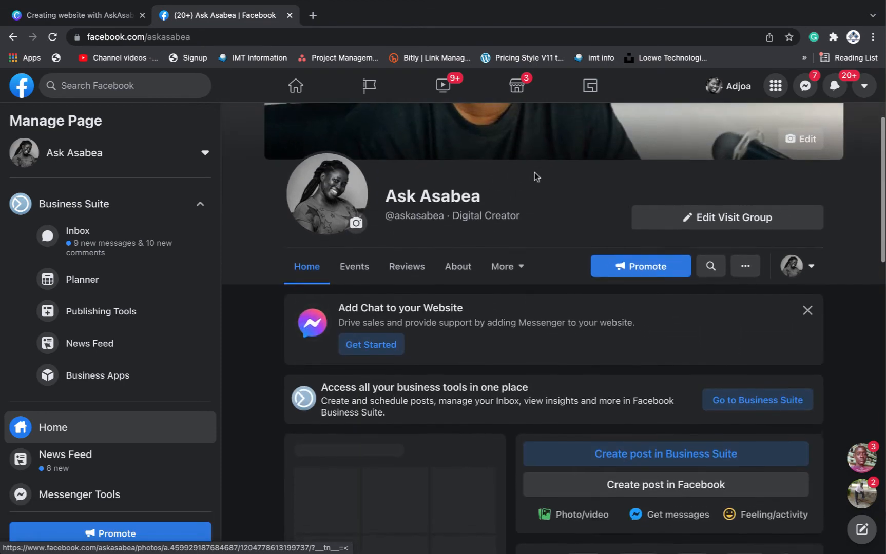
scroll(534, 171, "down", 3)
scroll(534, 174, "up", 2)
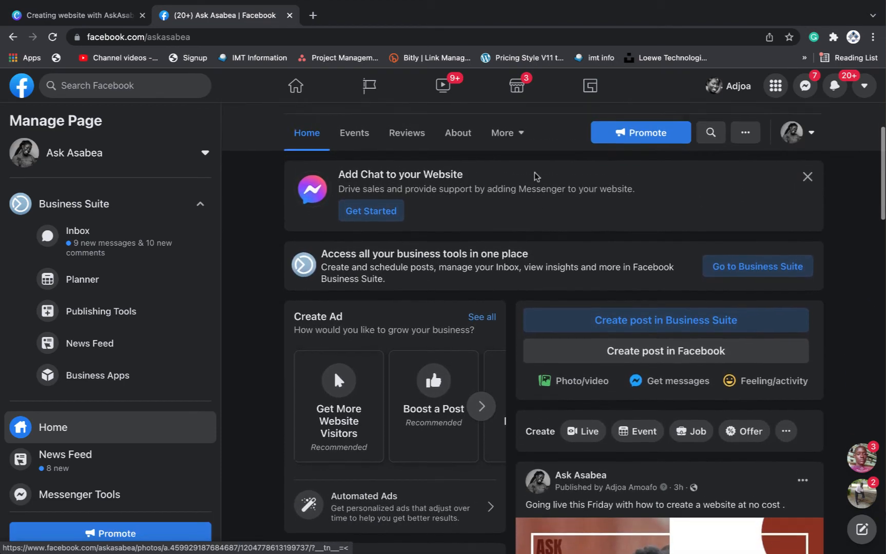
scroll(535, 177, "down", 5)
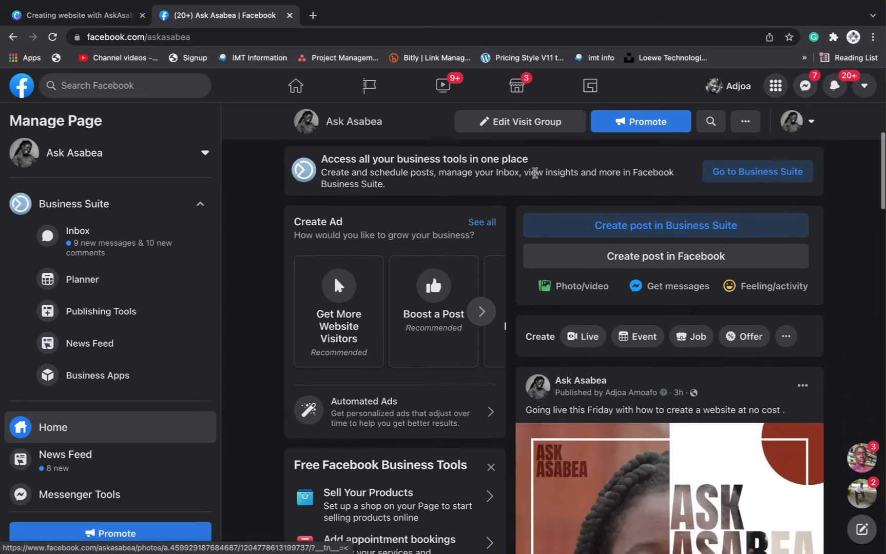
scroll(535, 177, "down", 3)
scroll(535, 177, "up", 6)
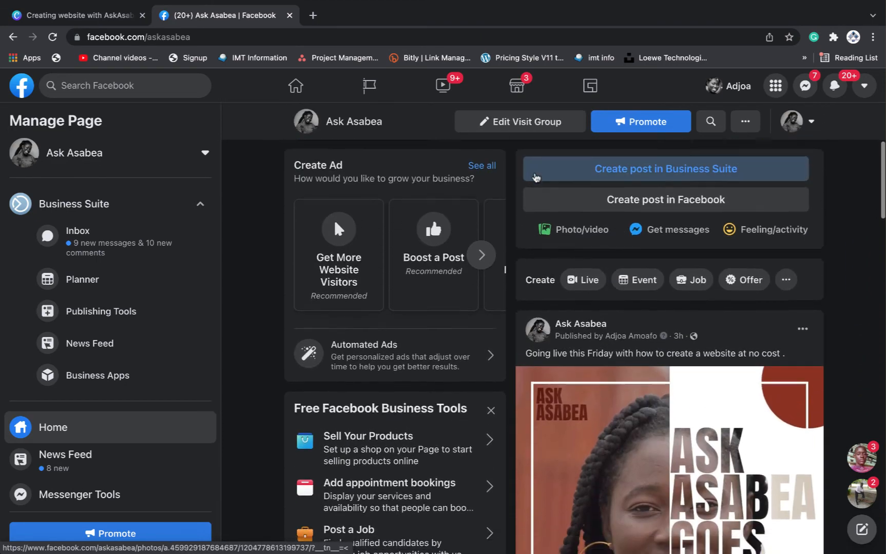
scroll(534, 176, "up", 4)
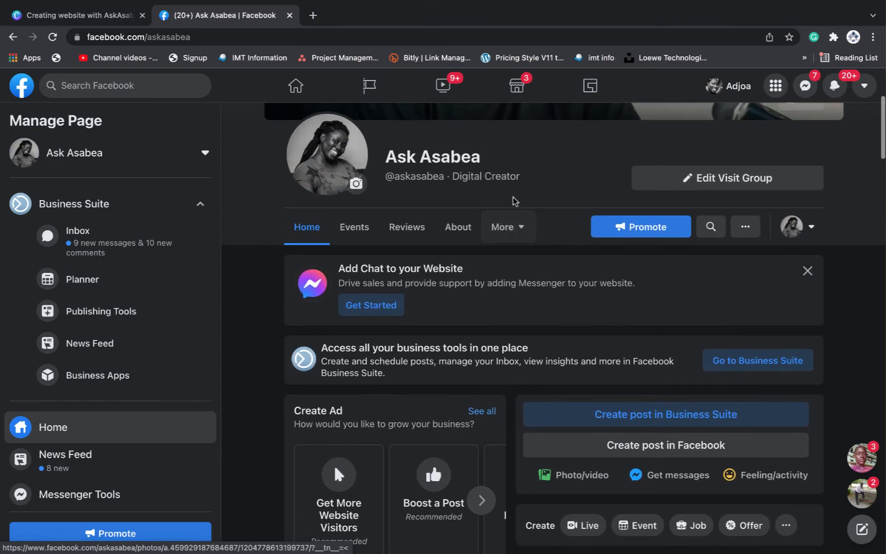
left_click(524, 230)
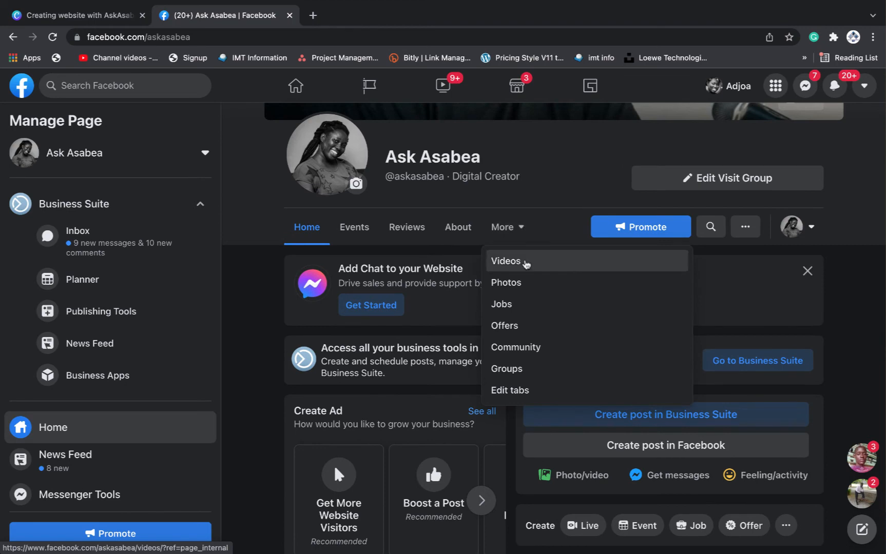
left_click(522, 284)
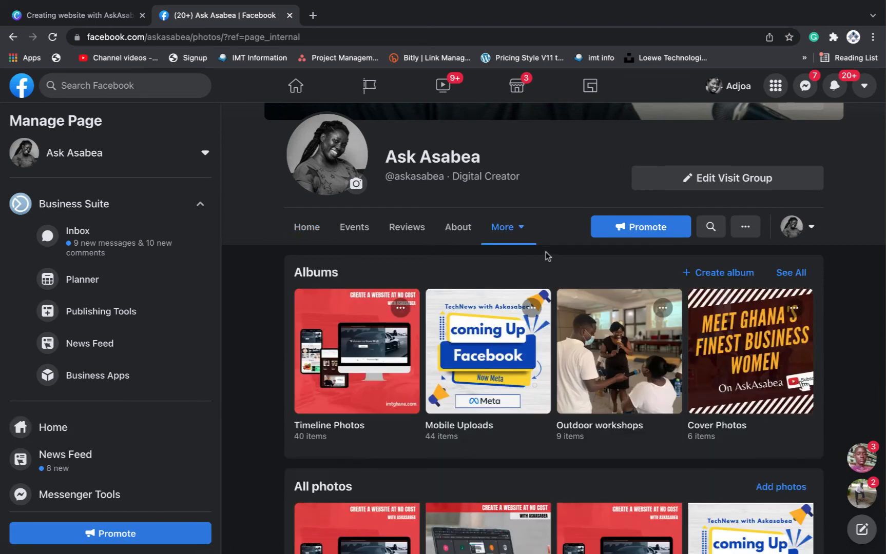
scroll(614, 286, "down", 5)
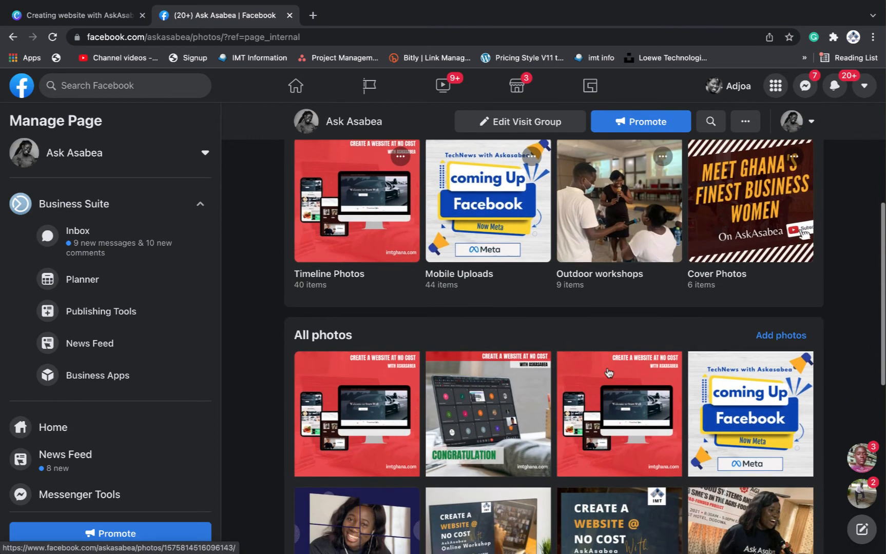
scroll(608, 373, "up", 4)
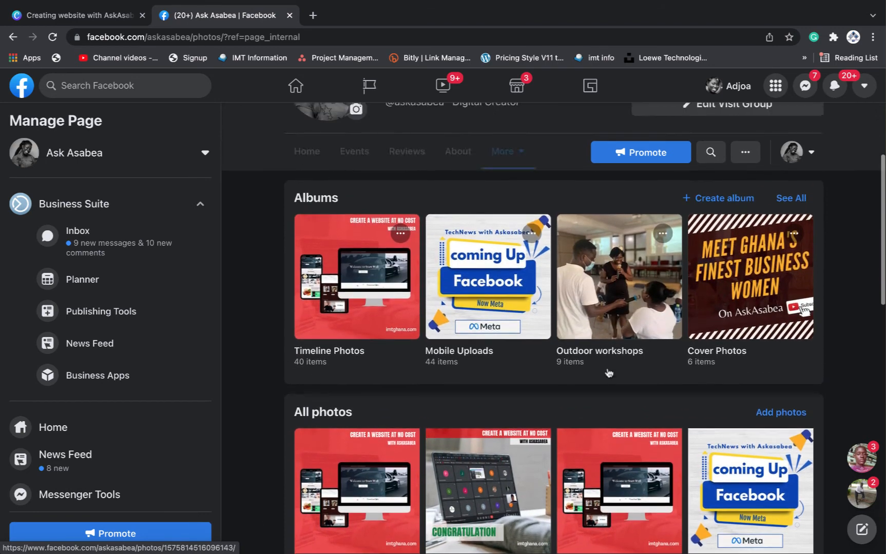
Delete ?ref=page_internal from the Photos page web address
left_click(225, 33)
left_click(303, 37)
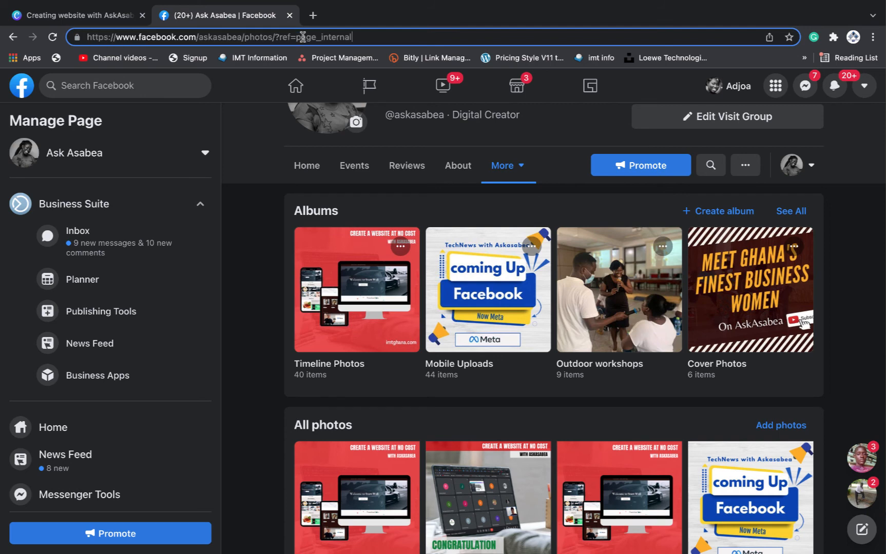
left_click_drag(354, 37, 86, 37)
key("super+c")
key("BackSpace")
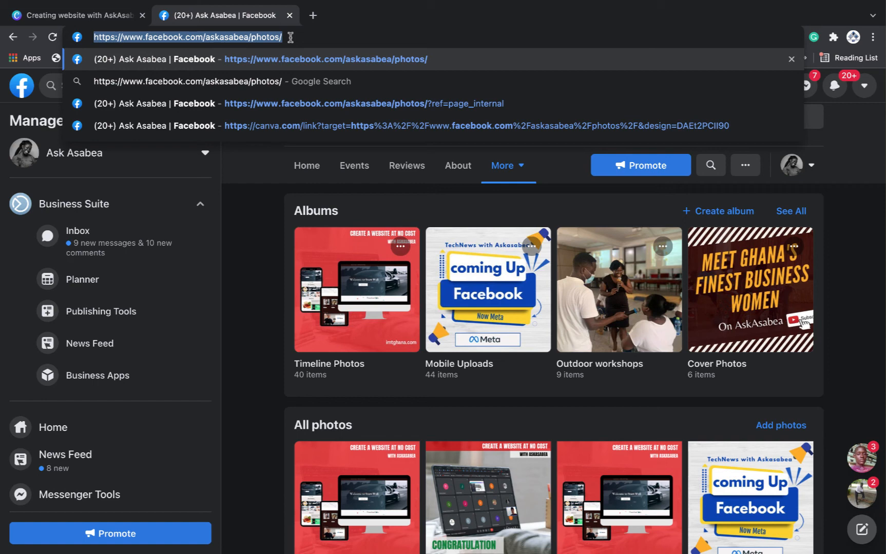
Inspect the page 4 SEE MORE button's link to confirm it targets the askasabea Facebook photos
left_click(113, 18)
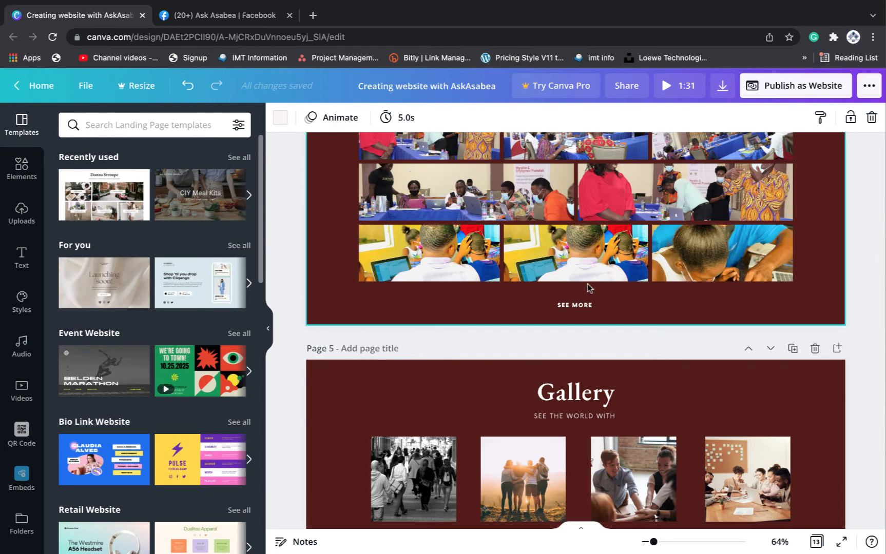
left_click(587, 307)
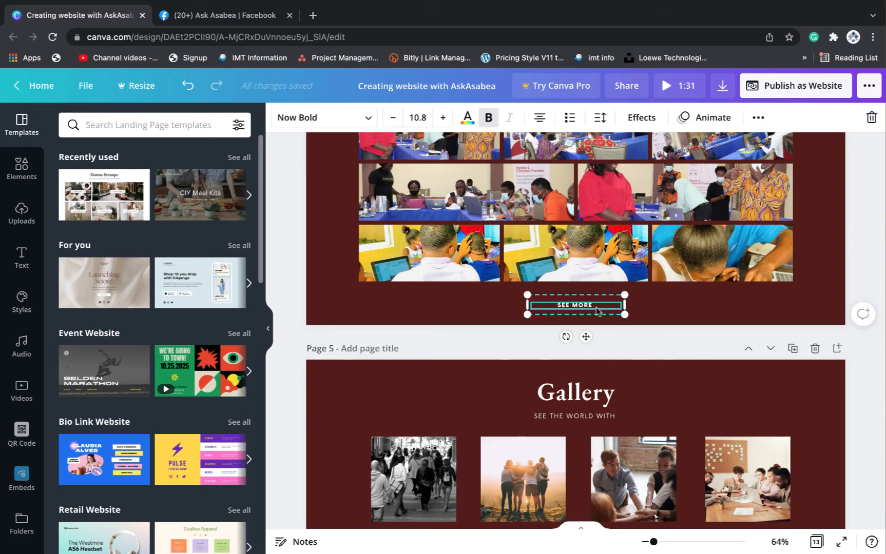
left_click(758, 119)
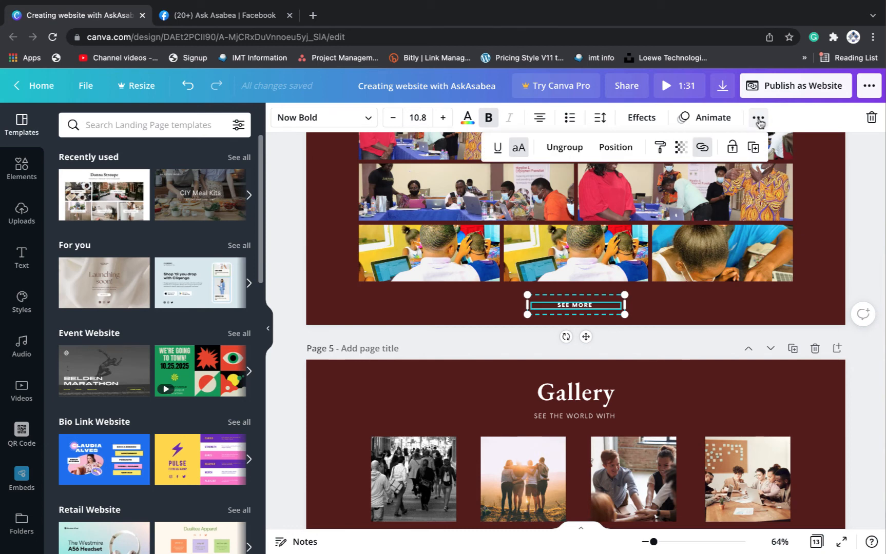
left_click(702, 148)
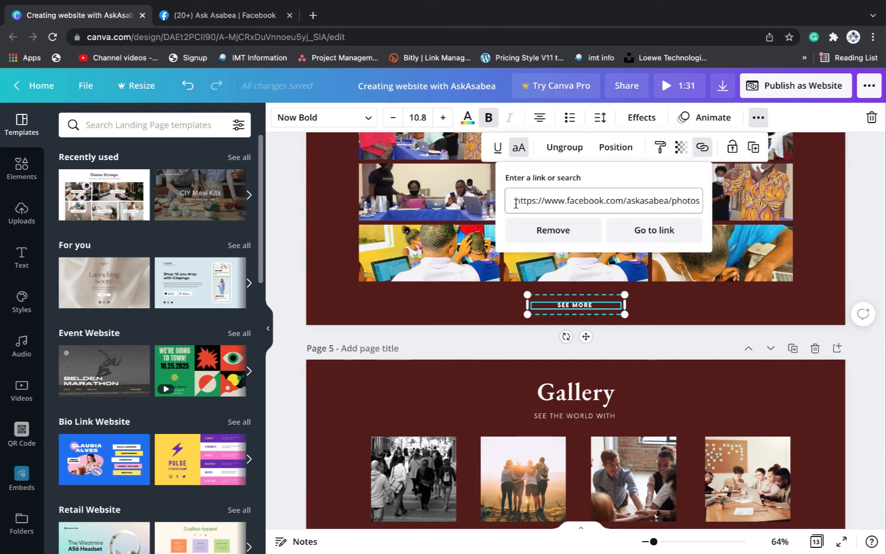
left_click_drag(516, 204, 743, 204)
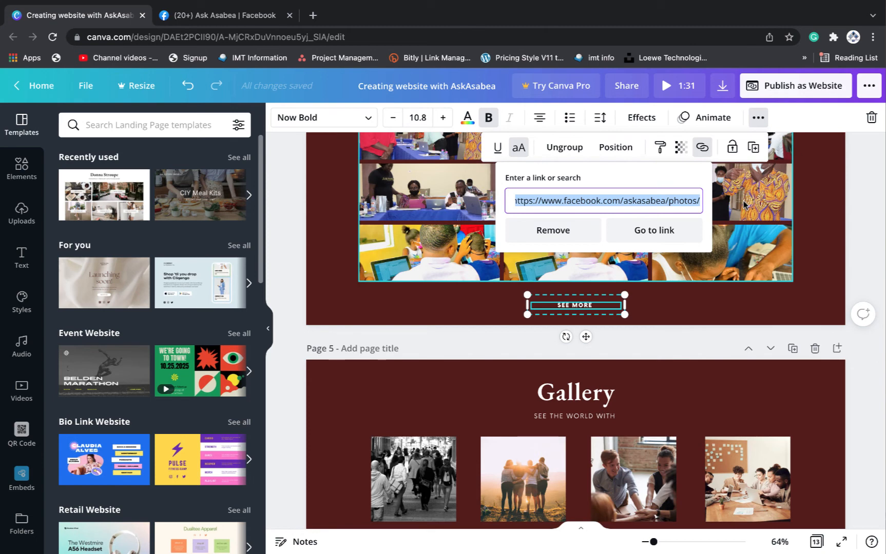
key("super+v")
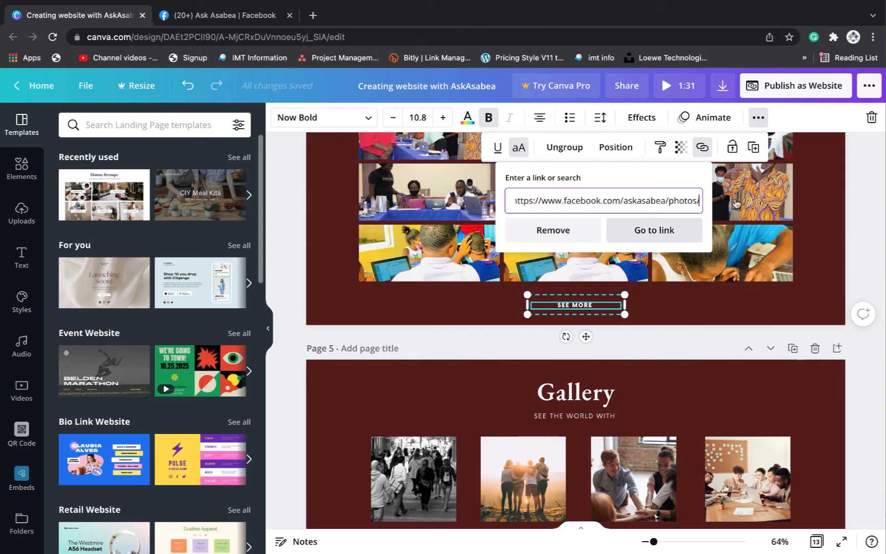
left_click(735, 204)
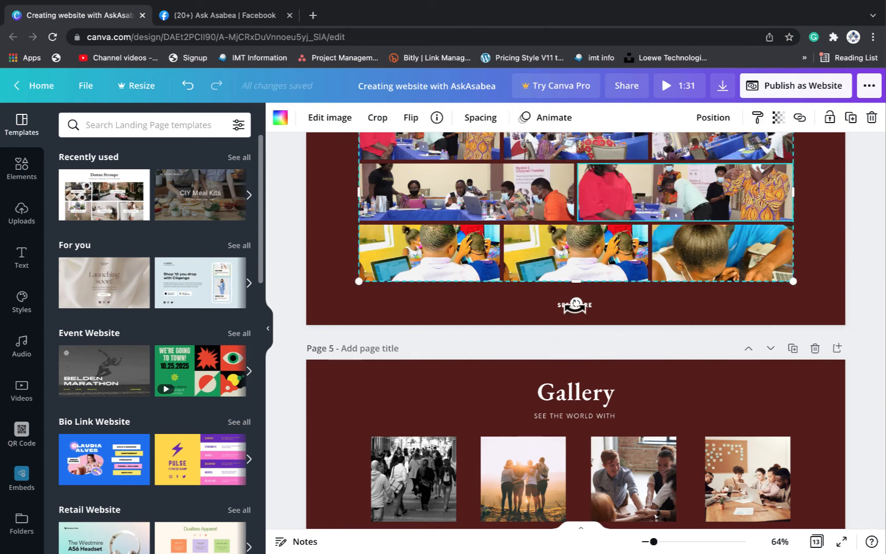
Select the SEE MORE button on page 4 to copy it
scroll(638, 330, "down", 6)
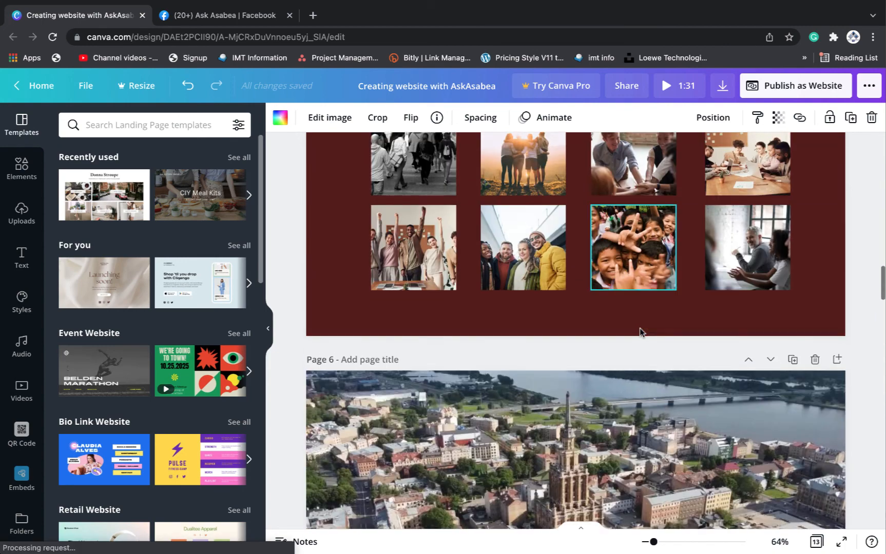
scroll(638, 330, "up", 6)
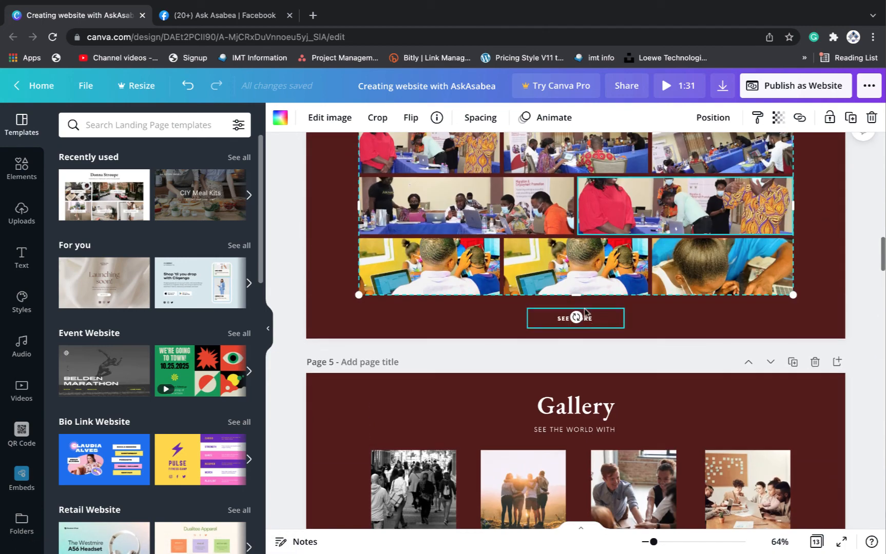
scroll(618, 323, "down", 6)
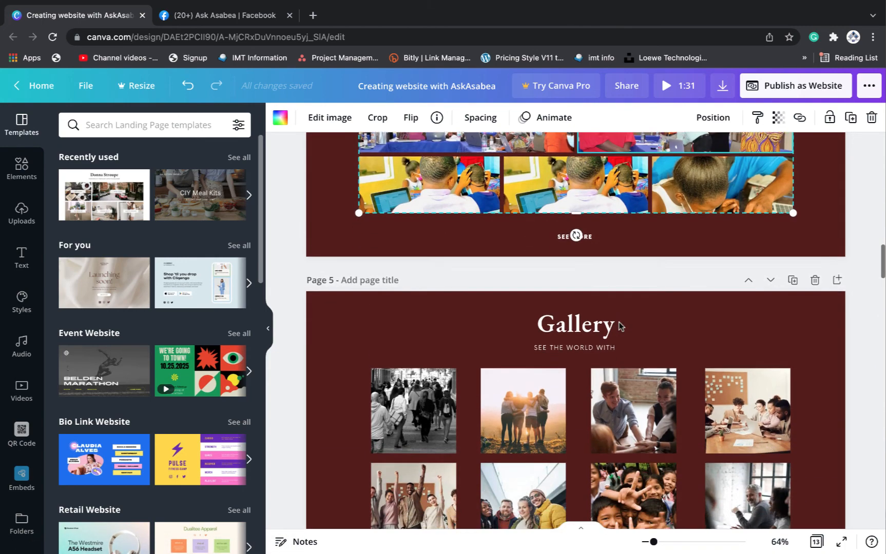
scroll(620, 326, "down", 5)
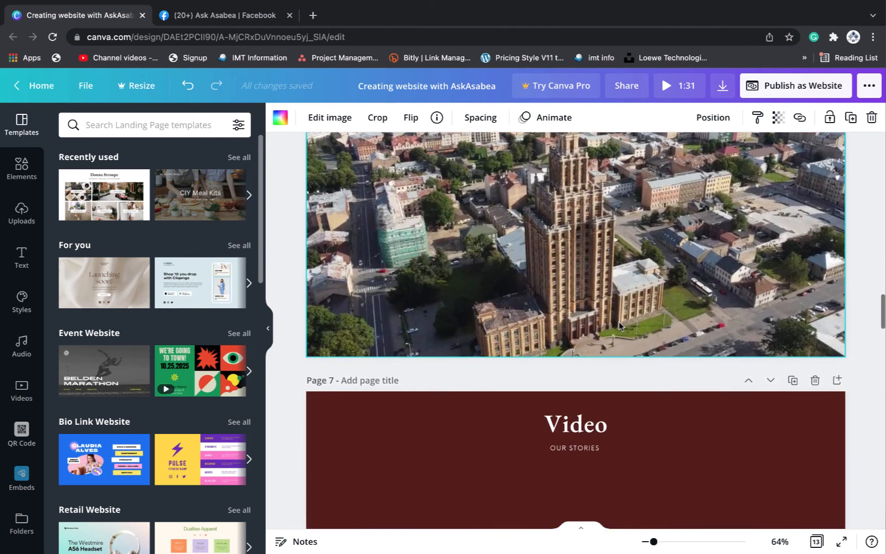
scroll(618, 325, "up", 5)
scroll(619, 325, "up", 5)
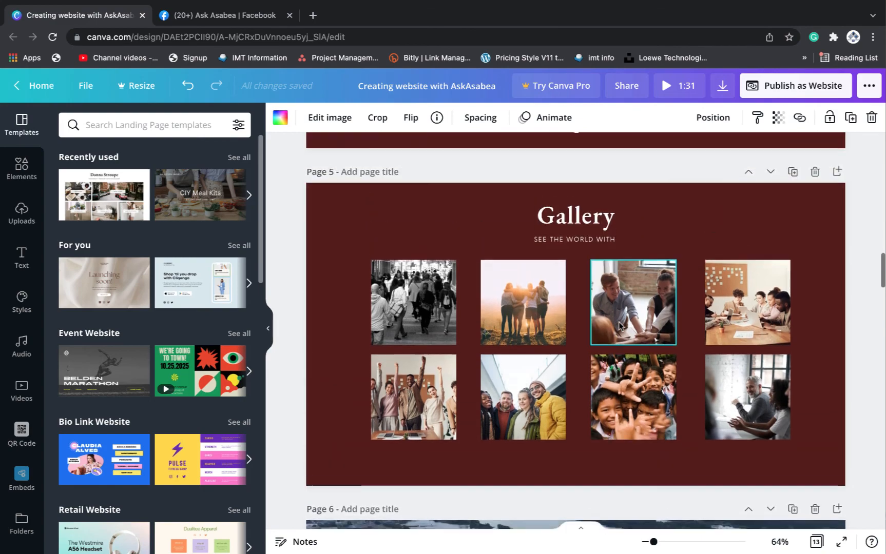
scroll(618, 325, "down", 12)
scroll(620, 326, "down", 3)
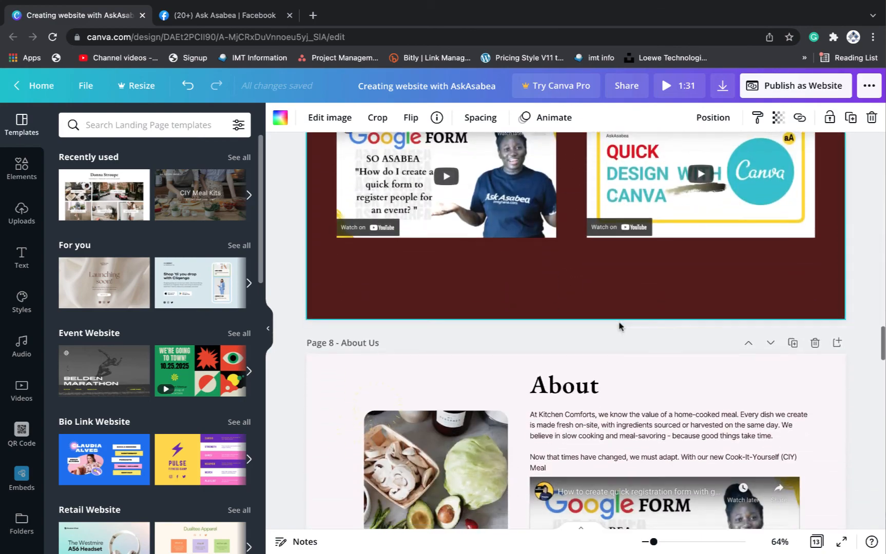
scroll(573, 272, "up", 20)
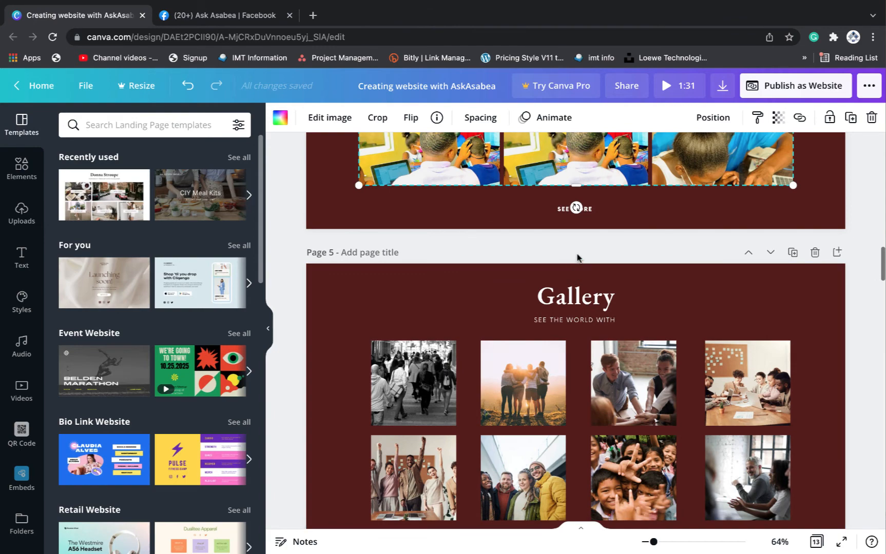
left_click(586, 209)
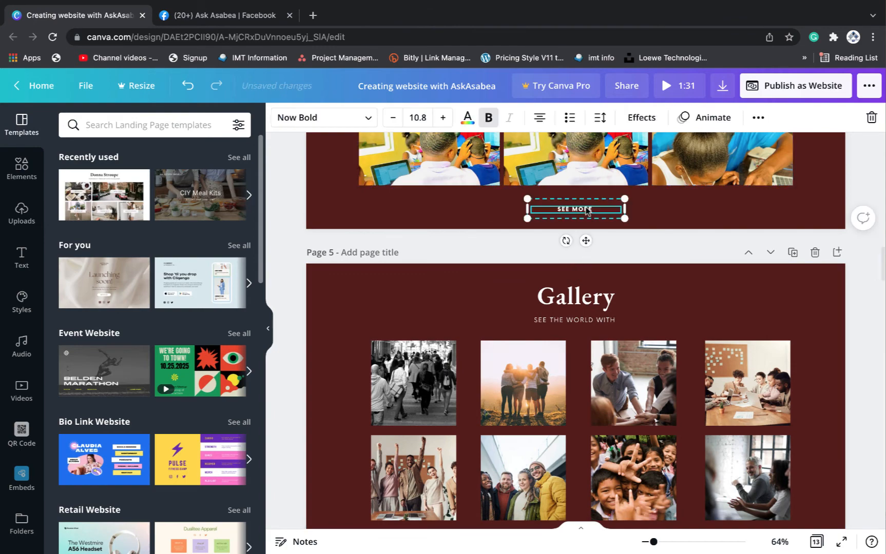
Paste the SEE MORE button onto the Video page and move it just below the two videos
scroll(586, 210, "down", 15)
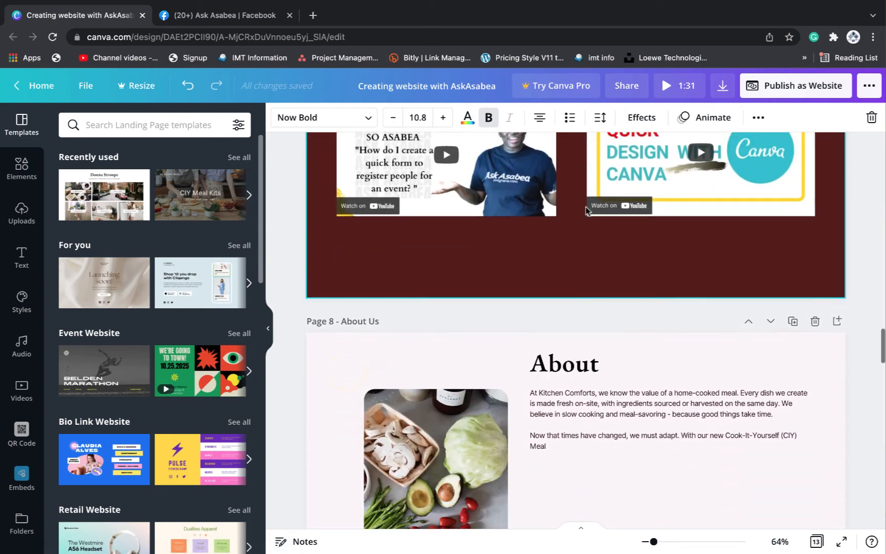
scroll(586, 210, "down", 1)
left_click(578, 257)
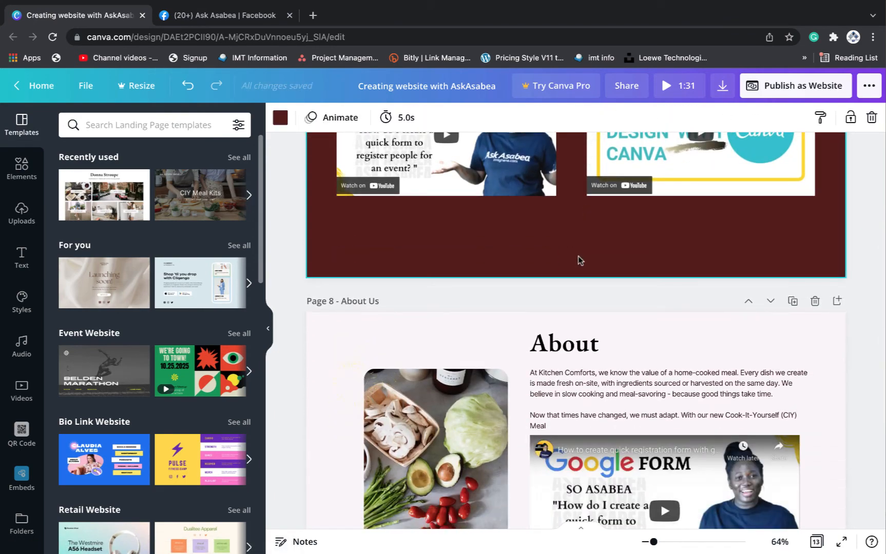
key("ctrl+v")
left_click_drag(590, 253, 590, 234)
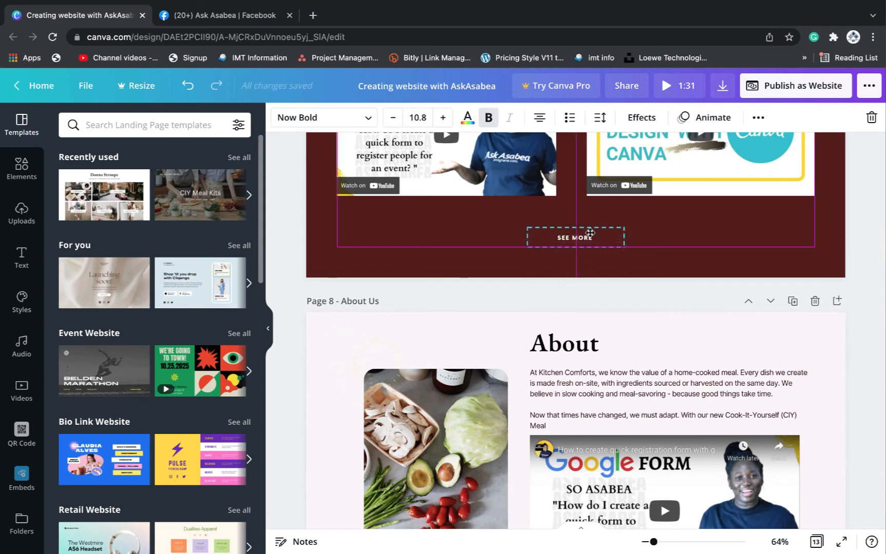
Try the bold and text colour options on SEE MORE, leaving it bold and unchanged
left_click(492, 122)
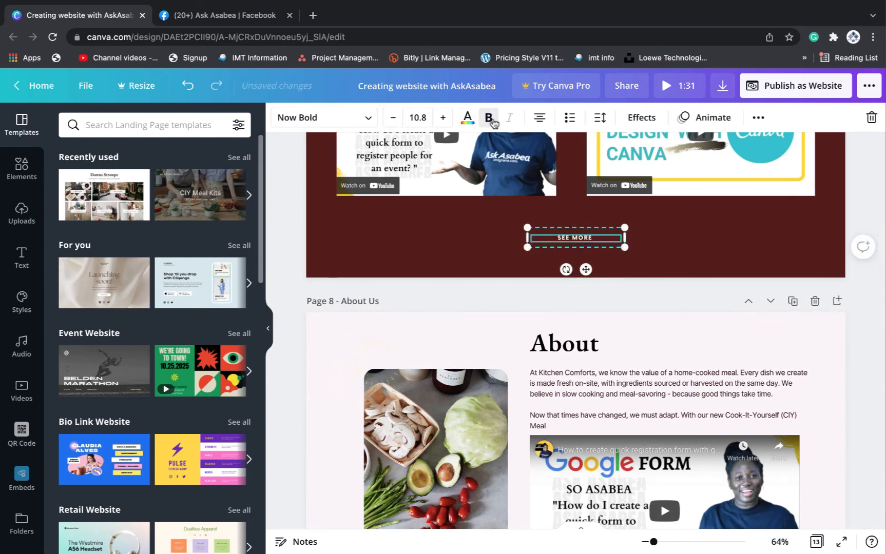
left_click(490, 120)
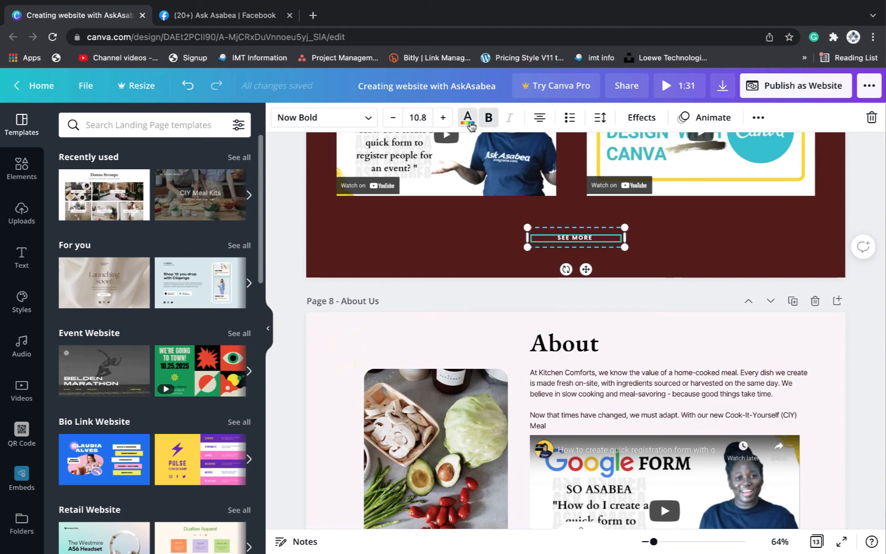
left_click(467, 119)
left_click(616, 235)
left_click(729, 242)
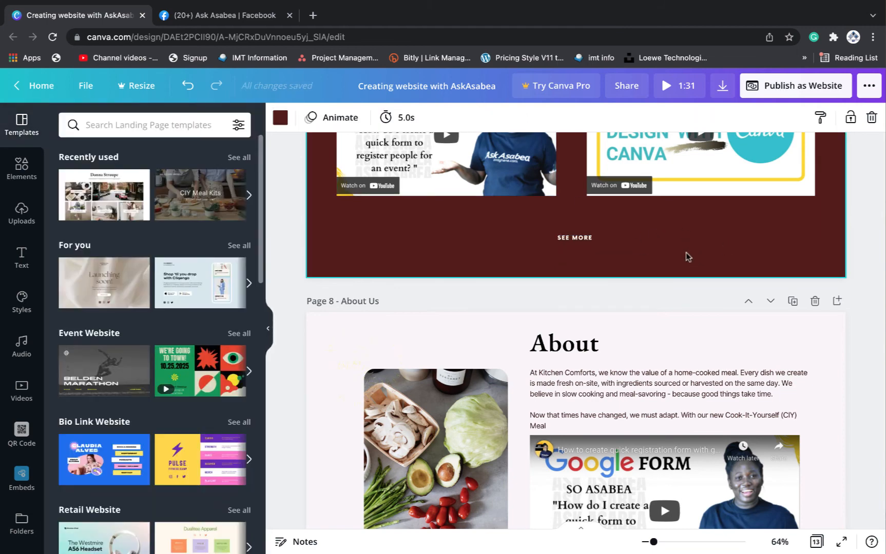
Give the SEE MORE box a white fill and dark red #541c19 text
left_click(606, 235)
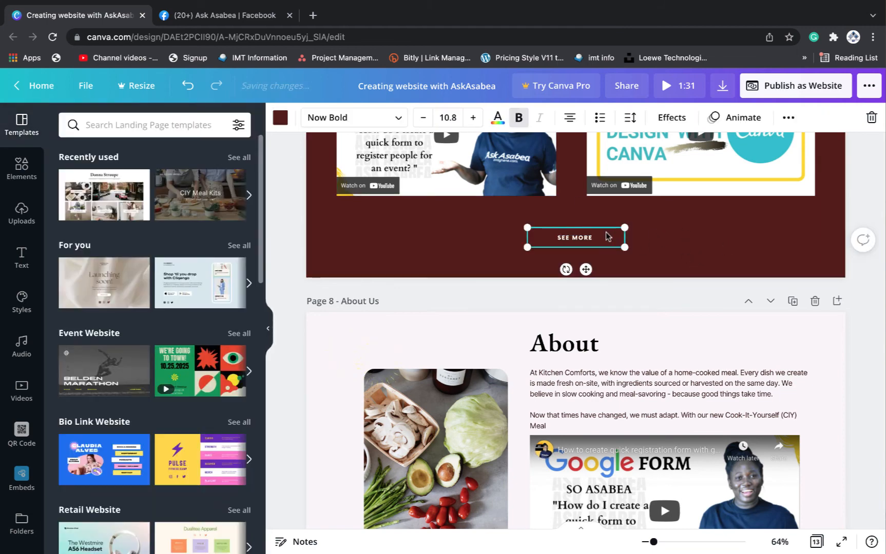
left_click(279, 119)
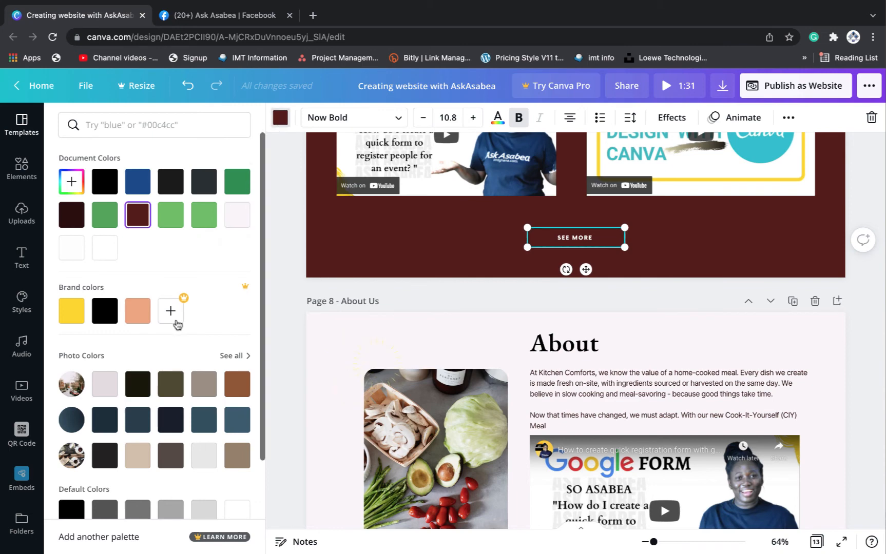
left_click(72, 248)
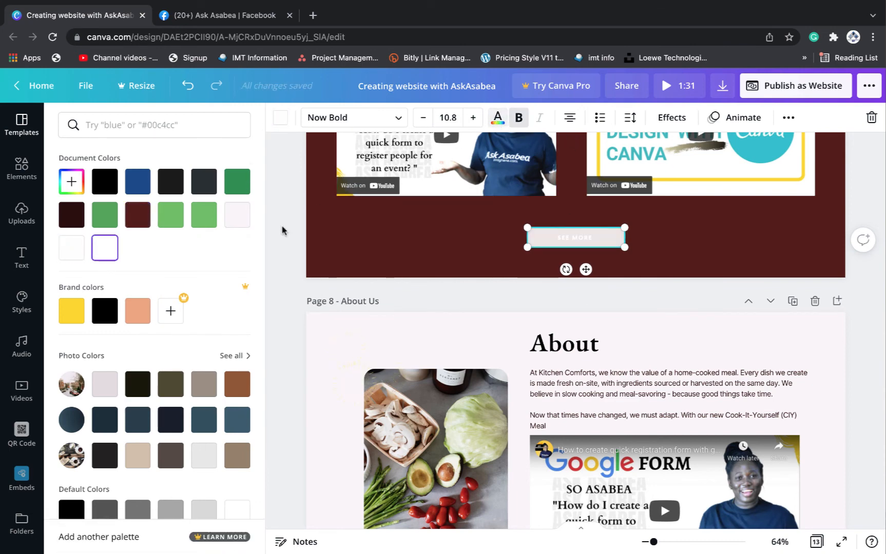
left_click(143, 221)
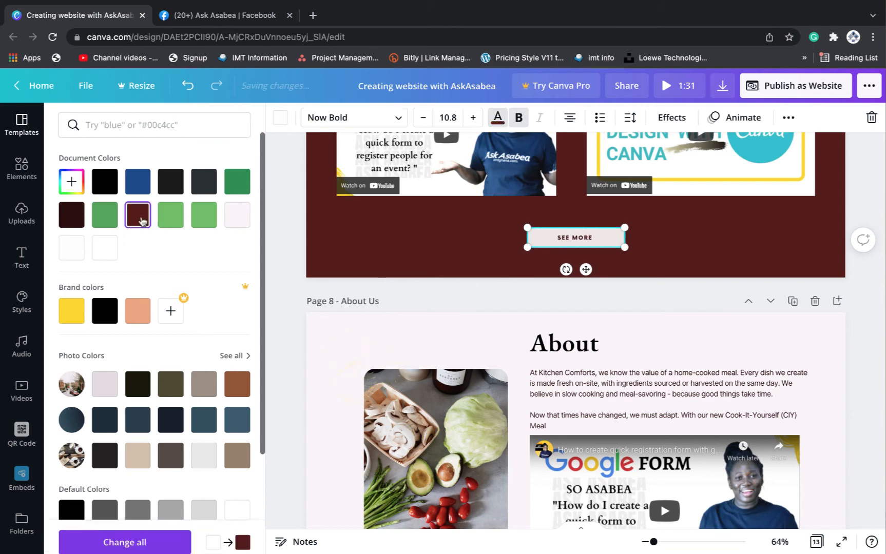
left_click(753, 242)
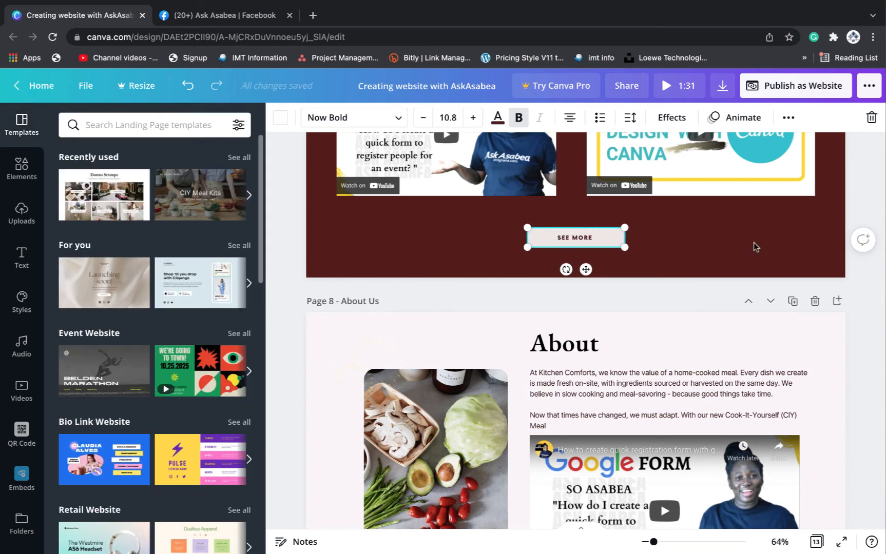
left_click(661, 228)
left_click(602, 237)
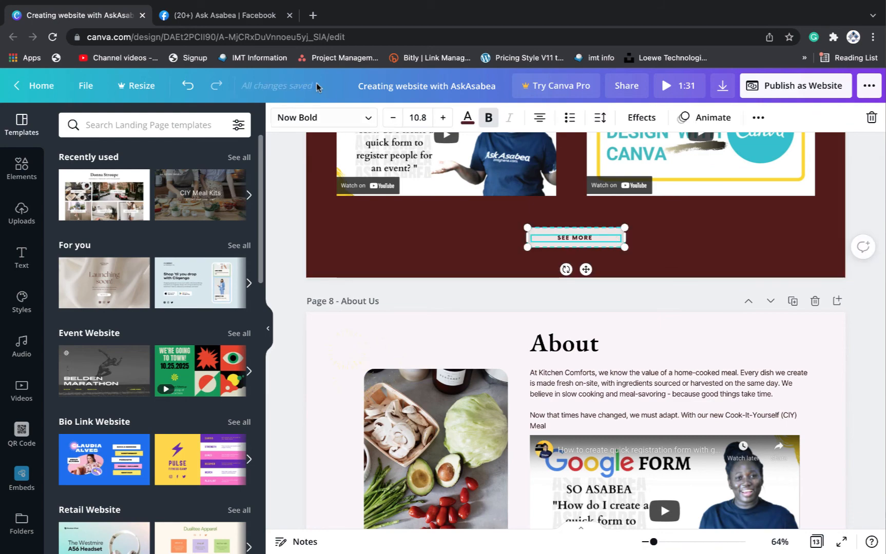
left_click(313, 16)
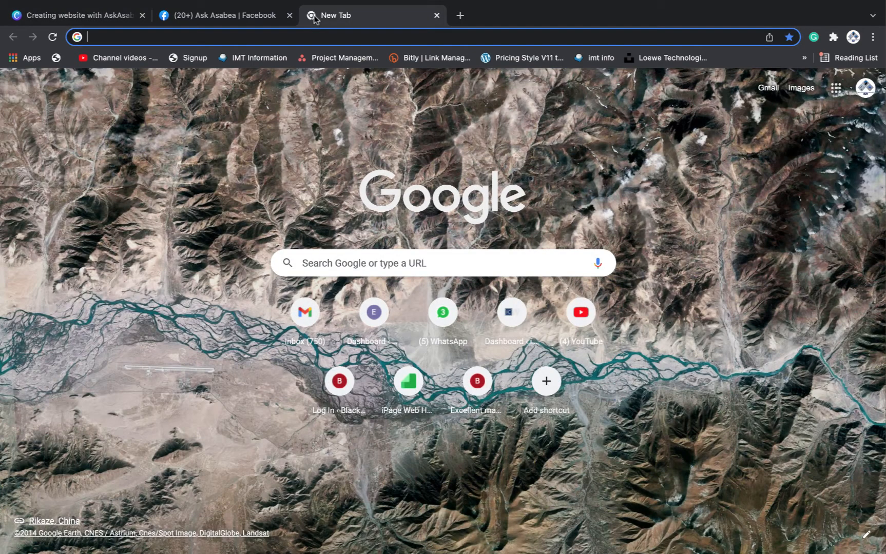
Open youtube.com/c/AskAsabea/videos and highlight its entire web address for copying
type("y")
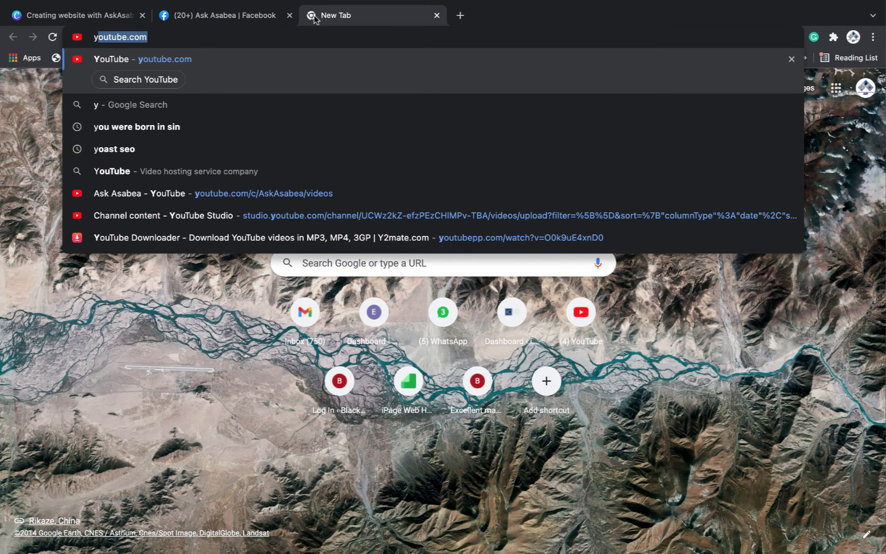
key("Right")
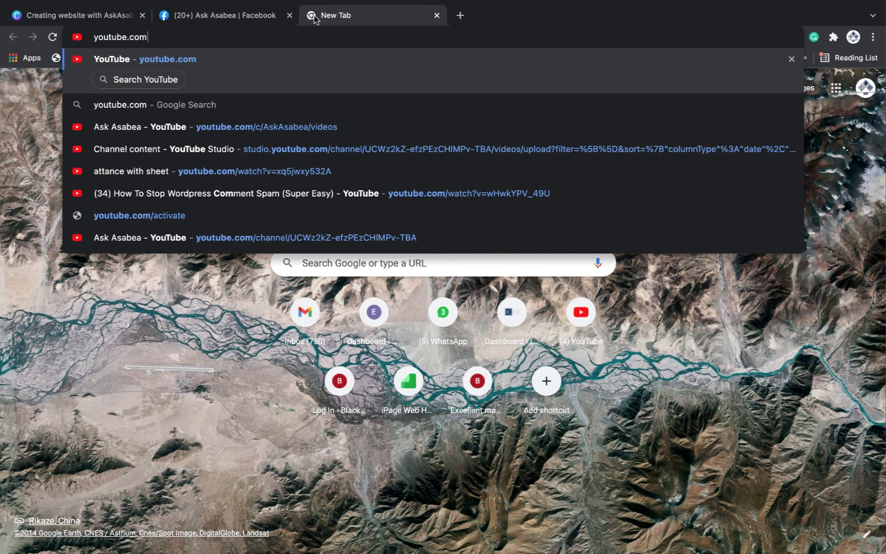
left_click(311, 128)
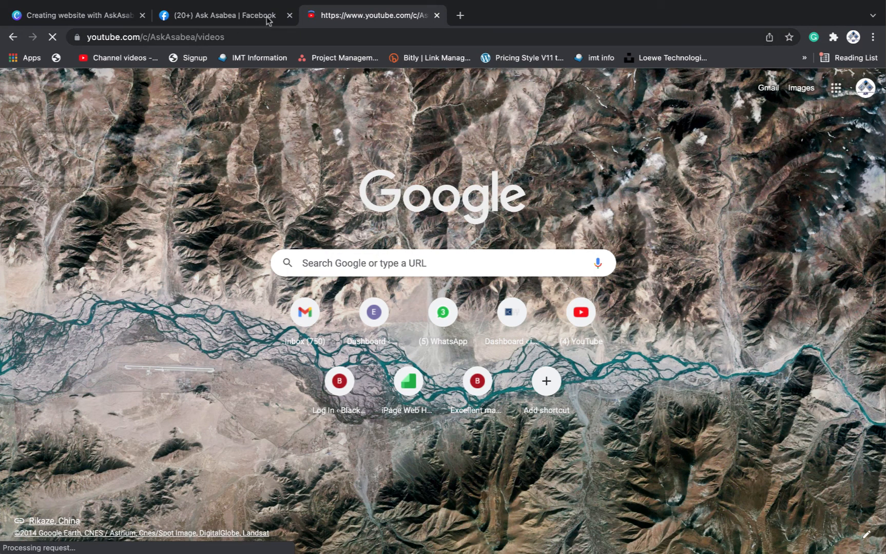
left_click(250, 39)
left_click(251, 39)
double_click(297, 37)
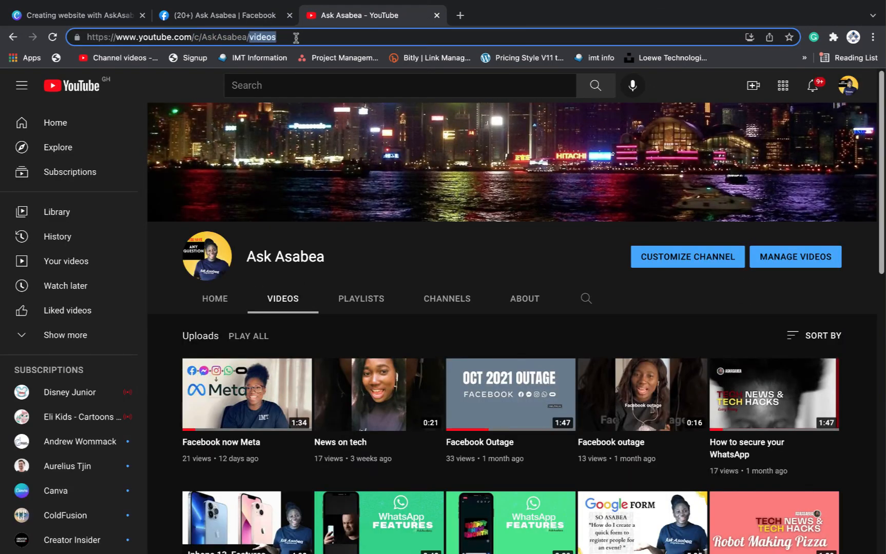
left_click_drag(297, 37, 89, 39)
key("ctrl+c")
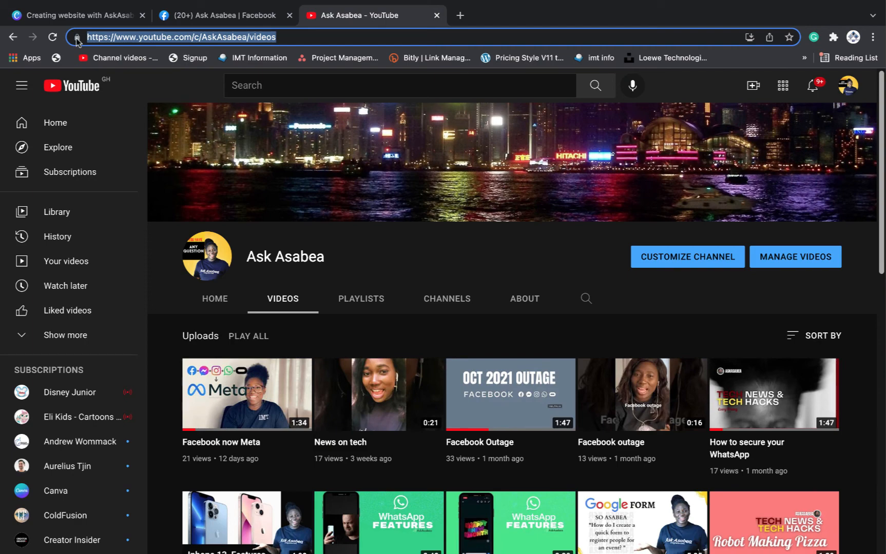
mouse_move(283, 4)
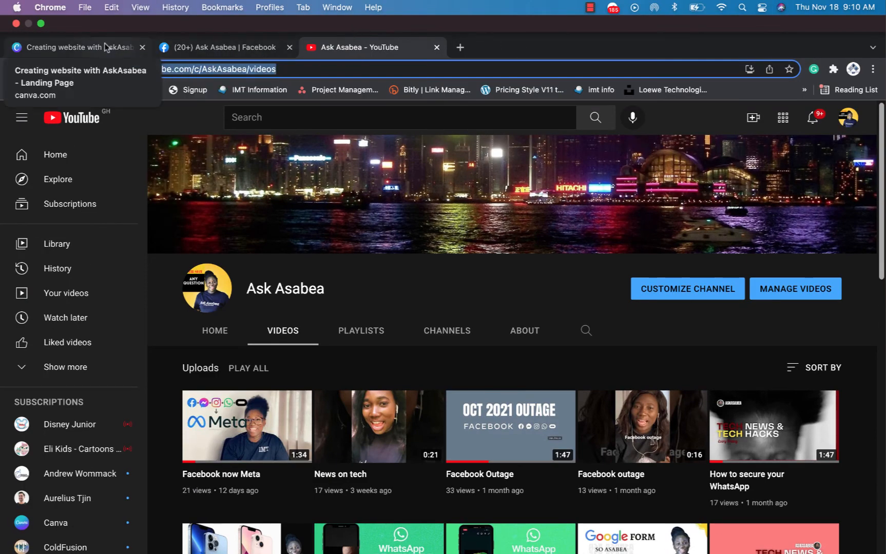
Replace the SEE MORE button's Facebook link with the Ask Asabea YouTube videos URL
left_click(77, 47)
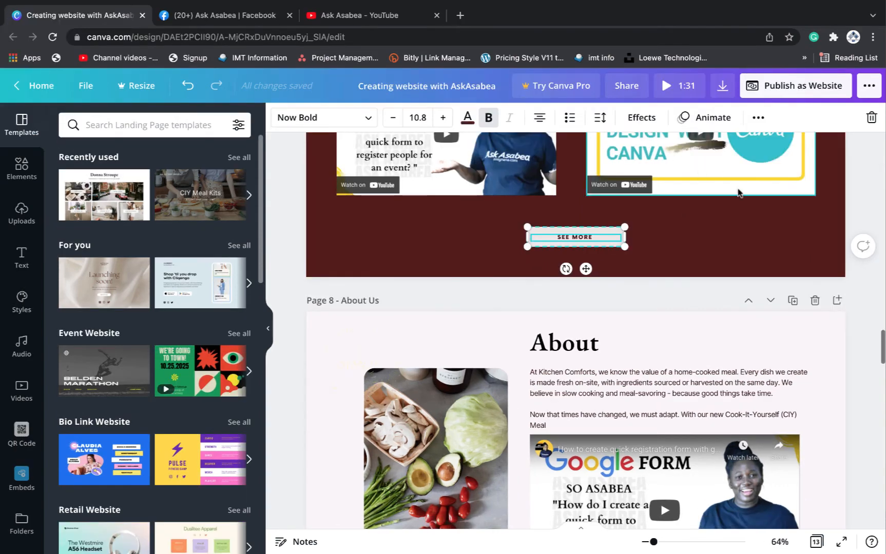
left_click(758, 117)
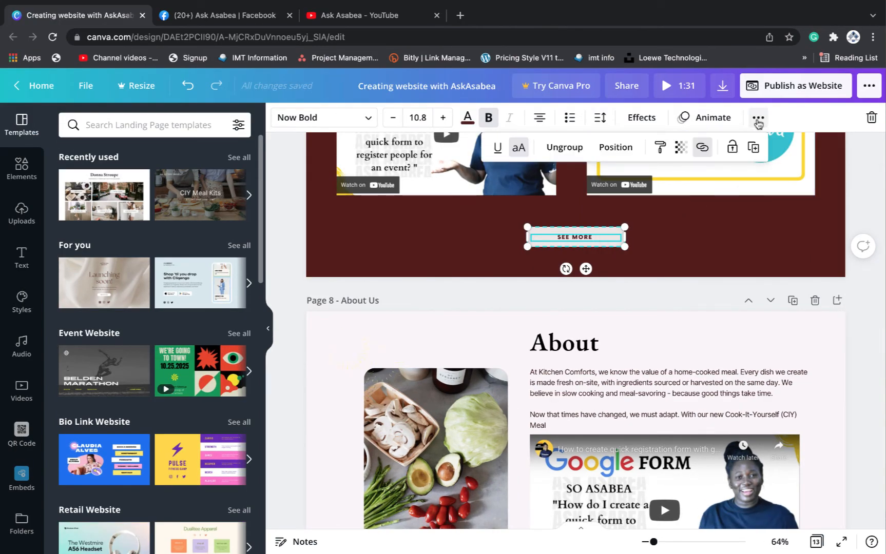
left_click(702, 149)
left_click(516, 200)
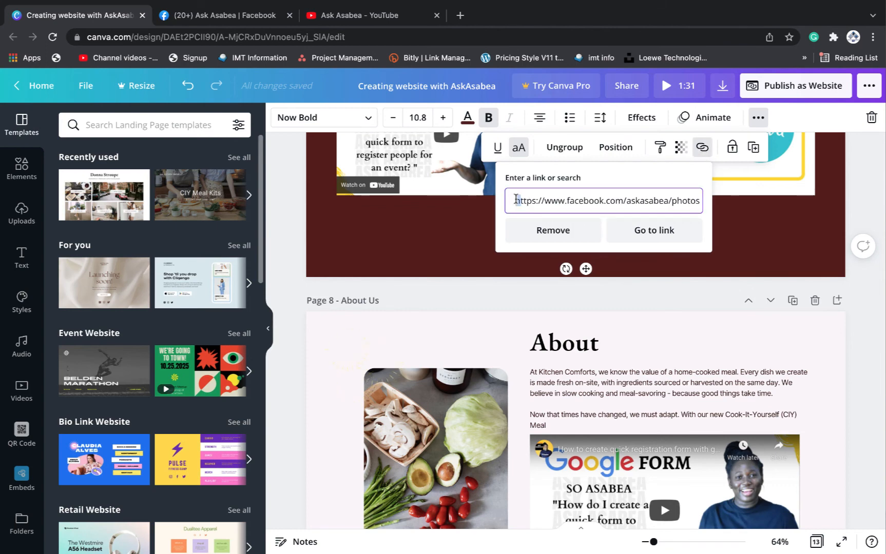
left_click_drag(516, 200, 694, 195)
key("BackSpace")
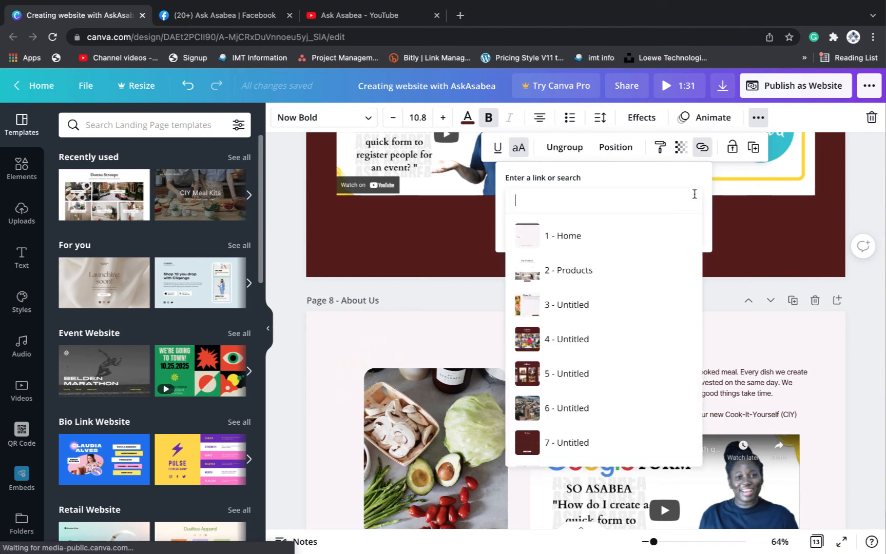
key("ctrl+v")
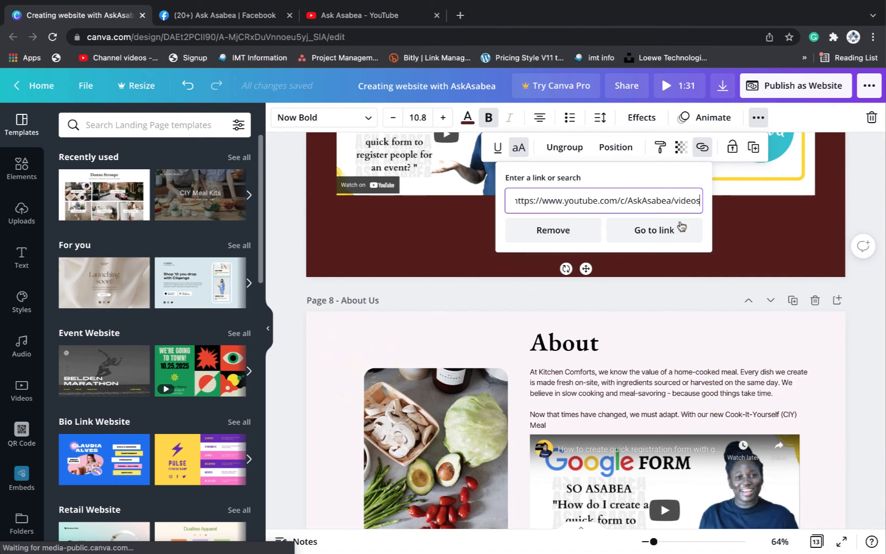
left_click(751, 205)
scroll(751, 206, "up", 1)
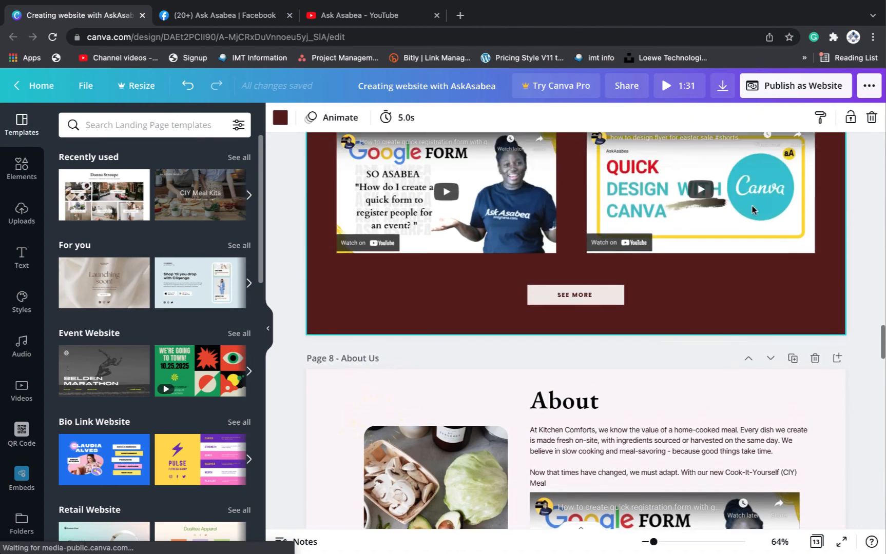
Link the HOME footer item to page 1 - Home
scroll(751, 205, "down", 8)
scroll(751, 205, "up", 5)
scroll(751, 210, "up", 2)
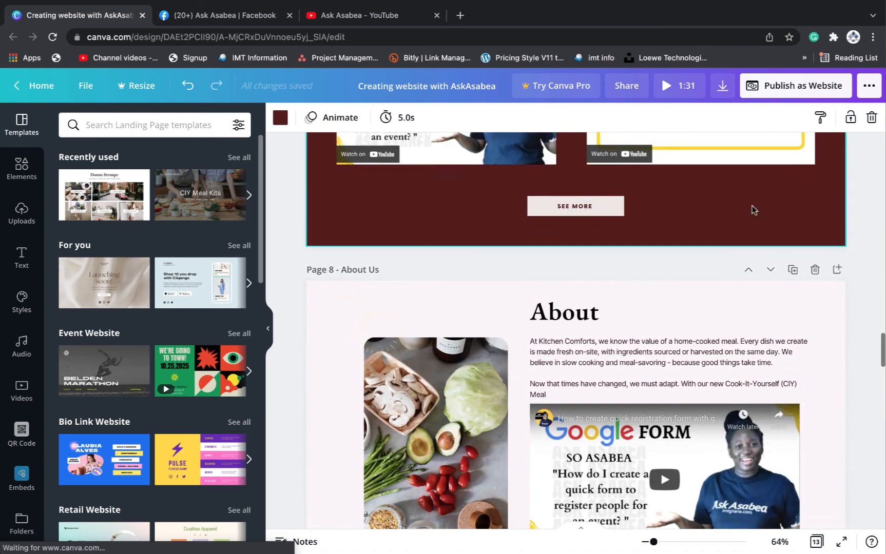
scroll(751, 209, "down", 15)
scroll(751, 209, "down", 8)
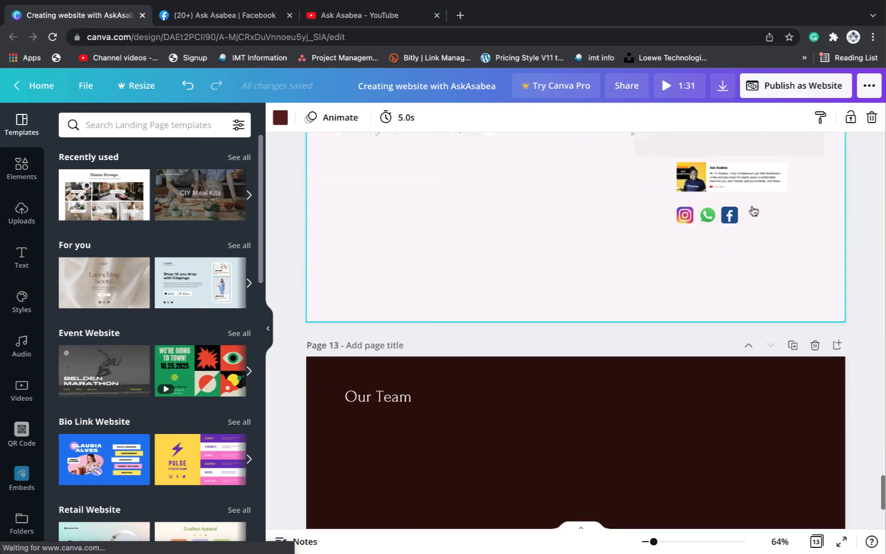
scroll(751, 209, "up", 6)
scroll(751, 209, "up", 4)
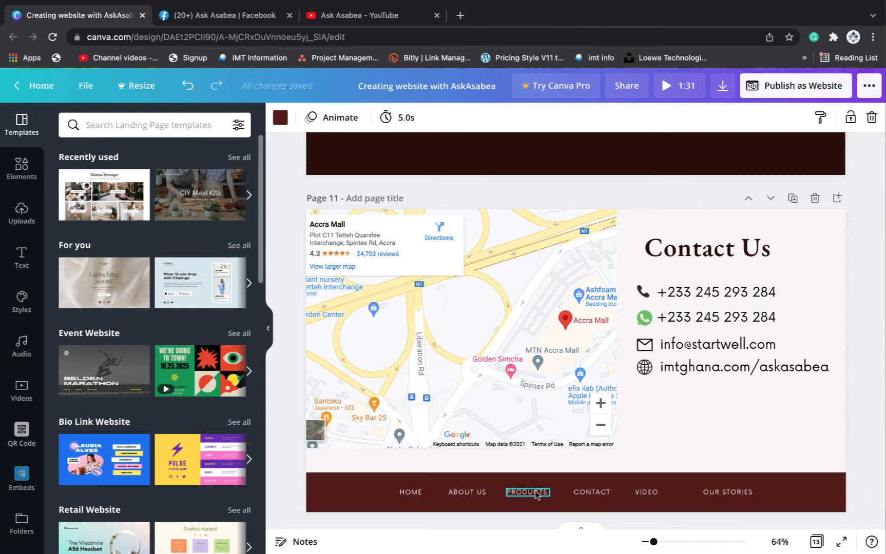
left_click(410, 492)
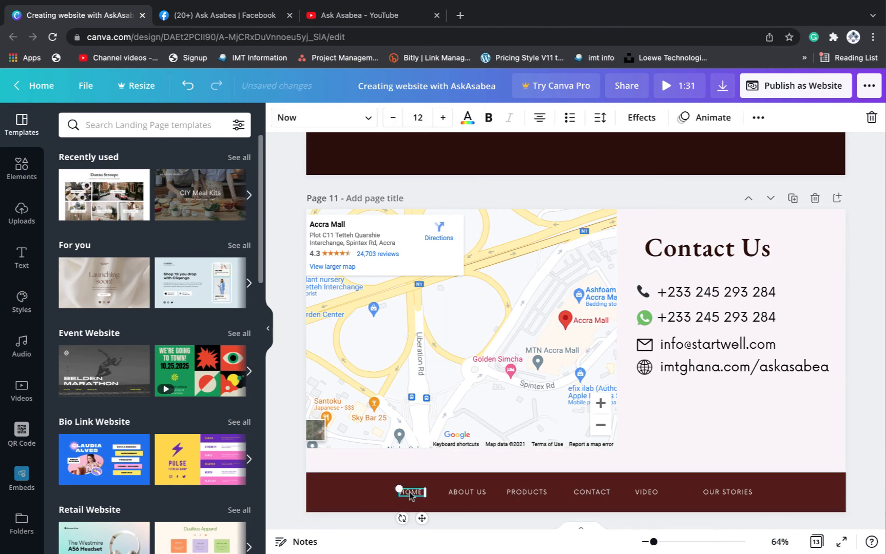
left_click(757, 118)
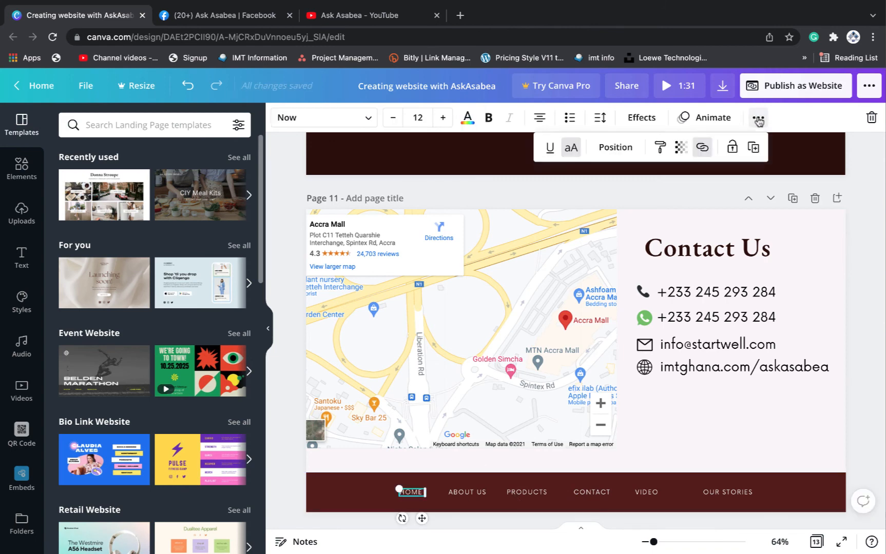
left_click(704, 149)
left_click(585, 198)
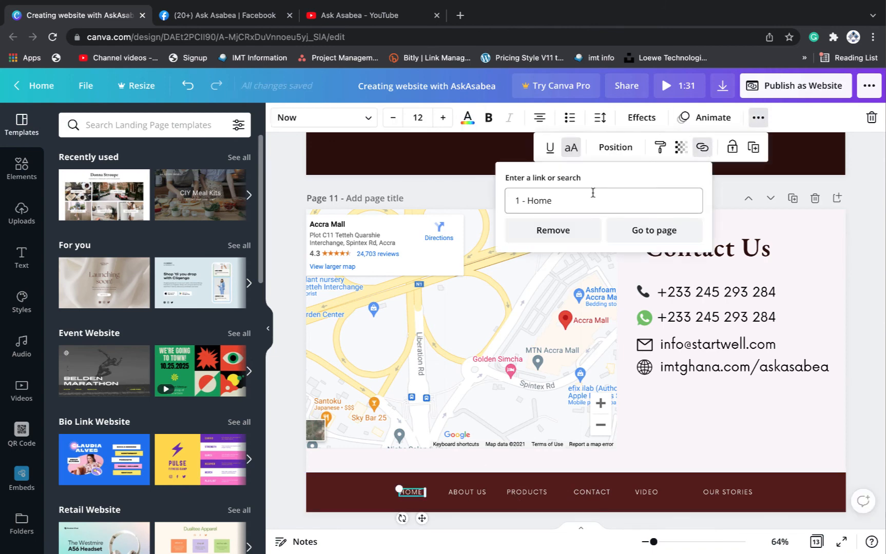
left_click(688, 201)
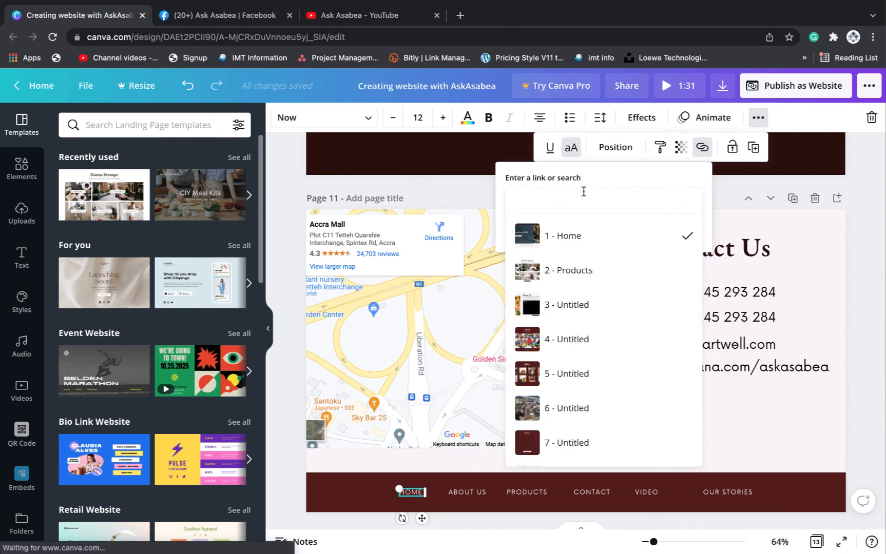
left_click(579, 240)
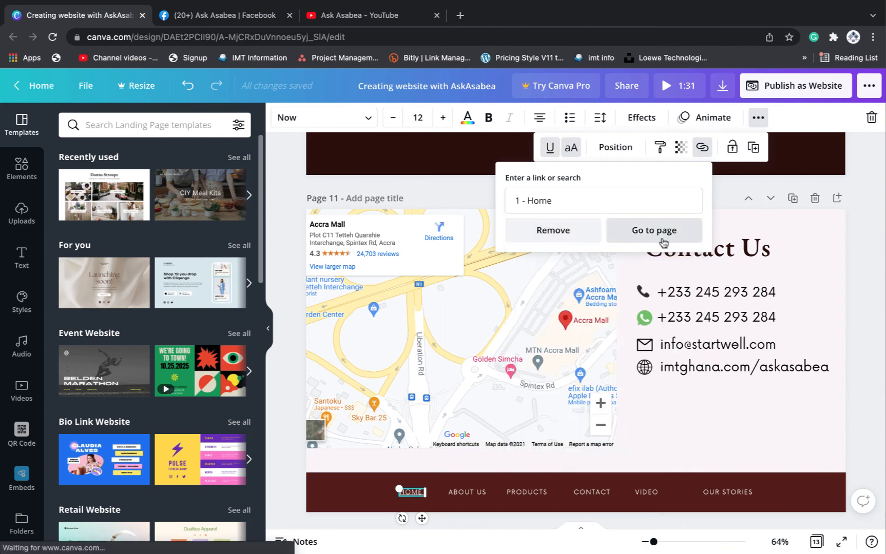
left_click(742, 220)
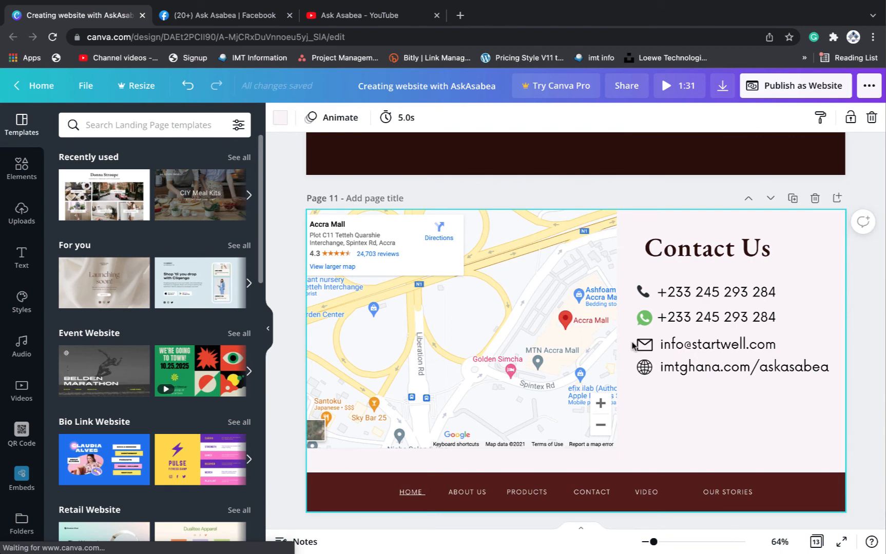
Clear the ABOUT US footer item's old link and link it to a different page
left_click(472, 492)
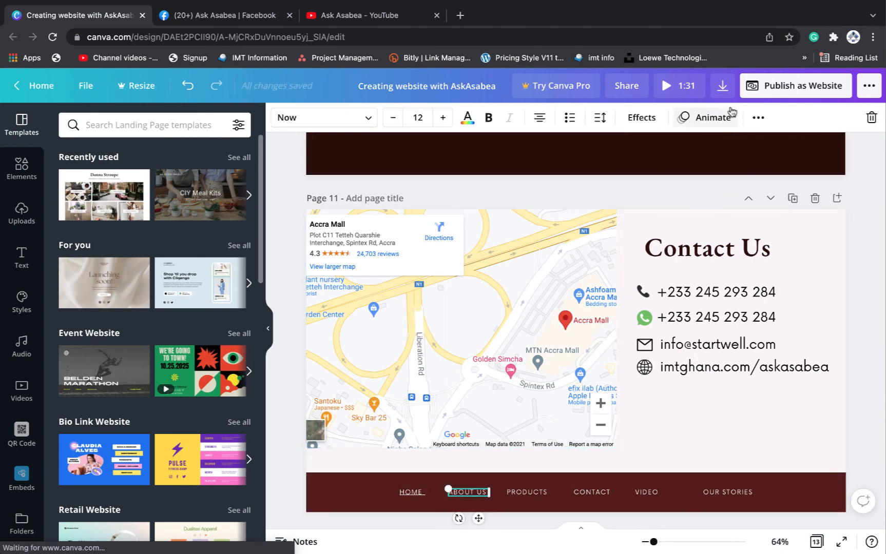
left_click(758, 117)
left_click(702, 149)
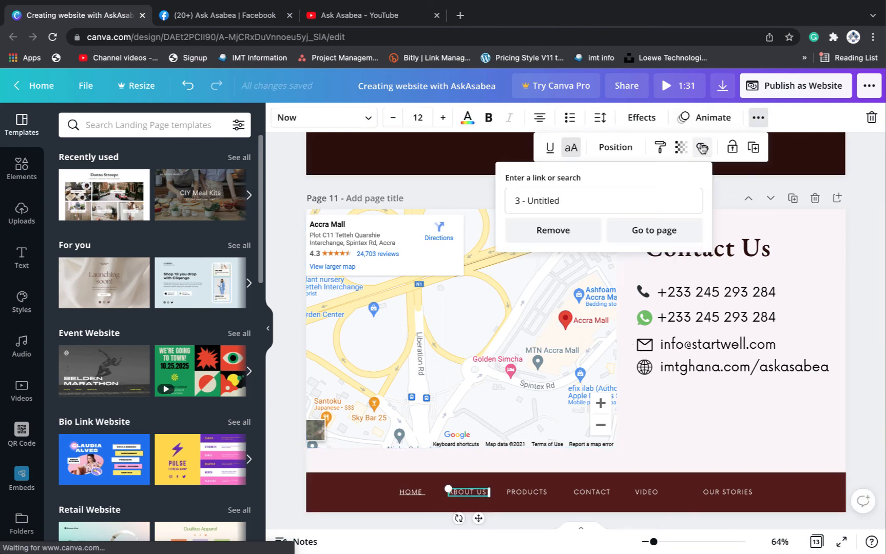
left_click(634, 205)
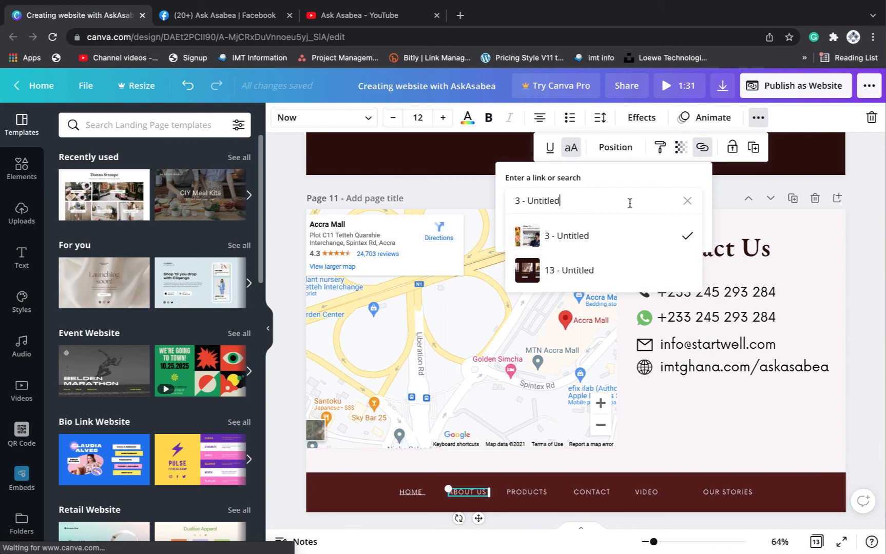
left_click(687, 203)
left_click(559, 270)
left_click(738, 193)
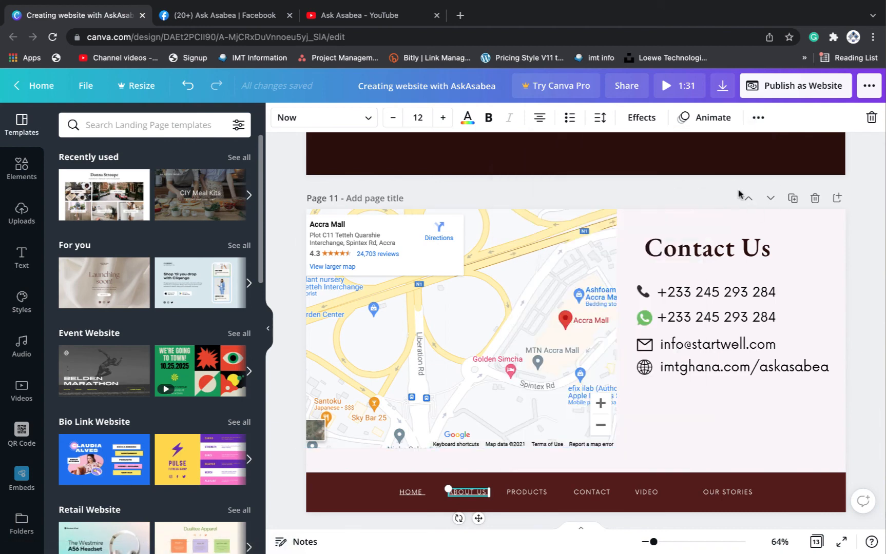
Check which page the PRODUCTS footer item currently links to
left_click(532, 492)
left_click(757, 117)
left_click(702, 147)
left_click(665, 204)
left_click(592, 492)
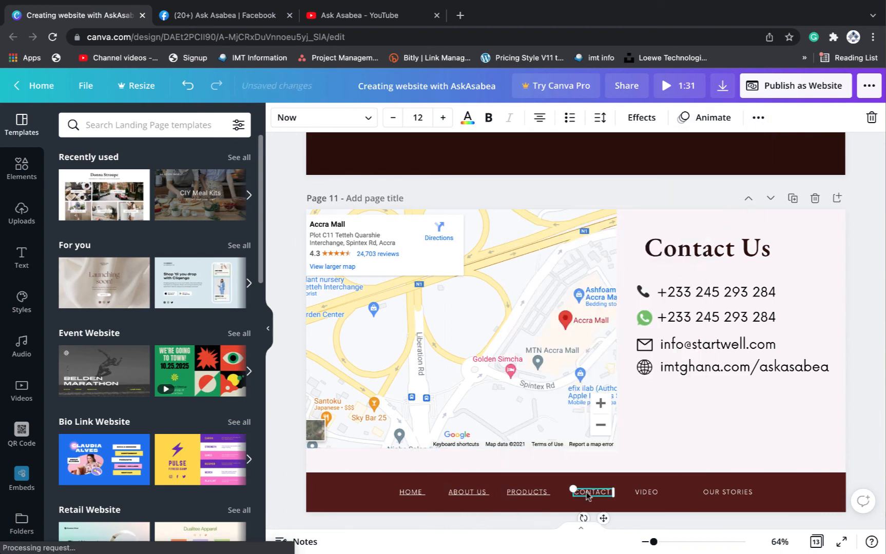
Link the CONTACT footer item to page 11 - Untitled
left_click(758, 118)
left_click(702, 147)
left_click(574, 201)
scroll(565, 233, "down", 5)
left_click(595, 375)
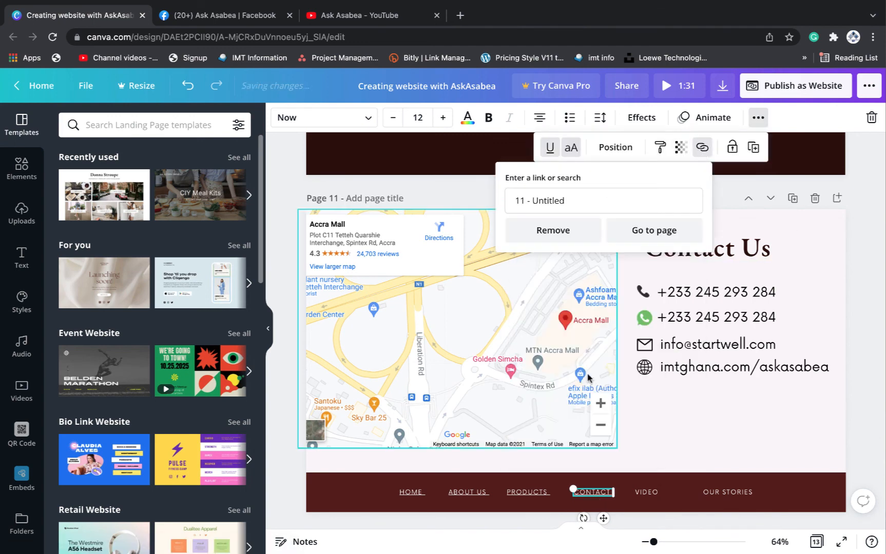
Replace the VIDEO footer item's page link with the copied YouTube videos address
left_click(647, 492)
left_click(758, 117)
left_click(701, 147)
left_click(593, 203)
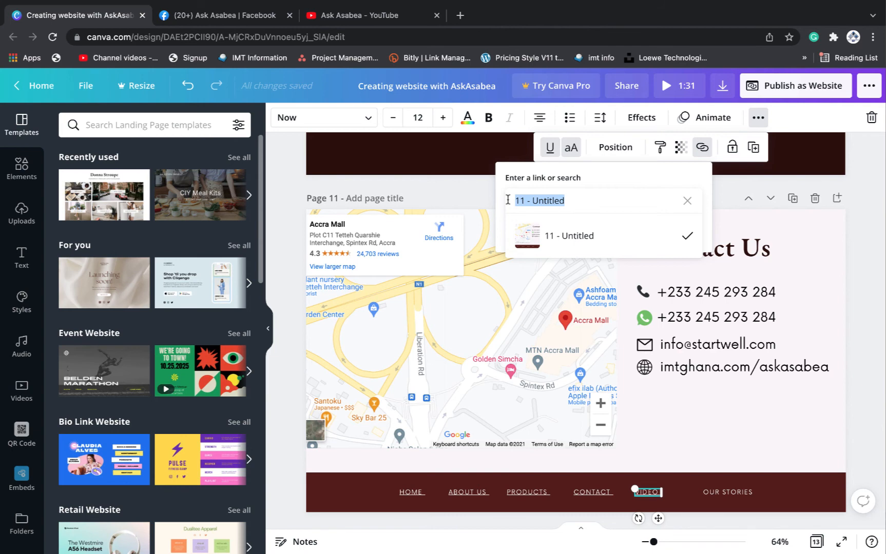
type("https://www.youtube.com/c/AskAsabea/videos")
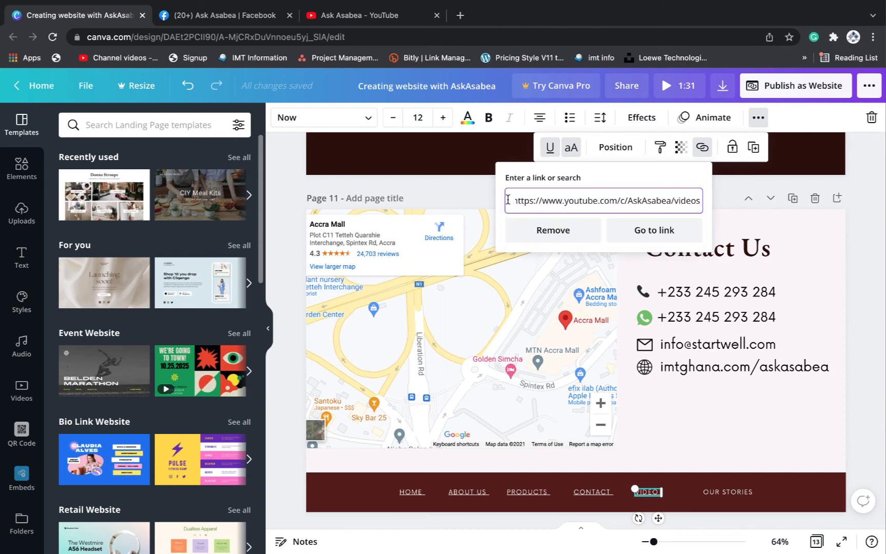
left_click(717, 200)
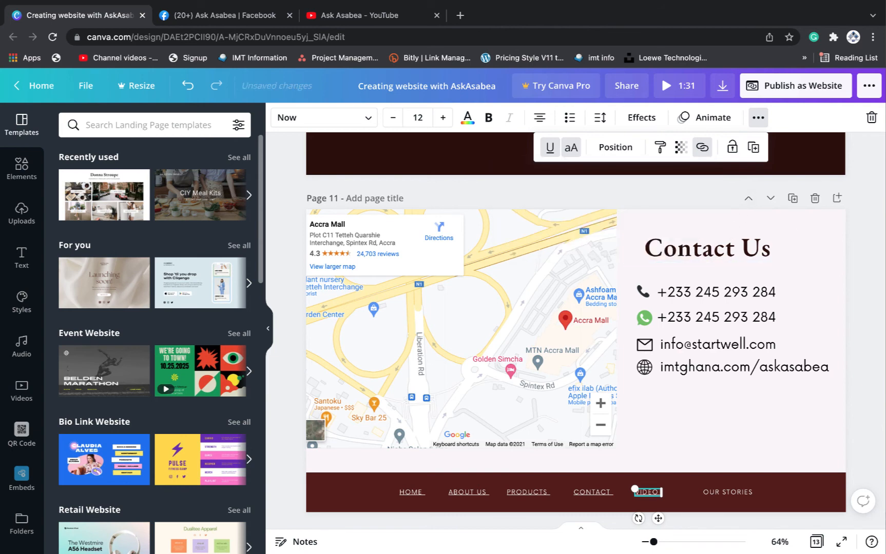
Replace OUR STORIES' '4 - Untitled' link with the copied Facebook photos page address
left_click(732, 494)
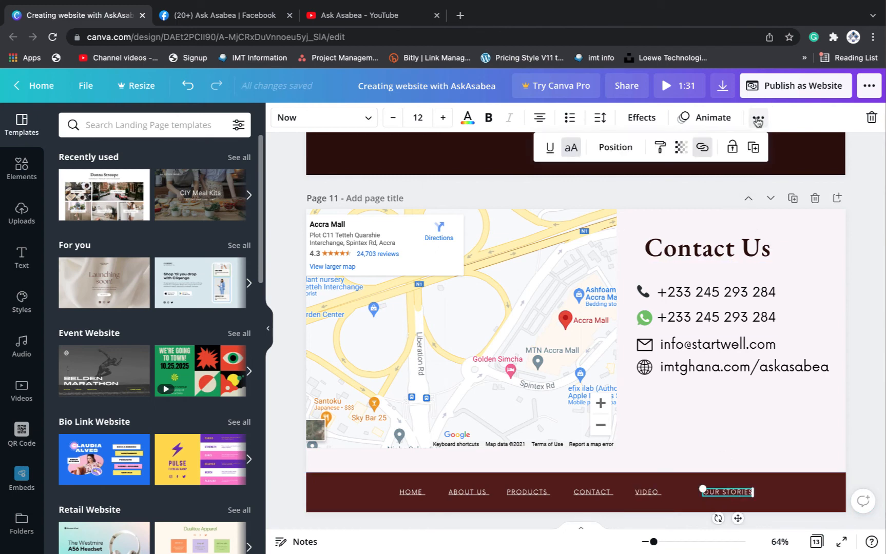
left_click(703, 147)
left_click(601, 196)
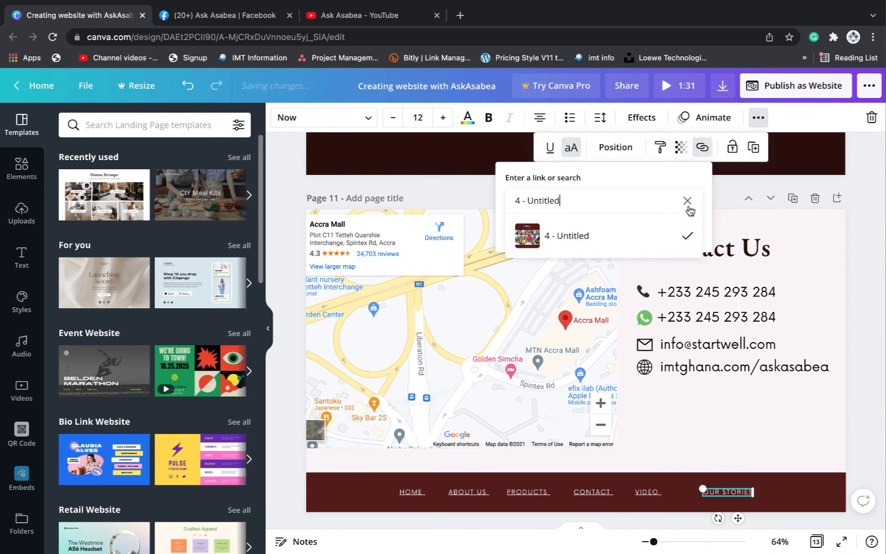
key("super+a")
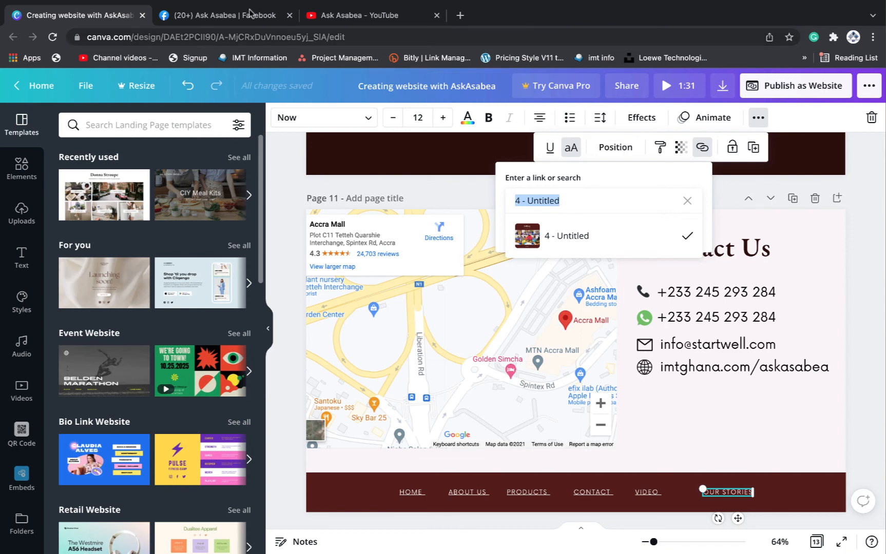
left_click(251, 15)
right_click(247, 38)
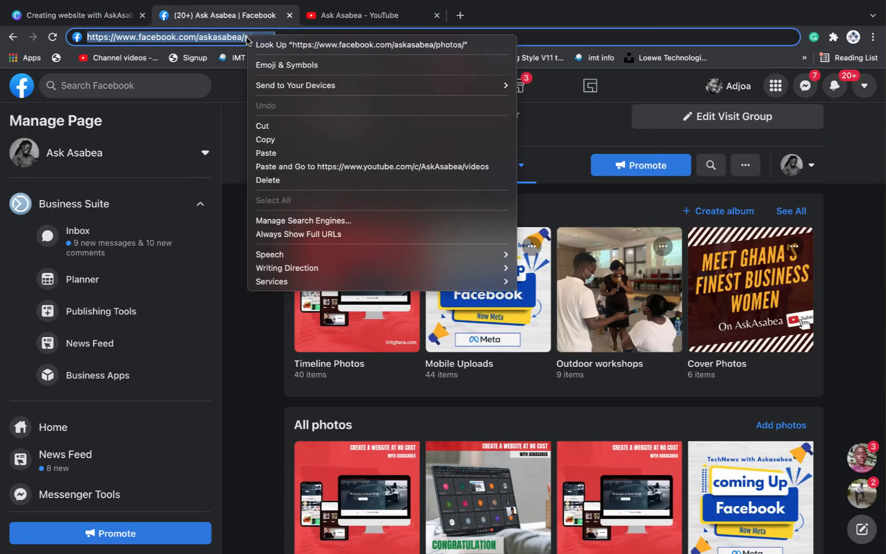
left_click(266, 139)
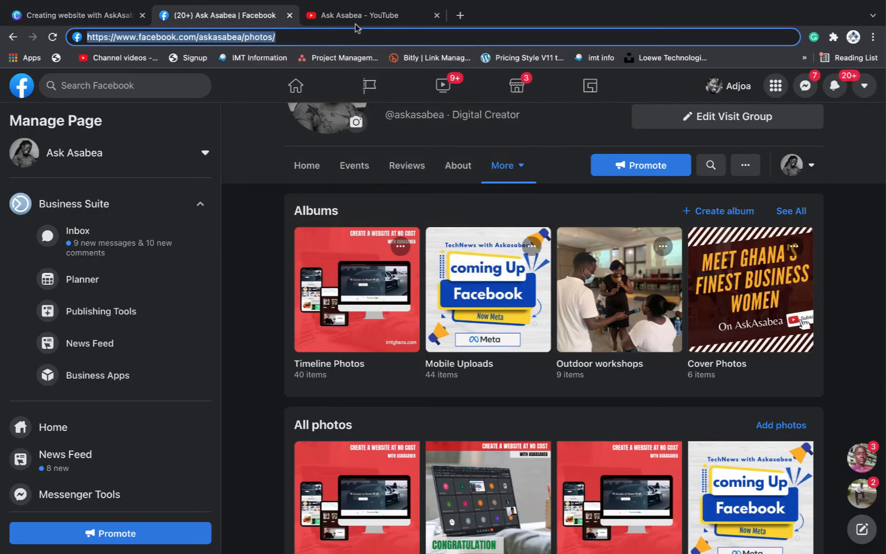
left_click(62, 19)
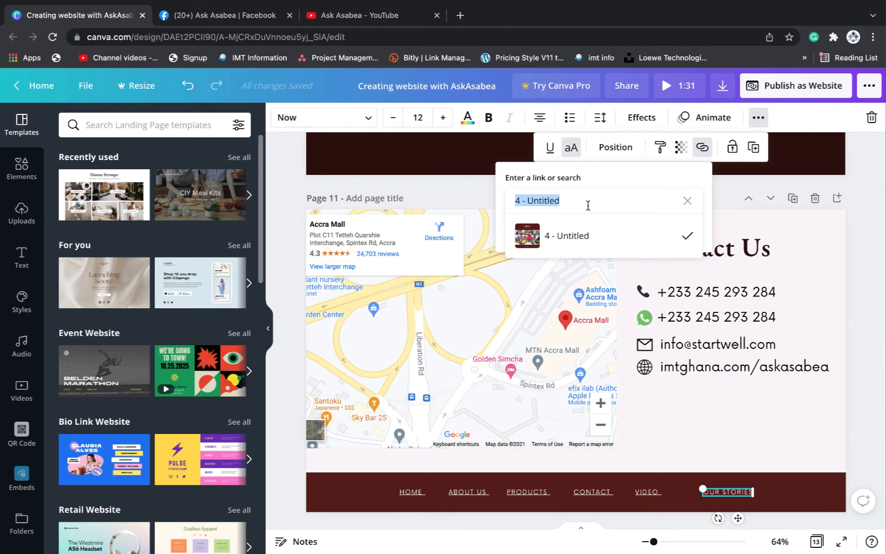
key("ctrl+v")
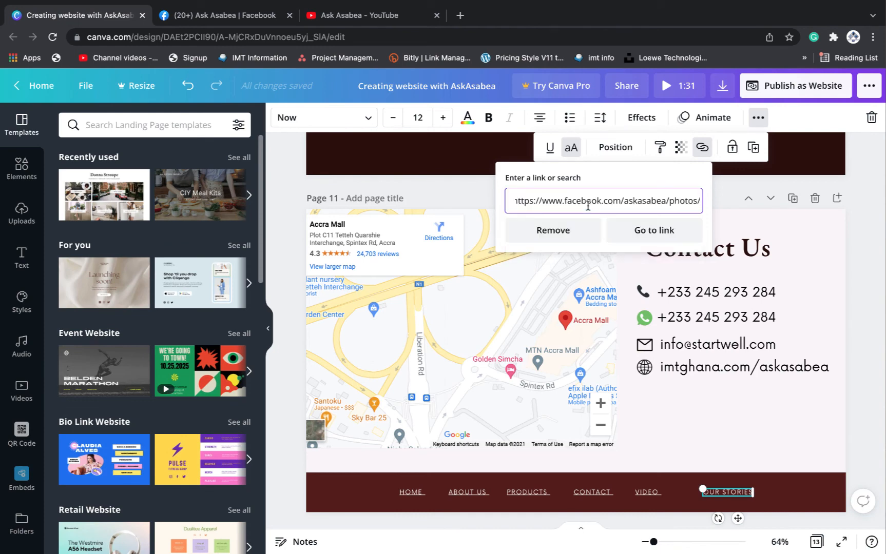
left_click(797, 218)
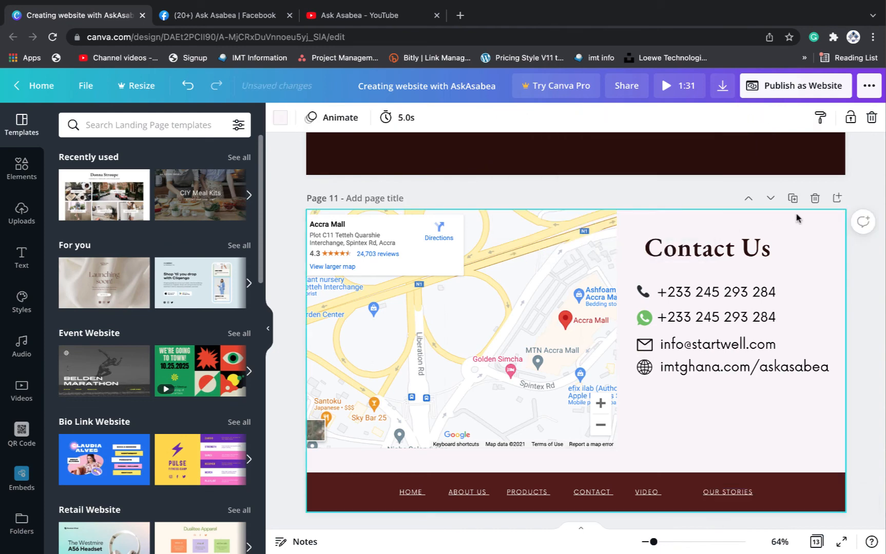
left_click(731, 494)
Turn off underlining on VIDEO and on the HOME-through-VIDEO footer links
left_click(758, 119)
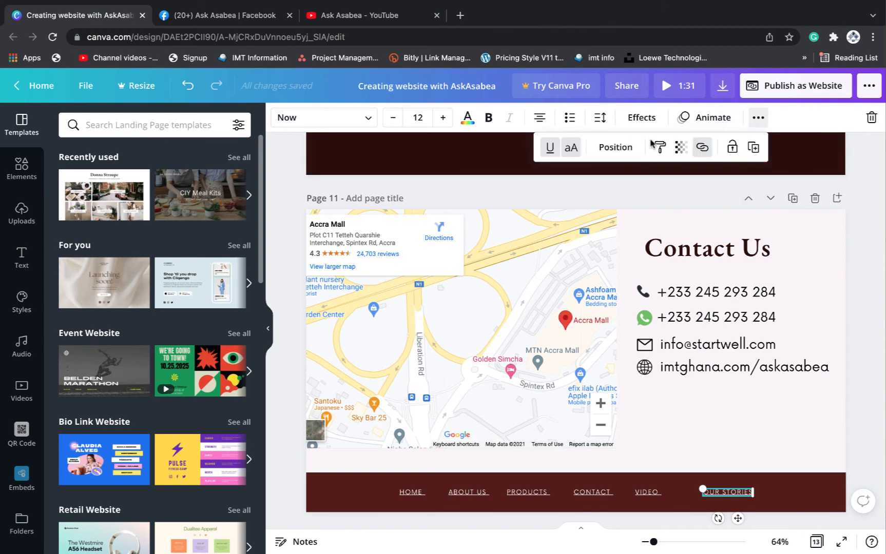
left_click(647, 491)
left_click(758, 117)
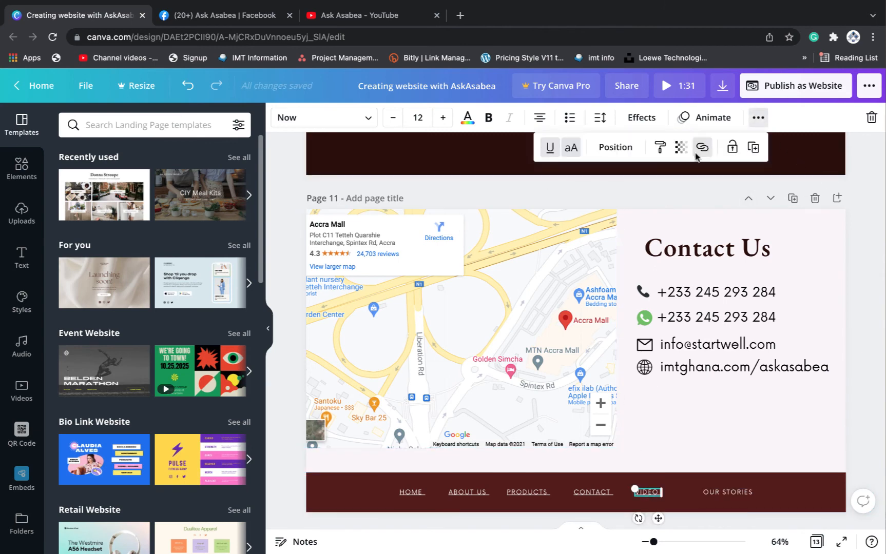
left_click(549, 149)
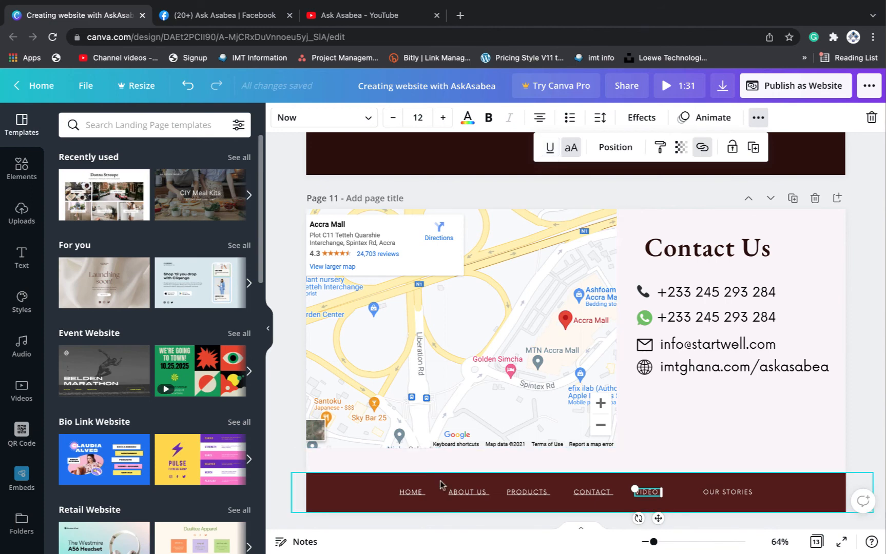
left_click(384, 496)
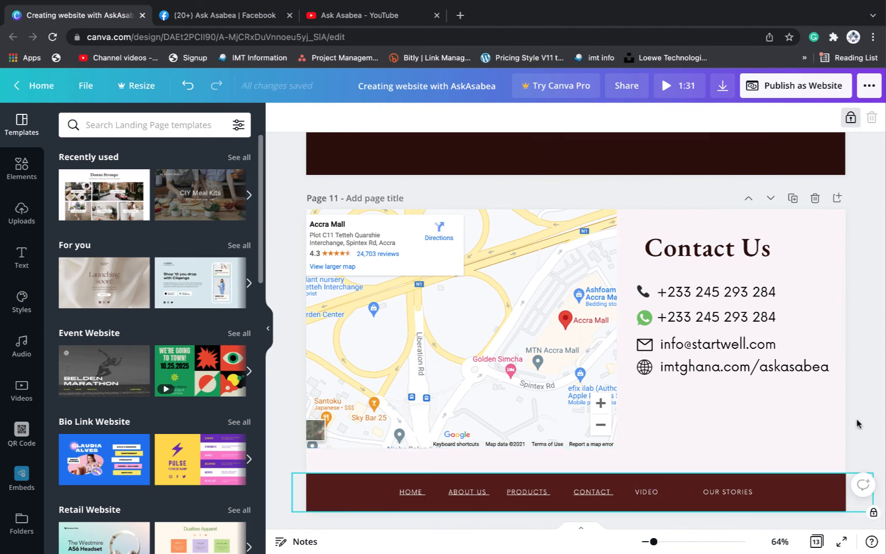
left_click_drag(383, 491, 659, 494)
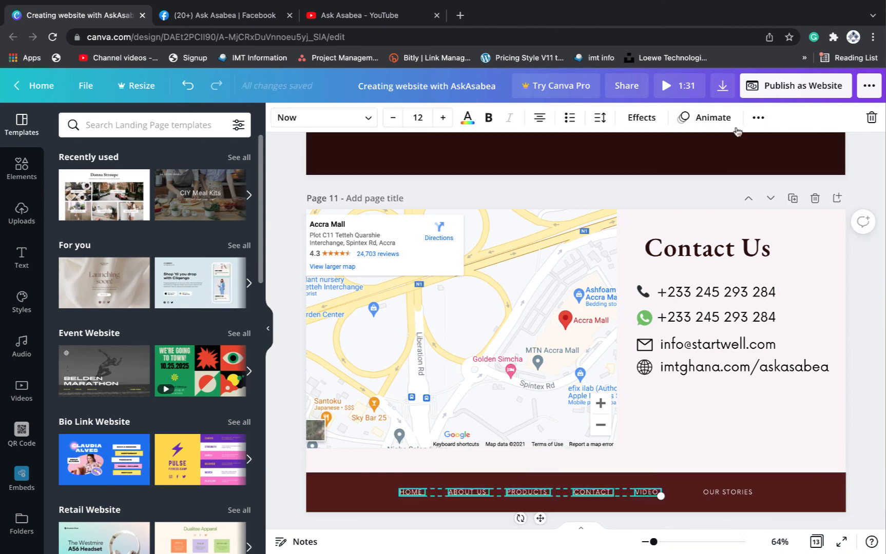
left_click(758, 117)
left_click(531, 152)
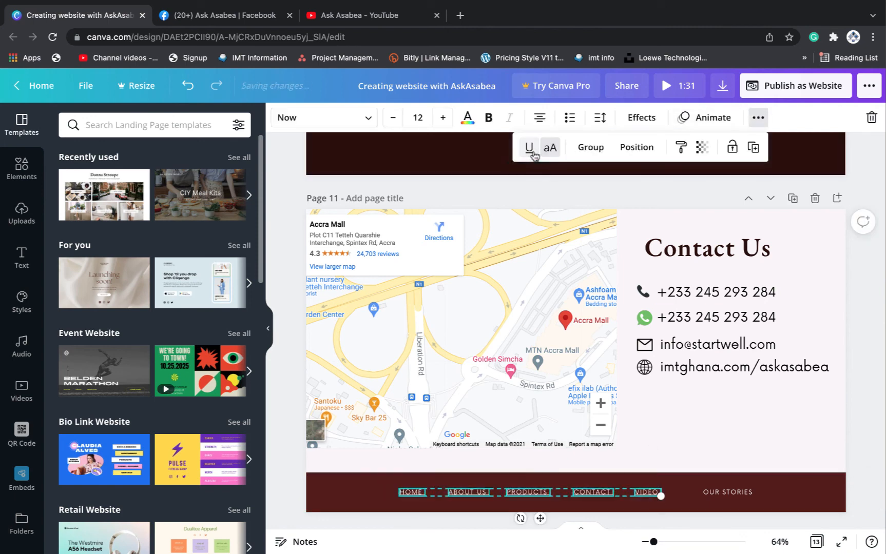
left_click(803, 502)
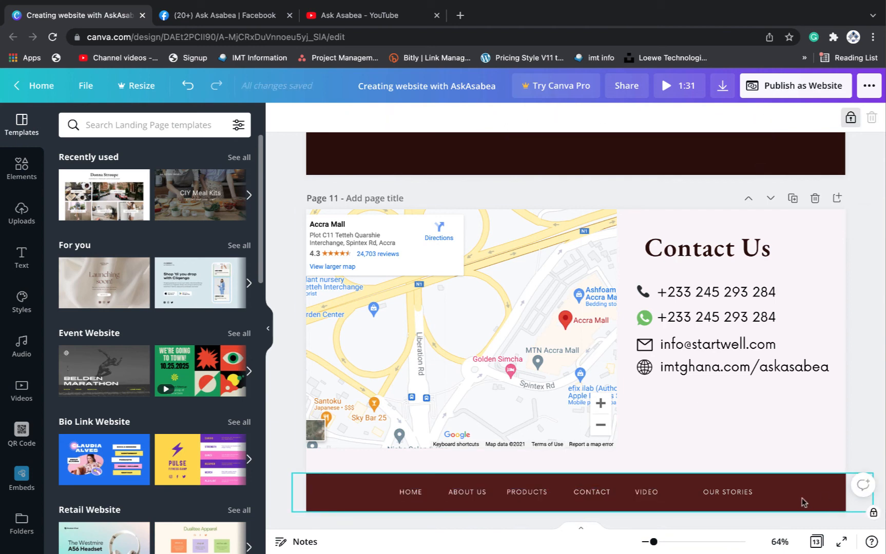
Nudge VIDEO, OUR STORIES, CONTACT and ABOUT US so the footer links are evenly spaced
left_click_drag(647, 495, 660, 493)
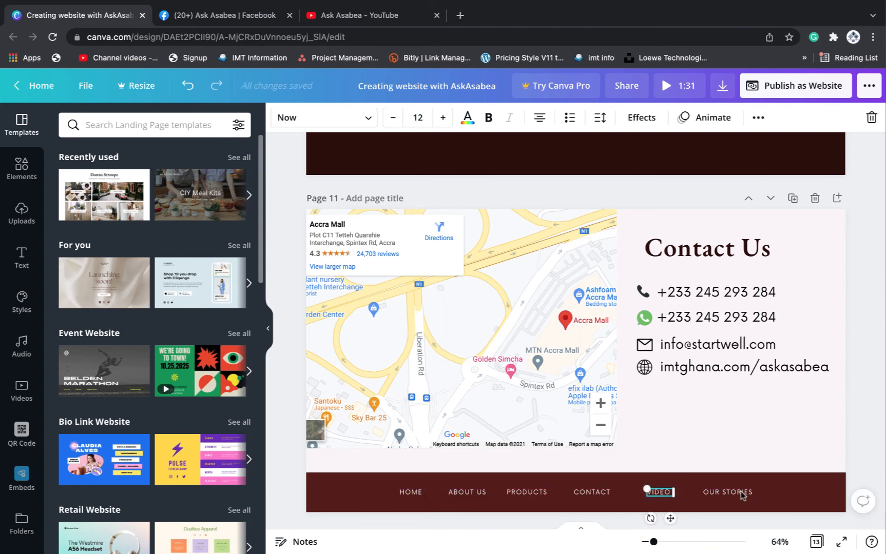
left_click(738, 494)
left_click_drag(737, 492, 734, 492)
left_click(597, 494)
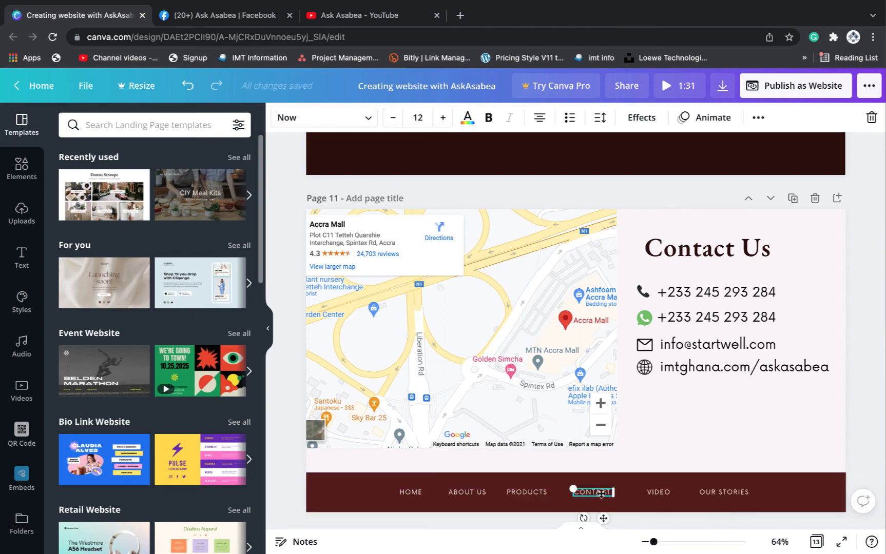
left_click_drag(600, 494, 603, 493)
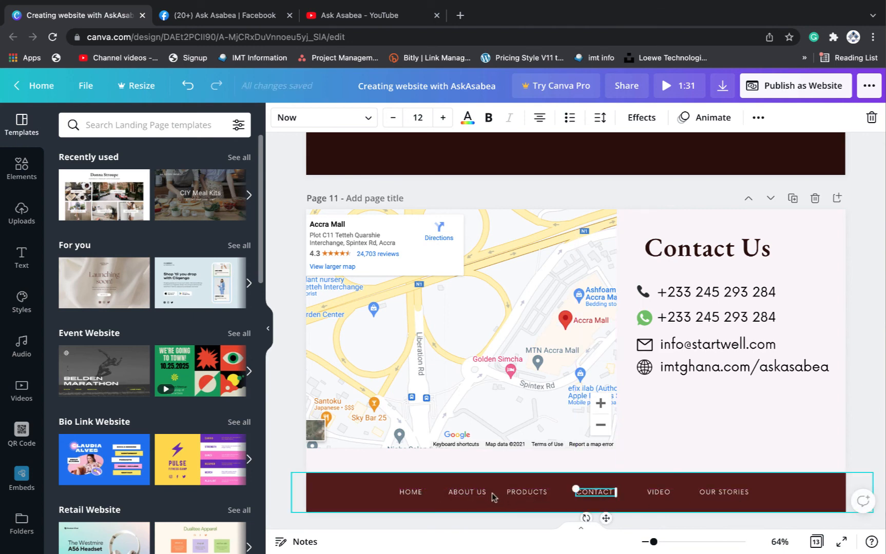
left_click_drag(469, 494, 468, 494)
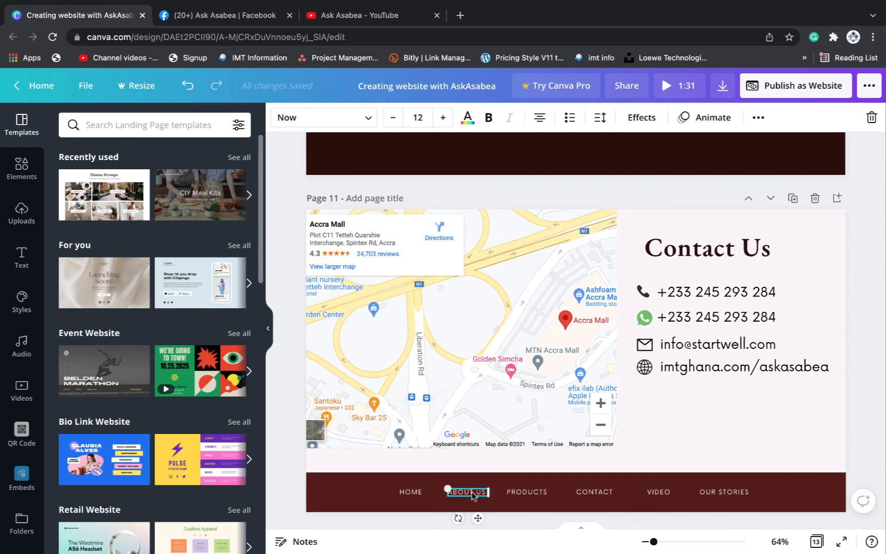
left_click(812, 491)
left_click(876, 352)
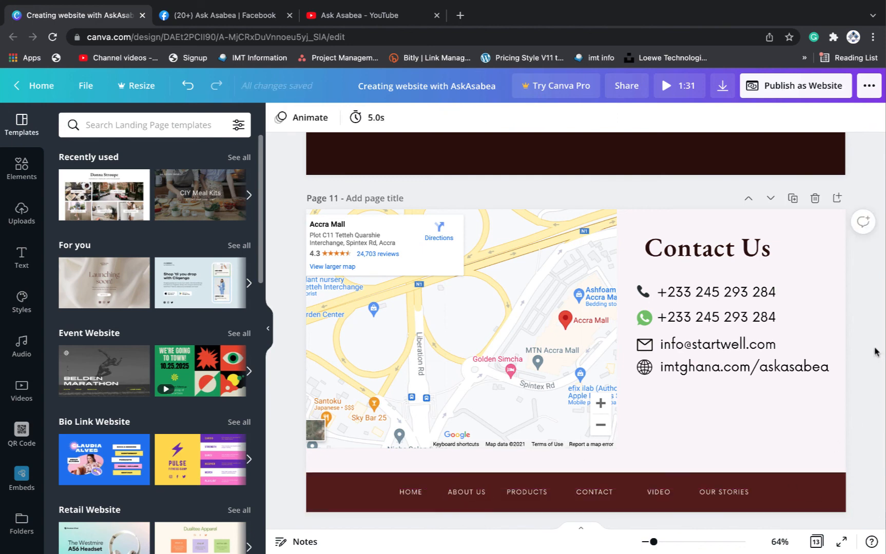
scroll(875, 352, "up", 1)
scroll(875, 352, "down", 3)
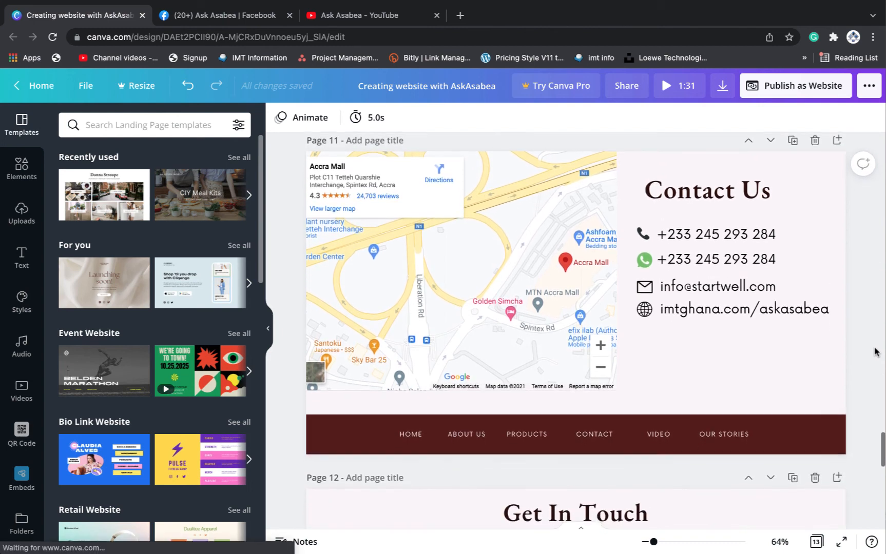
scroll(876, 352, "down", 1)
scroll(875, 352, "up", 2)
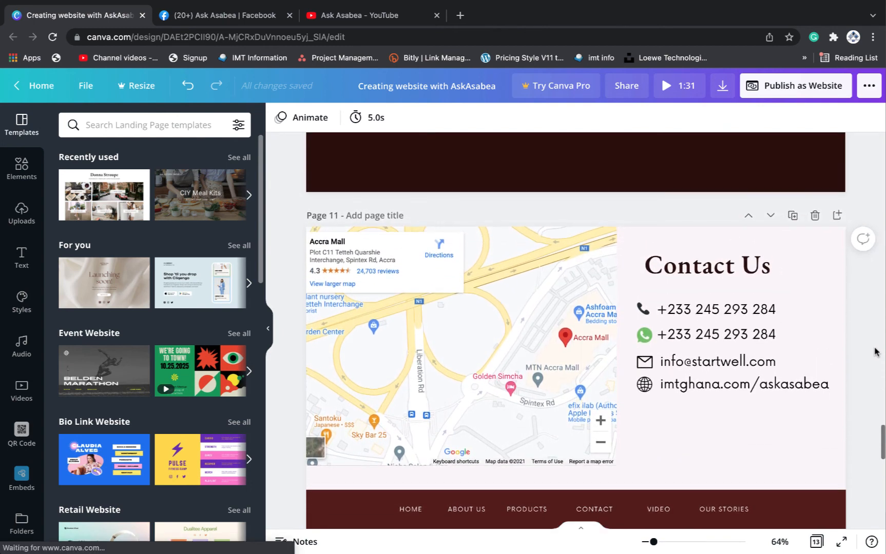
scroll(876, 352, "up", 1)
scroll(876, 351, "down", 1)
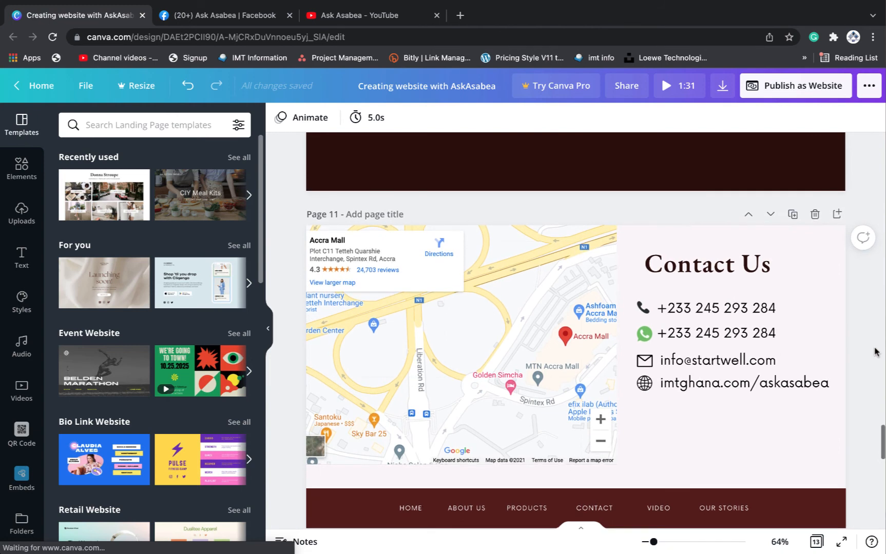
scroll(876, 352, "up", 1)
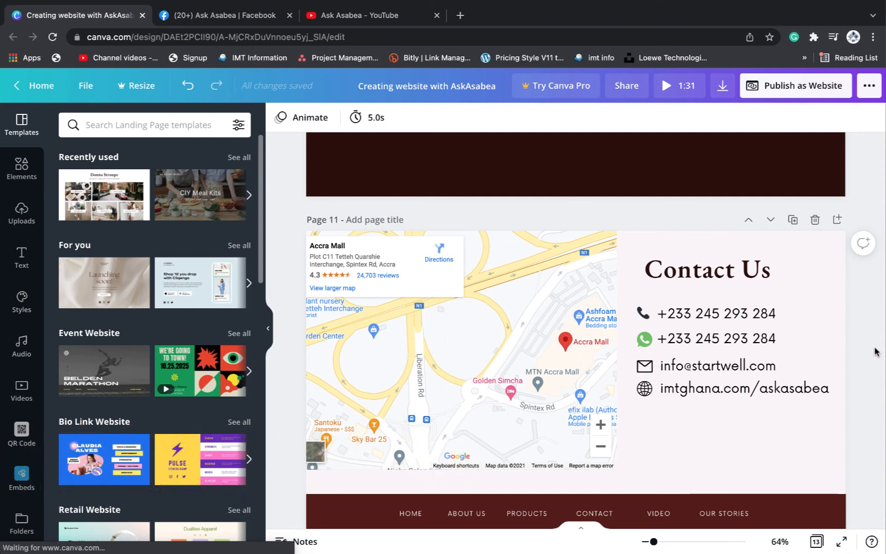
scroll(875, 351, "down", 1)
scroll(875, 352, "up", 2)
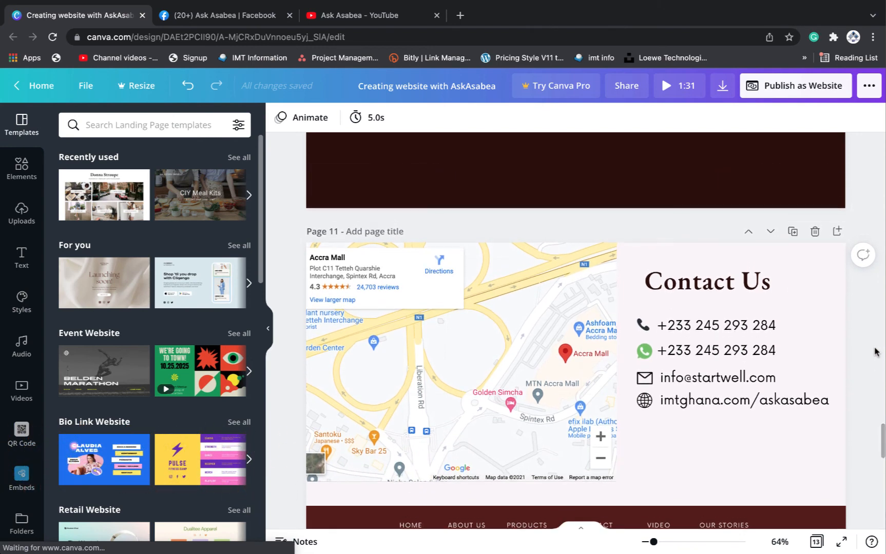
scroll(876, 352, "down", 3)
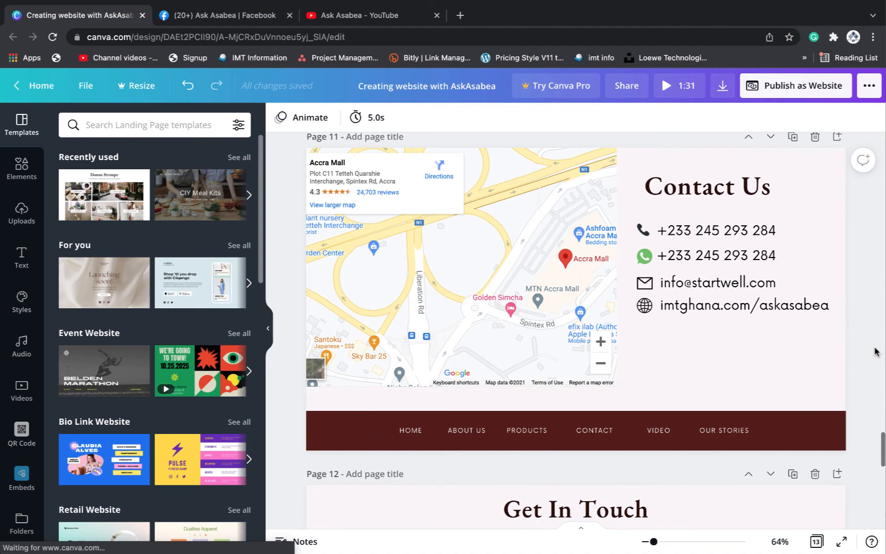
scroll(875, 352, "up", 12)
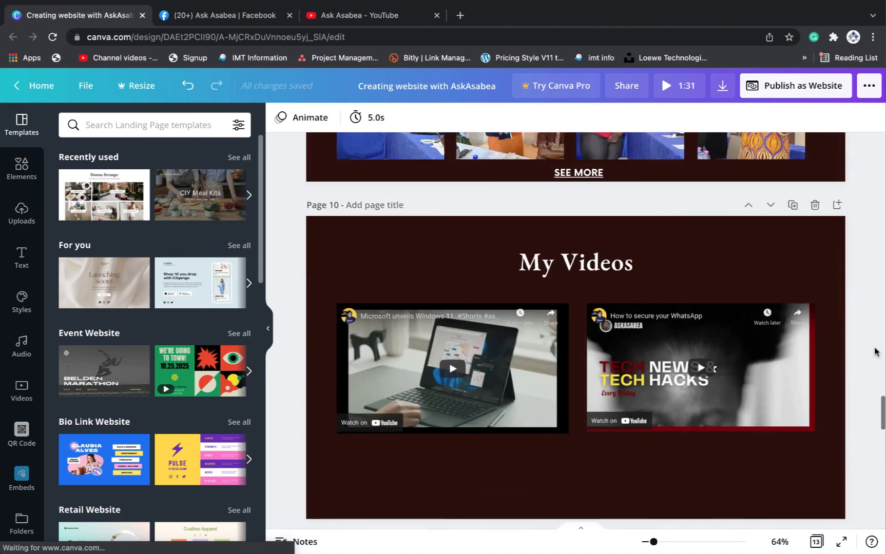
scroll(875, 352, "up", 10)
scroll(876, 351, "down", 8)
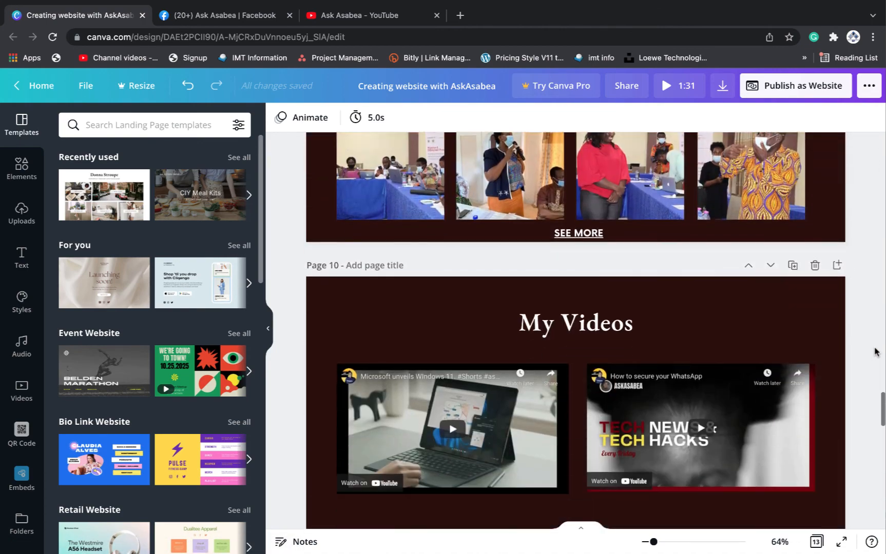
scroll(875, 351, "down", 4)
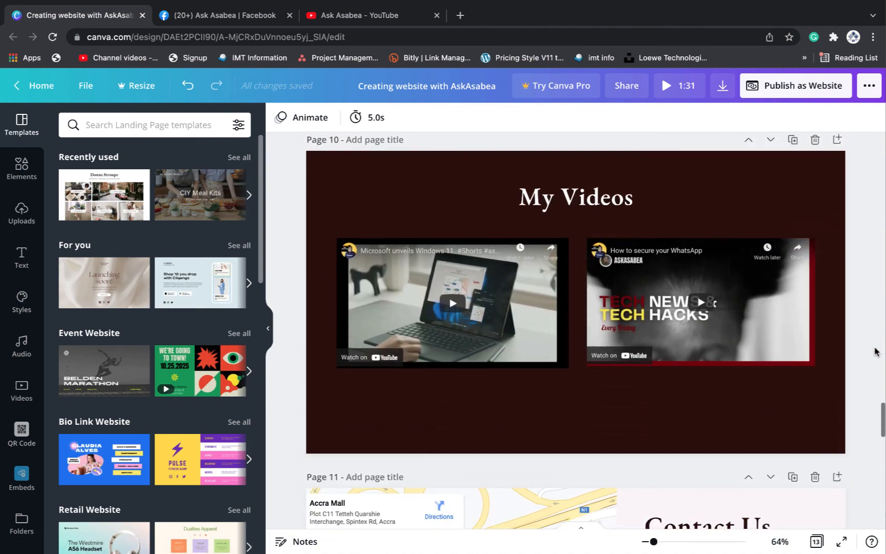
left_click(561, 416)
scroll(590, 389, "up", 20)
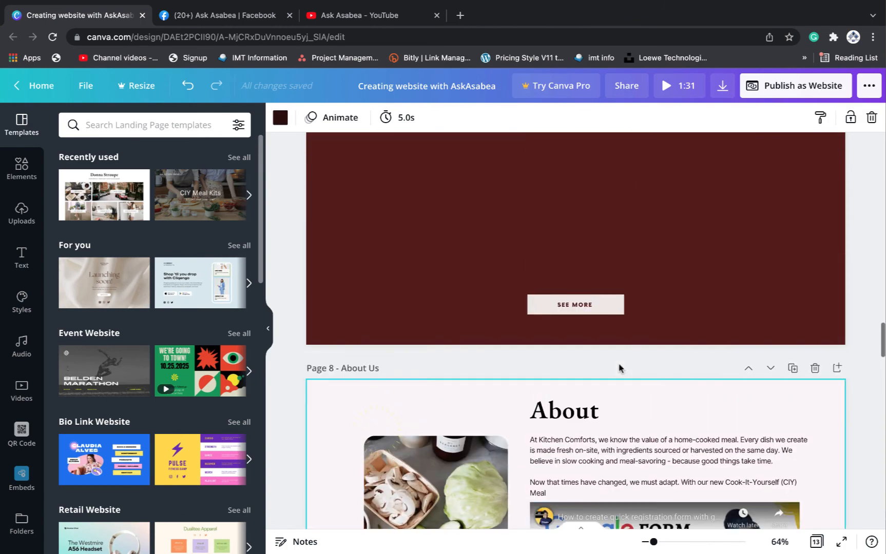
scroll(619, 368, "up", 11)
scroll(619, 368, "down", 5)
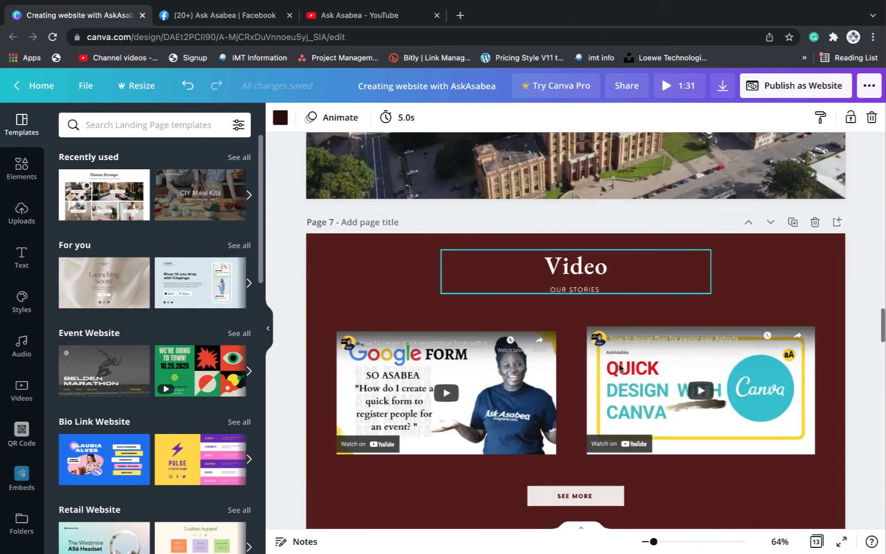
scroll(619, 368, "down", 6)
scroll(619, 368, "up", 10)
scroll(615, 359, "down", 11)
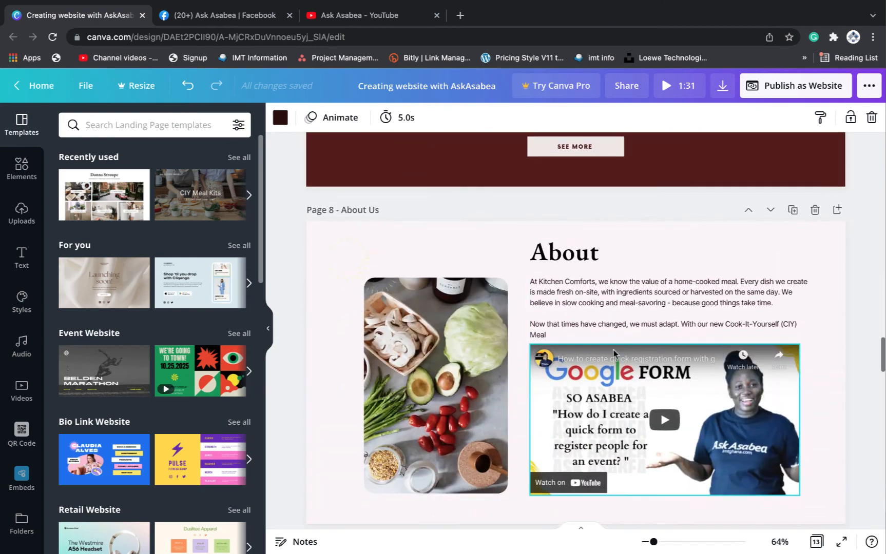
scroll(614, 353, "up", 3)
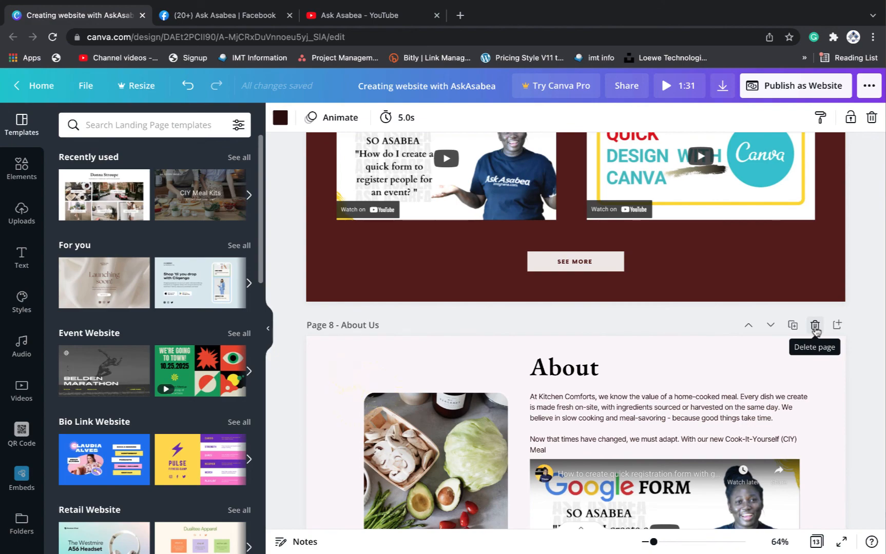
Delete the extra About Us, second Gallery and My Videos pages
left_click(815, 326)
scroll(736, 203, "up", 20)
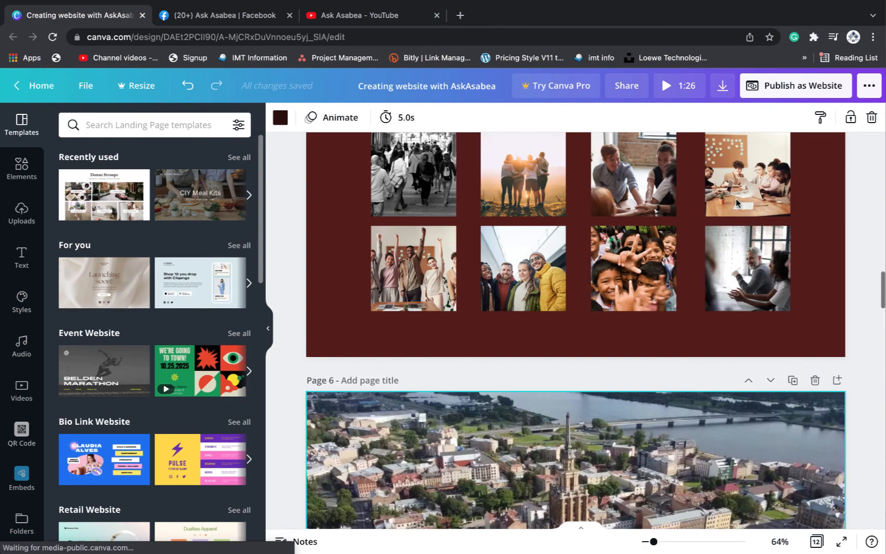
scroll(736, 203, "up", 5)
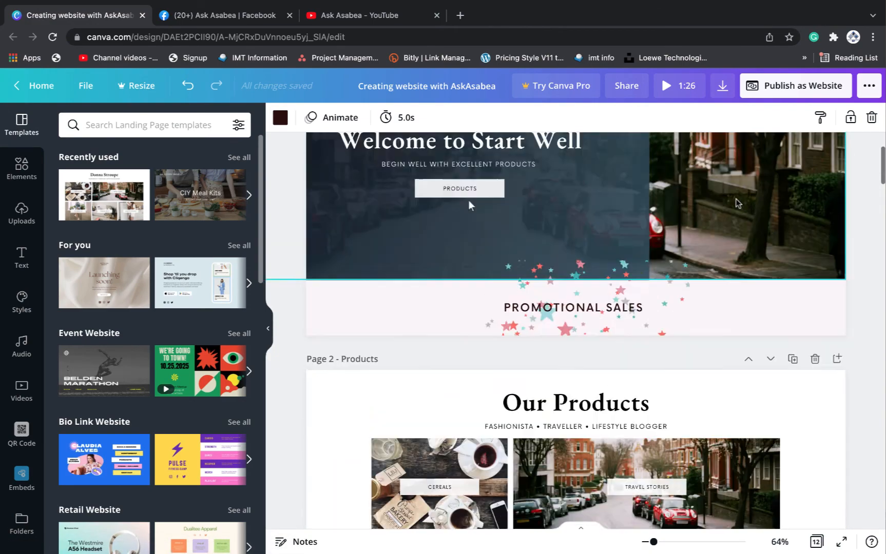
scroll(736, 203, "down", 16)
scroll(736, 203, "down", 8)
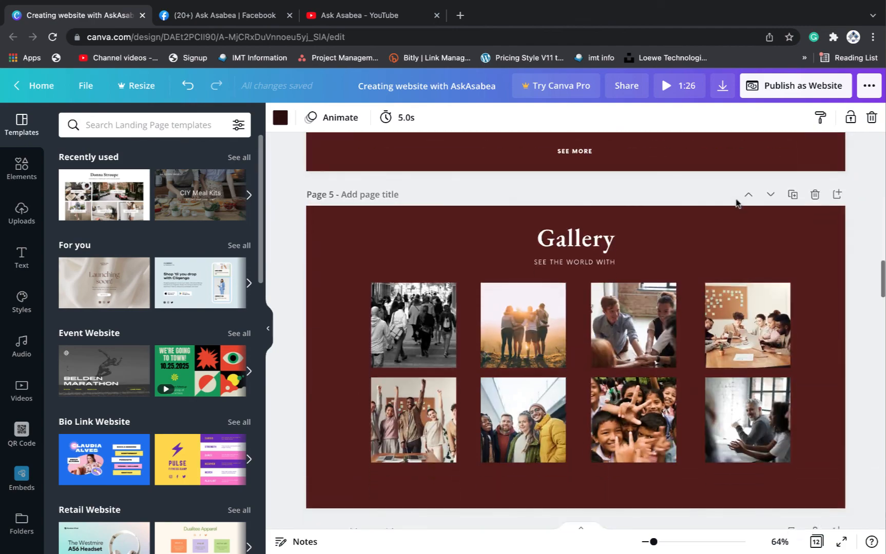
scroll(735, 203, "up", 3)
scroll(735, 203, "down", 5)
scroll(736, 203, "down", 15)
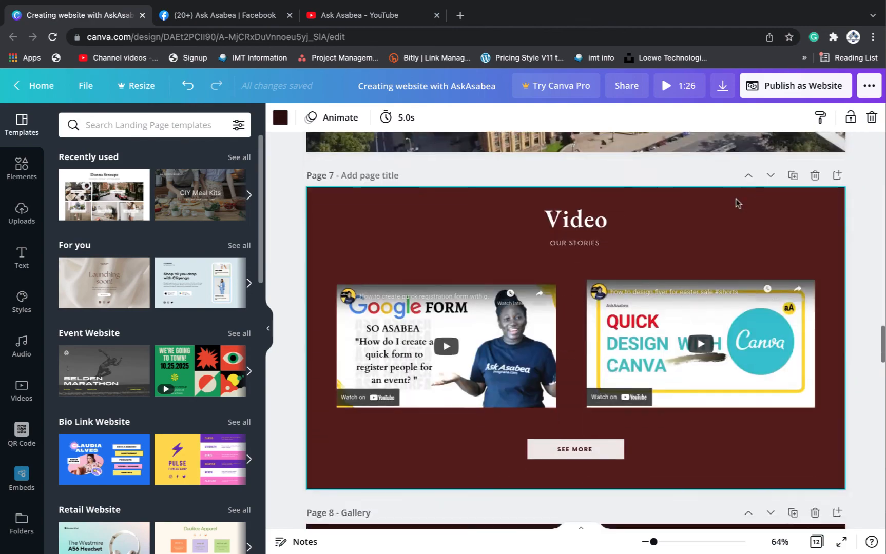
scroll(736, 203, "up", 12)
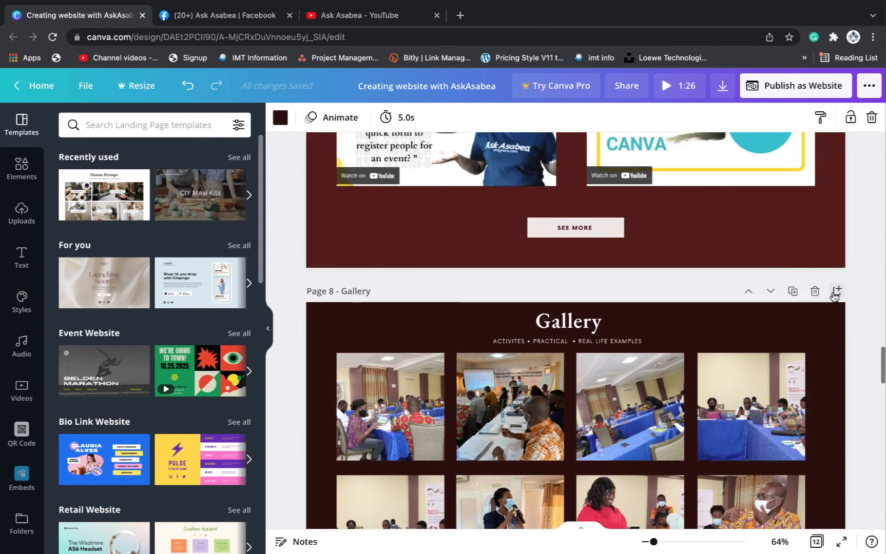
left_click(814, 292)
scroll(739, 288, "down", 1)
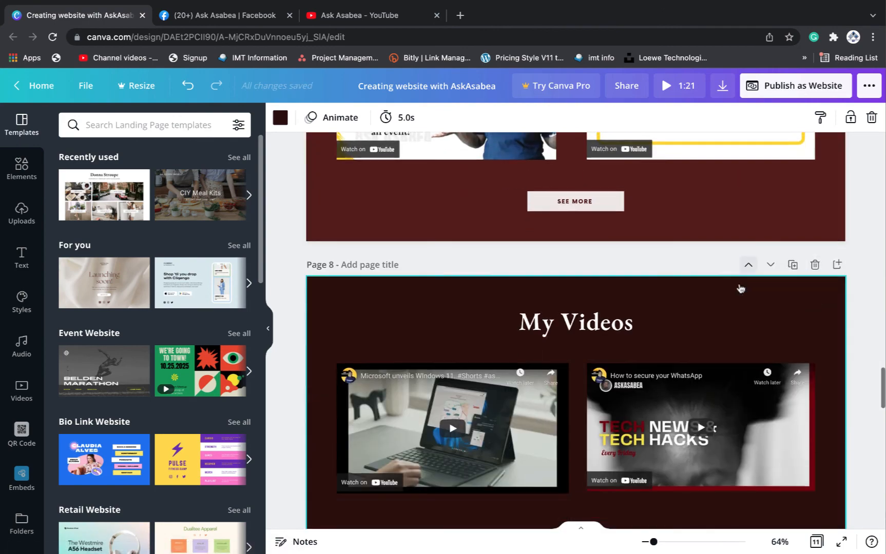
left_click(814, 236)
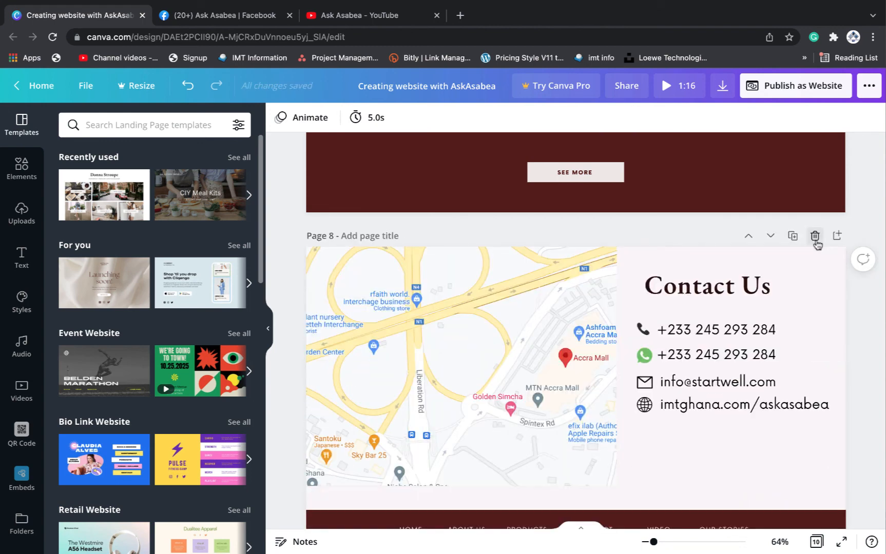
Delete the Get In Touch and Our Team pages, leaving eight pages
scroll(871, 340, "down", 3)
scroll(873, 341, "down", 1)
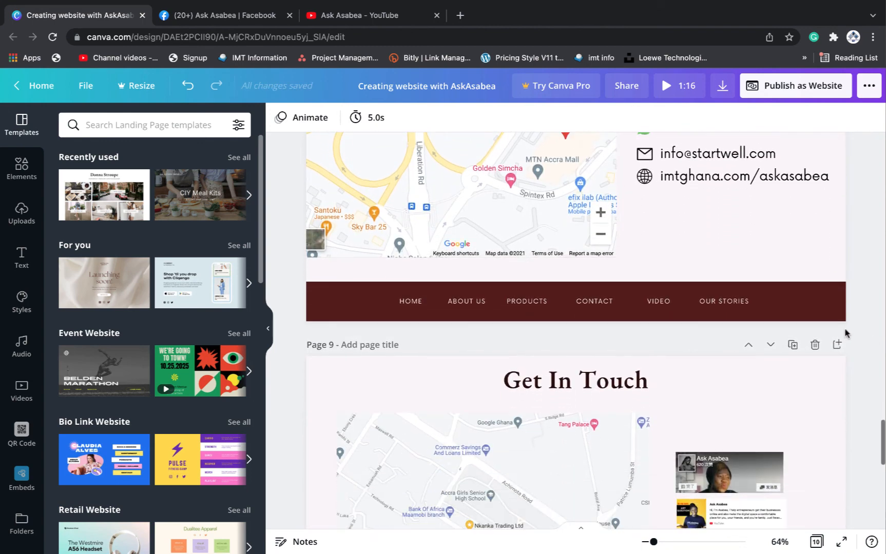
left_click(814, 346)
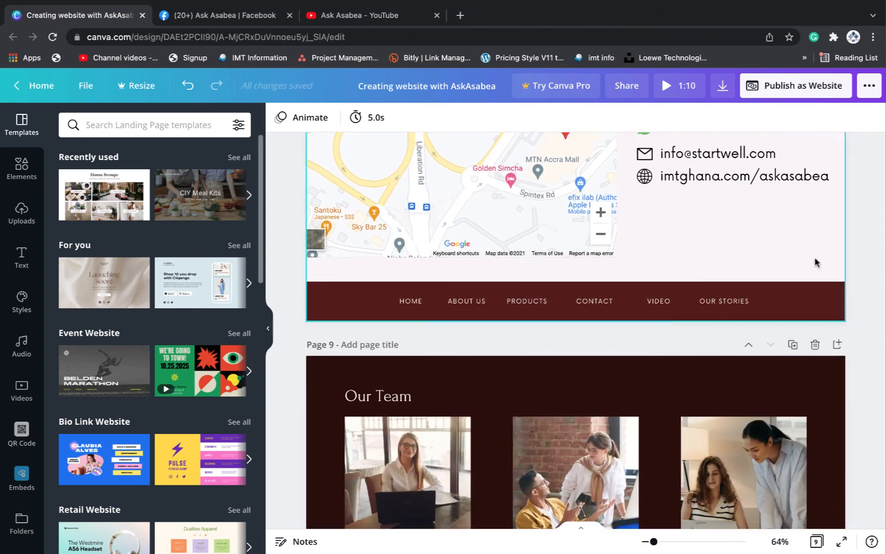
scroll(818, 358, "down", 3)
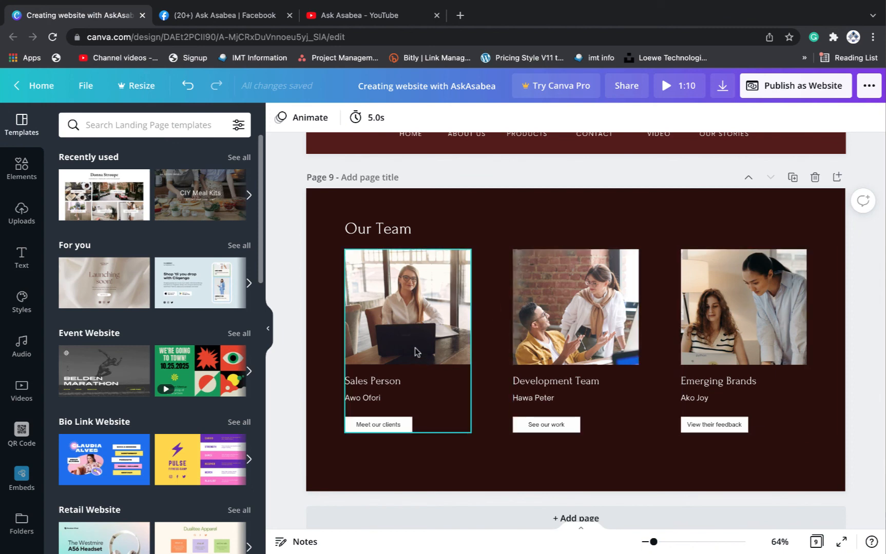
scroll(835, 333, "down", 1)
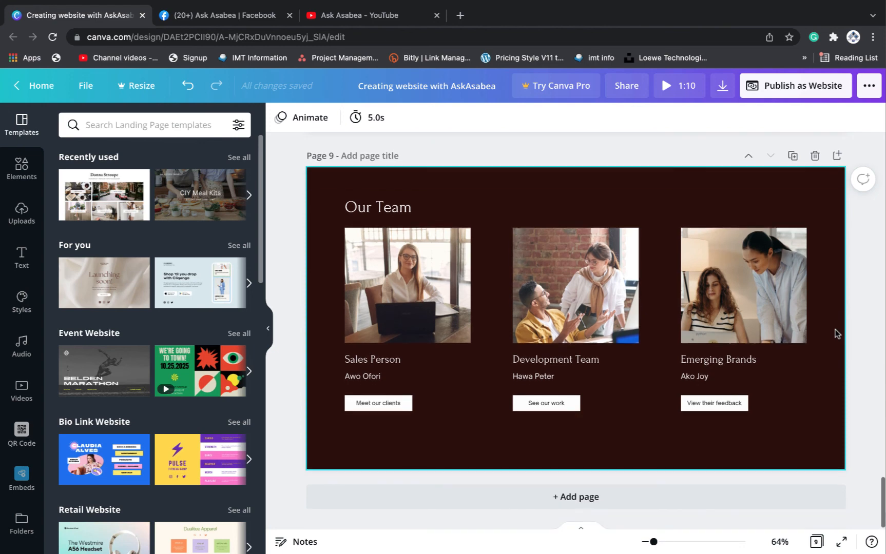
scroll(836, 334, "up", 1)
scroll(836, 334, "down", 1)
scroll(835, 333, "up", 2)
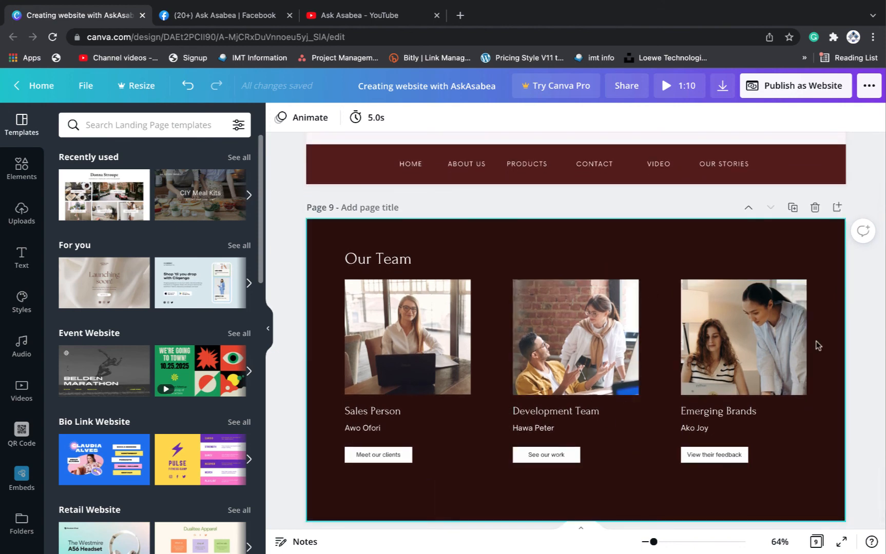
left_click(814, 207)
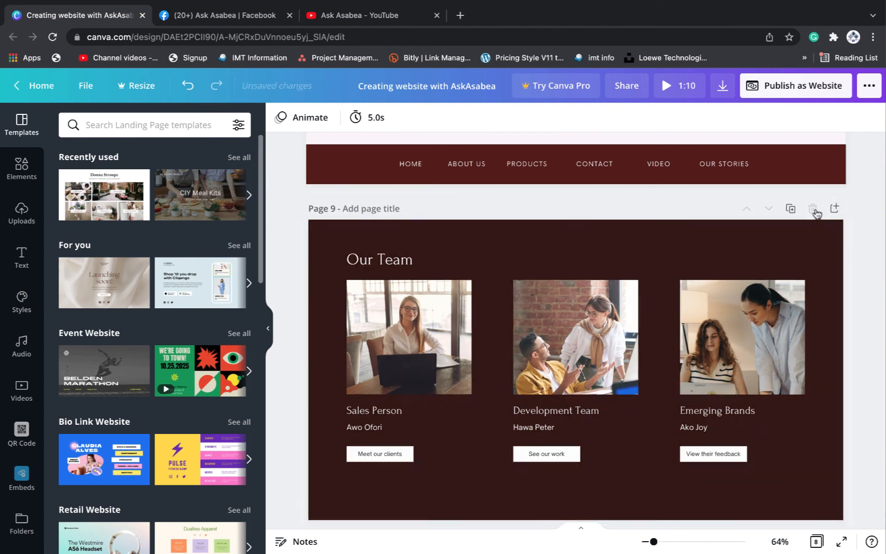
scroll(837, 264, "up", 20)
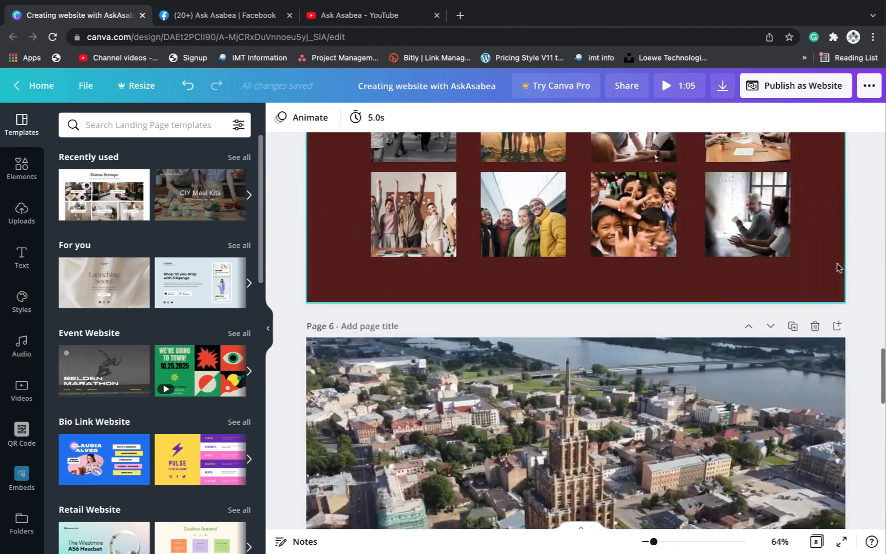
scroll(465, 332, "up", 4)
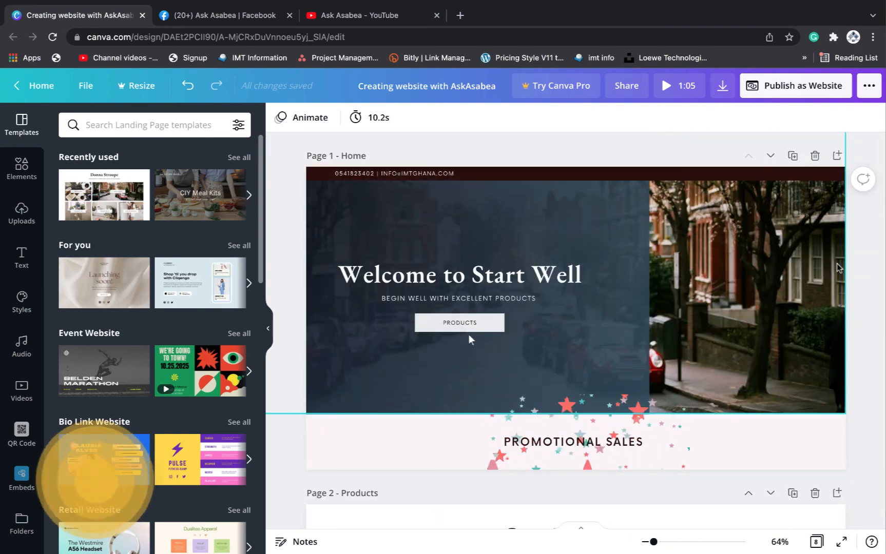
Choose the Scrolling web style in the website publishing options and open the site preview
left_click(787, 94)
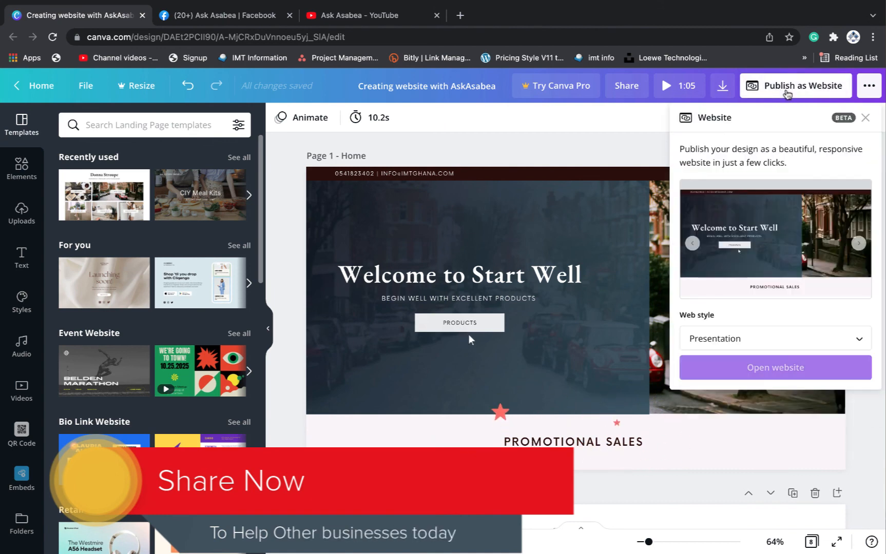
left_click(858, 339)
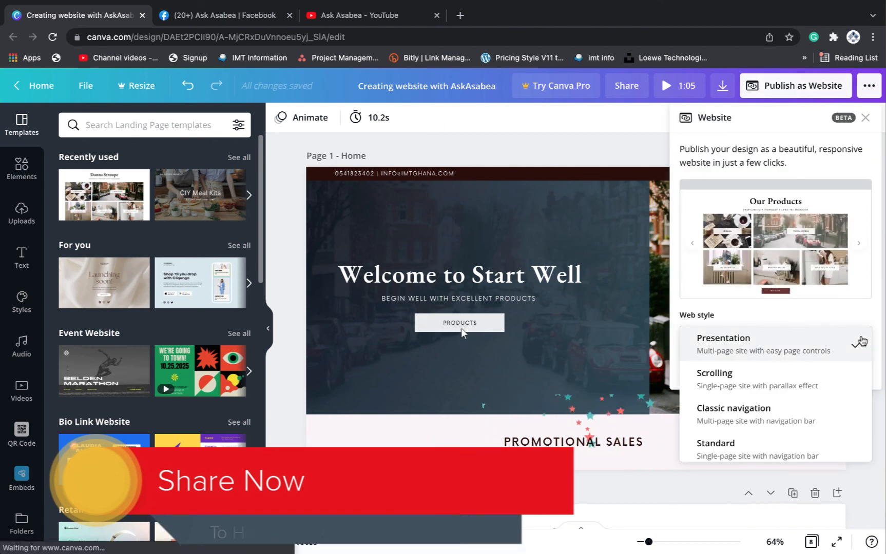
left_click(818, 382)
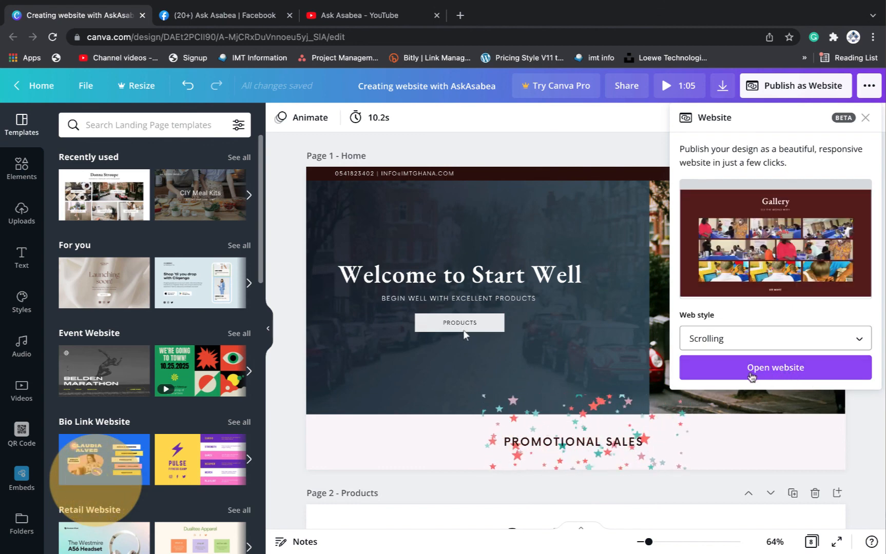
left_click(751, 372)
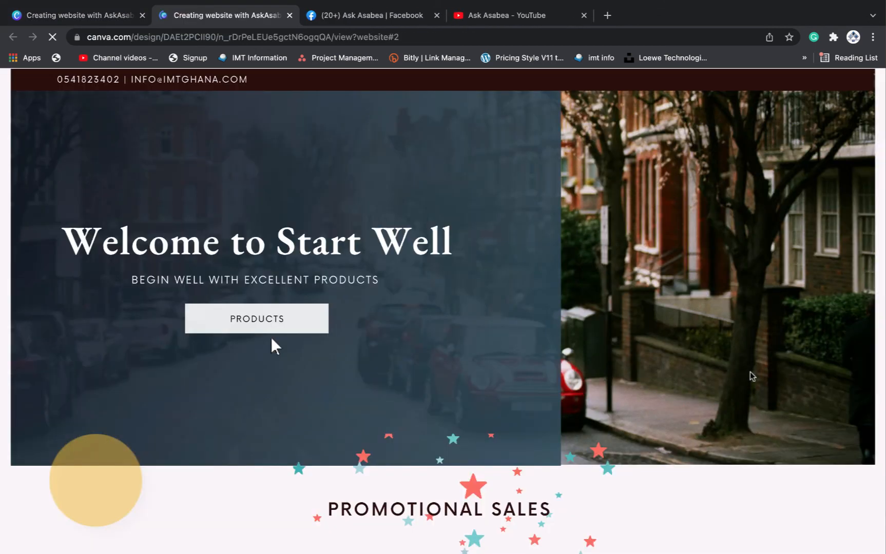
Test the PRODUCTS button twice, confirming it jumps to the Our Products section
scroll(262, 330, "down", 3)
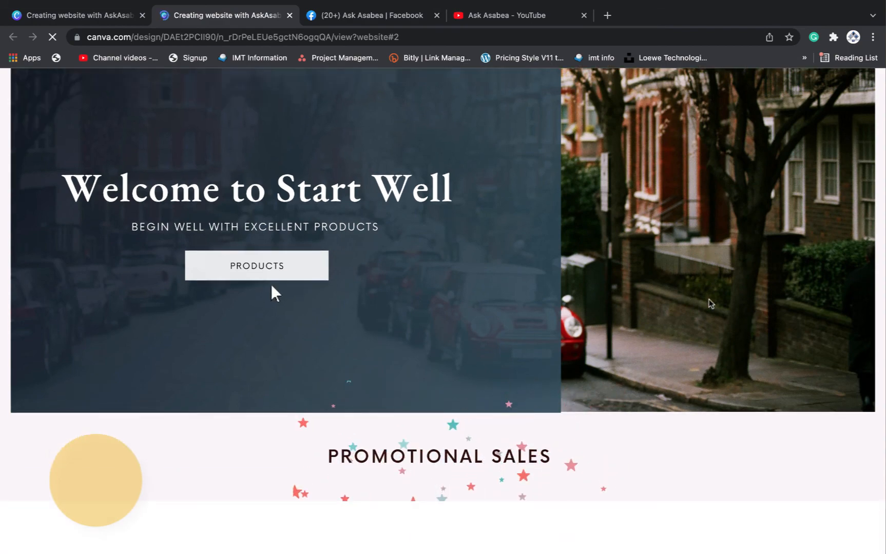
scroll(708, 299, "up", 1)
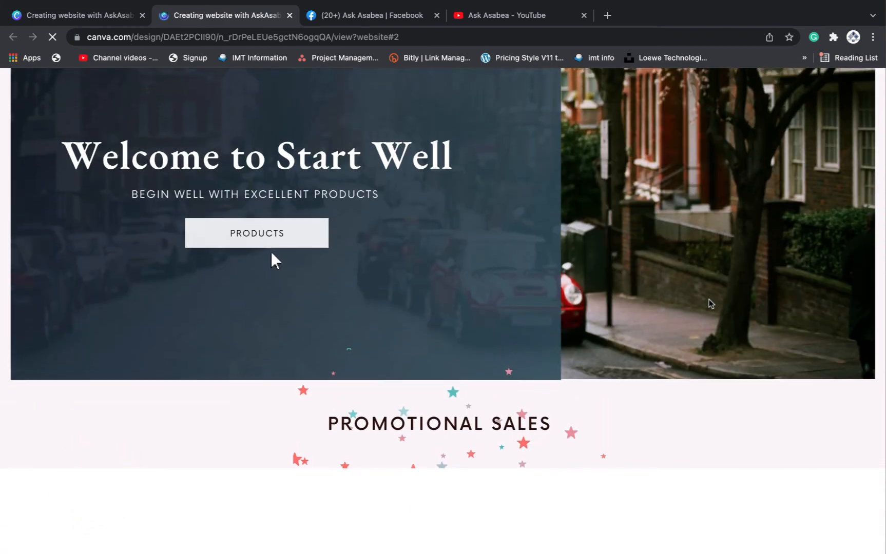
left_click(271, 246)
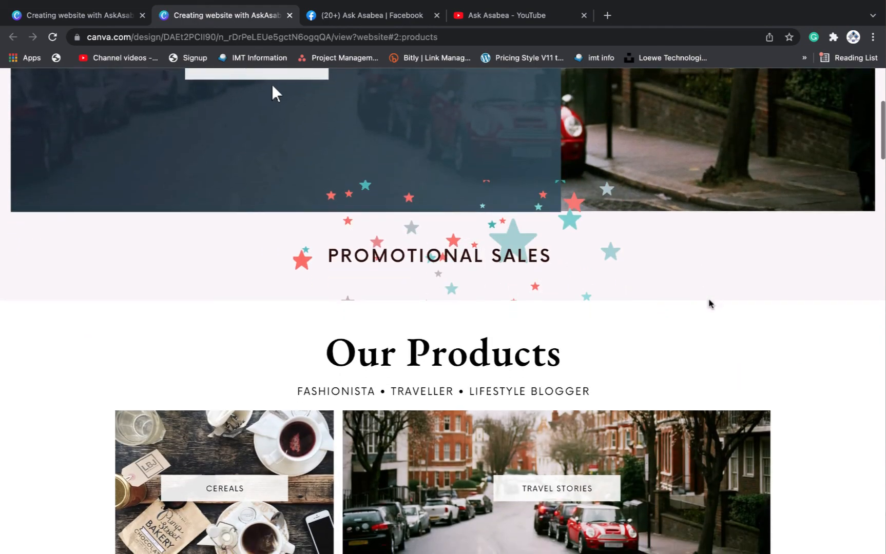
scroll(272, 87, "up", 8)
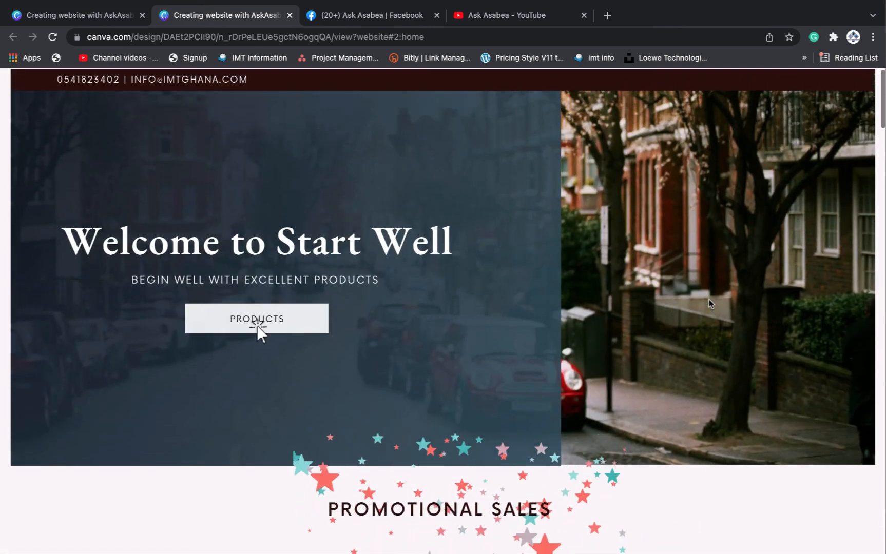
scroll(709, 300, "down", 1)
scroll(709, 299, "up", 1)
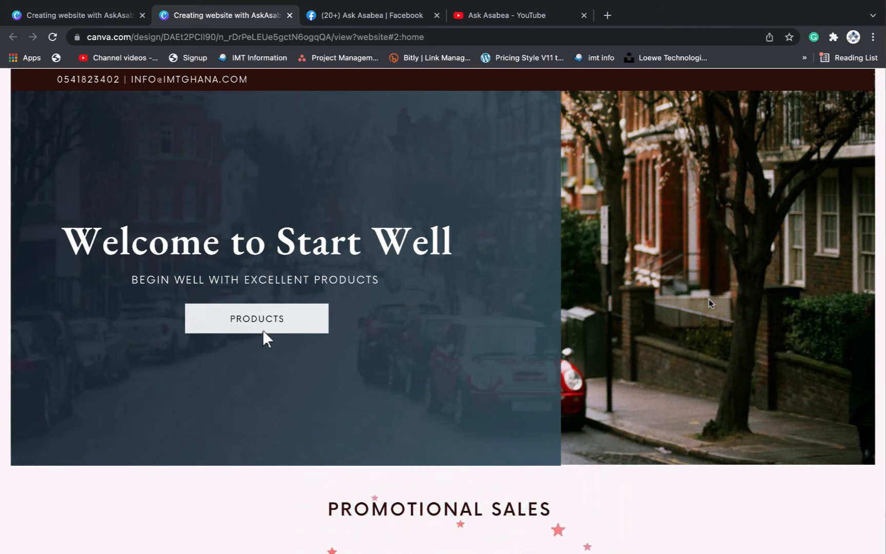
scroll(709, 303, "down", 1)
scroll(709, 303, "up", 1)
scroll(708, 303, "down", 2)
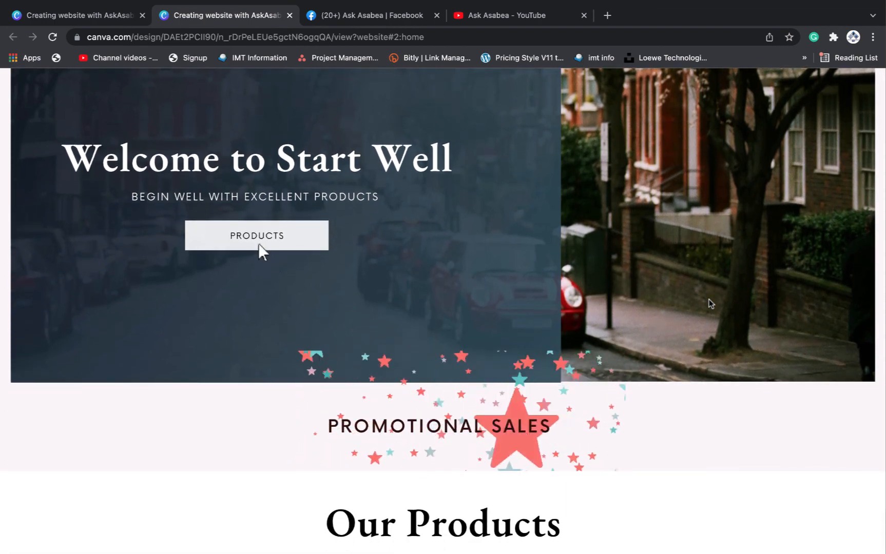
scroll(708, 302, "down", 1)
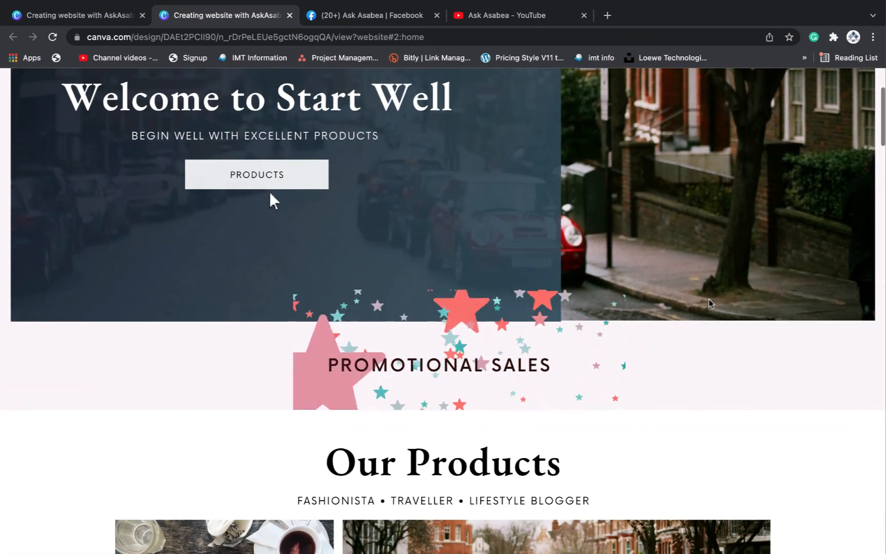
scroll(708, 303, "up", 2)
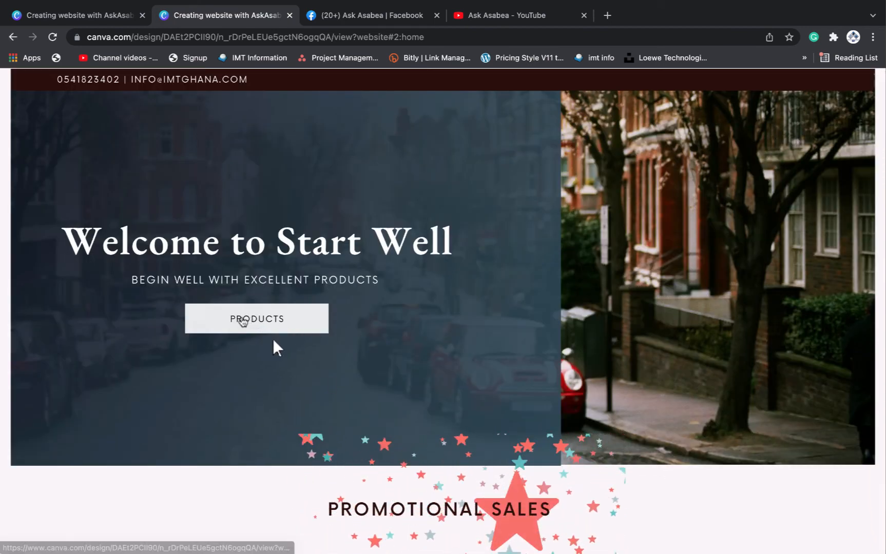
left_click(254, 322)
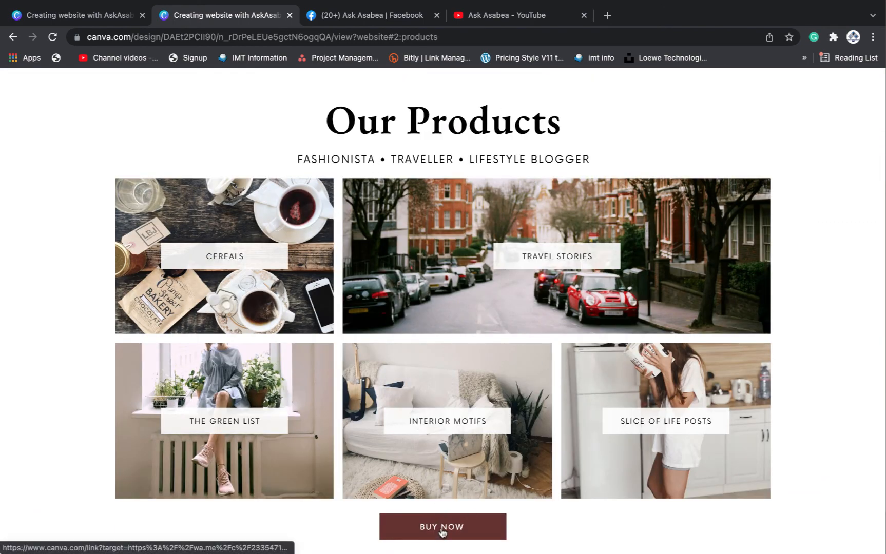
scroll(443, 516, "down", 1)
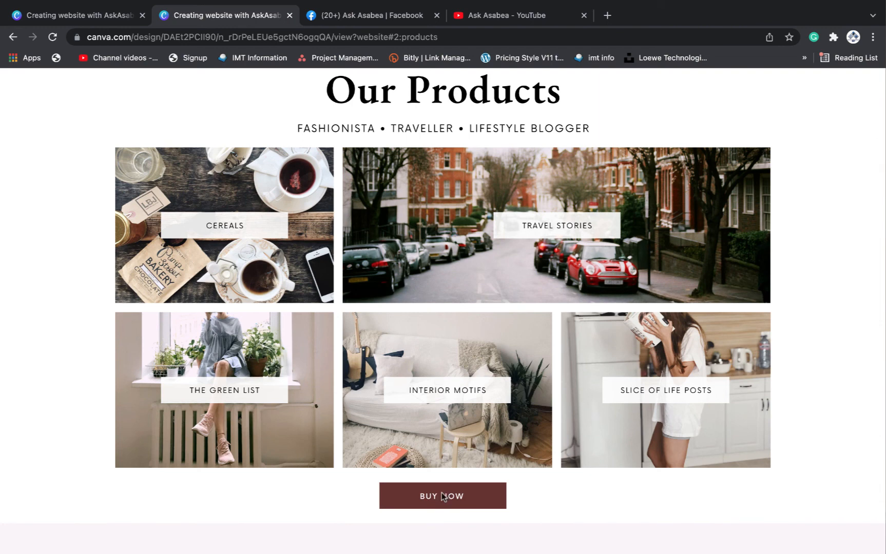
Test where the BUY NOW link leads, then return to the site's gallery
left_click(445, 495)
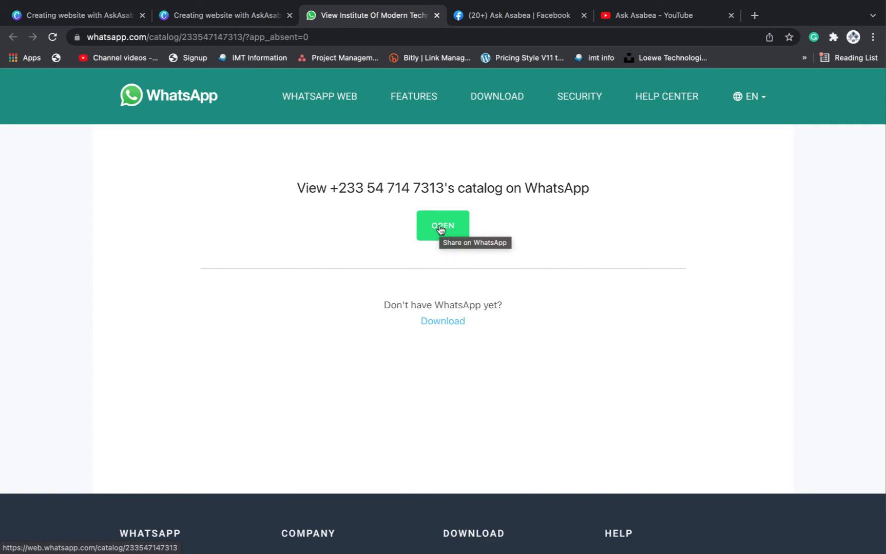
left_click(217, 46)
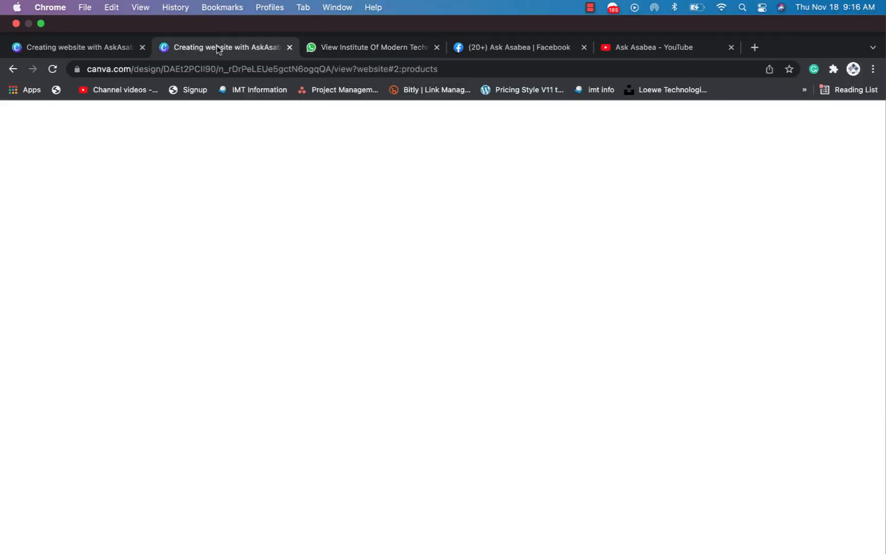
scroll(543, 398, "down", 6)
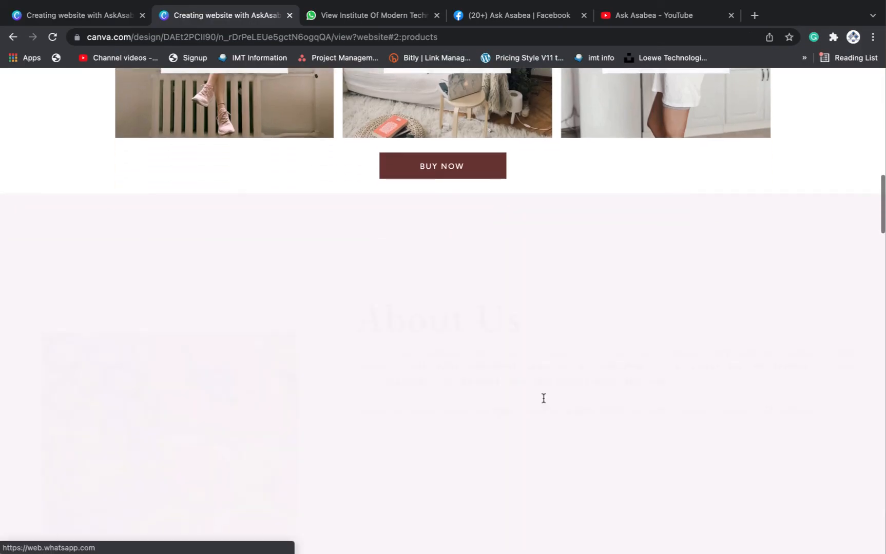
scroll(543, 398, "down", 5)
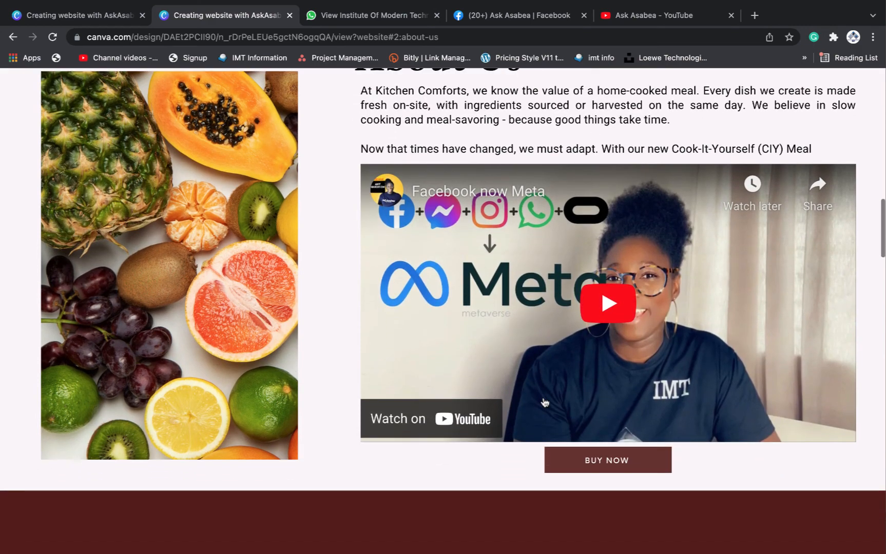
scroll(545, 402, "down", 1)
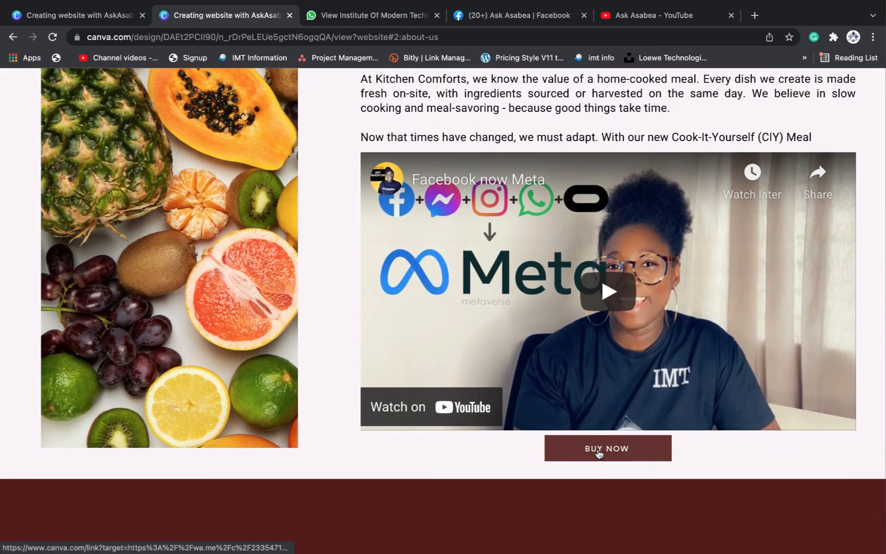
scroll(596, 452, "down", 5)
scroll(598, 453, "down", 6)
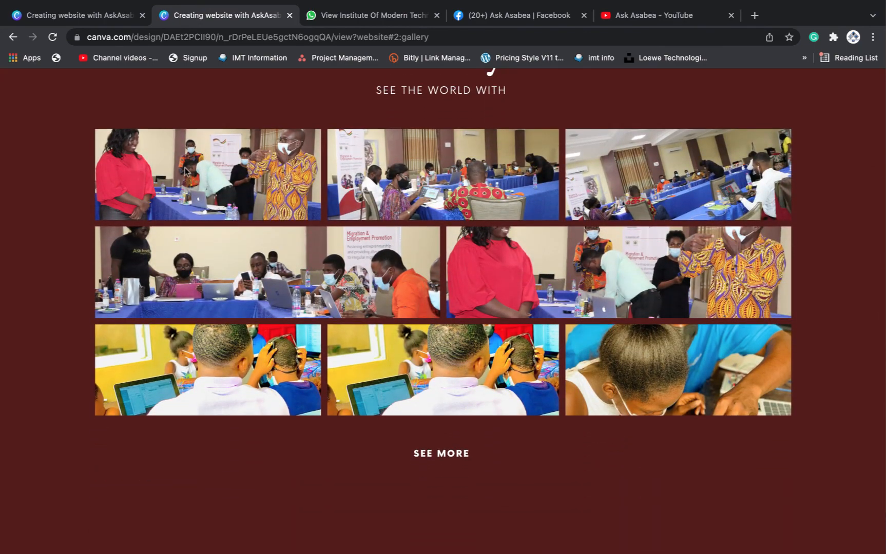
Follow the gallery's SEE MORE link to the Facebook photos page and come back
left_click(444, 458)
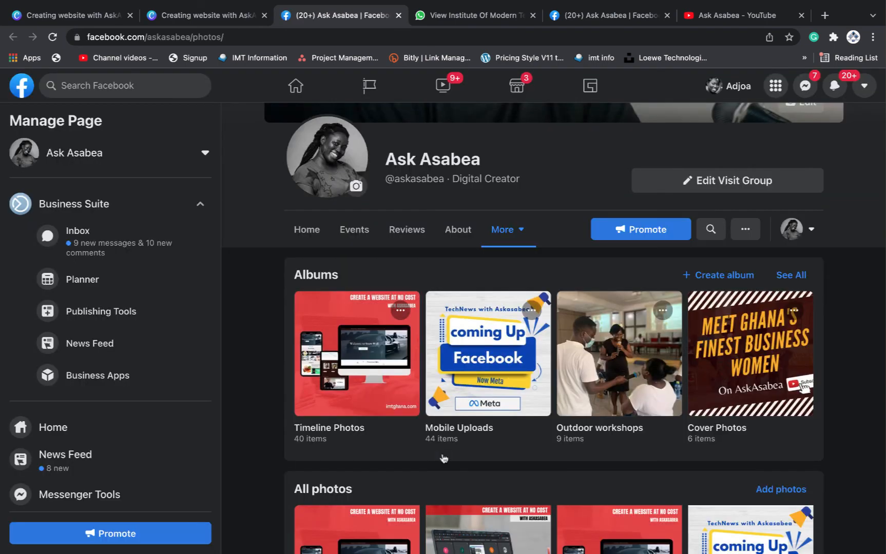
scroll(508, 399, "down", 3)
scroll(510, 397, "down", 4)
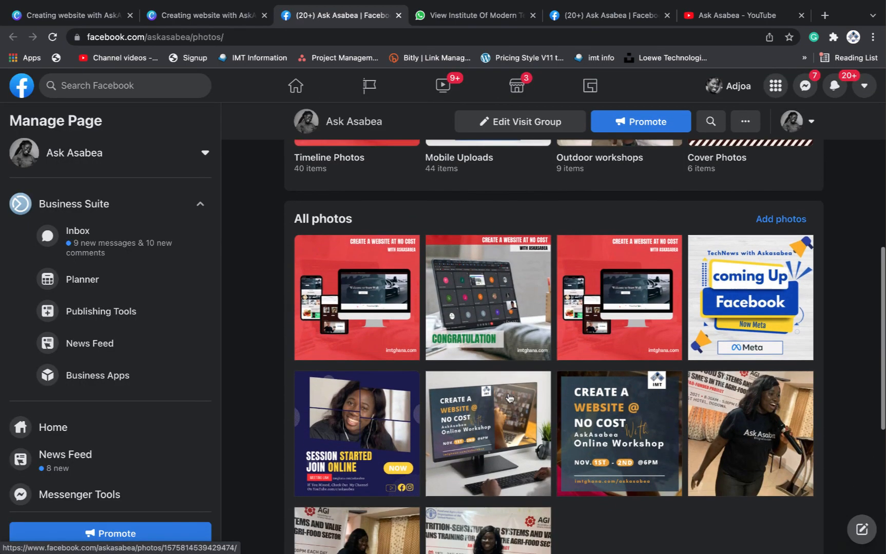
scroll(509, 389, "down", 5)
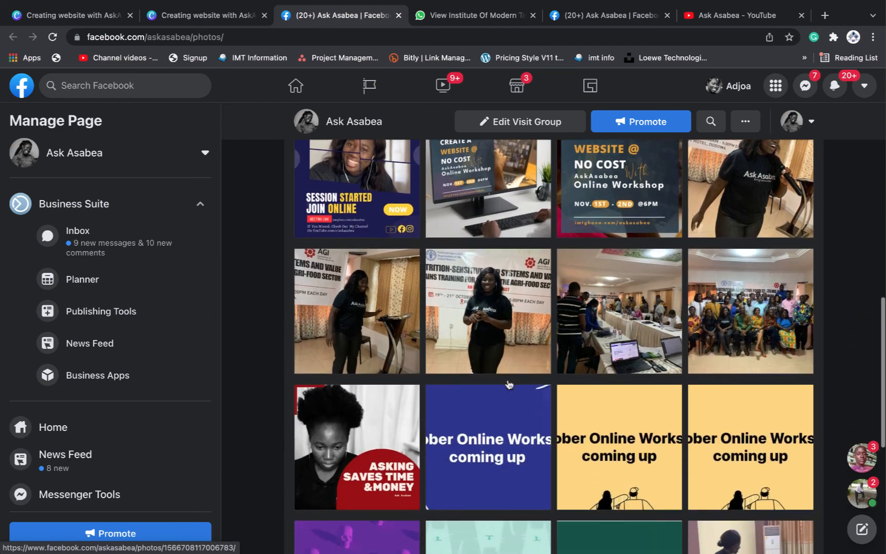
scroll(508, 384, "down", 8)
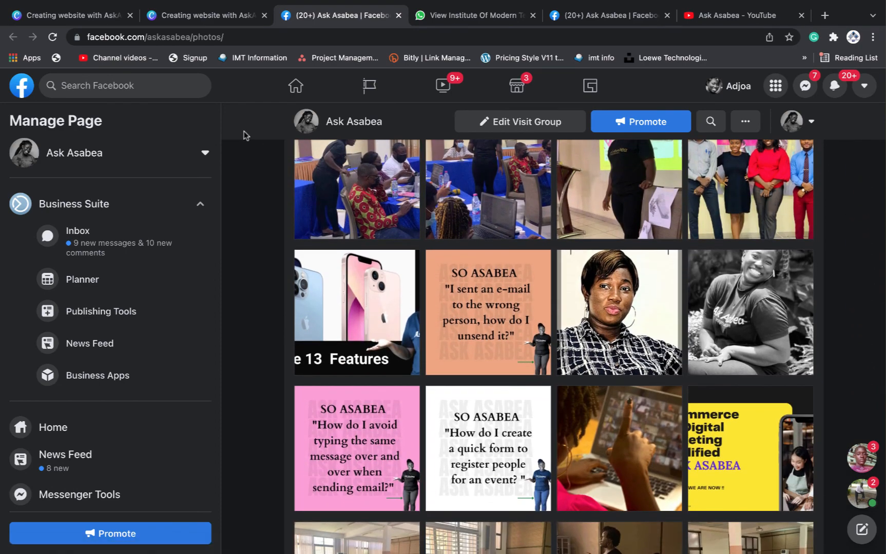
left_click(188, 18)
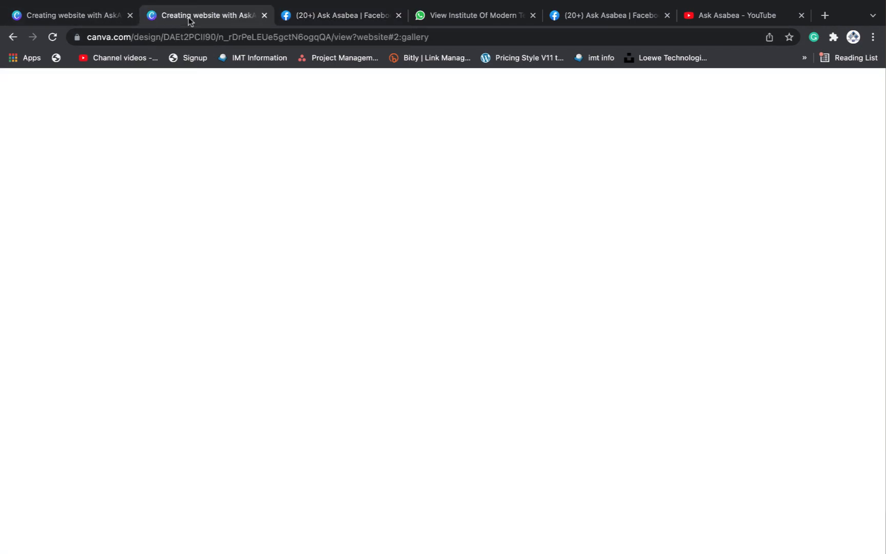
Play the city aerial video, then play and pause the Google Form tutorial video
scroll(383, 275, "down", 7)
scroll(383, 272, "down", 5)
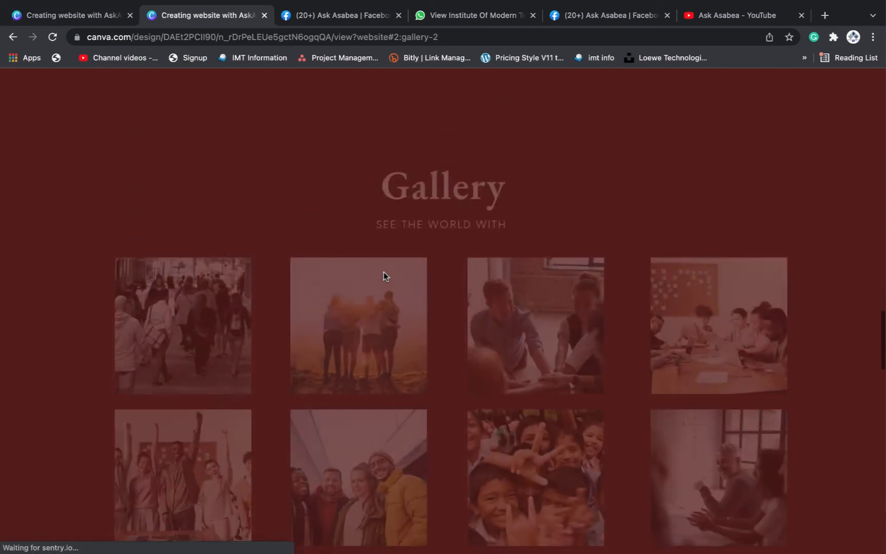
scroll(384, 272, "down", 8)
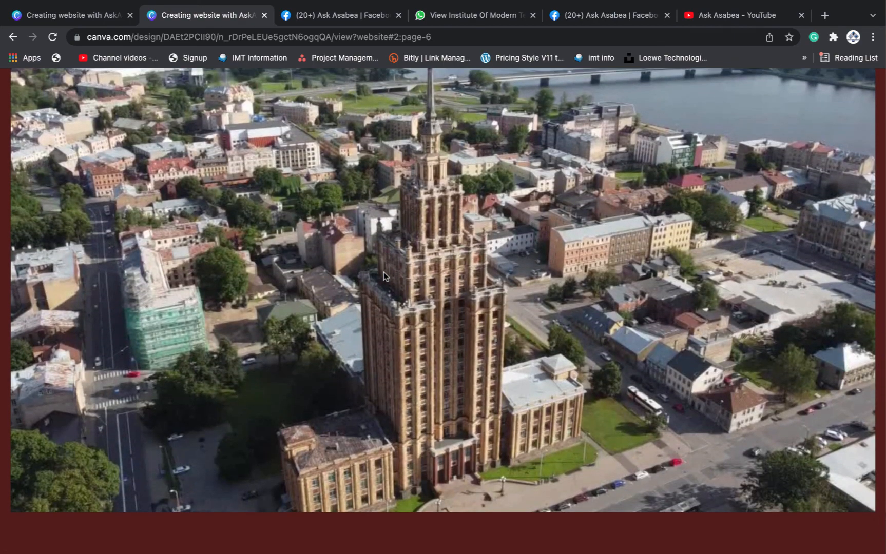
left_click(383, 272)
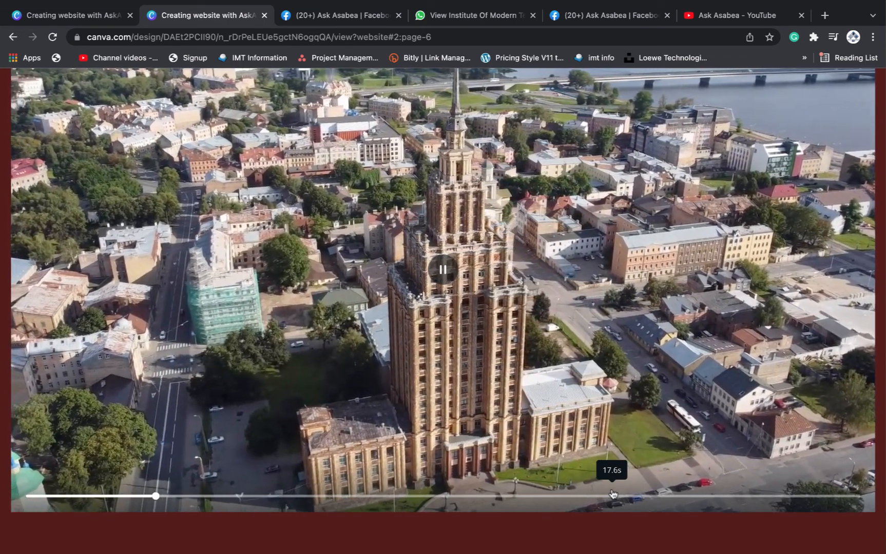
scroll(611, 488, "down", 6)
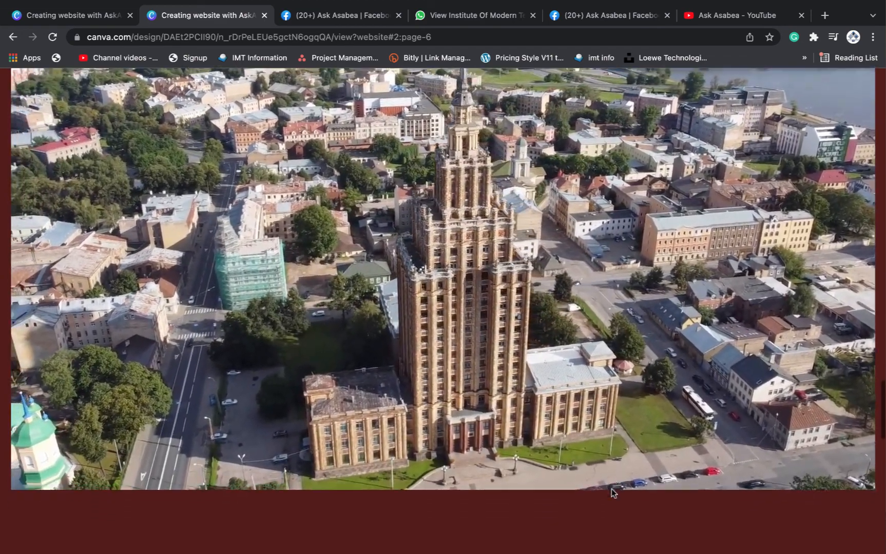
scroll(611, 493, "down", 2)
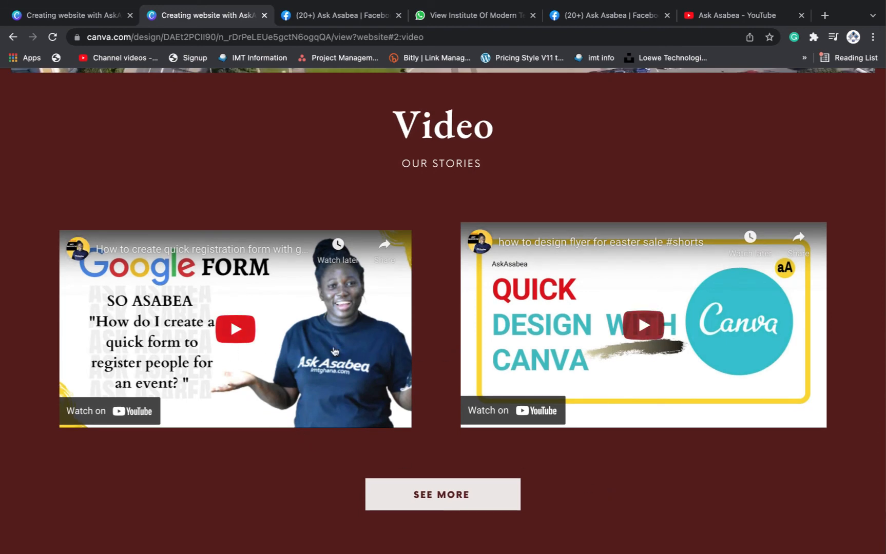
left_click(234, 332)
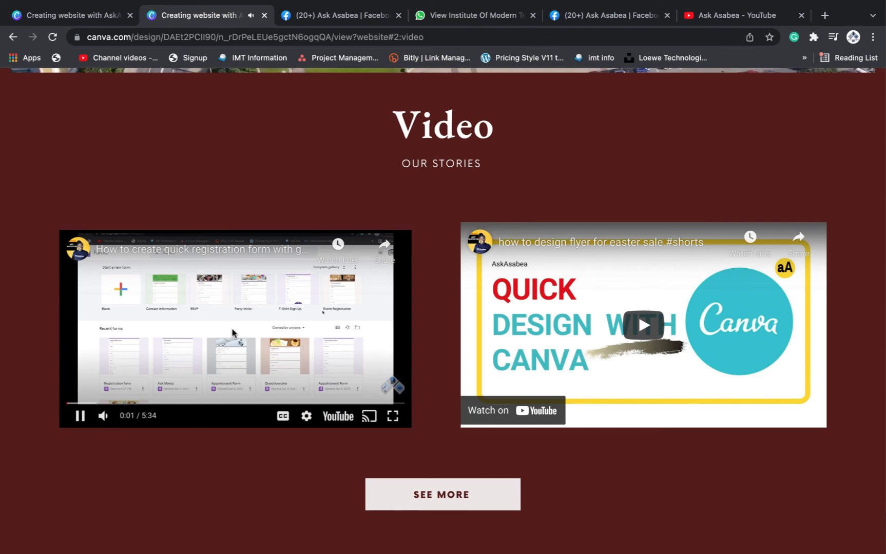
left_click(233, 334)
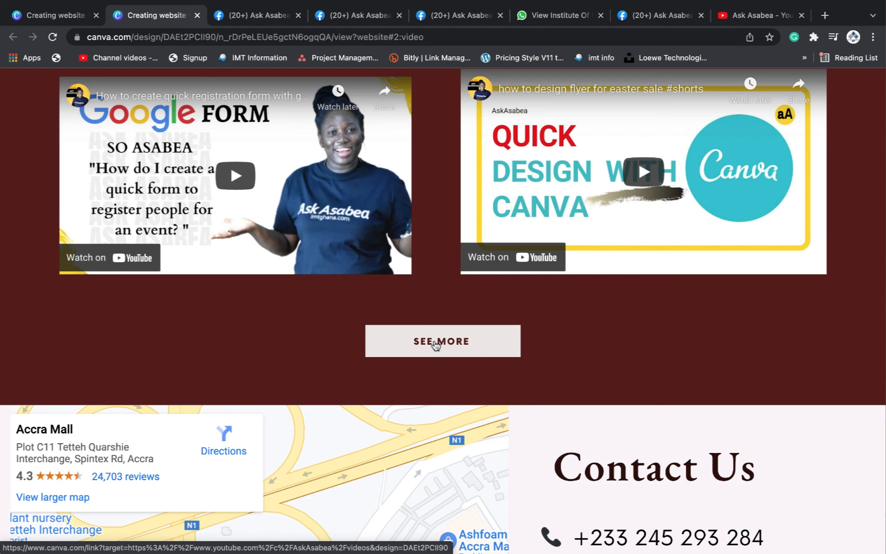
Follow the video section's SEE MORE to the YouTube Videos page, then scroll to Contact Us
left_click(434, 343)
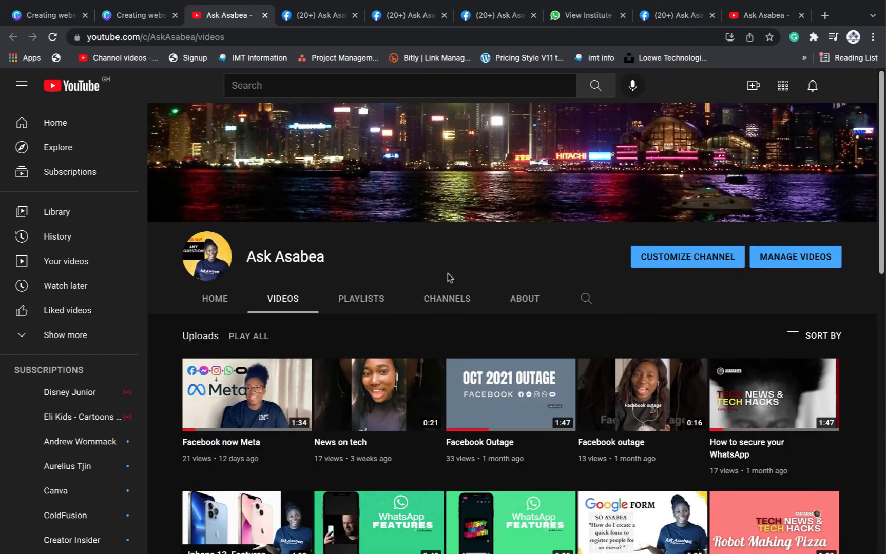
scroll(475, 406, "down", 8)
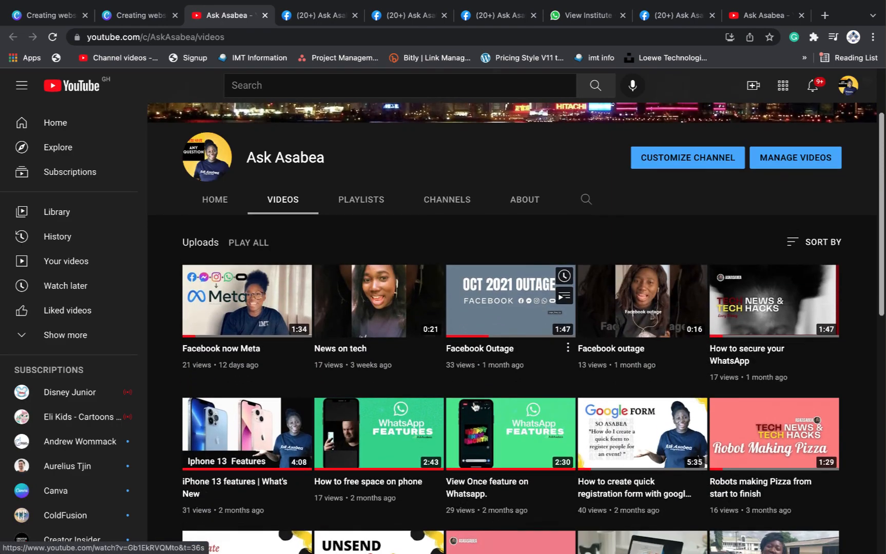
scroll(475, 406, "up", 10)
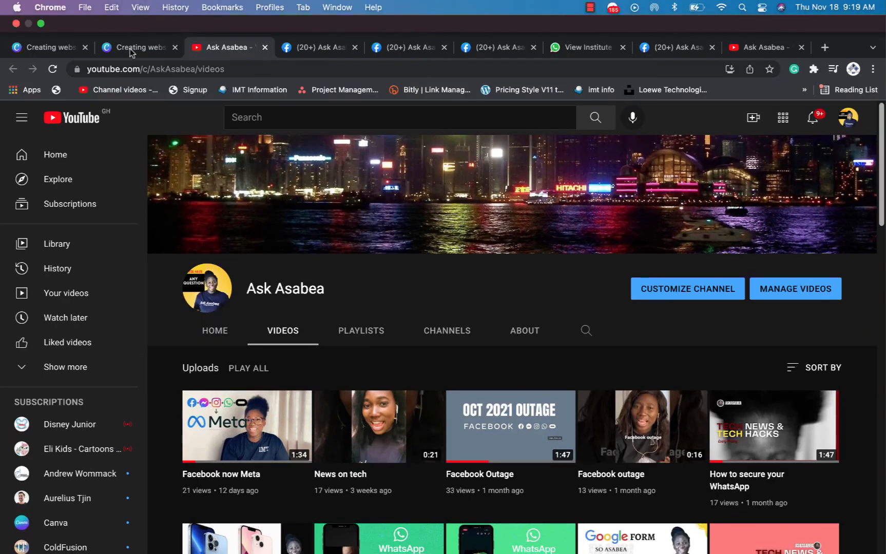
left_click(131, 48)
scroll(513, 231, "up", 5)
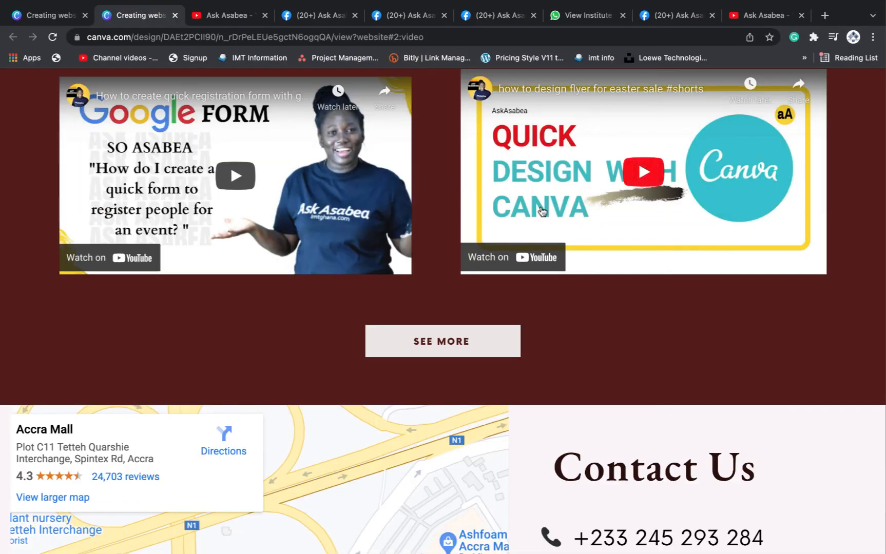
scroll(542, 212, "down", 2)
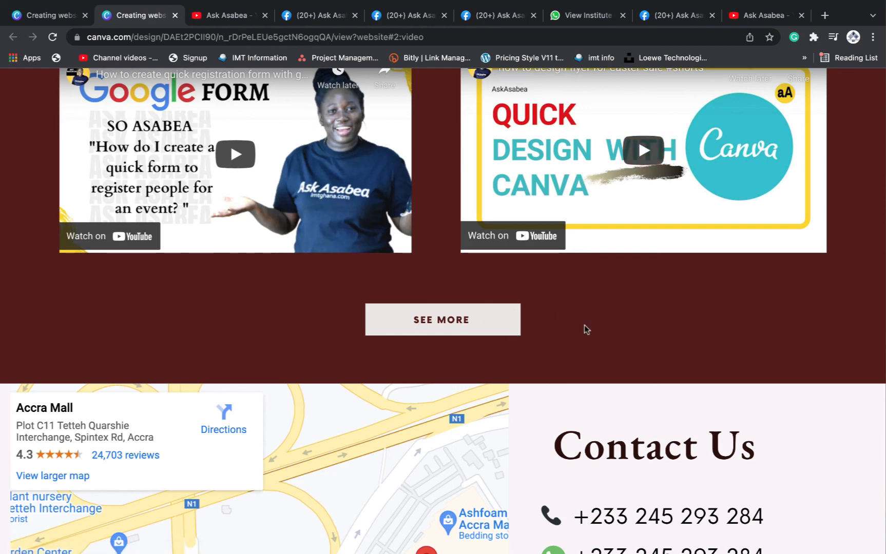
scroll(586, 329, "up", 1)
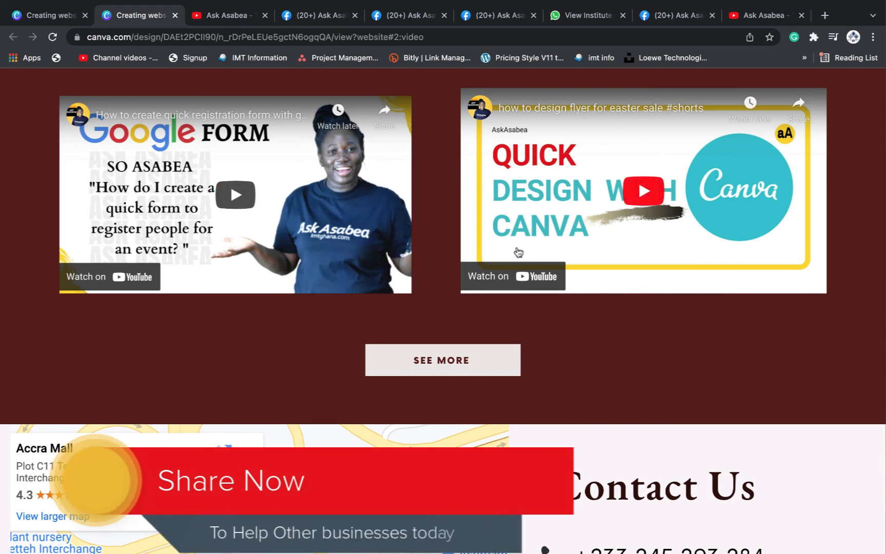
scroll(519, 251, "down", 5)
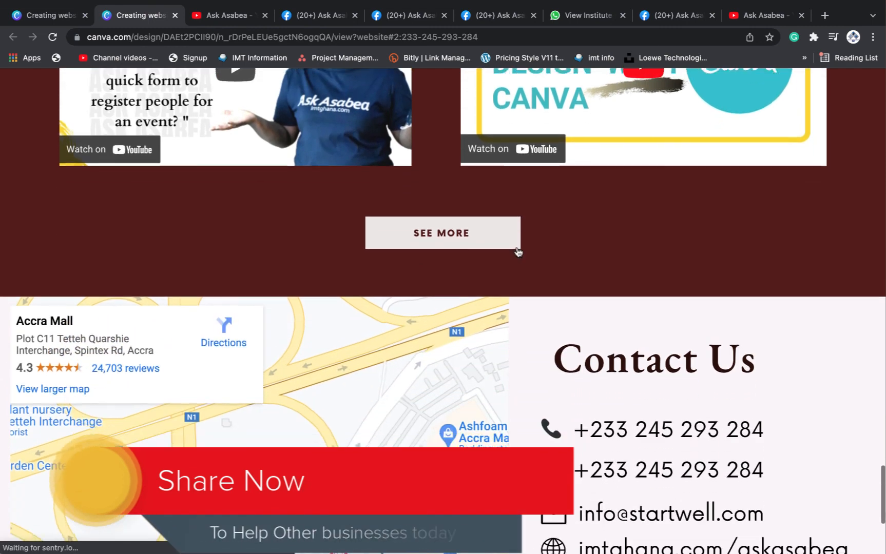
scroll(518, 249, "down", 3)
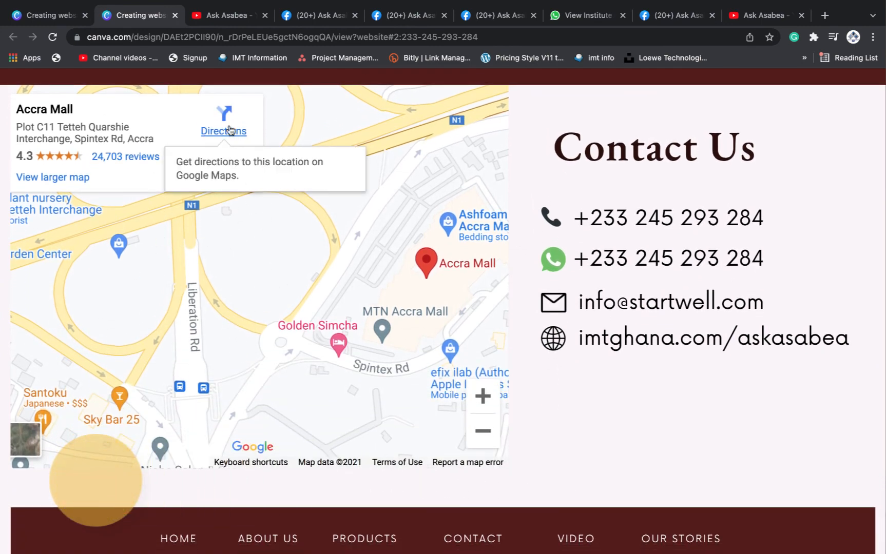
Open Google Maps directions to Accra Mall from the embedded map, then return to Contact Us
left_click(224, 129)
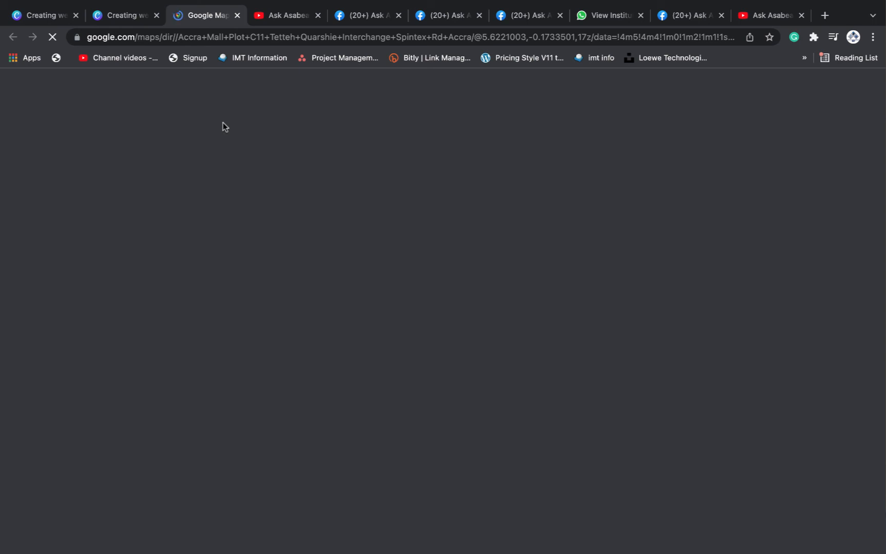
left_click(124, 17)
left_click(205, 18)
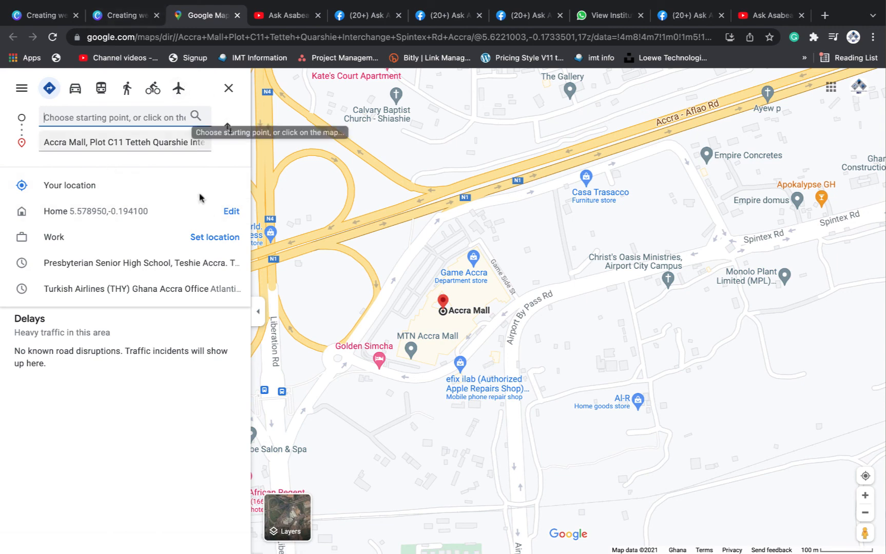
left_click(123, 13)
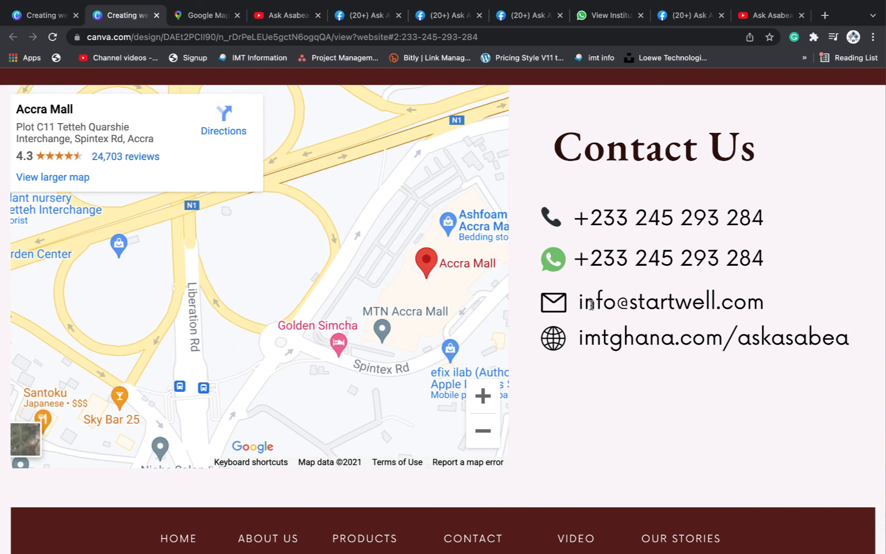
Scroll the published site, highlight then deselect the contact details, and jump back home
scroll(718, 393, "down", 1)
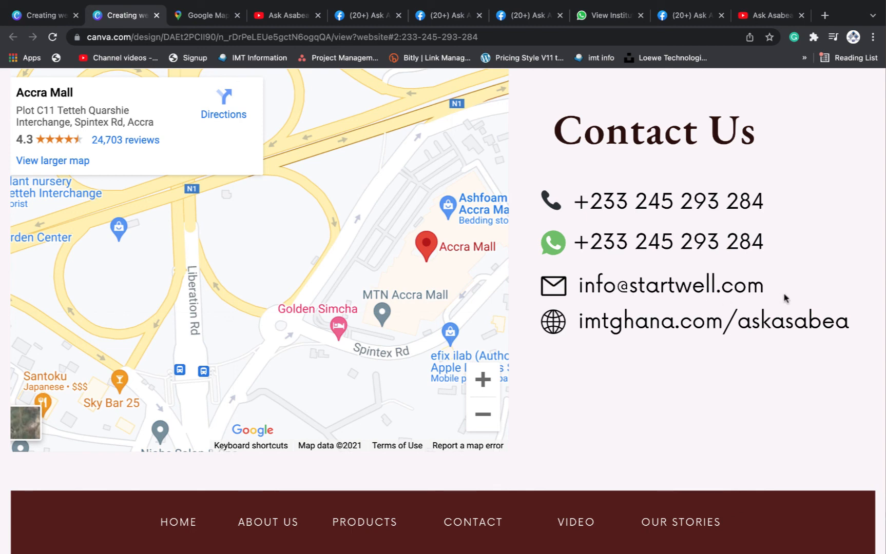
left_click_drag(759, 289, 637, 287)
left_click(647, 339)
left_click(178, 528)
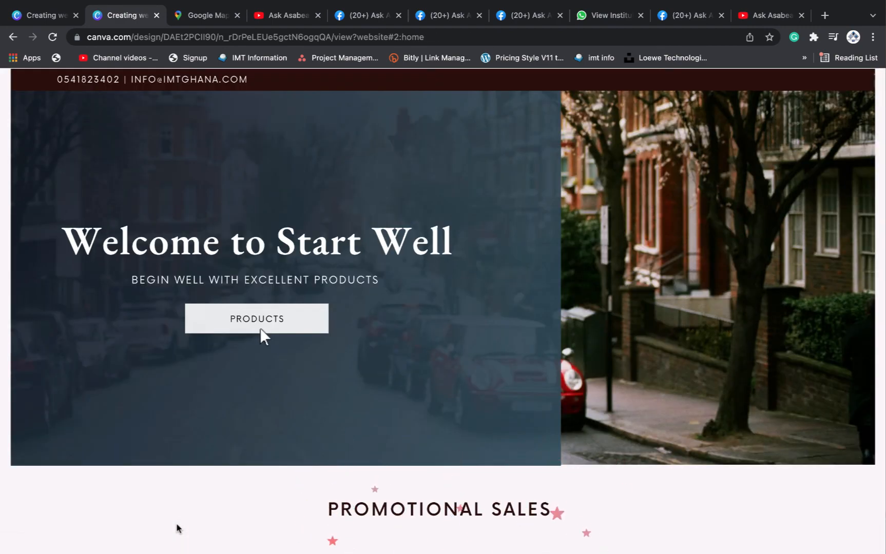
Confirm the Products, About Us, Our Products and Contact links each reach their section
left_click(257, 324)
scroll(311, 331, "down", 20)
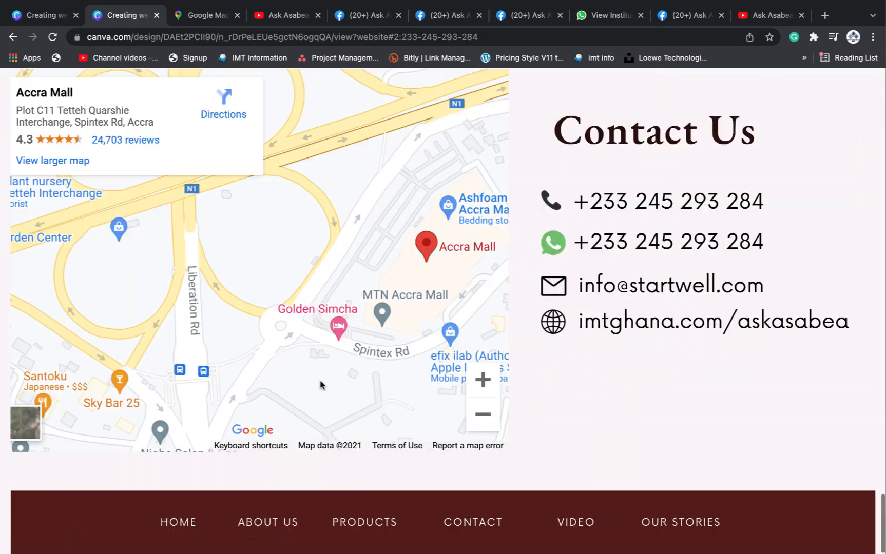
left_click(275, 523)
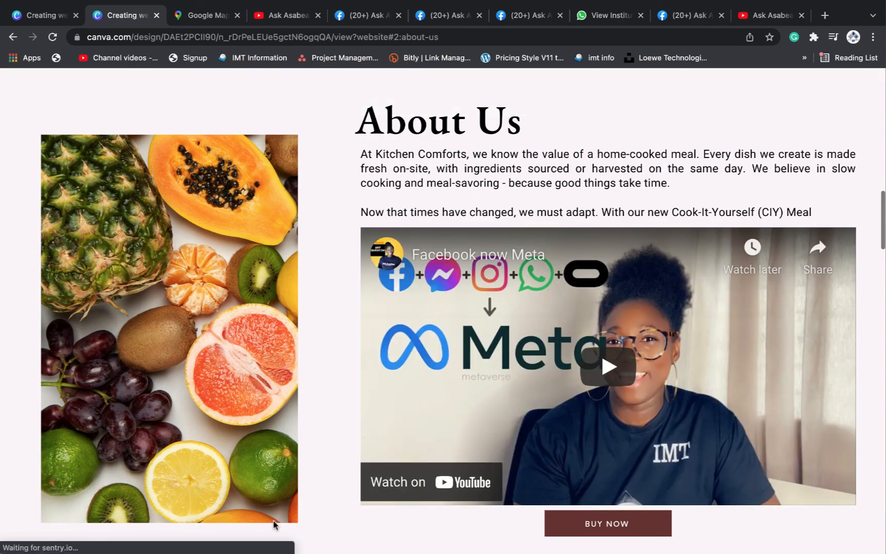
scroll(274, 524, "down", 15)
scroll(456, 494, "down", 10)
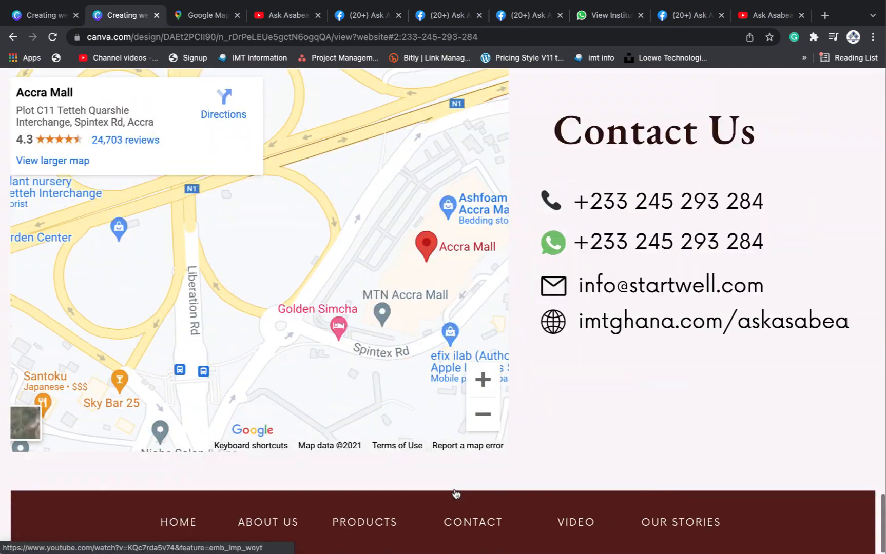
left_click(364, 523)
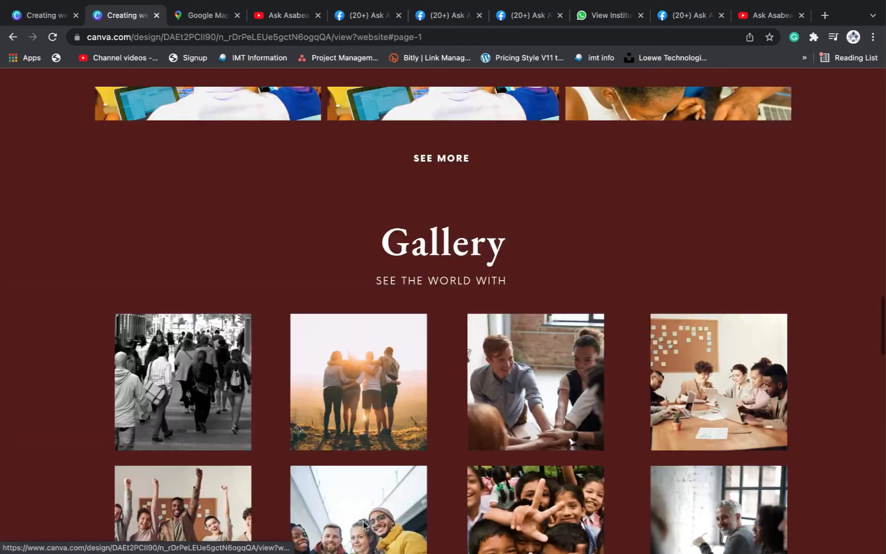
scroll(364, 524, "down", 5)
scroll(363, 525, "down", 10)
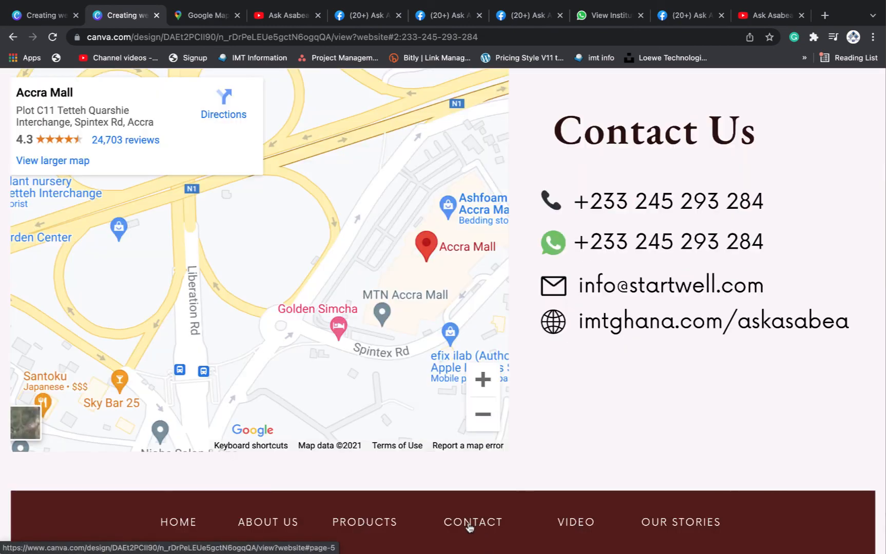
left_click(469, 525)
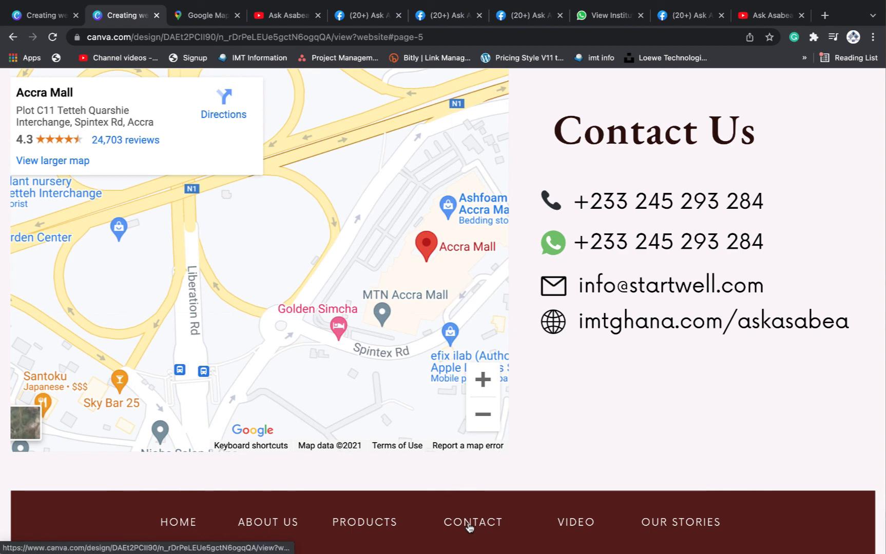
Open the YouTube channel's videos via the Video footer link, then return to the site
left_click(573, 528)
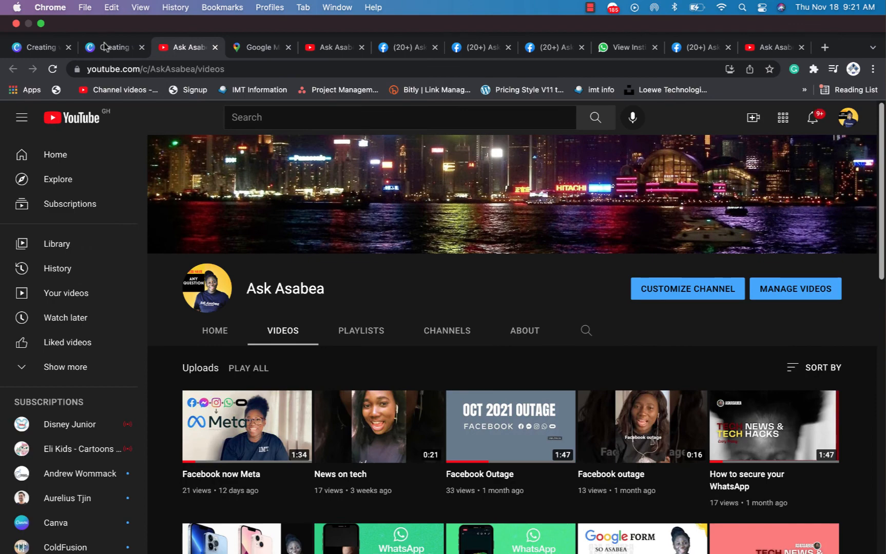
left_click(104, 46)
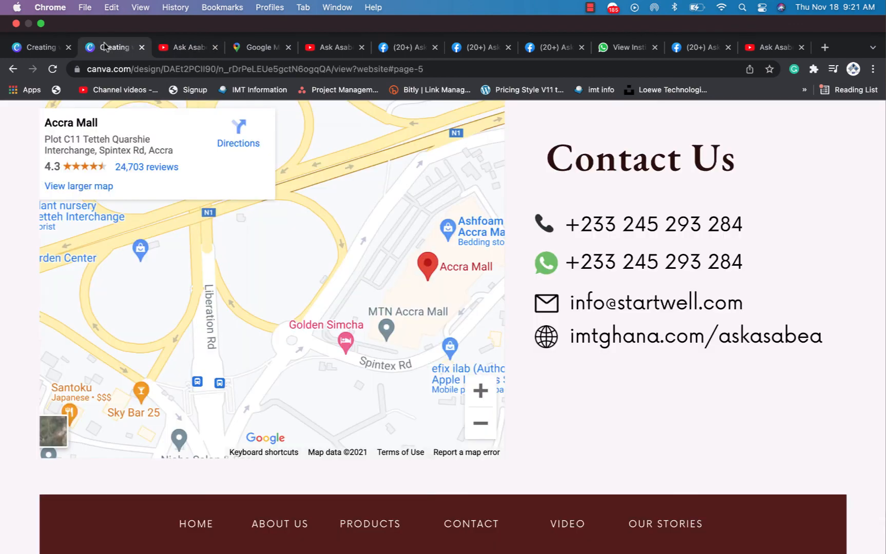
scroll(735, 426, "down", 5)
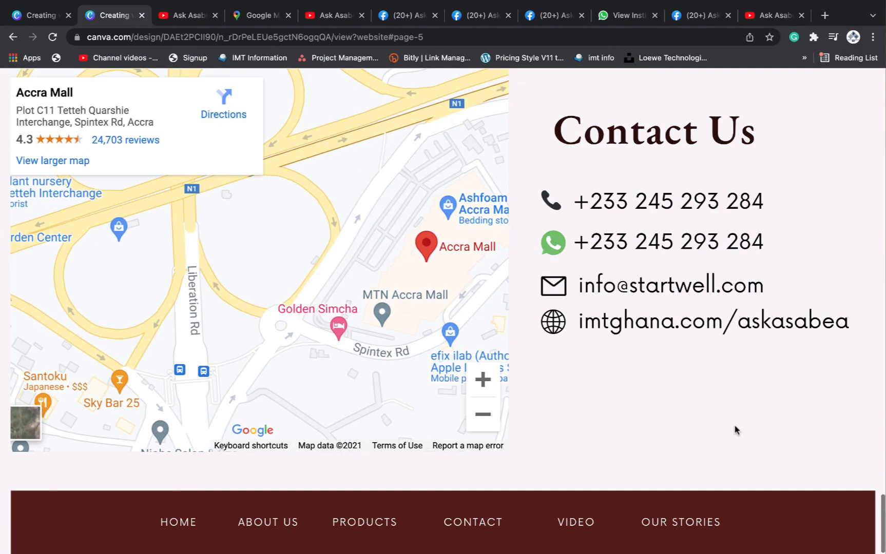
Follow the Our Stories footer link to see where it leads
left_click(682, 523)
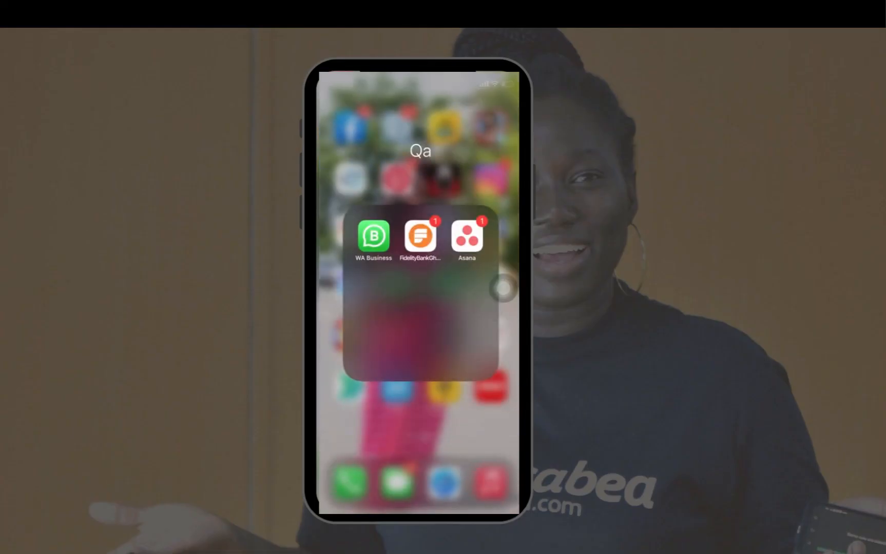
Launch WA Business from the Qa folder, open the shared canva.com link and scroll the site
left_click(419, 431)
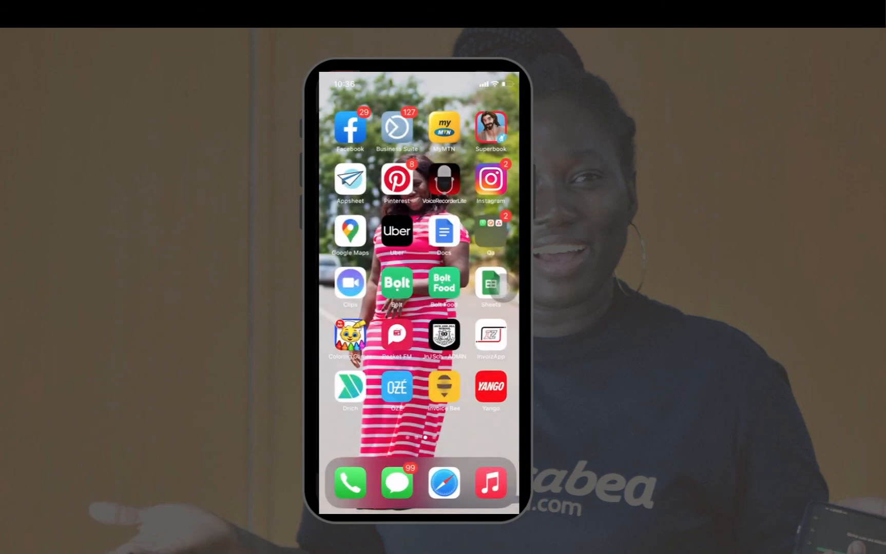
left_click(491, 231)
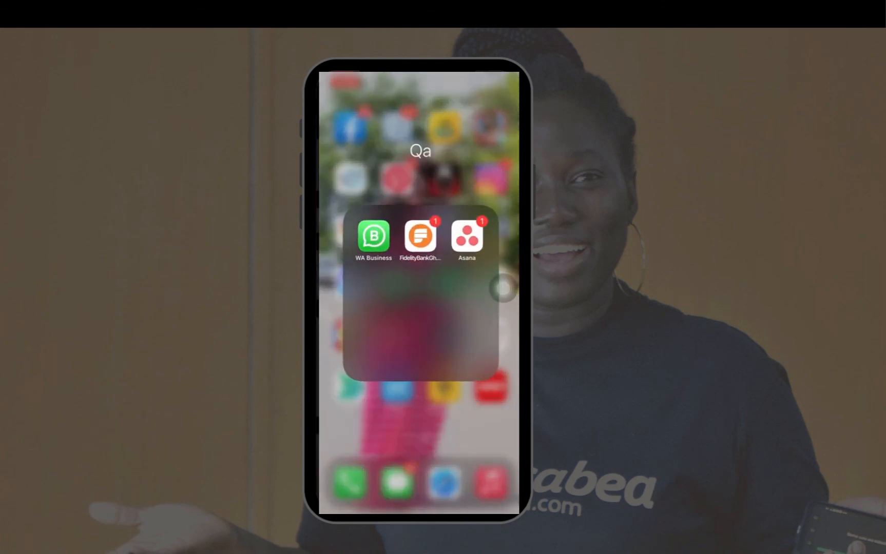
left_click(374, 236)
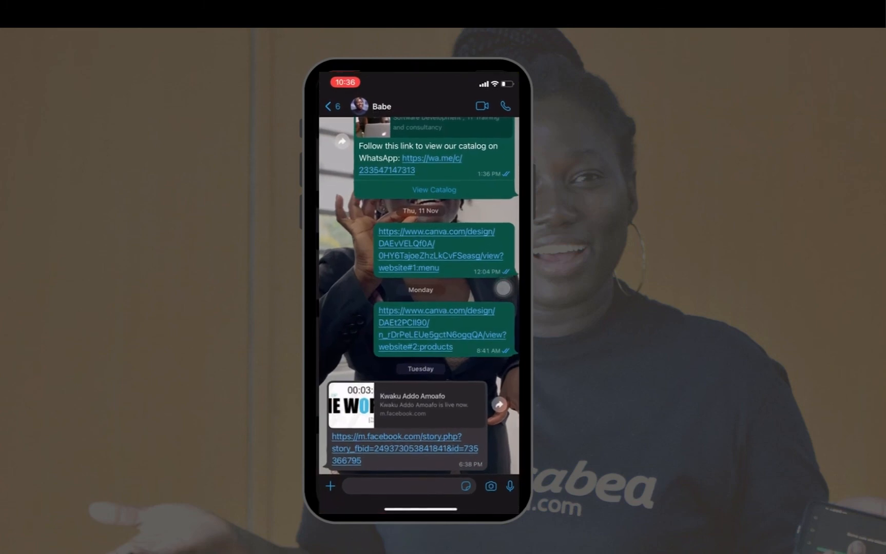
left_click(441, 329)
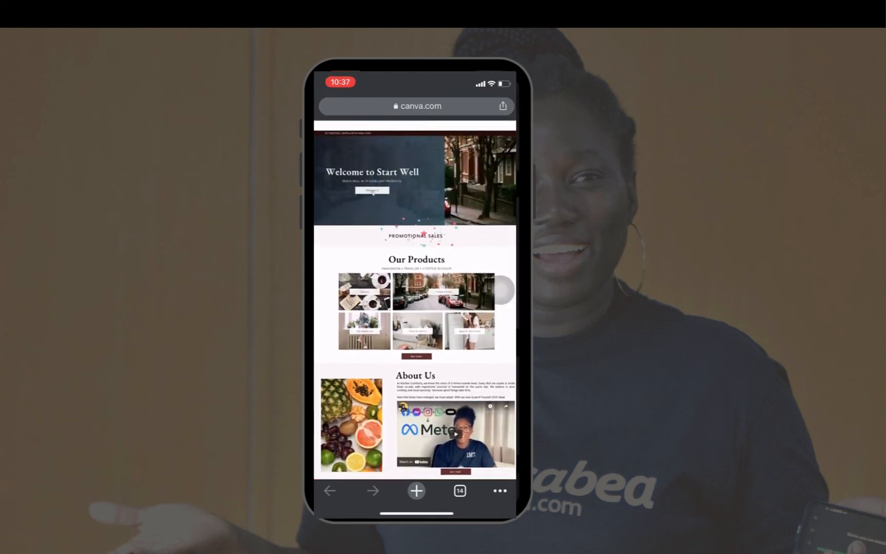
scroll(415, 301, "down", 2)
scroll(415, 300, "up", 2)
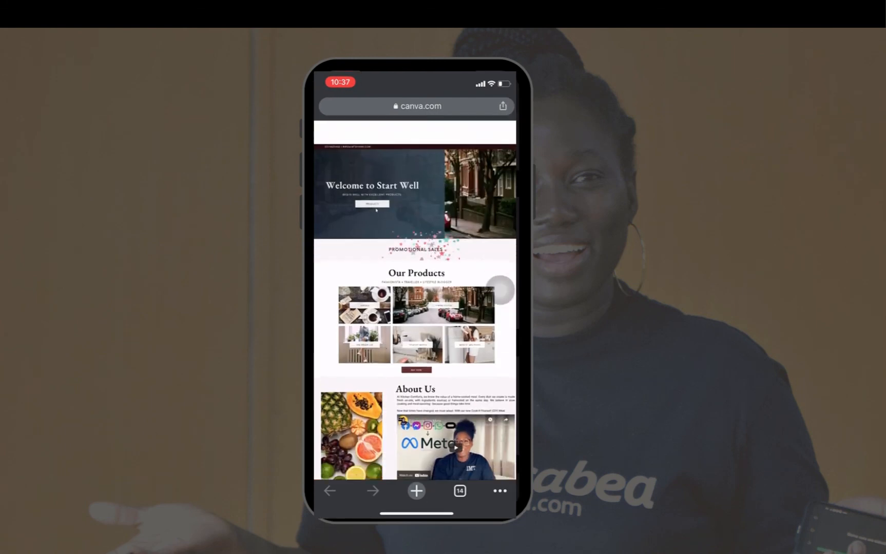
scroll(414, 300, "down", 1)
scroll(415, 301, "up", 2)
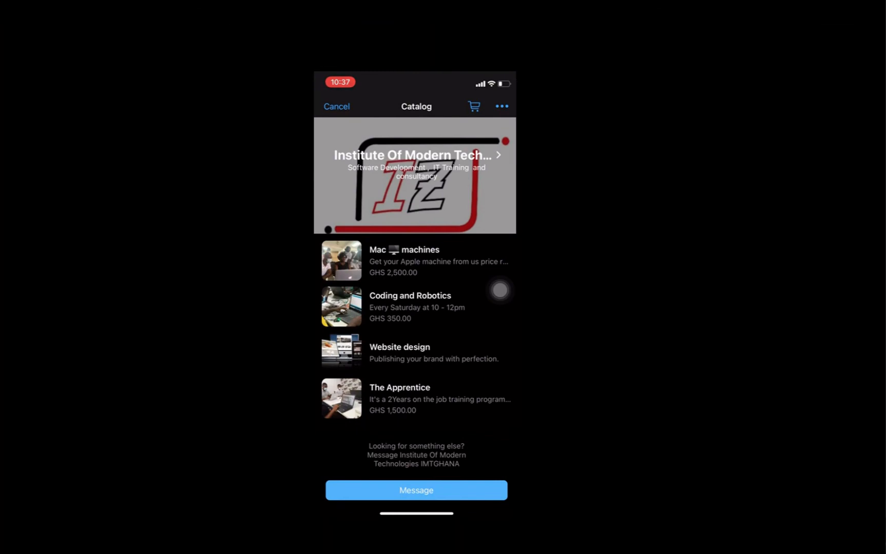
Add the Website design catalog item to the cart and open the cart
scroll(499, 290, "down", 2)
left_click(414, 352)
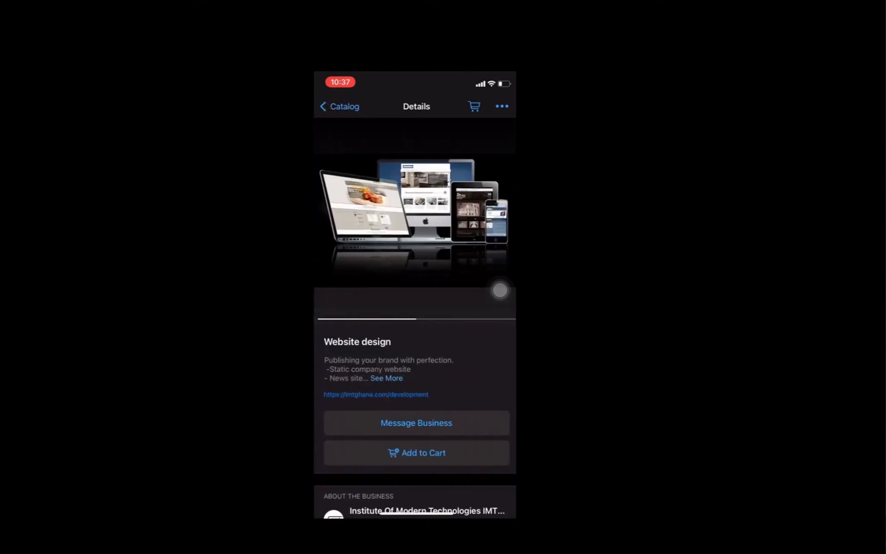
left_click(416, 452)
left_click(472, 106)
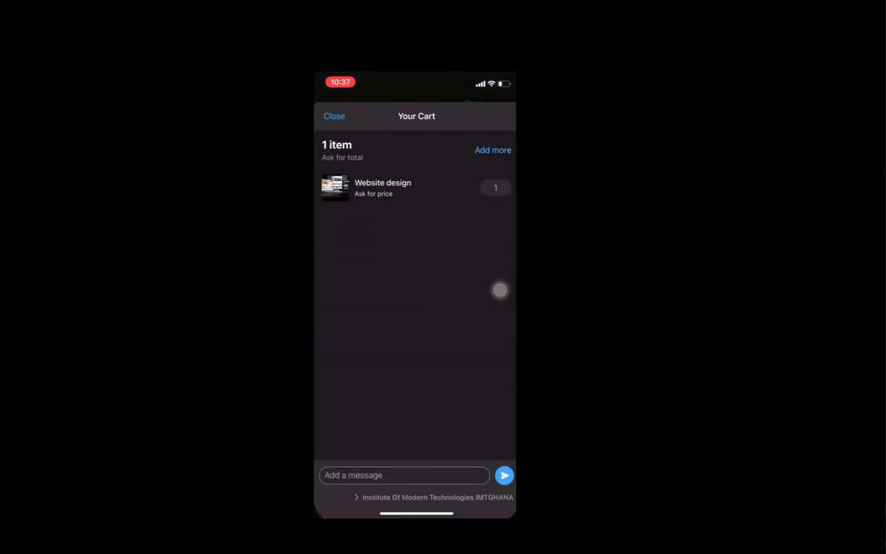
Begin a message to the business reading "When can I get"
left_click(404, 473)
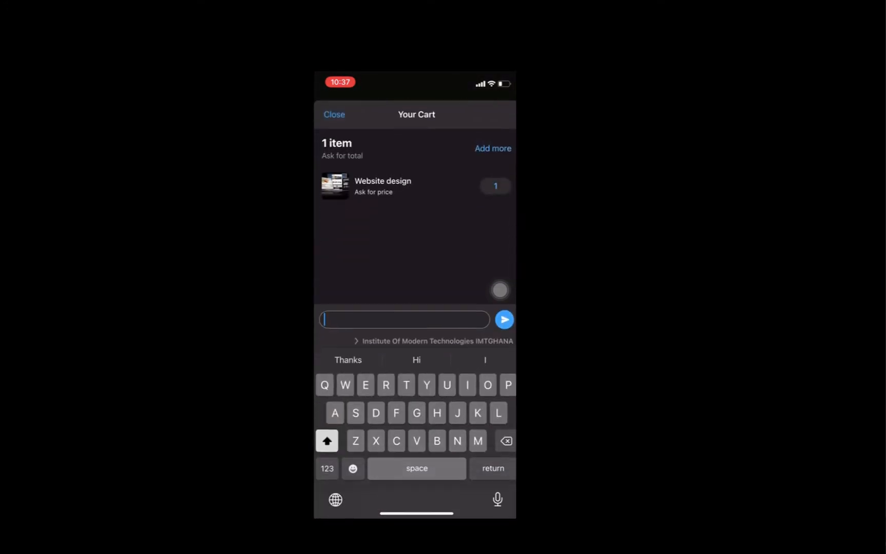
type("When can I get I tour here")
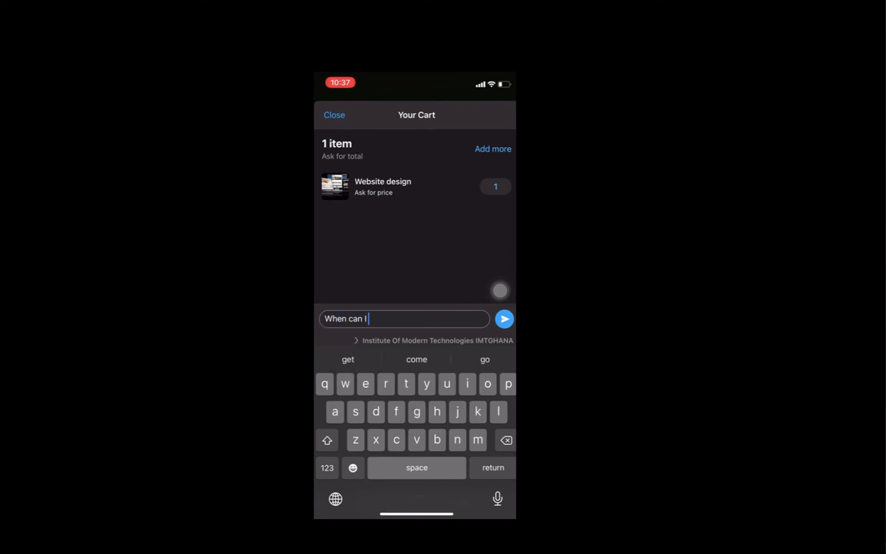
key("BackSpace")
key("BackSpace")
key("BackSpace")
key("BackSpace")
key("BackSpace")
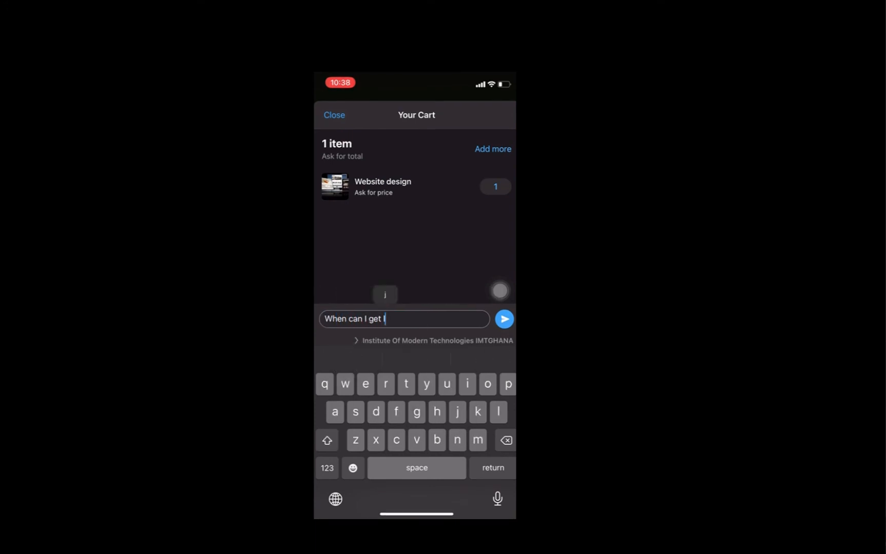